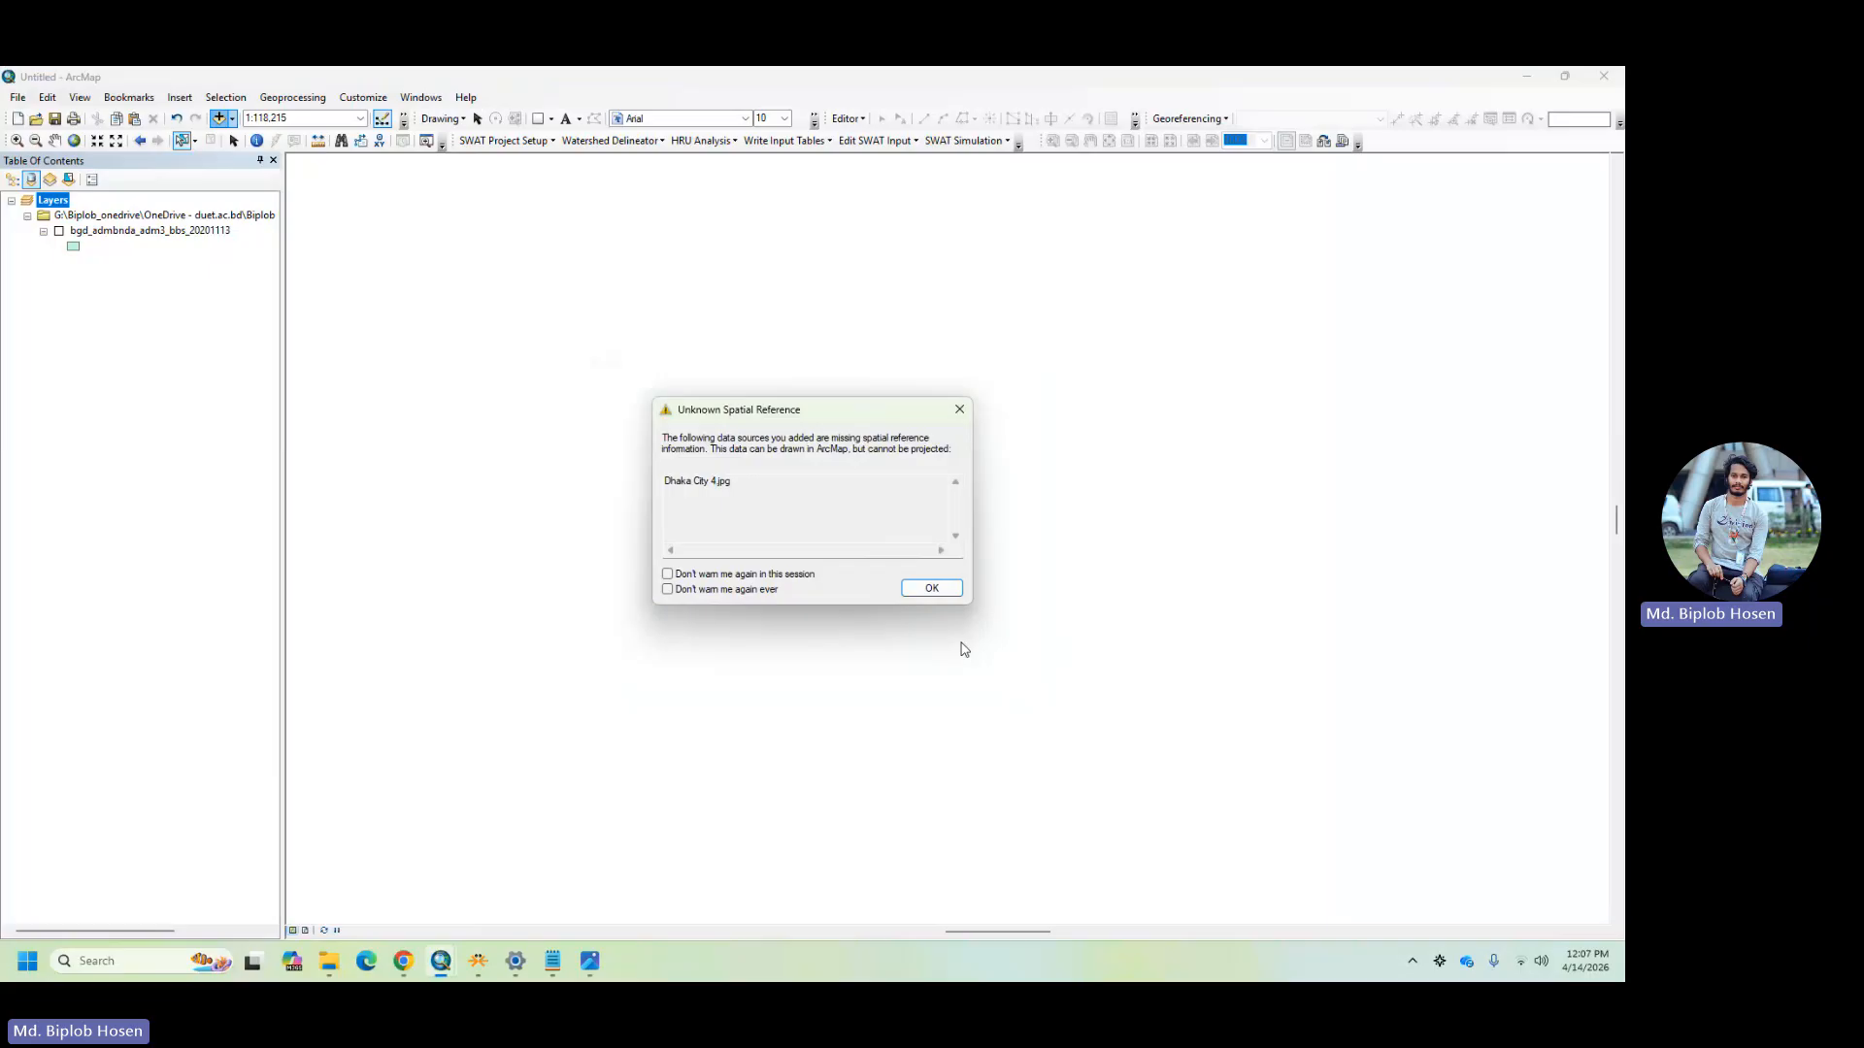
- Accept adding Dhaka City 4.jpg without a spatial reference
click(931, 587)
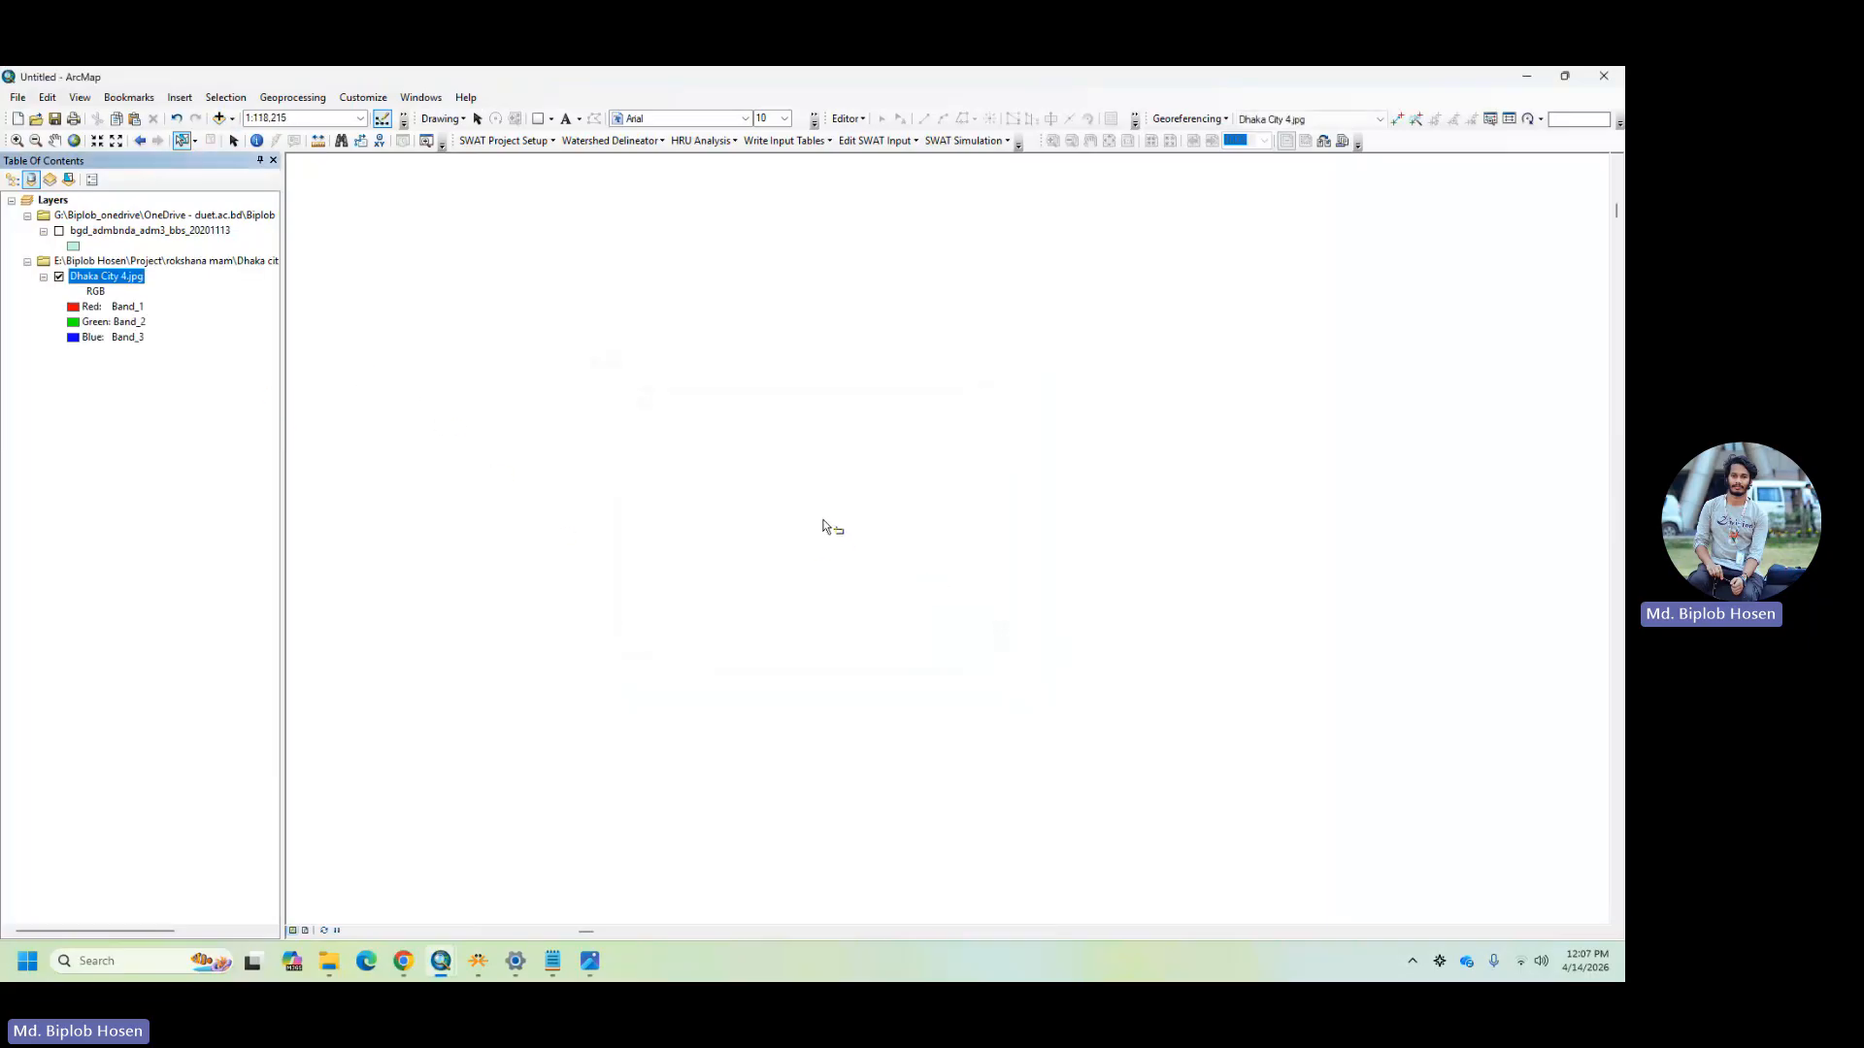
right_click(108, 234)
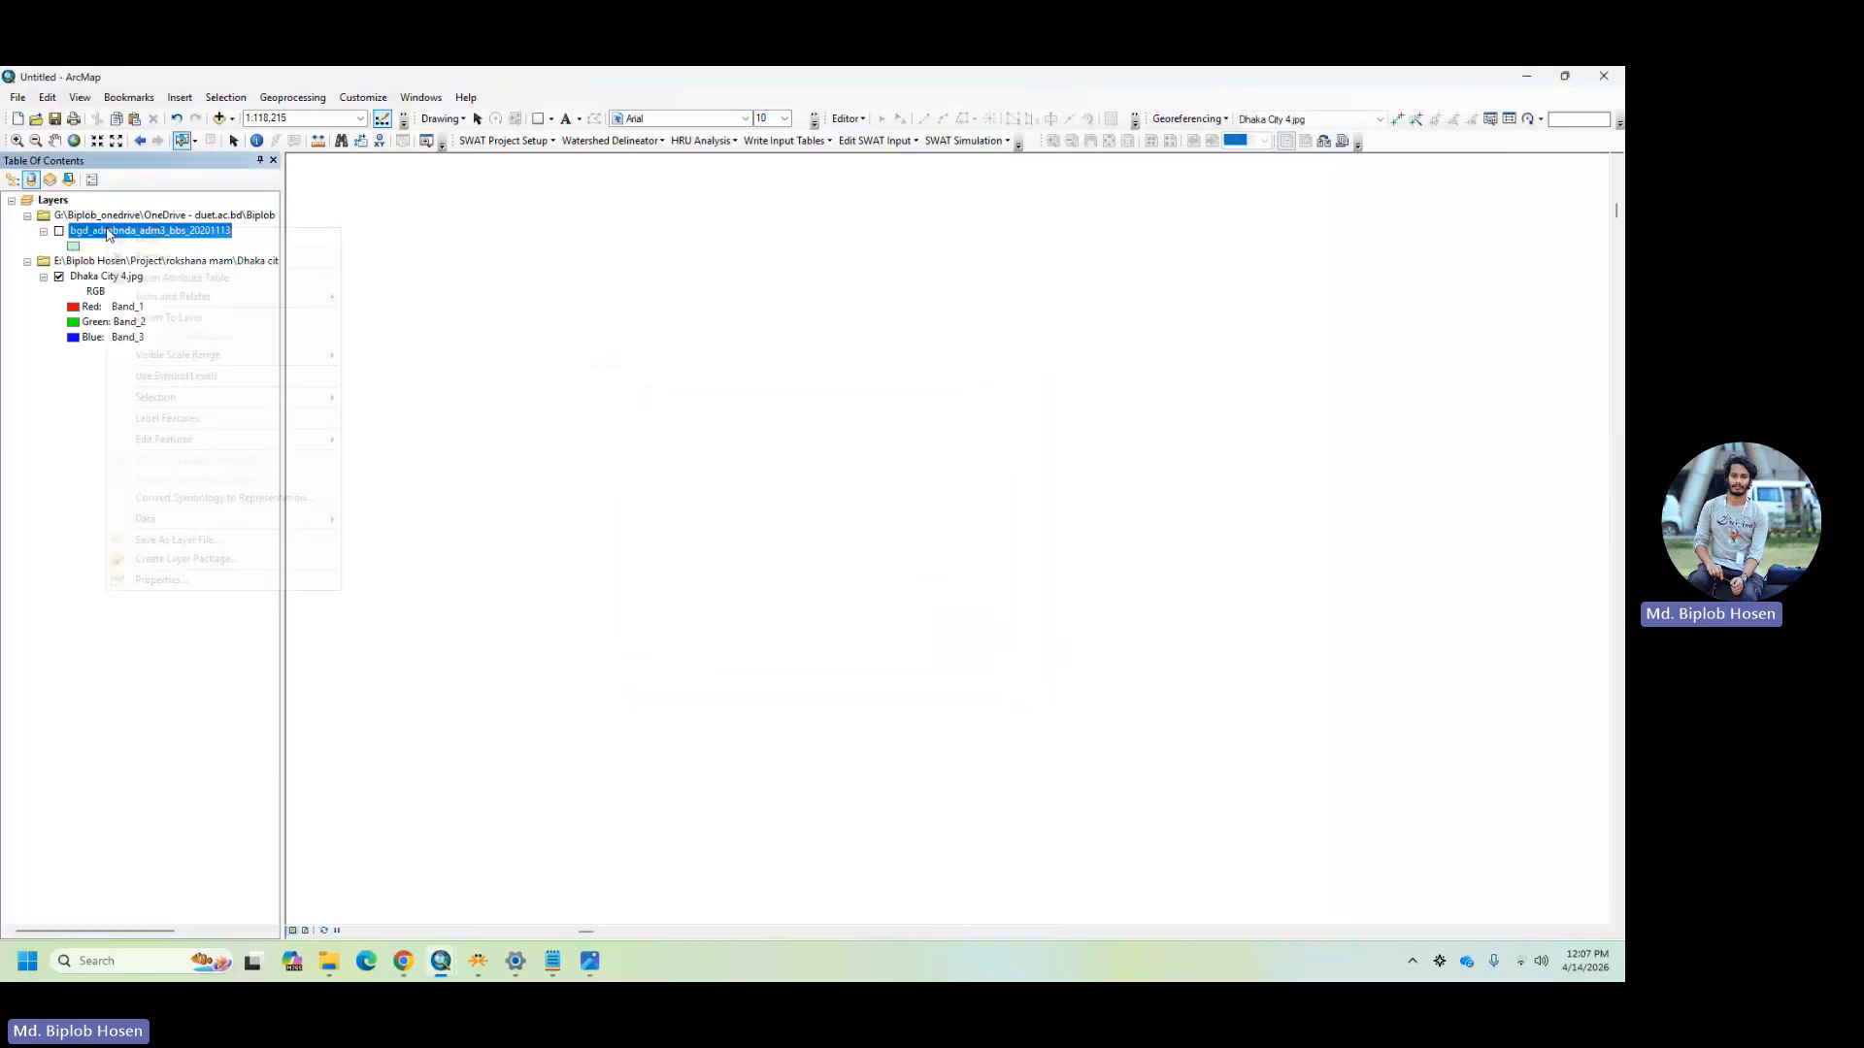
click(136, 256)
click(112, 235)
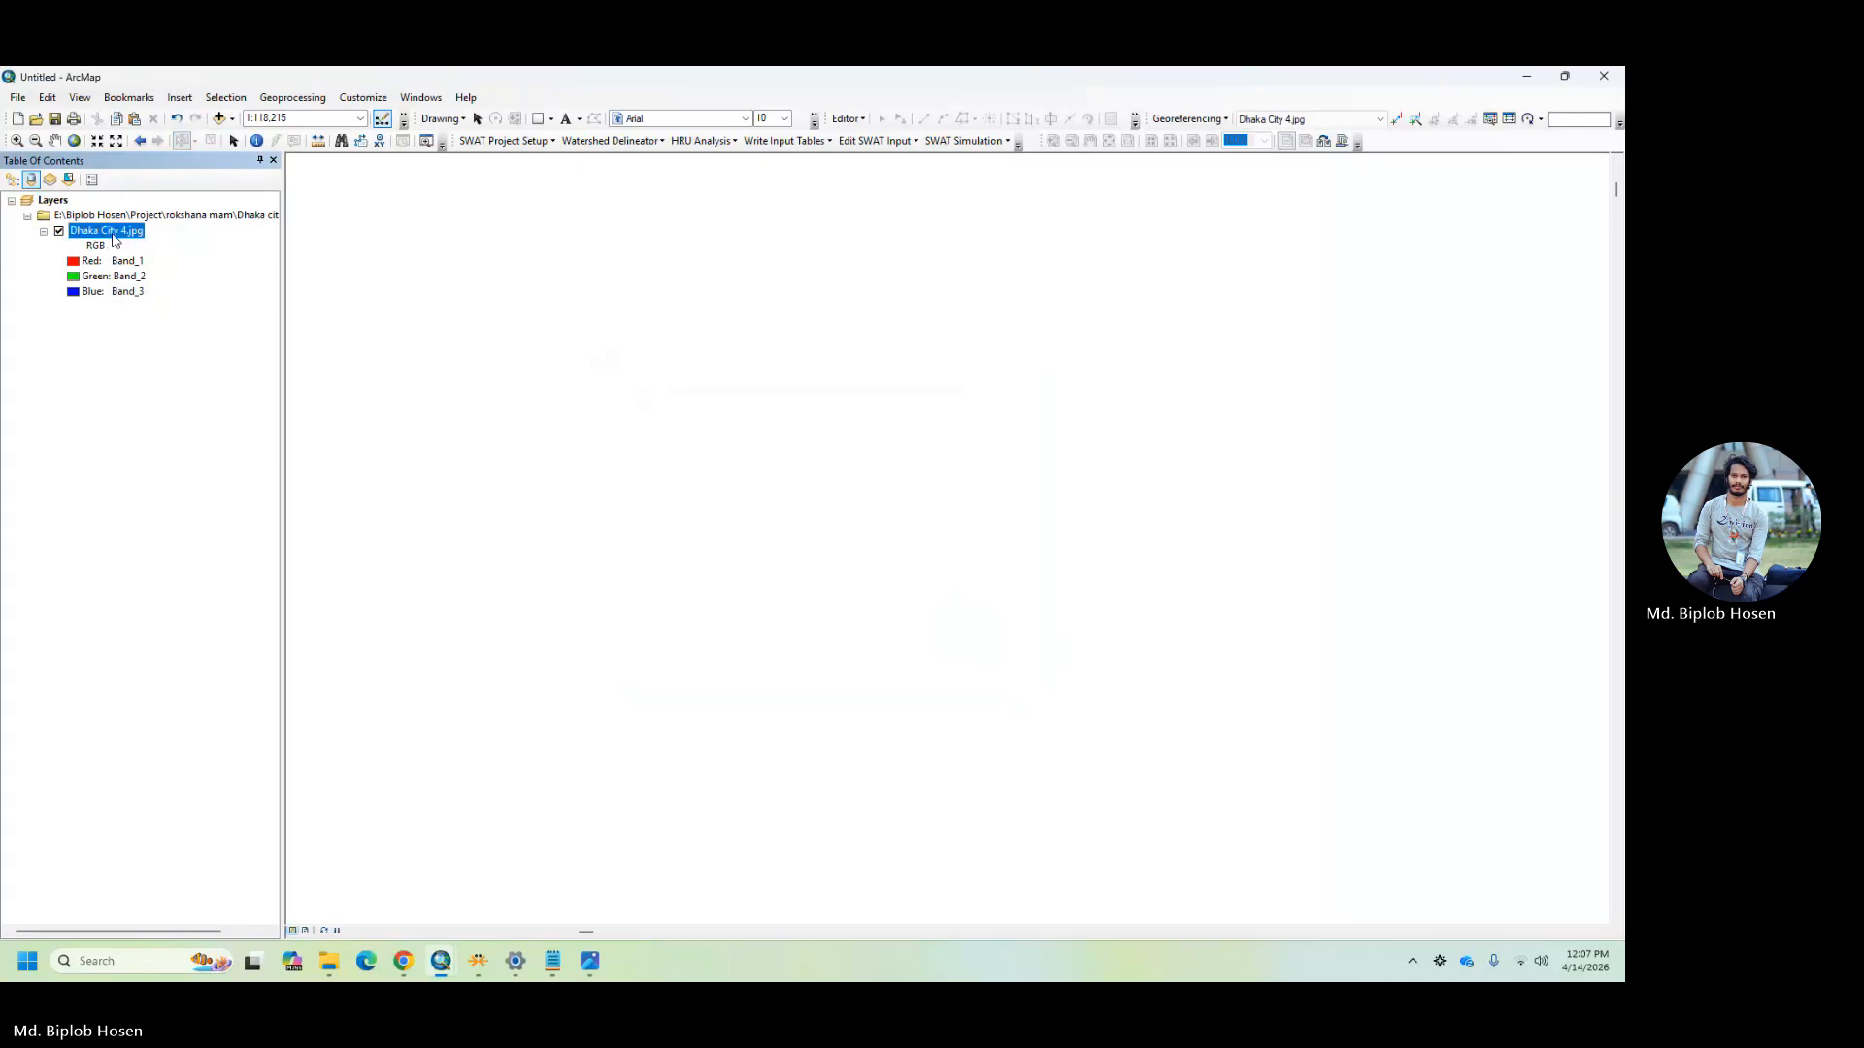
right_click(113, 239)
click(155, 378)
click(107, 278)
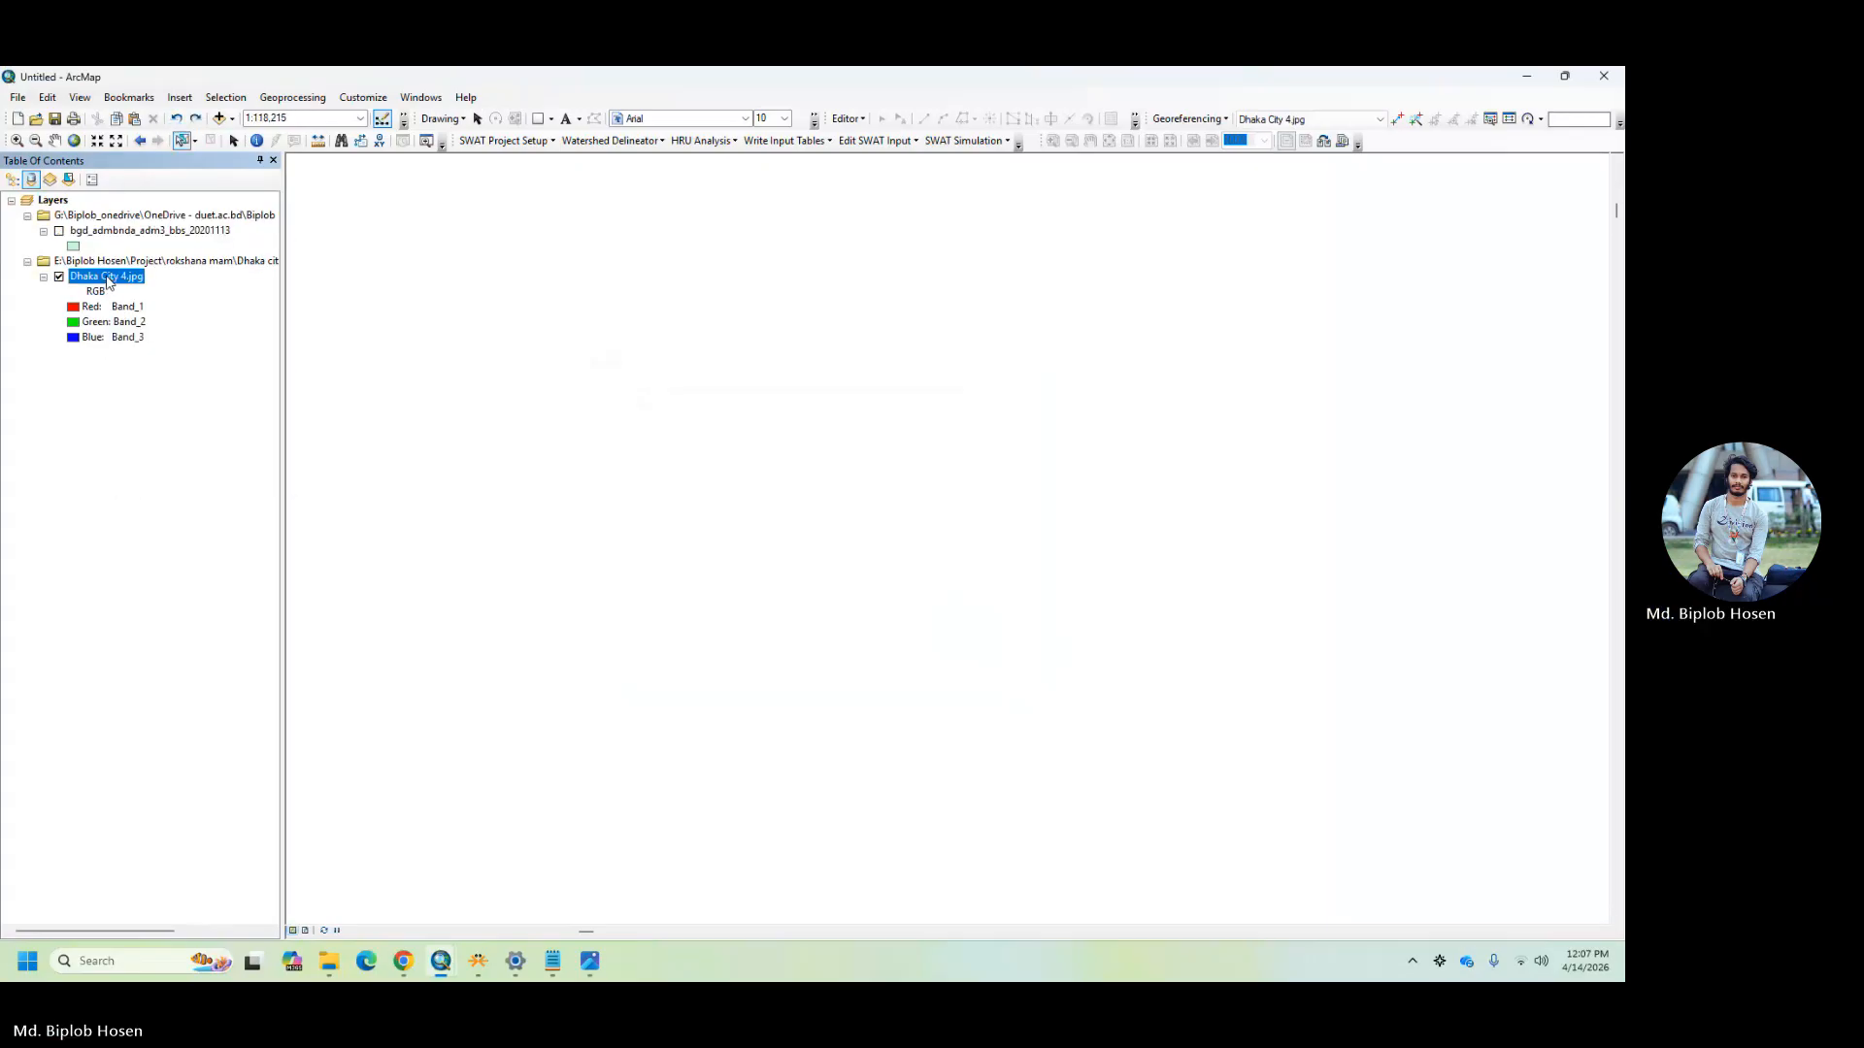
- Zoom to the Dhaka City 4.jpg layer, and turn on the bgd_admbnda_adm3_bbs_20201113 layer and zoom to its extent
right_click(107, 280)
click(183, 367)
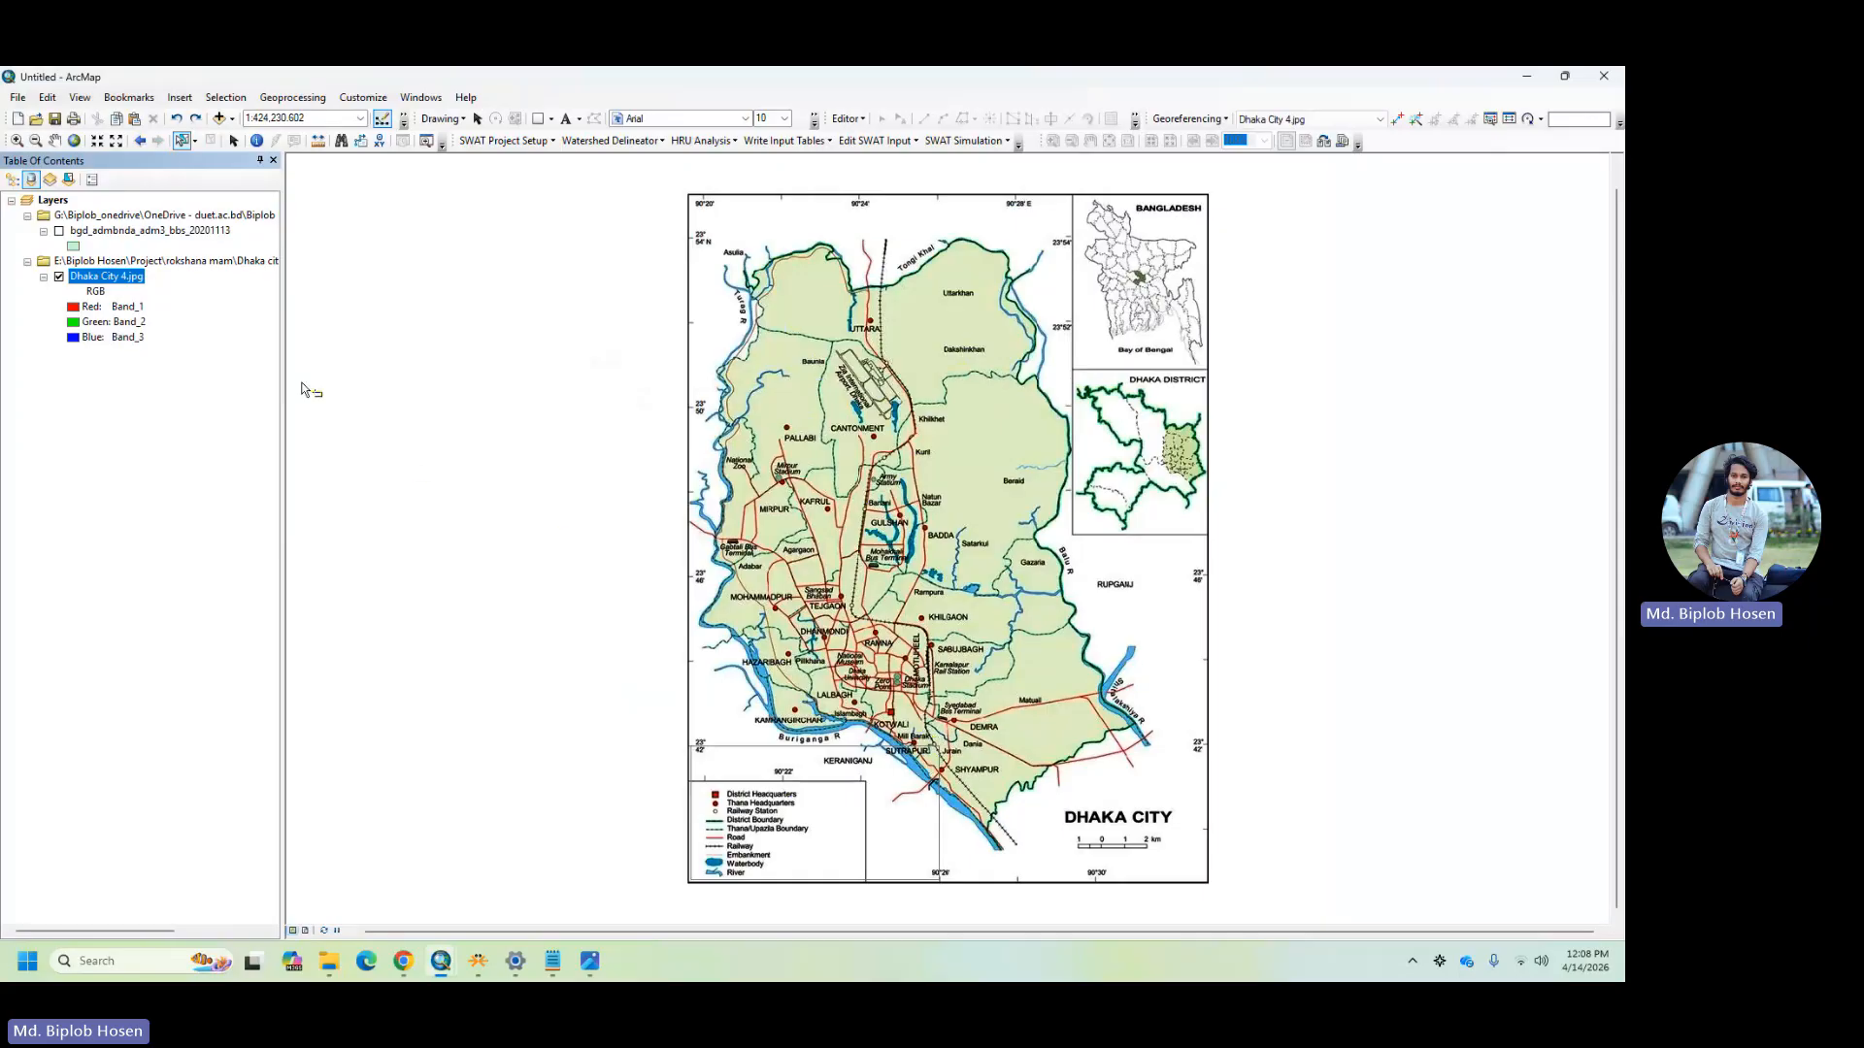
click(59, 231)
click(116, 233)
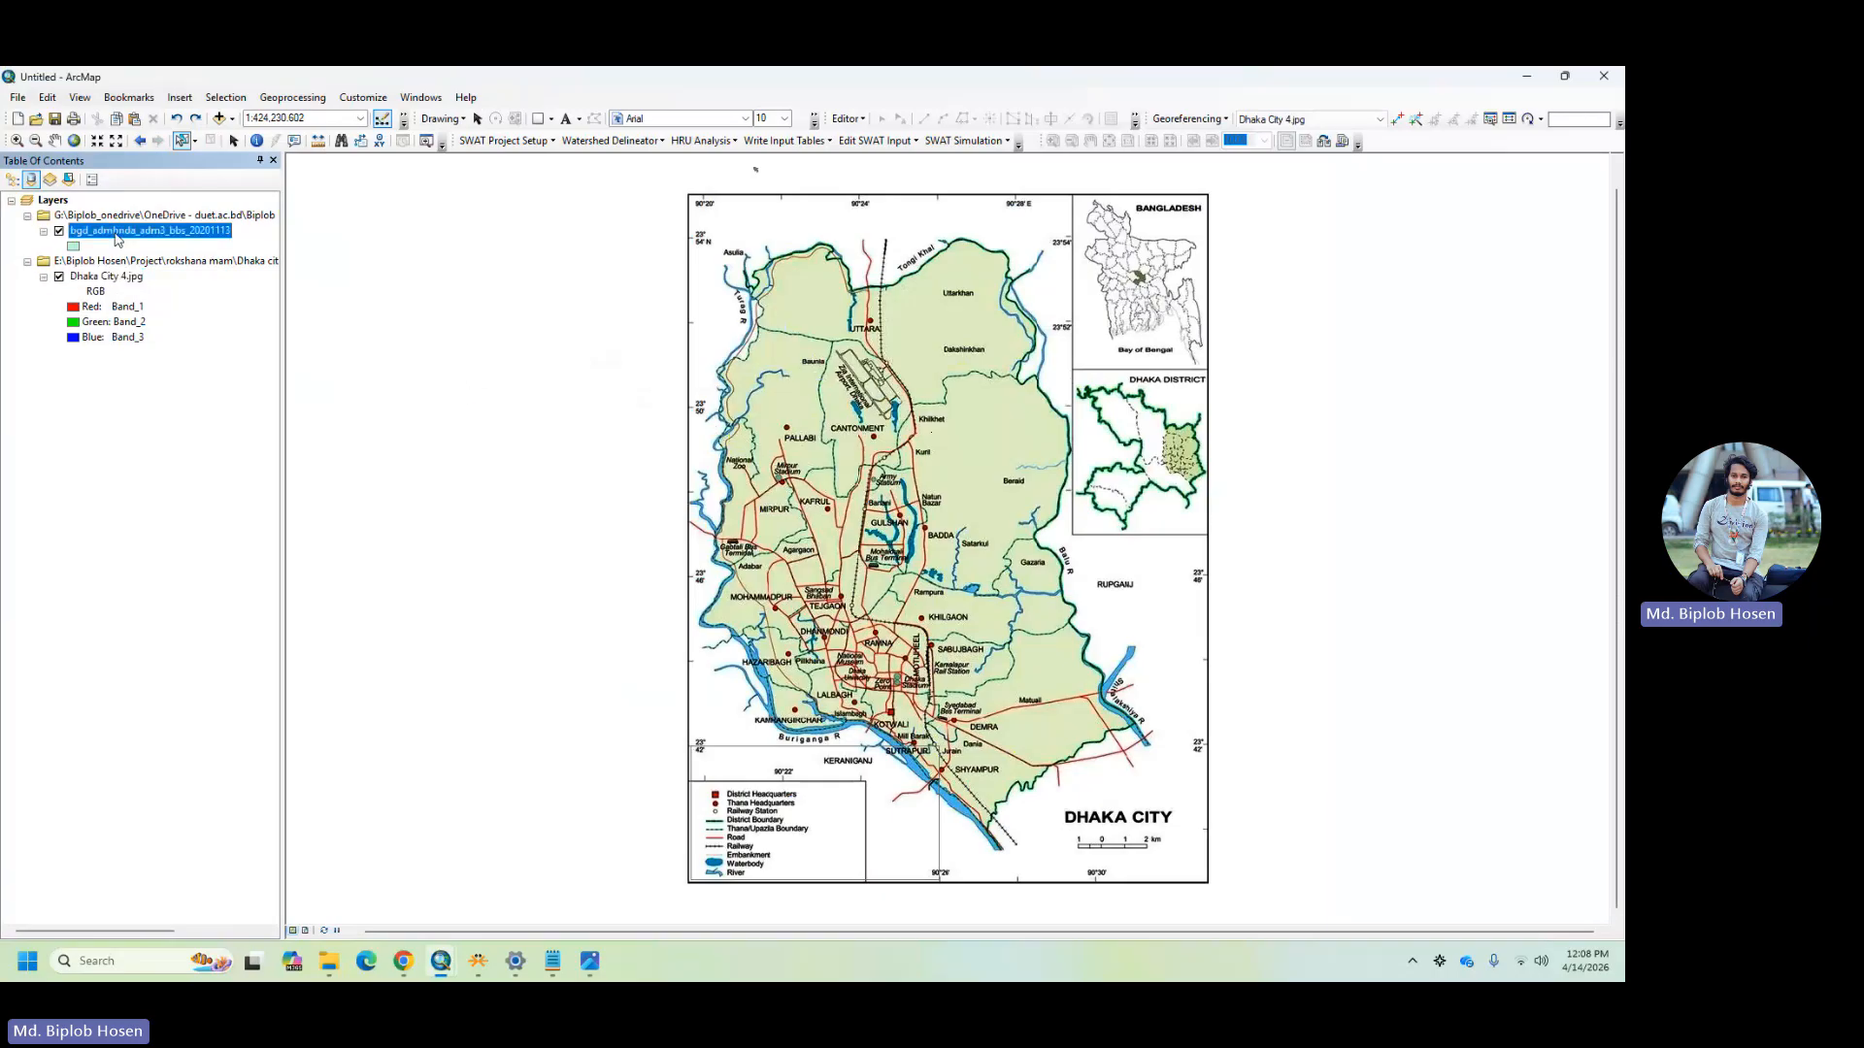
right_click(115, 236)
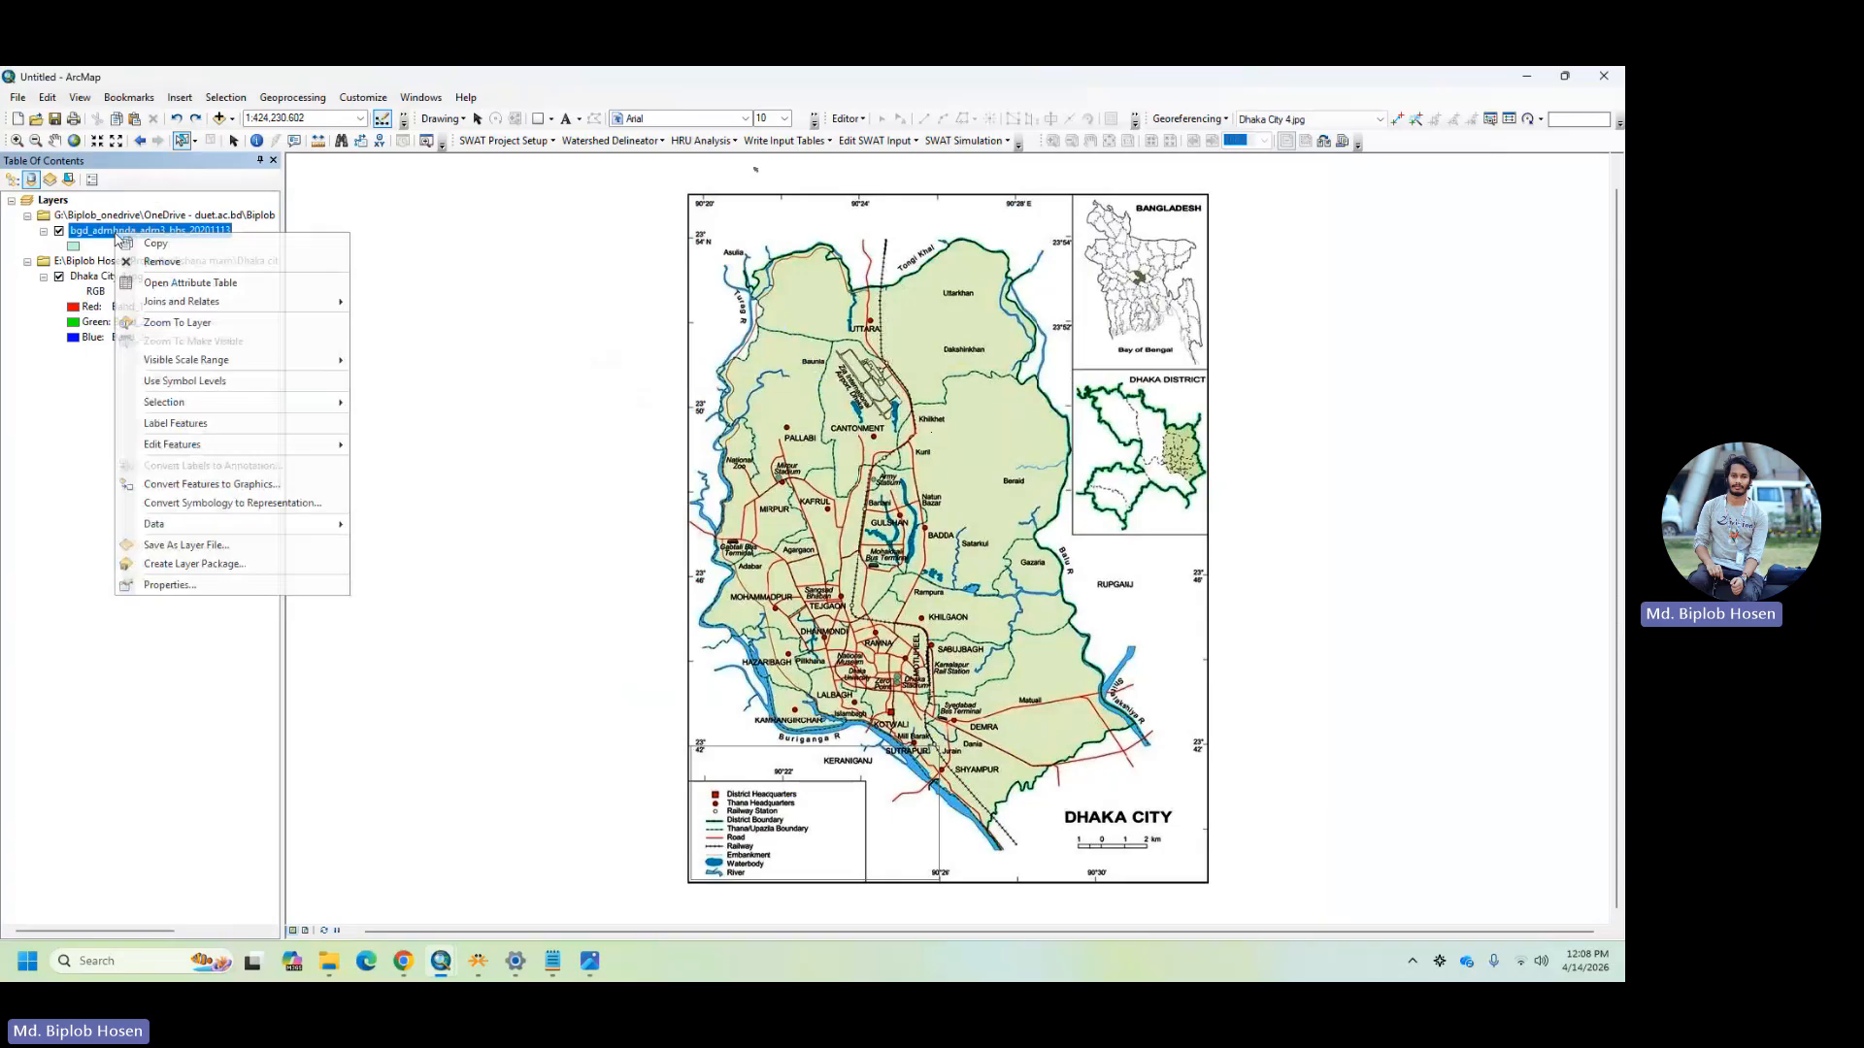
click(176, 322)
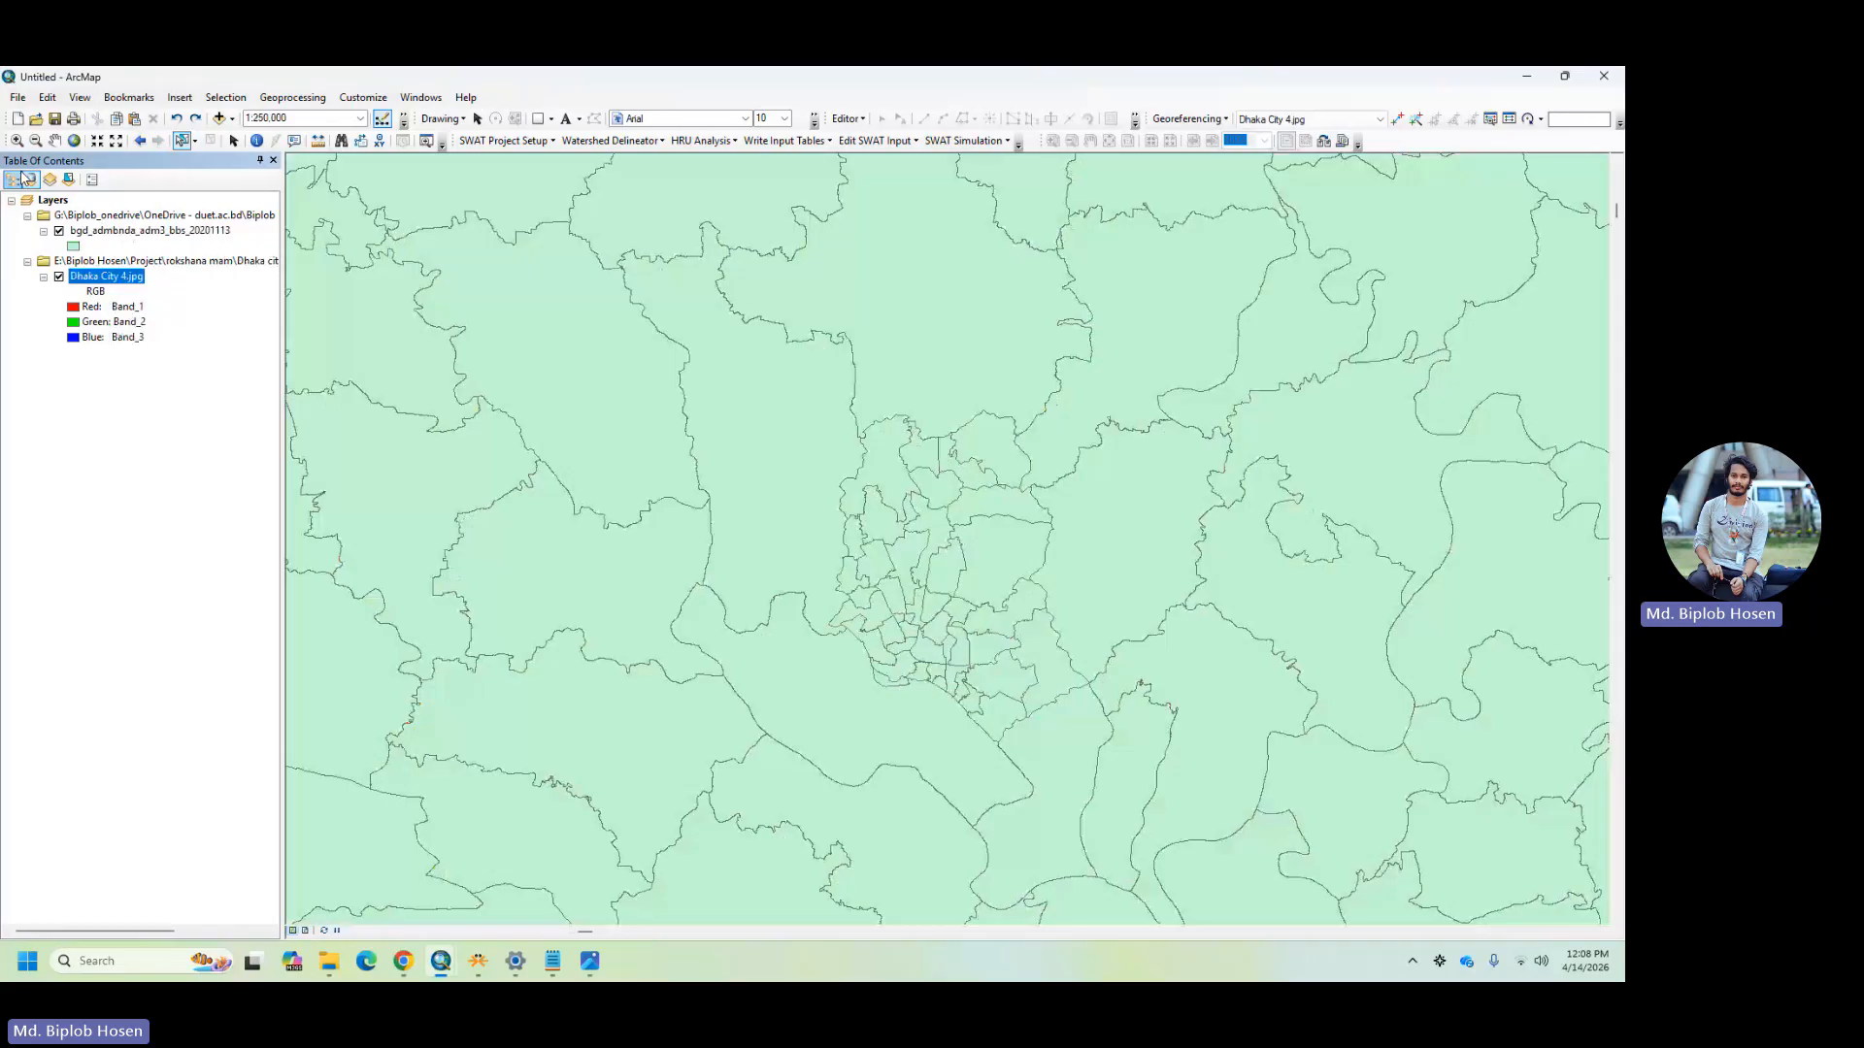
- List the layers by drawing order and turn off the bgd_admbnda_adm3_bbs_20201113 layer and all three basemaps
click(16, 179)
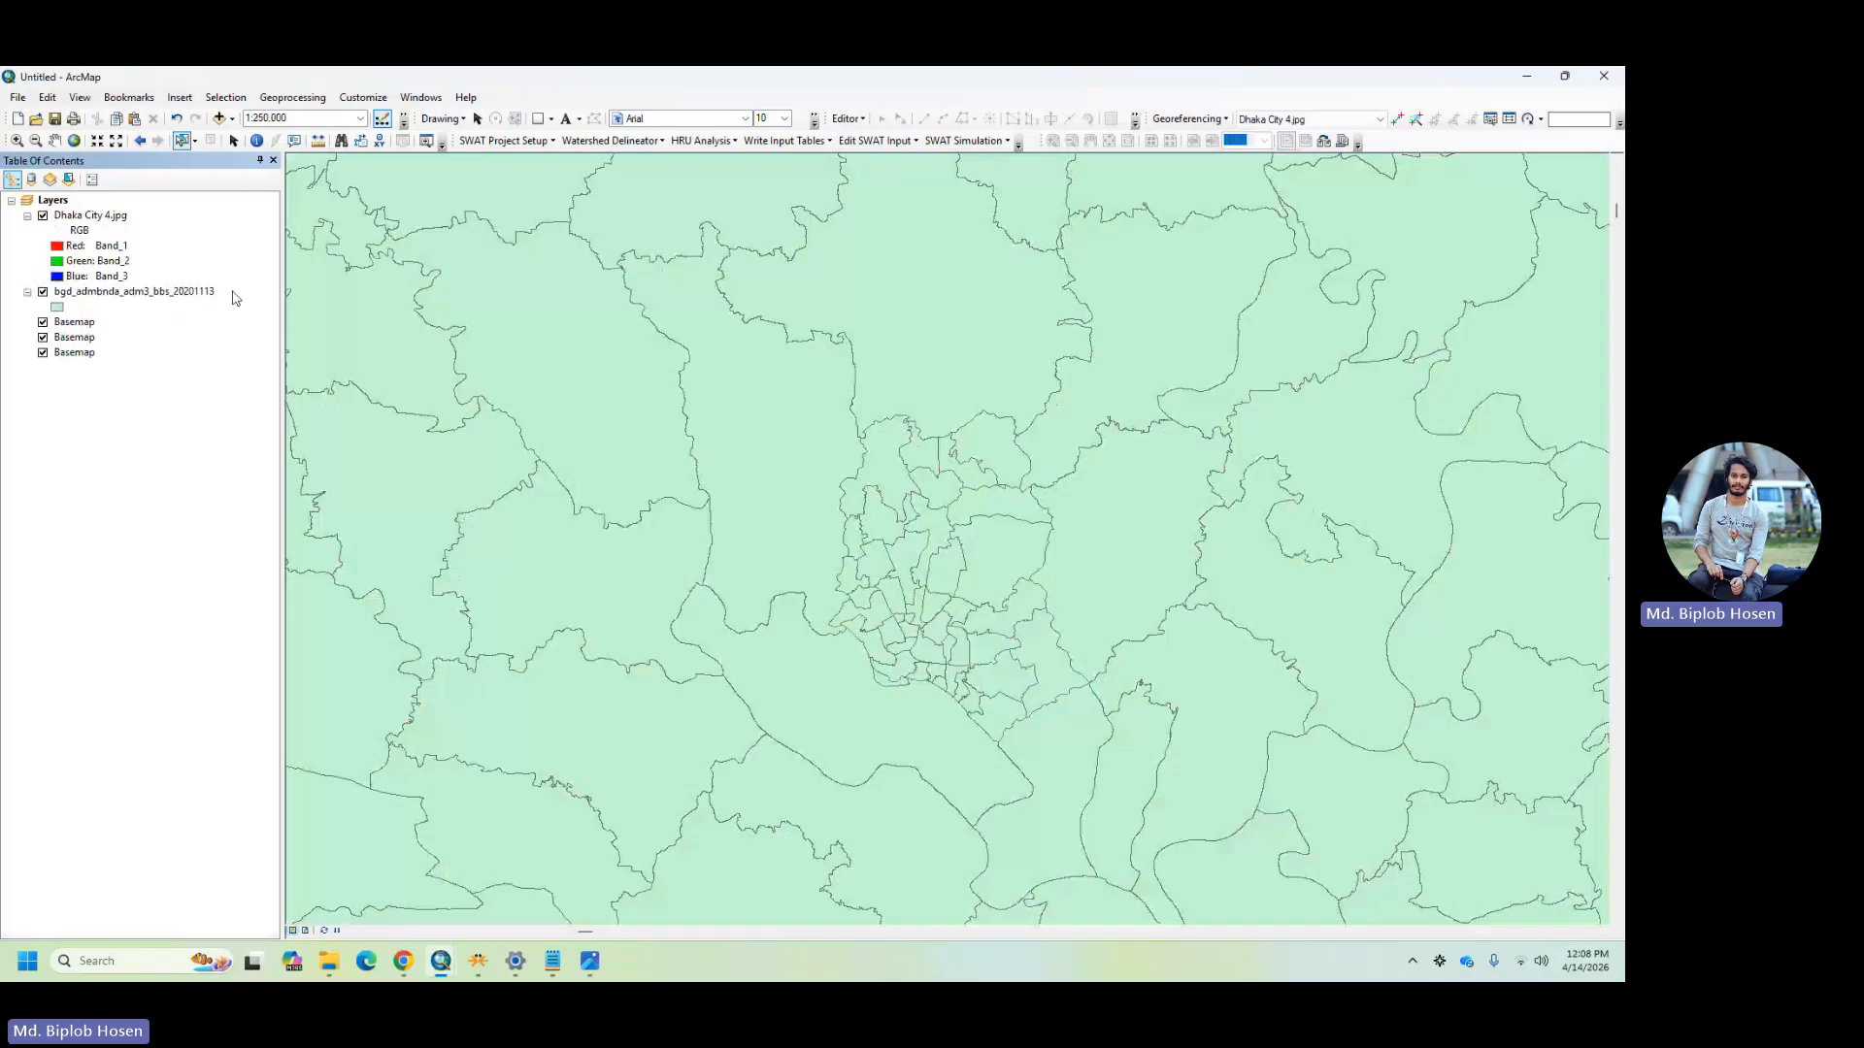
click(42, 292)
click(43, 321)
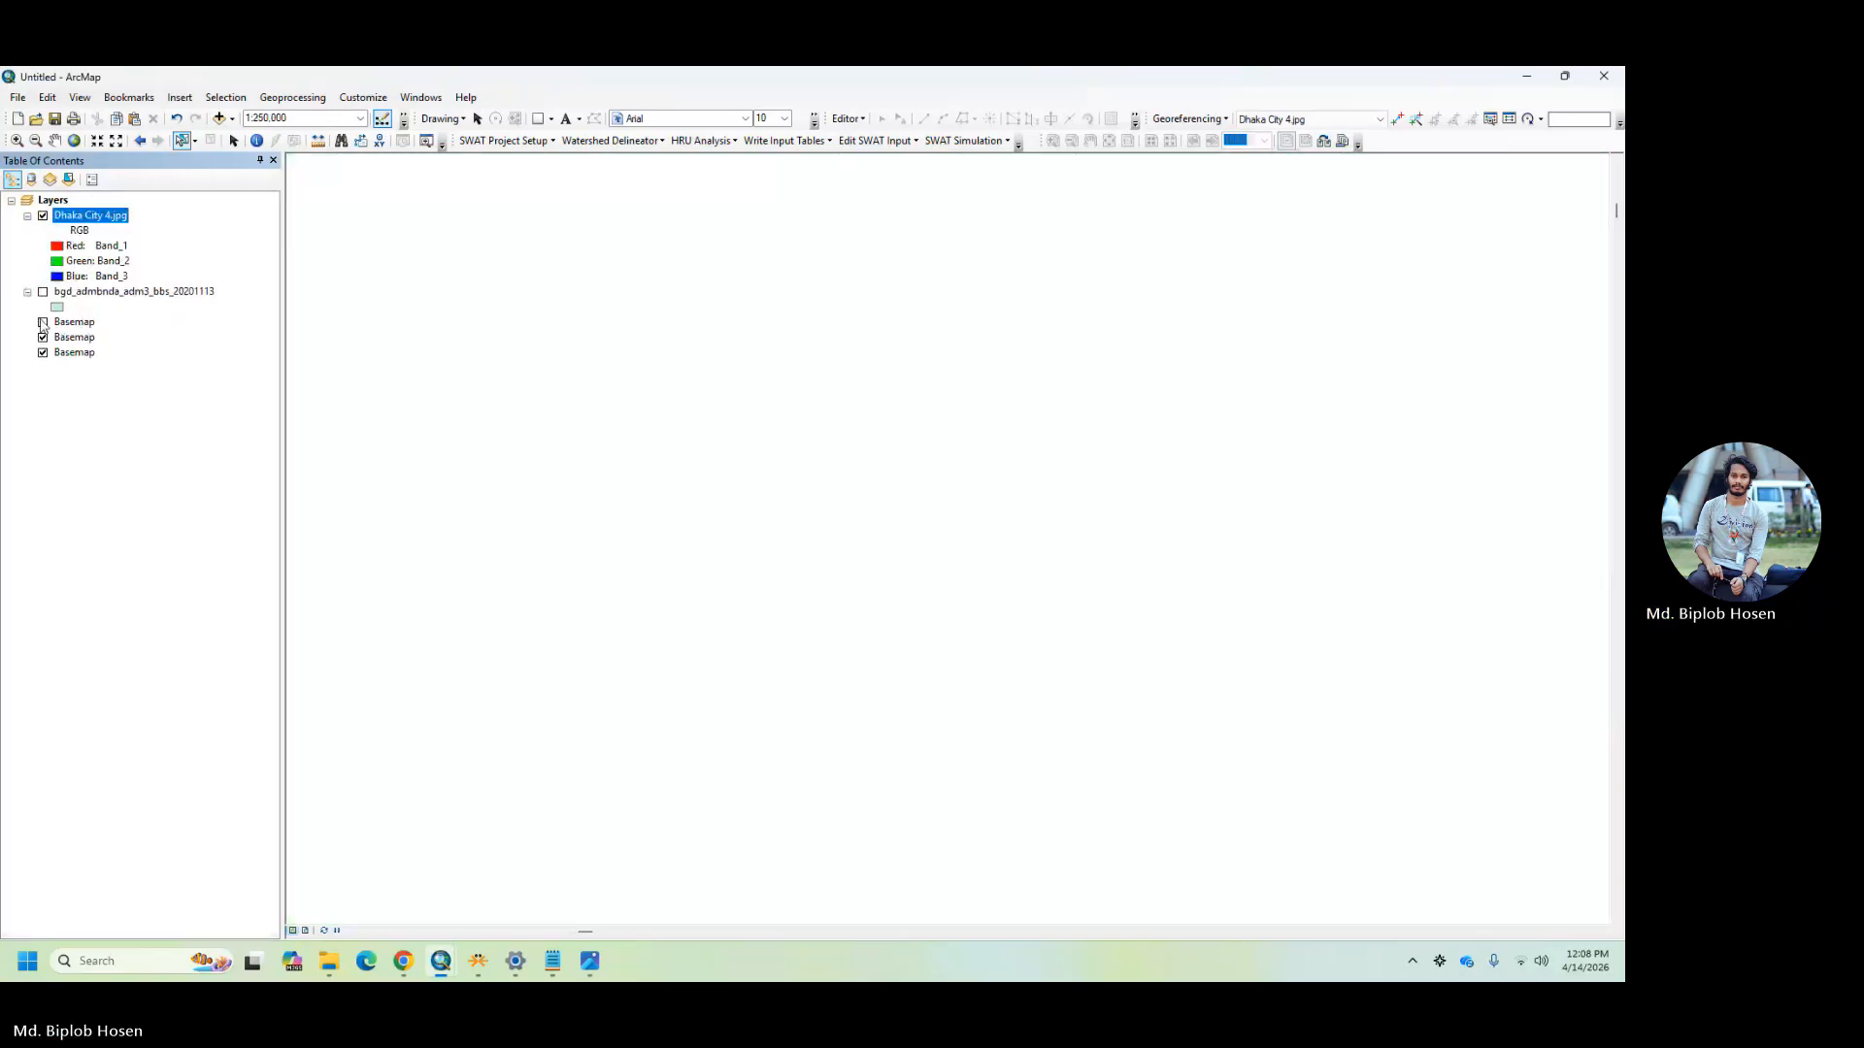
click(43, 336)
click(43, 352)
- Draw a rectangle graphic on Dhaka City 4.jpg from the map frame's upper-left corner to the crossing of the 90°20' and 23°54' N ticks
right_click(91, 215)
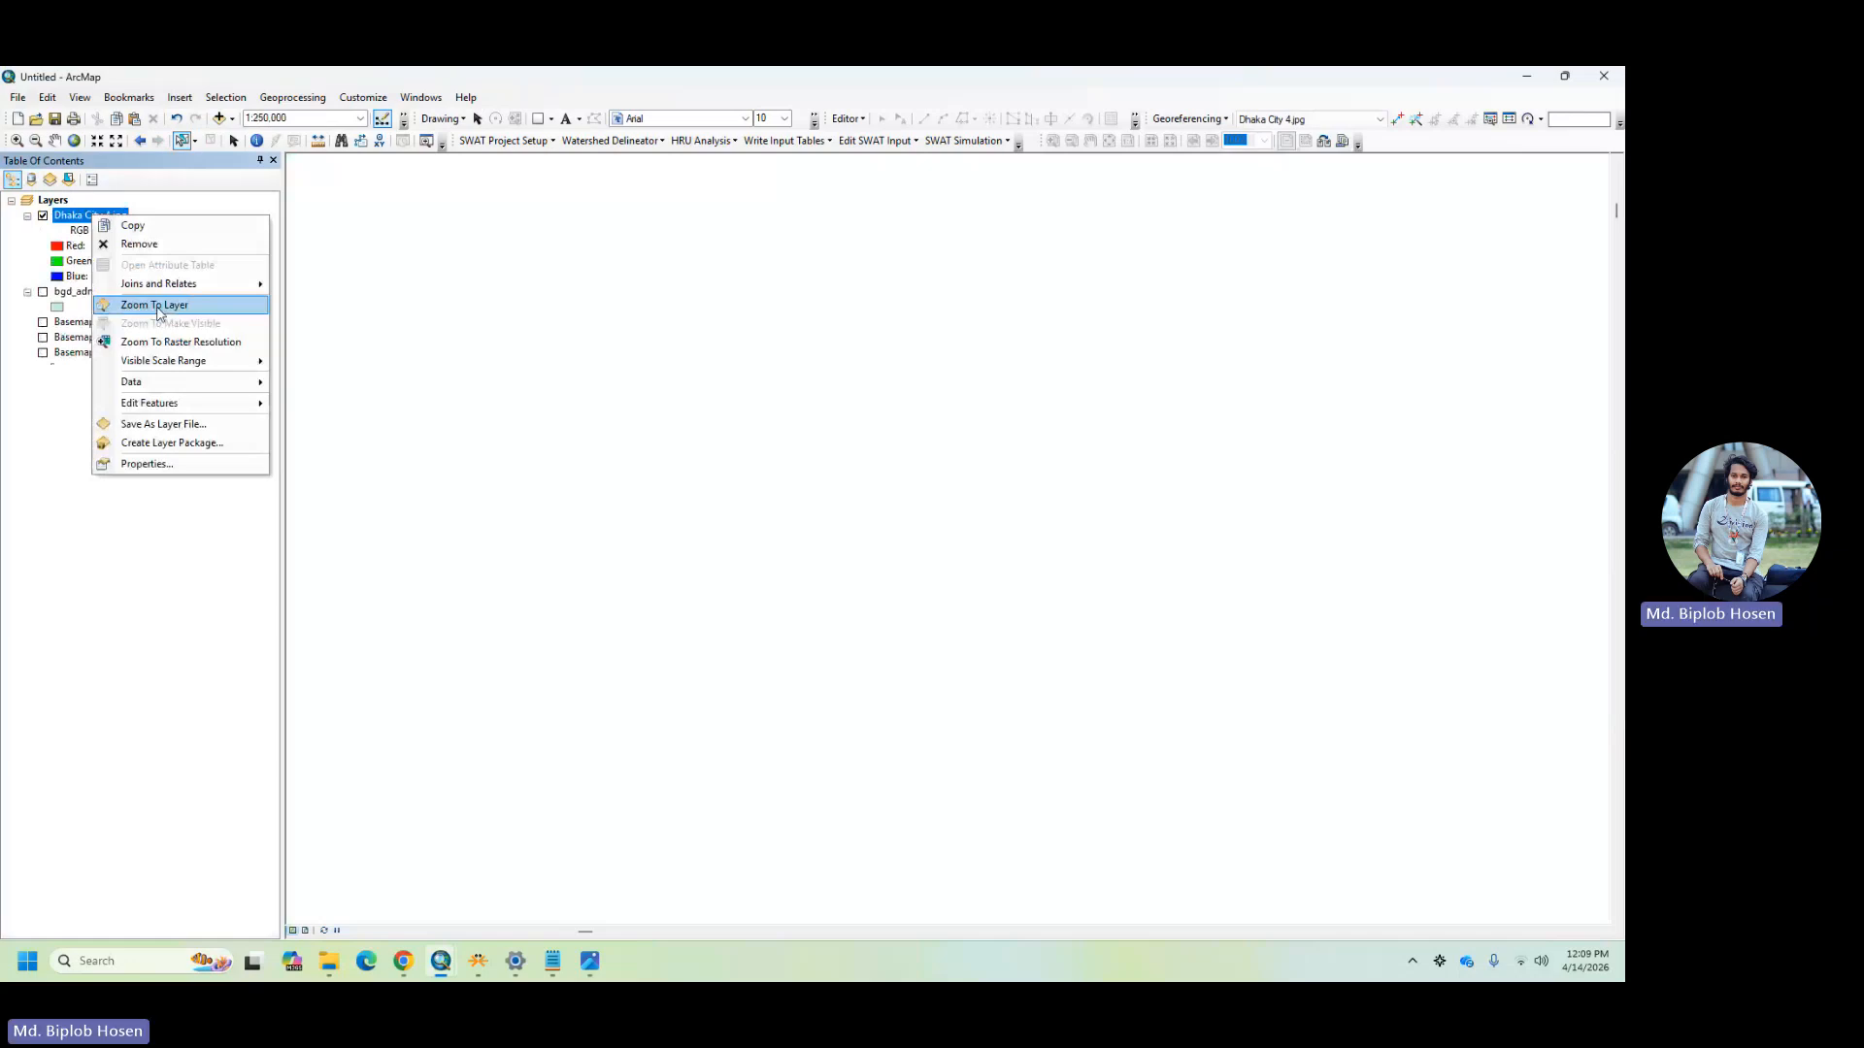
click(156, 306)
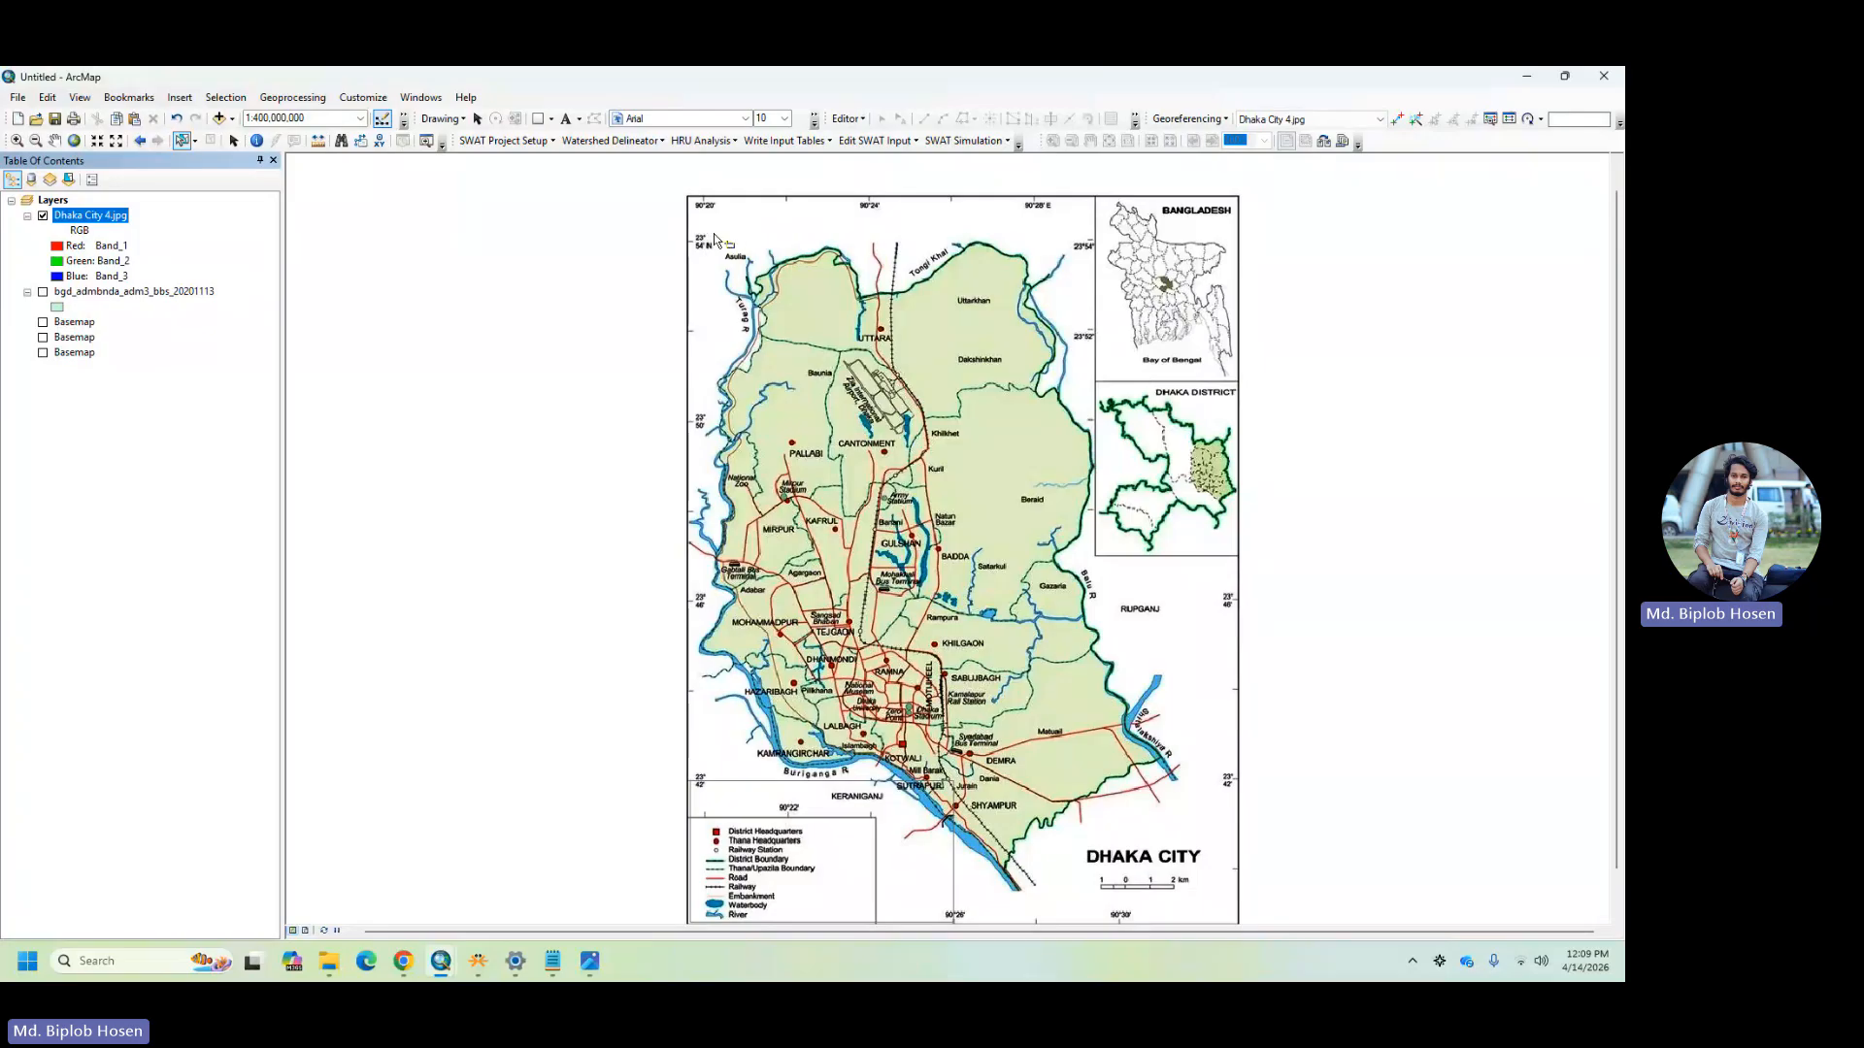
scroll(713, 233, up, 2)
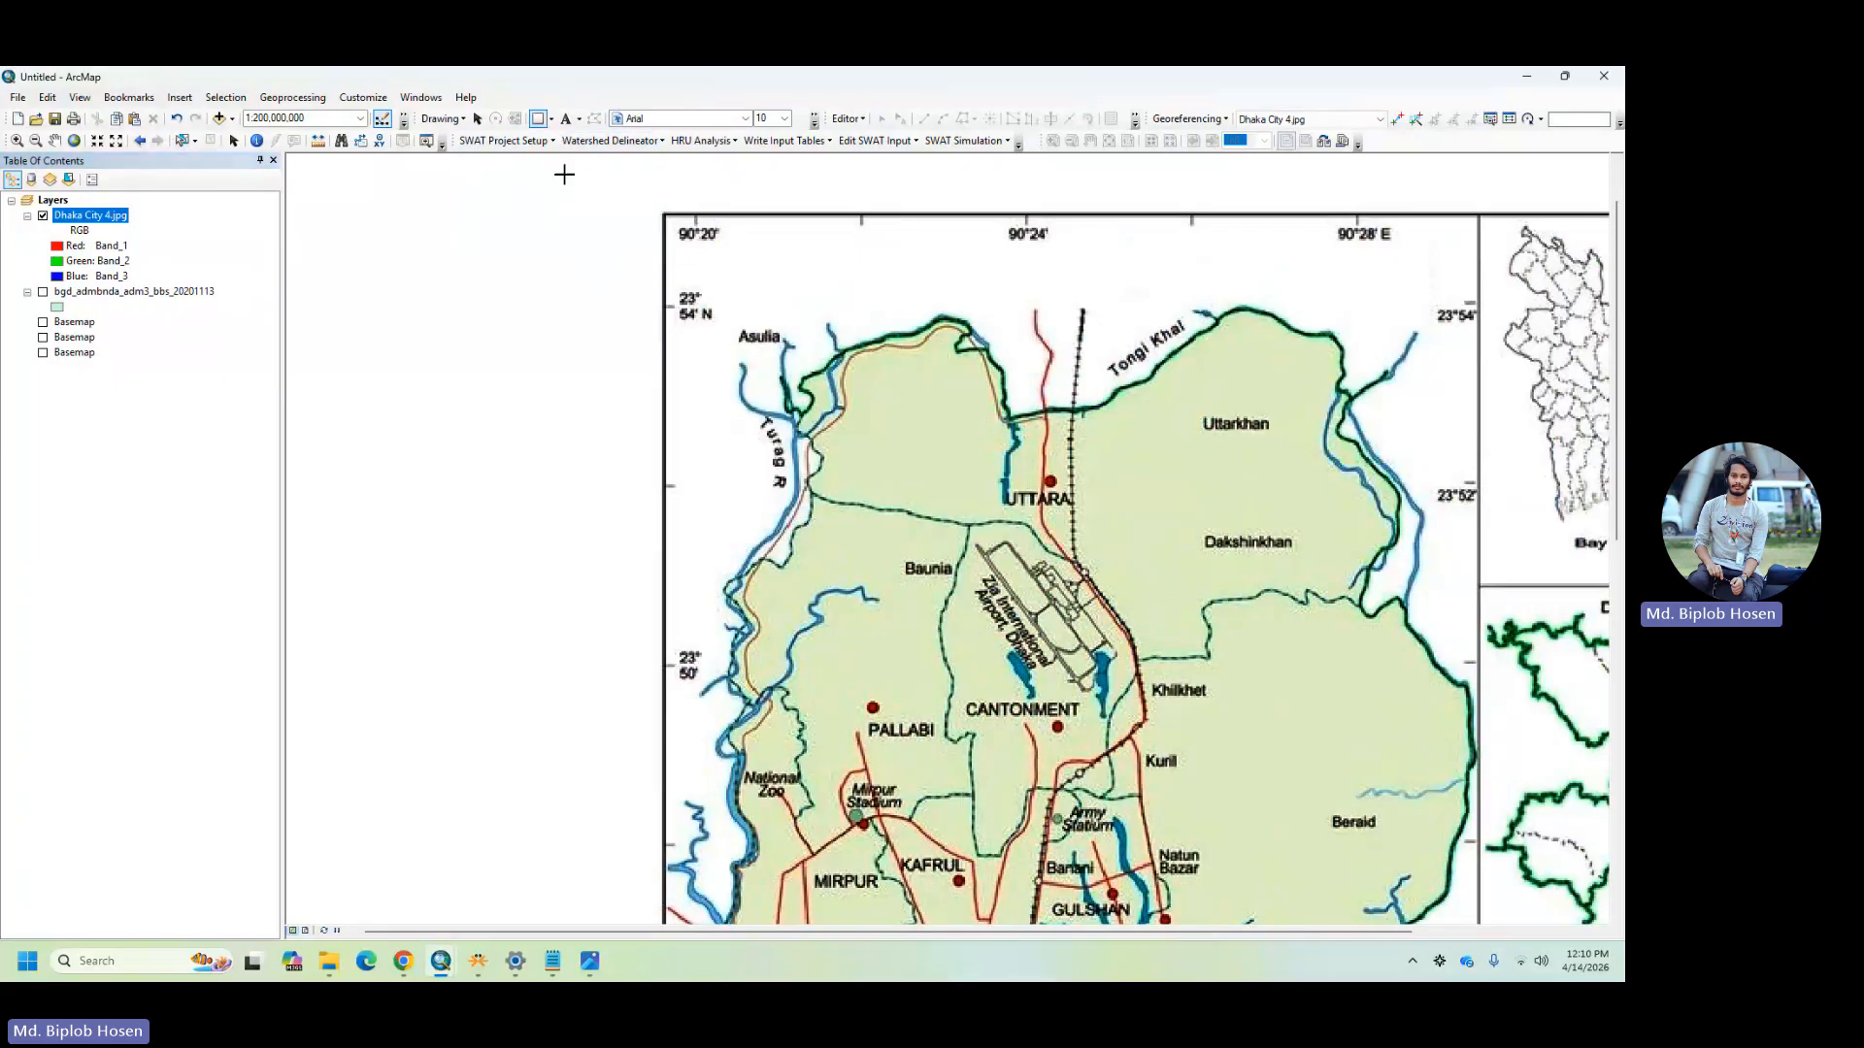
click(550, 120)
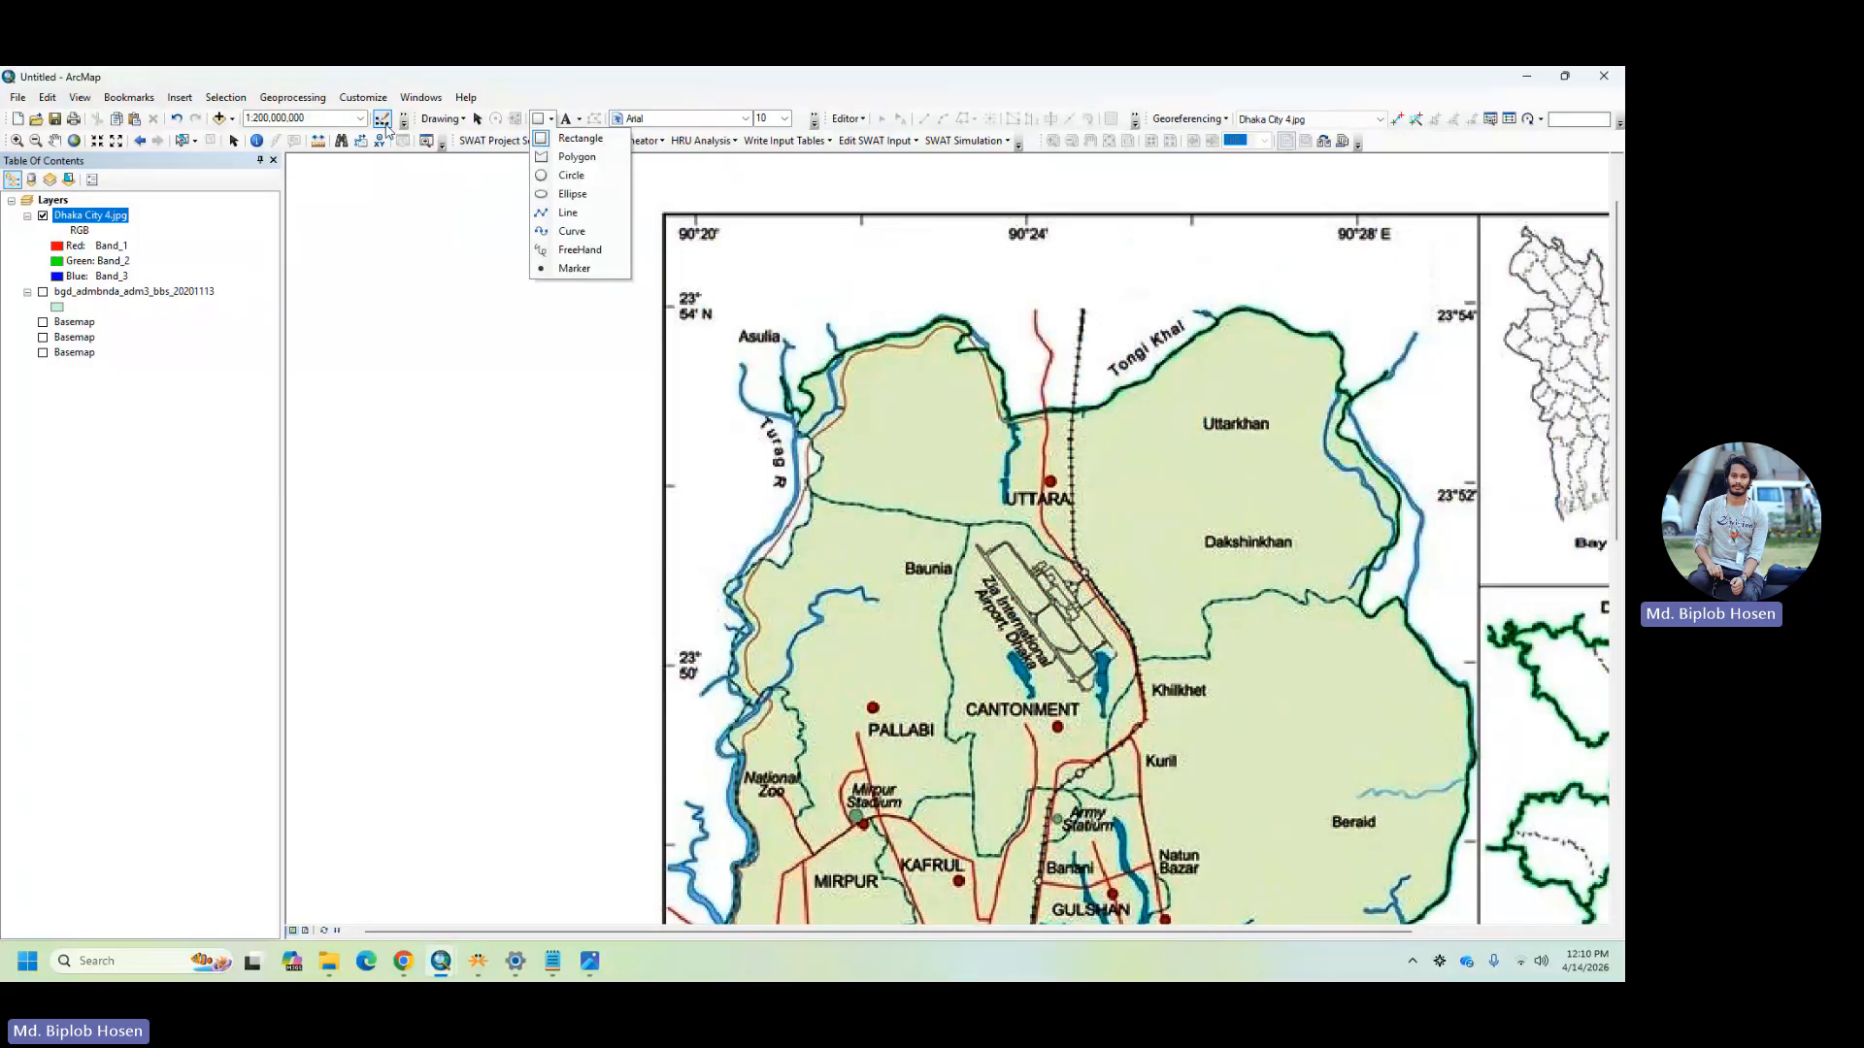
click(570, 138)
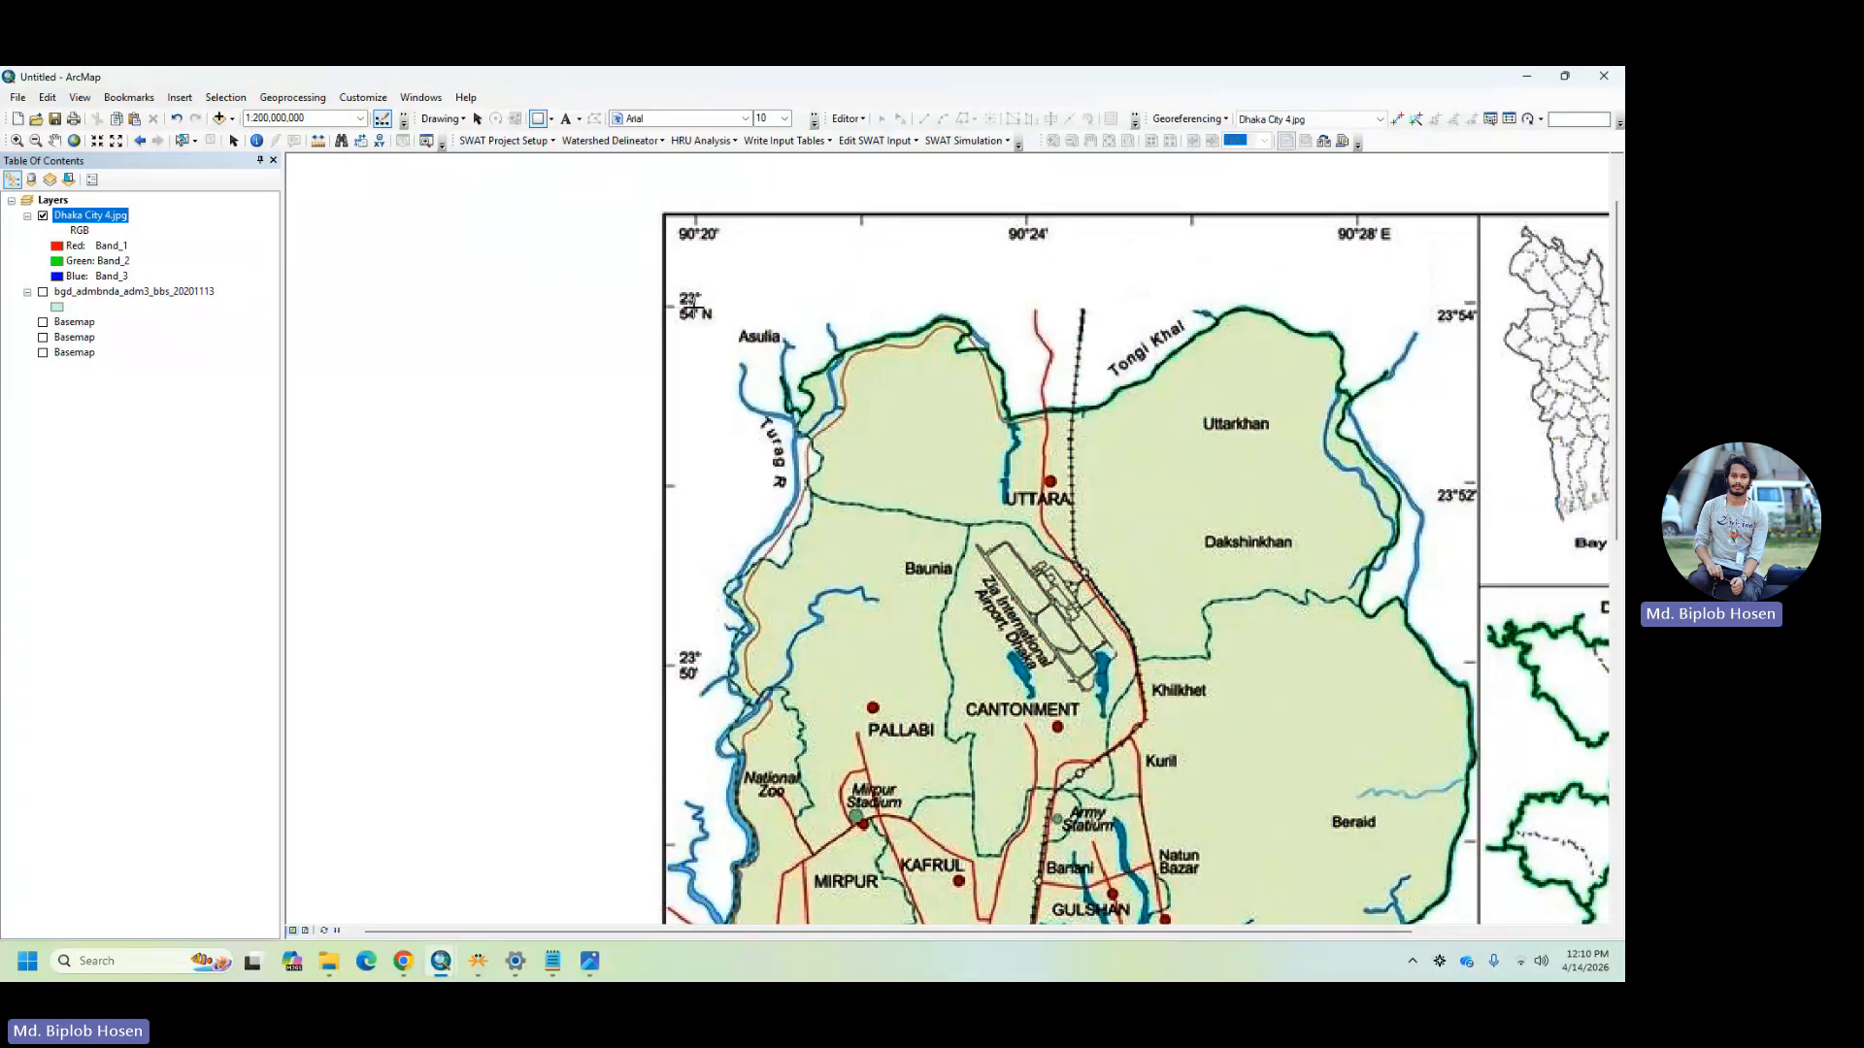
drag(694, 305, 696, 307)
drag(696, 307, 697, 307)
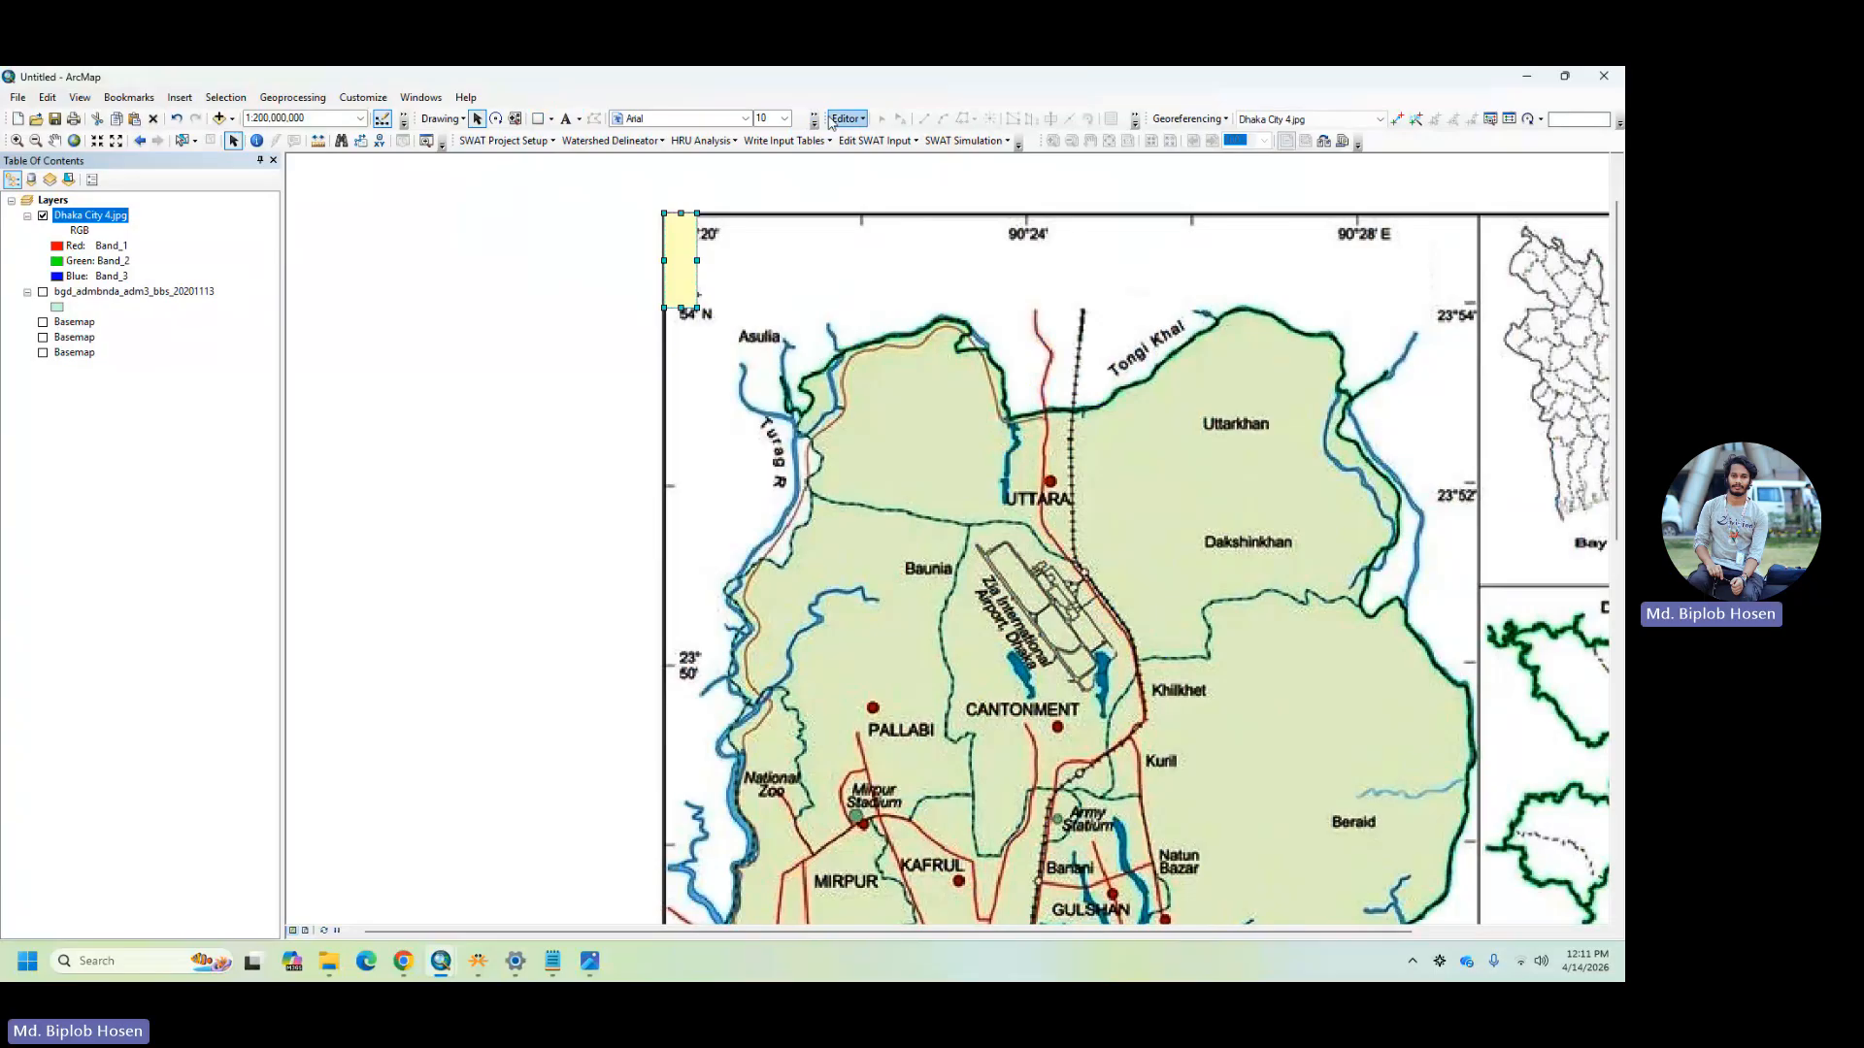
- Remove the fill colour of the rectangle in the map's upper-left corner and deselect it
click(815, 123)
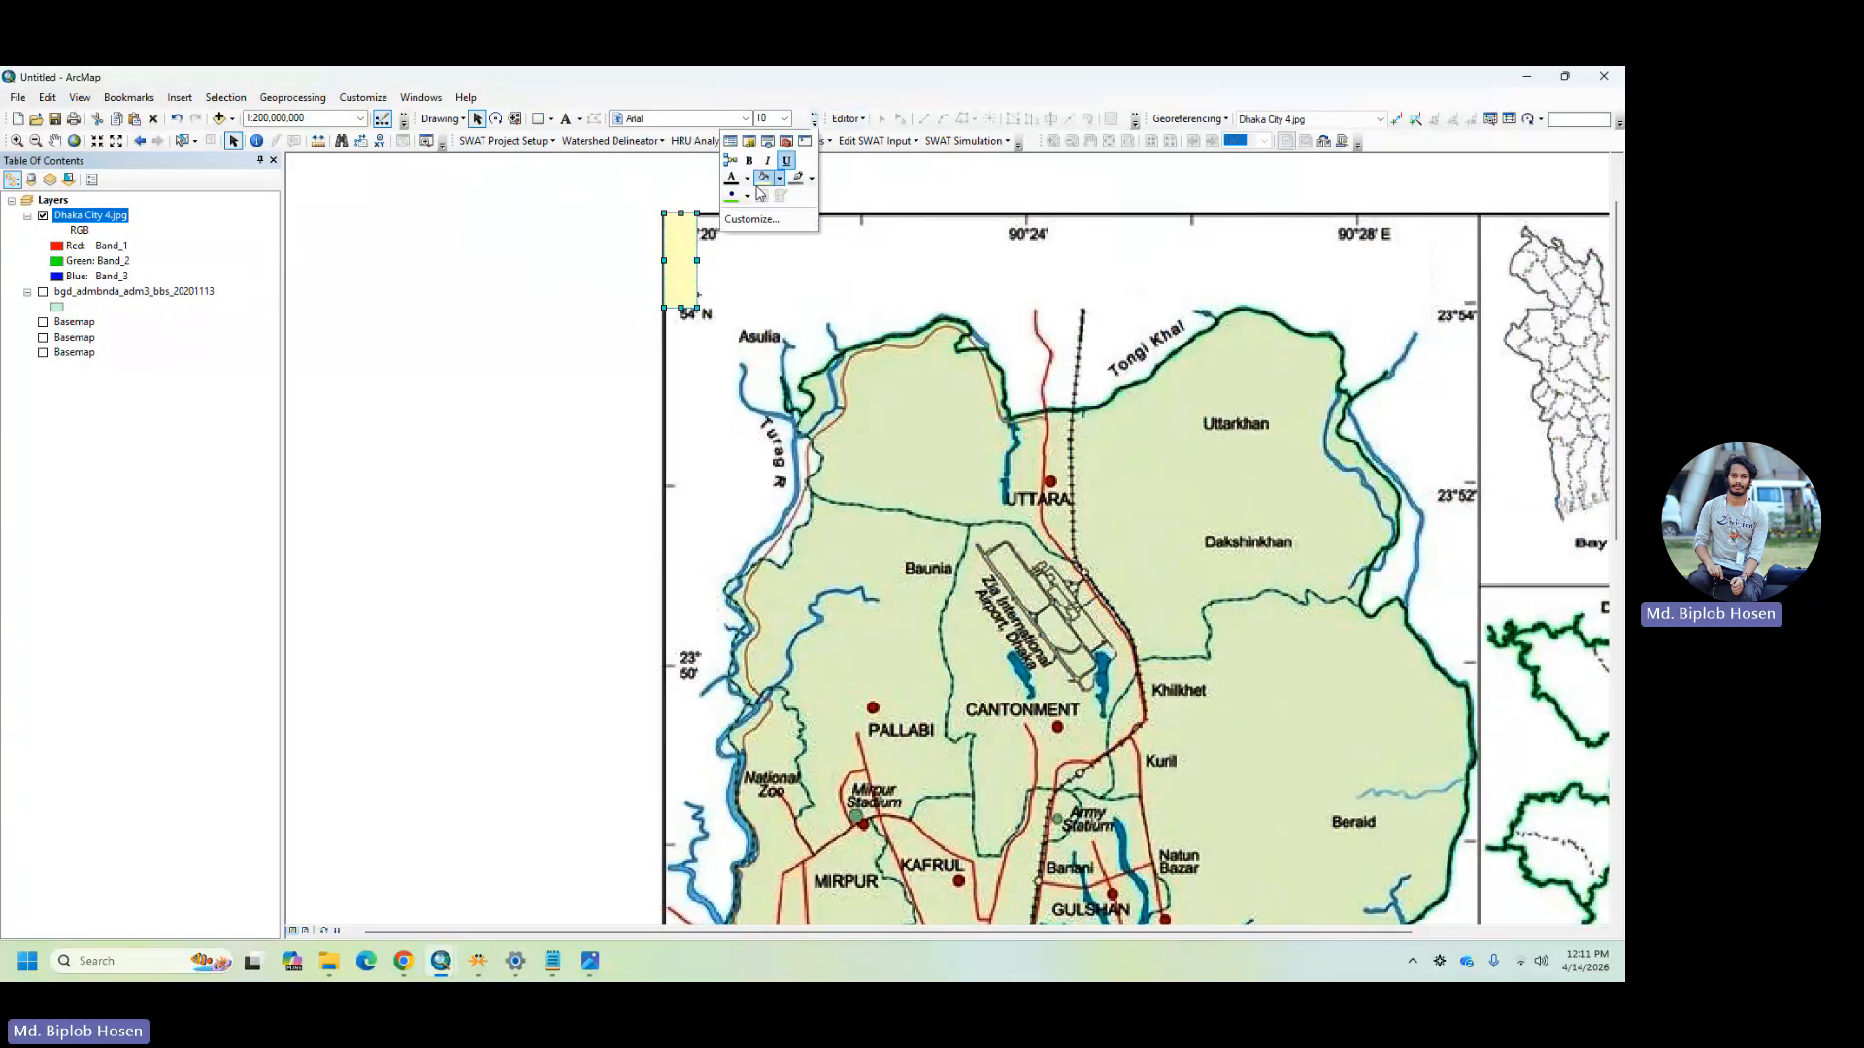
click(778, 179)
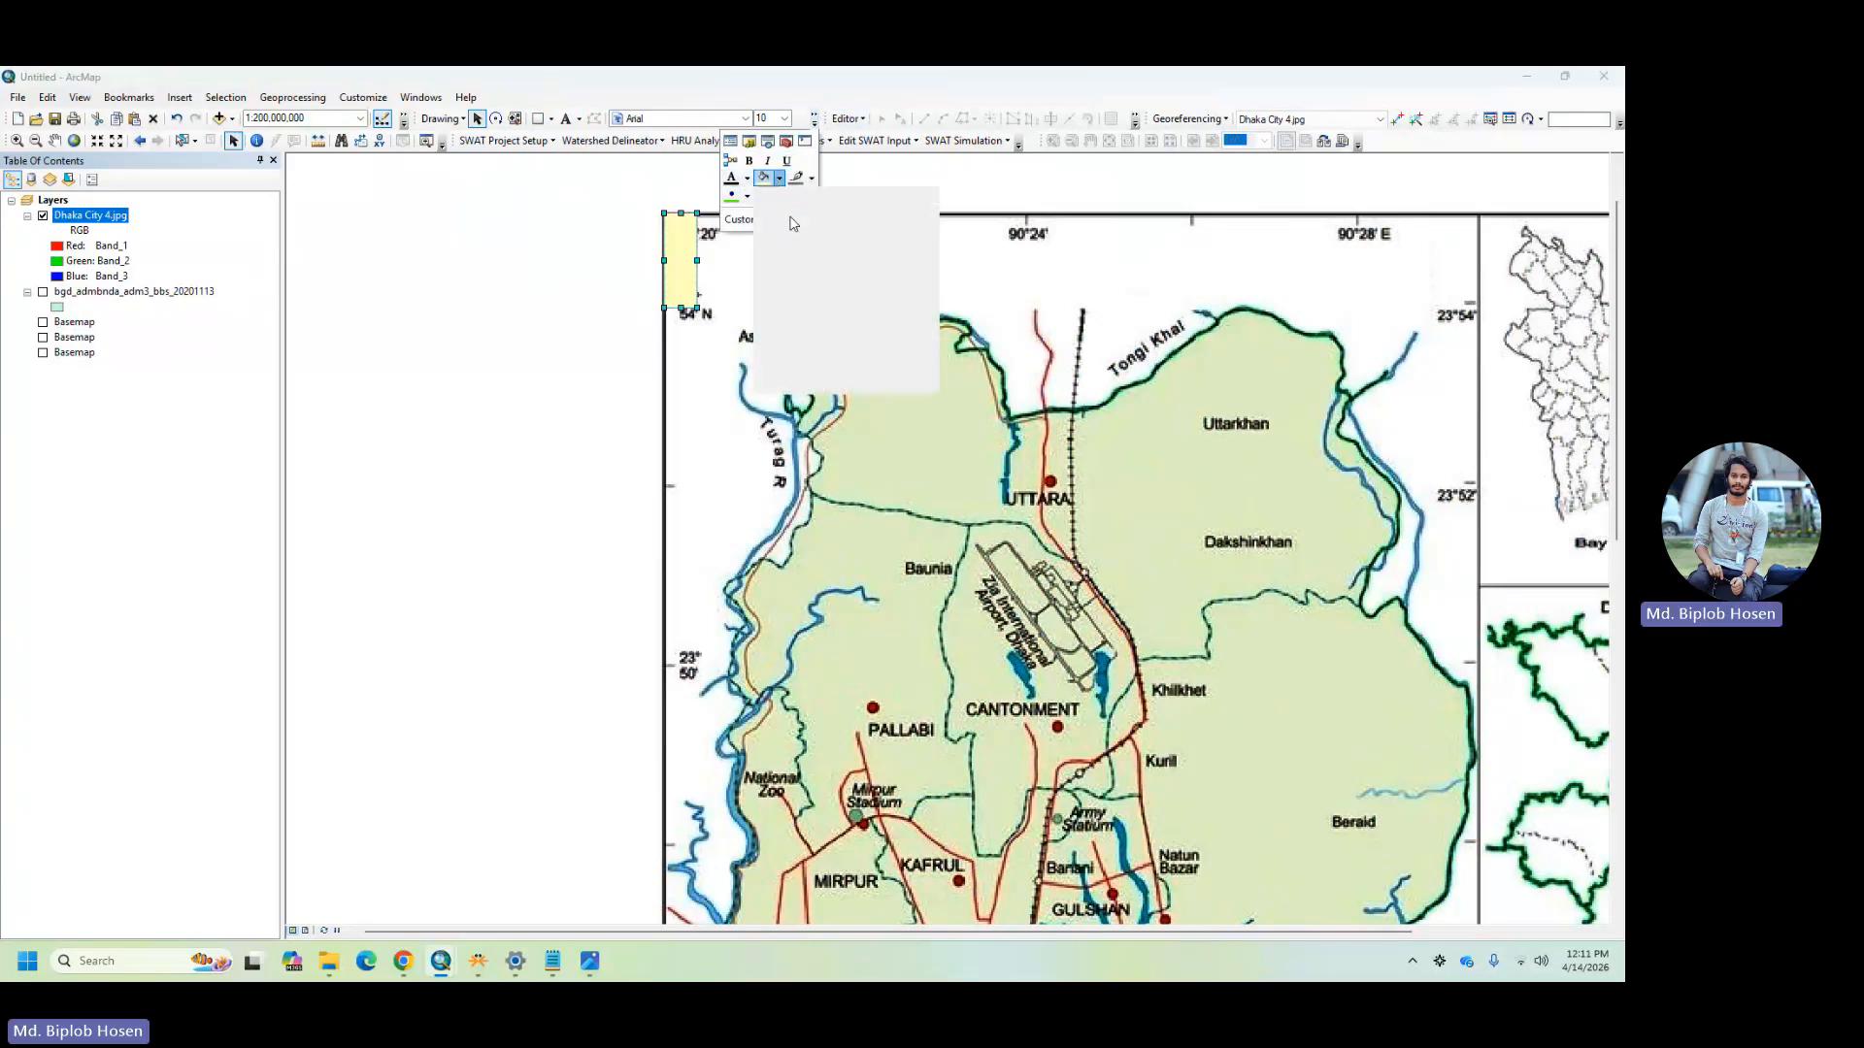
click(853, 214)
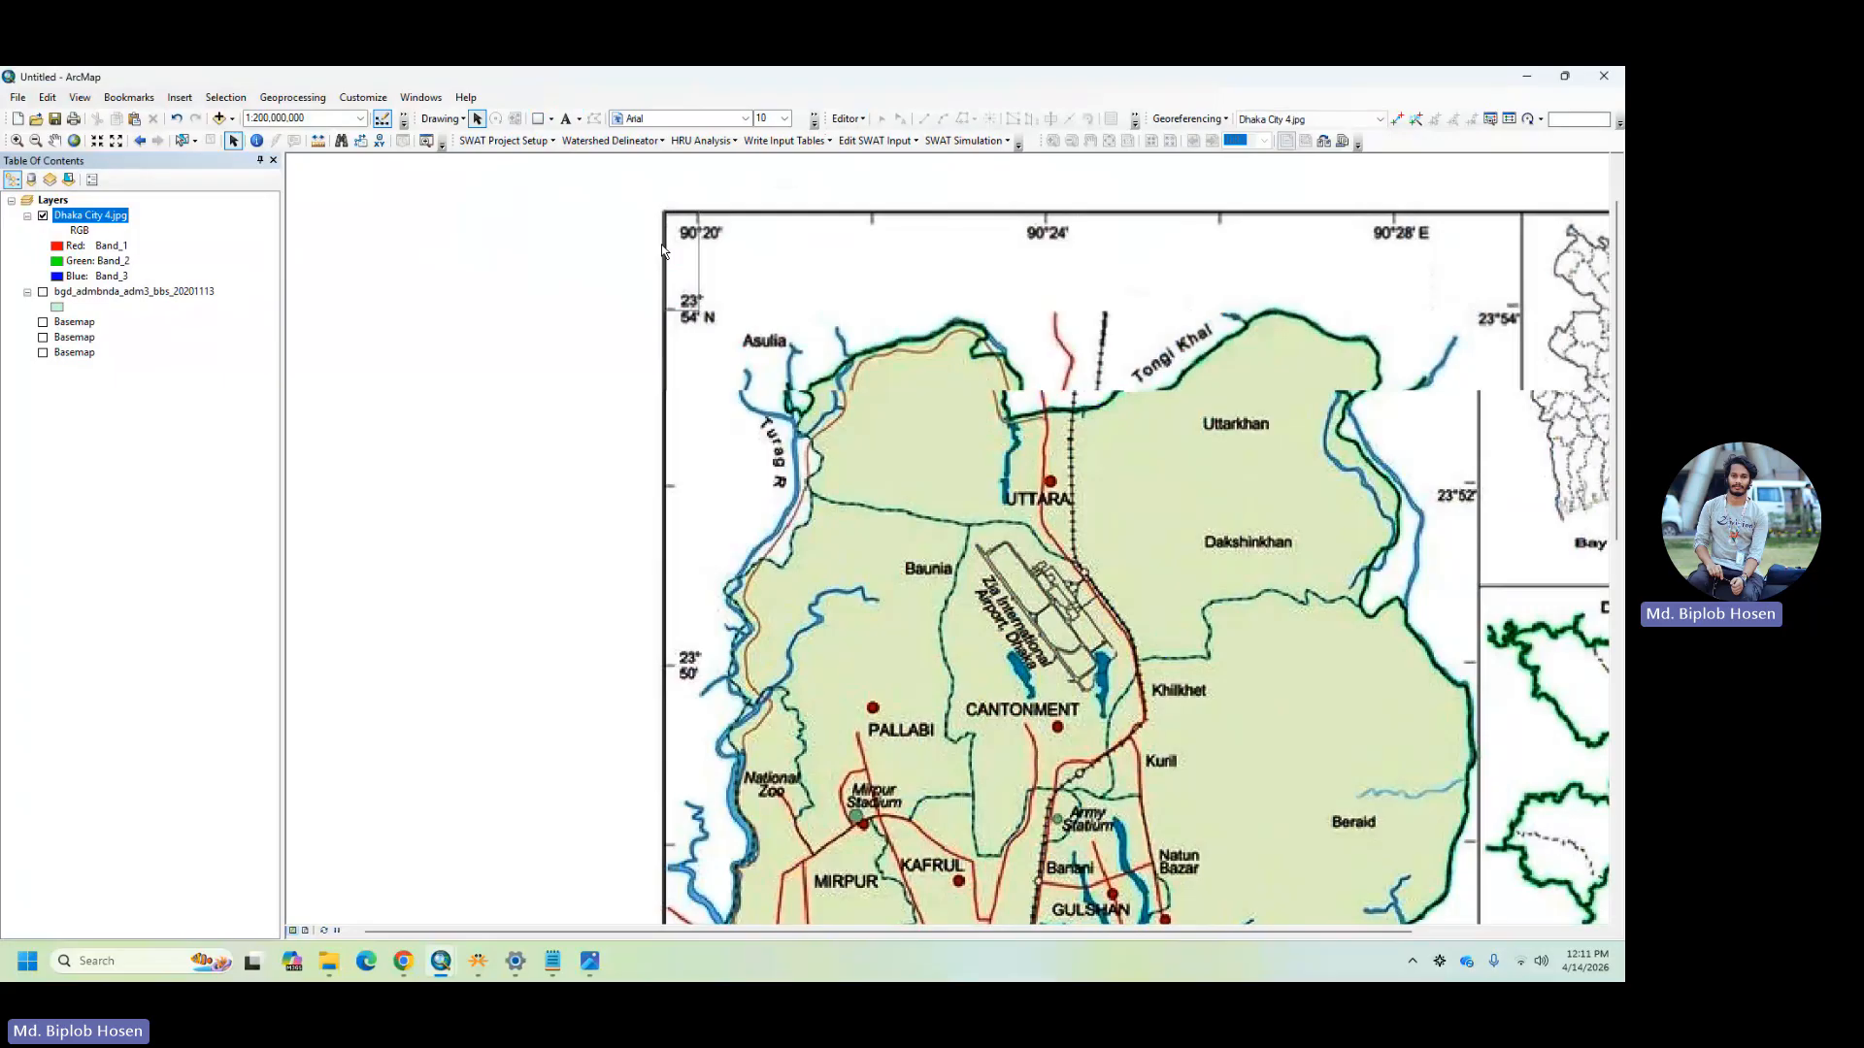
scroll(662, 250, down, 3)
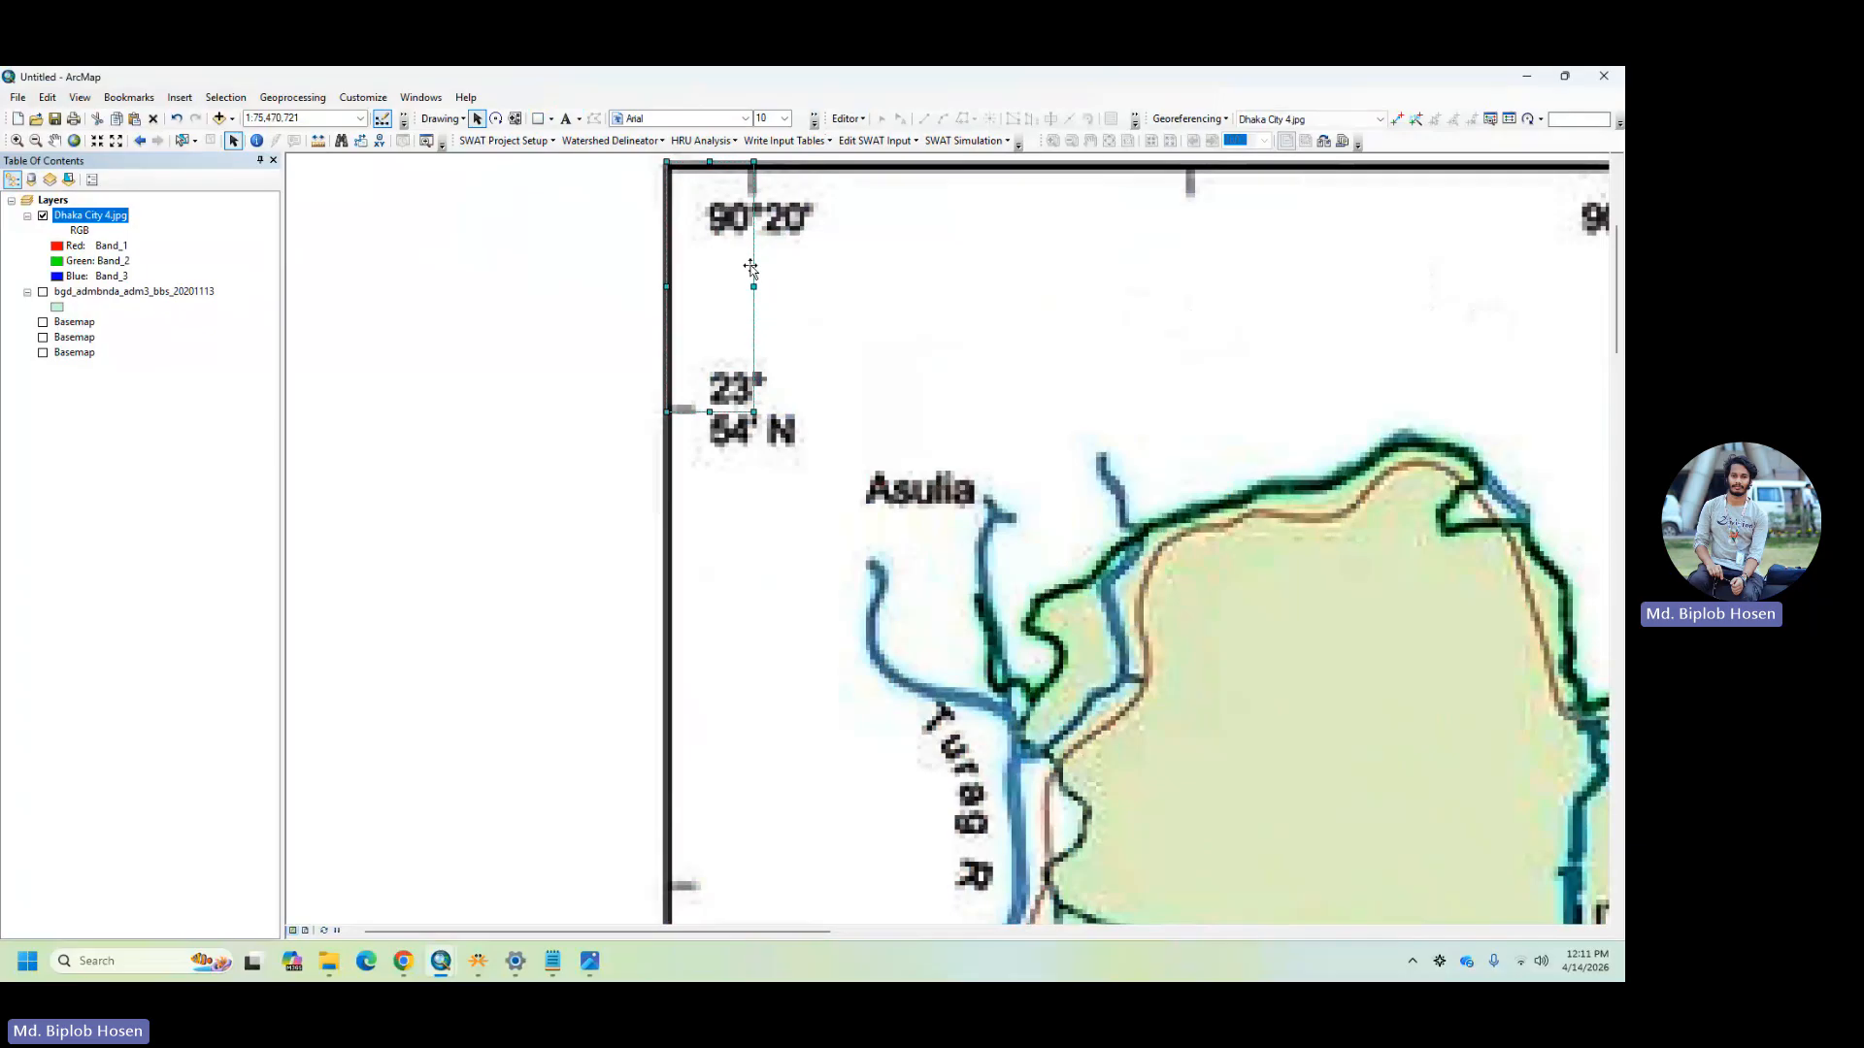
click(455, 464)
right_click(555, 291)
click(486, 354)
- Hide the Georeferencing toolbar and show it again
click(1216, 119)
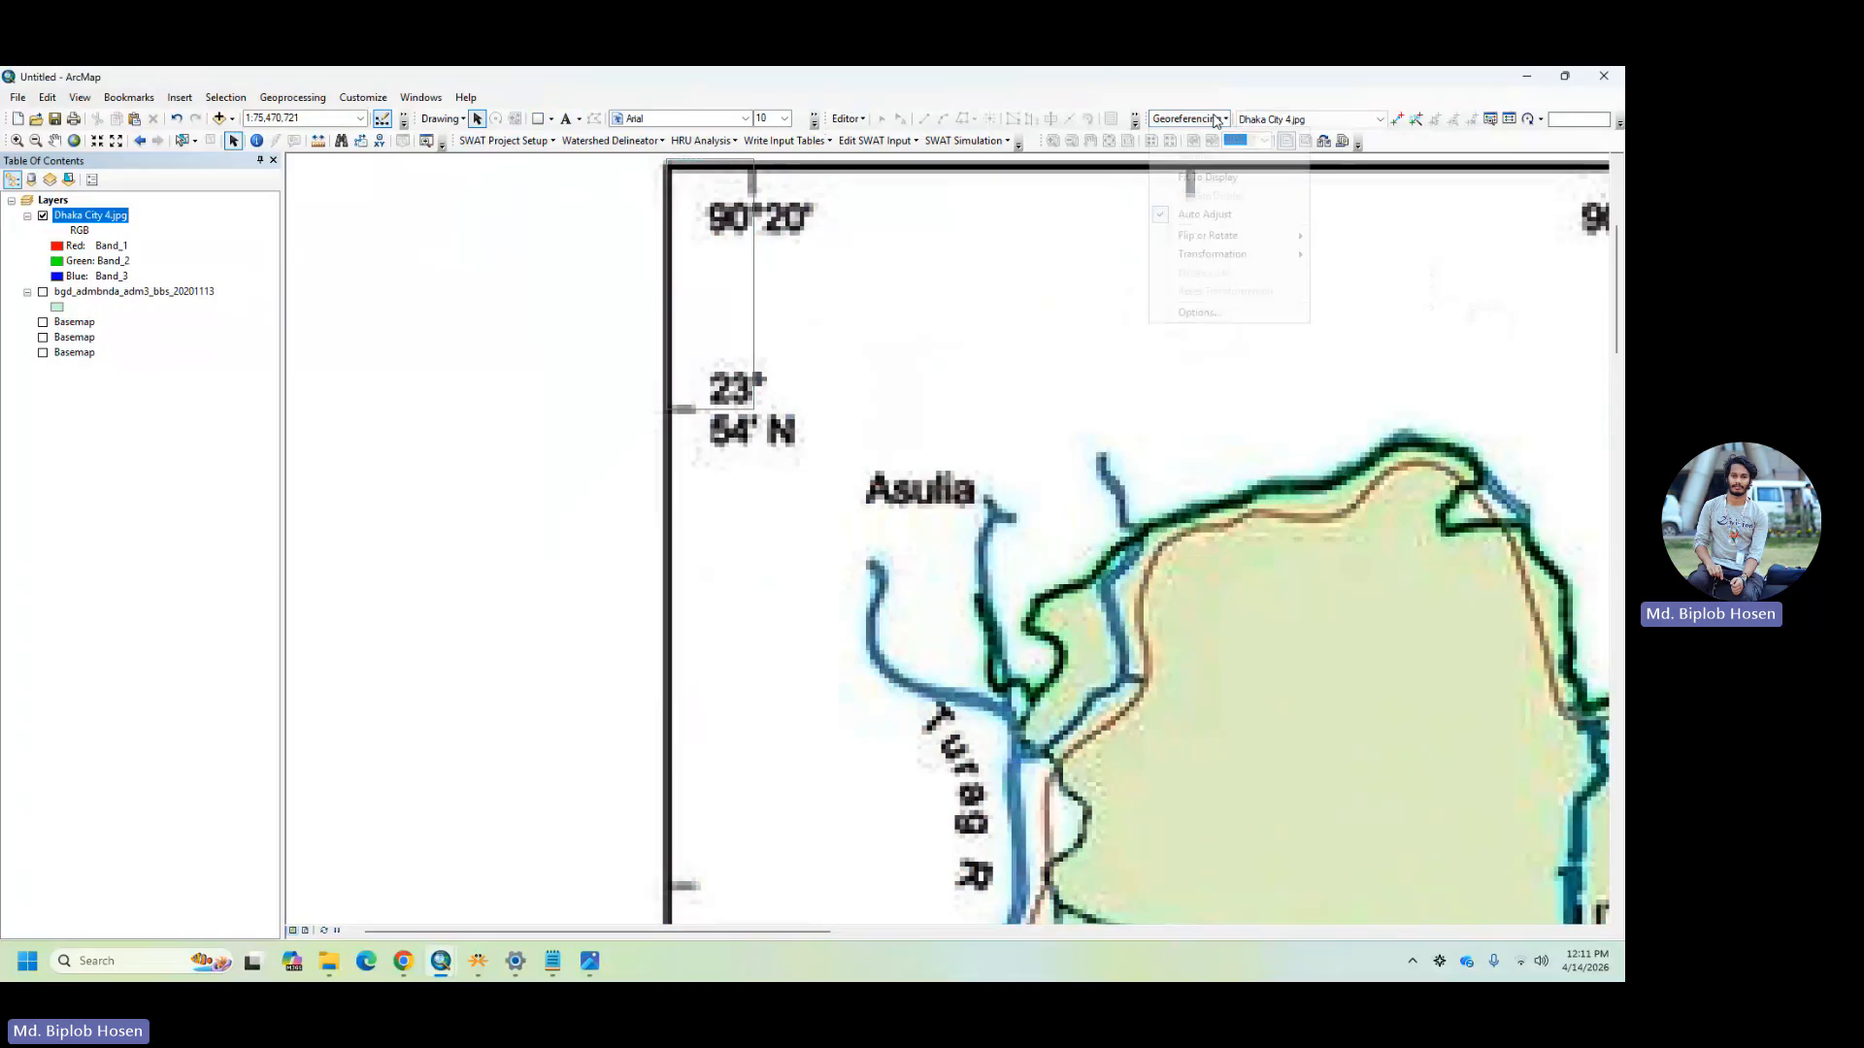
right_click(956, 98)
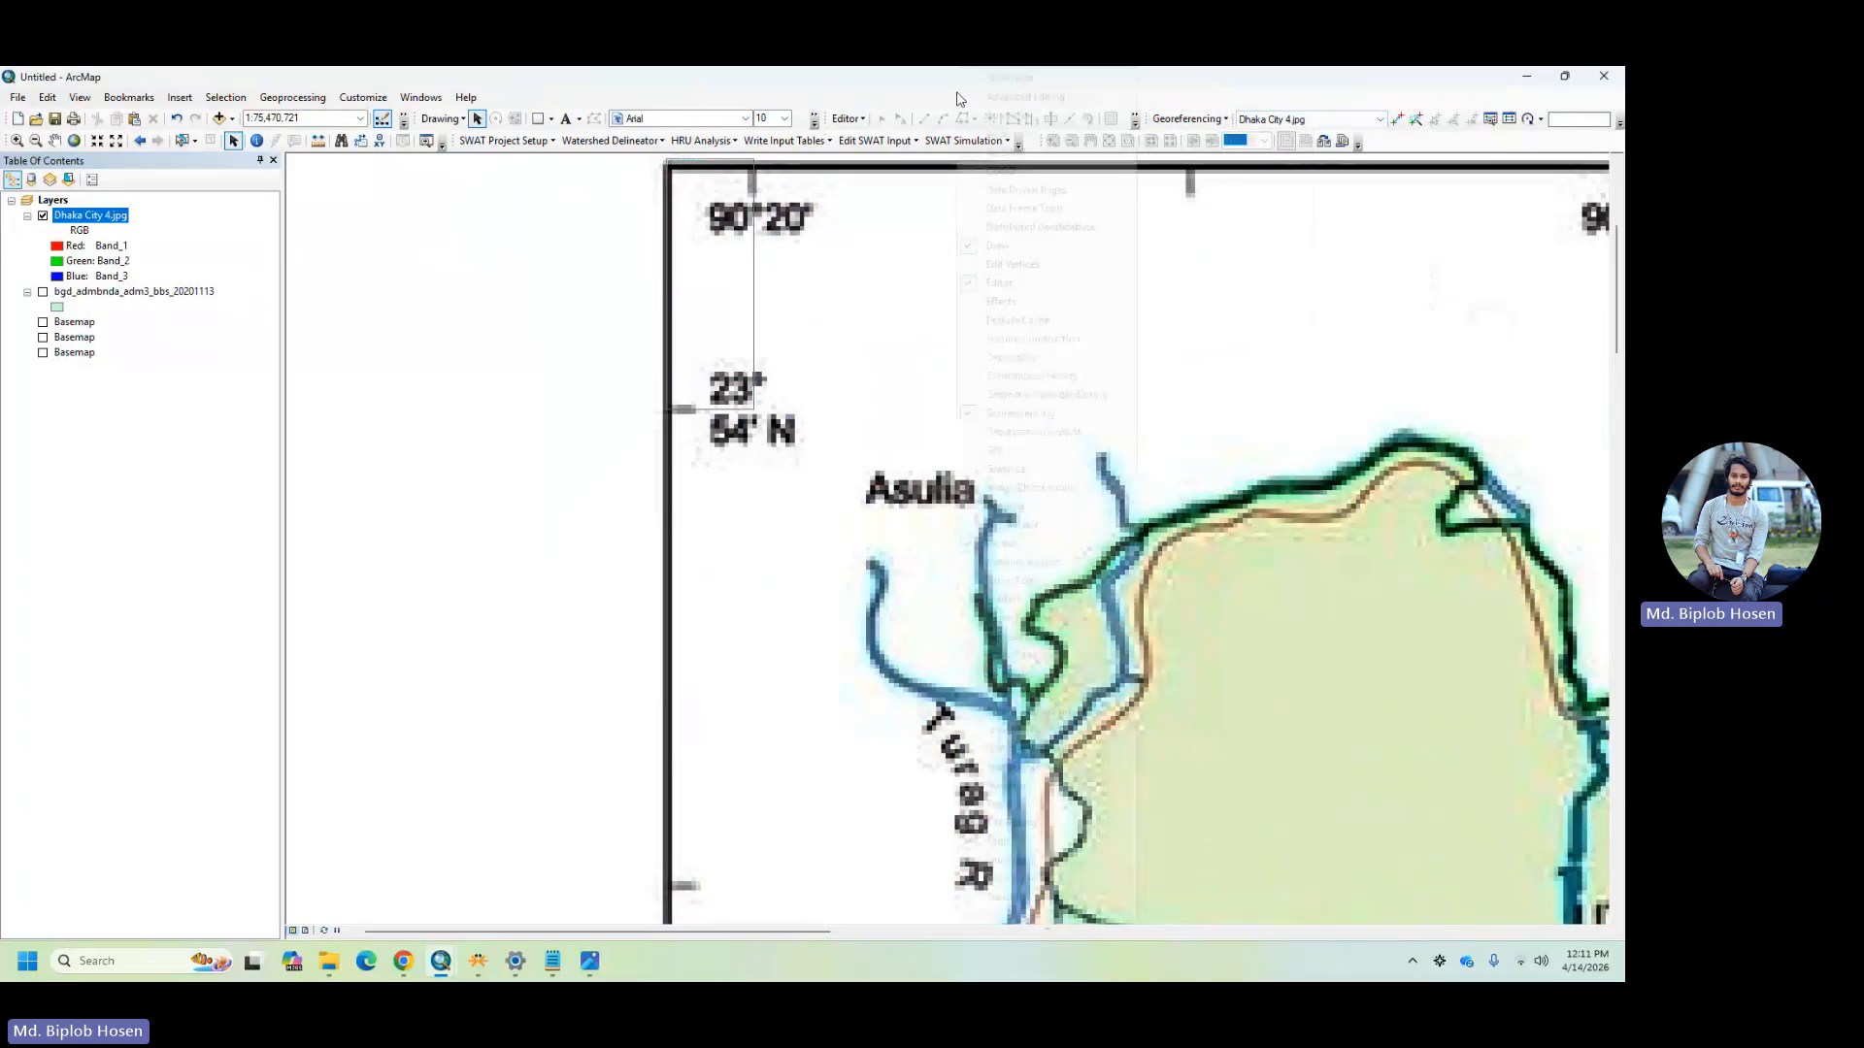
click(1024, 415)
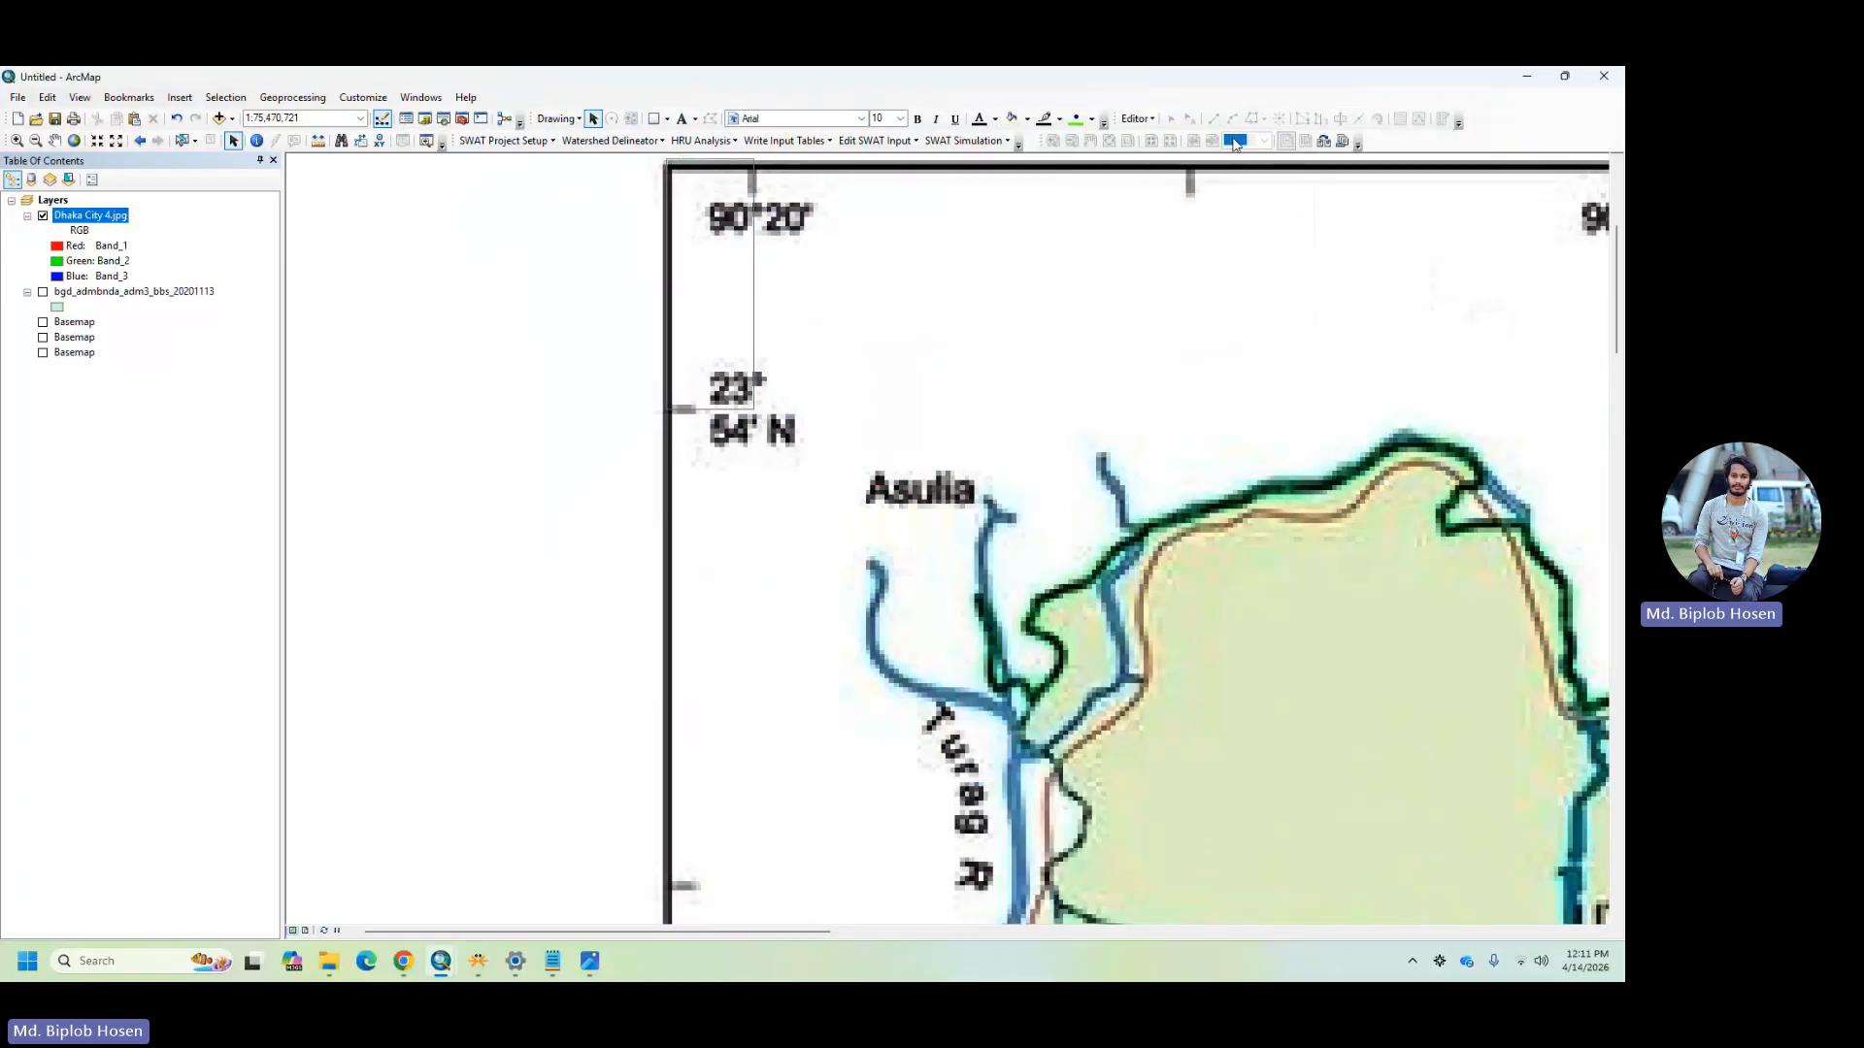
right_click(1235, 144)
click(1124, 417)
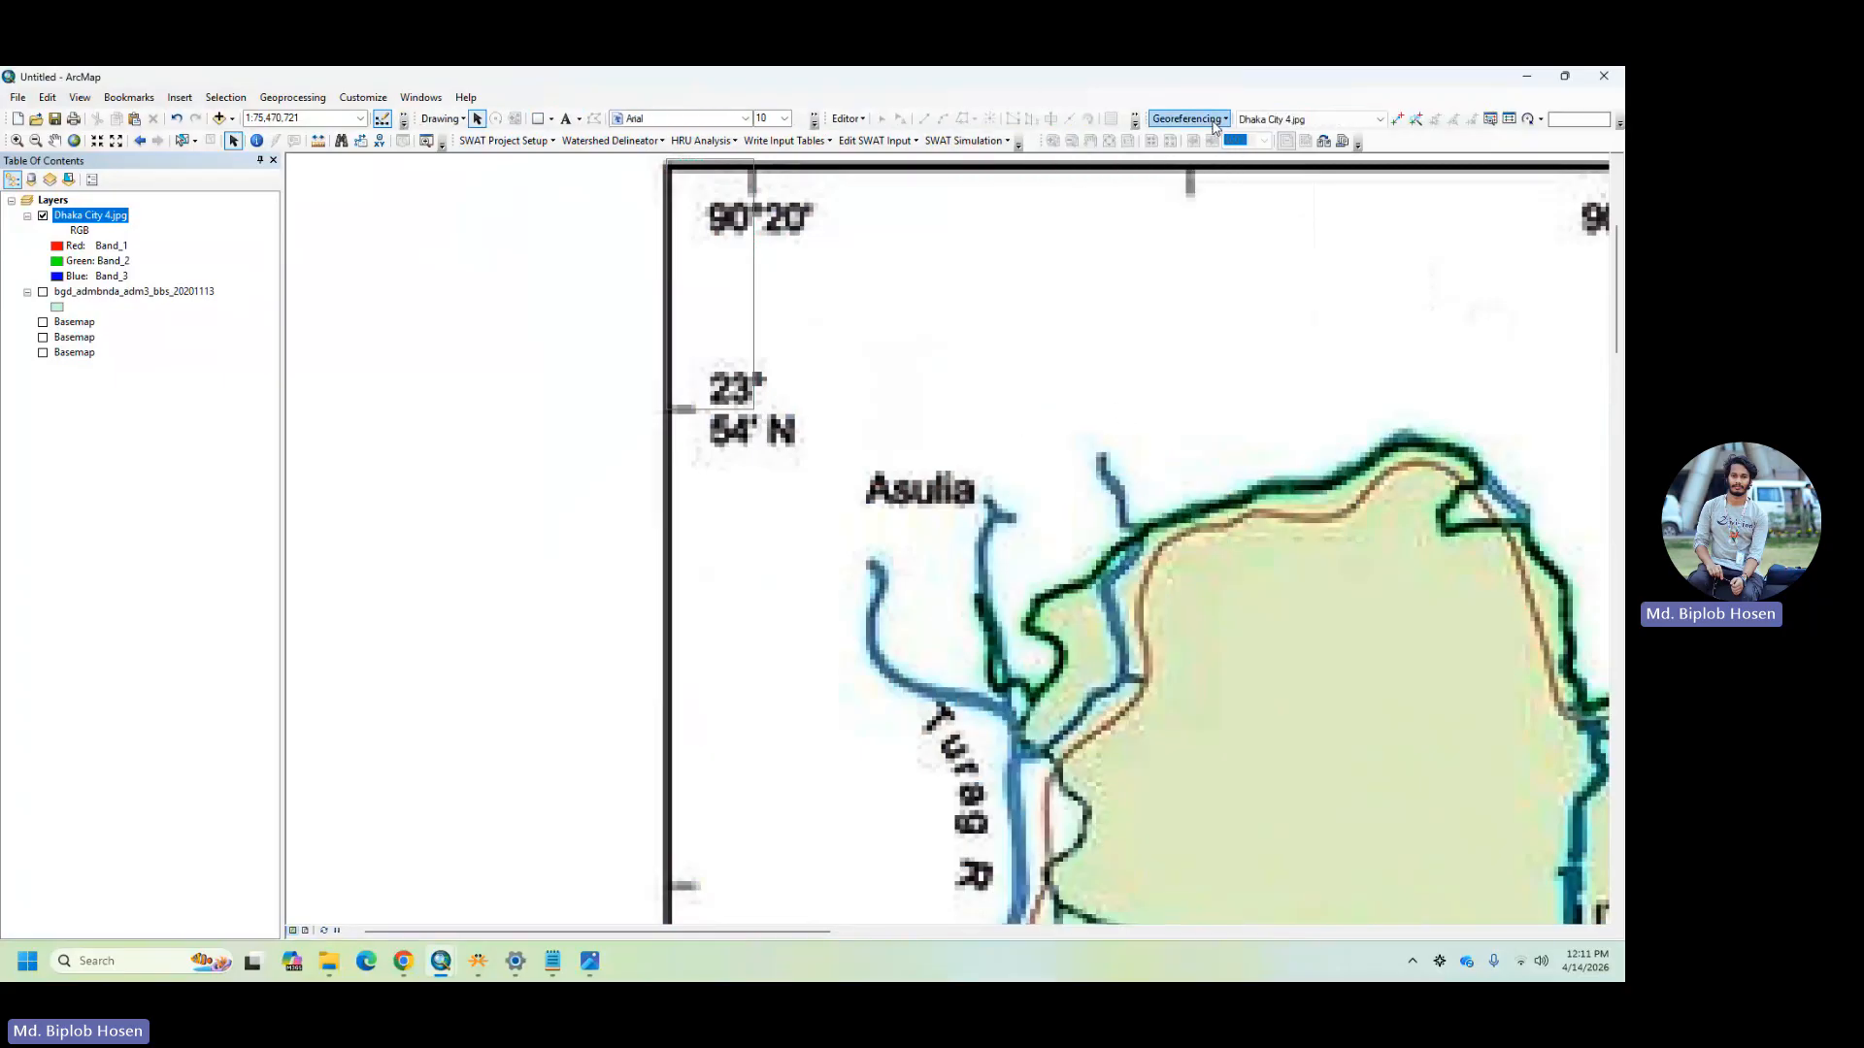
- Choose Dhaka City 4.jpg as the raster to georeference and start adding control points
click(1345, 120)
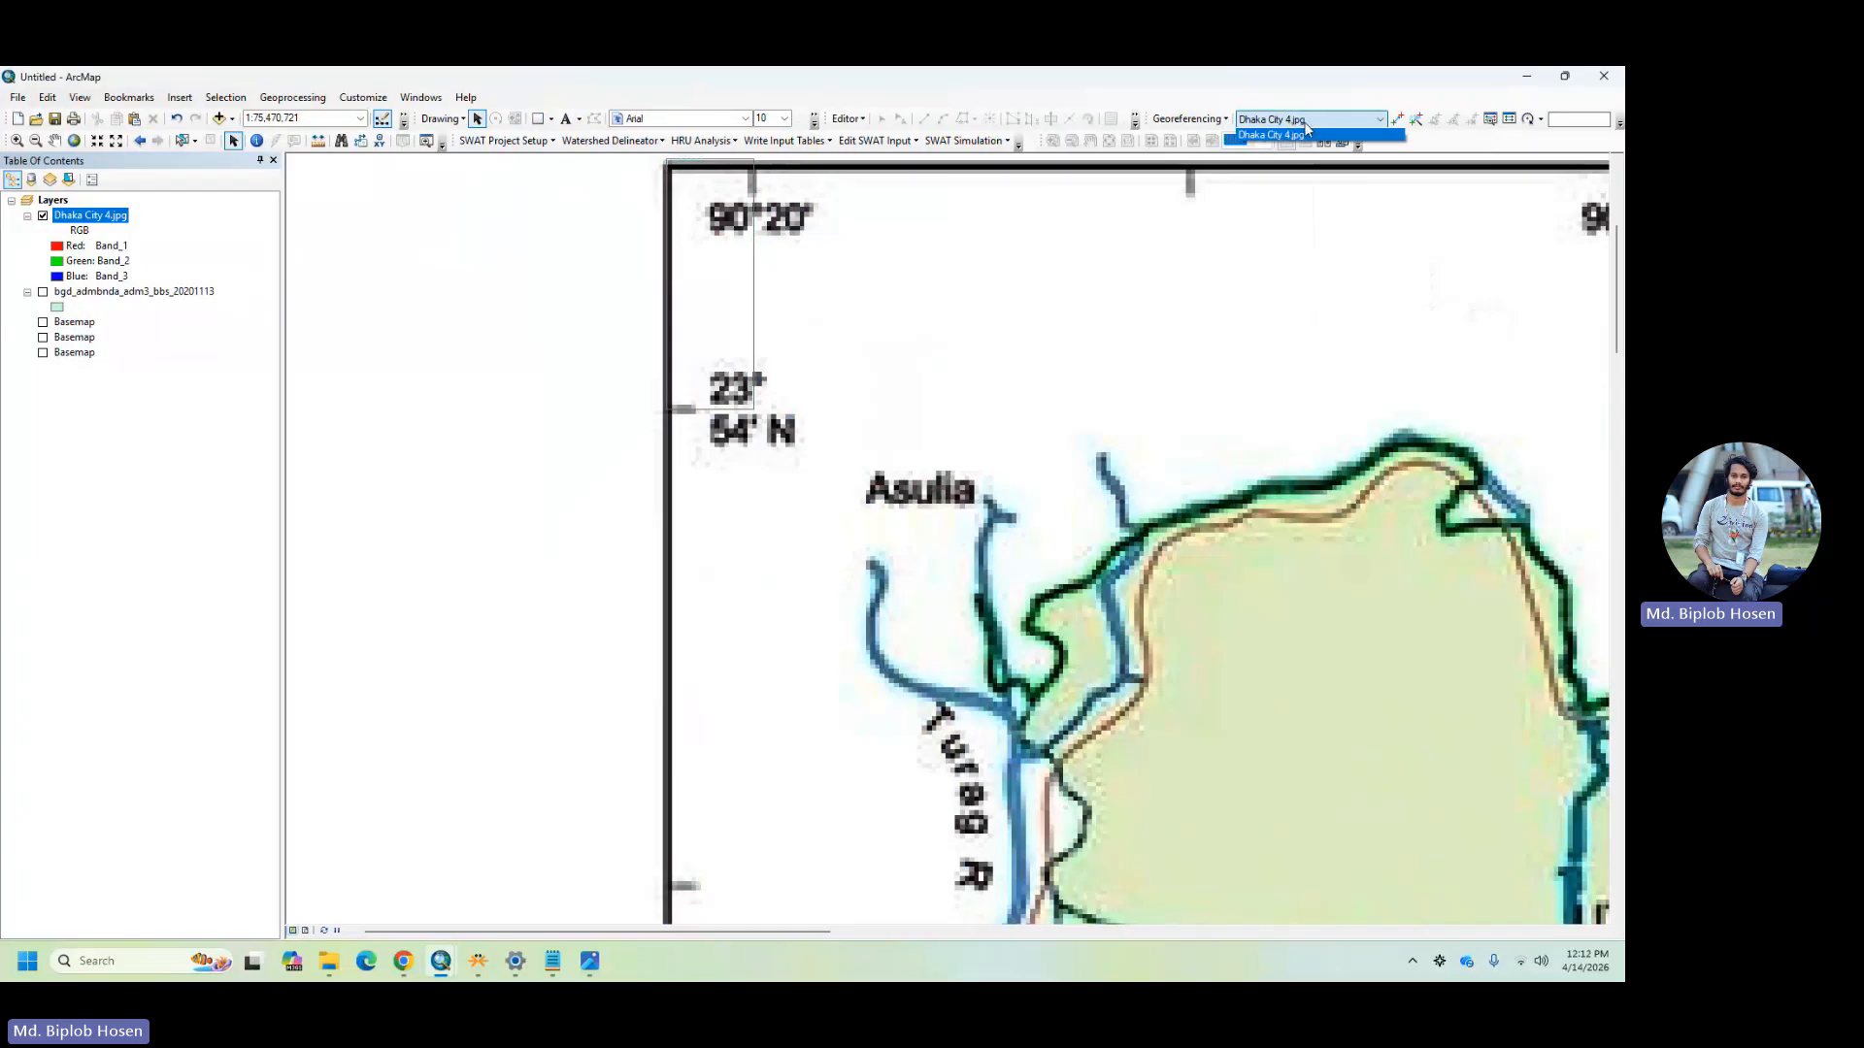
click(1276, 134)
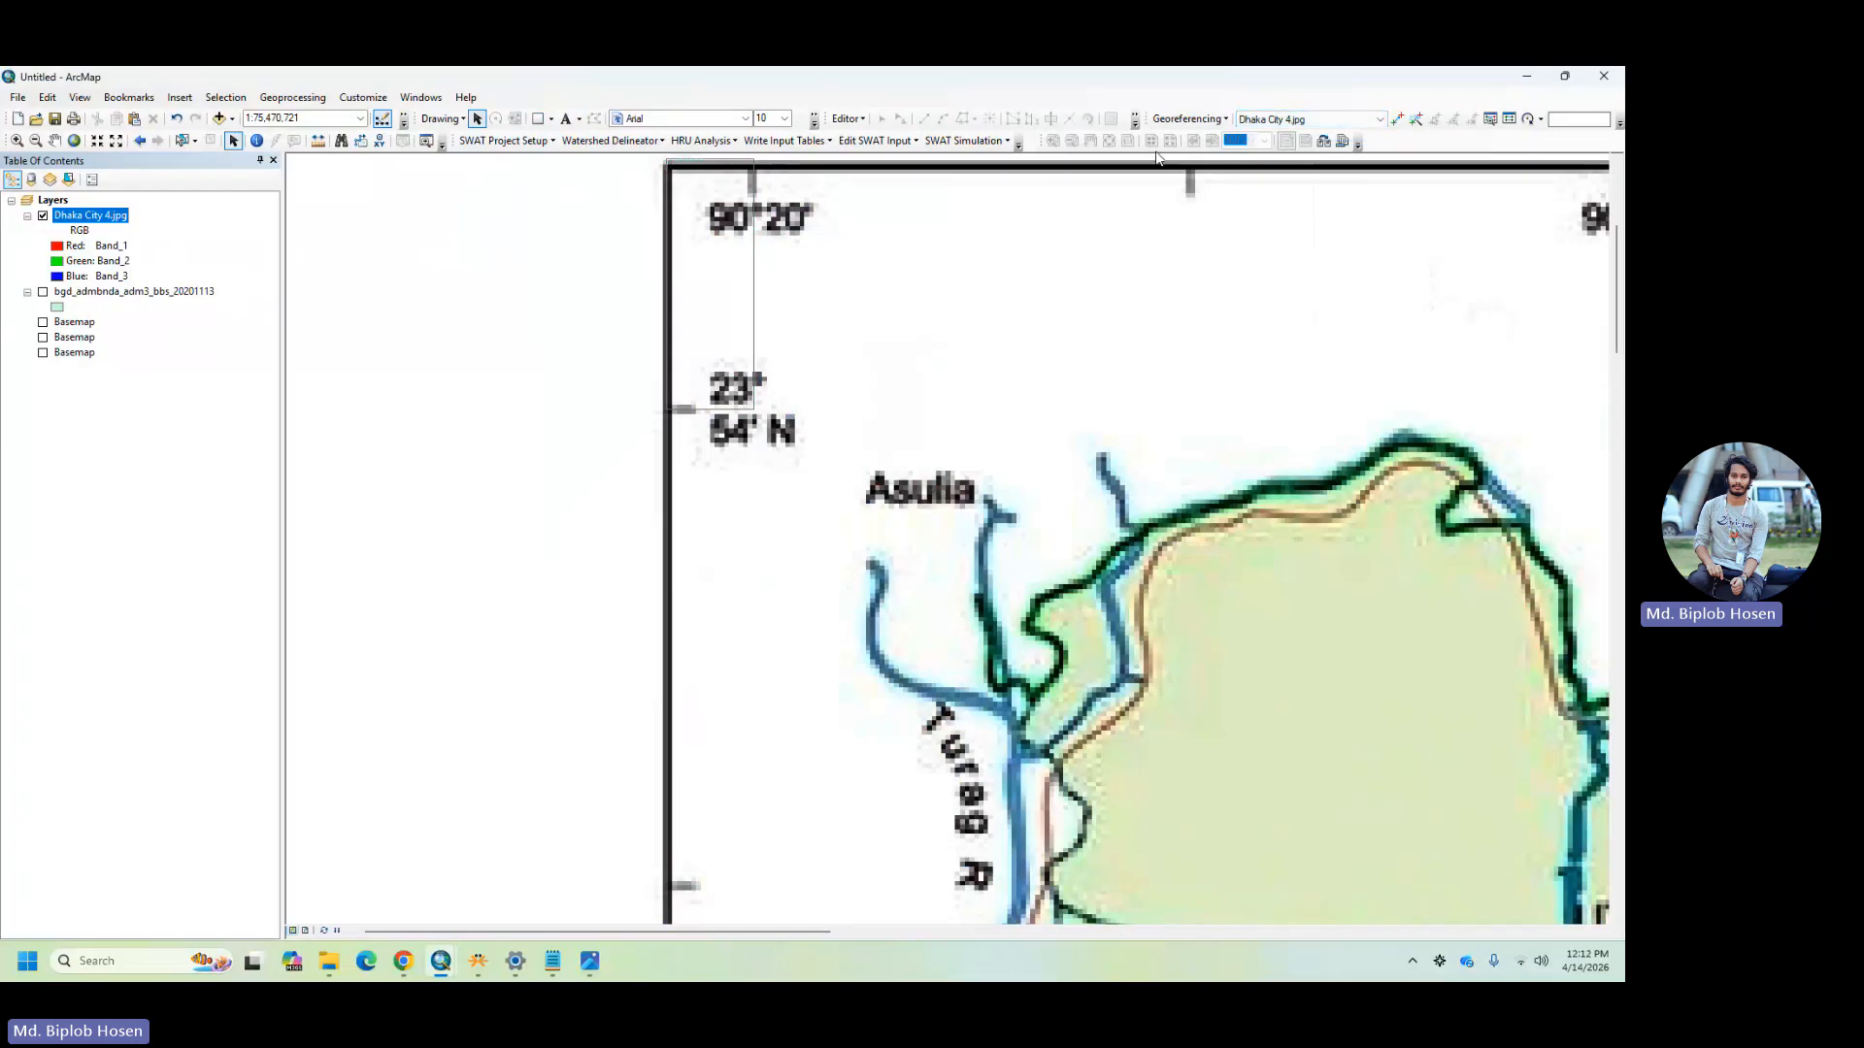
click(1398, 122)
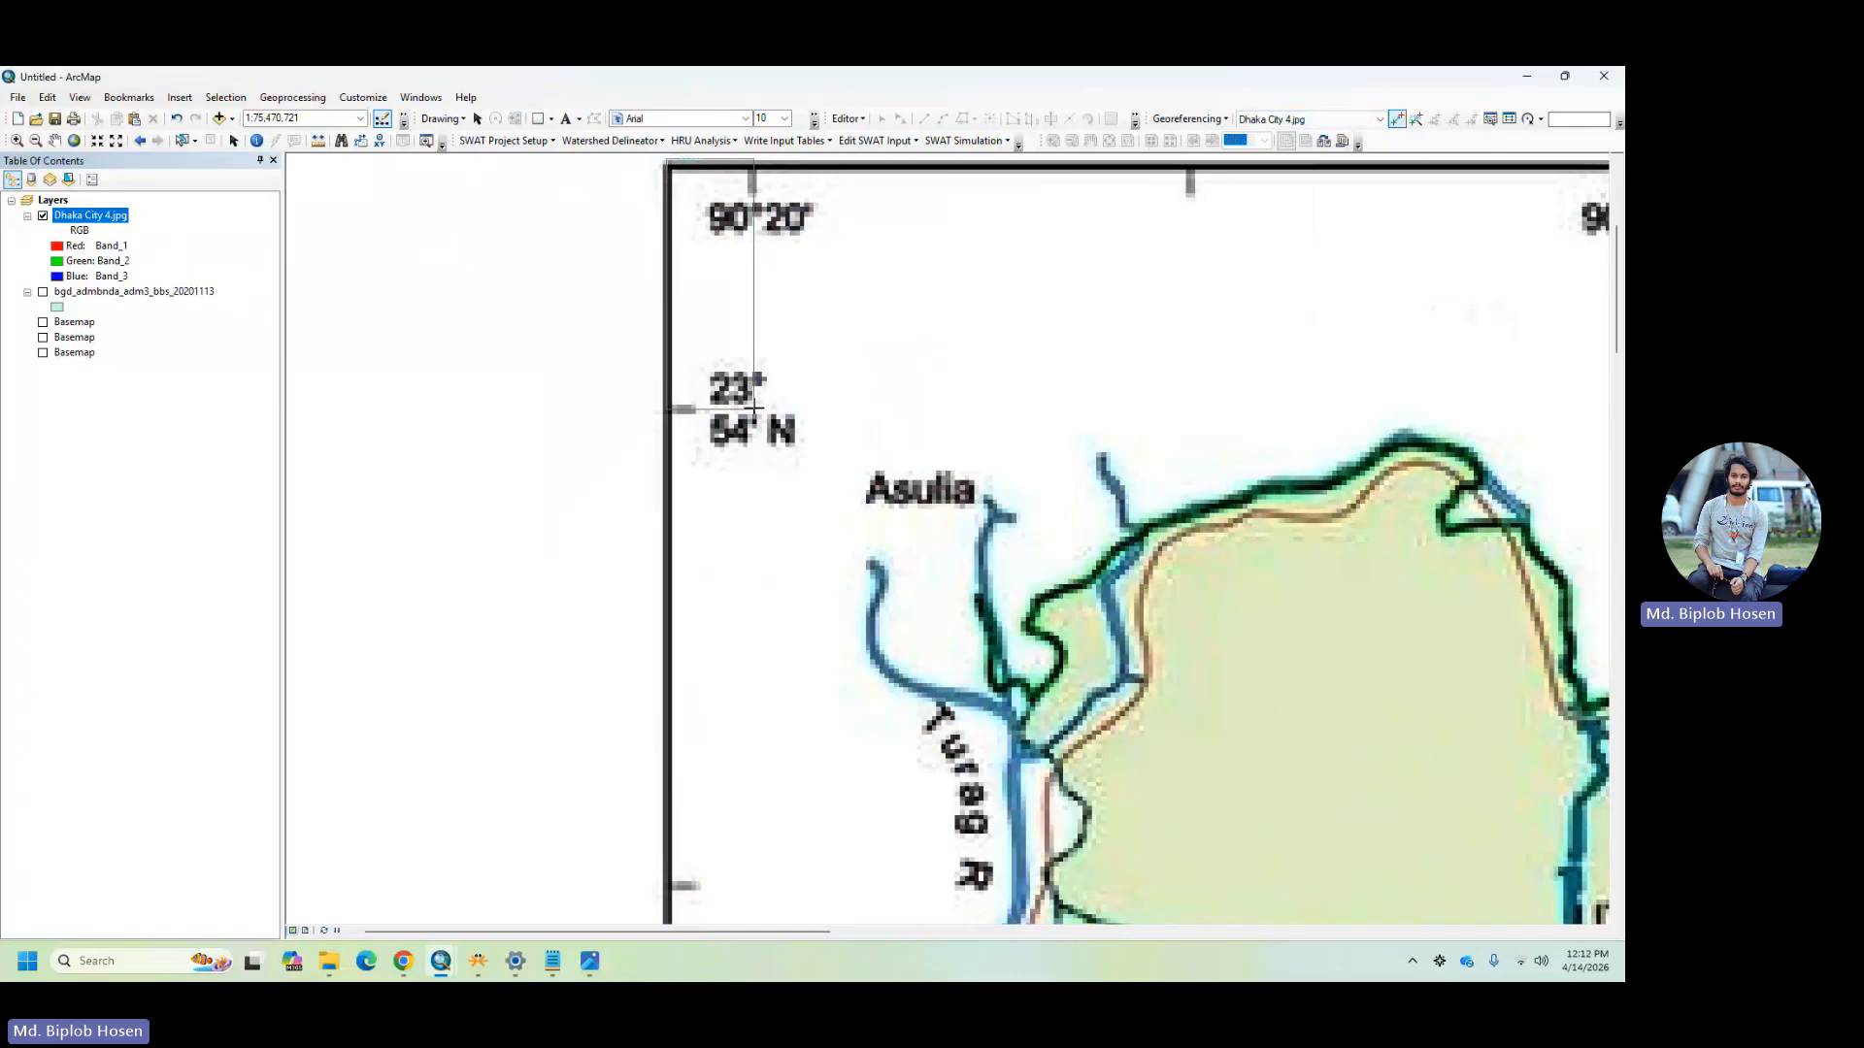
click(753, 408)
right_click(754, 408)
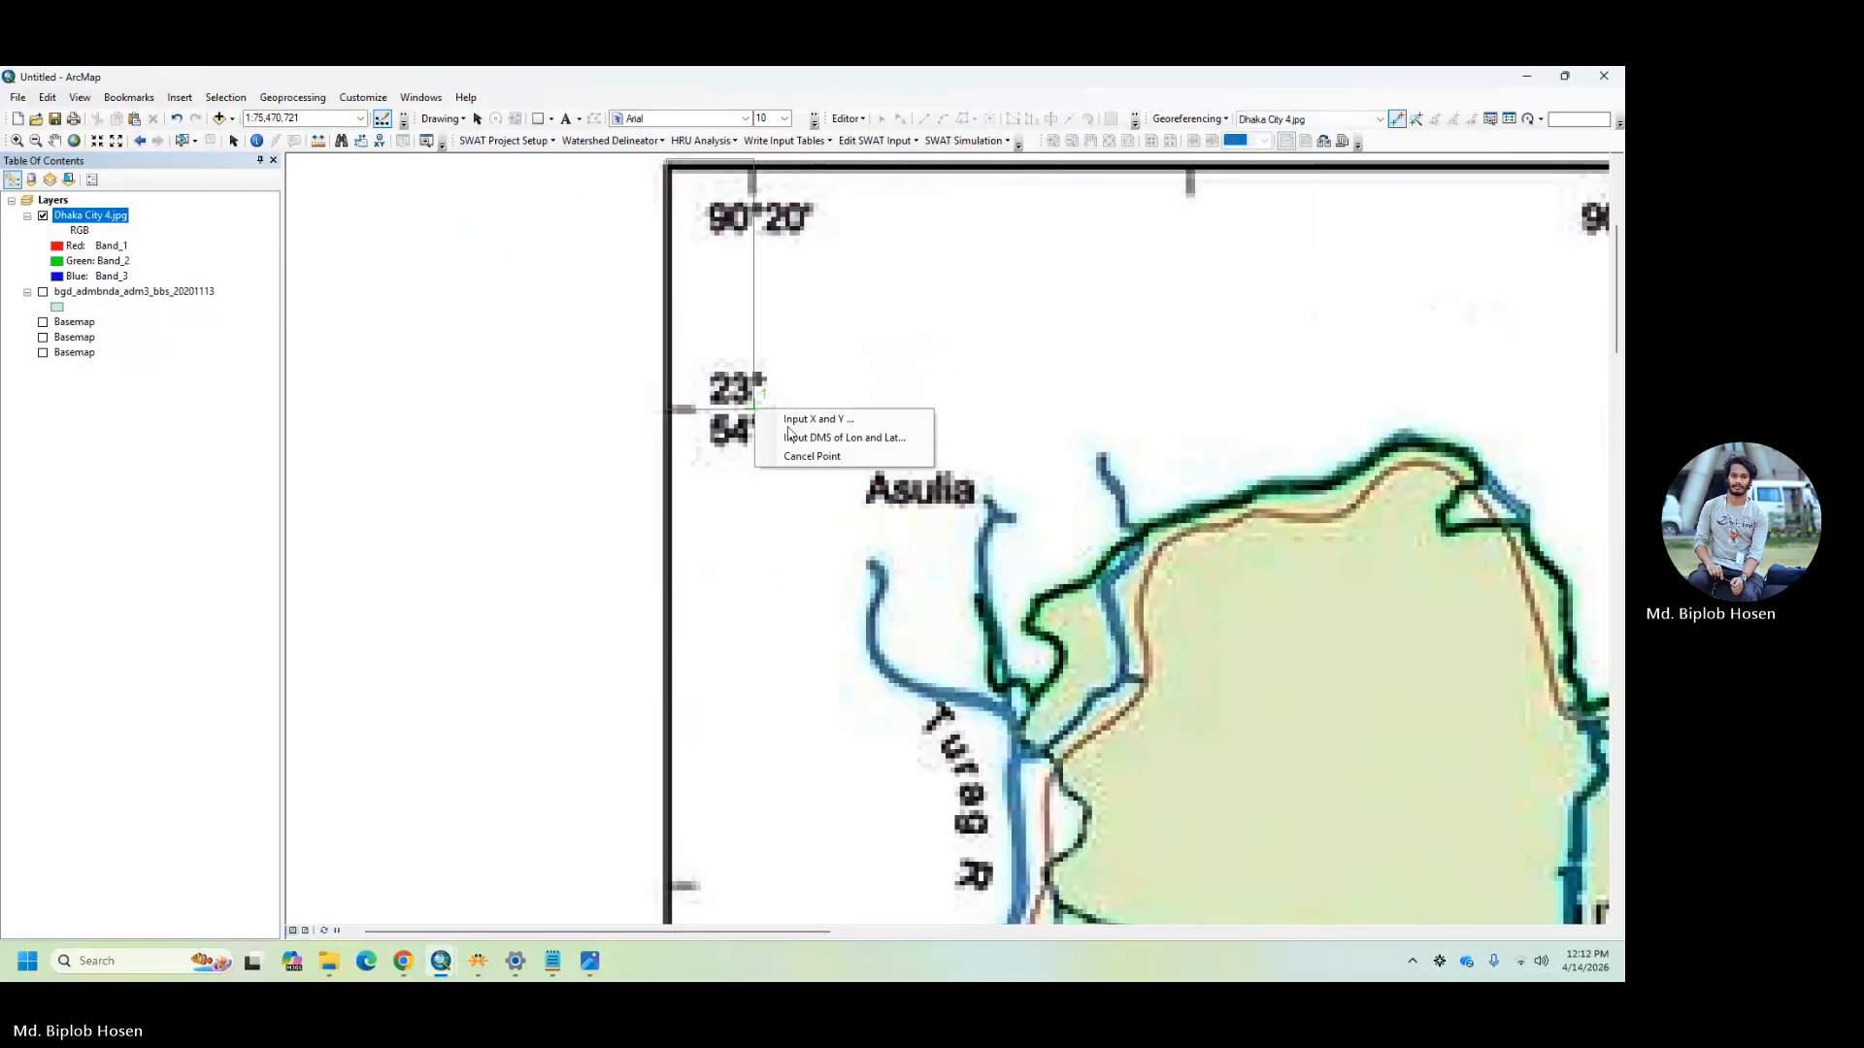
click(812, 456)
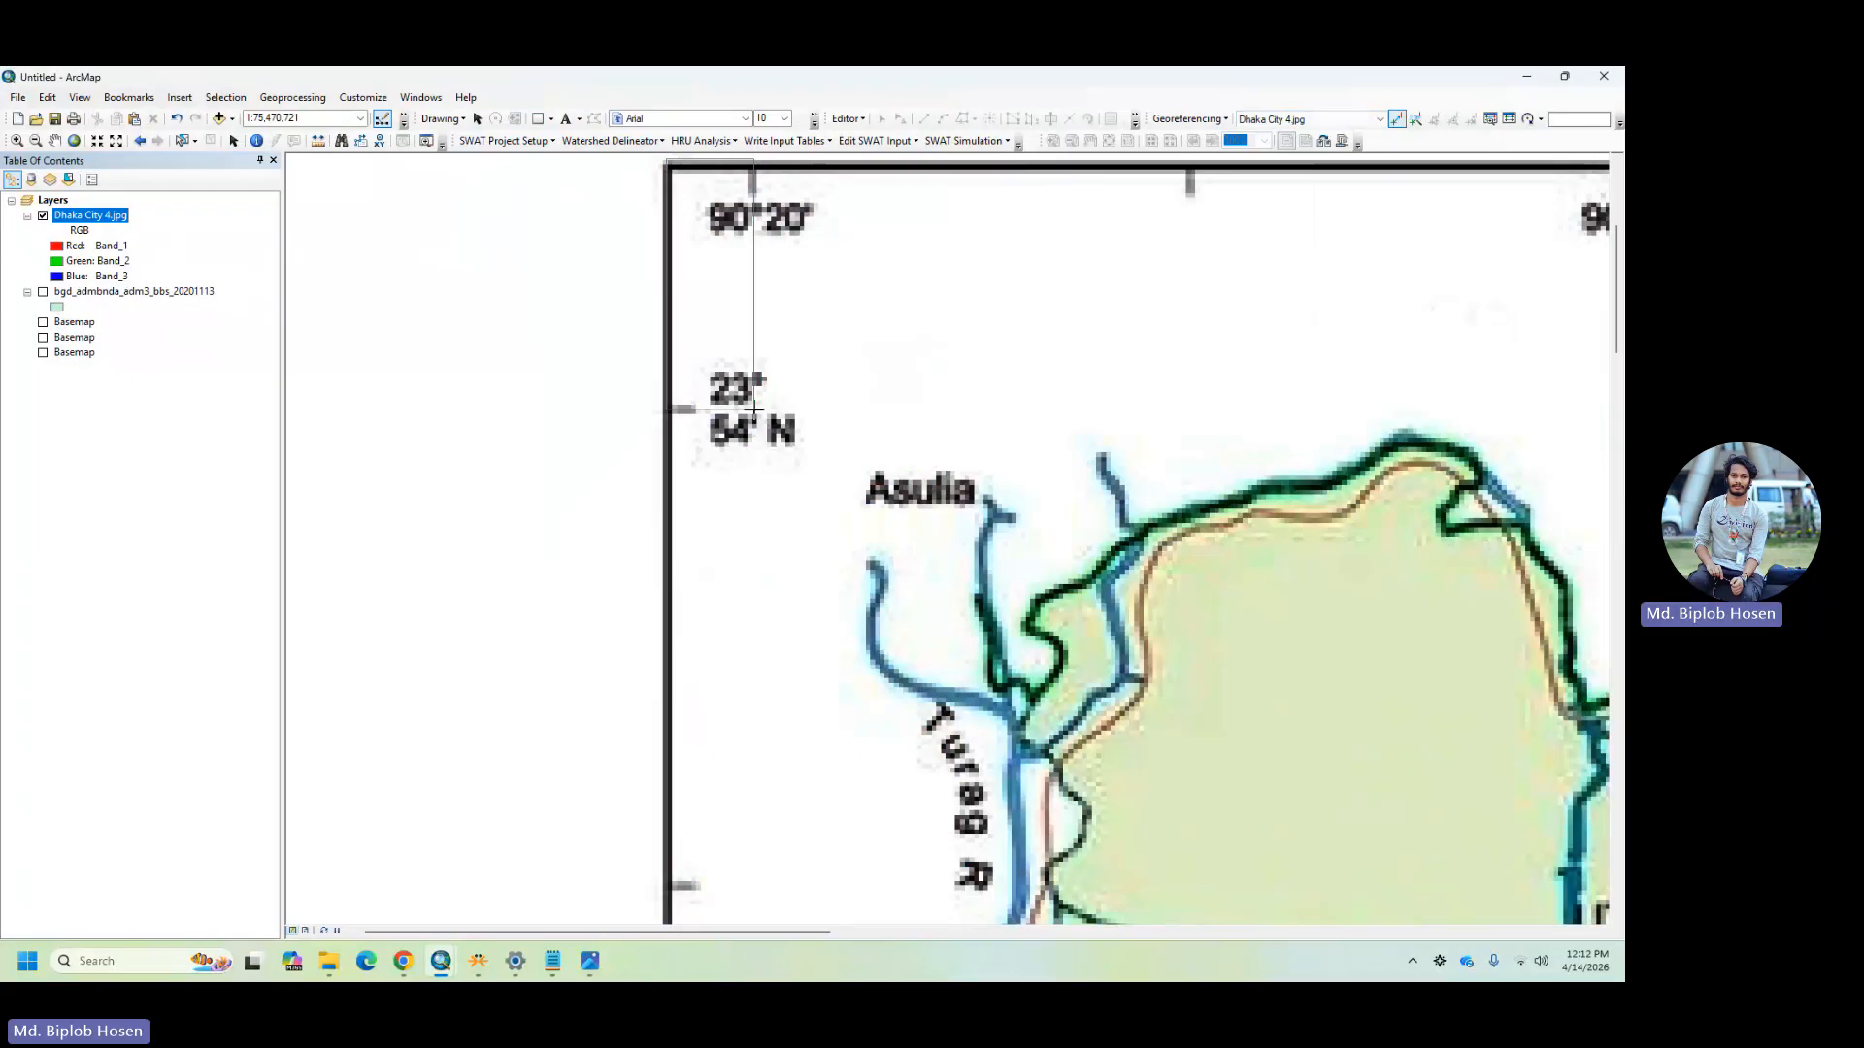
- Place a control point at the rectangle's lower-right corner and check that corner's coordinates on the Dhaka City 3.jpg image in Photos
click(753, 409)
right_click(773, 411)
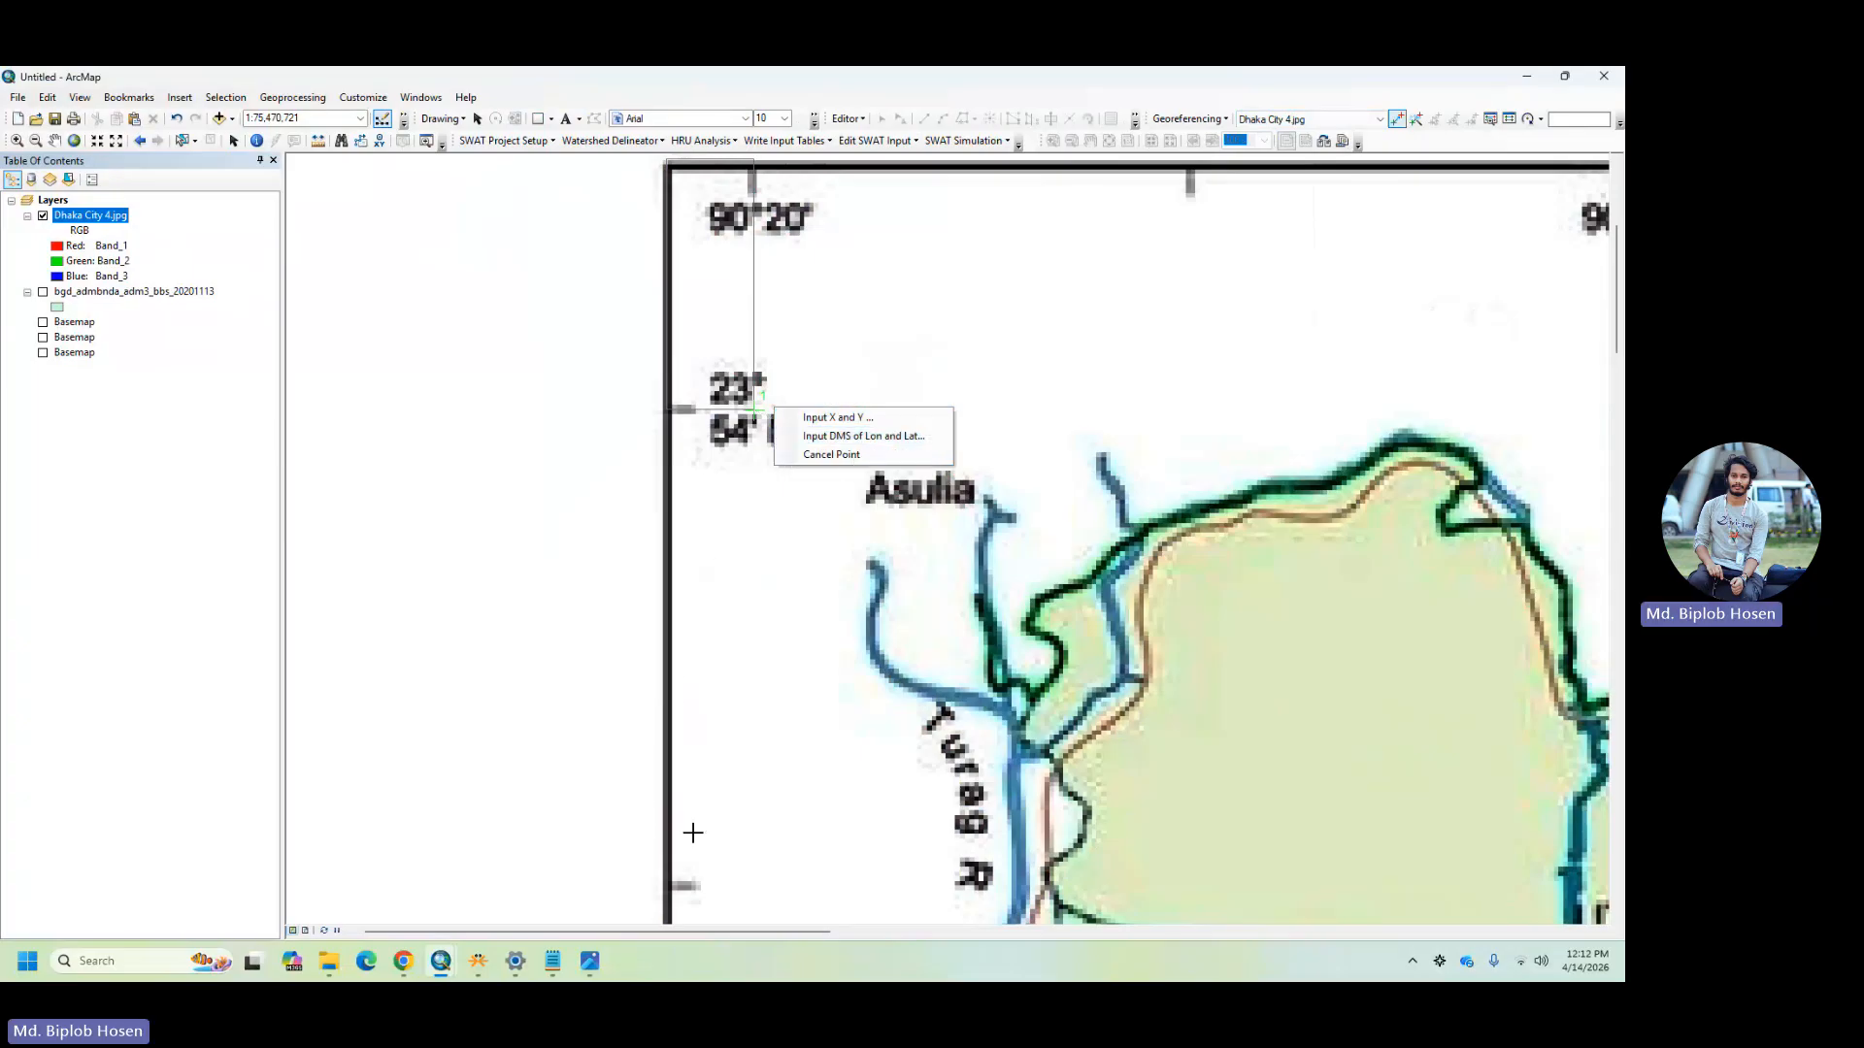
click(591, 961)
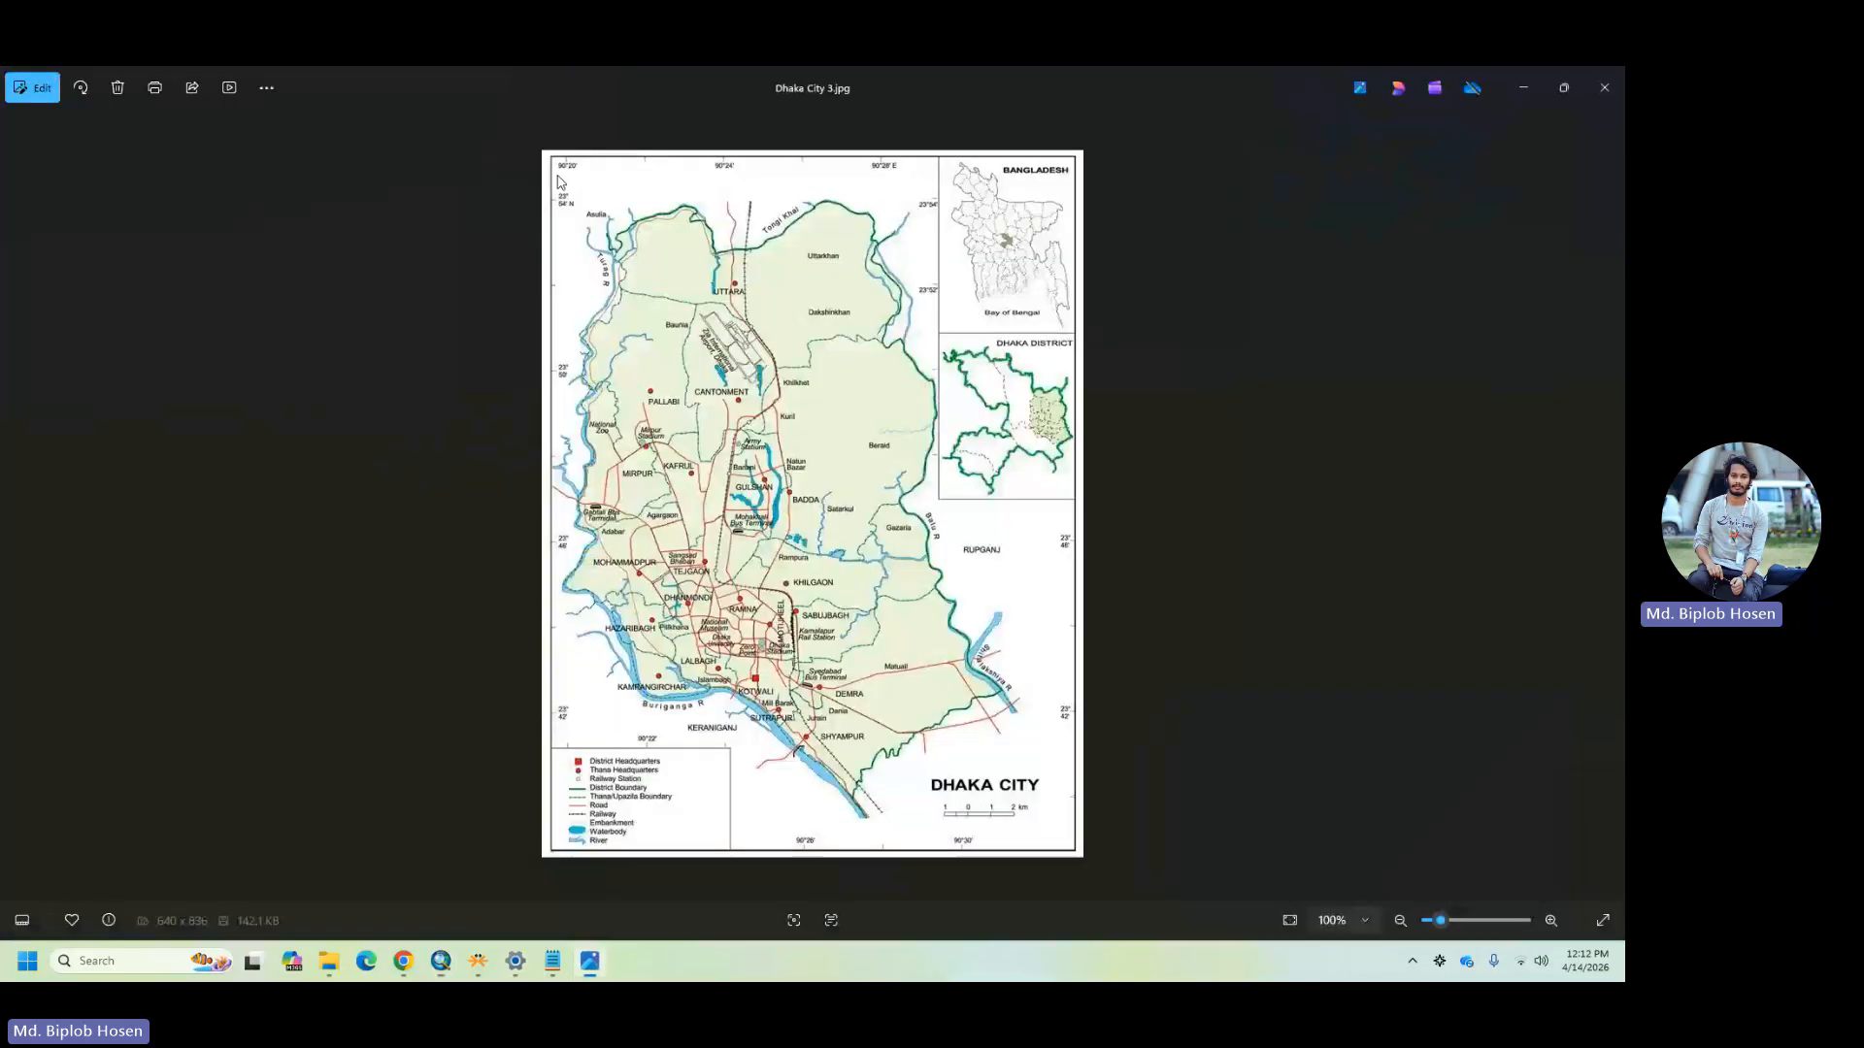
scroll(560, 182, up, 3)
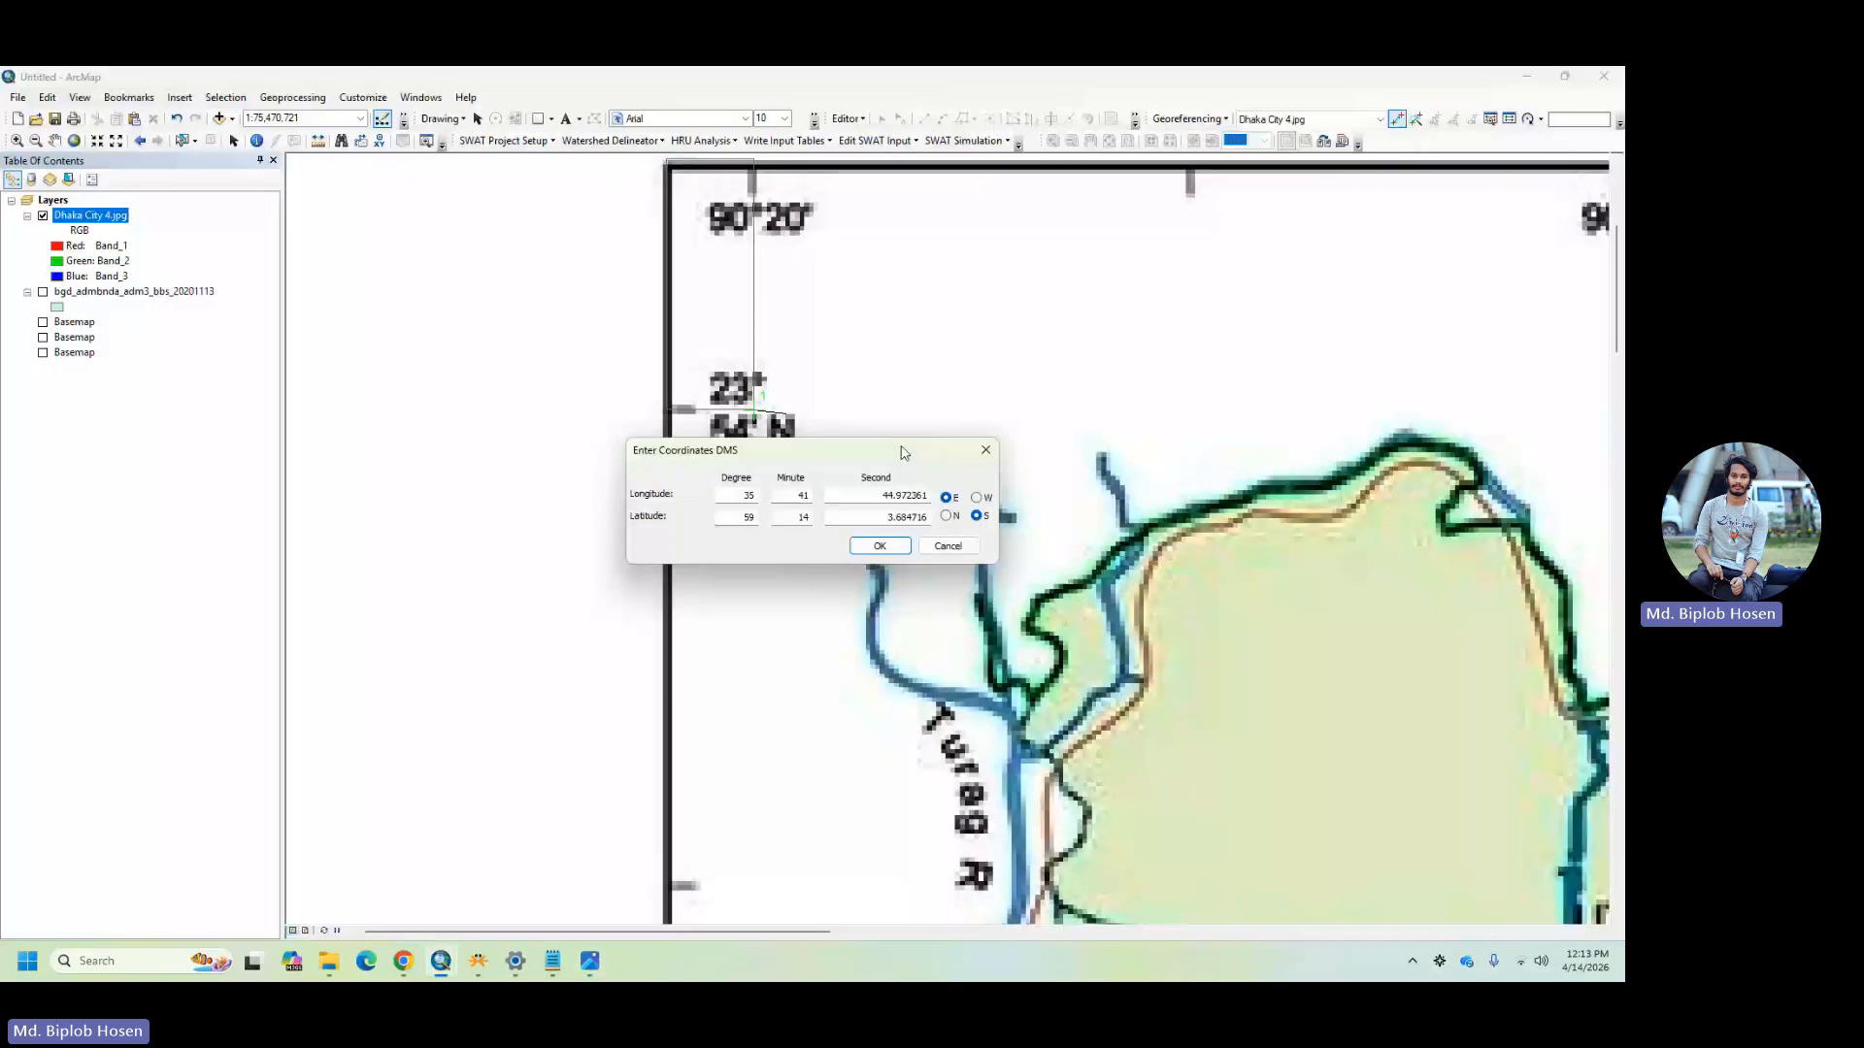
- Enter longitude 90° 20' 0" E and latitude 23° 54' 0" S for the control point at the rectangle's lower-right corner
double_click(766, 499)
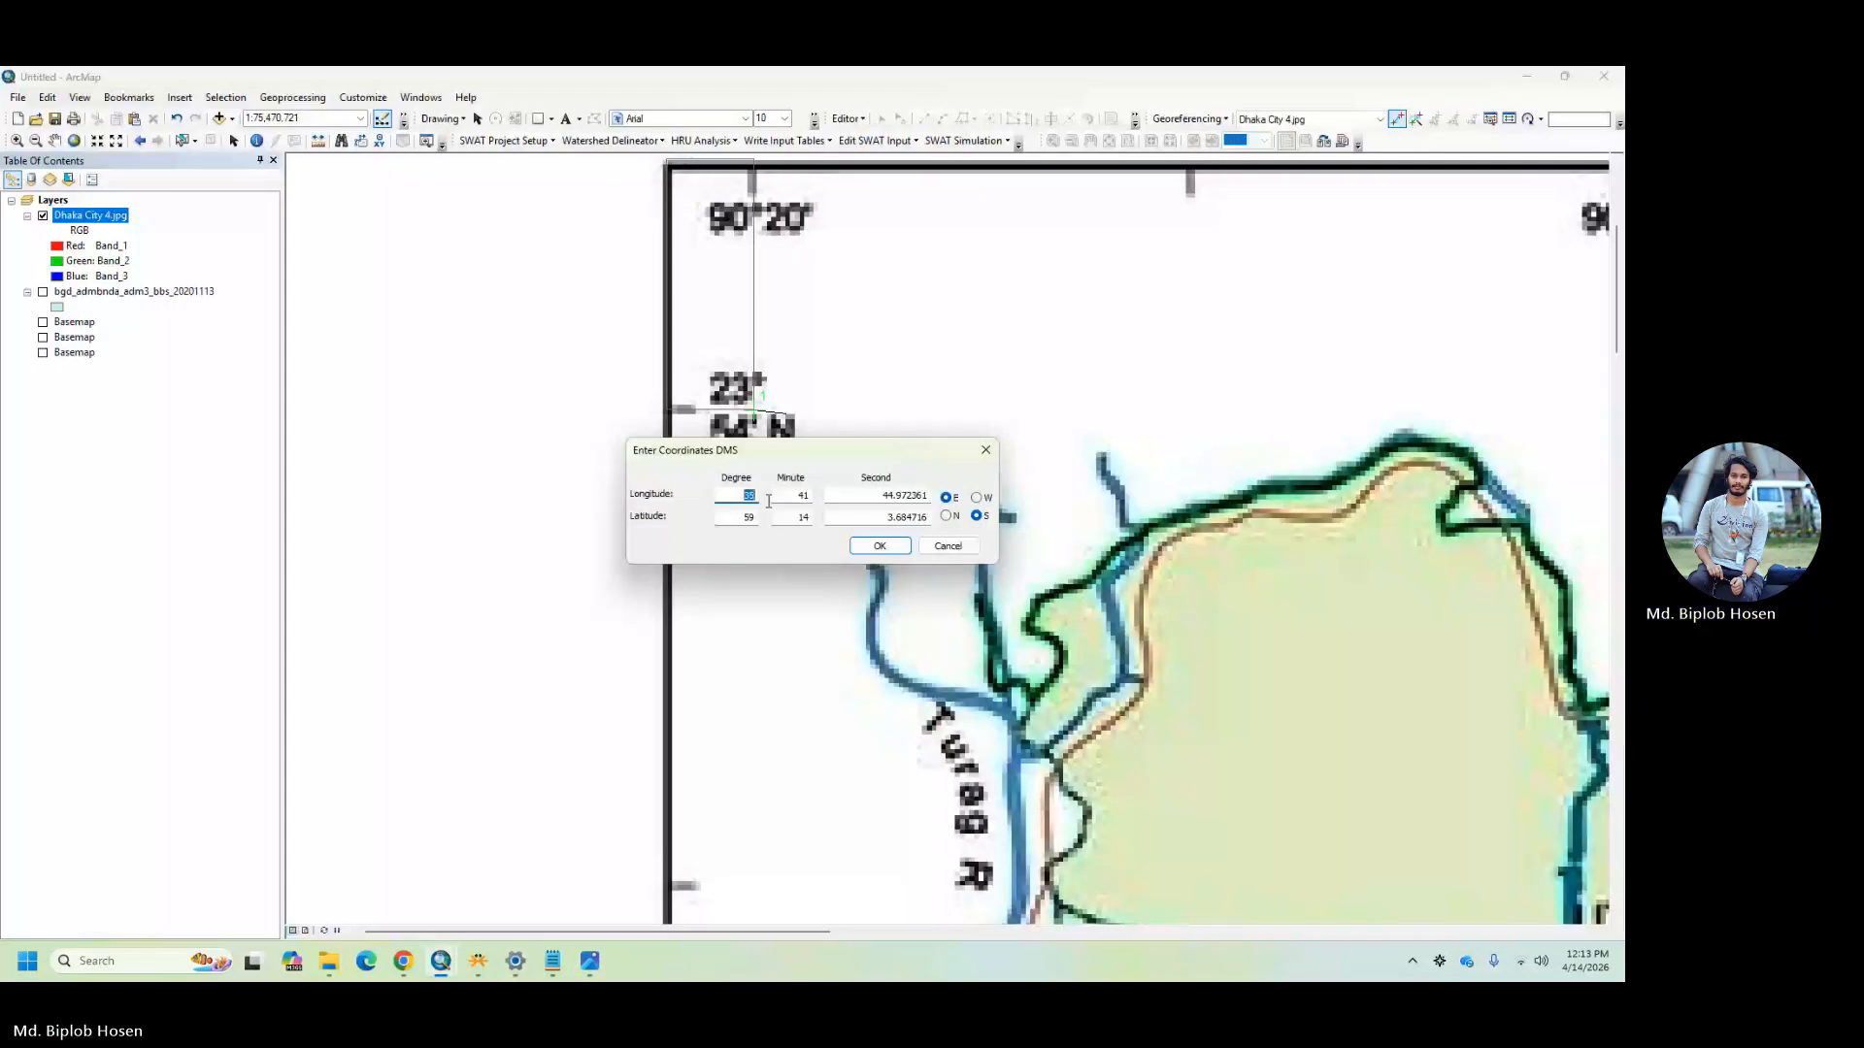
text(90)
key(Tab)
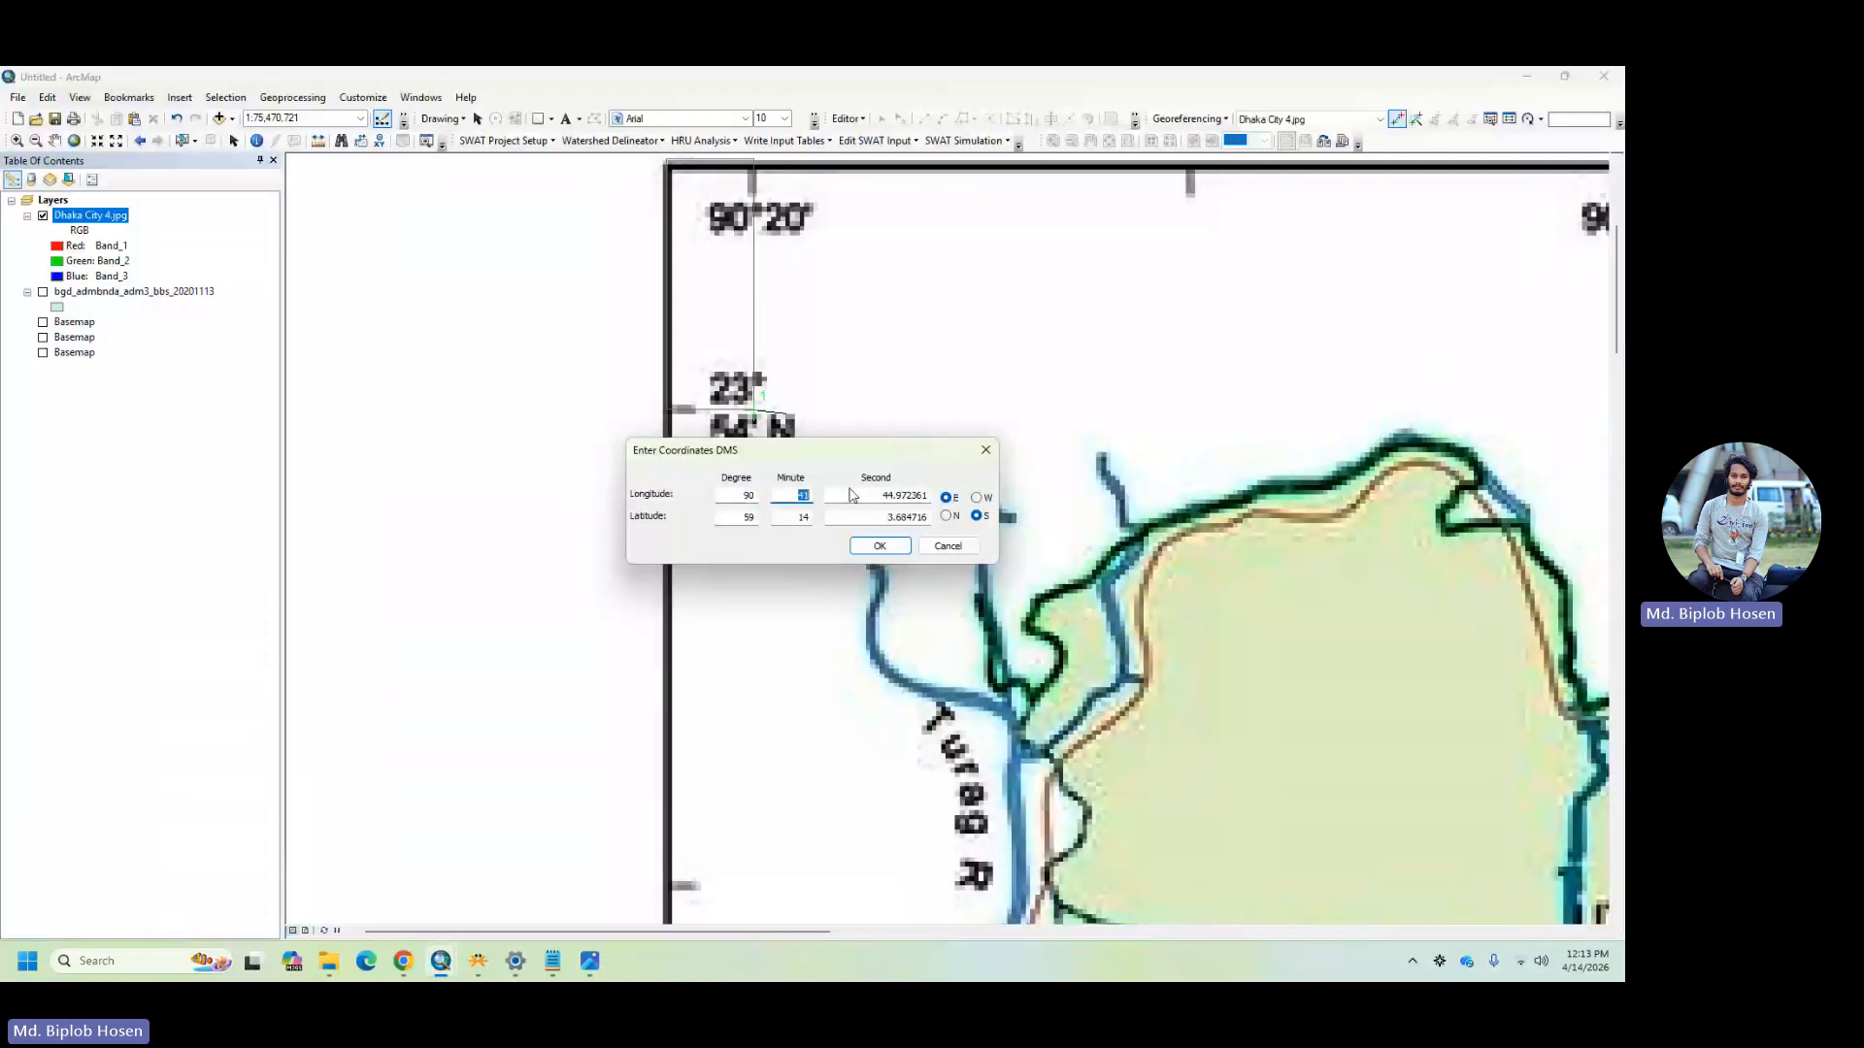
text(20)
key(Tab)
text(0)
key(Tab)
key(Tab)
key(Tab)
text(0)
drag(879, 456, 905, 508)
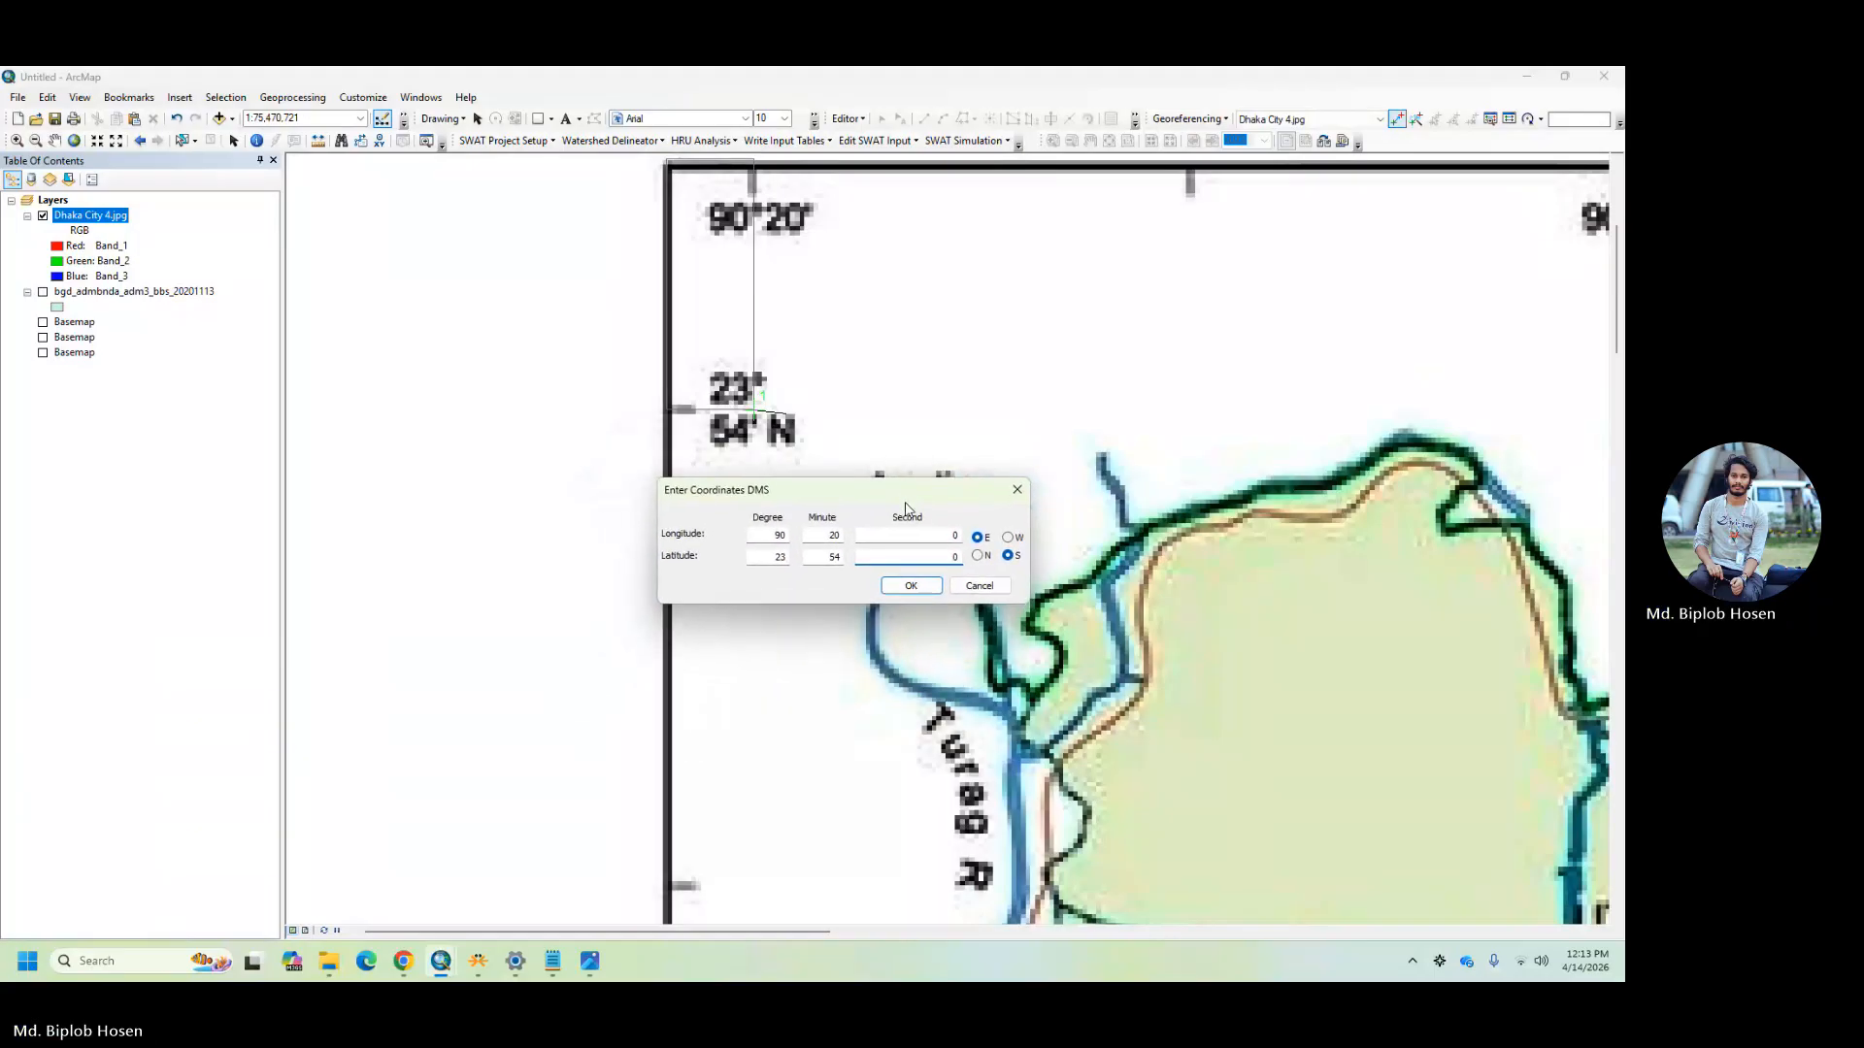
click(911, 587)
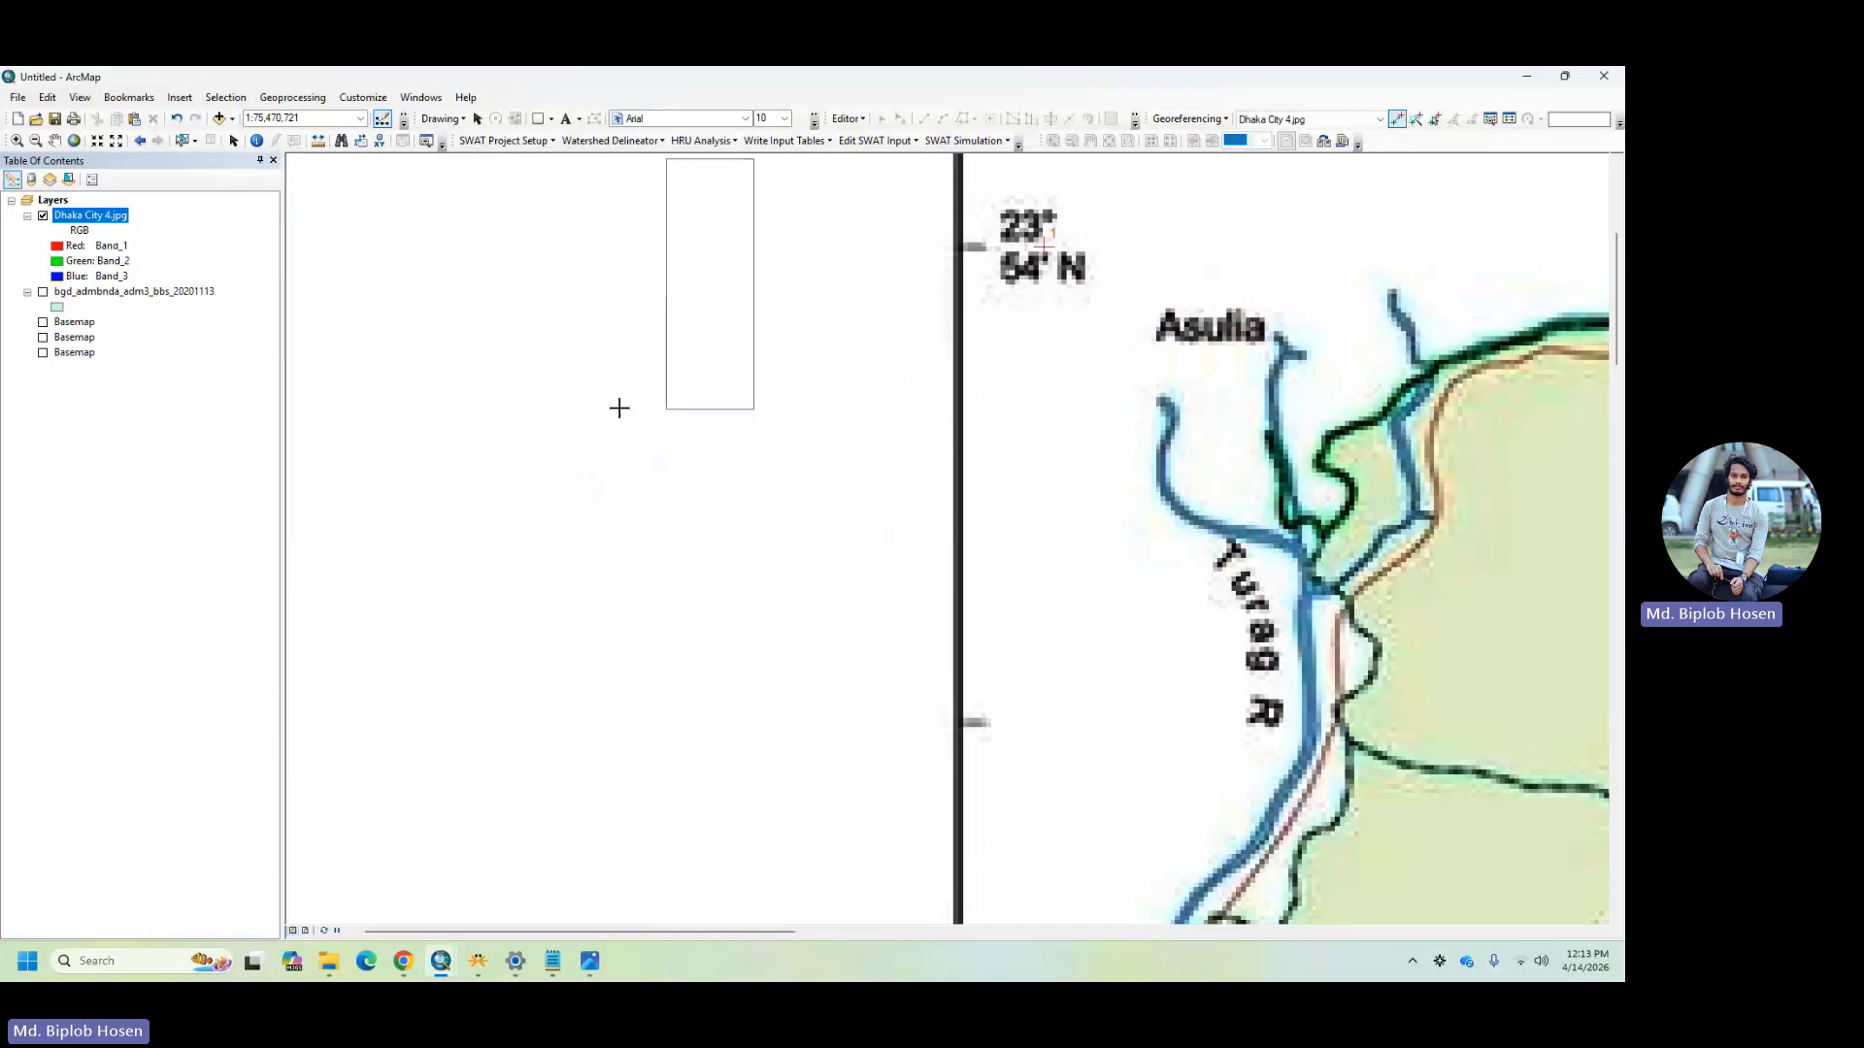
- Turn off Auto Adjust for the georeferencing of Dhaka City 4.jpg
click(1189, 118)
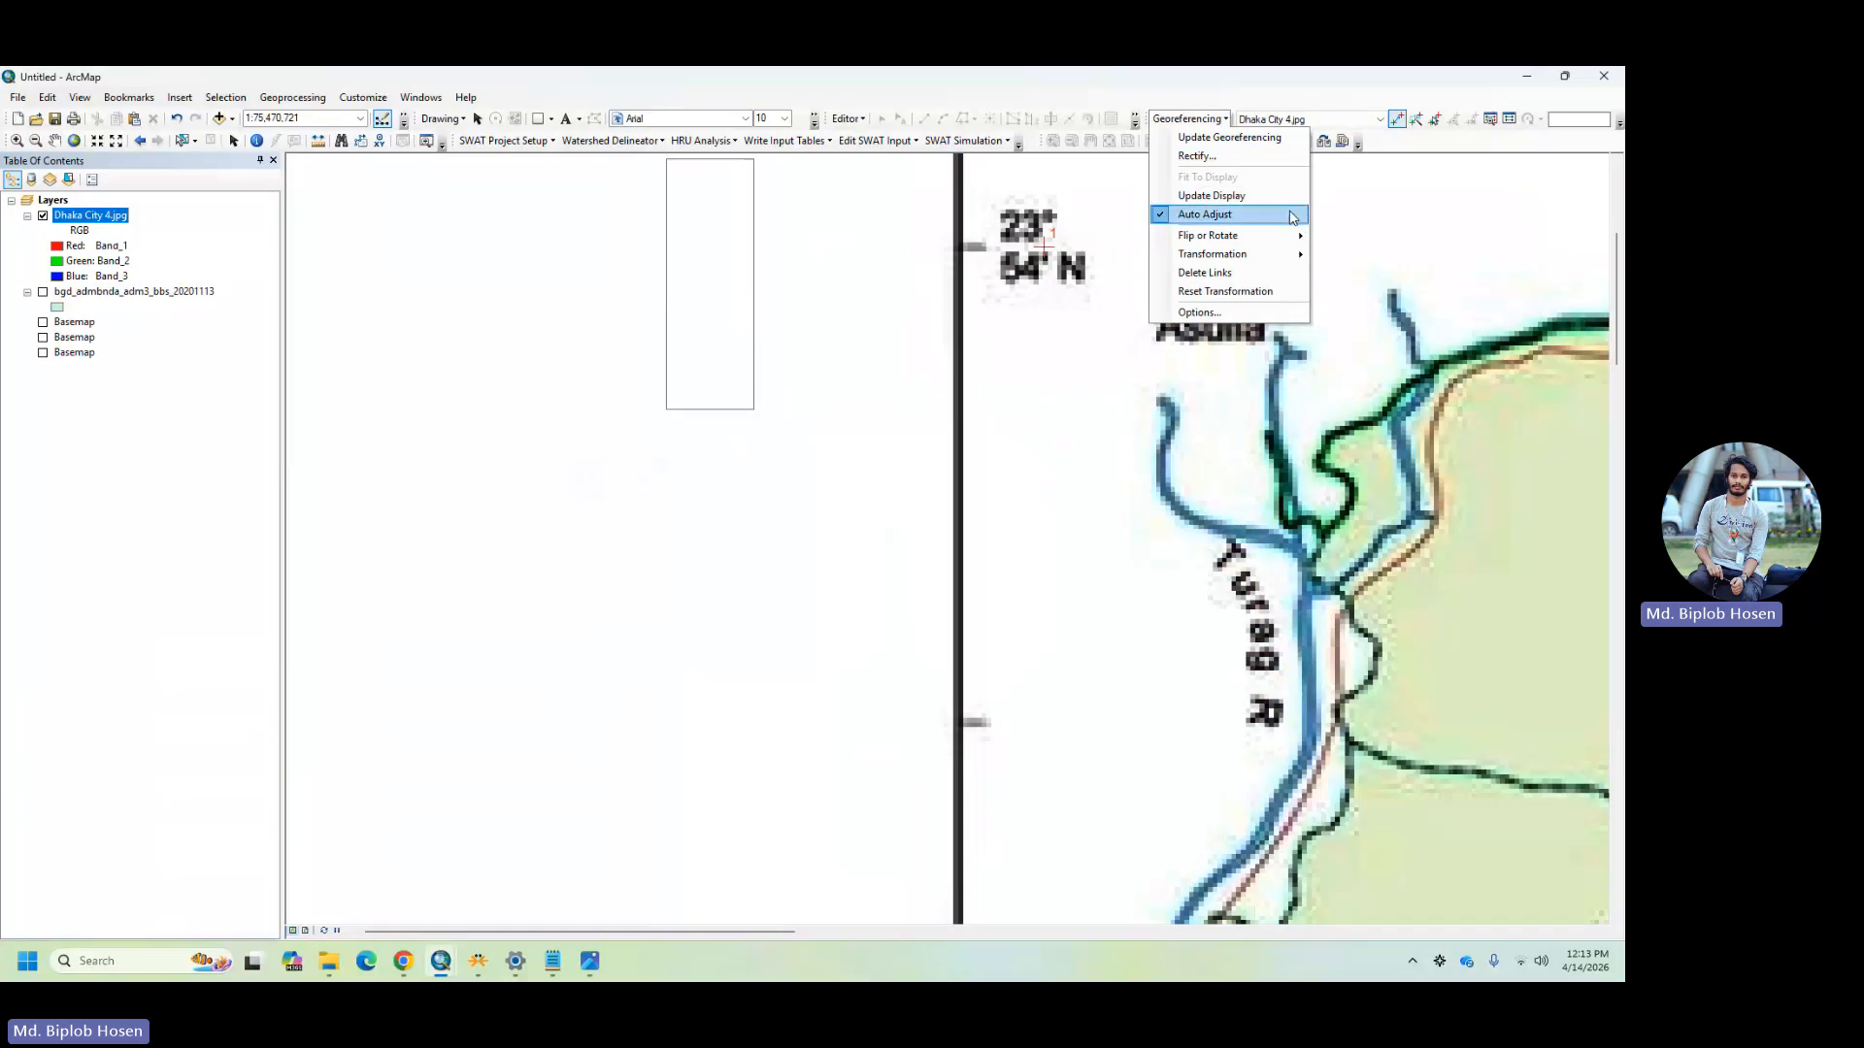
click(1113, 78)
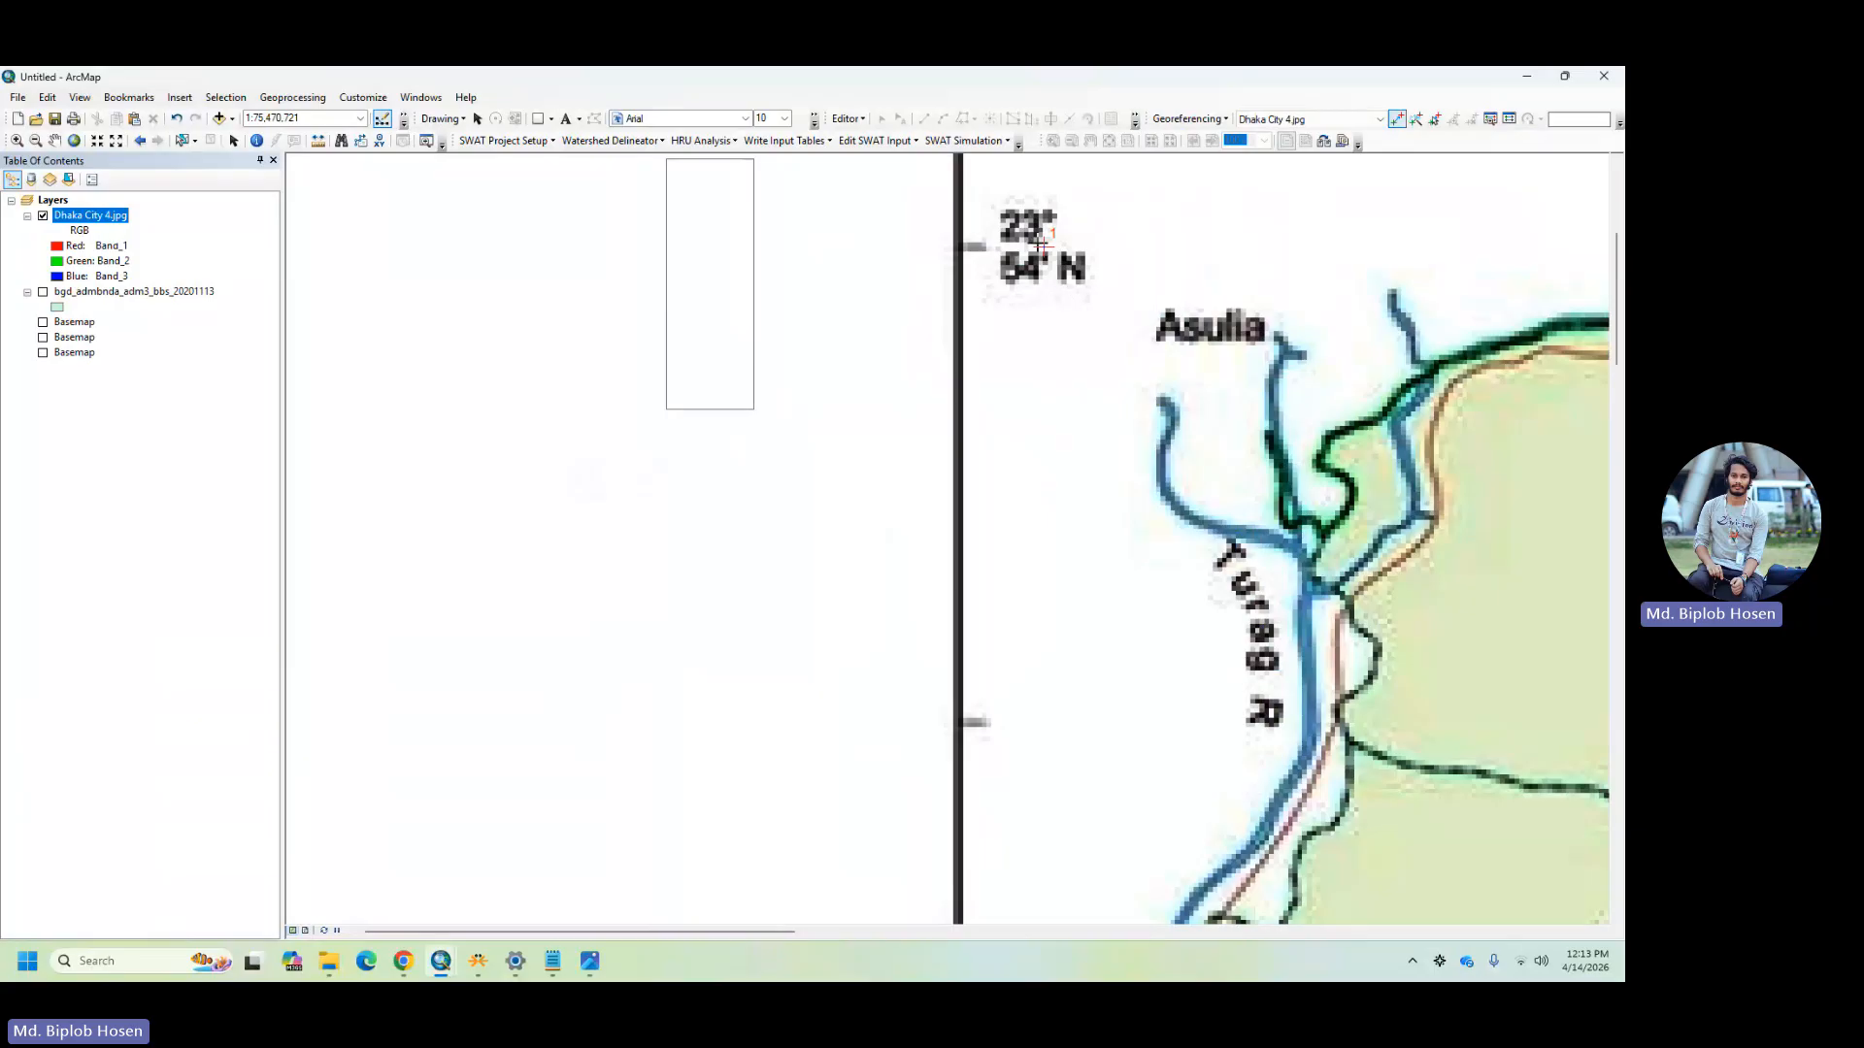
click(1210, 121)
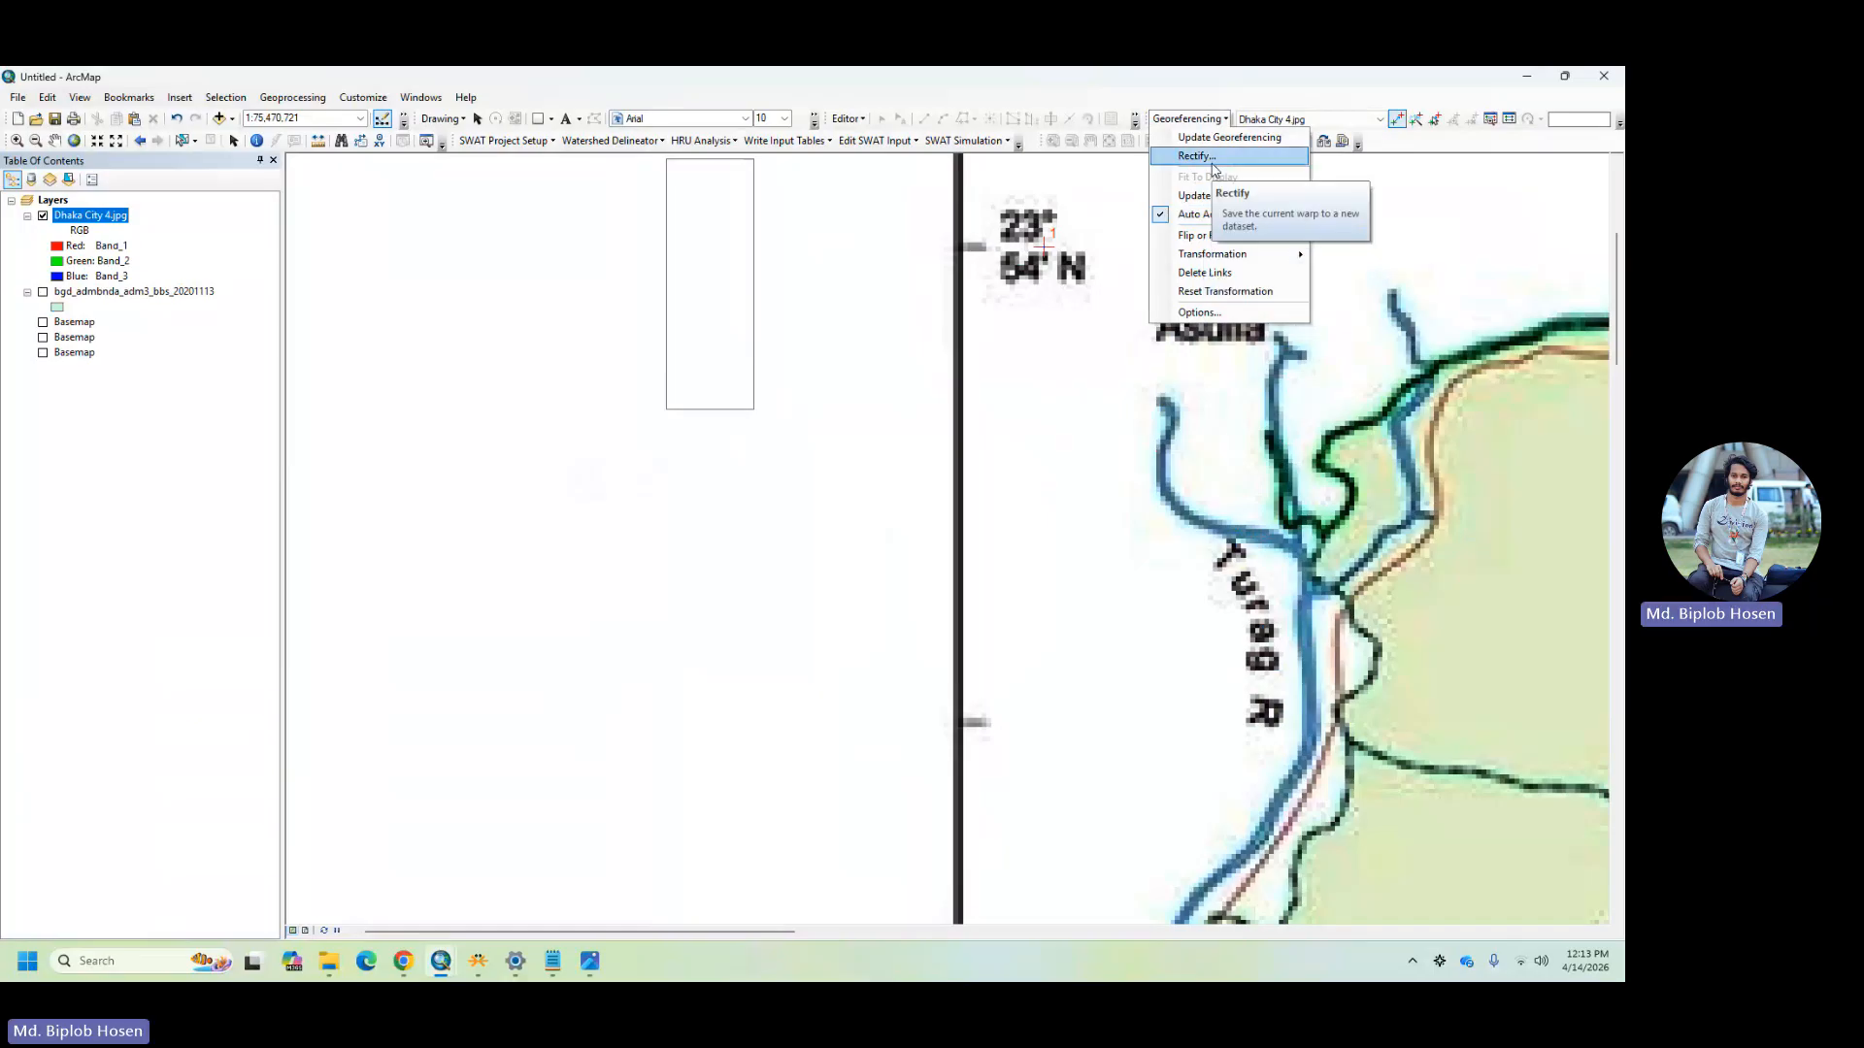
click(1208, 215)
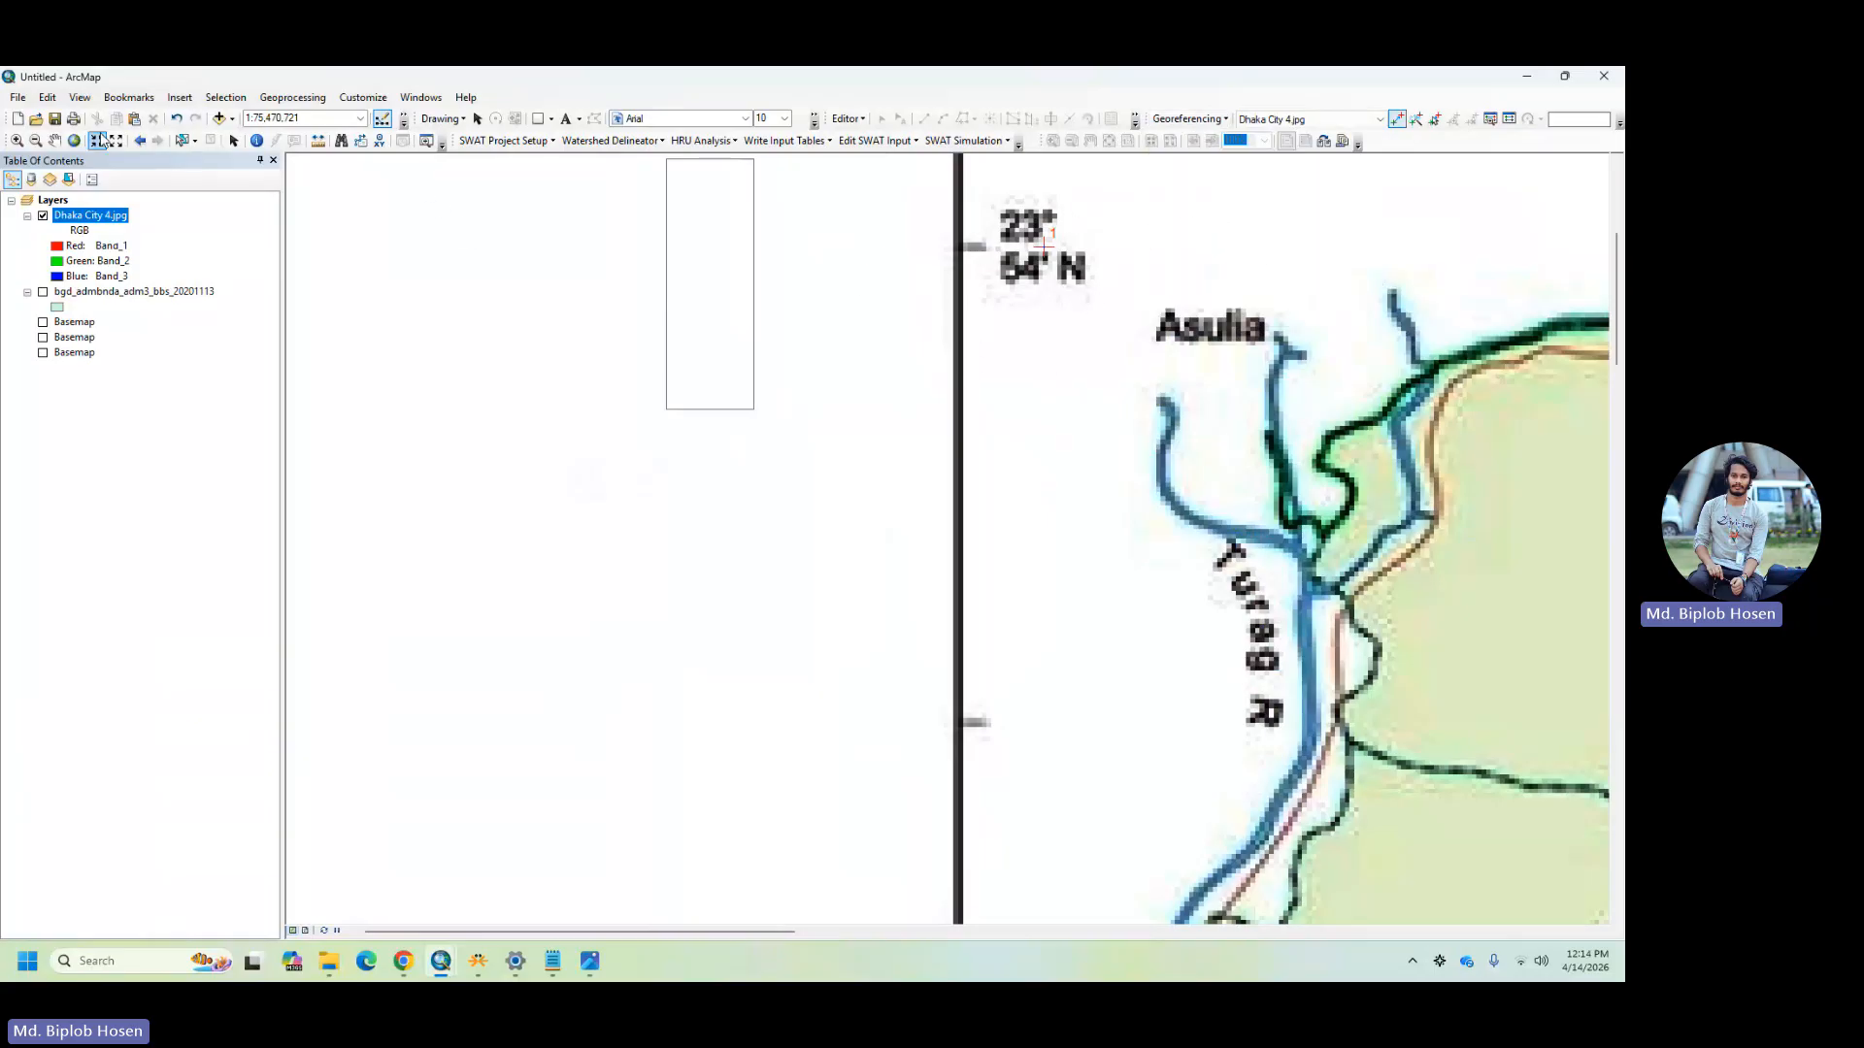
- Move and stretch the guide rectangle so its left edge meets the 90°28' E tick and its lower edge the 23°46' tick
click(55, 141)
drag(1327, 516, 599, 619)
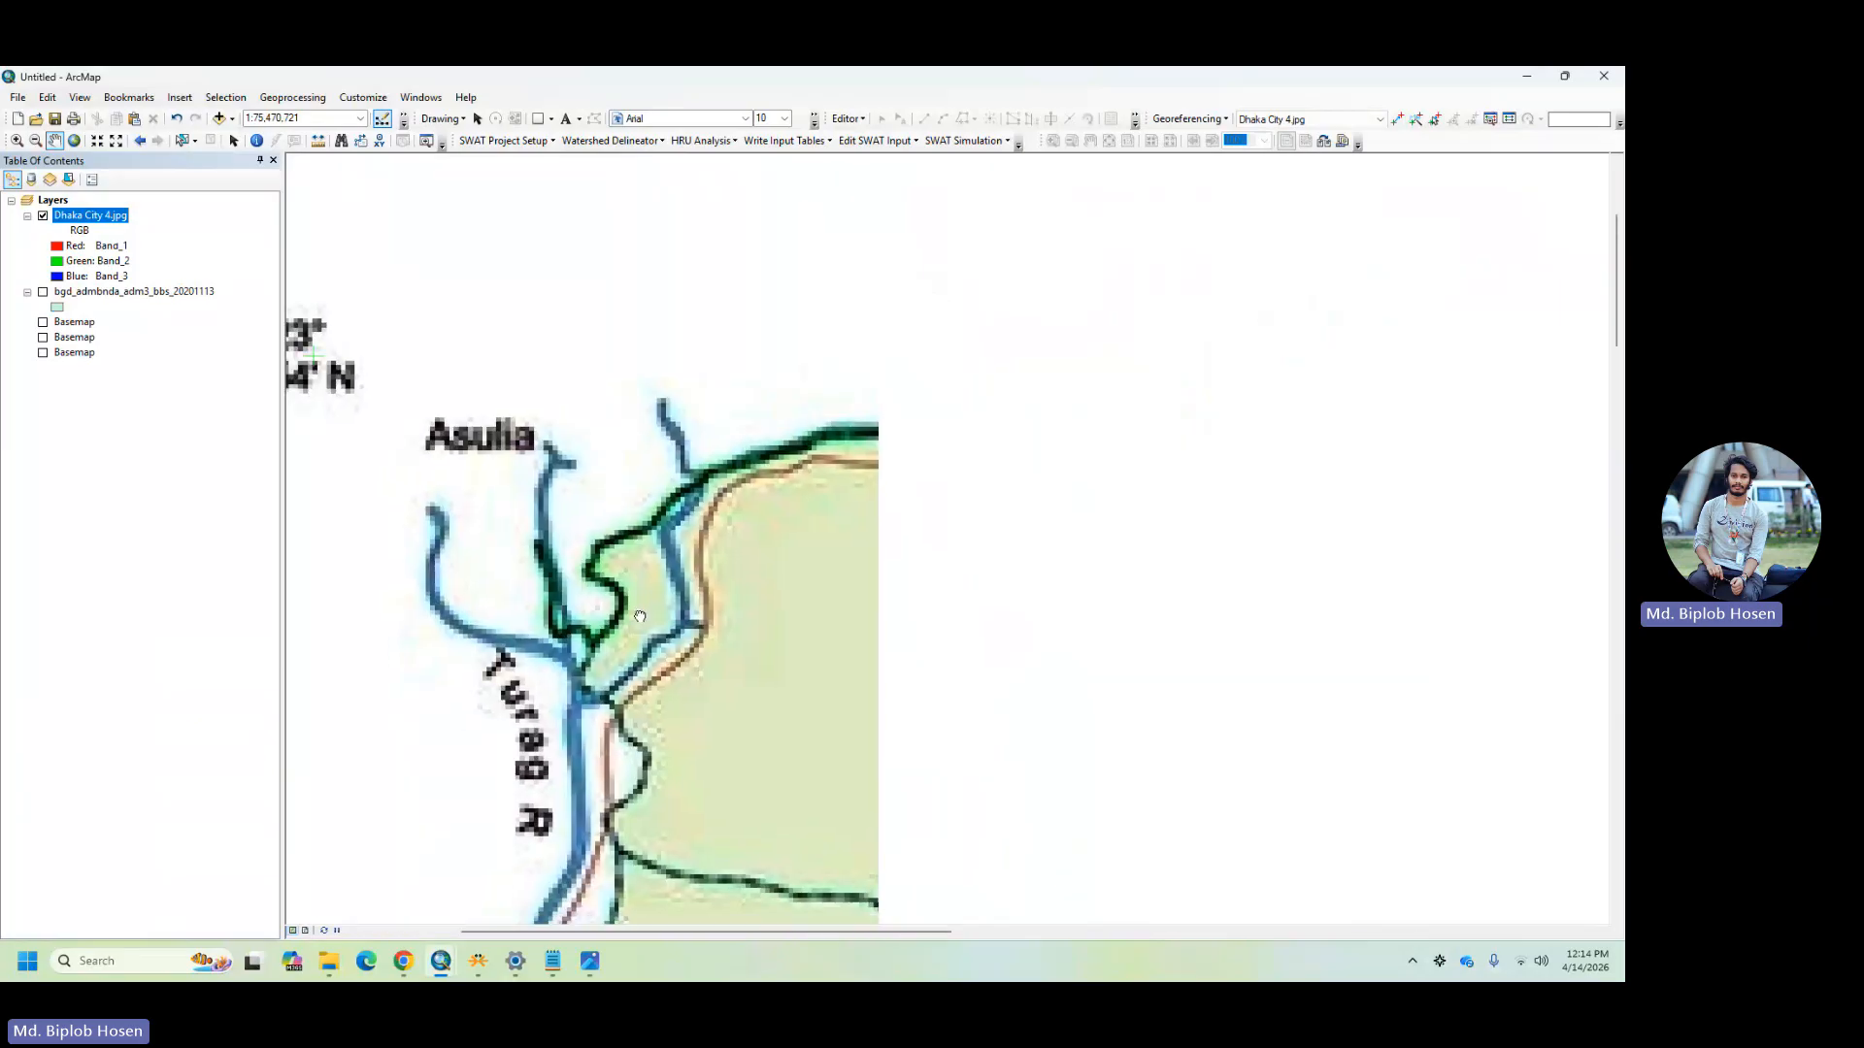
drag(511, 489, 929, 566)
scroll(929, 566, up, 3)
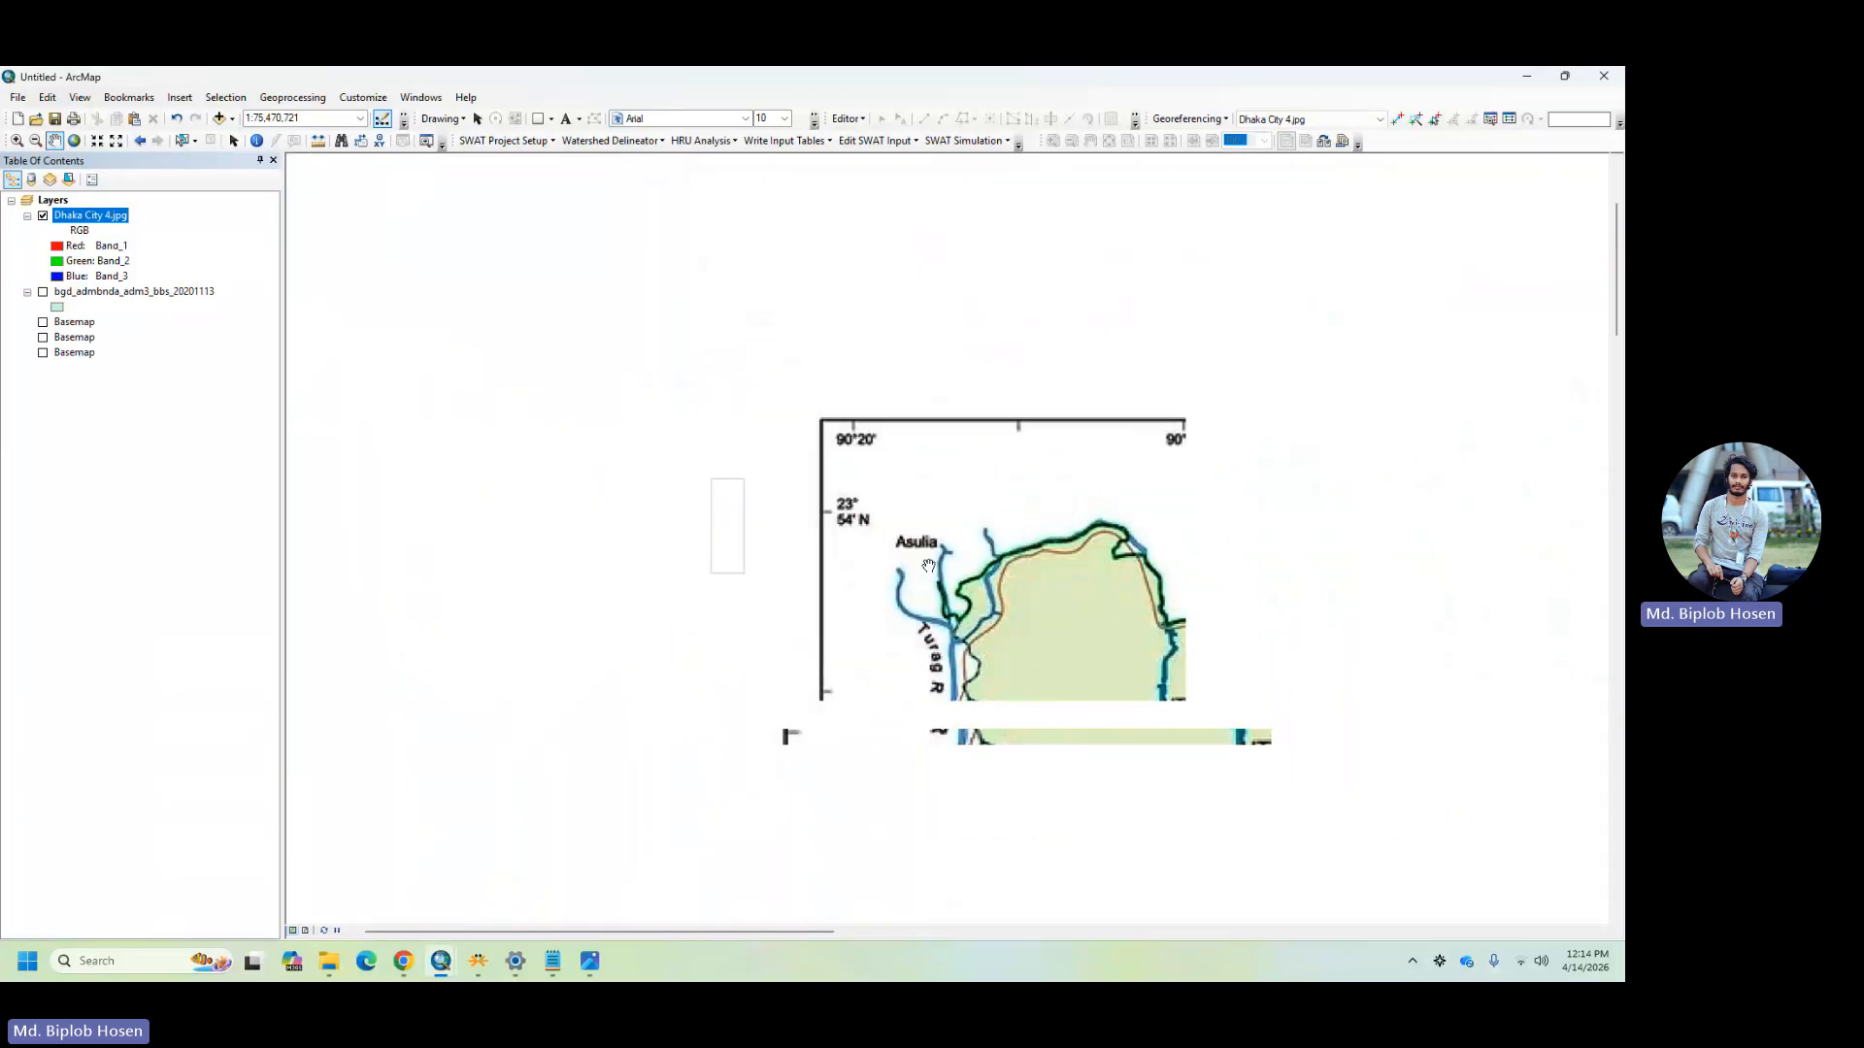
scroll(1106, 617, up, 2)
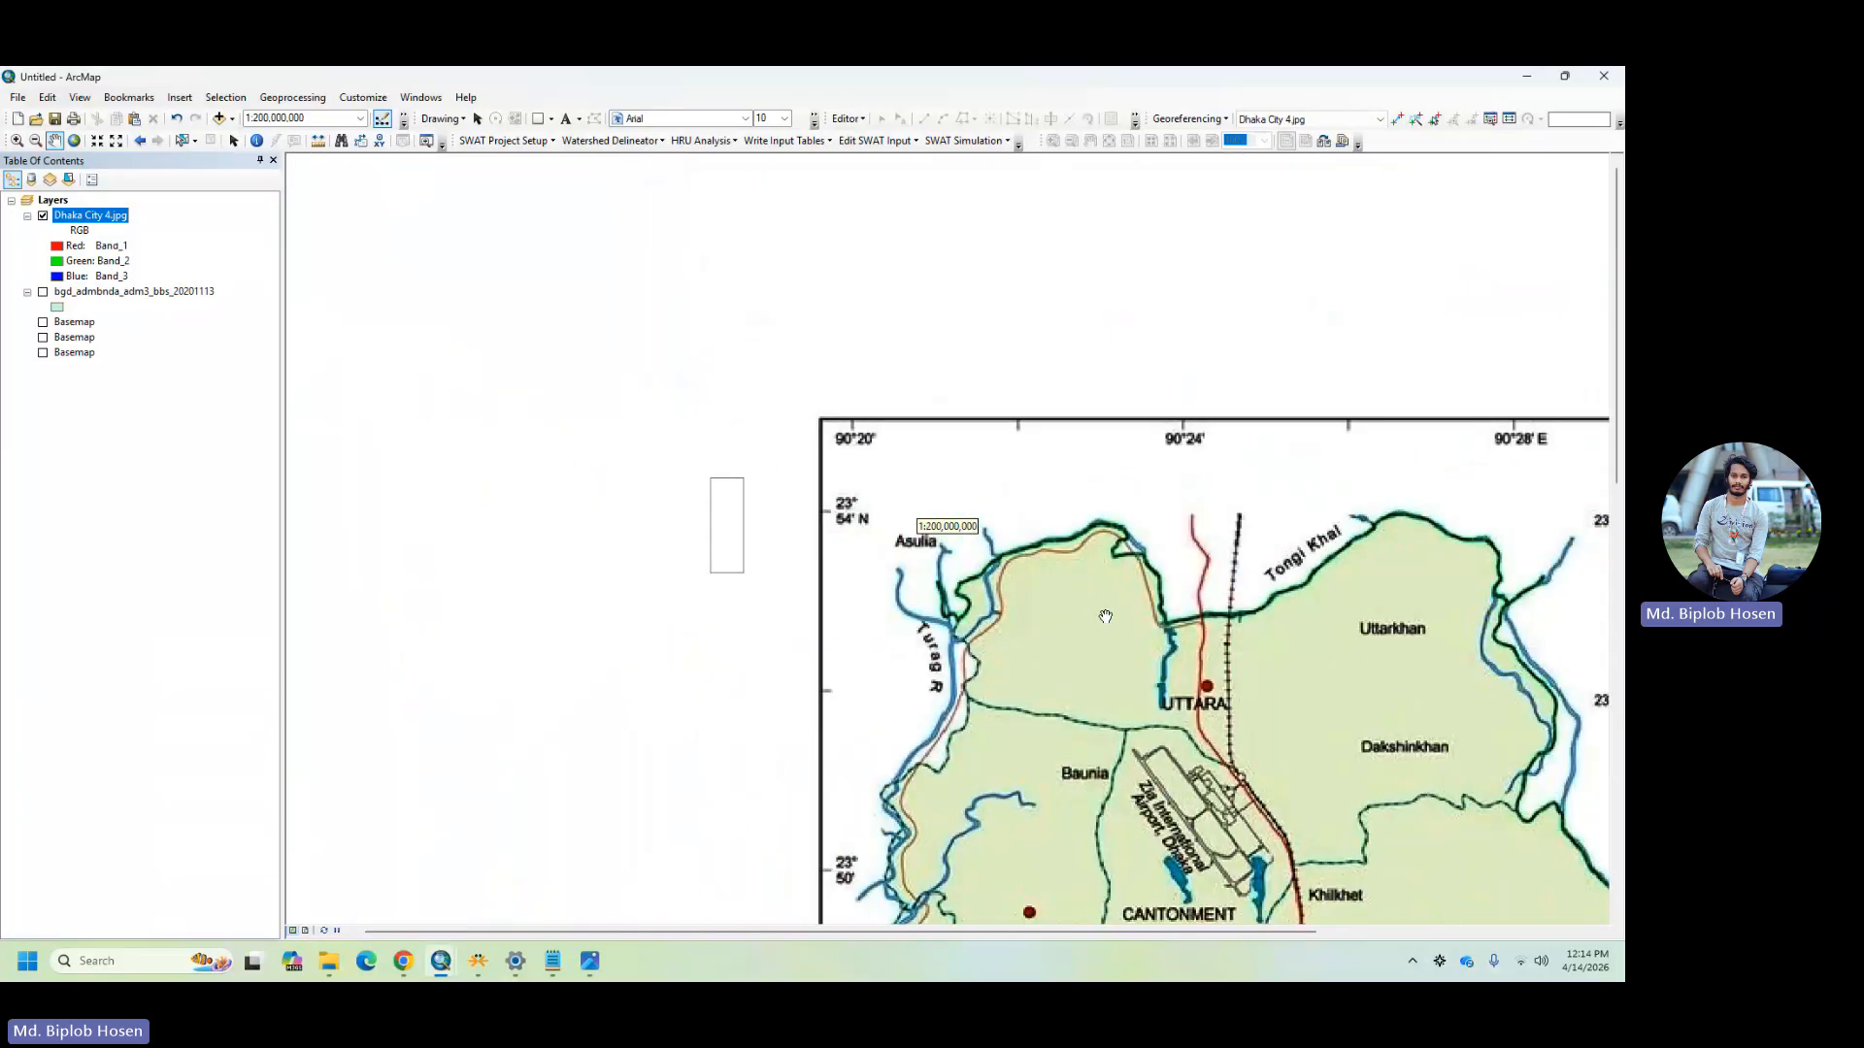
drag(743, 417, 724, 432)
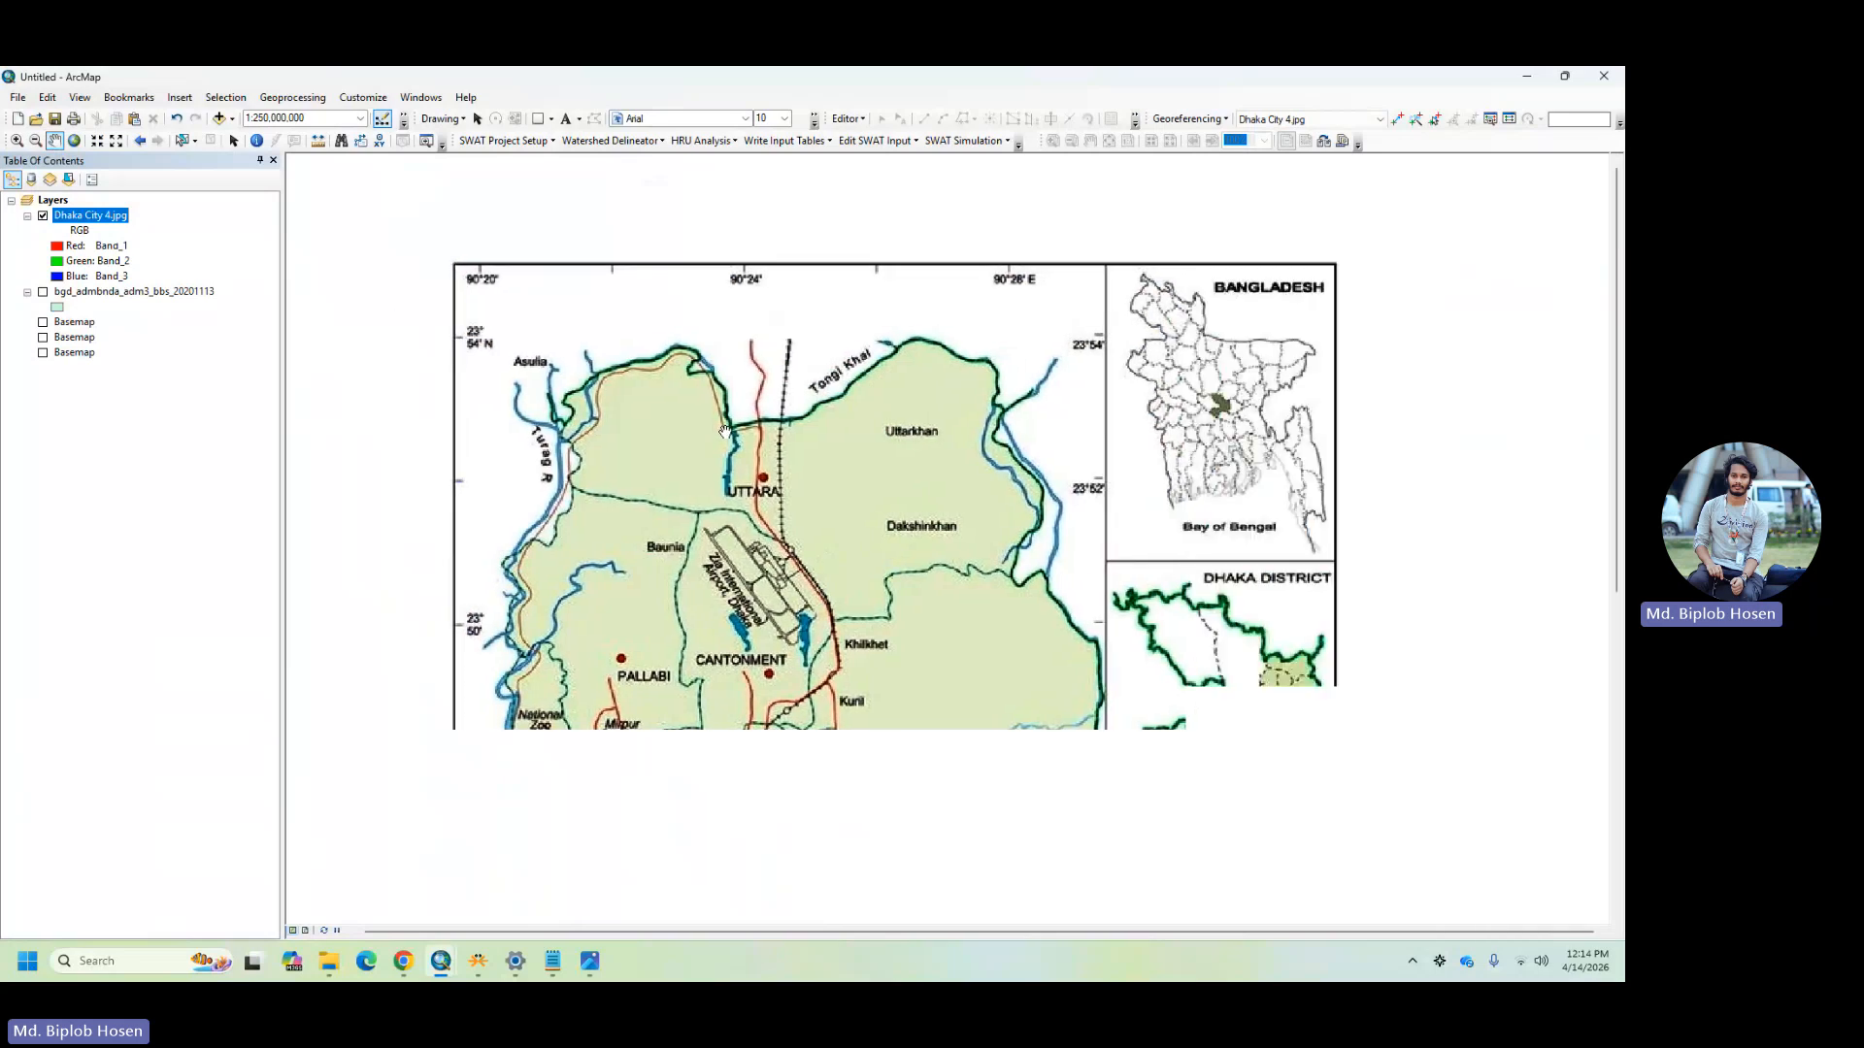
click(233, 140)
click(389, 368)
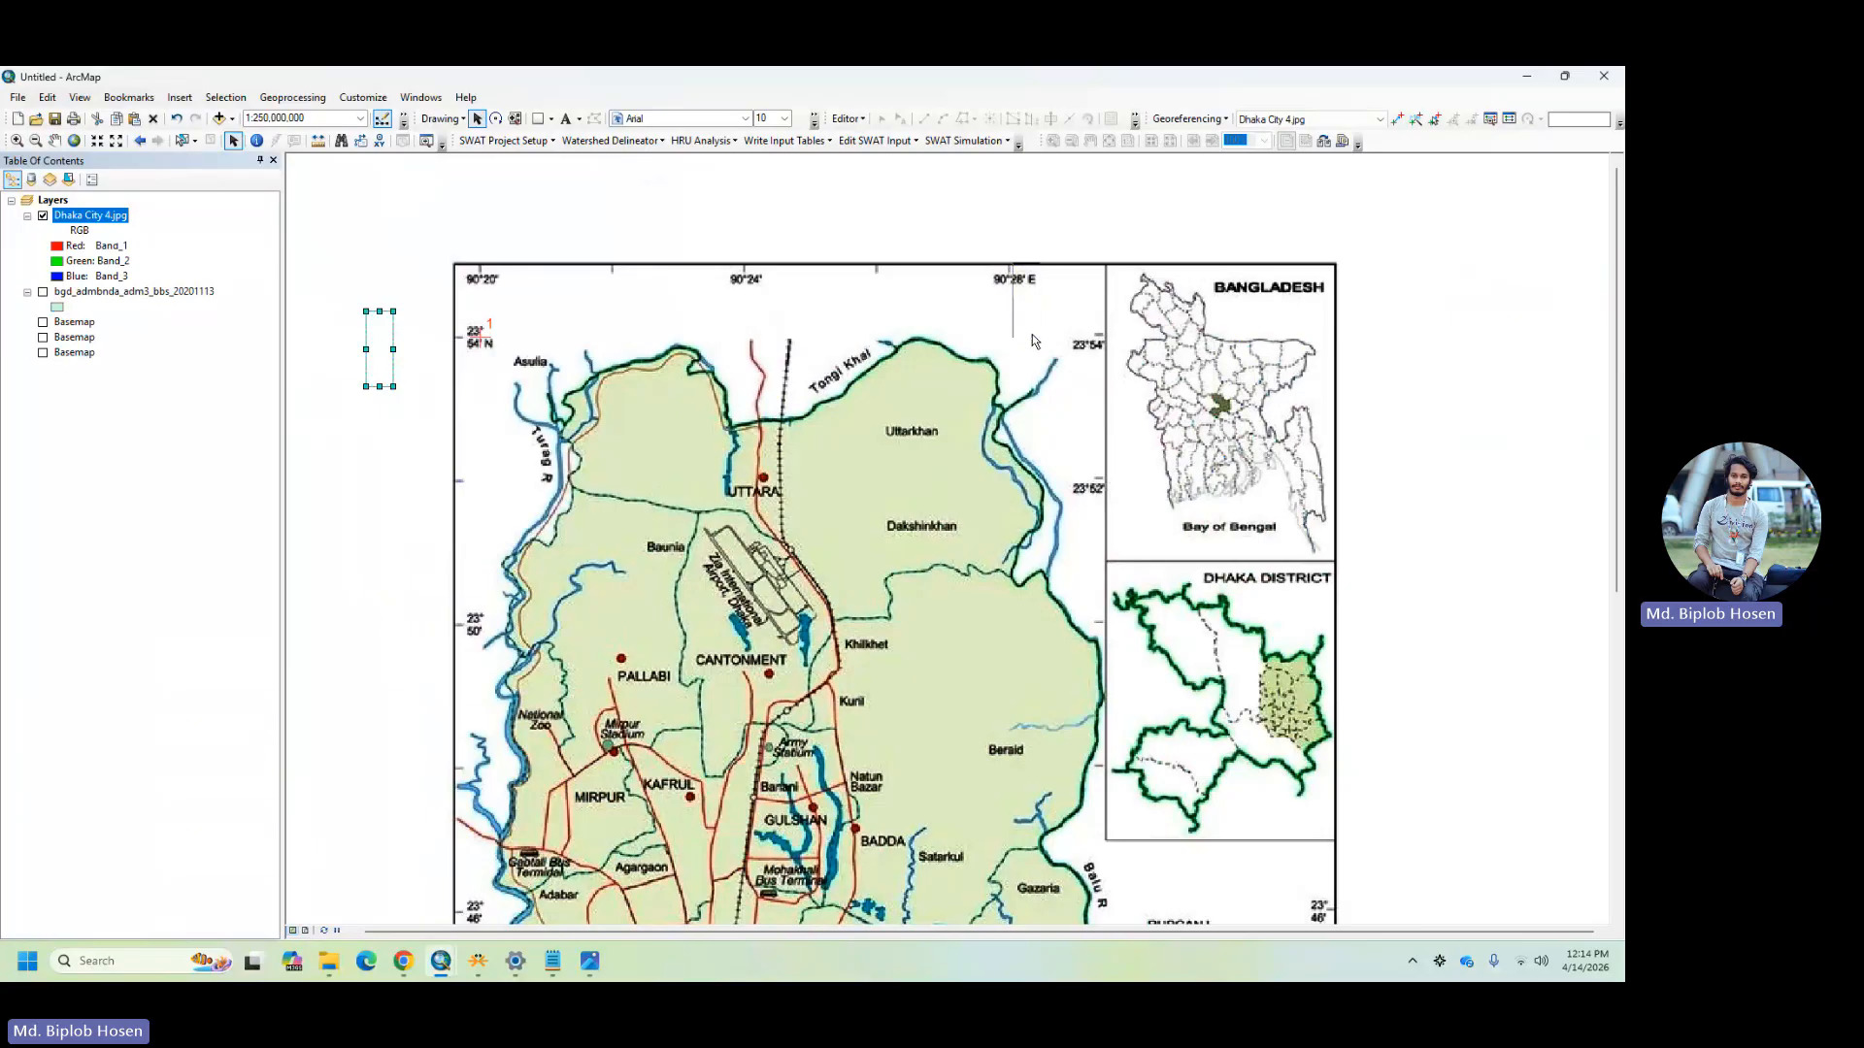
mouse_move(1033, 334)
mouse_down()
mouse_move(1326, 934)
mouse_move(1336, 915)
mouse_up()
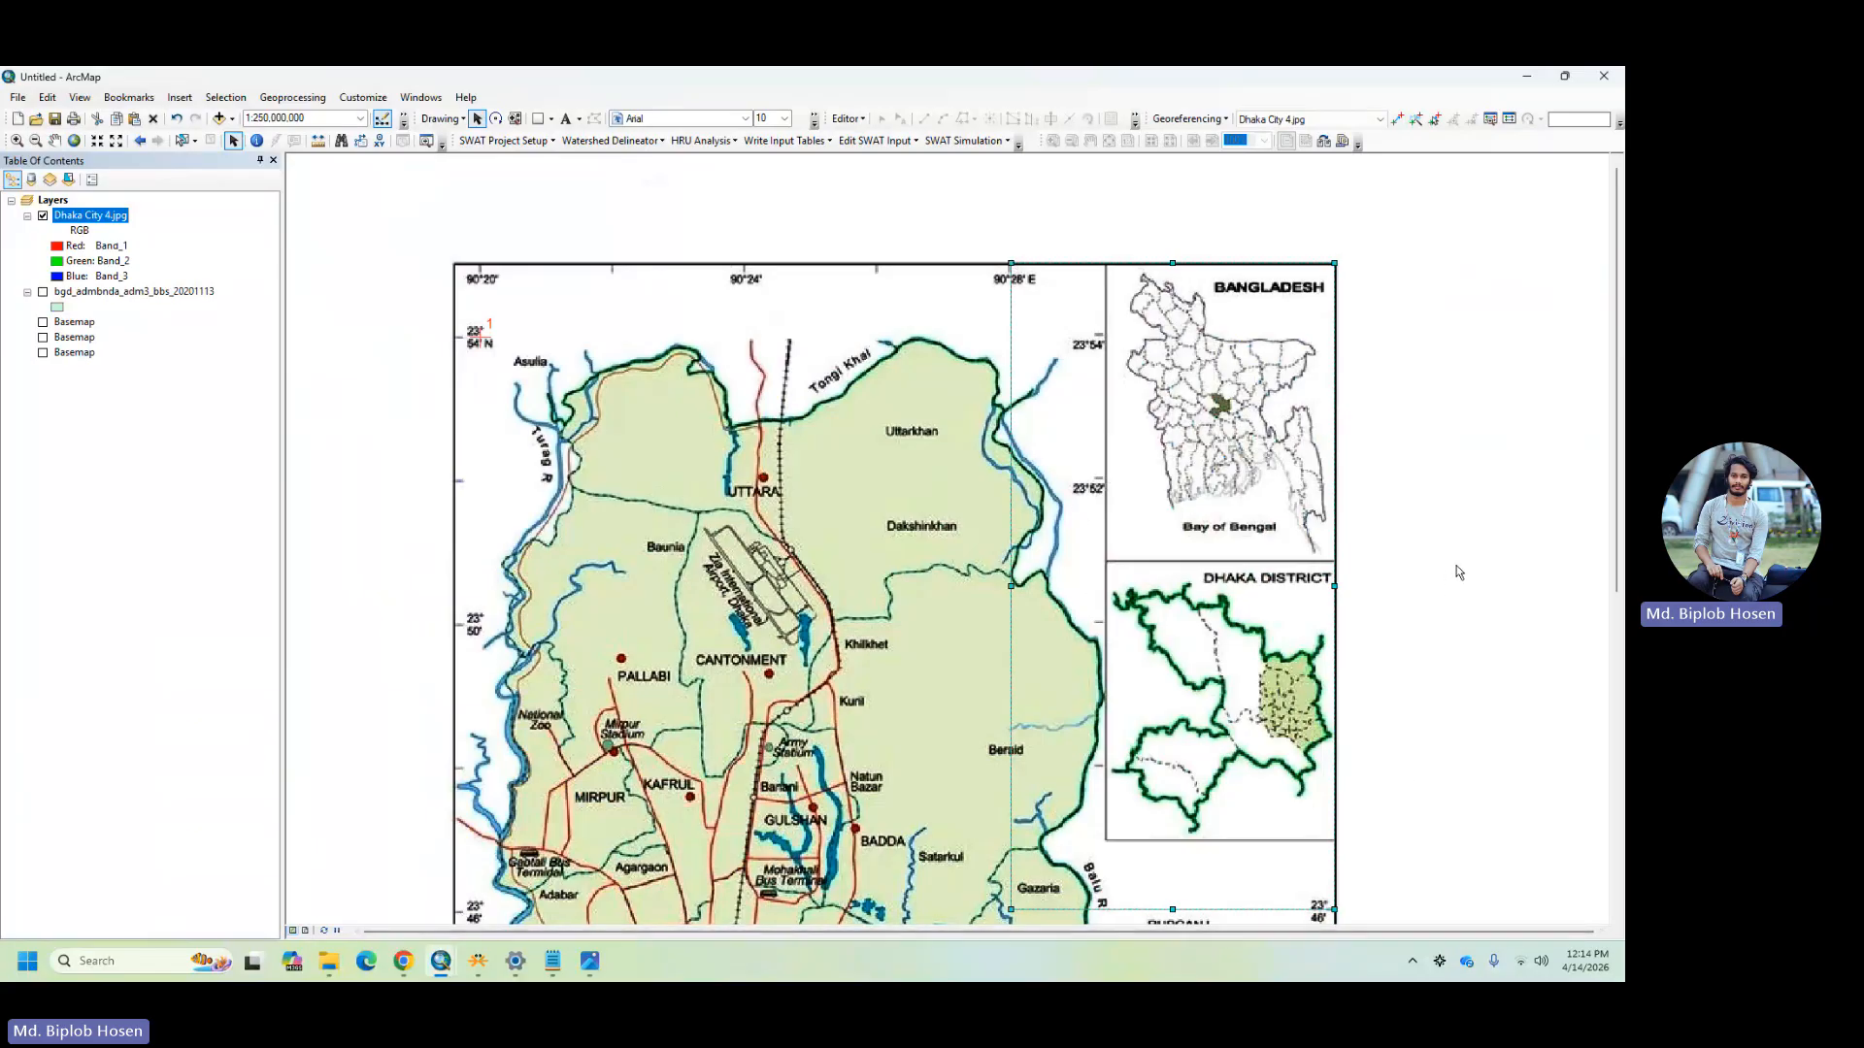
- Check the rectangle's alignment with the 90°28' E tick on the upper frame and the 23°46' tick on the right frame
click(985, 372)
scroll(1007, 354, up, 4)
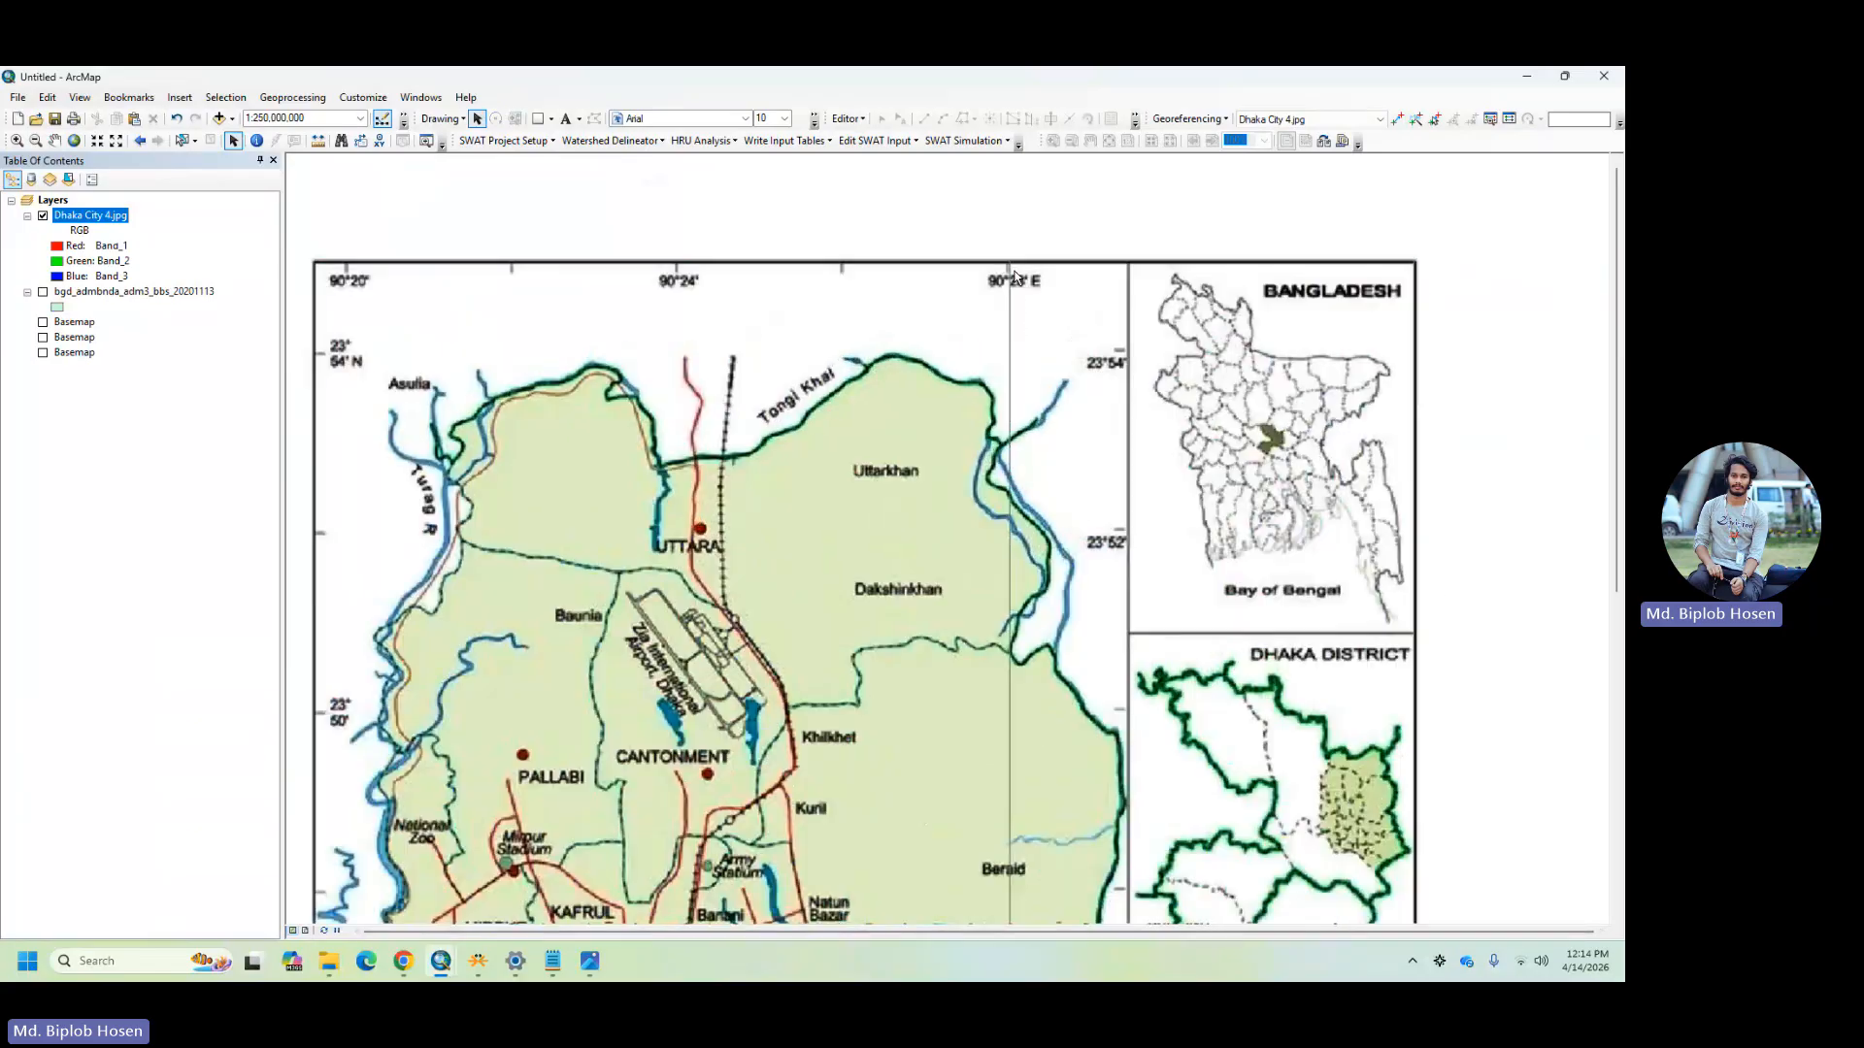
click(1003, 393)
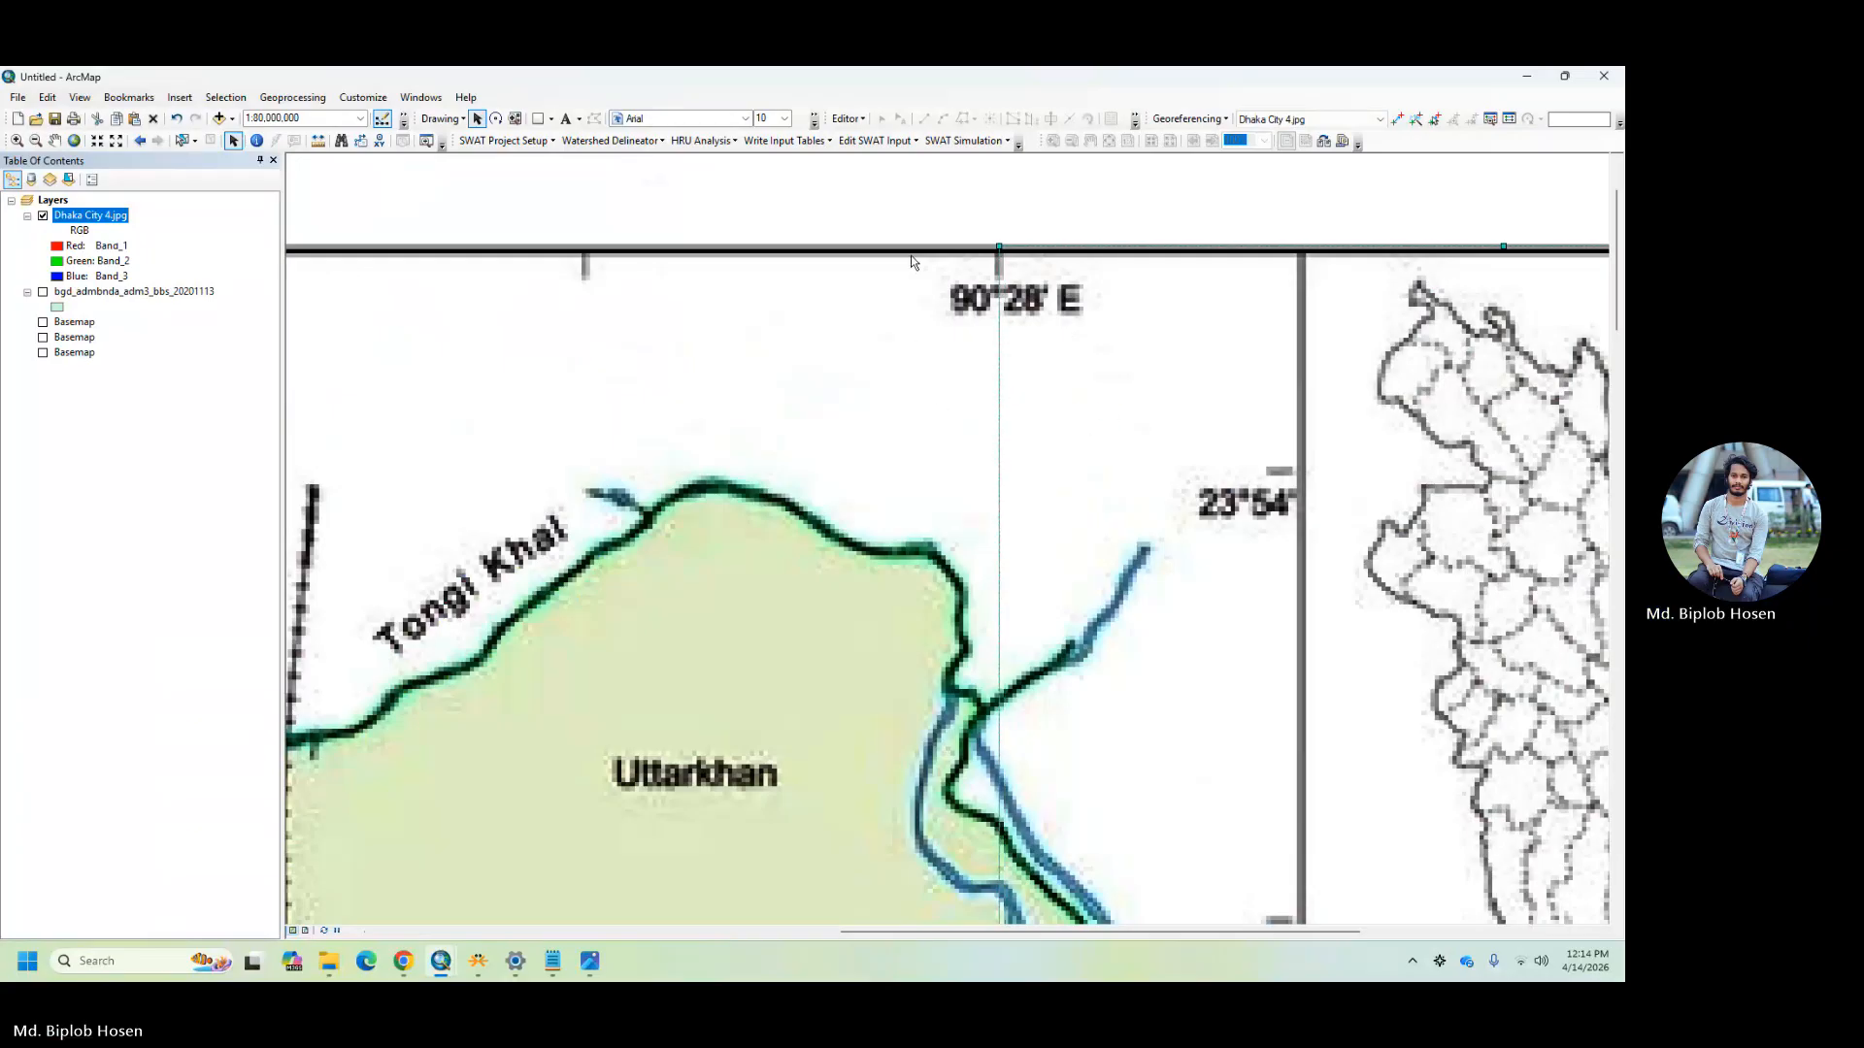
scroll(1112, 632, up, 2)
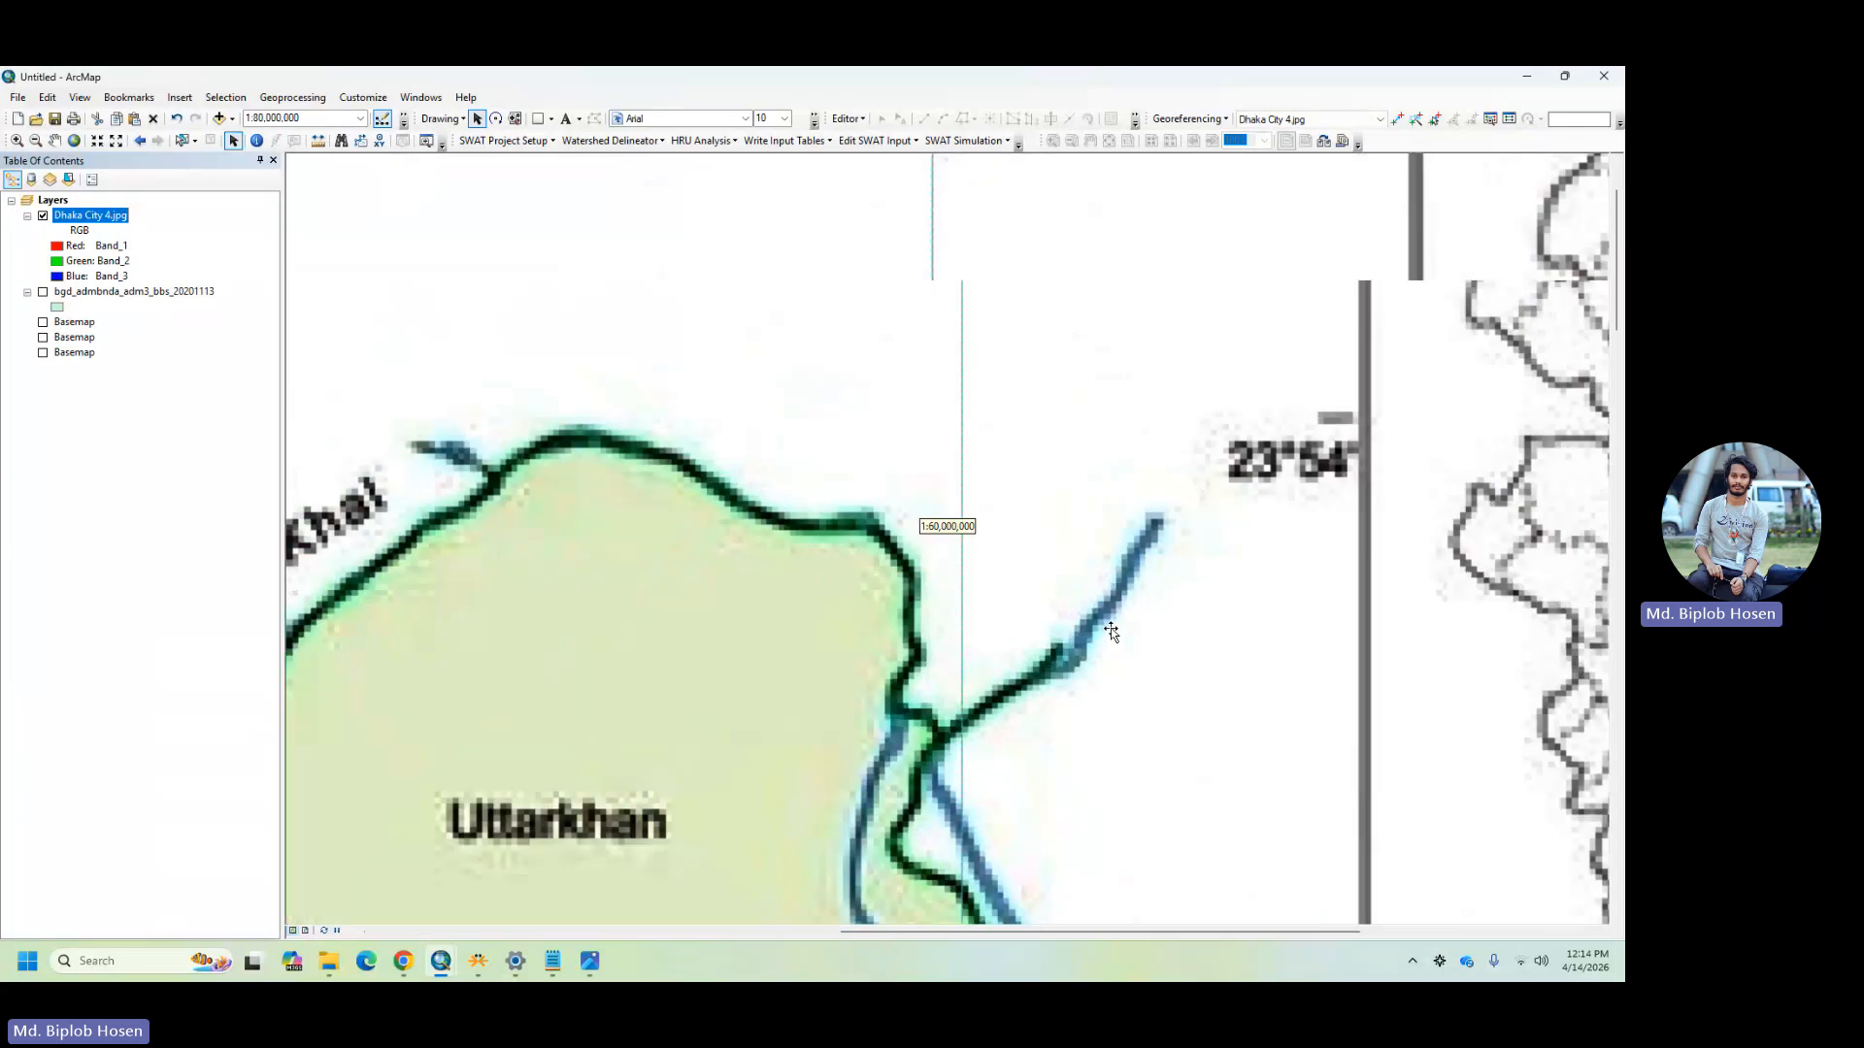
scroll(1111, 632, down, 3)
scroll(1111, 632, down, 3)
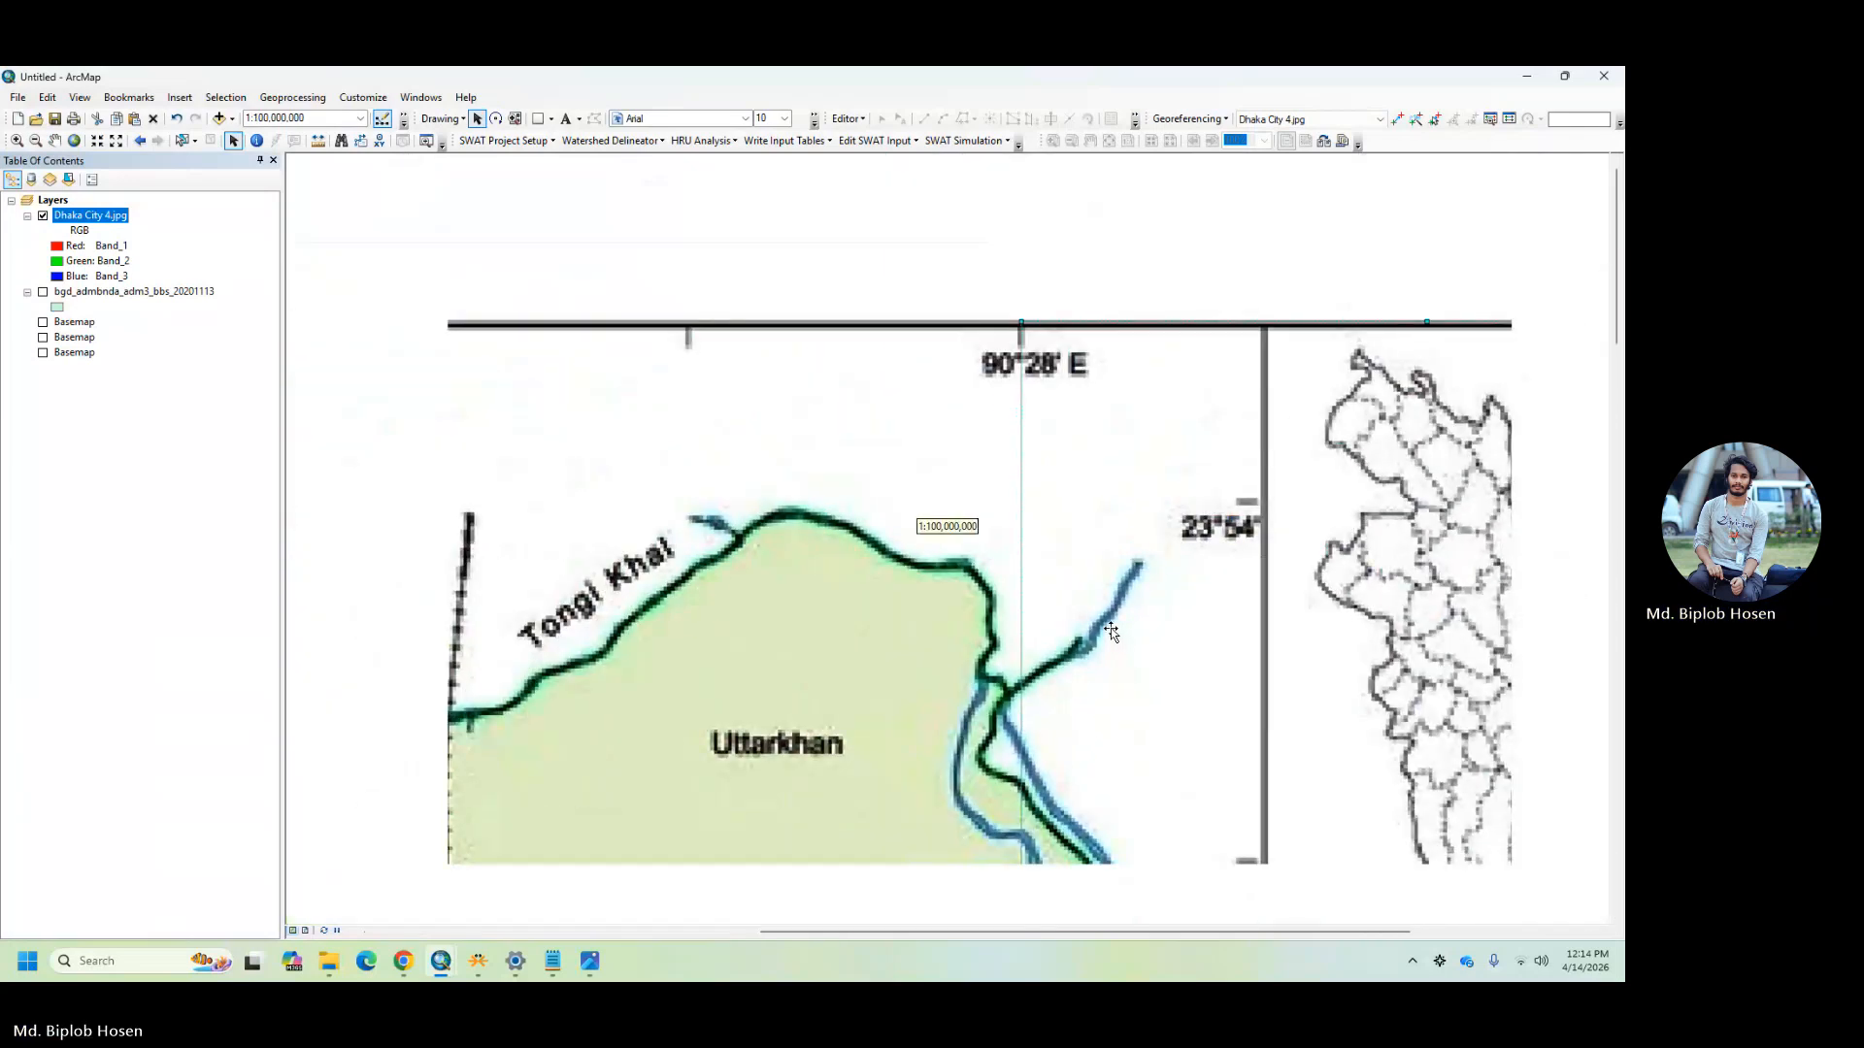
click(55, 141)
drag(1202, 812, 1167, 544)
drag(1274, 802, 1229, 670)
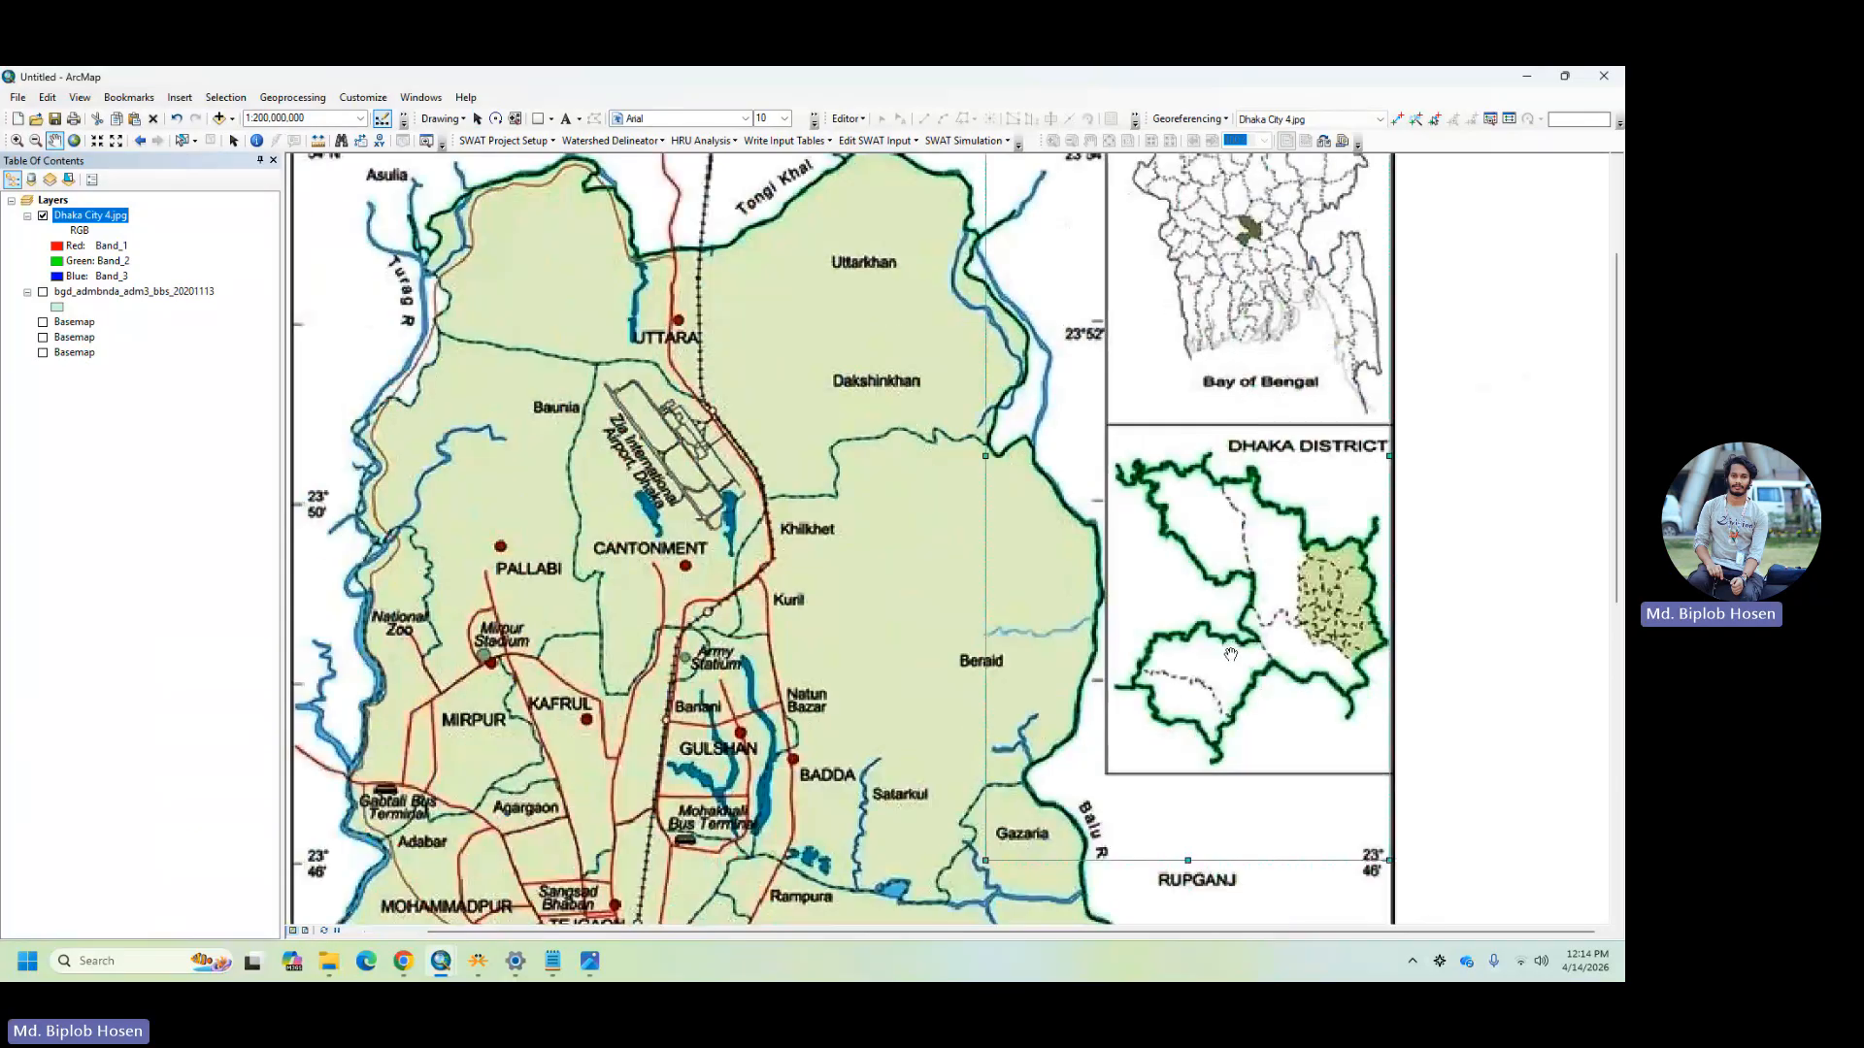
drag(1381, 700, 1371, 646)
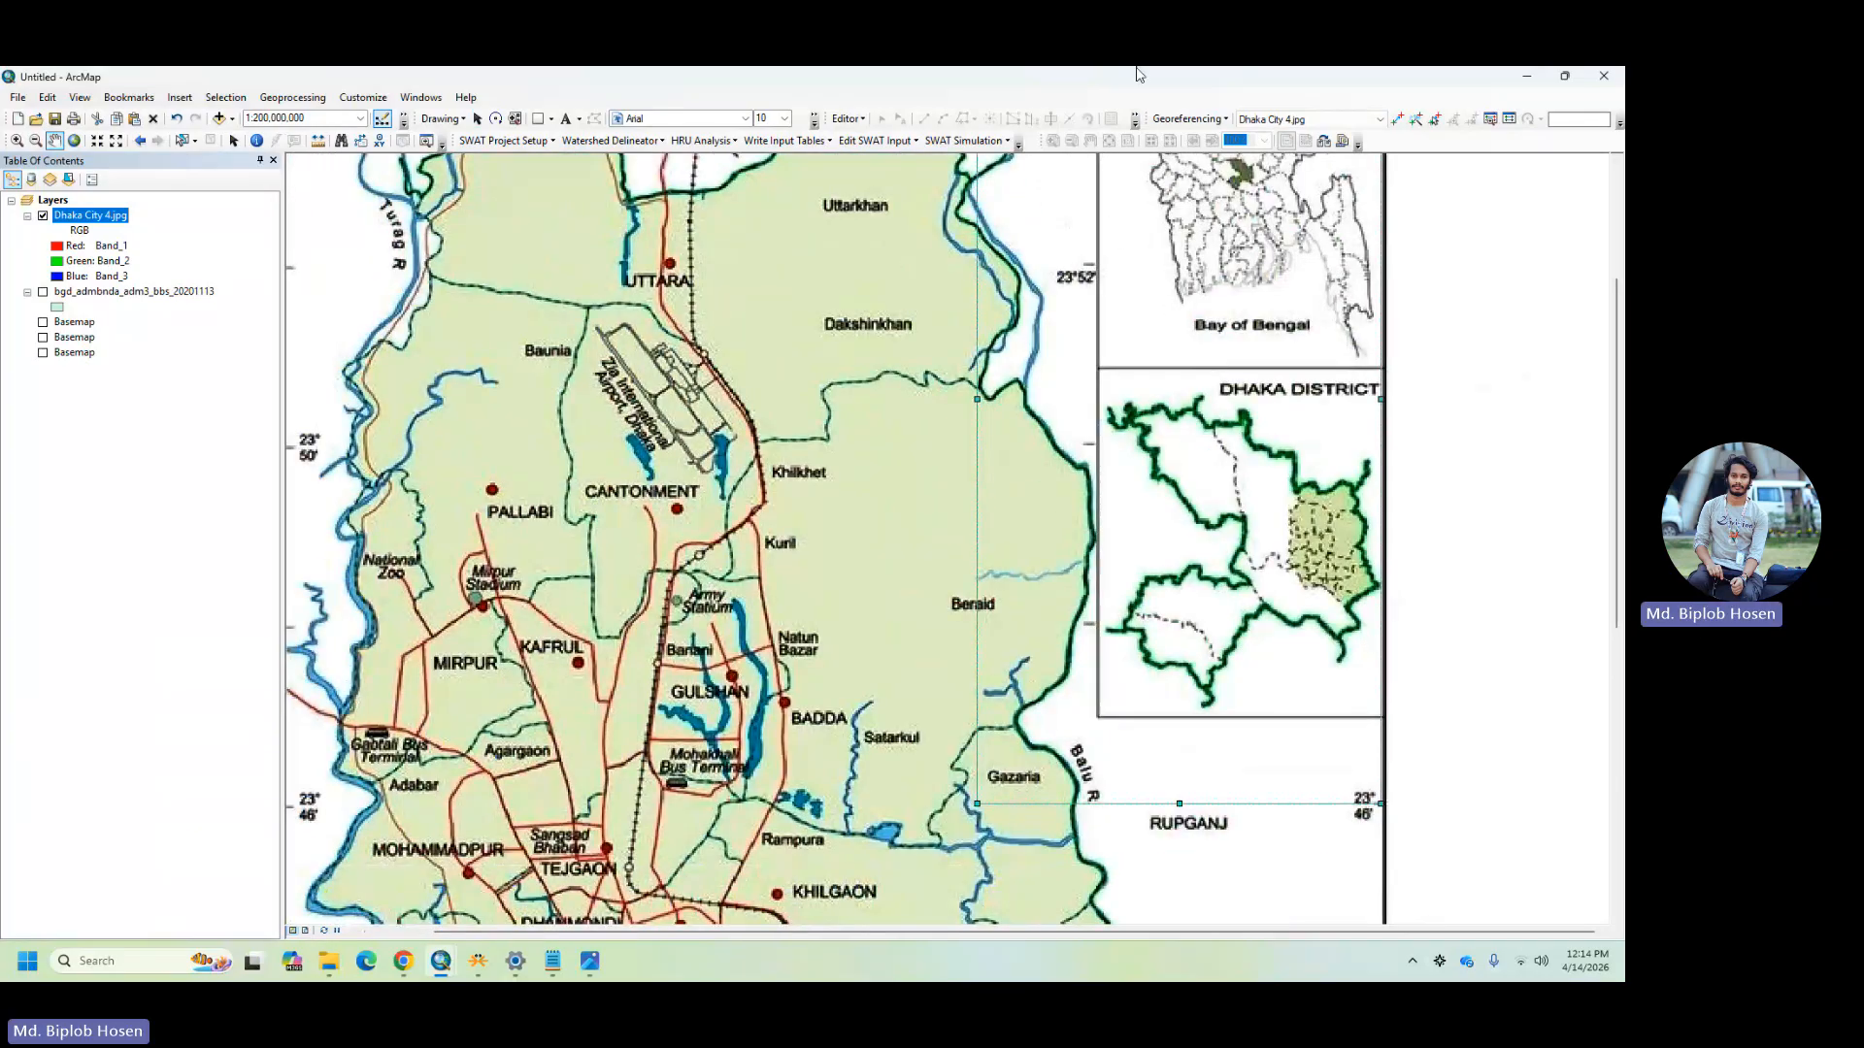
- Place a control point at the rectangle's lower-left corner, open its DMS coordinate entry and check the frame coordinates on Dhaka City 3.jpg in Photos
click(1396, 118)
click(978, 802)
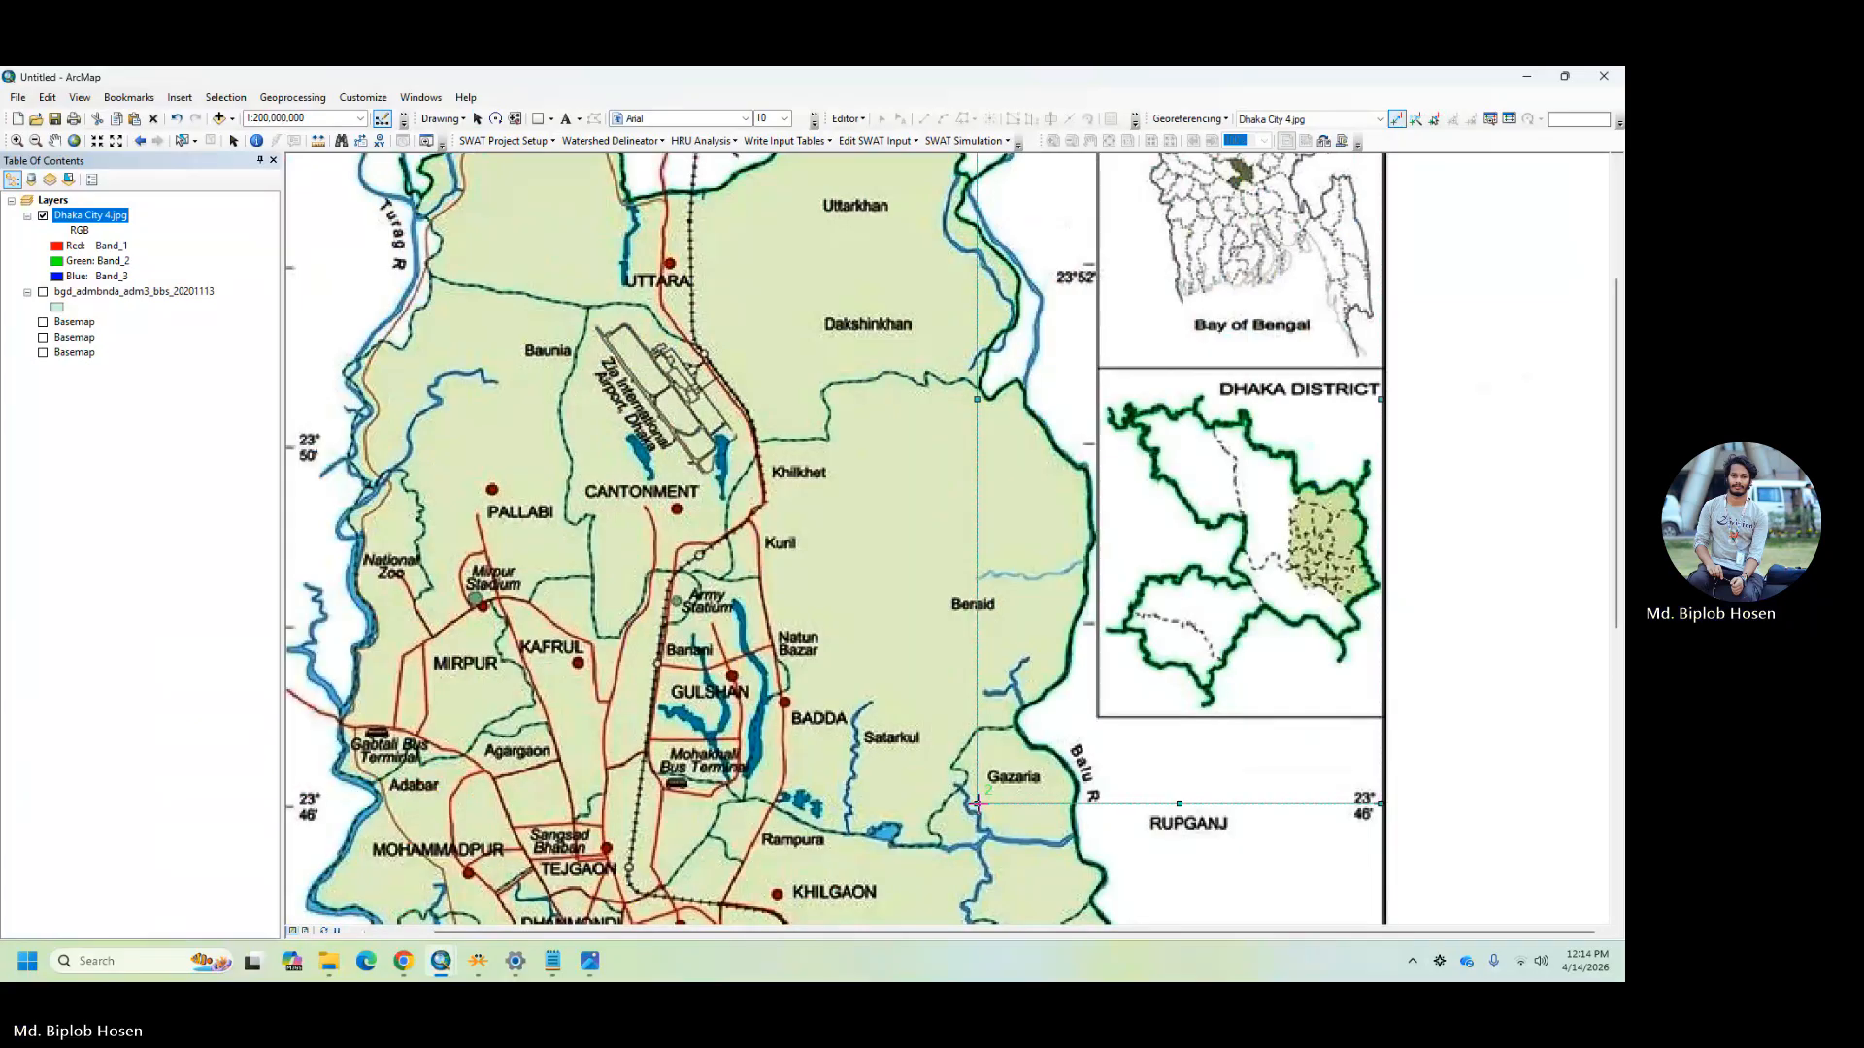
right_click(977, 802)
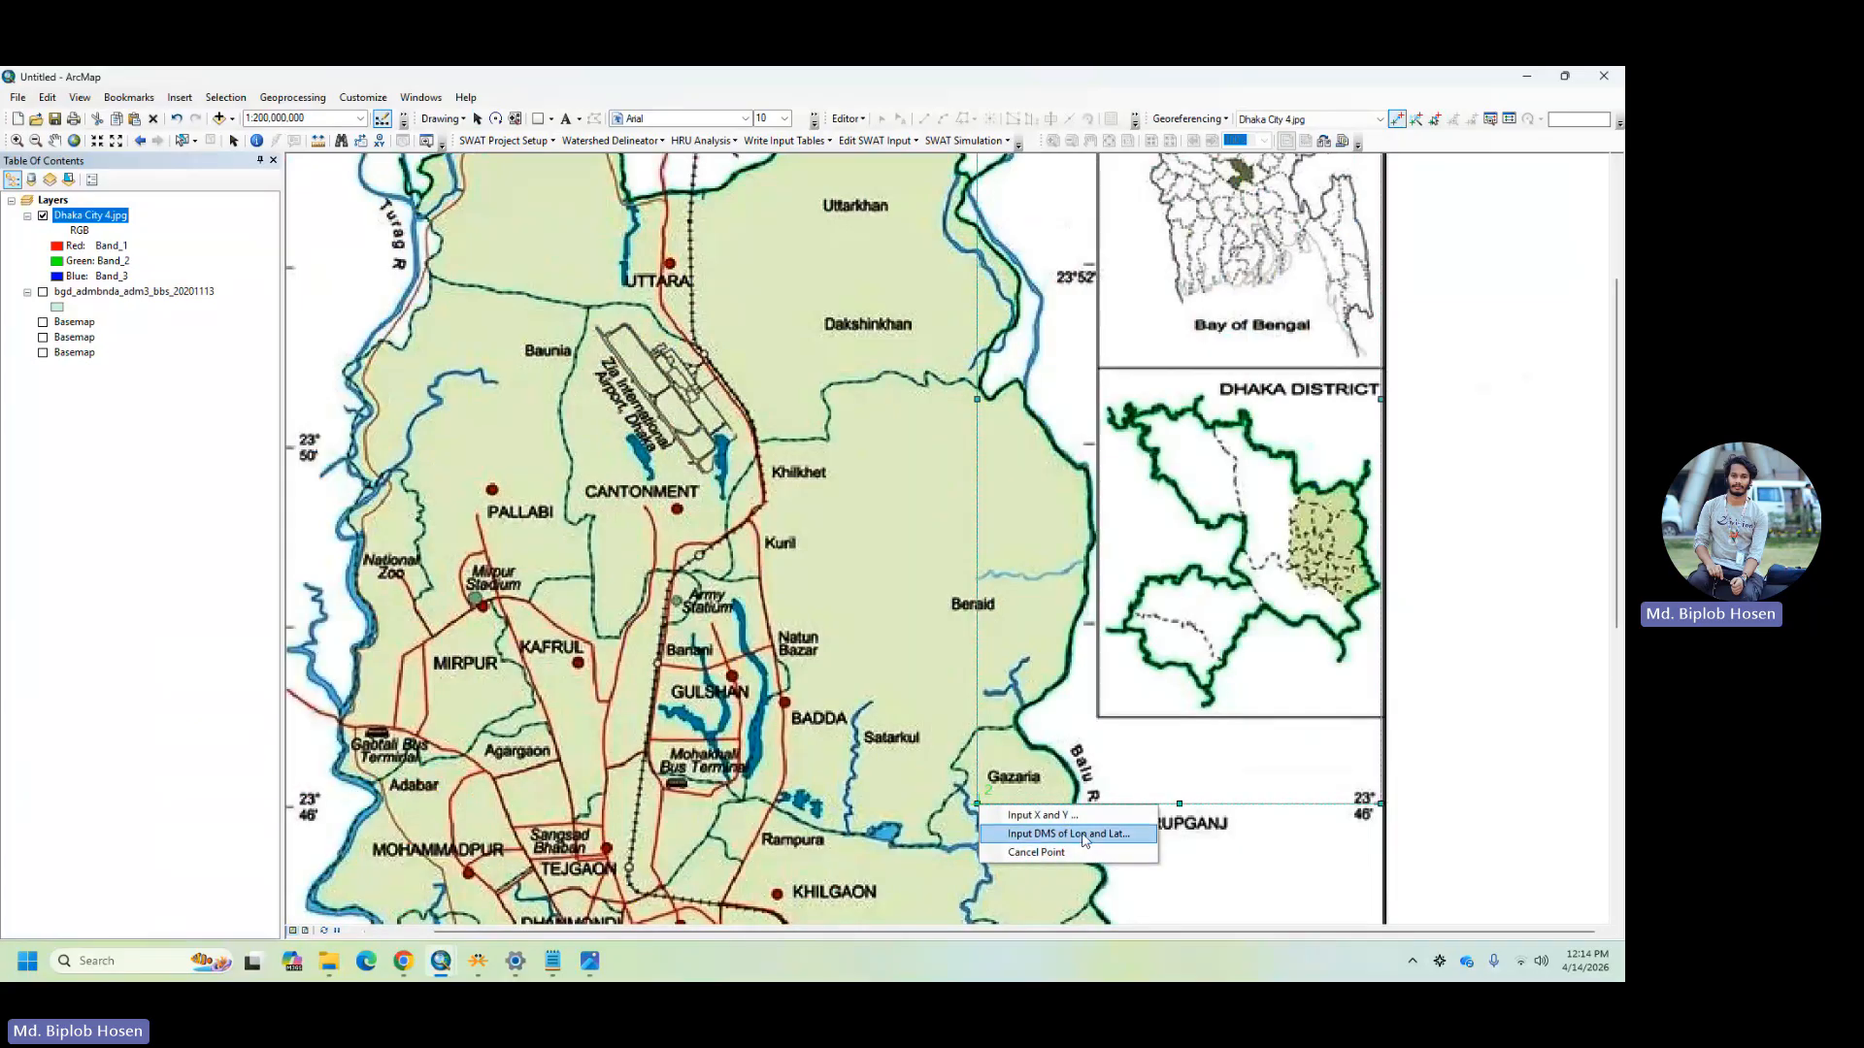
click(1033, 835)
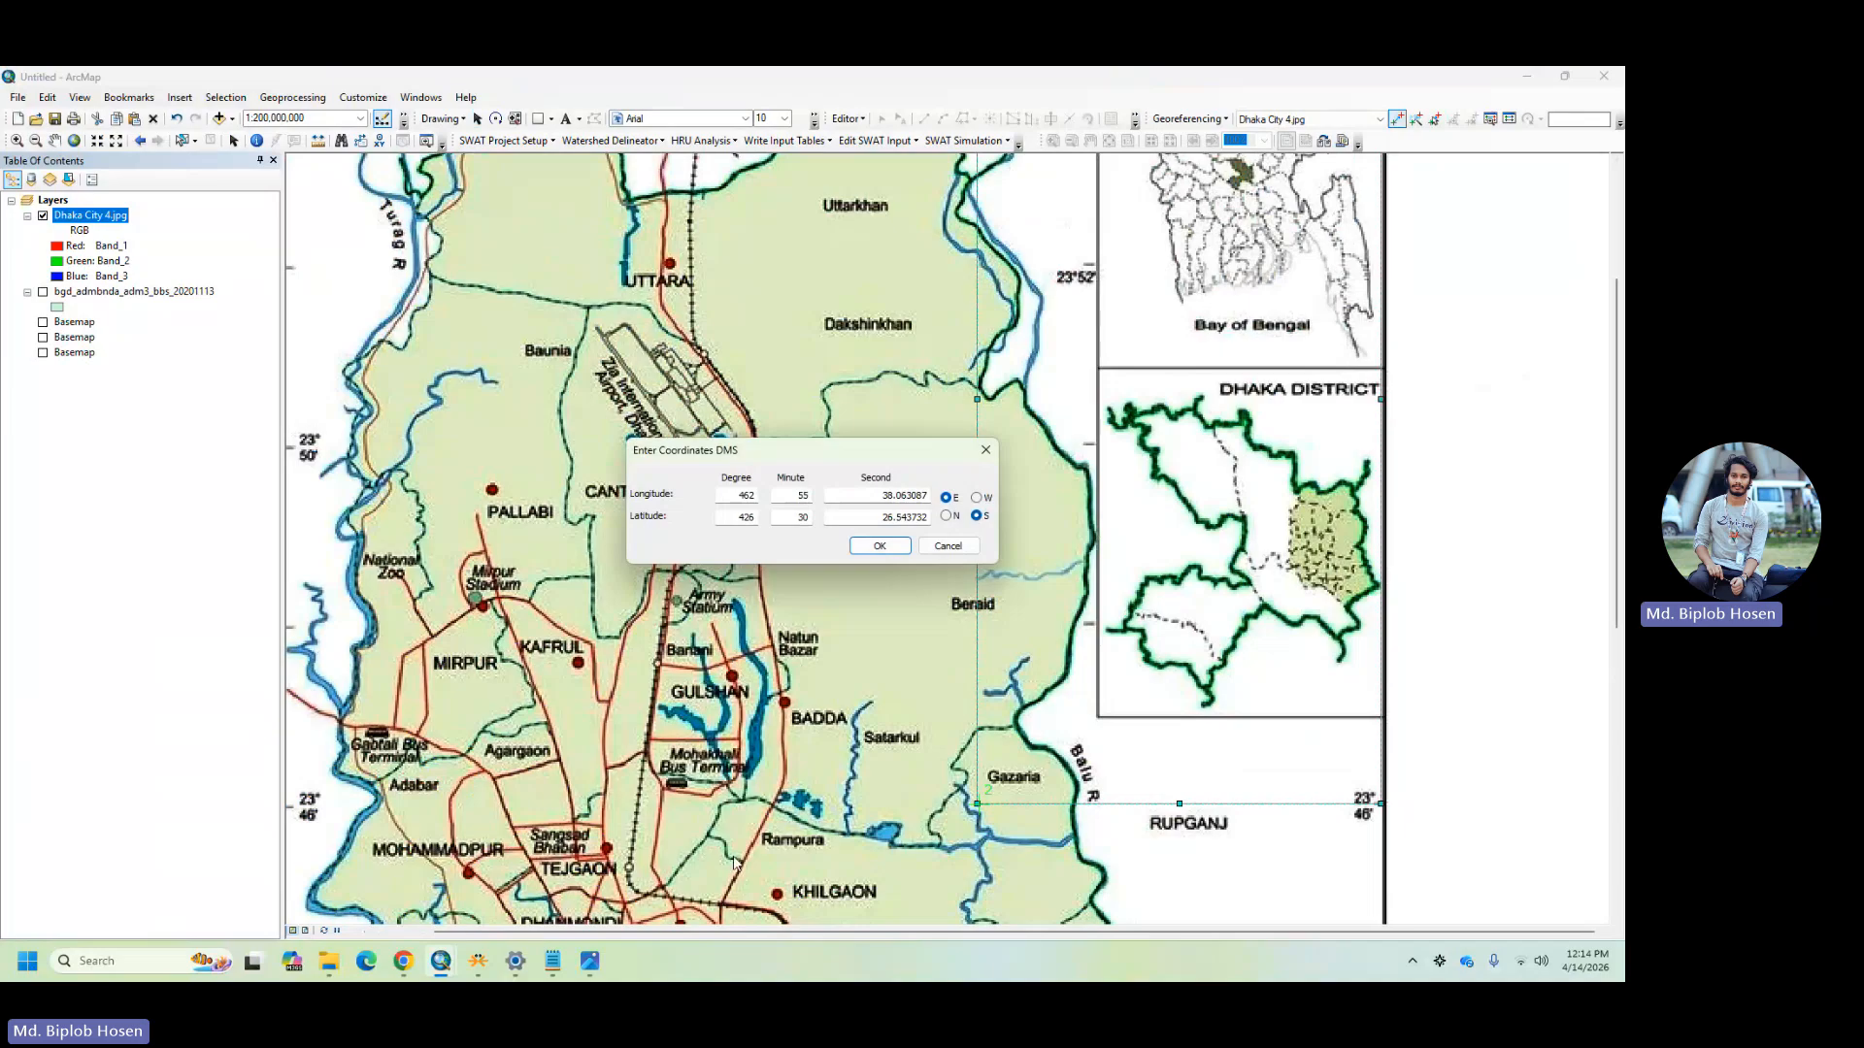
click(585, 964)
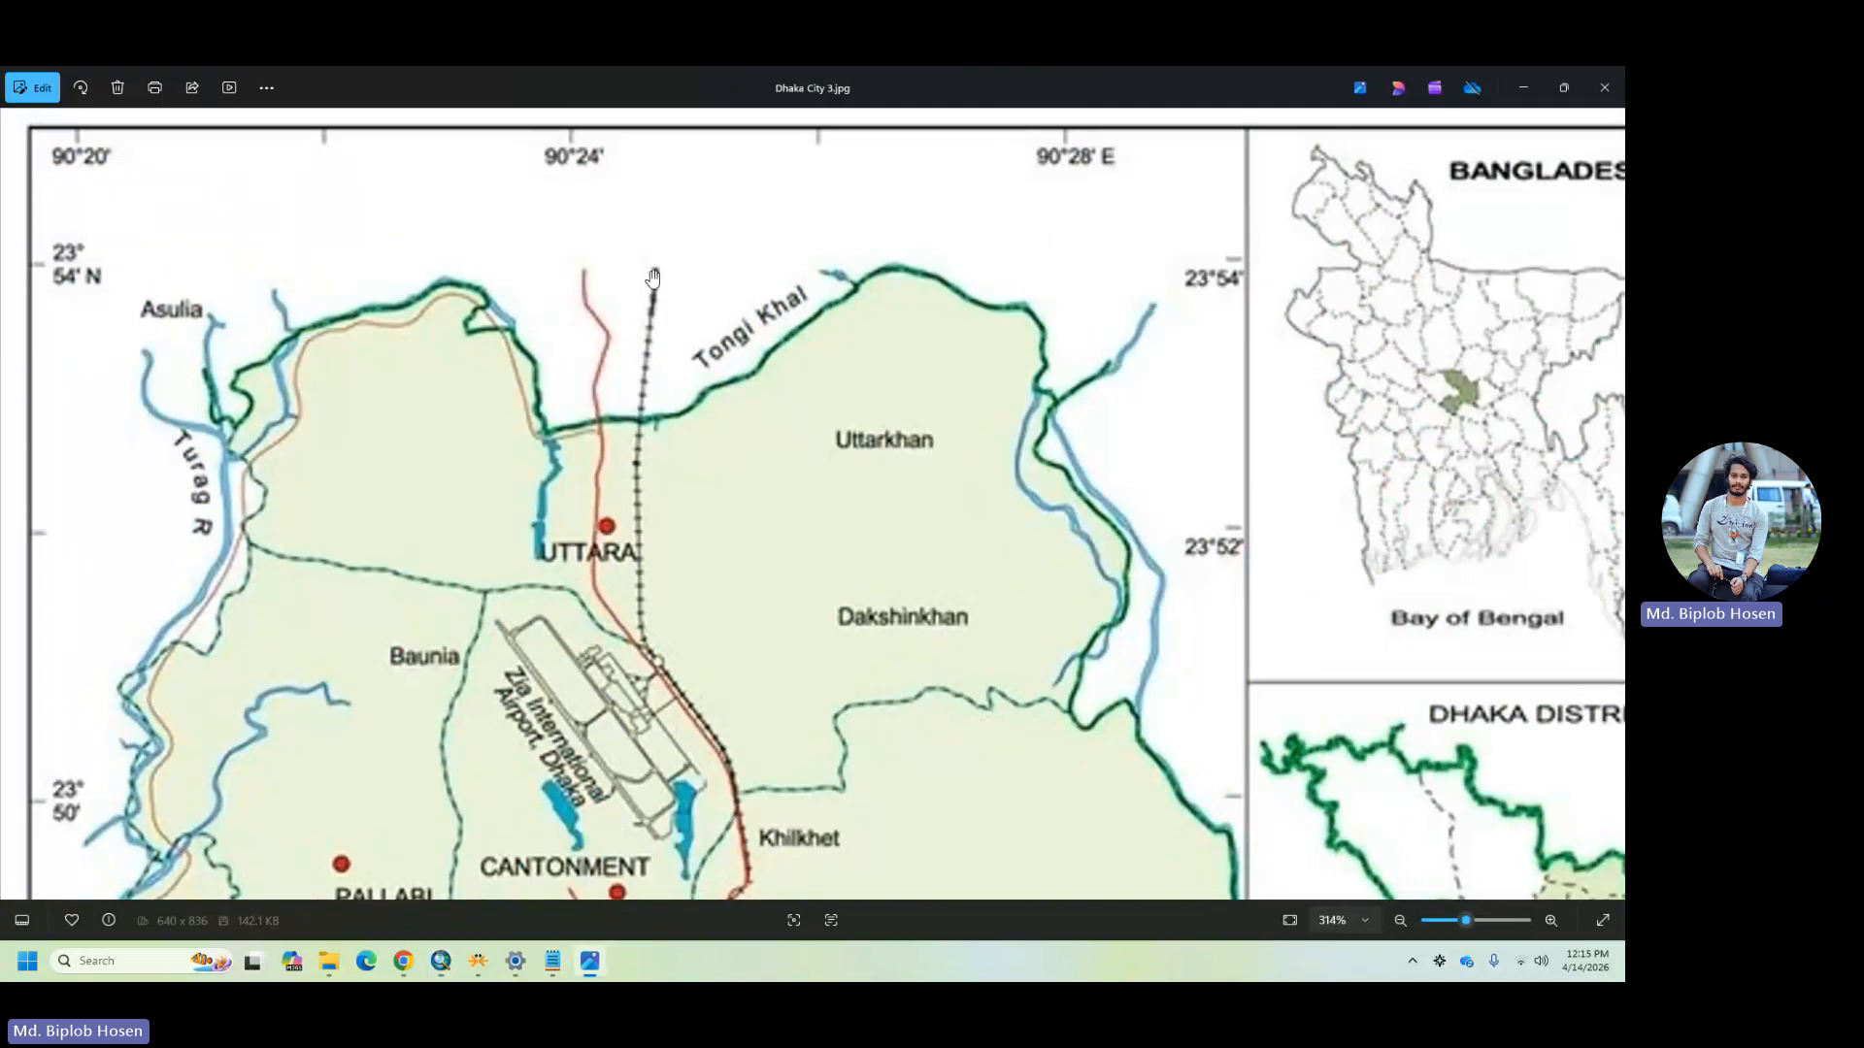
scroll(941, 334, down, 4)
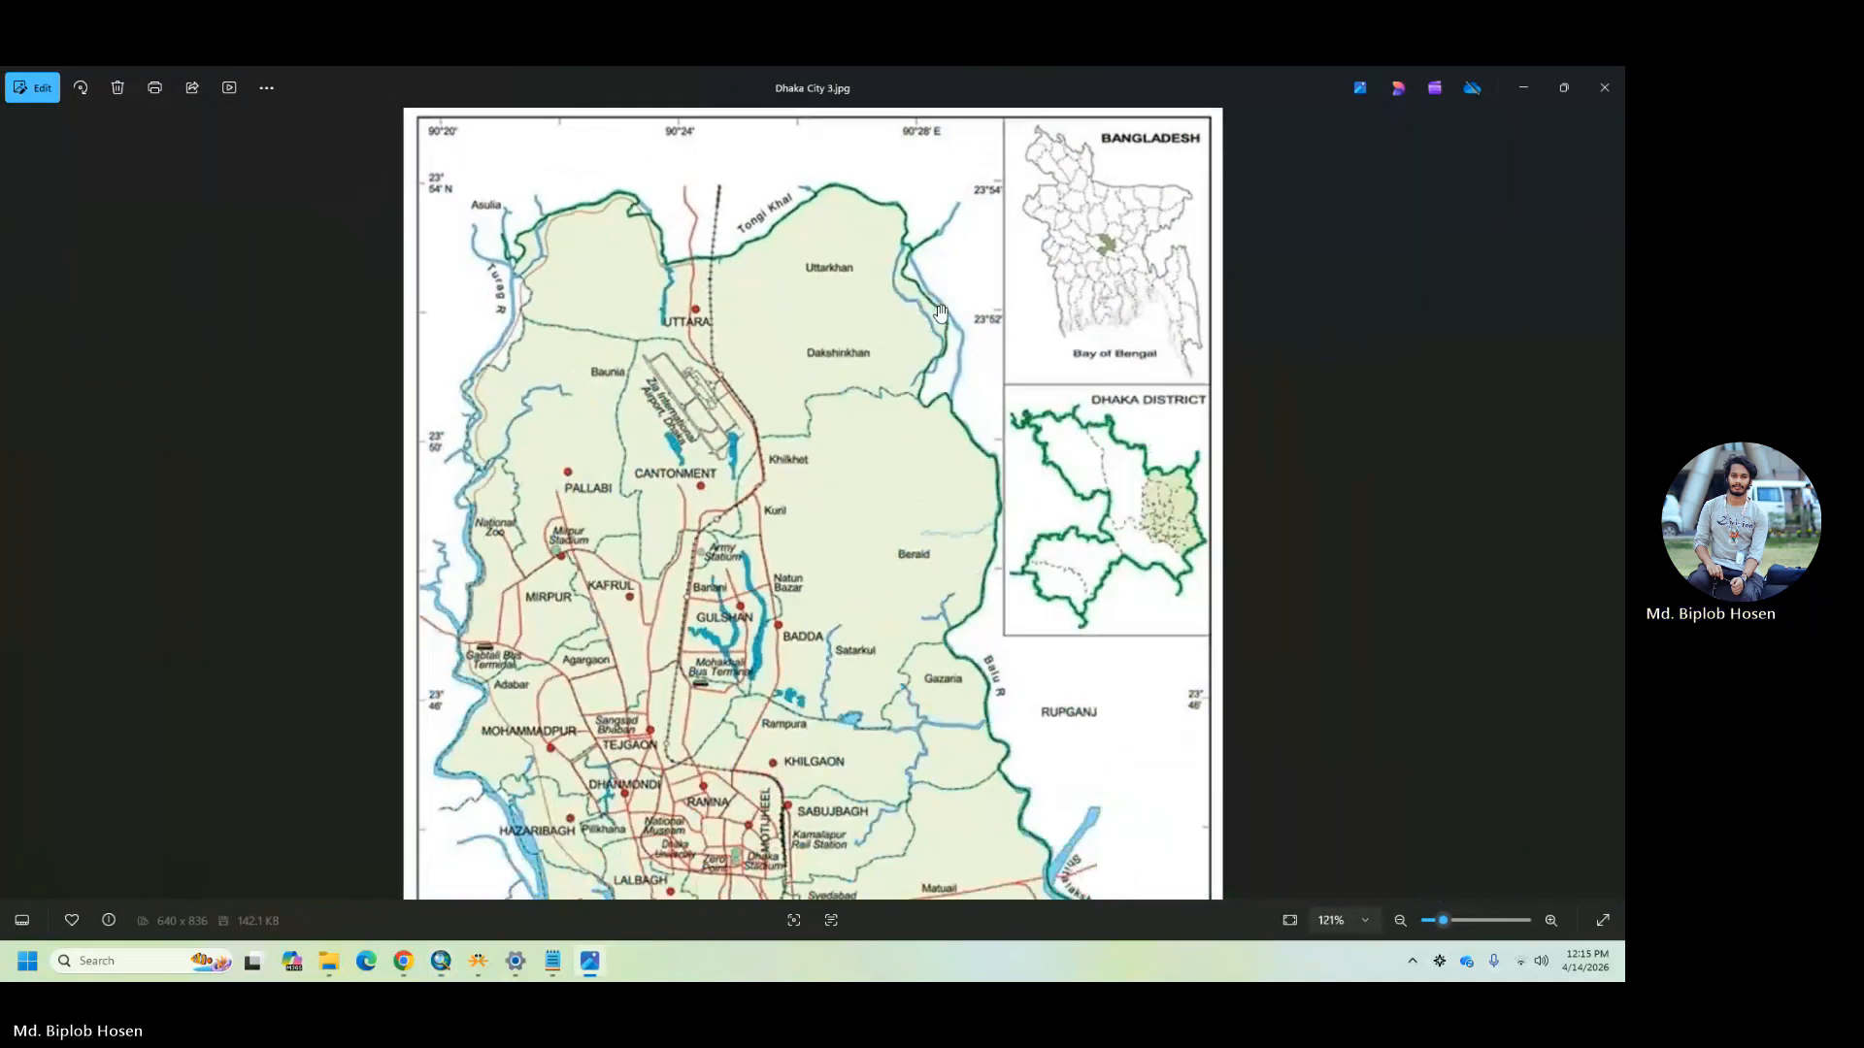
scroll(945, 242, down, 1)
scroll(870, 137, up, 1)
drag(843, 89, 774, 273)
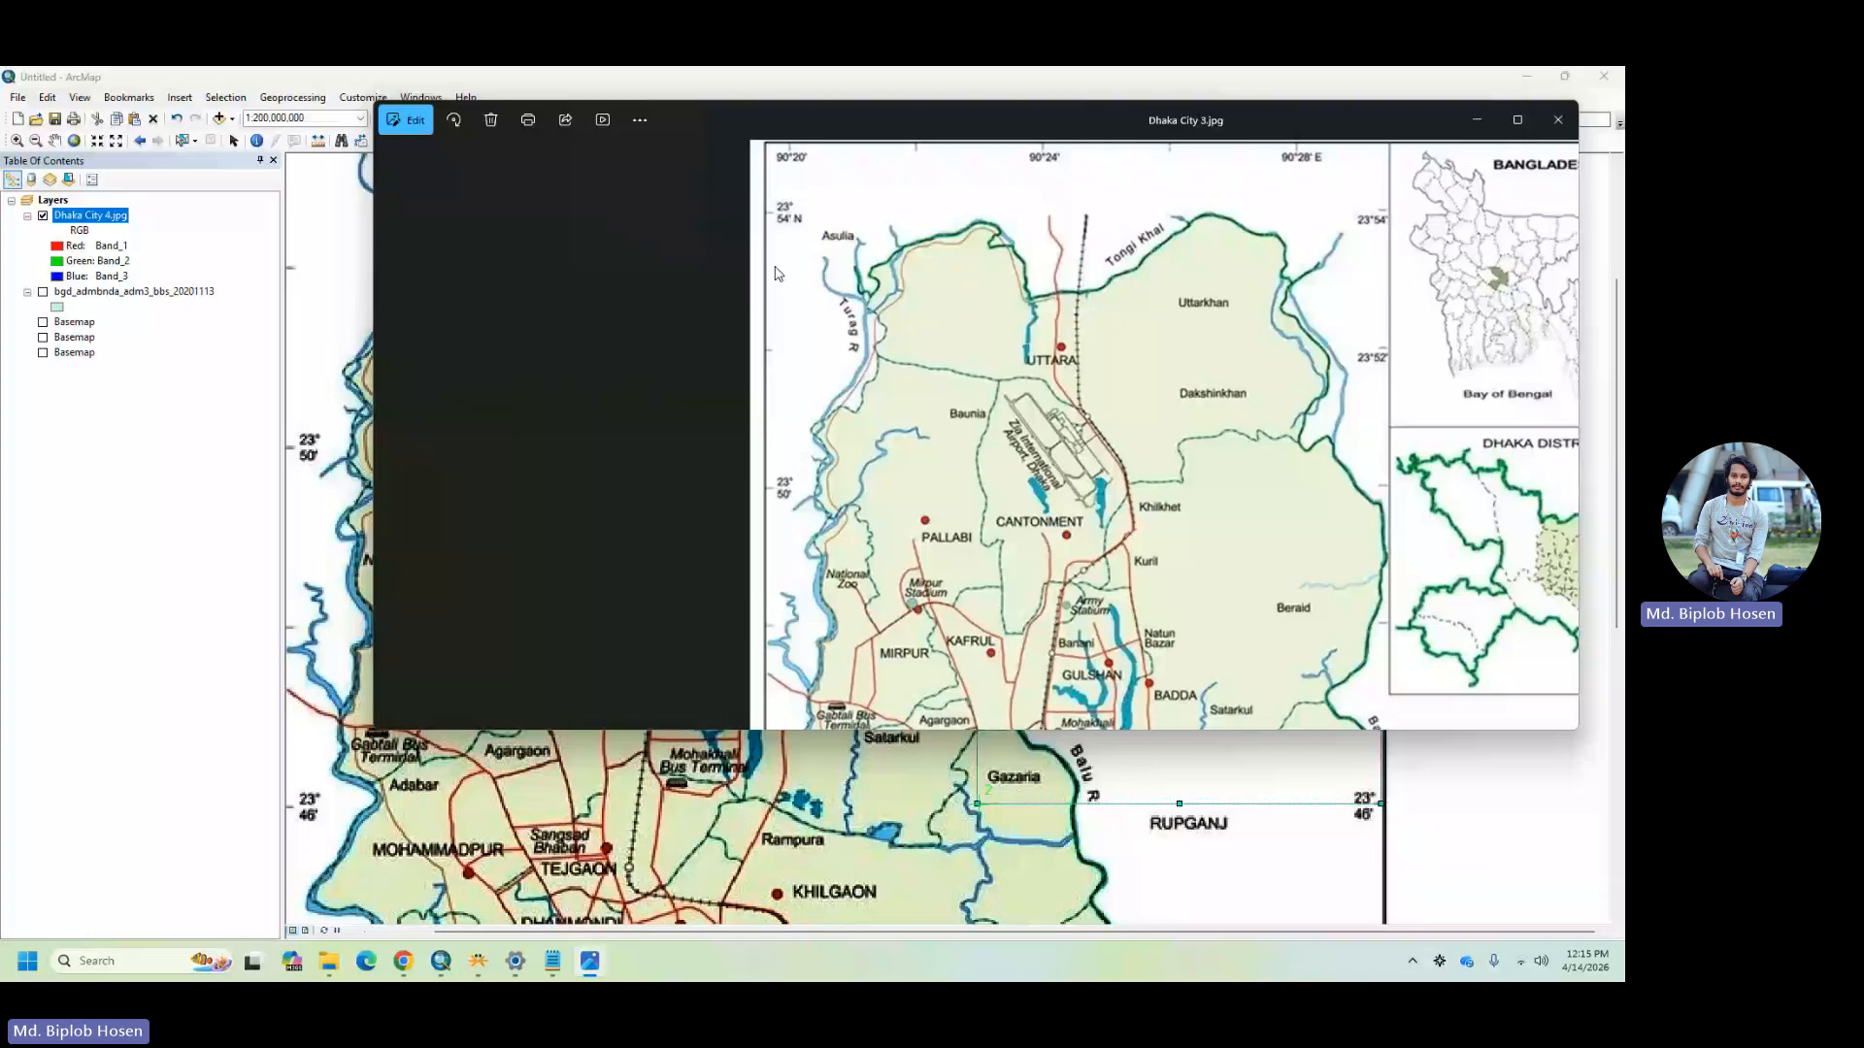
click(1037, 743)
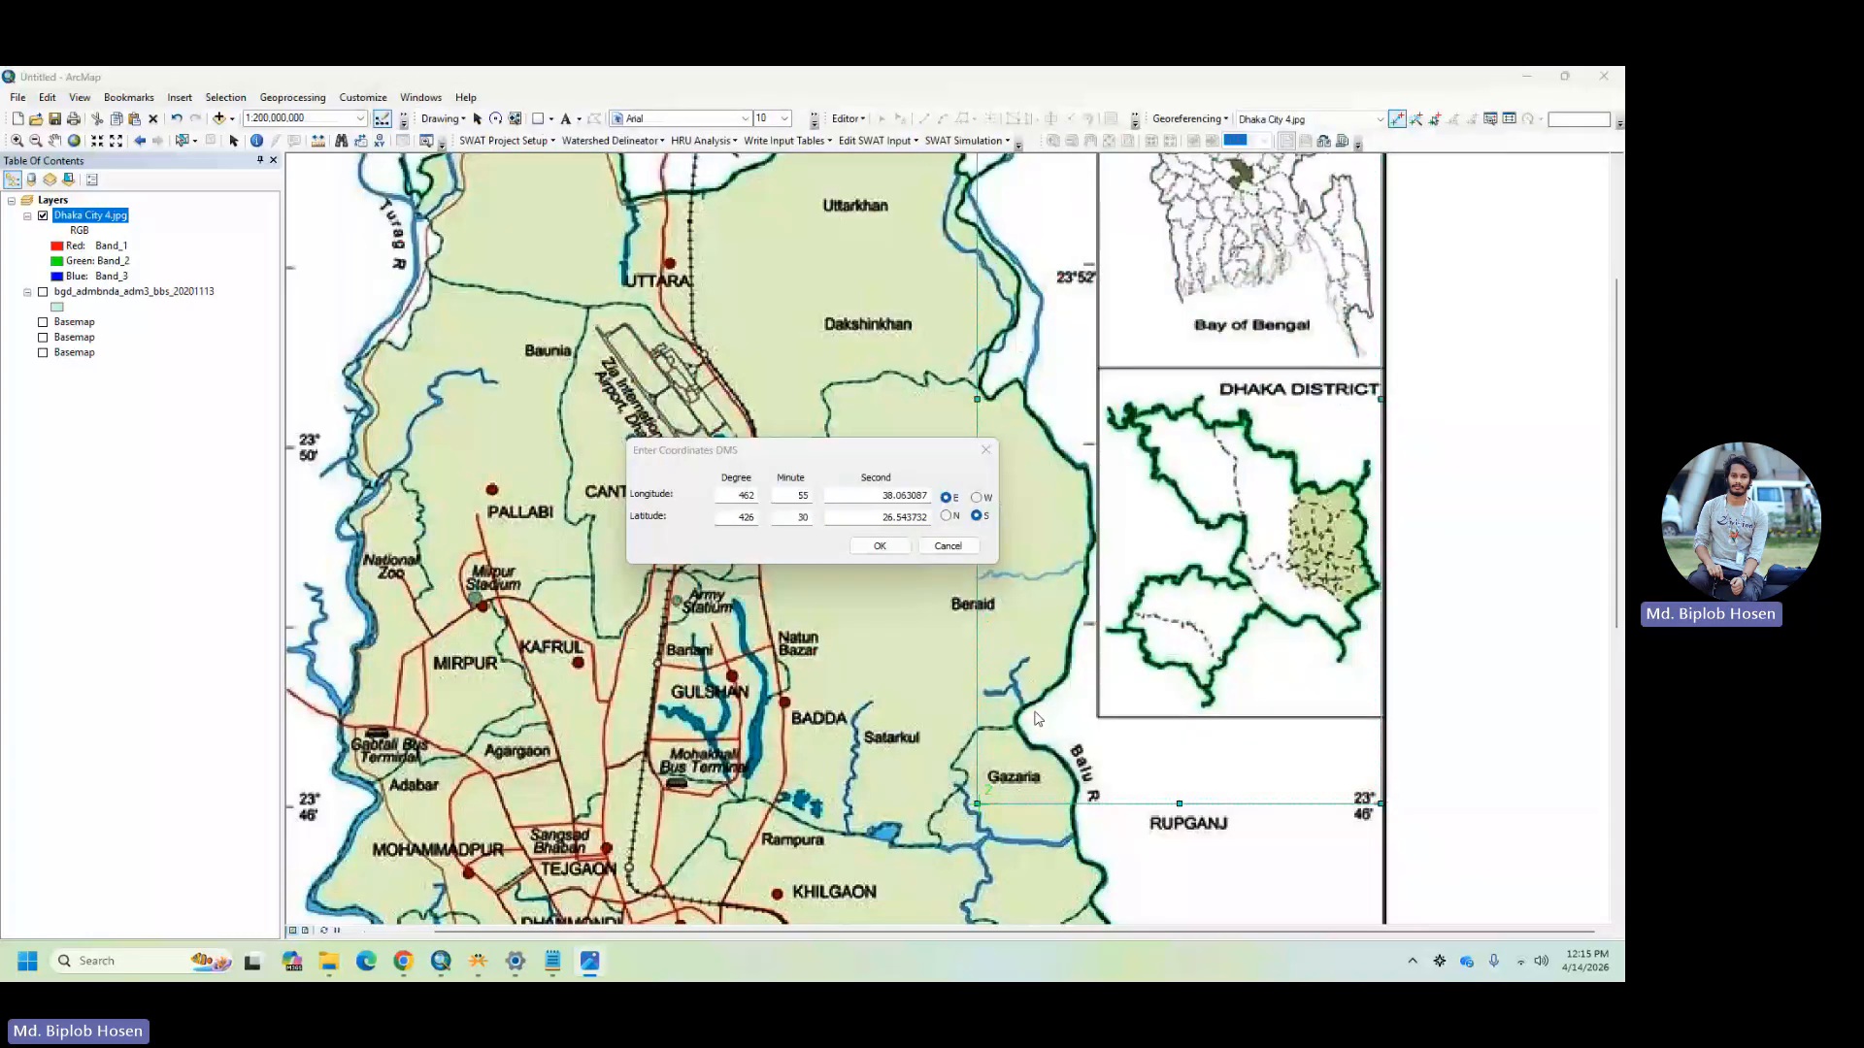
- Enter longitude 90° 28' 0" E and latitude 23° 46' 0" N for the control point at the rectangle's lower-left corner
double_click(745, 496)
text(90)
key(Tab)
text(28)
key(Tab)
text(0)
key(Tab)
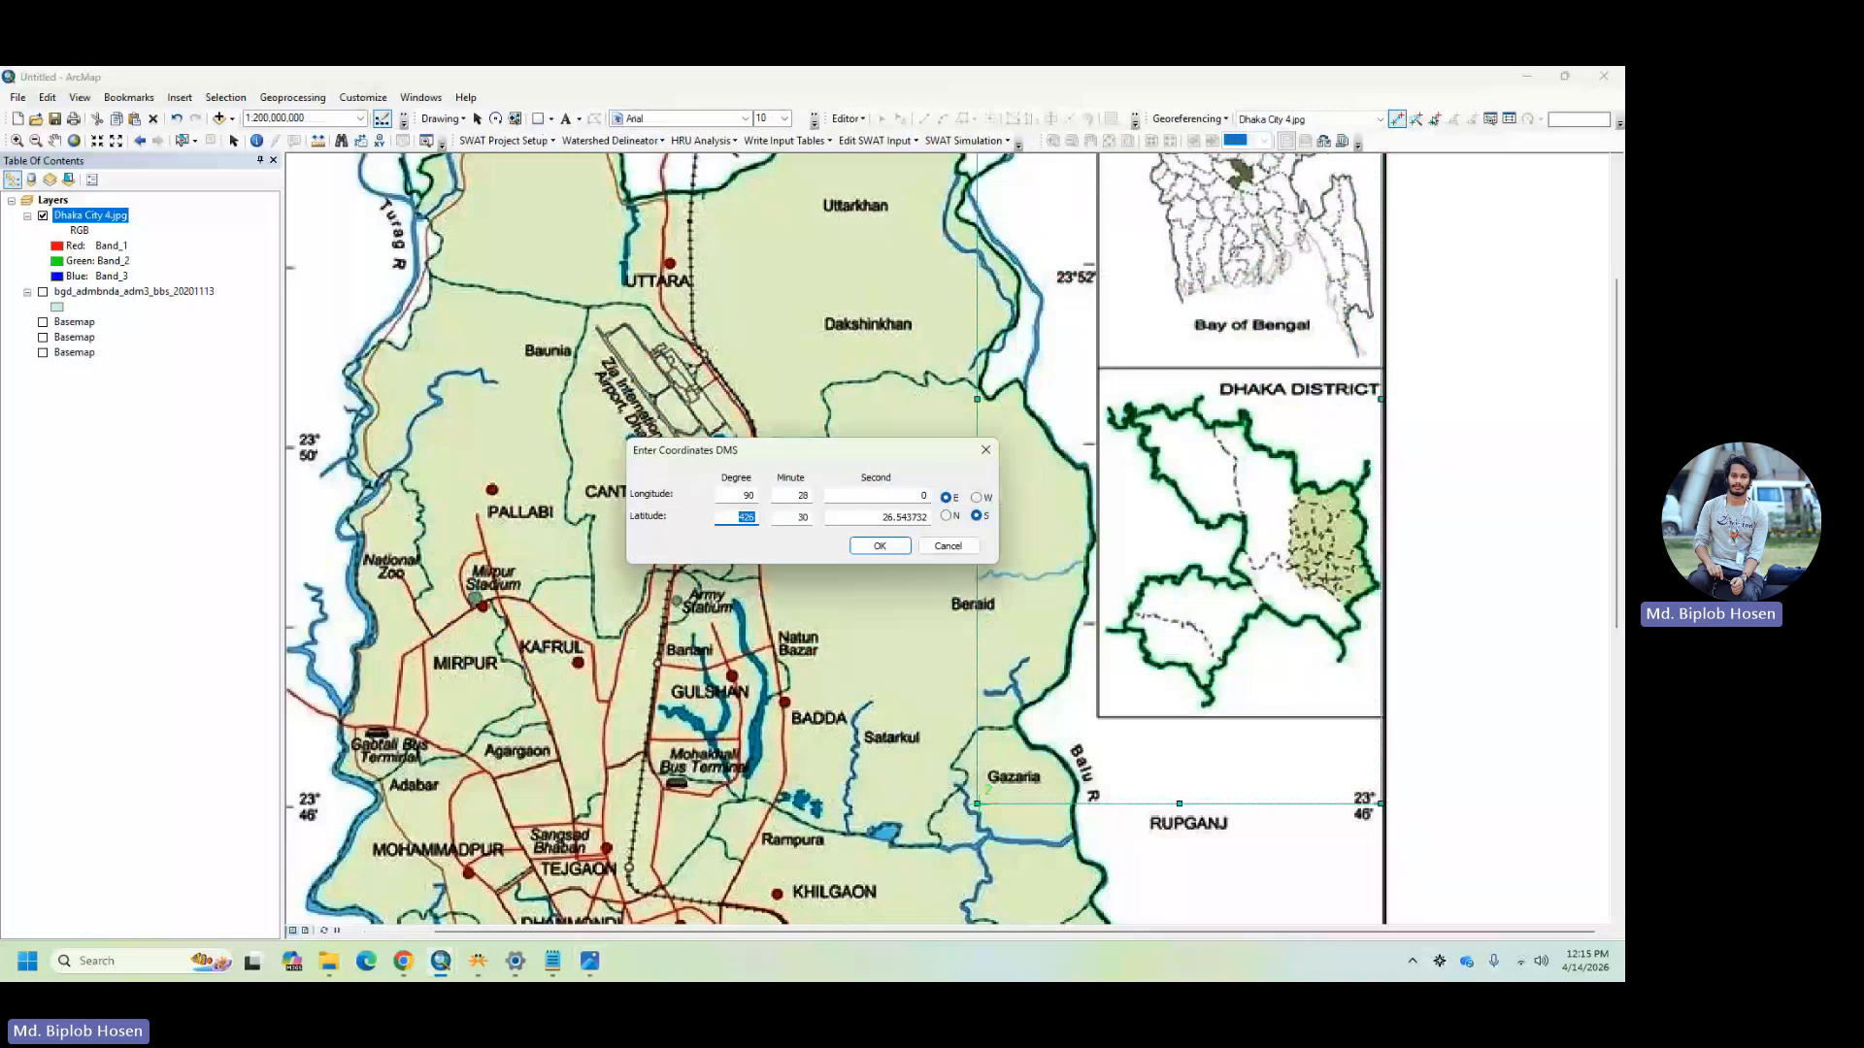
text(23)
key(Tab)
text(46)
key(Tab)
text(0)
click(945, 517)
click(890, 550)
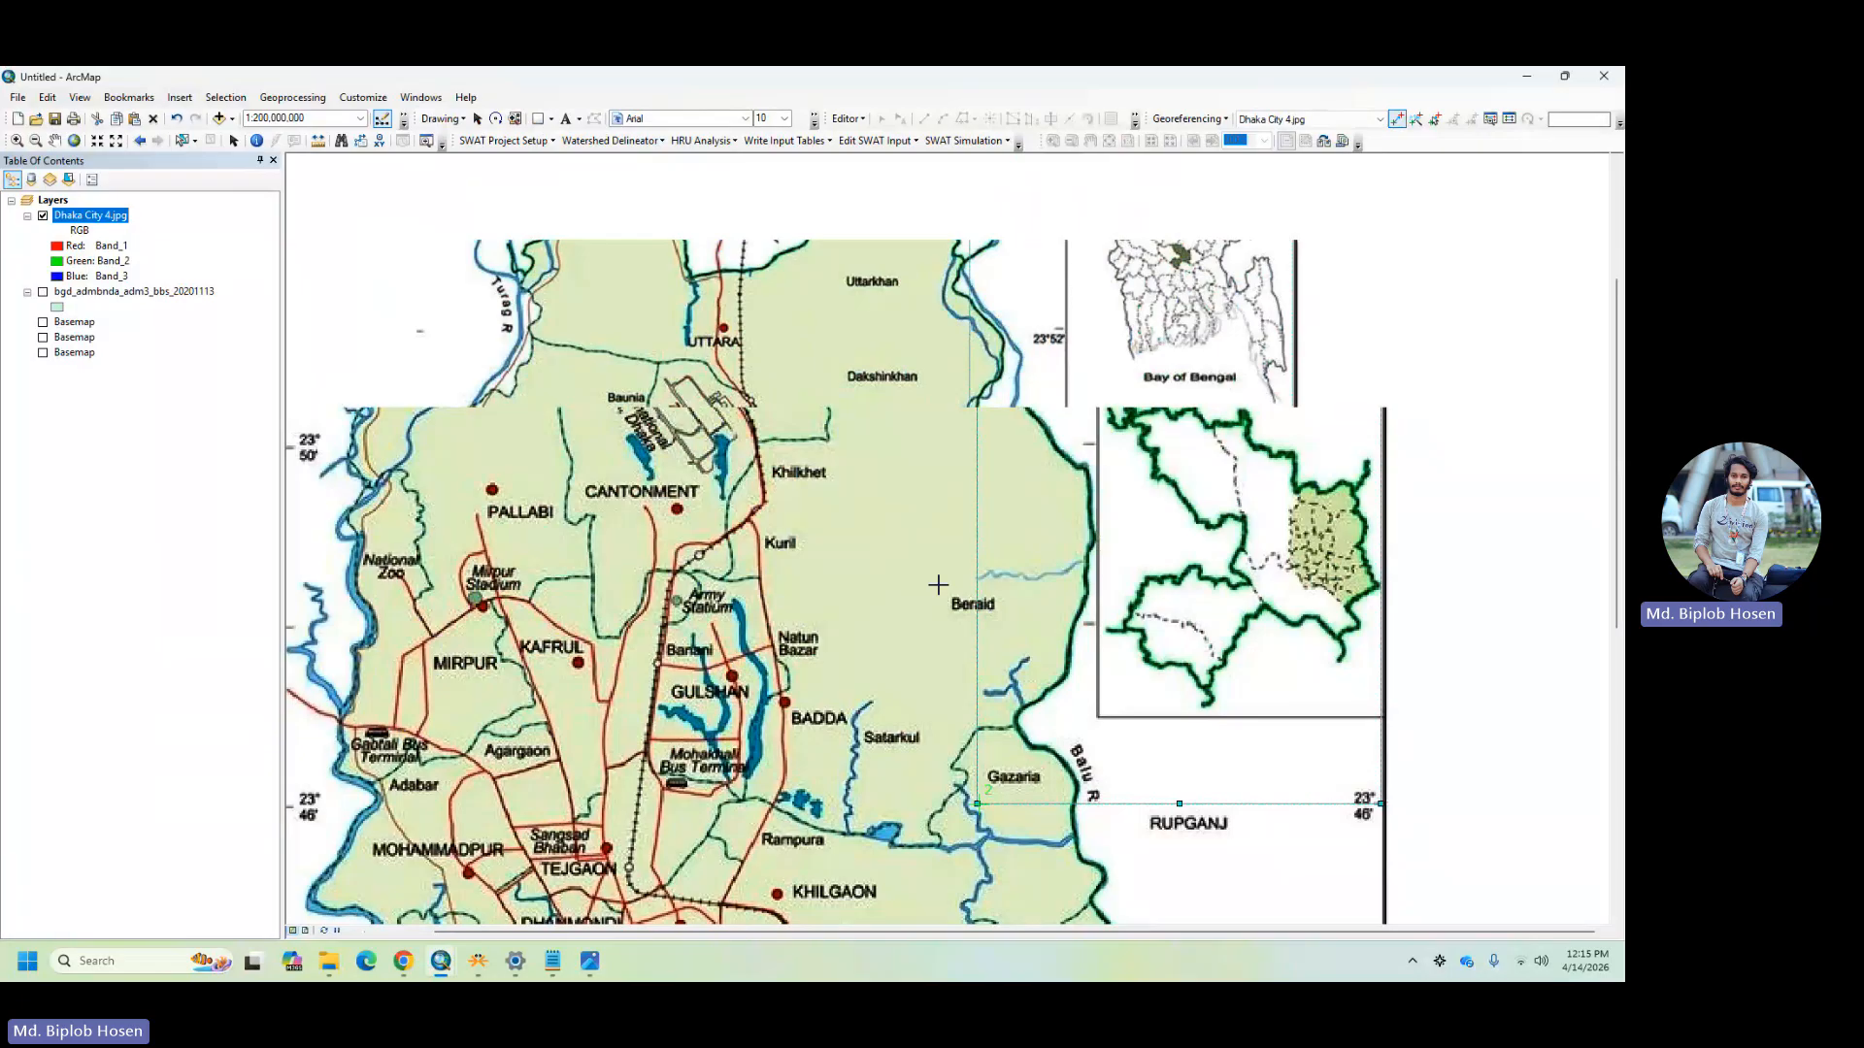
- Open the link table and delete the first control point link
scroll(937, 584, down, 2)
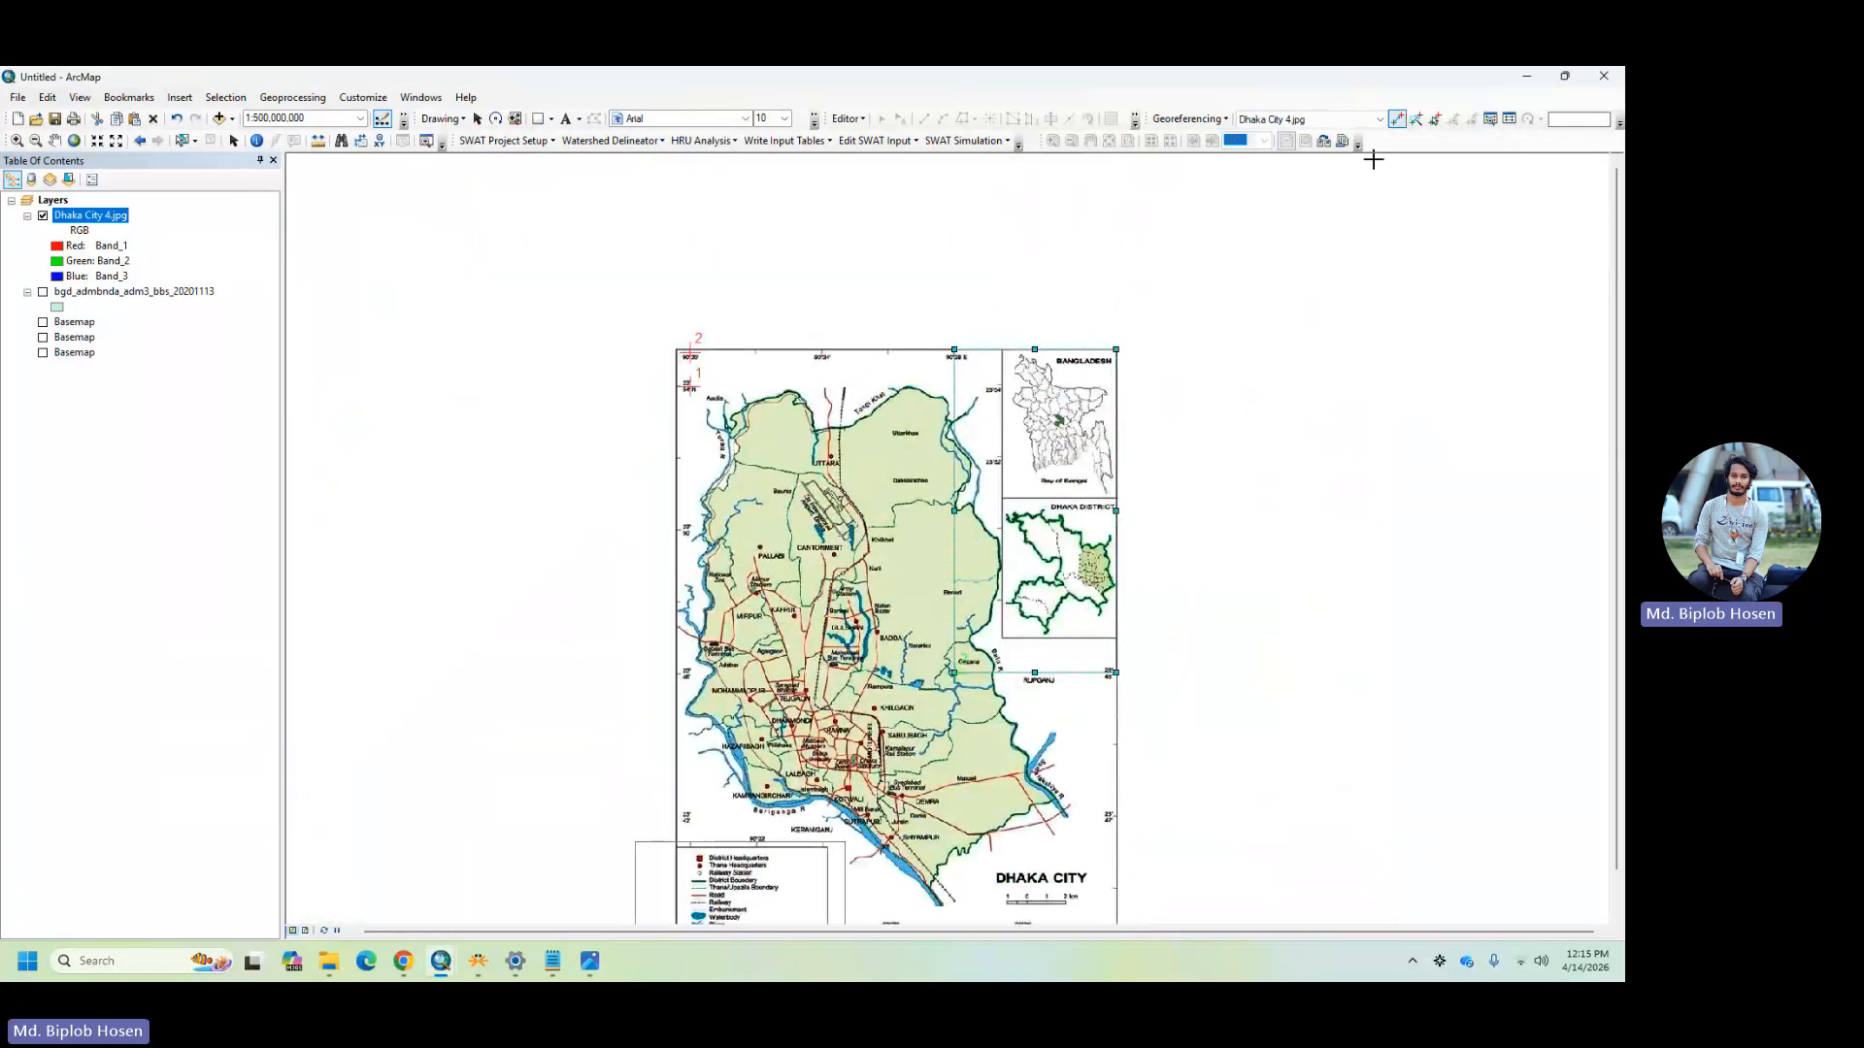
click(1509, 120)
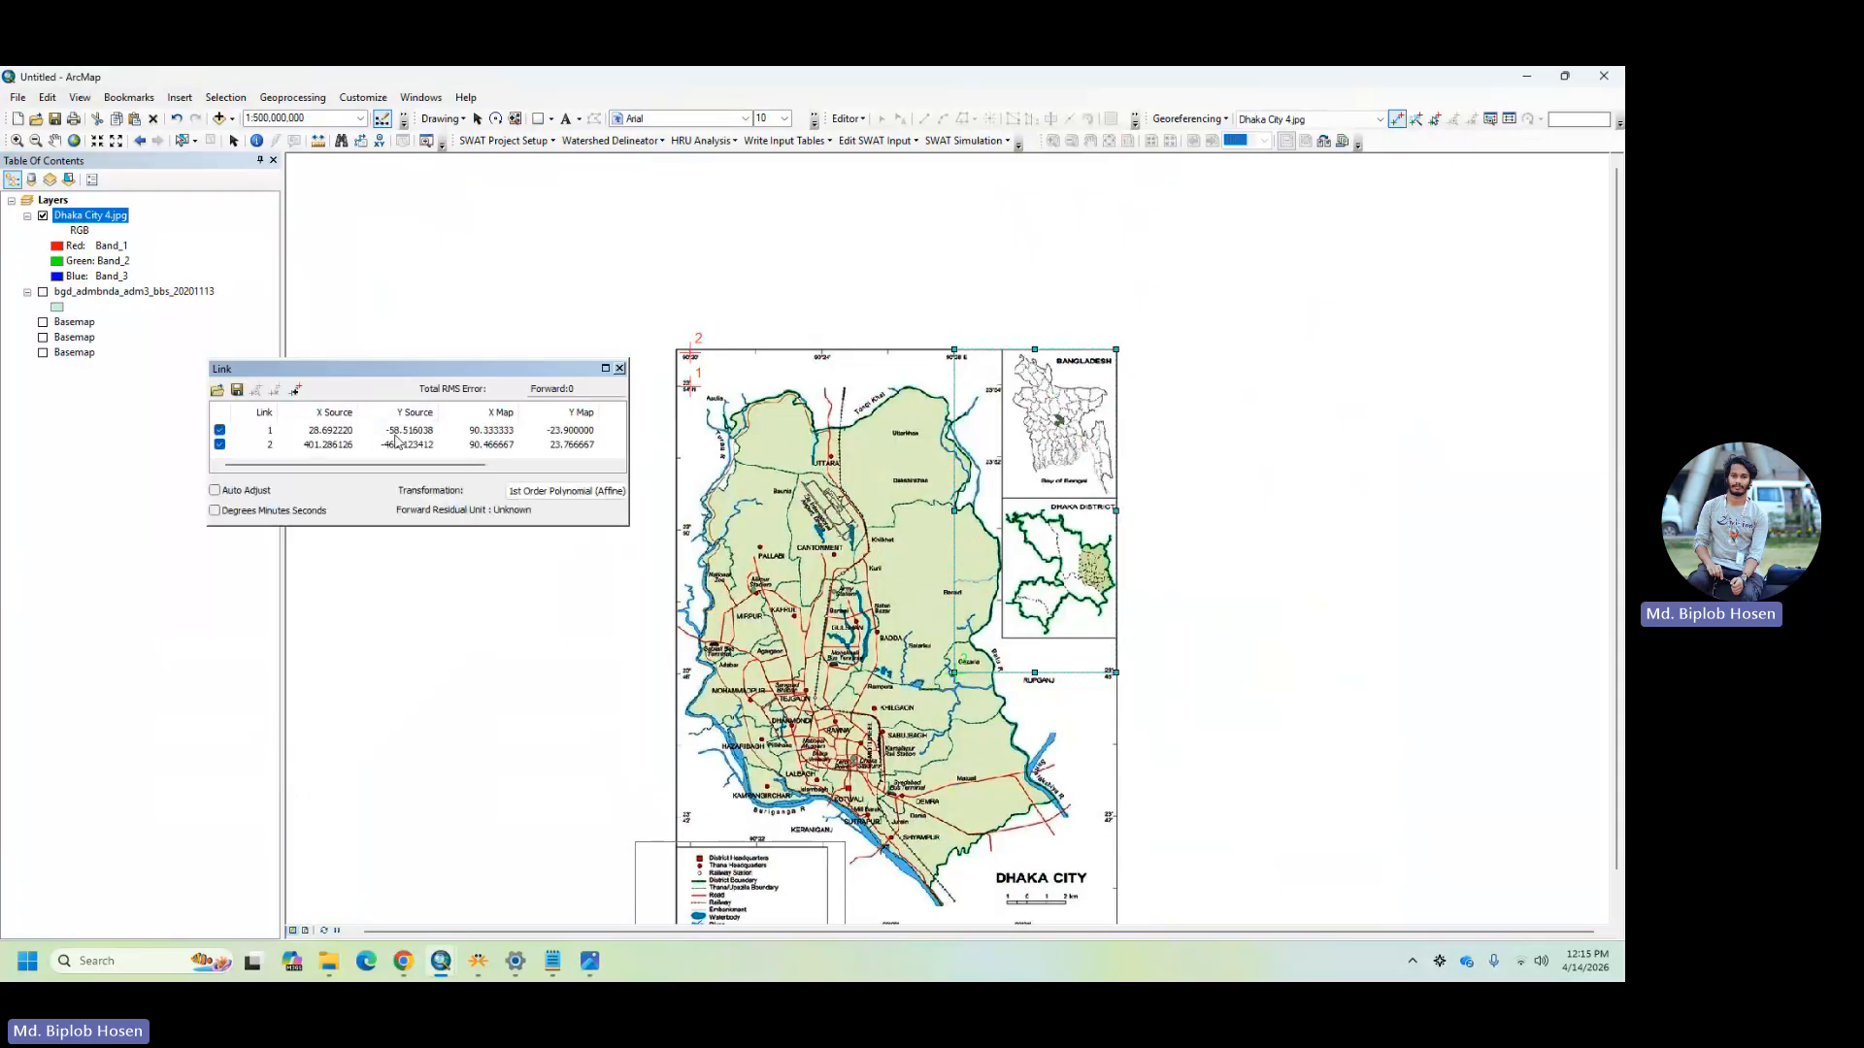
click(440, 433)
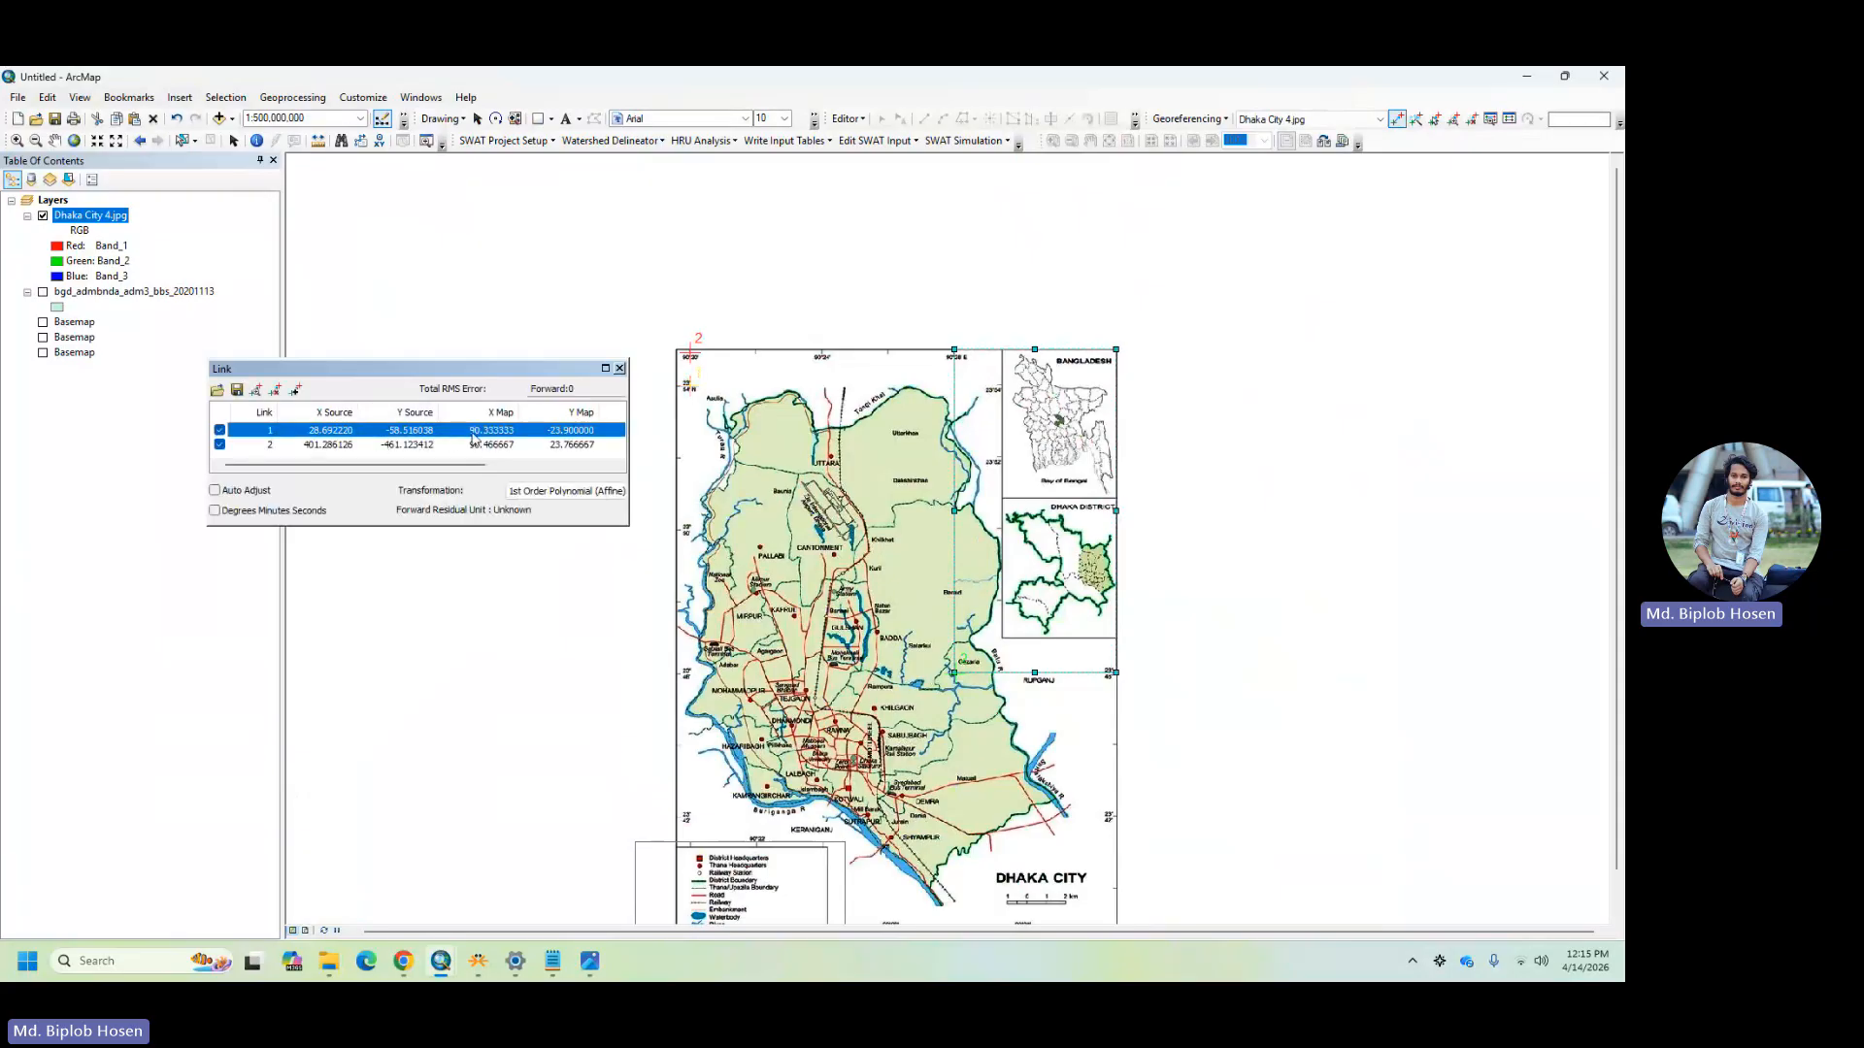
click(390, 433)
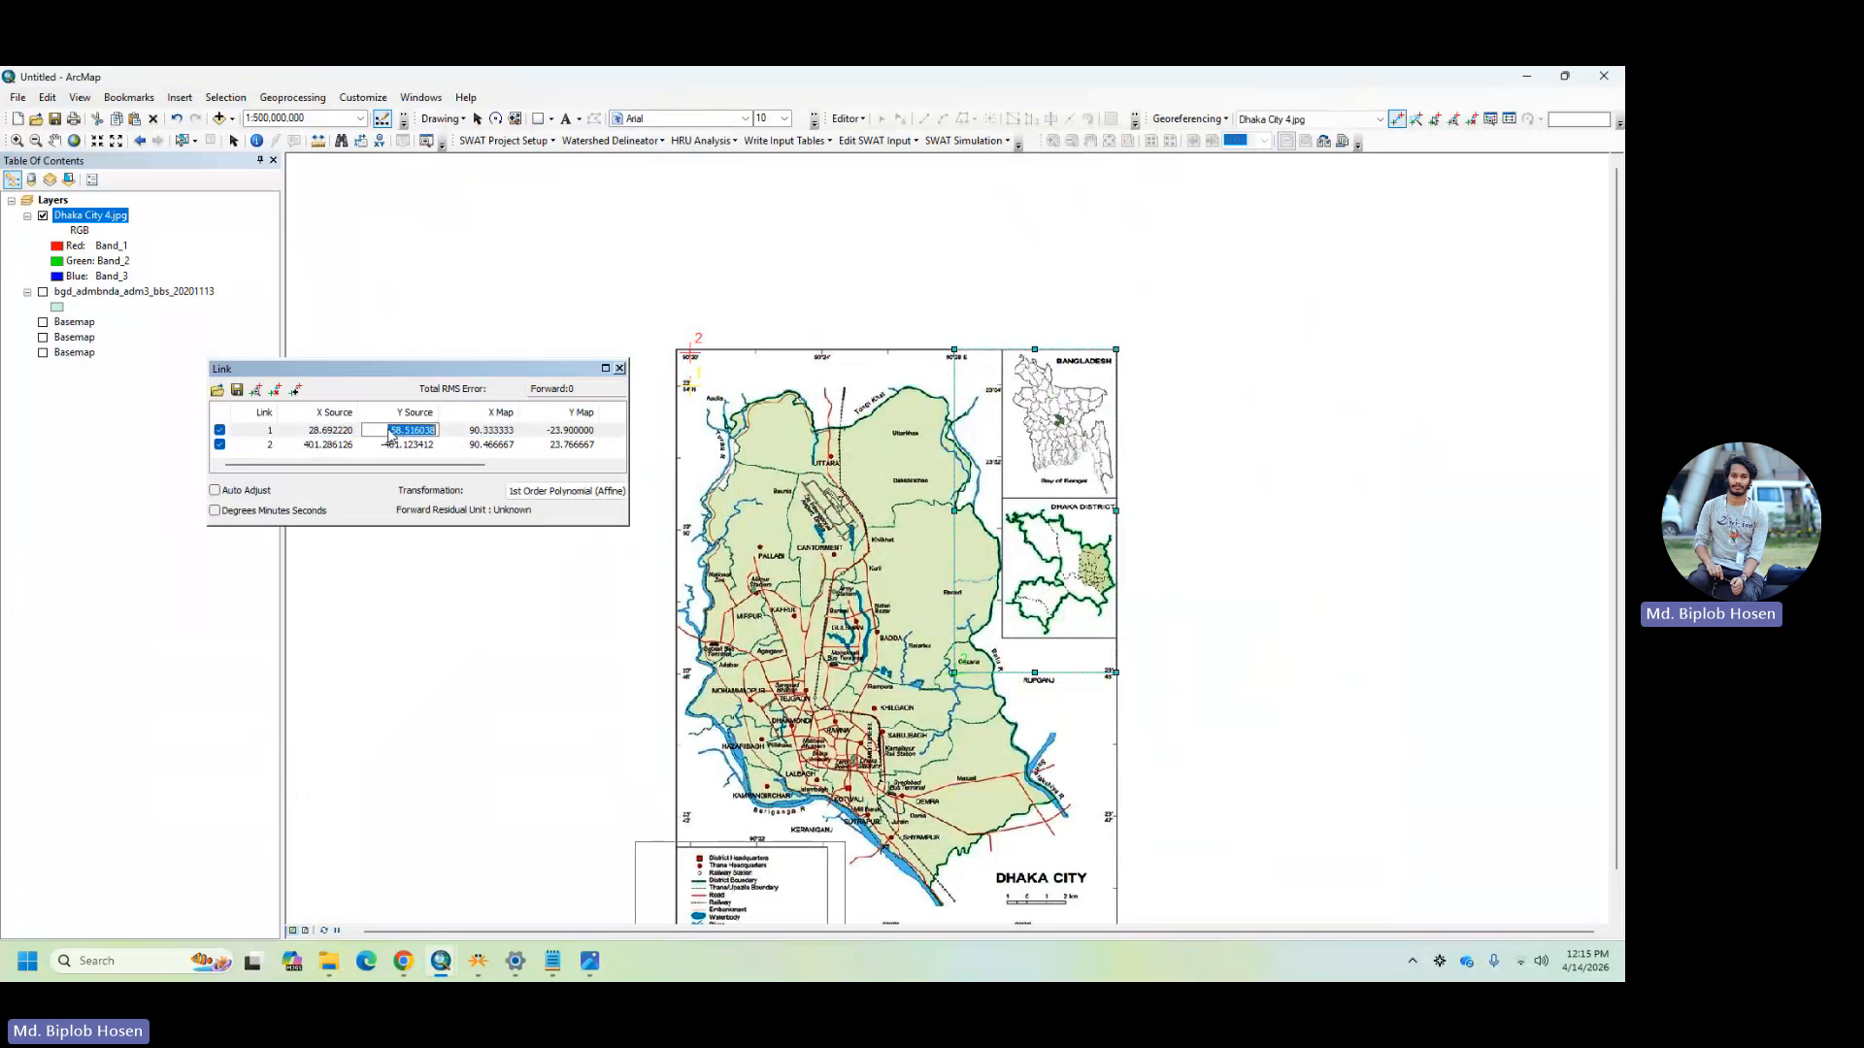
click(357, 433)
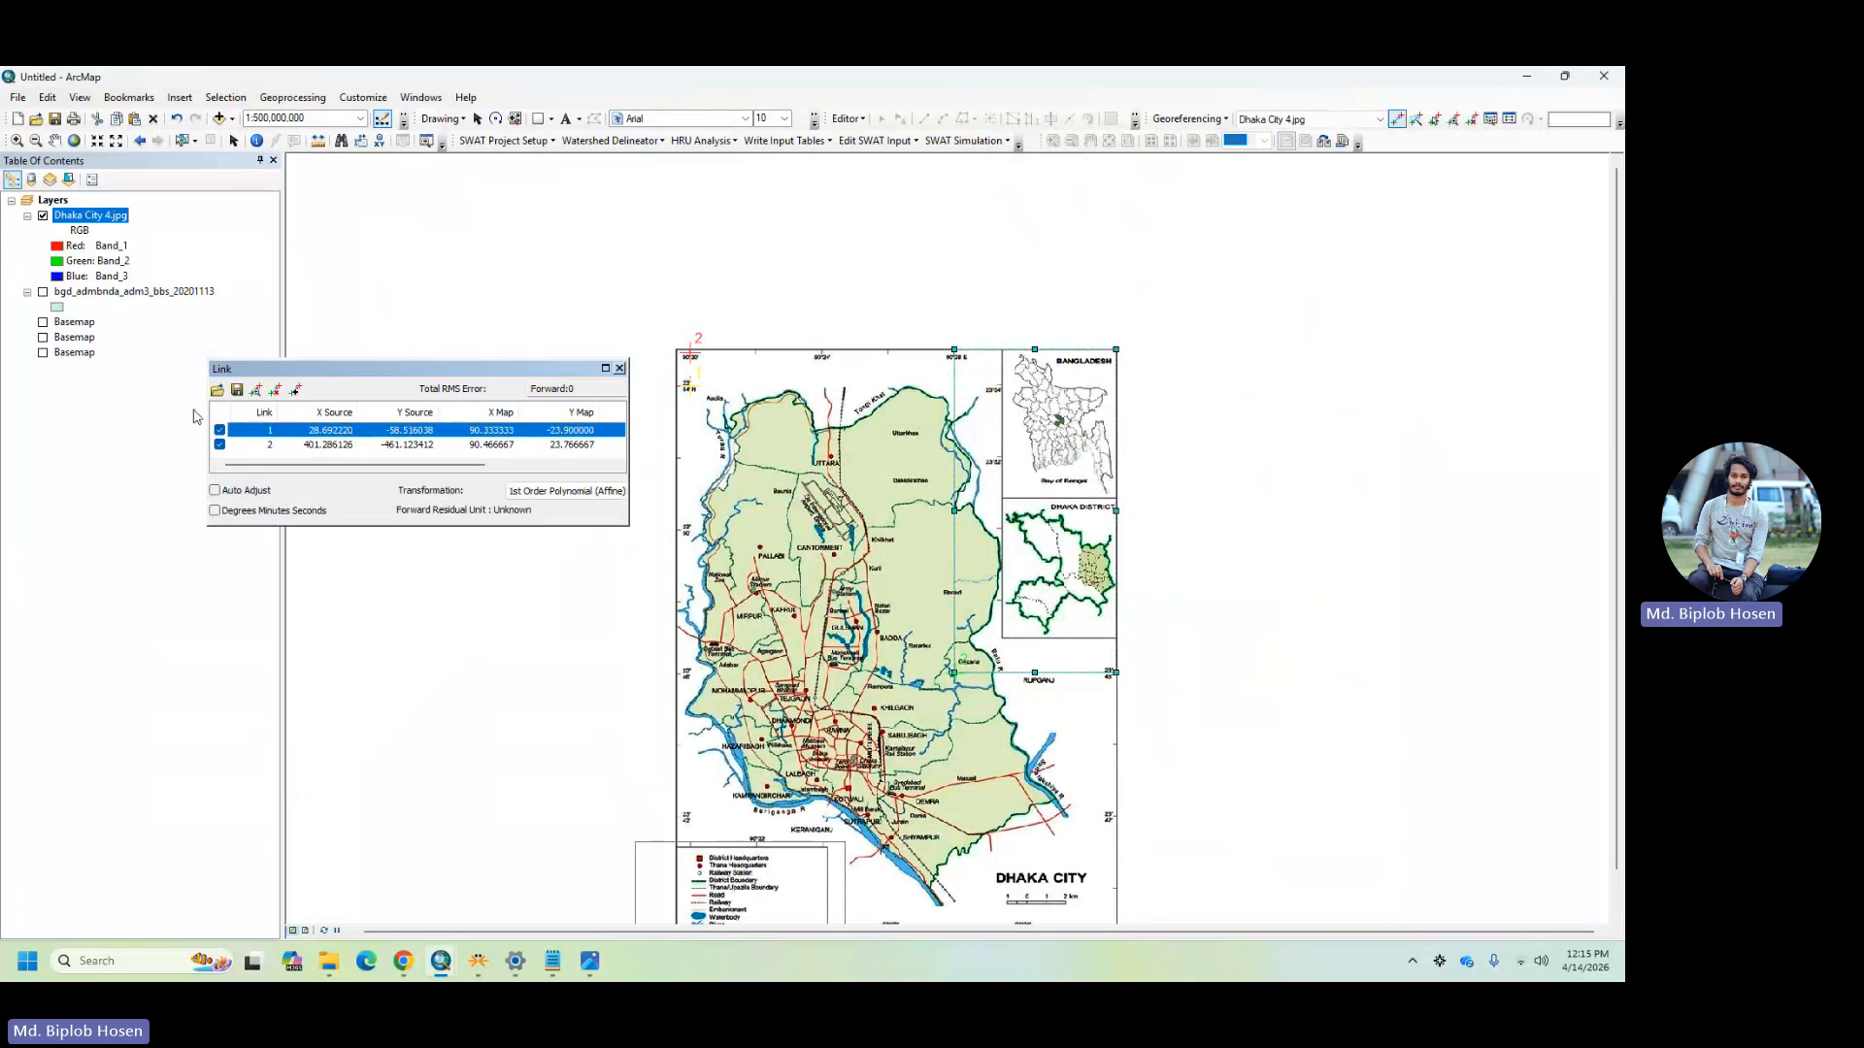
click(276, 398)
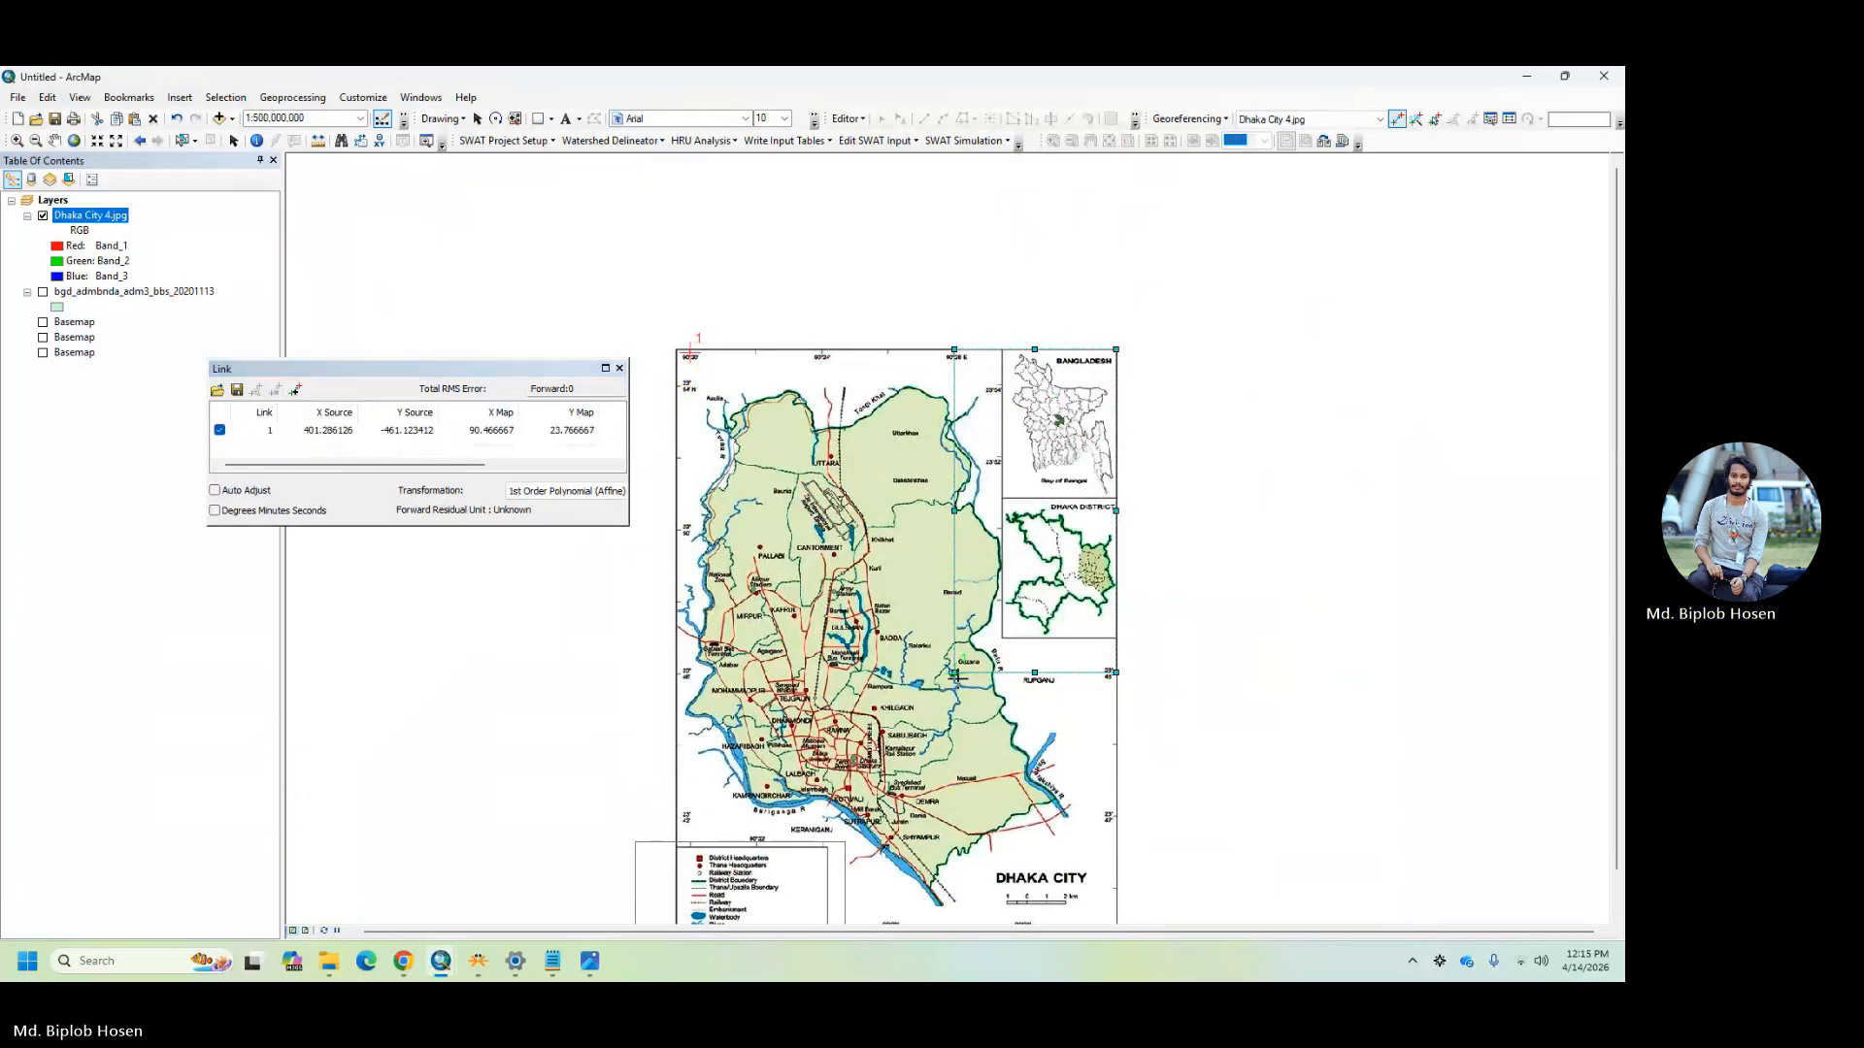
- Move the rectangle to the map frame's upper-left corner and resize it to the 90°20' and 23°54' N ticks
click(618, 369)
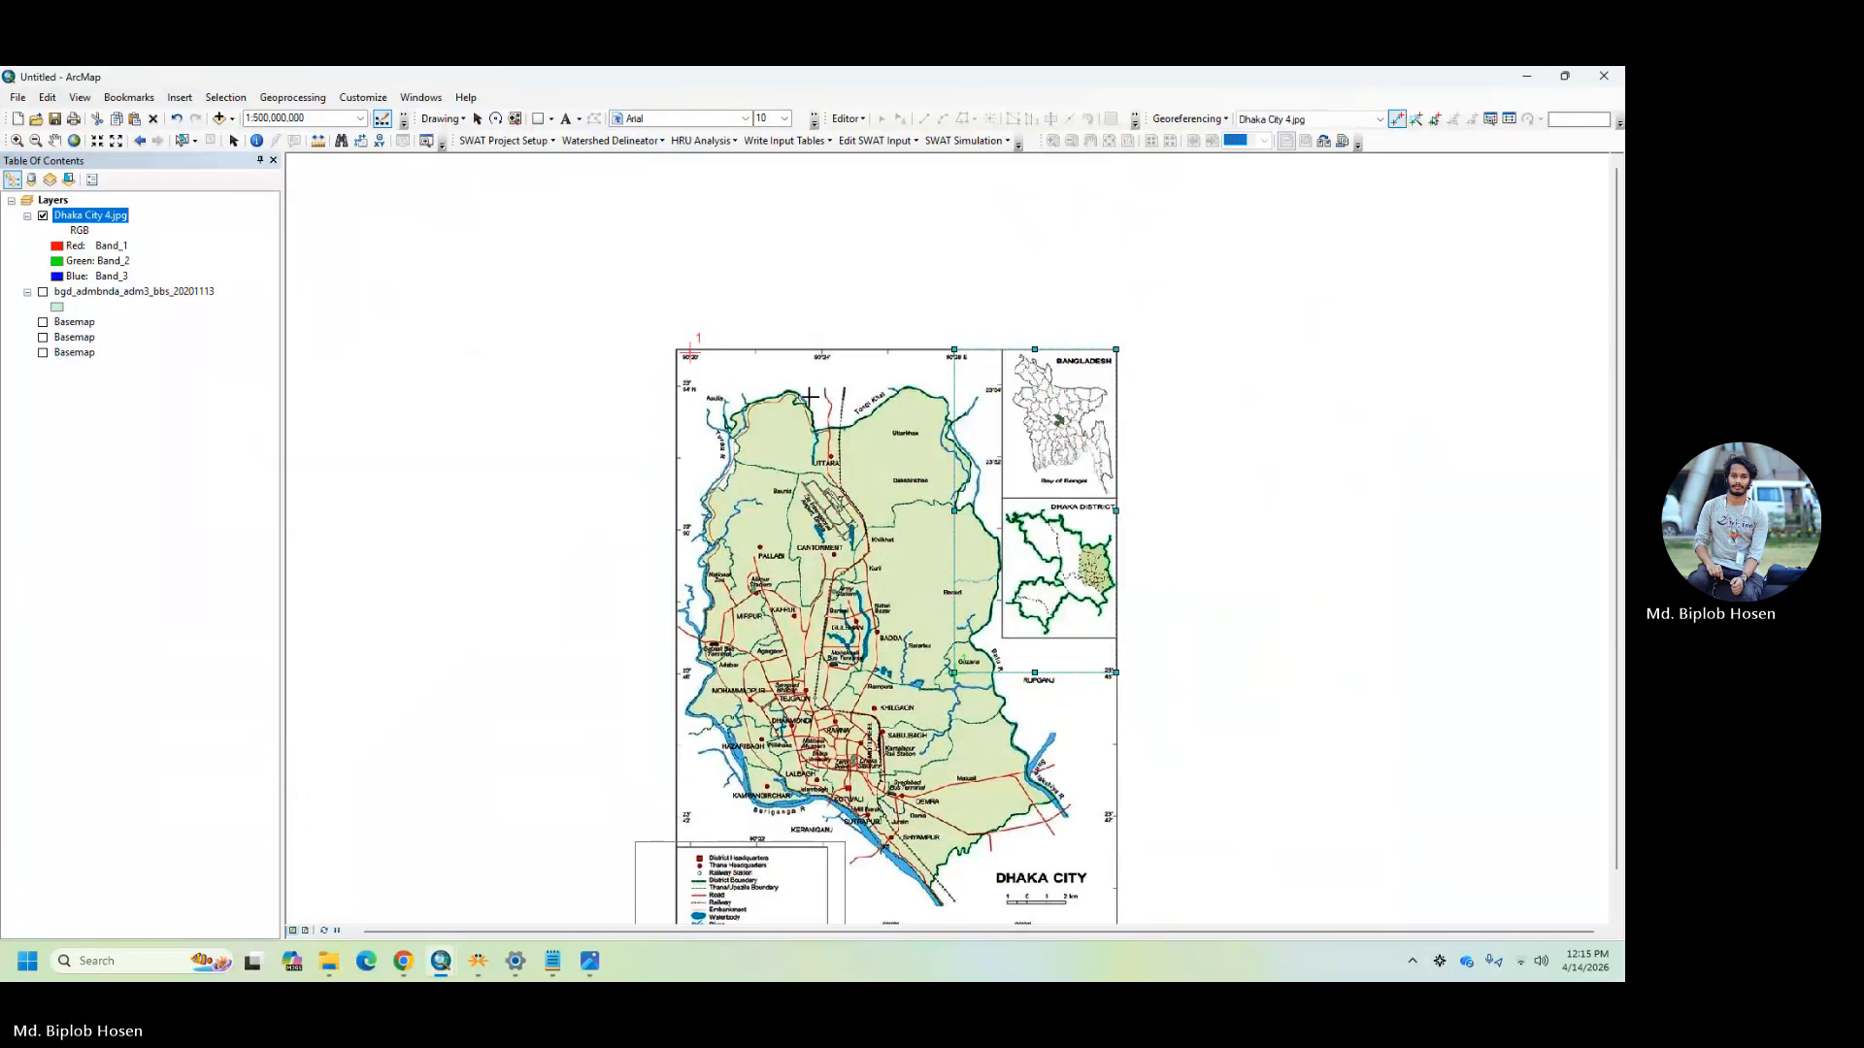
click(233, 140)
drag(963, 517, 683, 539)
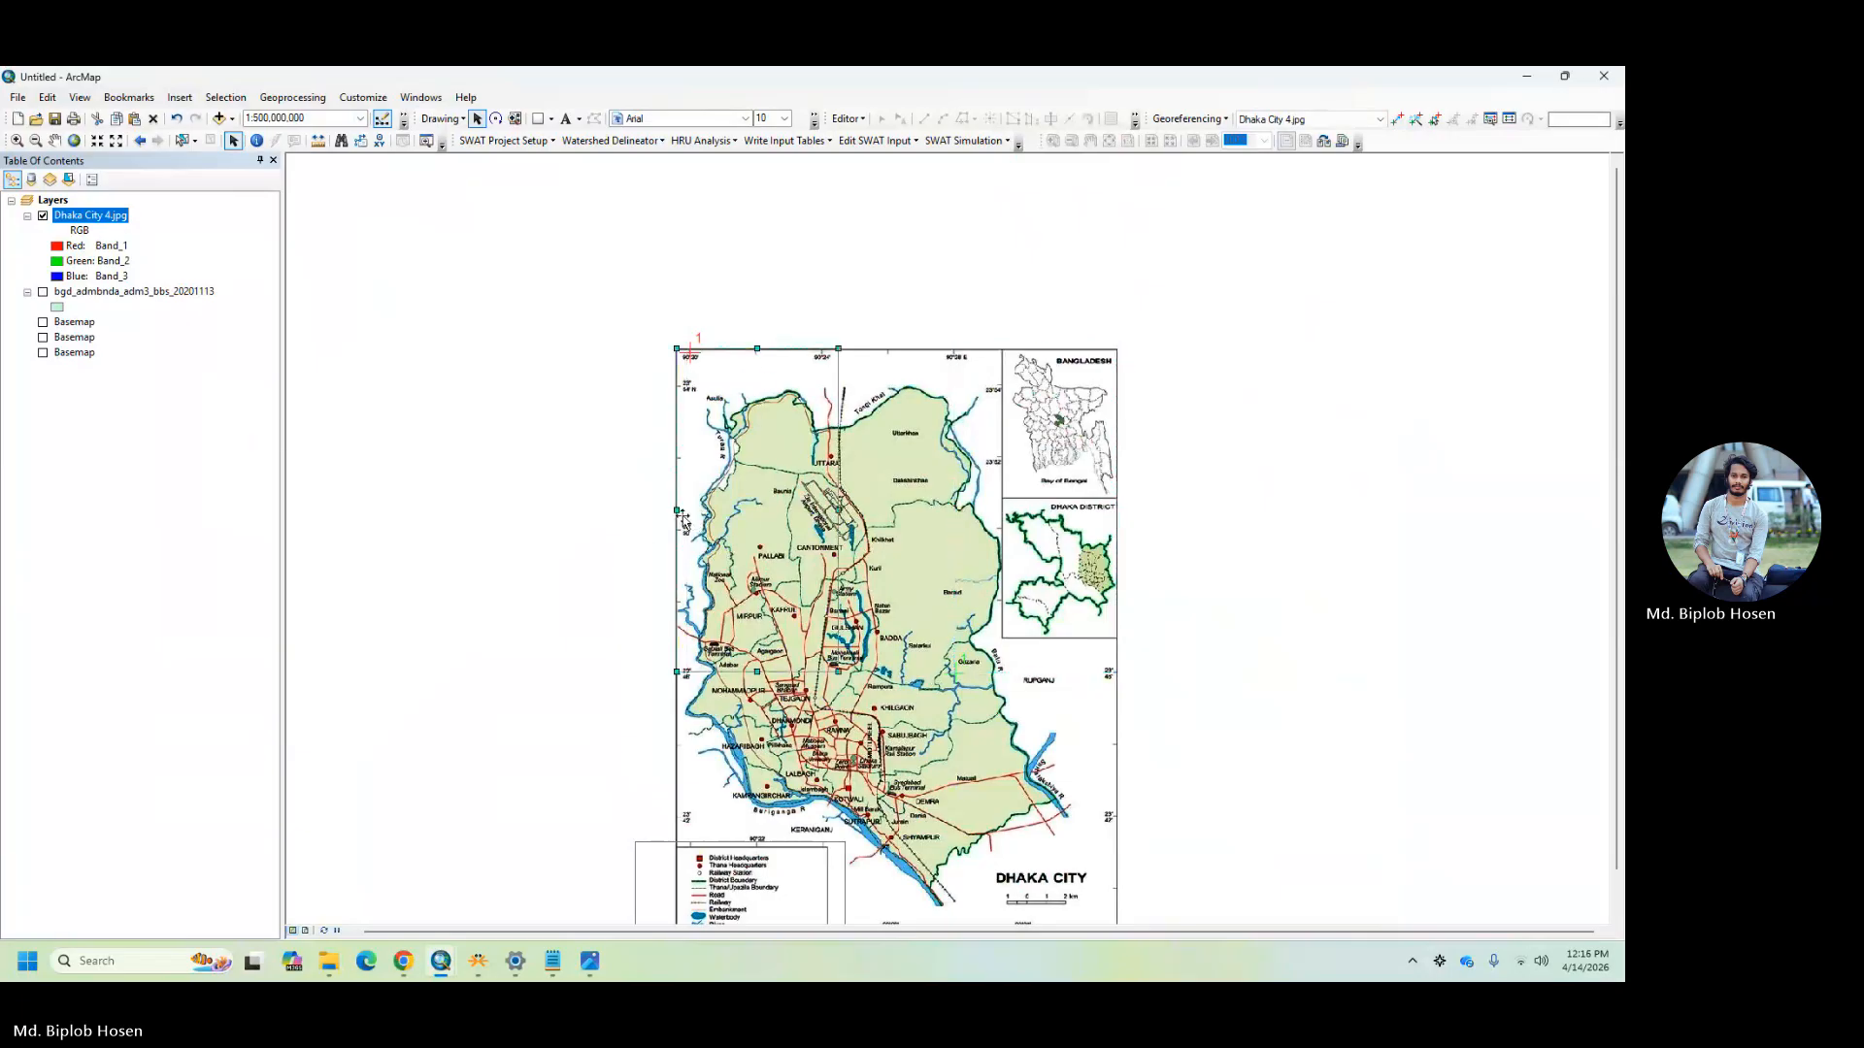
click(695, 387)
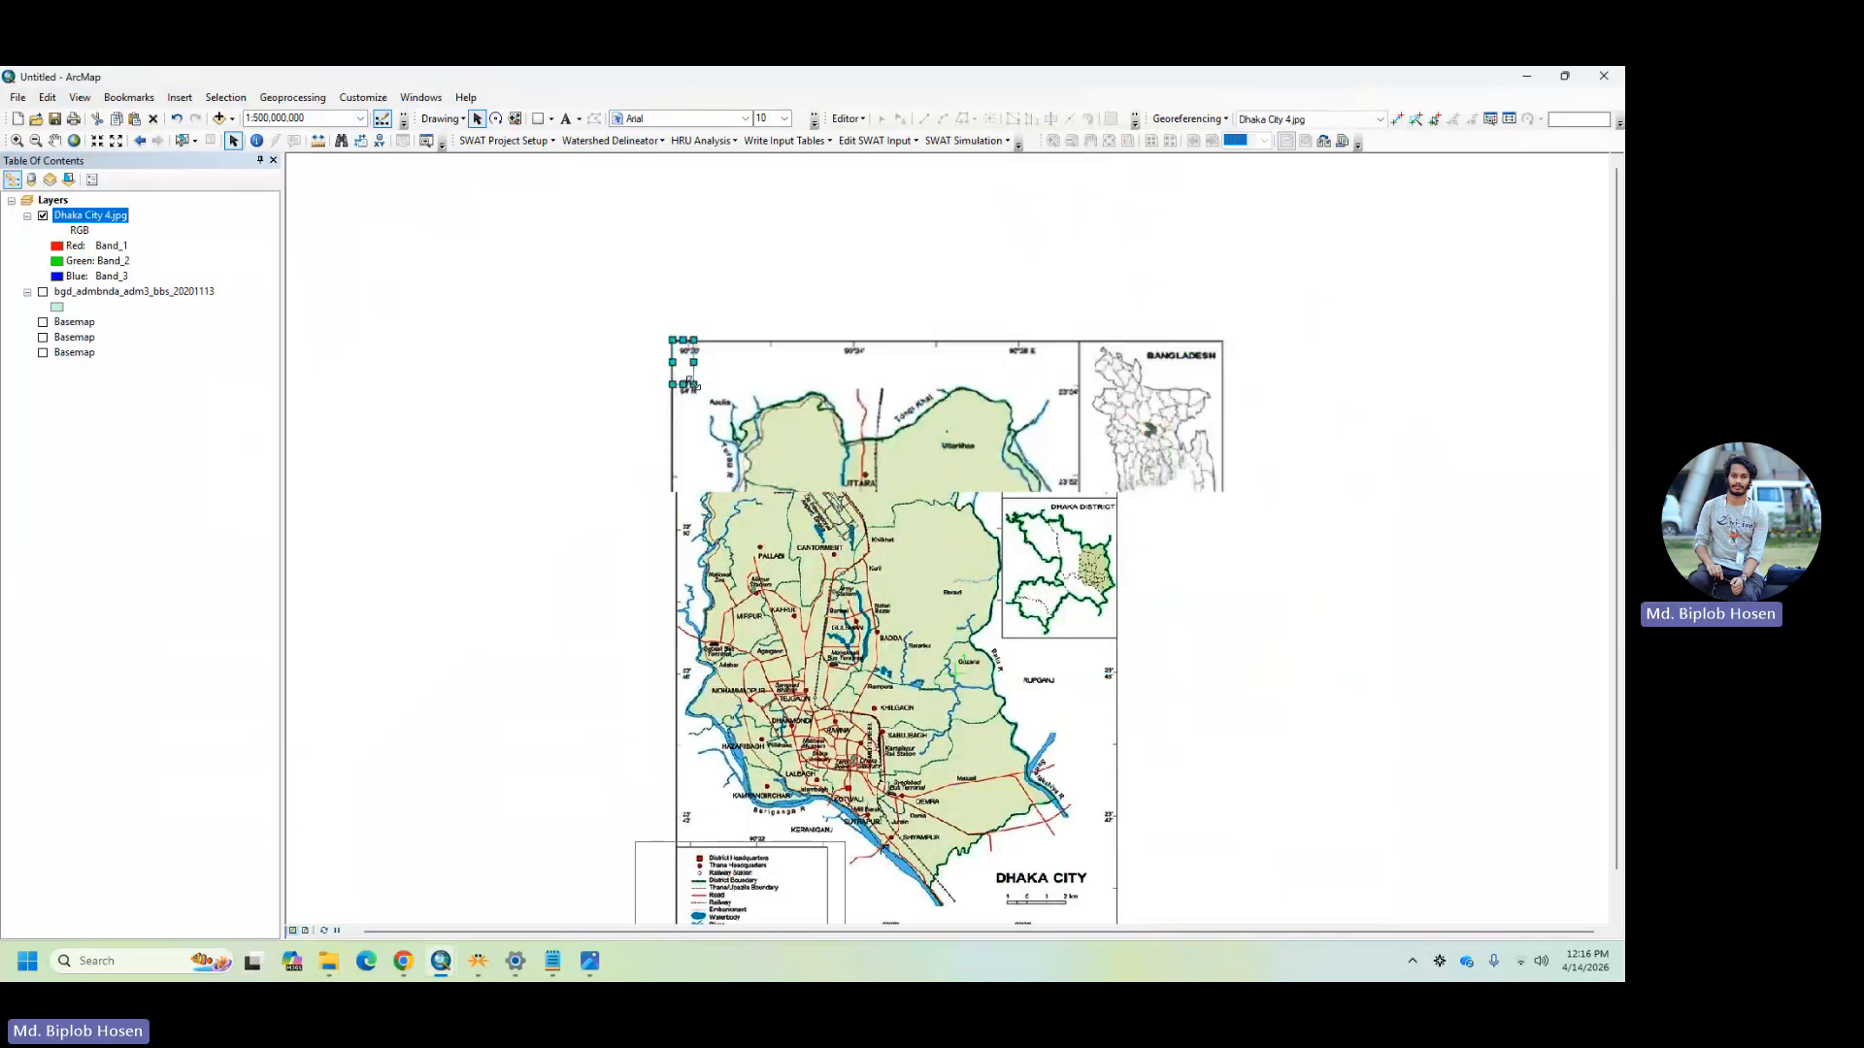
scroll(690, 384, down, 5)
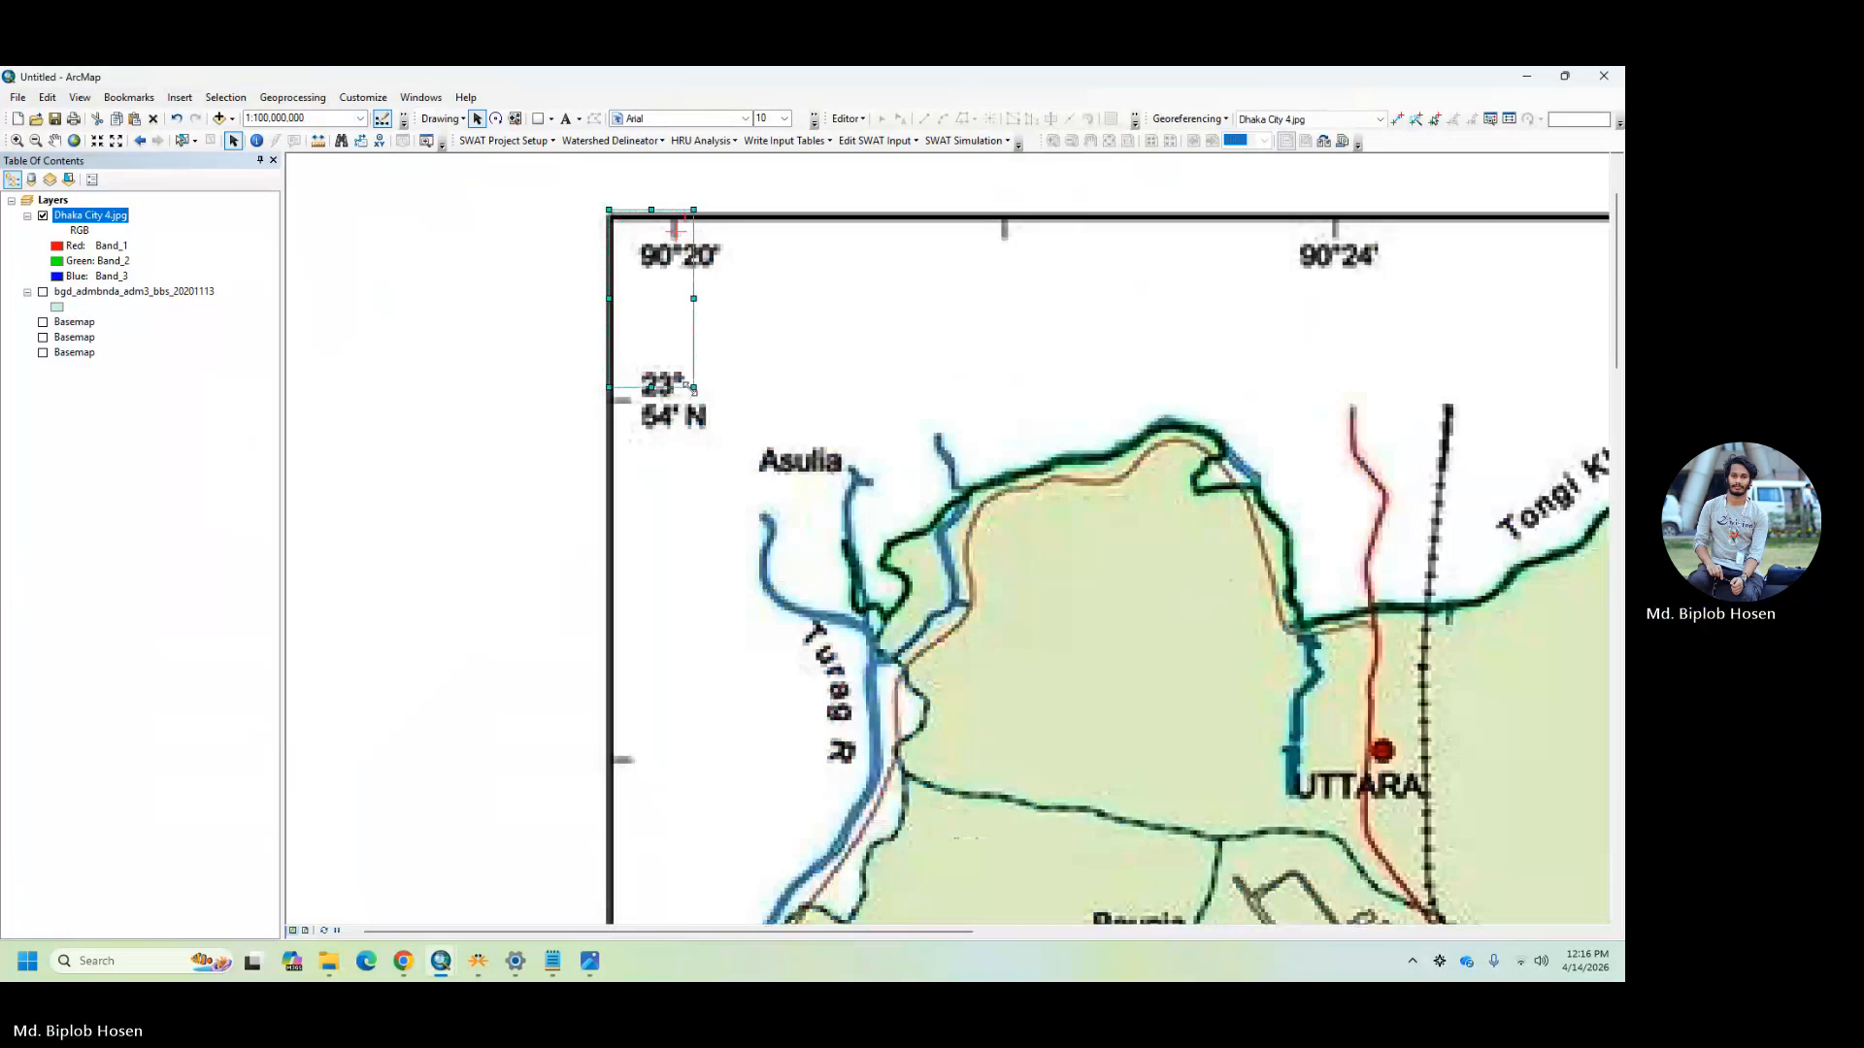
- Add a control point at the rectangle's lower-right corner with longitude 90° 20' 0" E and latitude 23° 54' 0" N
click(1397, 118)
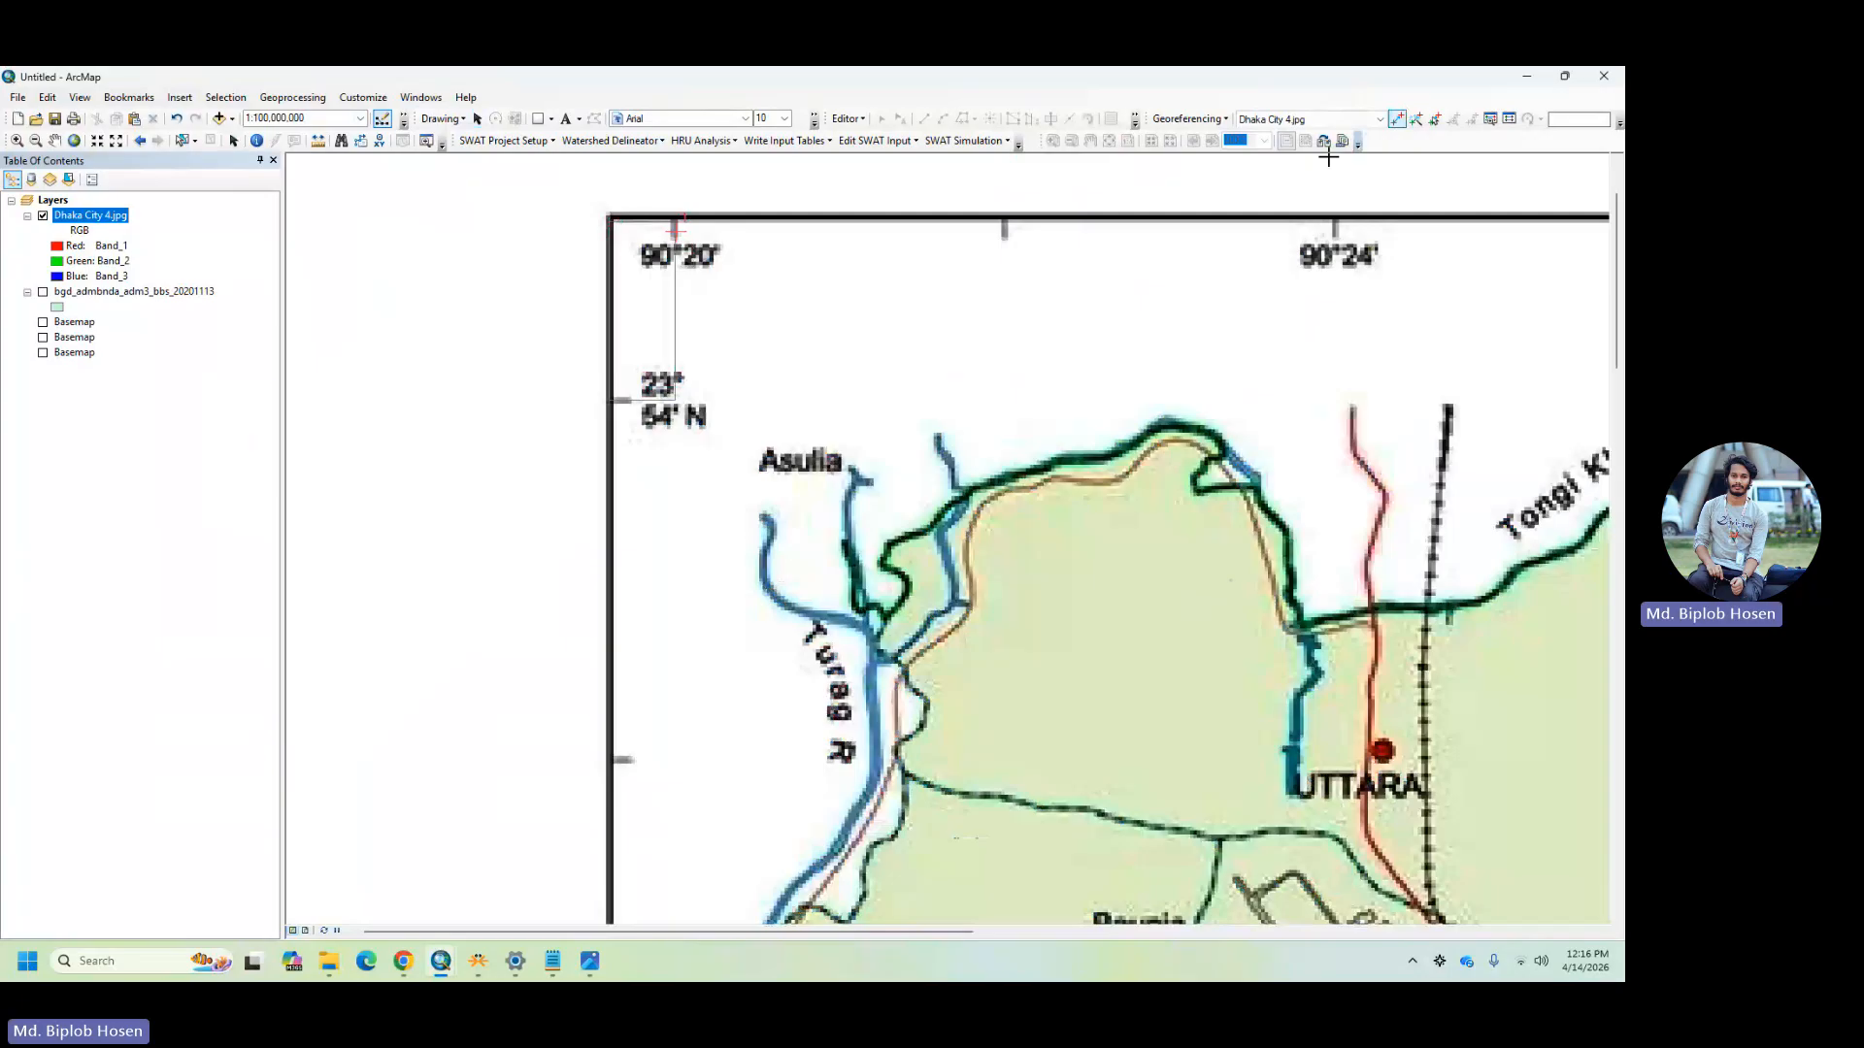
click(680, 388)
right_click(681, 387)
click(749, 439)
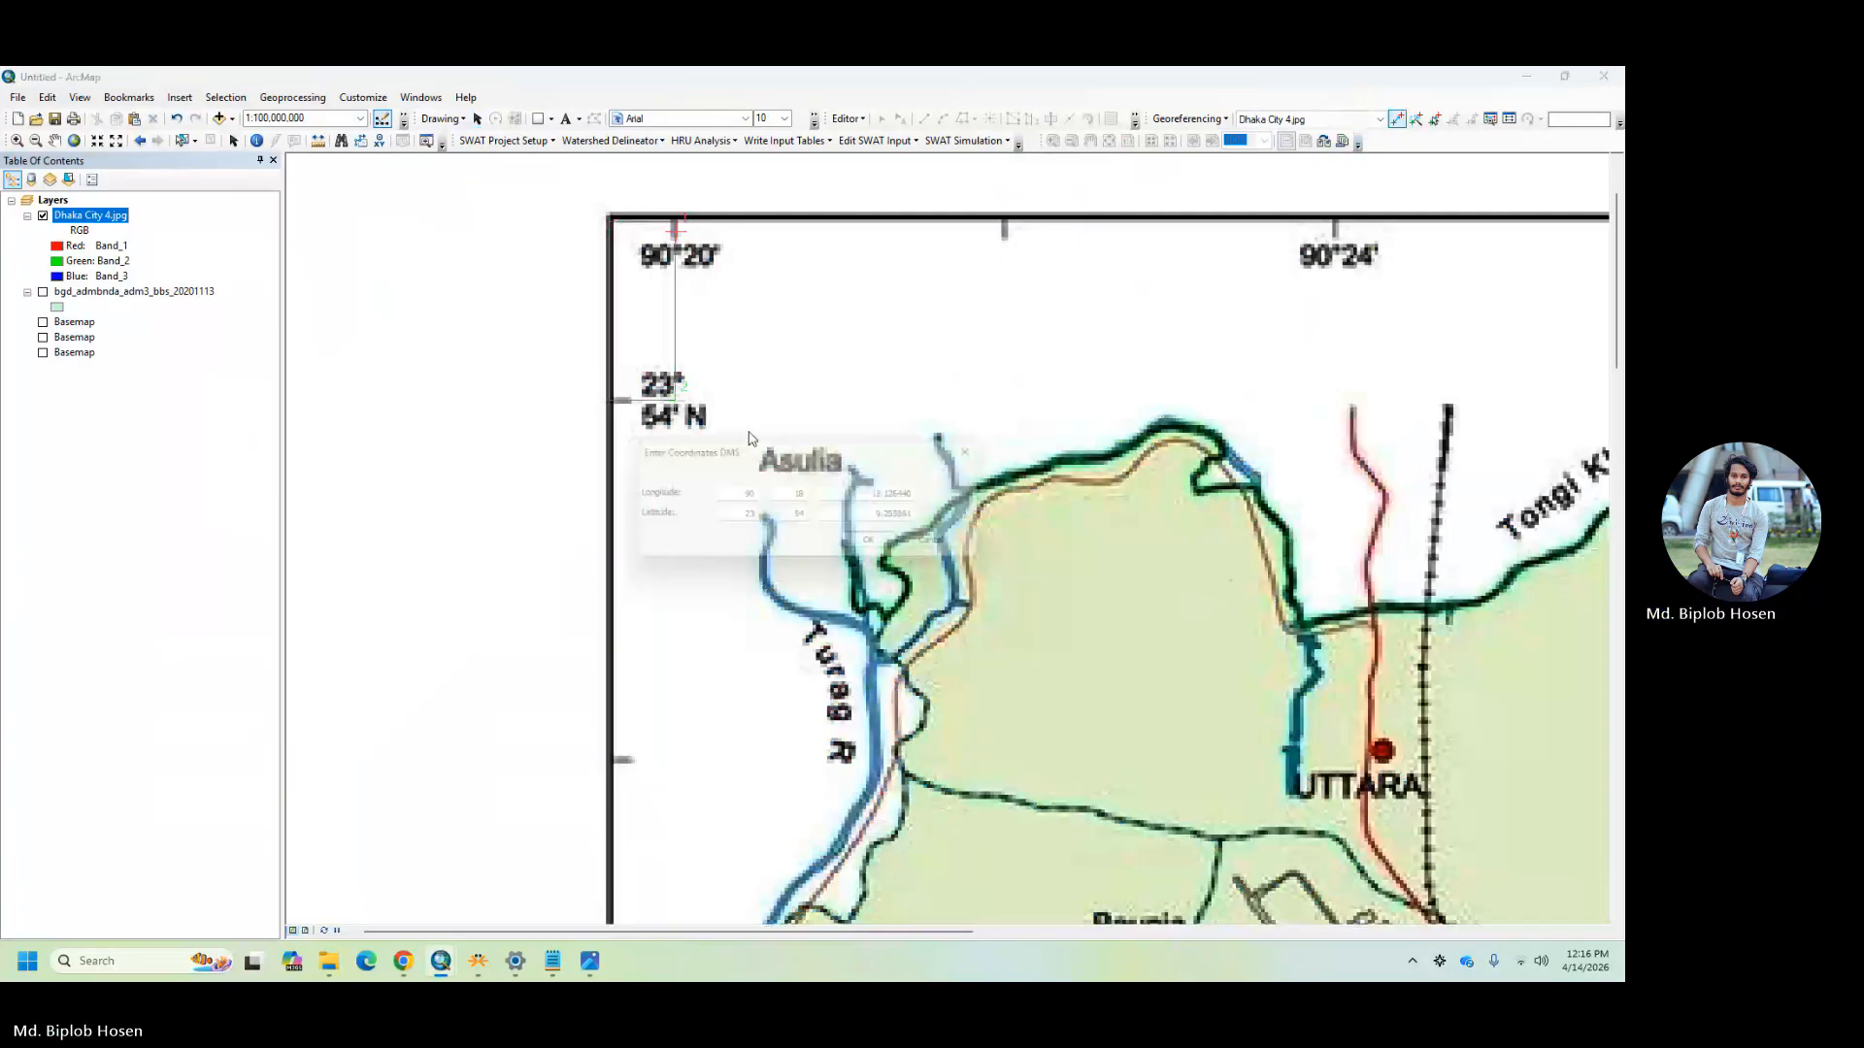
click(953, 543)
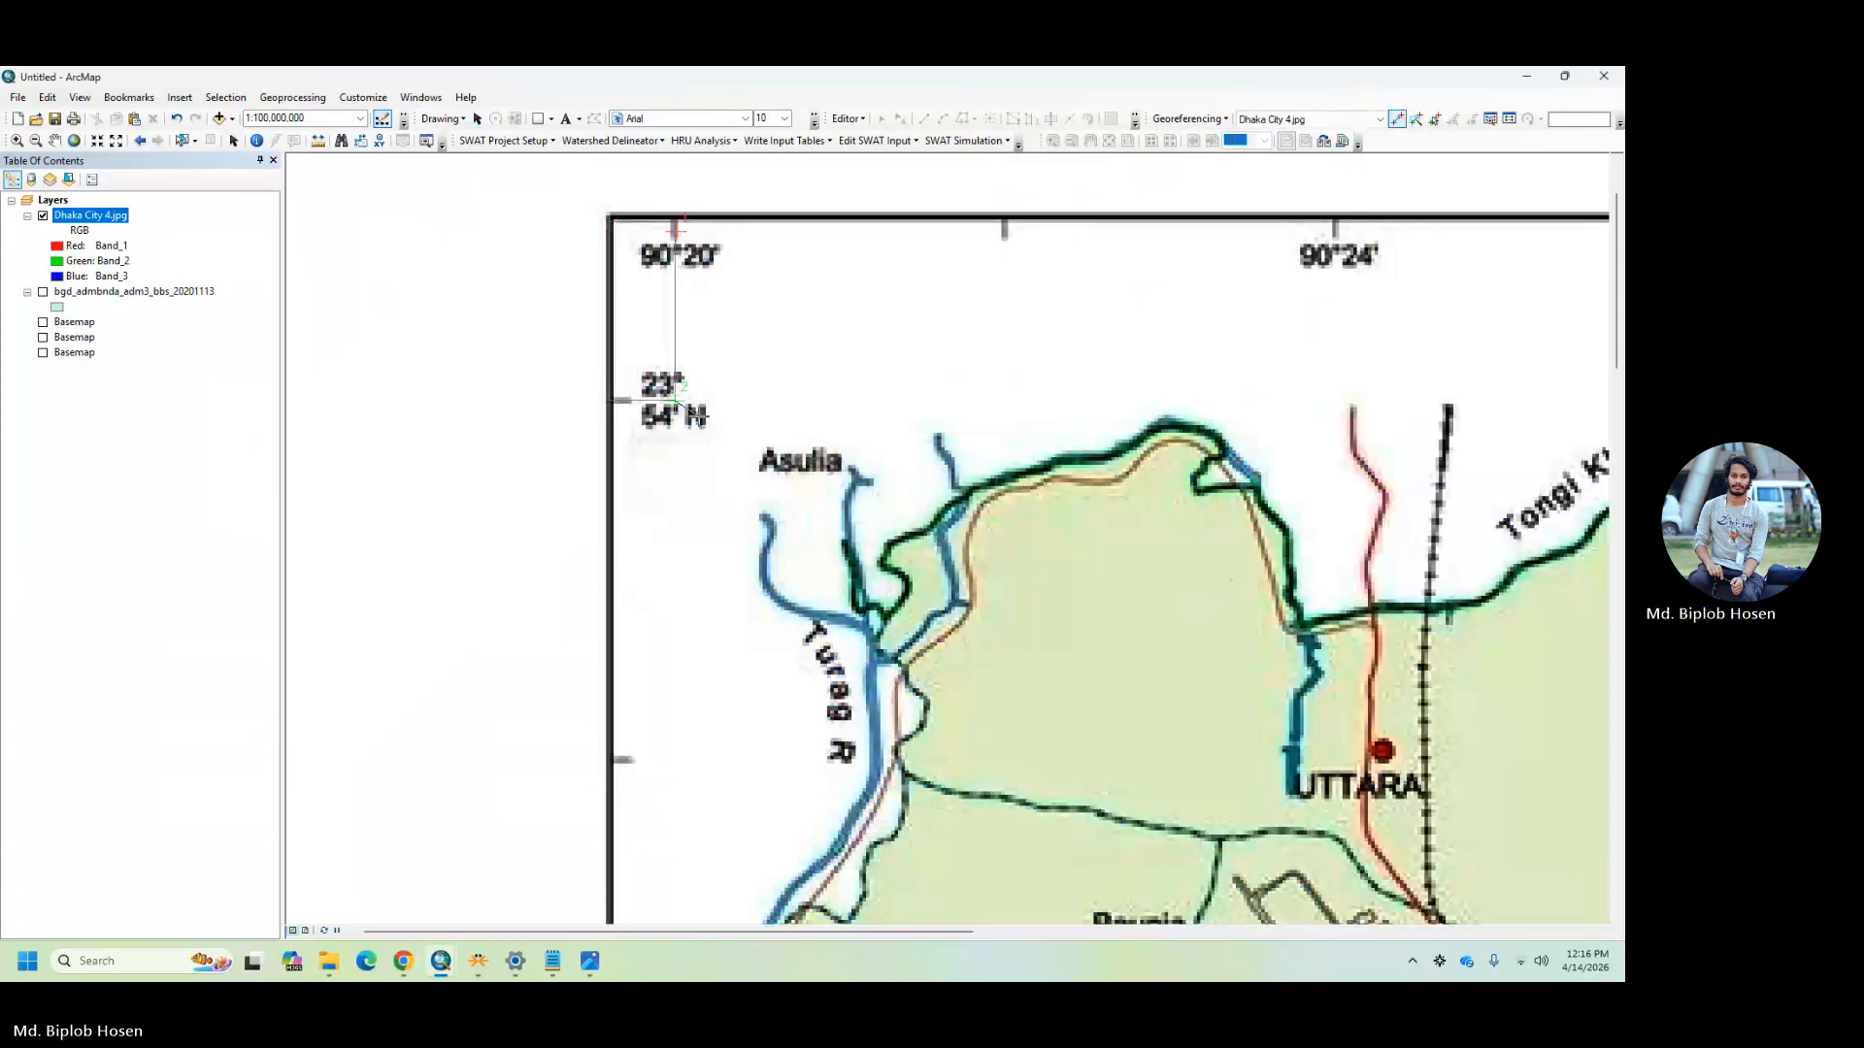
right_click(701, 419)
click(788, 447)
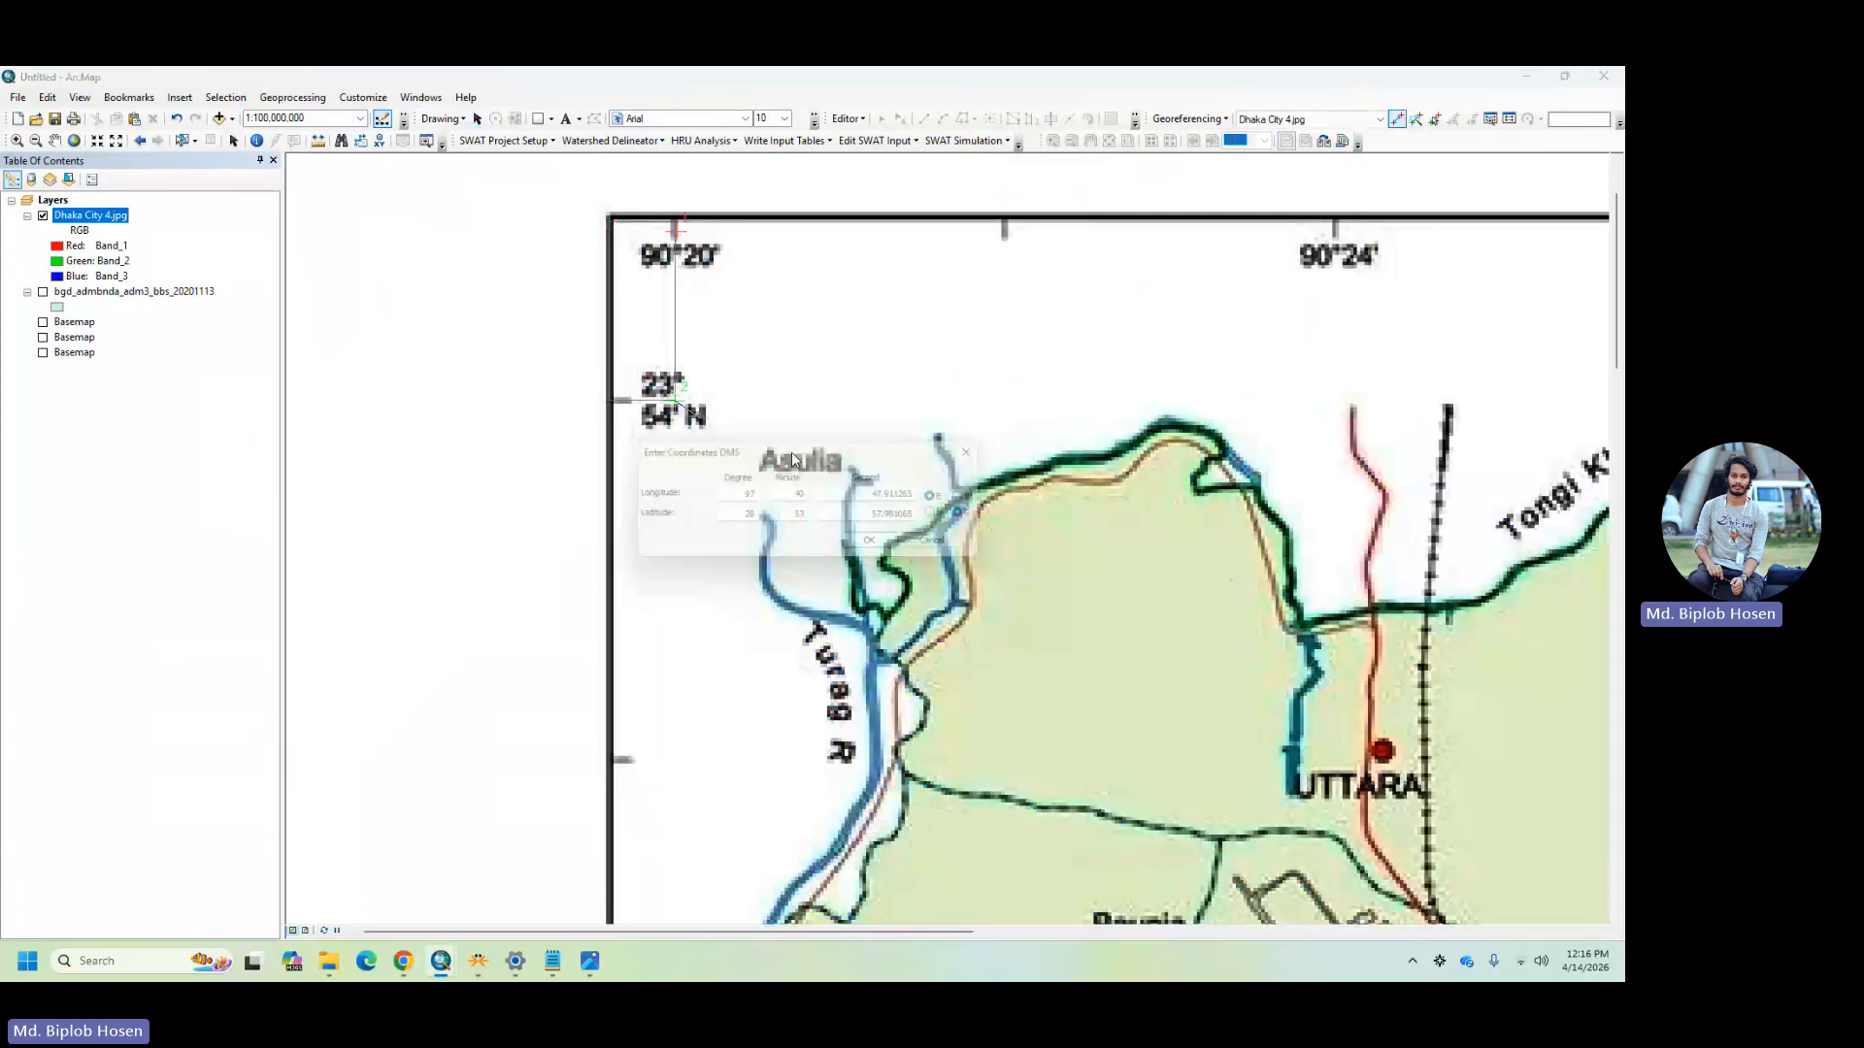
double_click(752, 496)
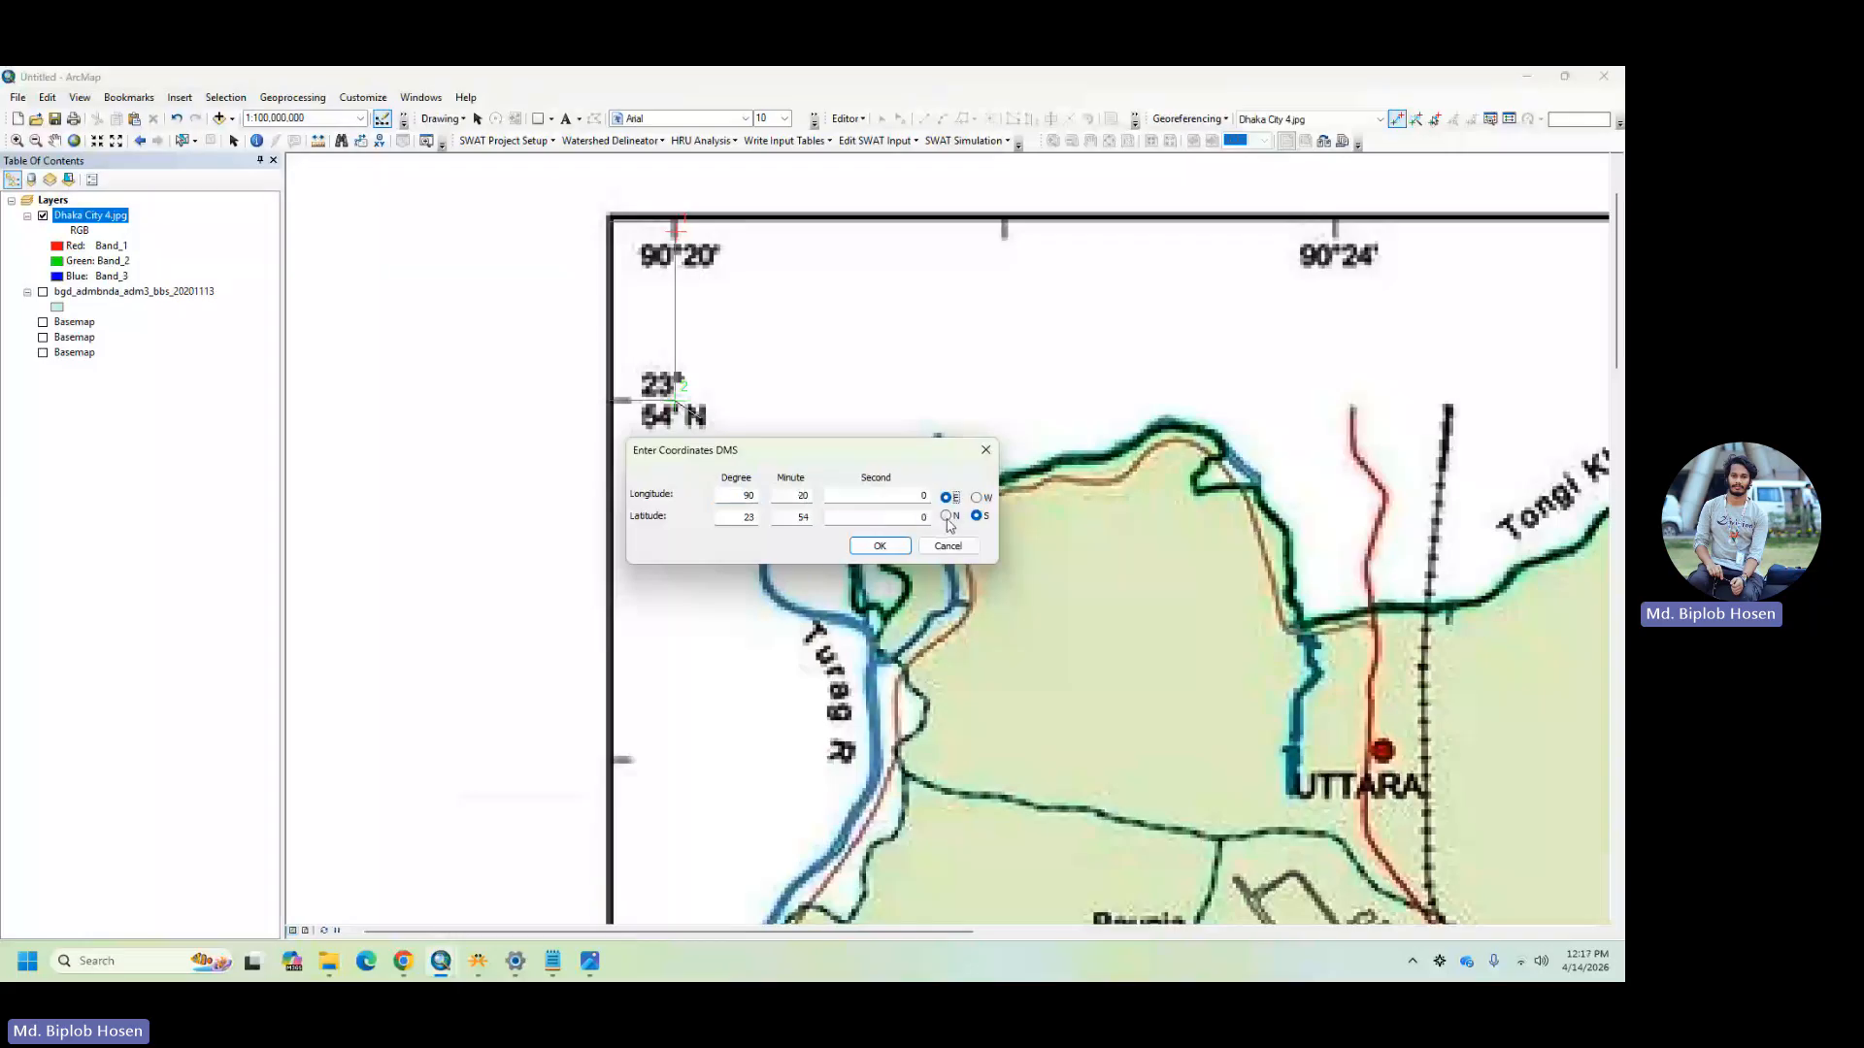
click(947, 516)
click(880, 548)
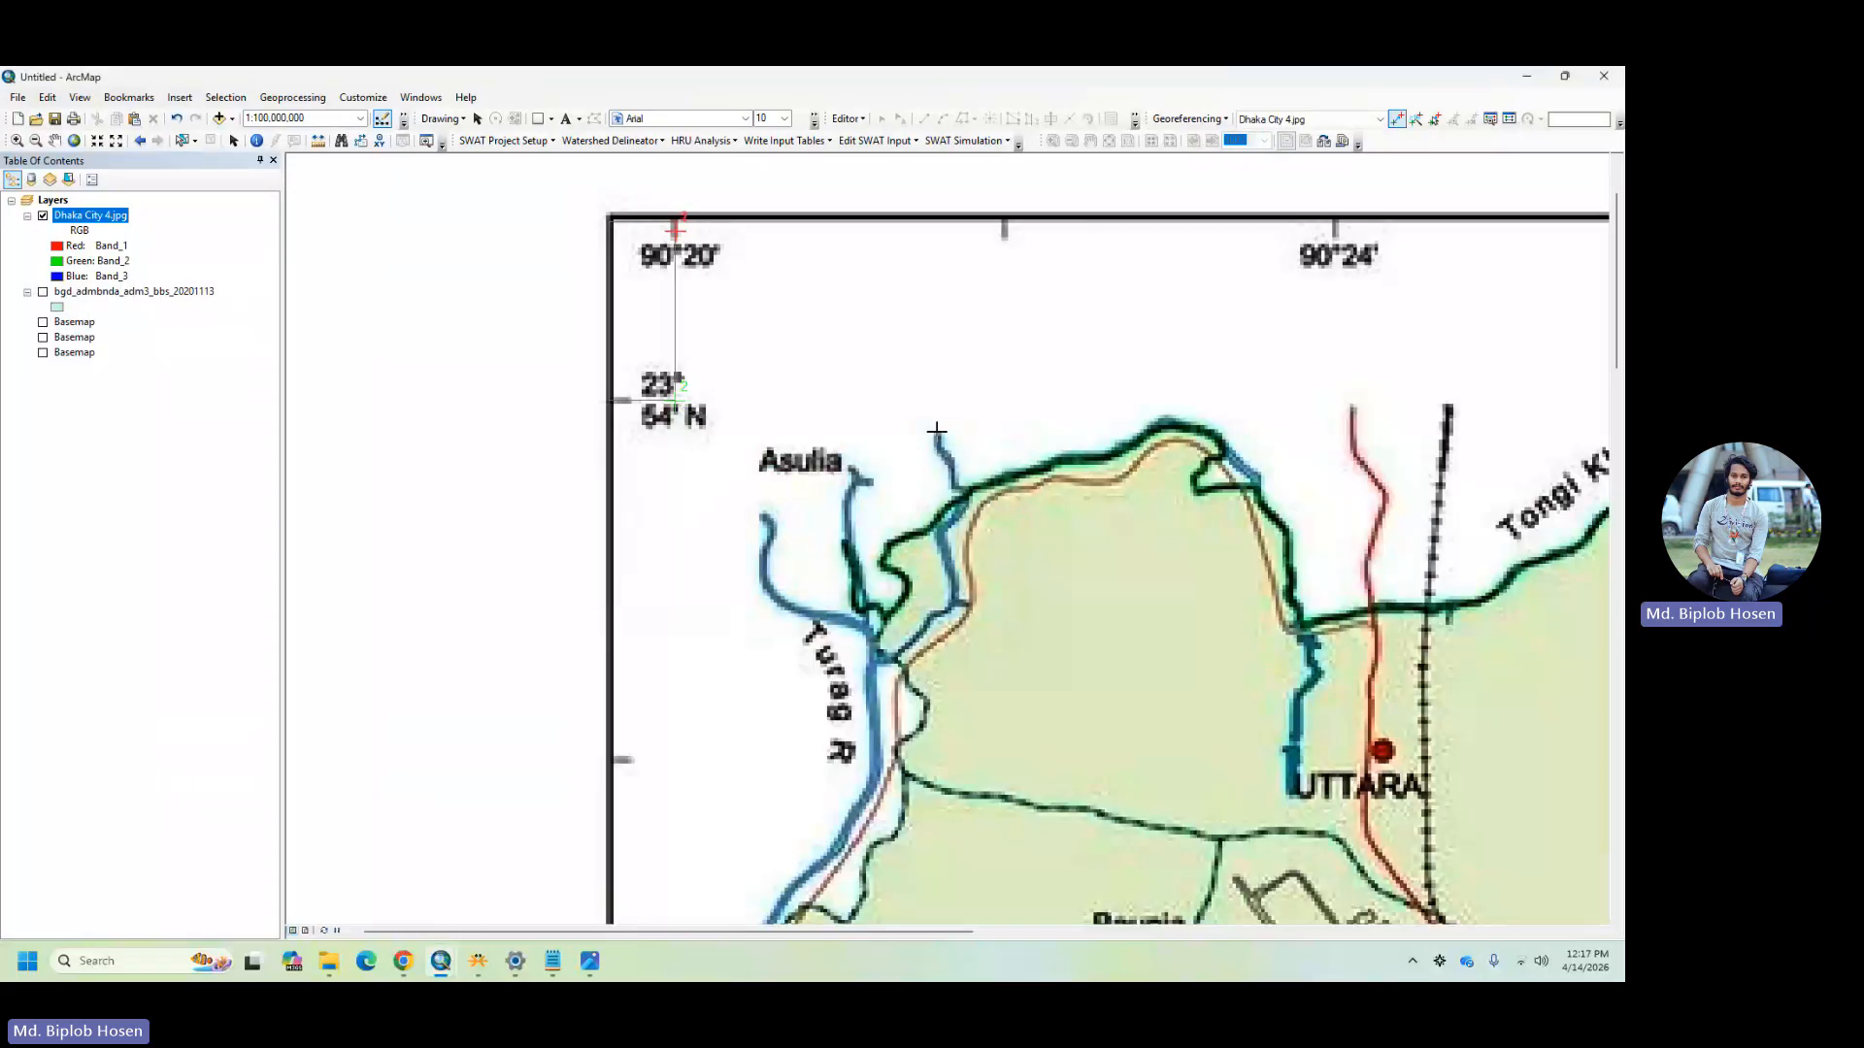
- Move the rectangle to the map frame's lower-left corner and resize it to the 90°26' and 23°42' ticks
scroll(833, 641, up, 2)
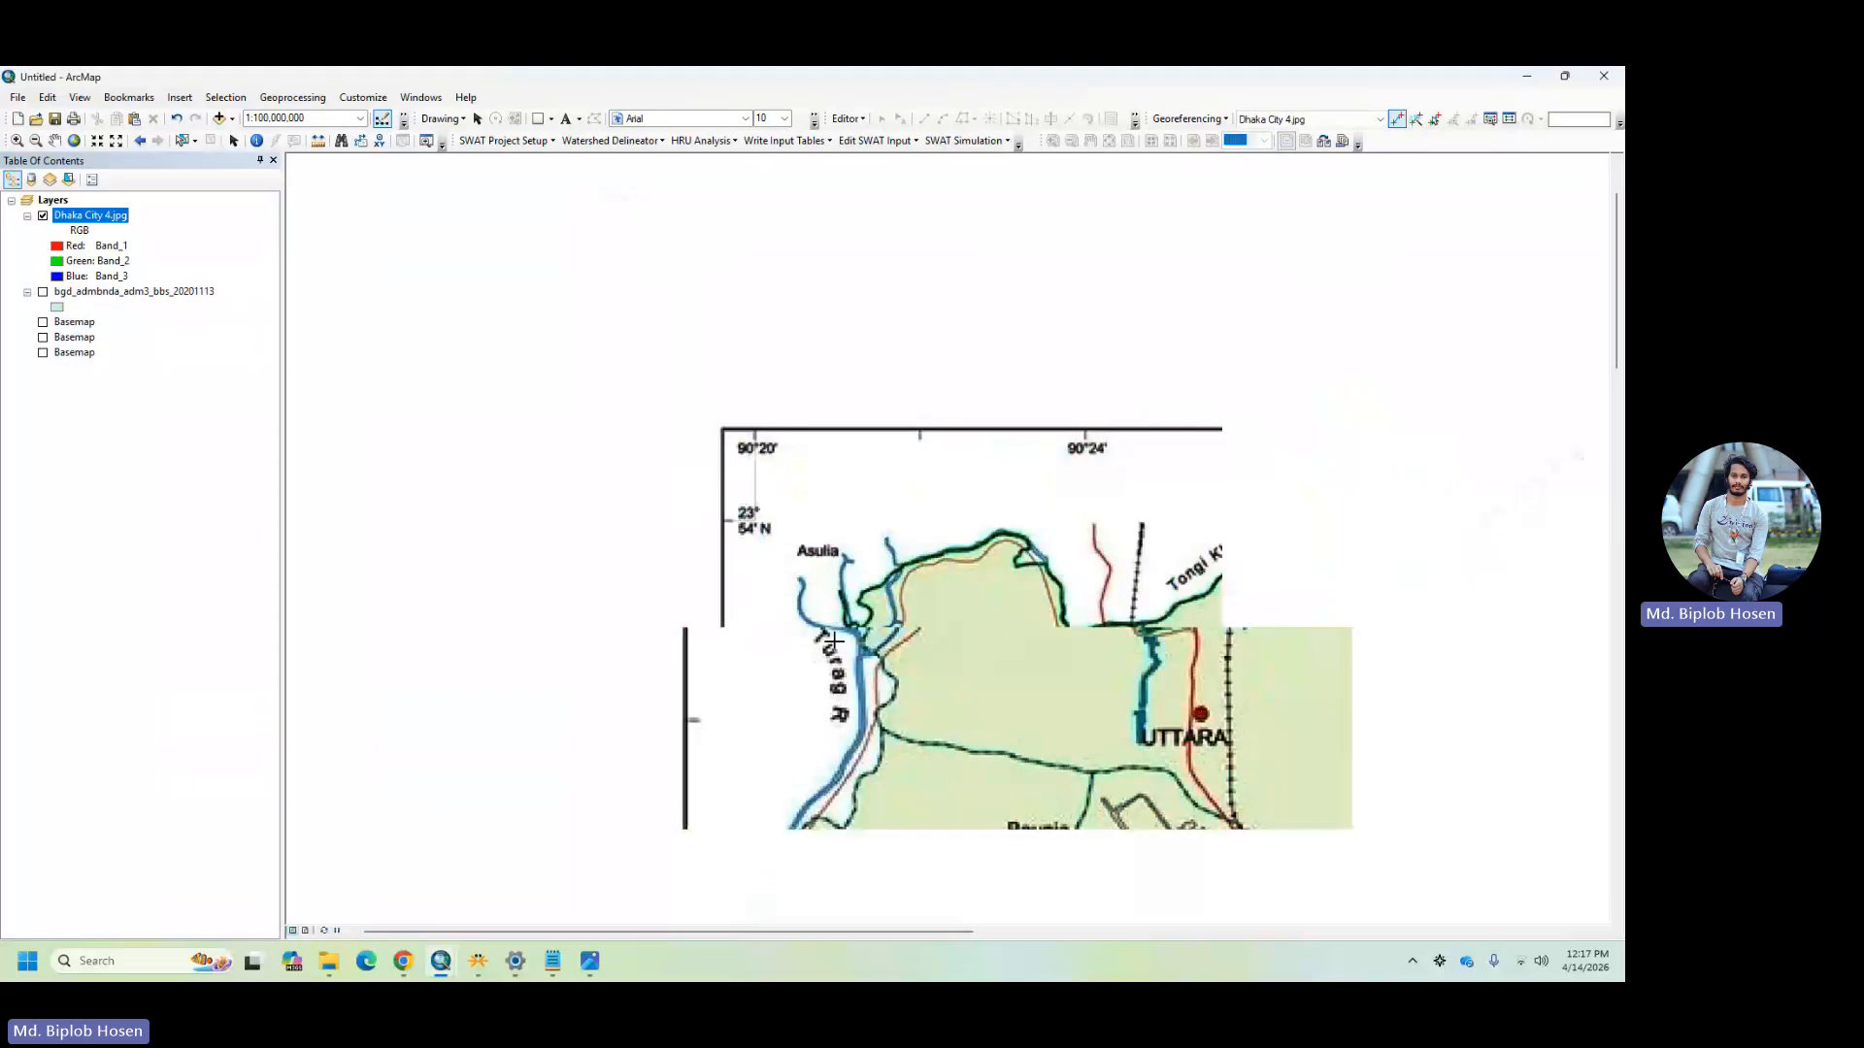
drag(1615, 411, 1606, 506)
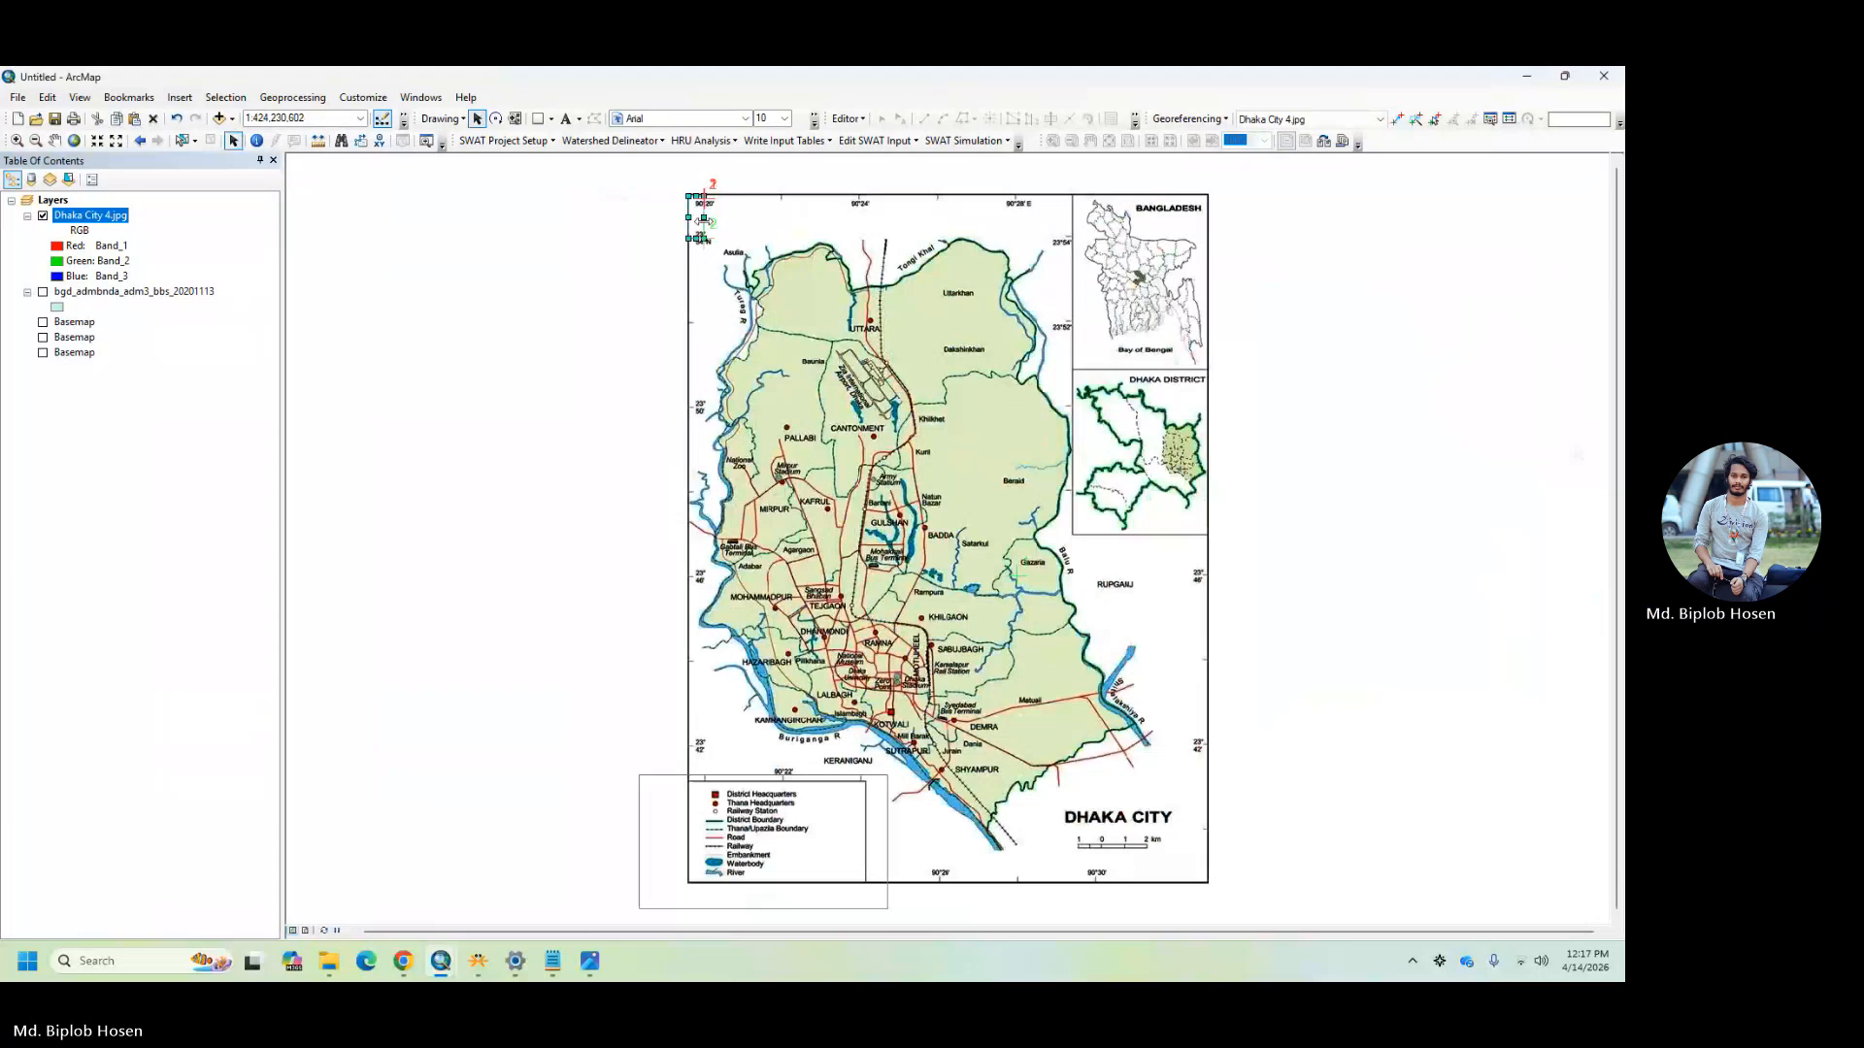
click(867, 880)
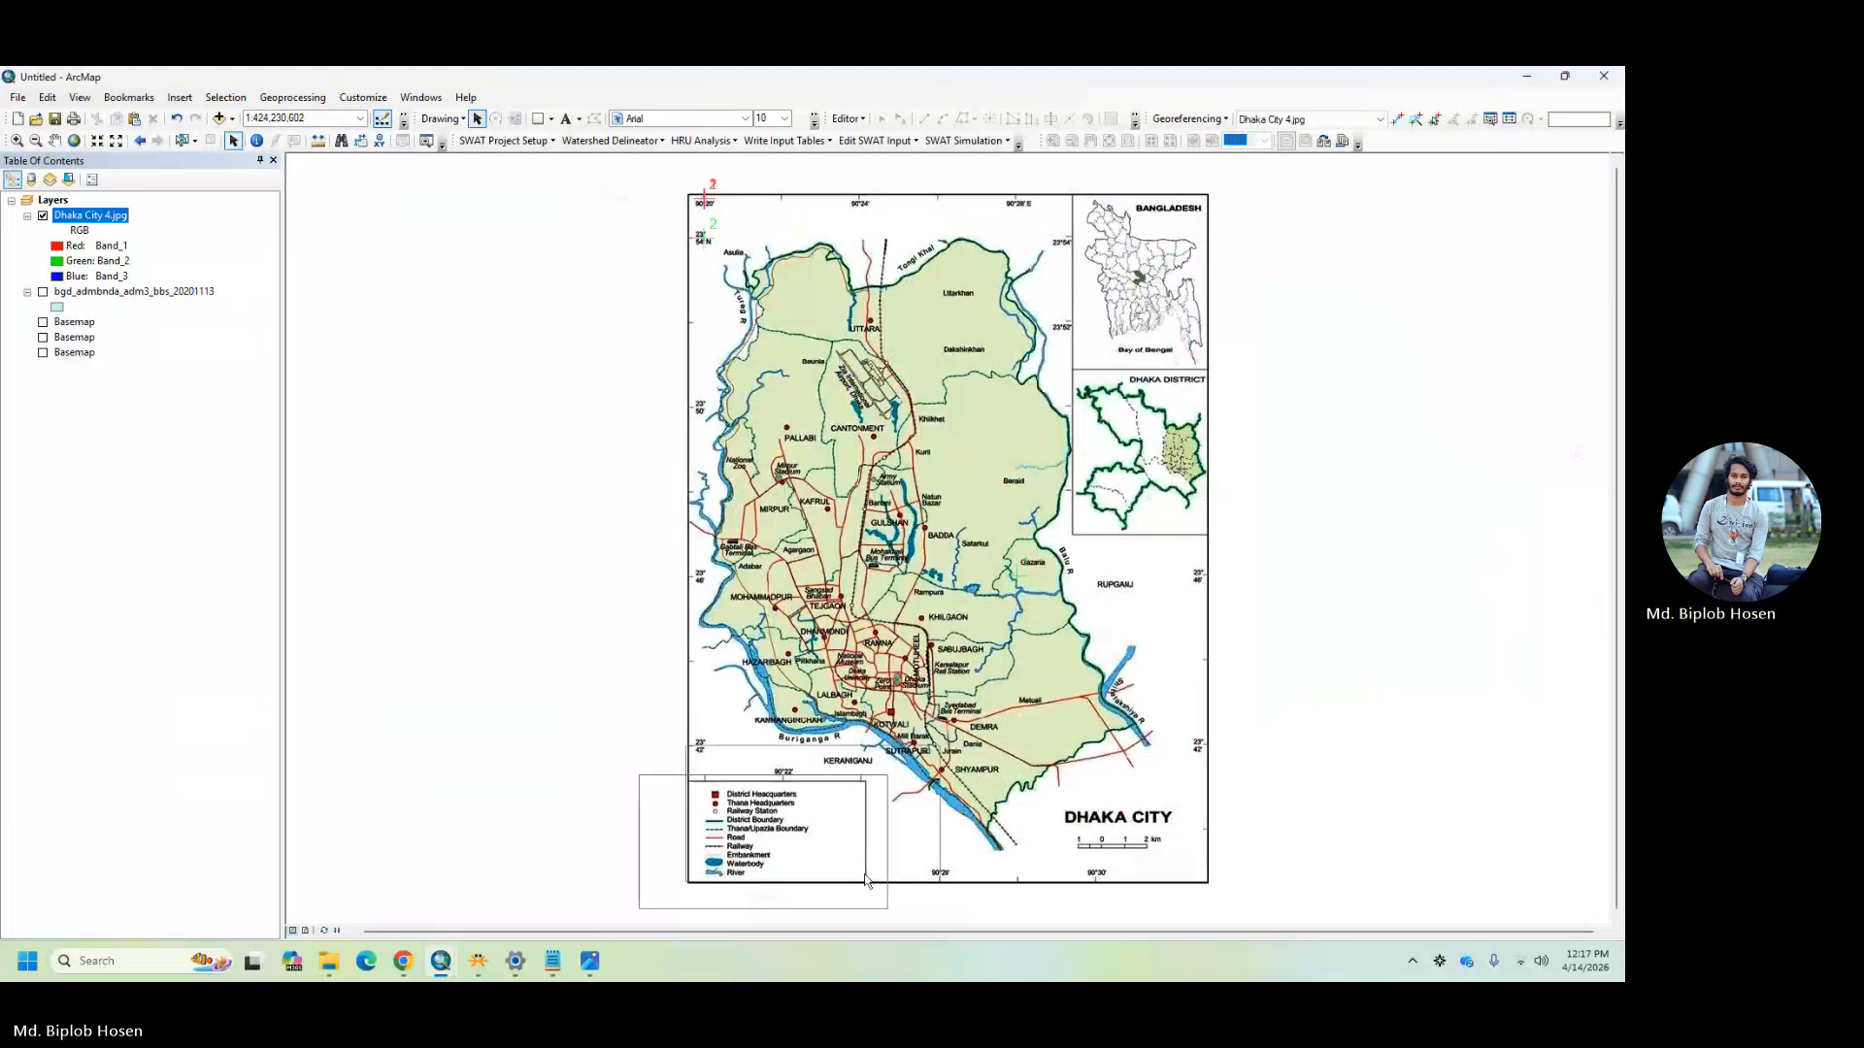
click(746, 749)
click(1414, 591)
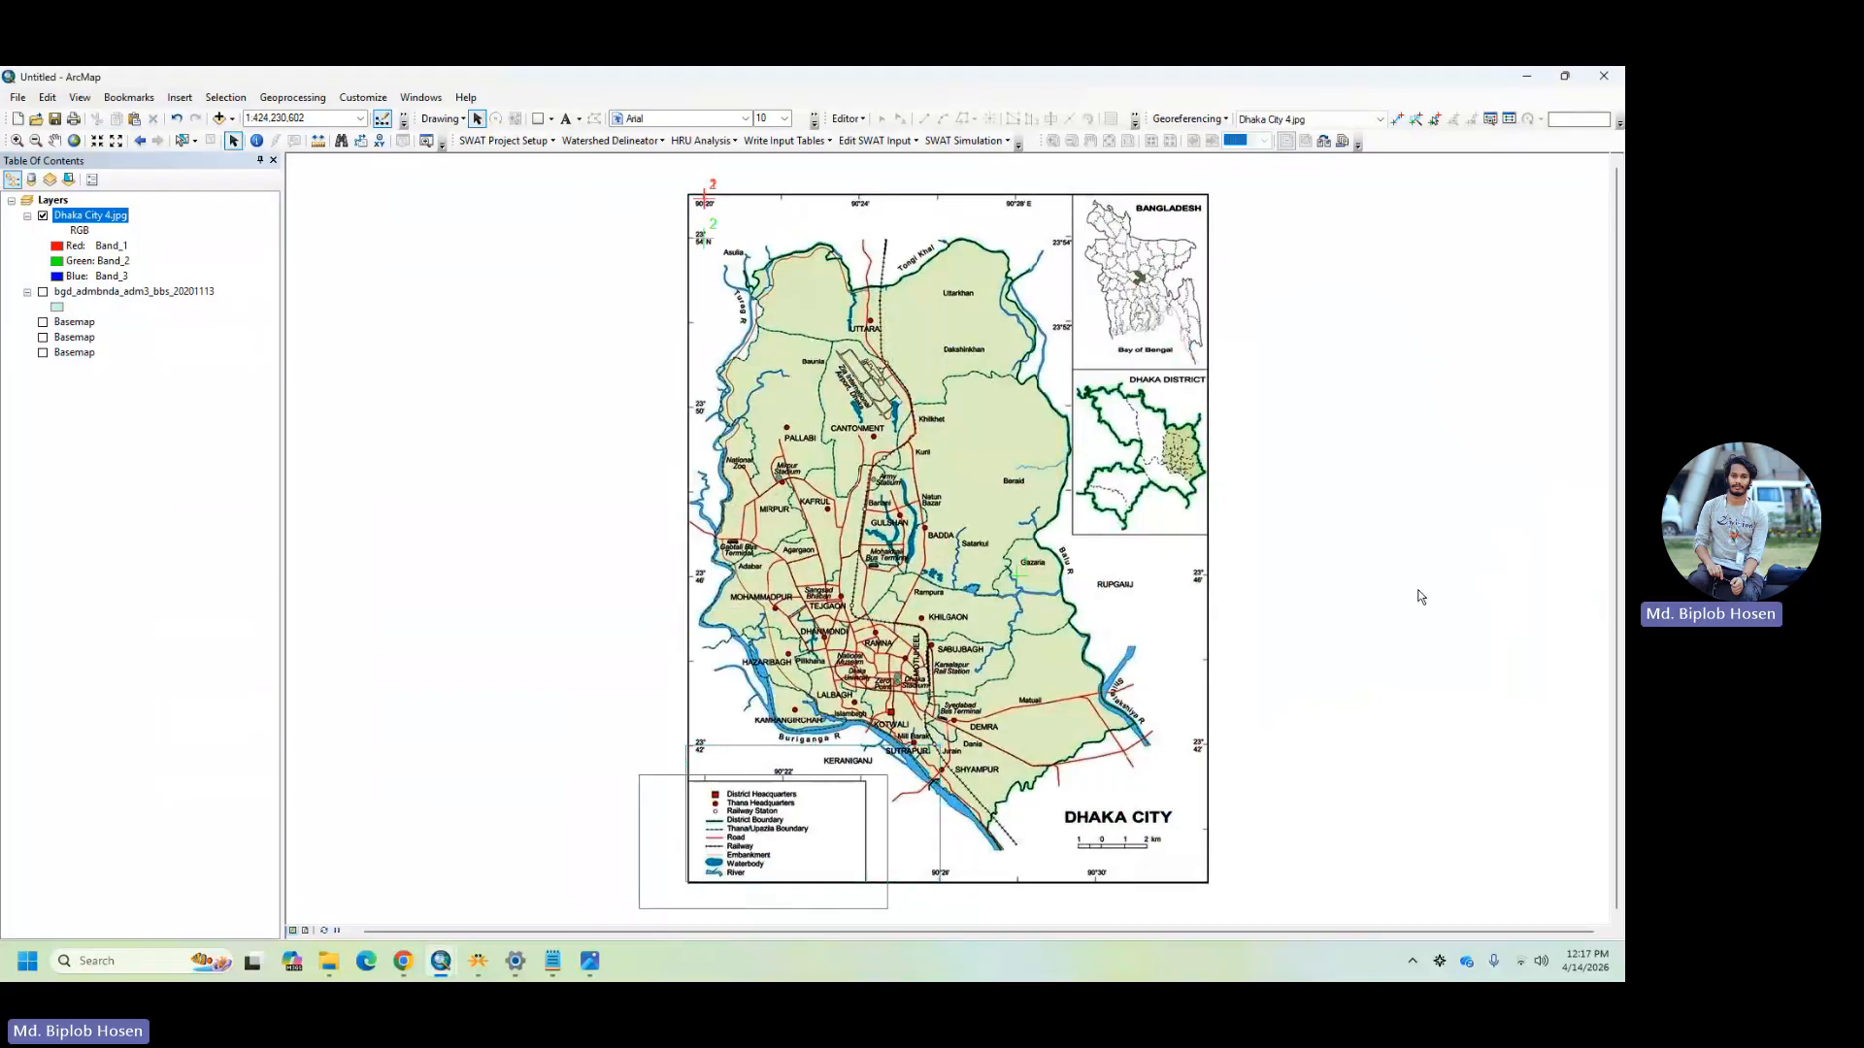
- Place a control point at the rectangle's upper-right corner and set its longitude to 90° 26' 0" in DMS
click(1395, 120)
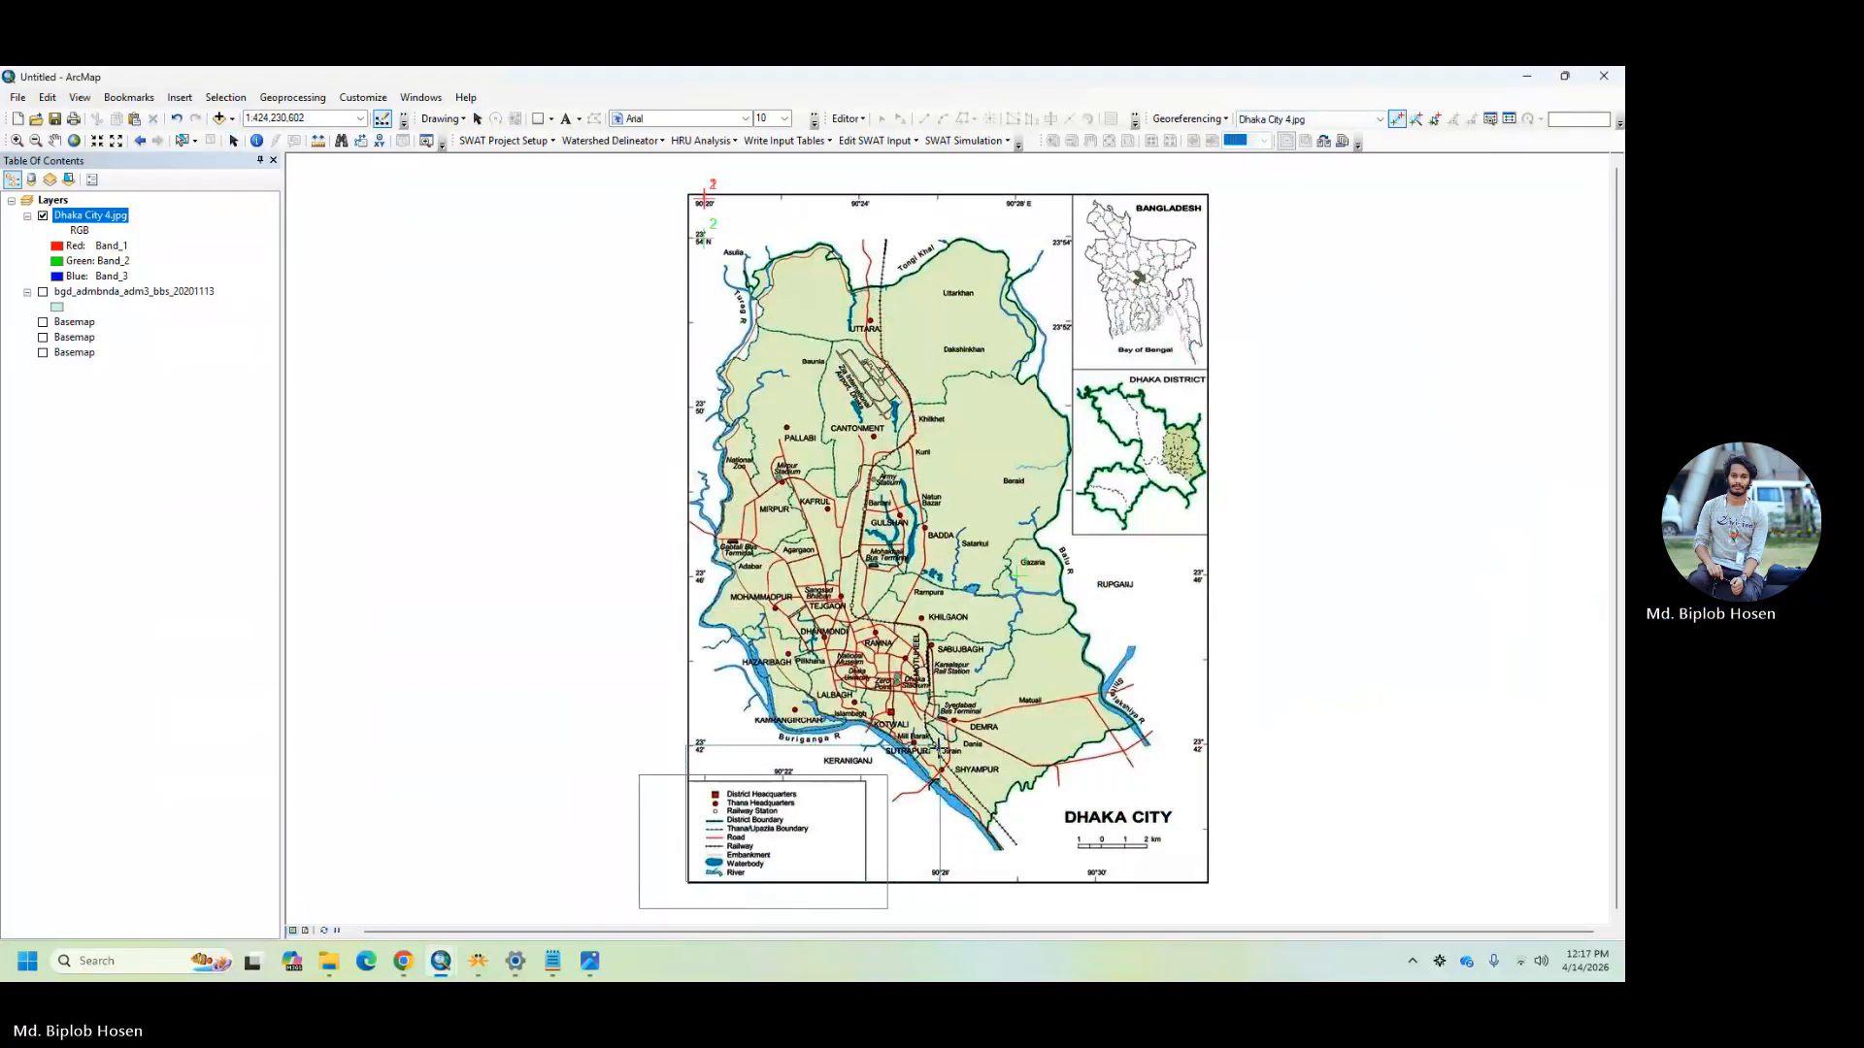
right_click(938, 749)
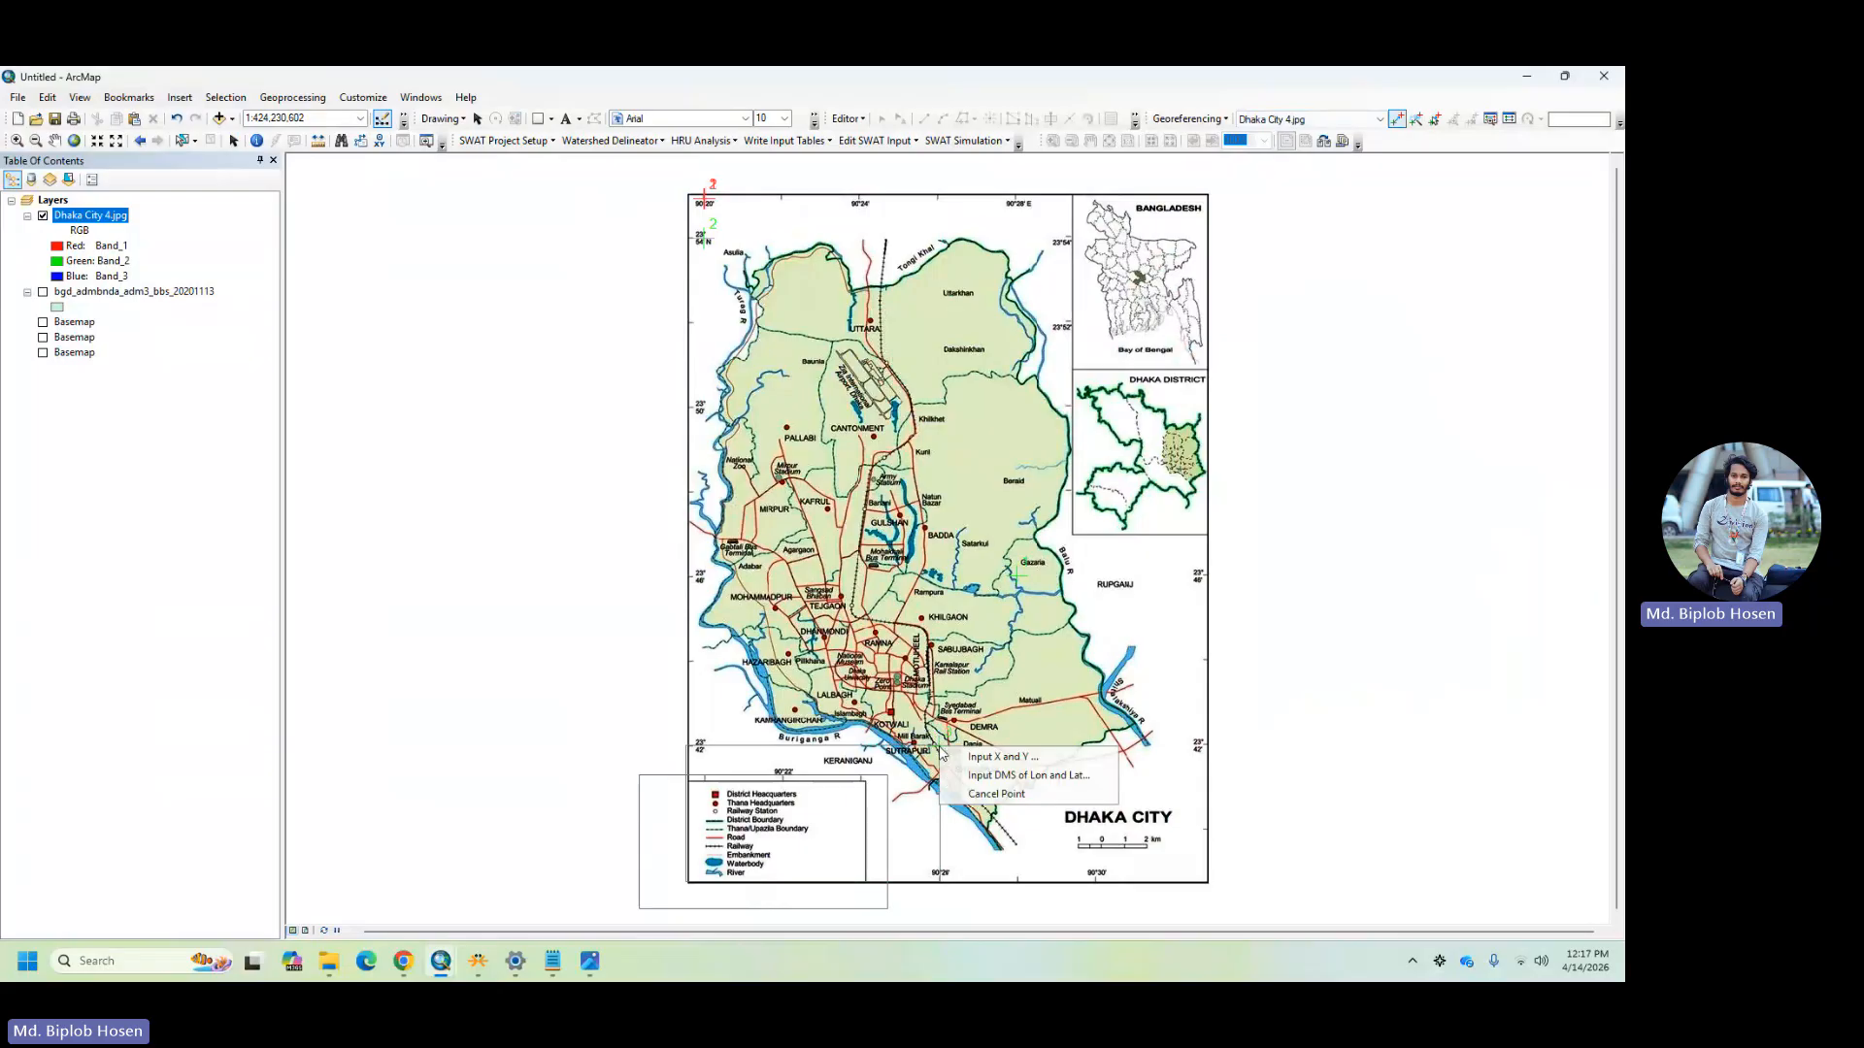
click(1004, 769)
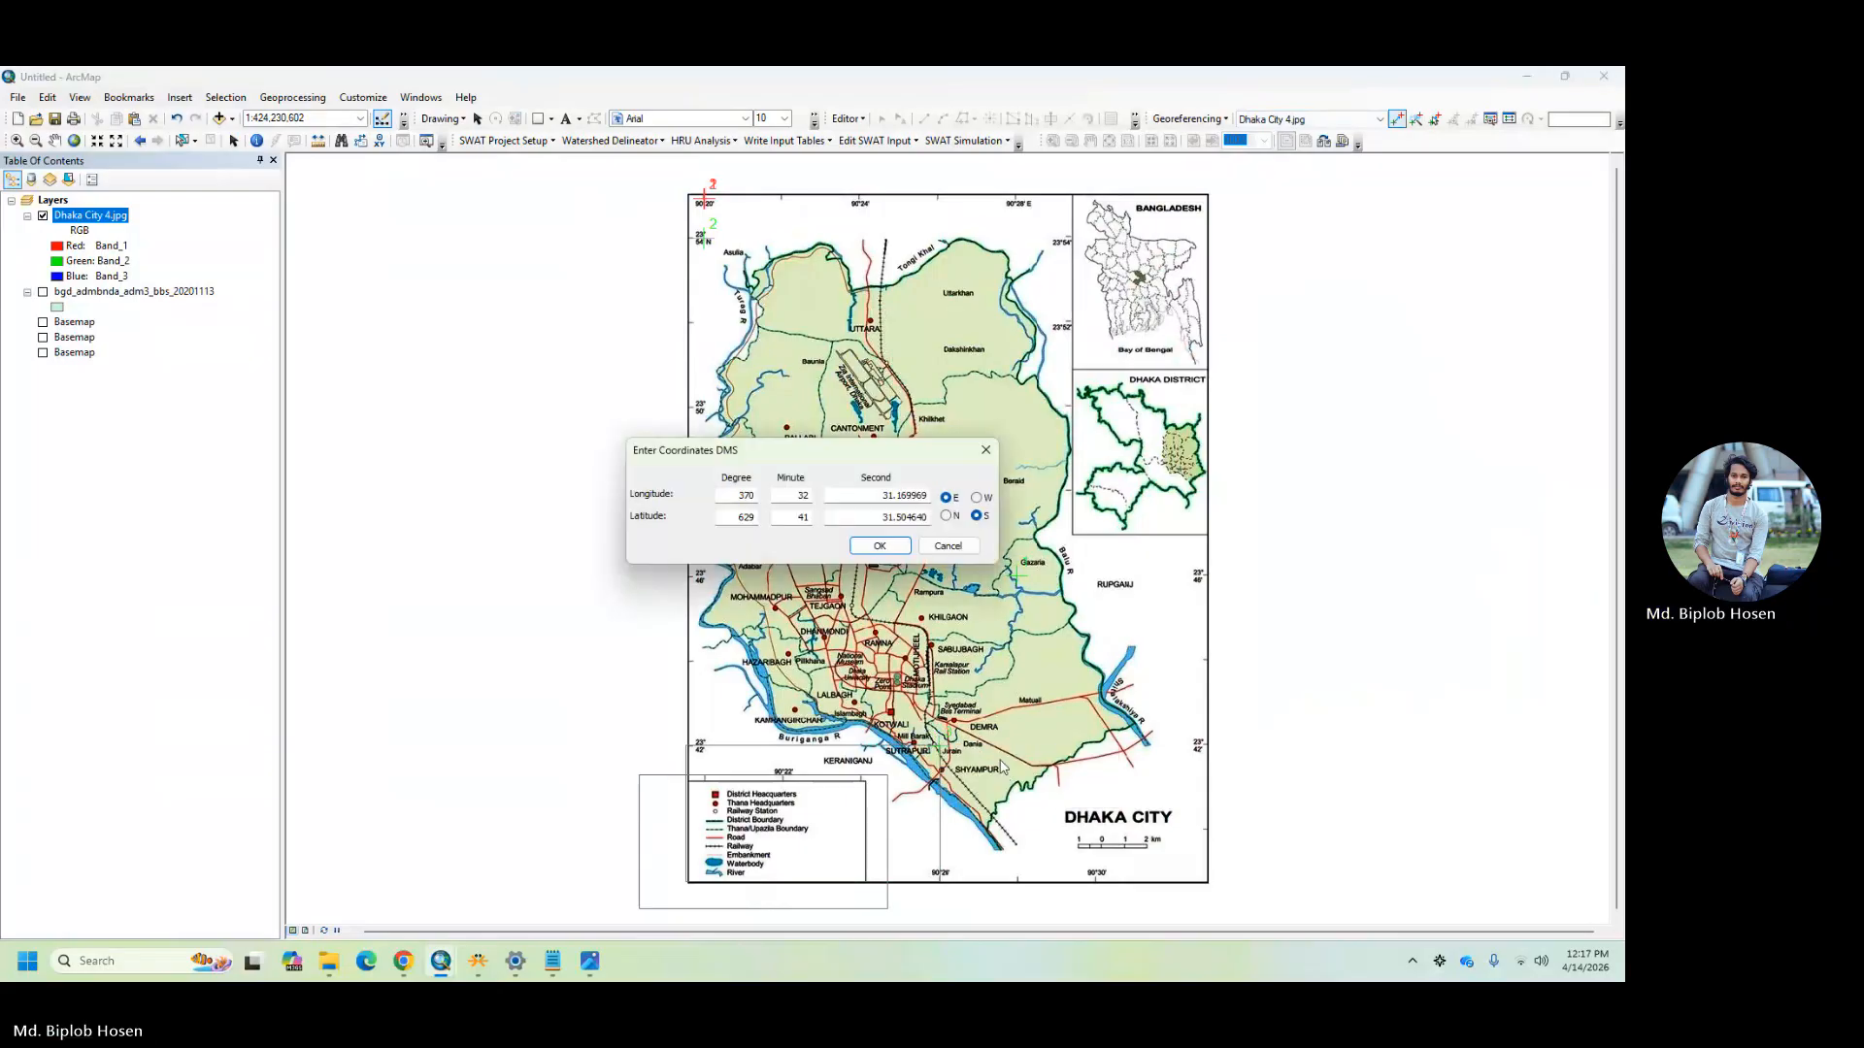
double_click(747, 496)
text(90)
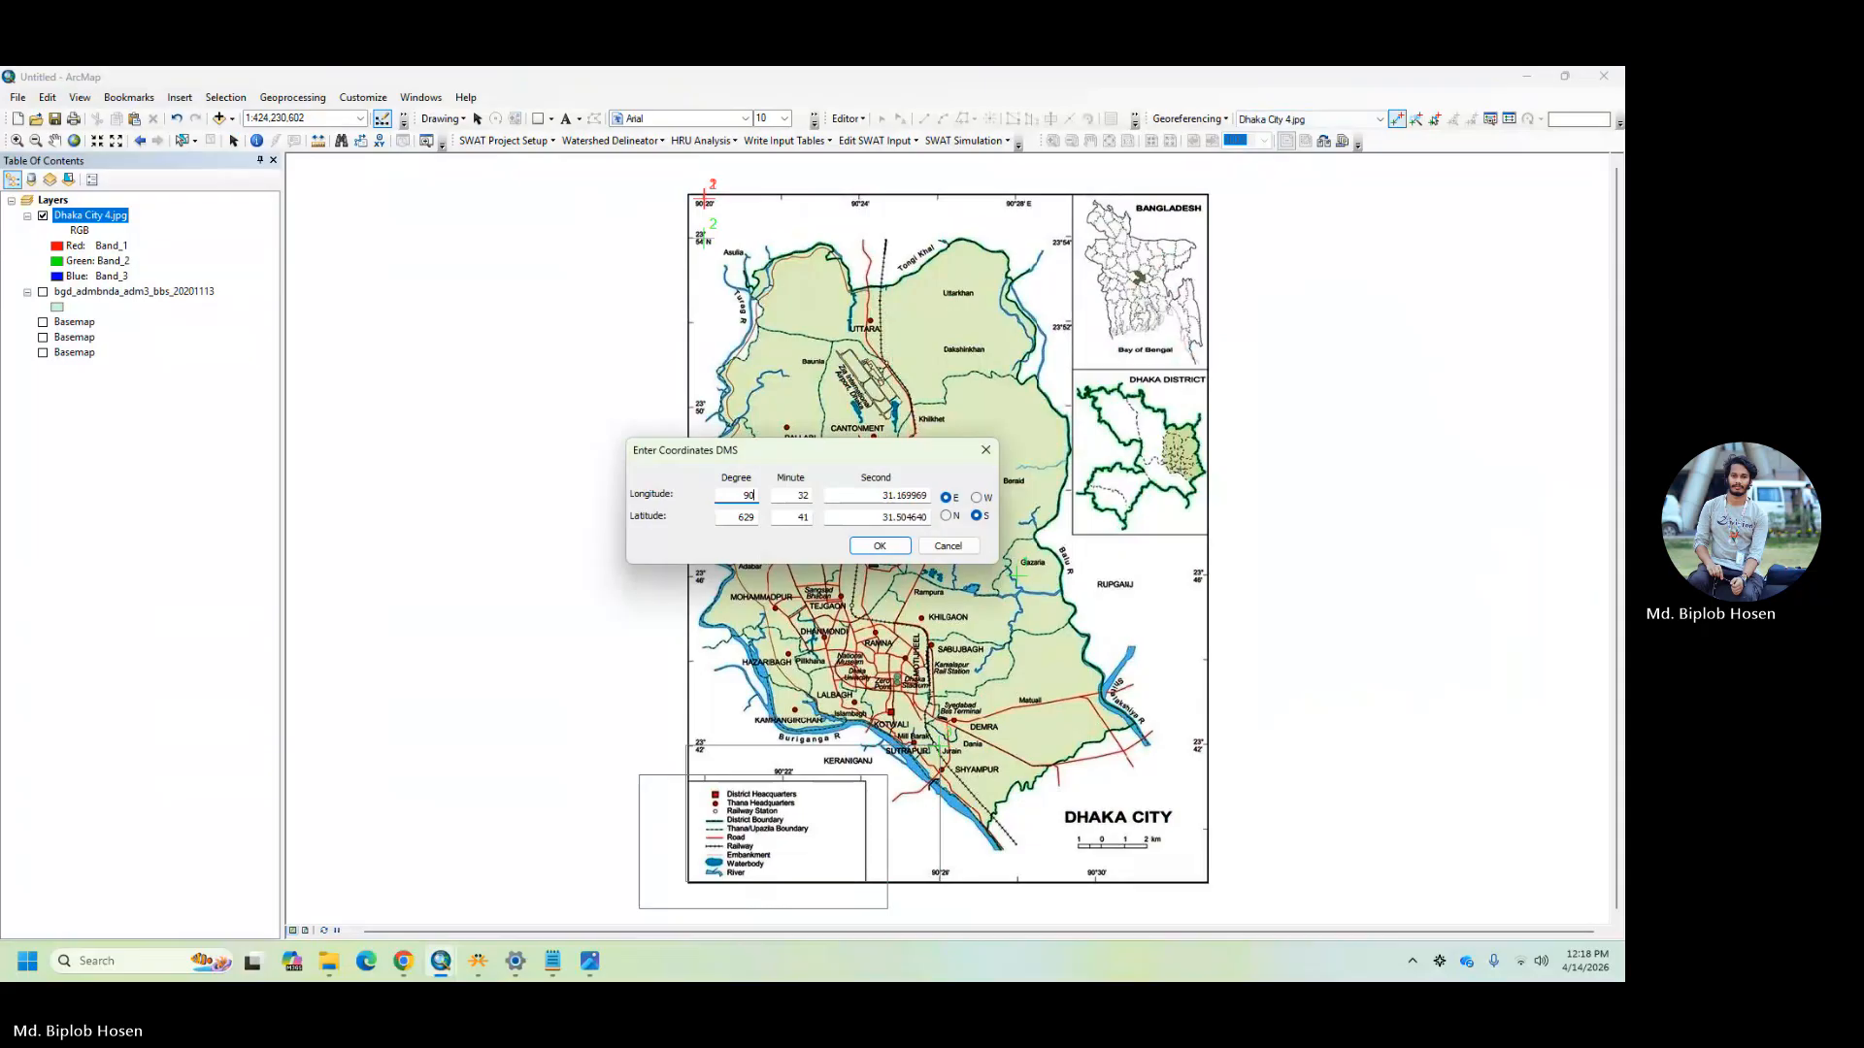
key(Tab)
text(26)
key(Tab)
text(0)
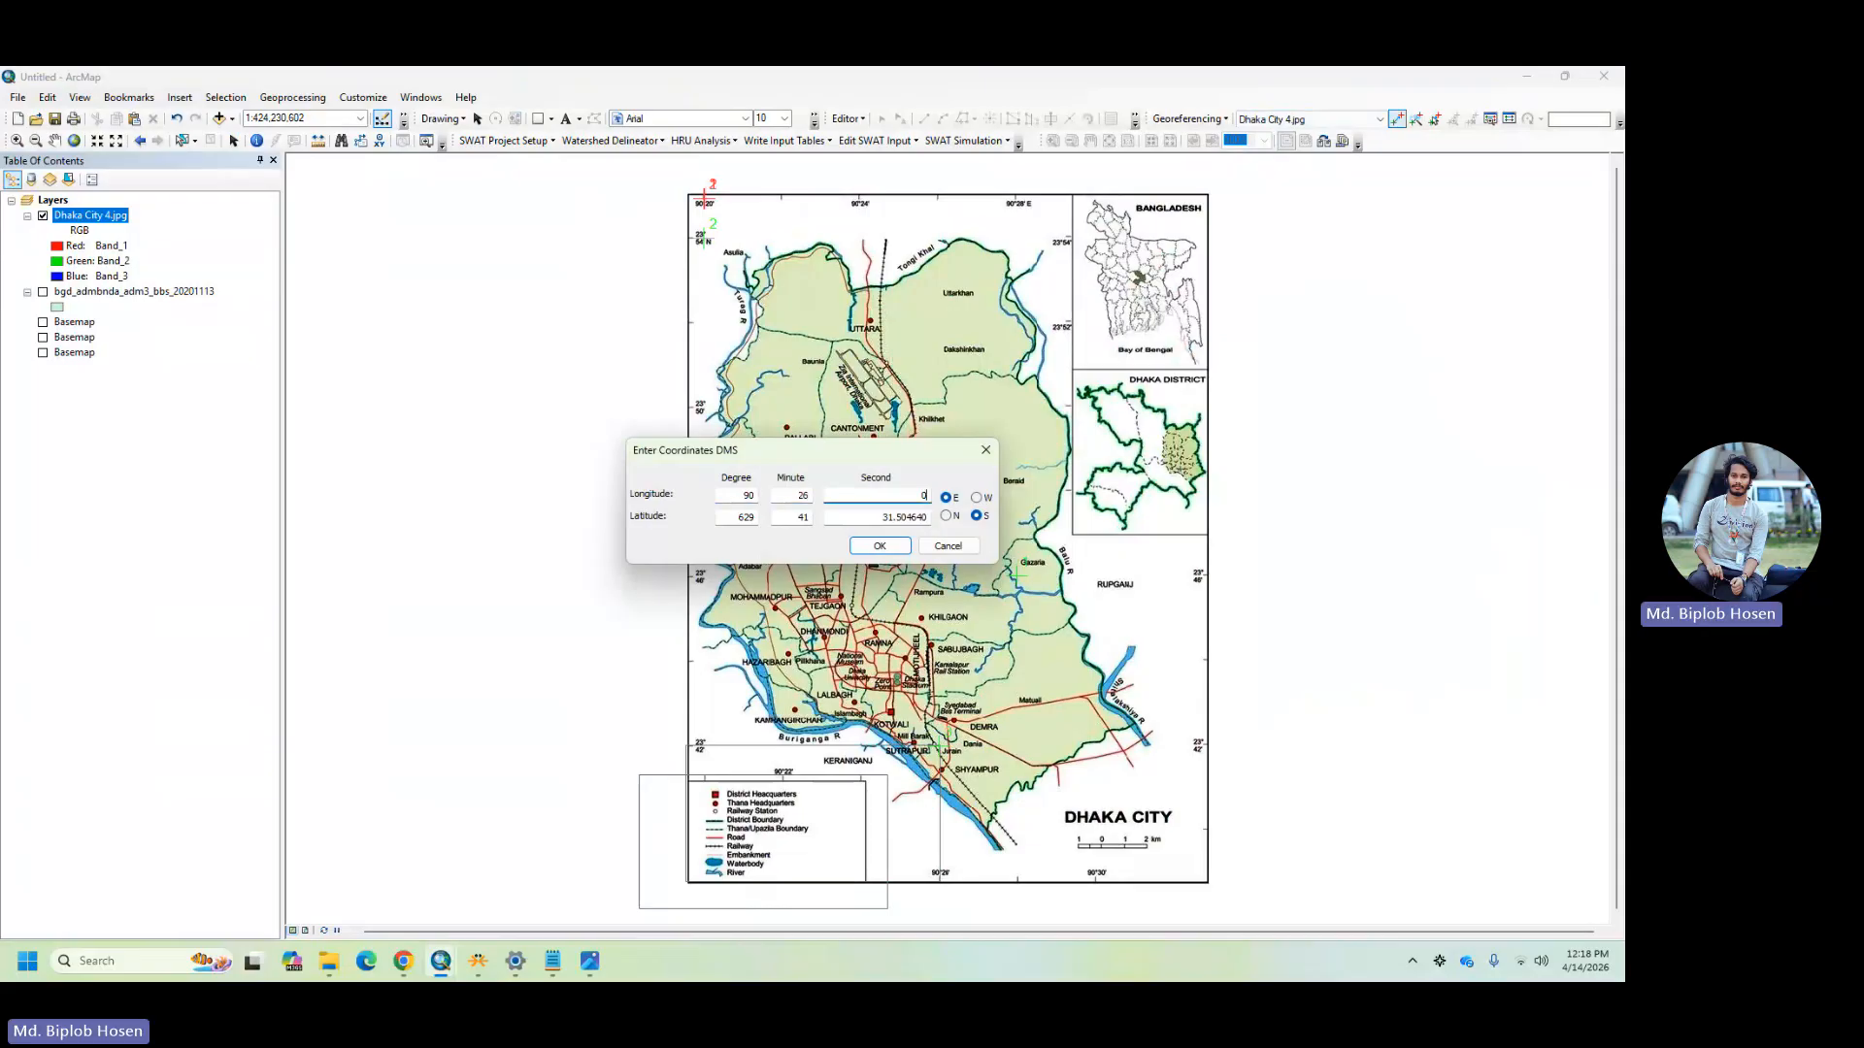
- Set the control point's latitude to 23° 42' 0" N and accept the coordinates
key(Tab)
text(23)
key(Tab)
text(42)
key(Tab)
text(0)
key(Tab)
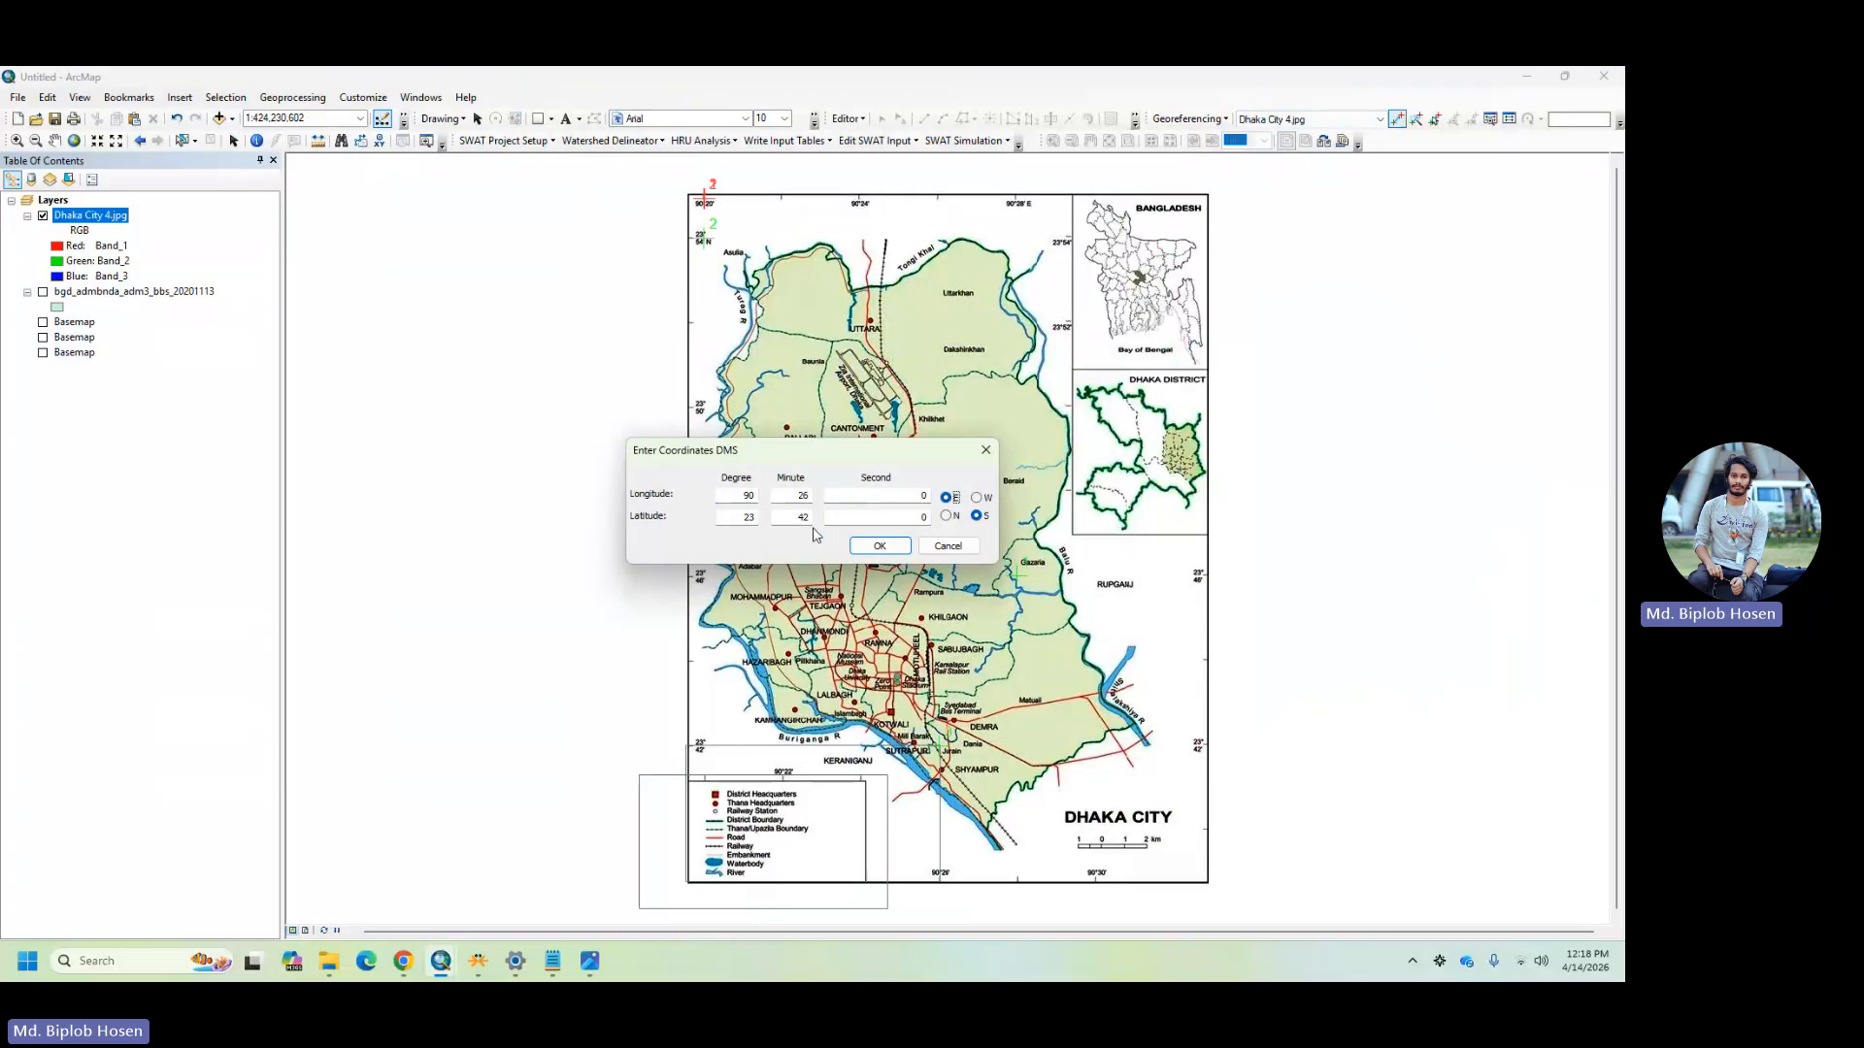
click(946, 515)
click(867, 547)
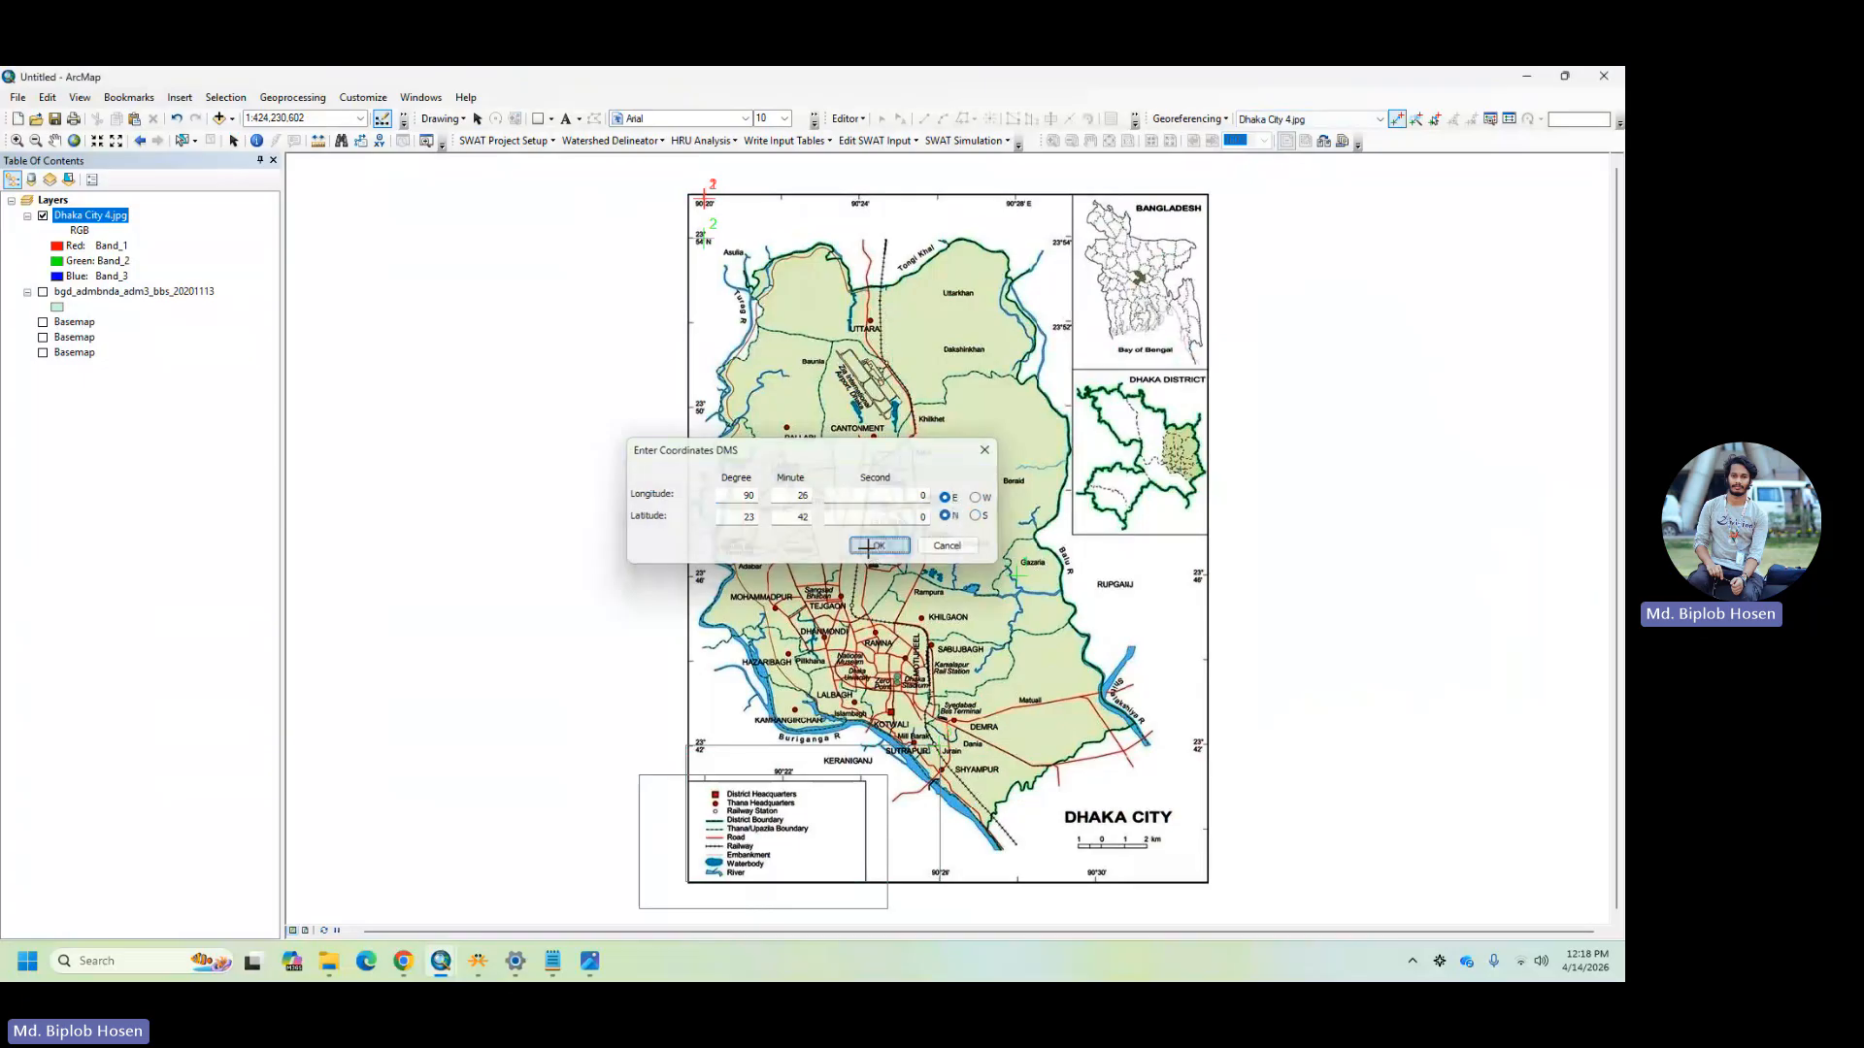
- Move the rectangle to the map frame's lower-right corner and resize it to the 90°30' and 23°42' ticks
click(233, 142)
click(889, 747)
drag(889, 746, 1098, 752)
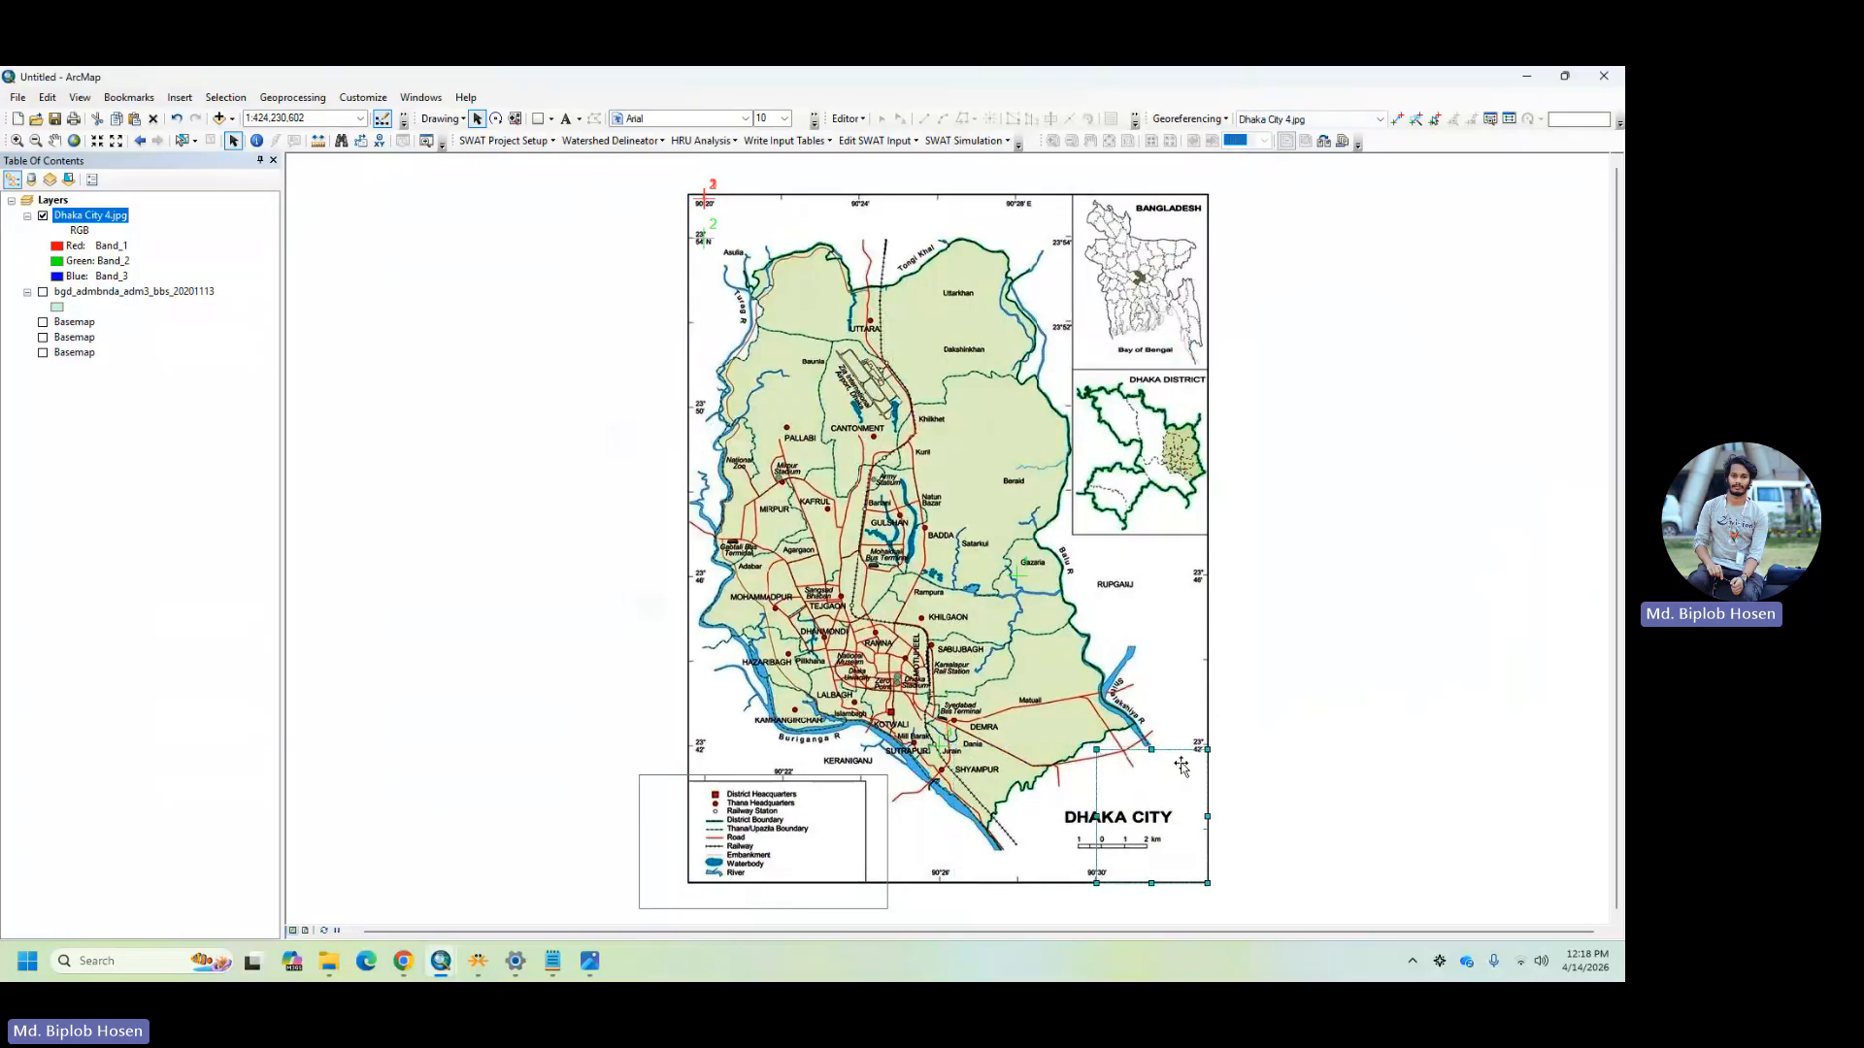
click(1268, 777)
- Place a control point at the upper-left corner of the rectangle near DEMRA and open its DMS coordinate entry
scroll(1134, 763, down, 1)
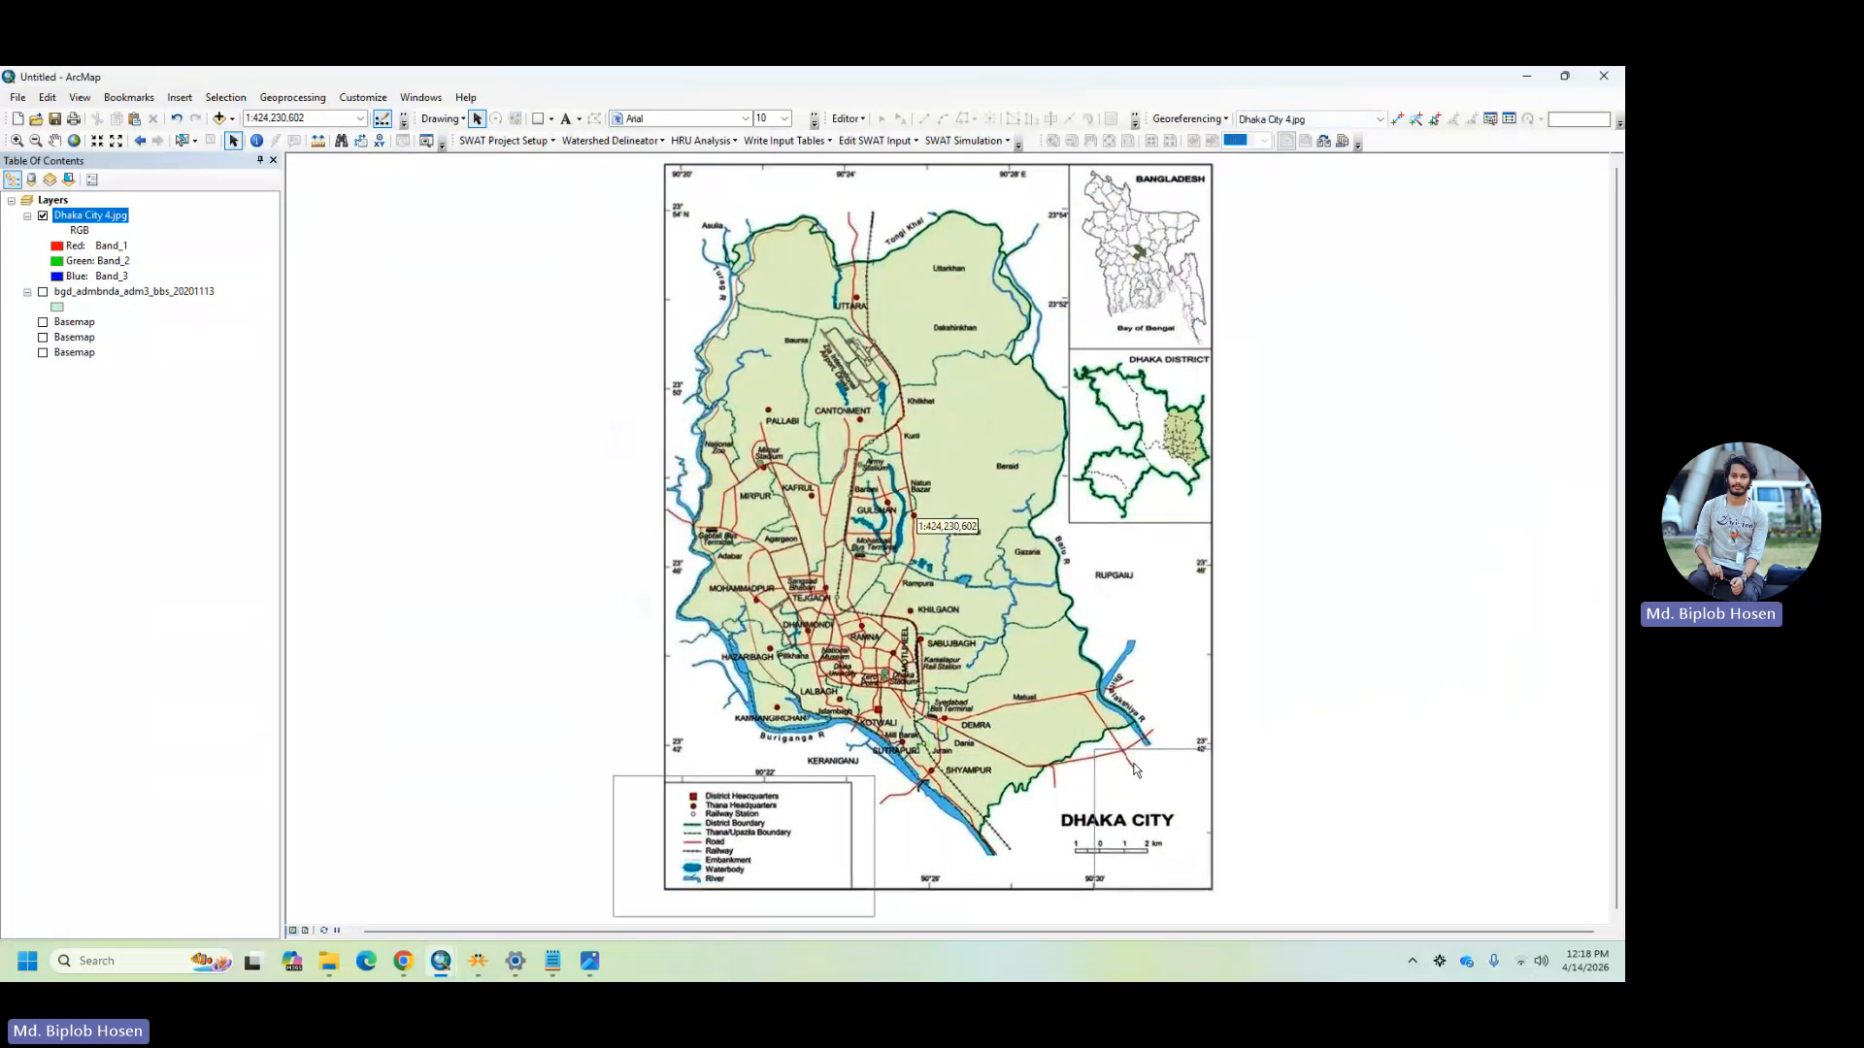
scroll(1134, 769, down, 1)
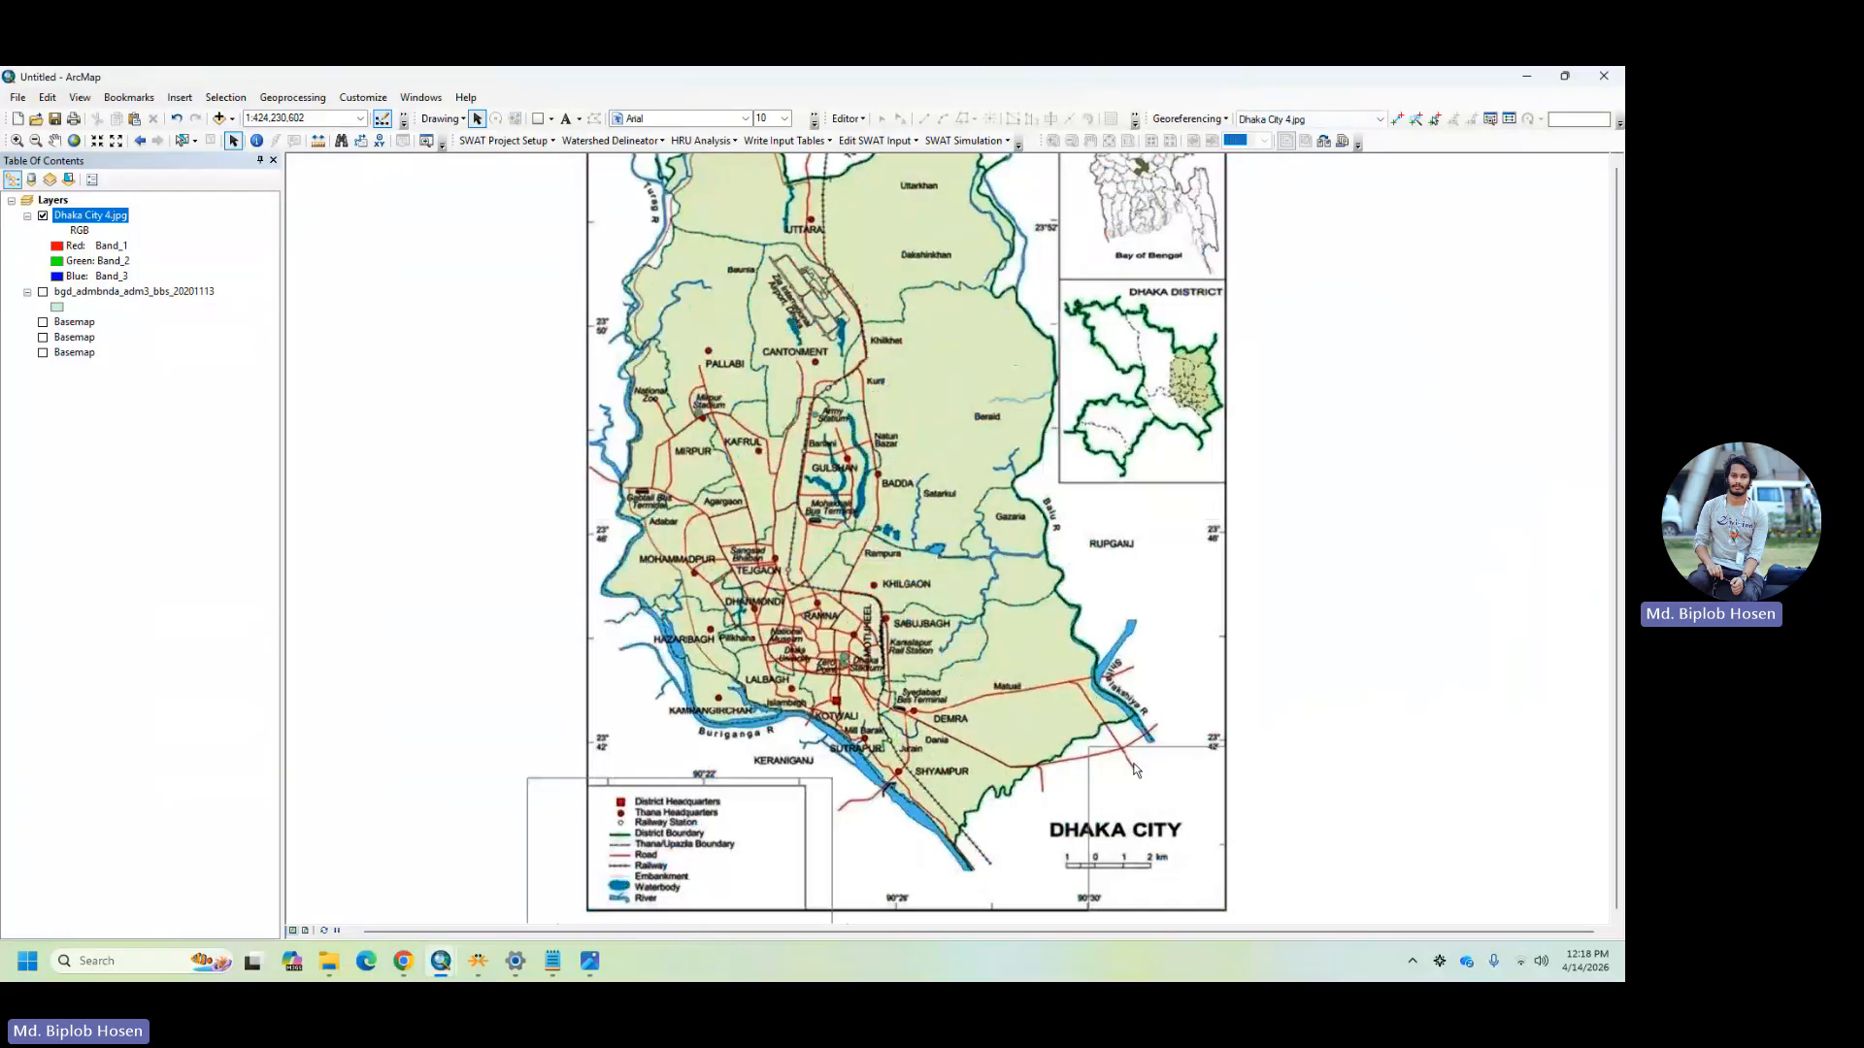
scroll(1133, 768, down, 1)
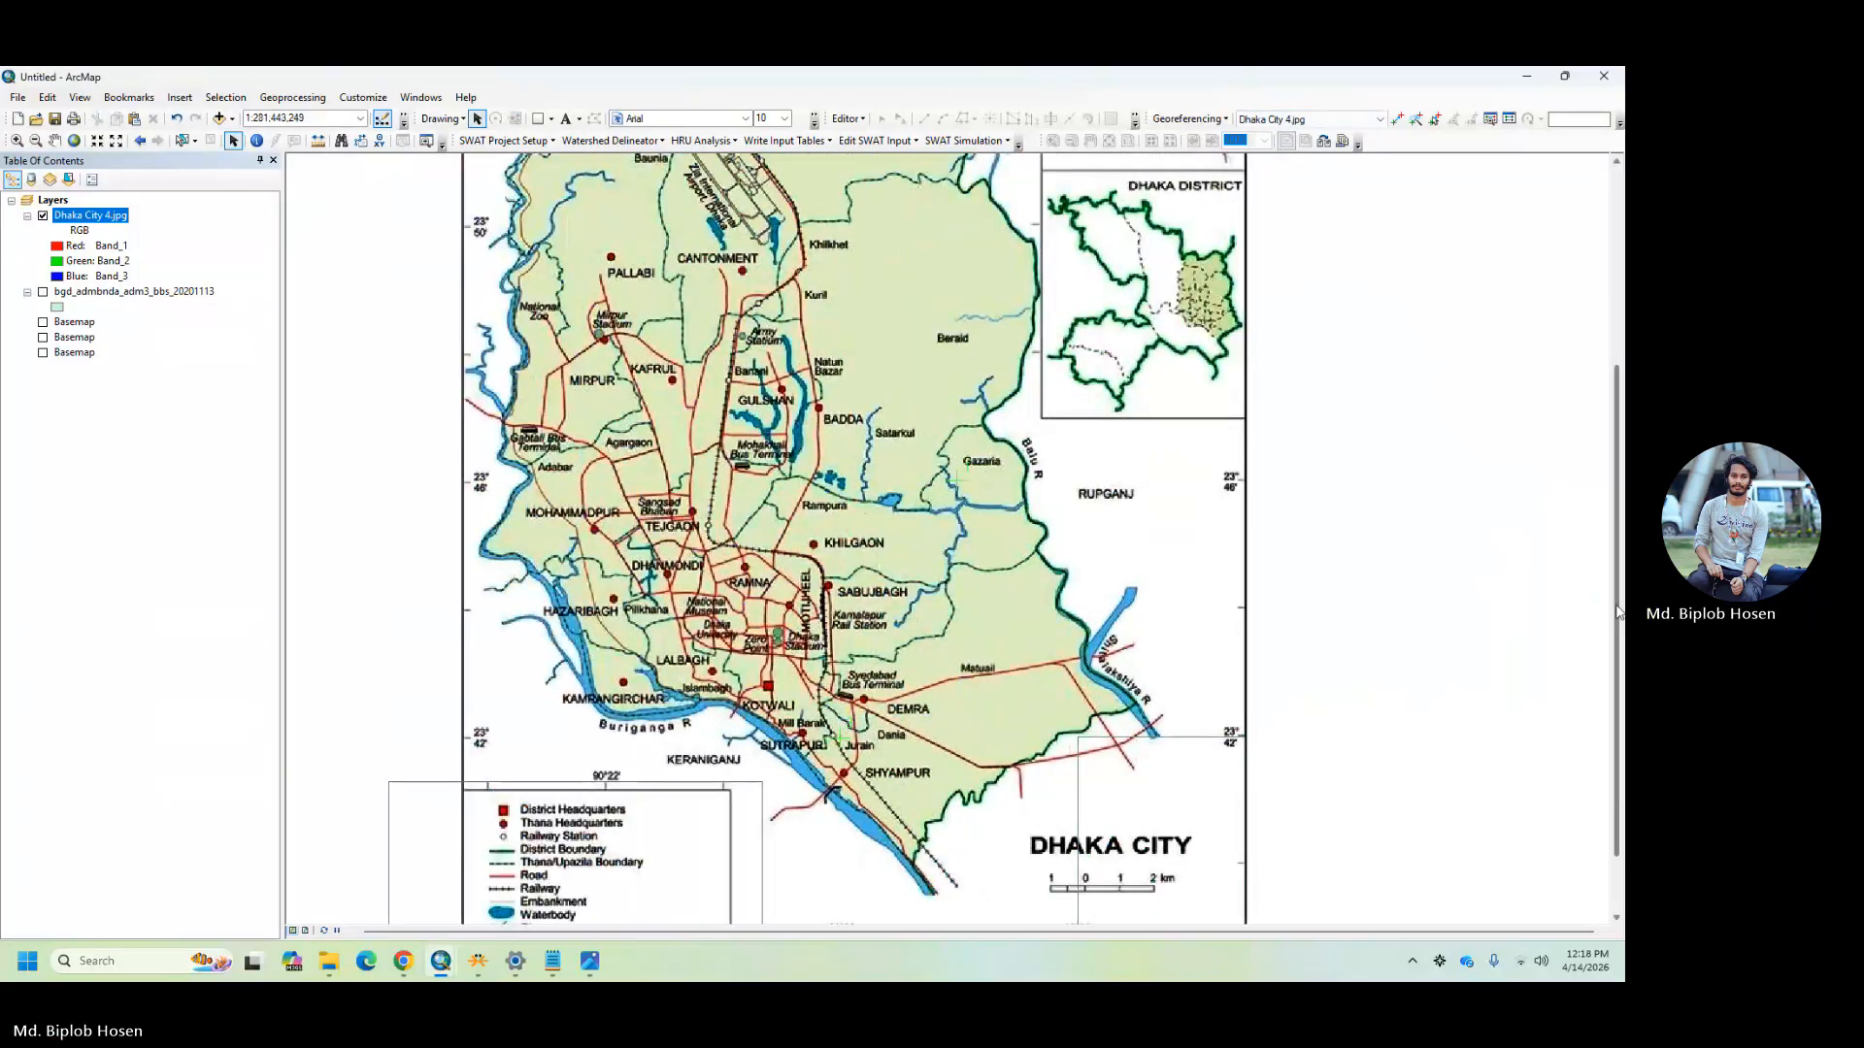
drag(1618, 612, 1618, 661)
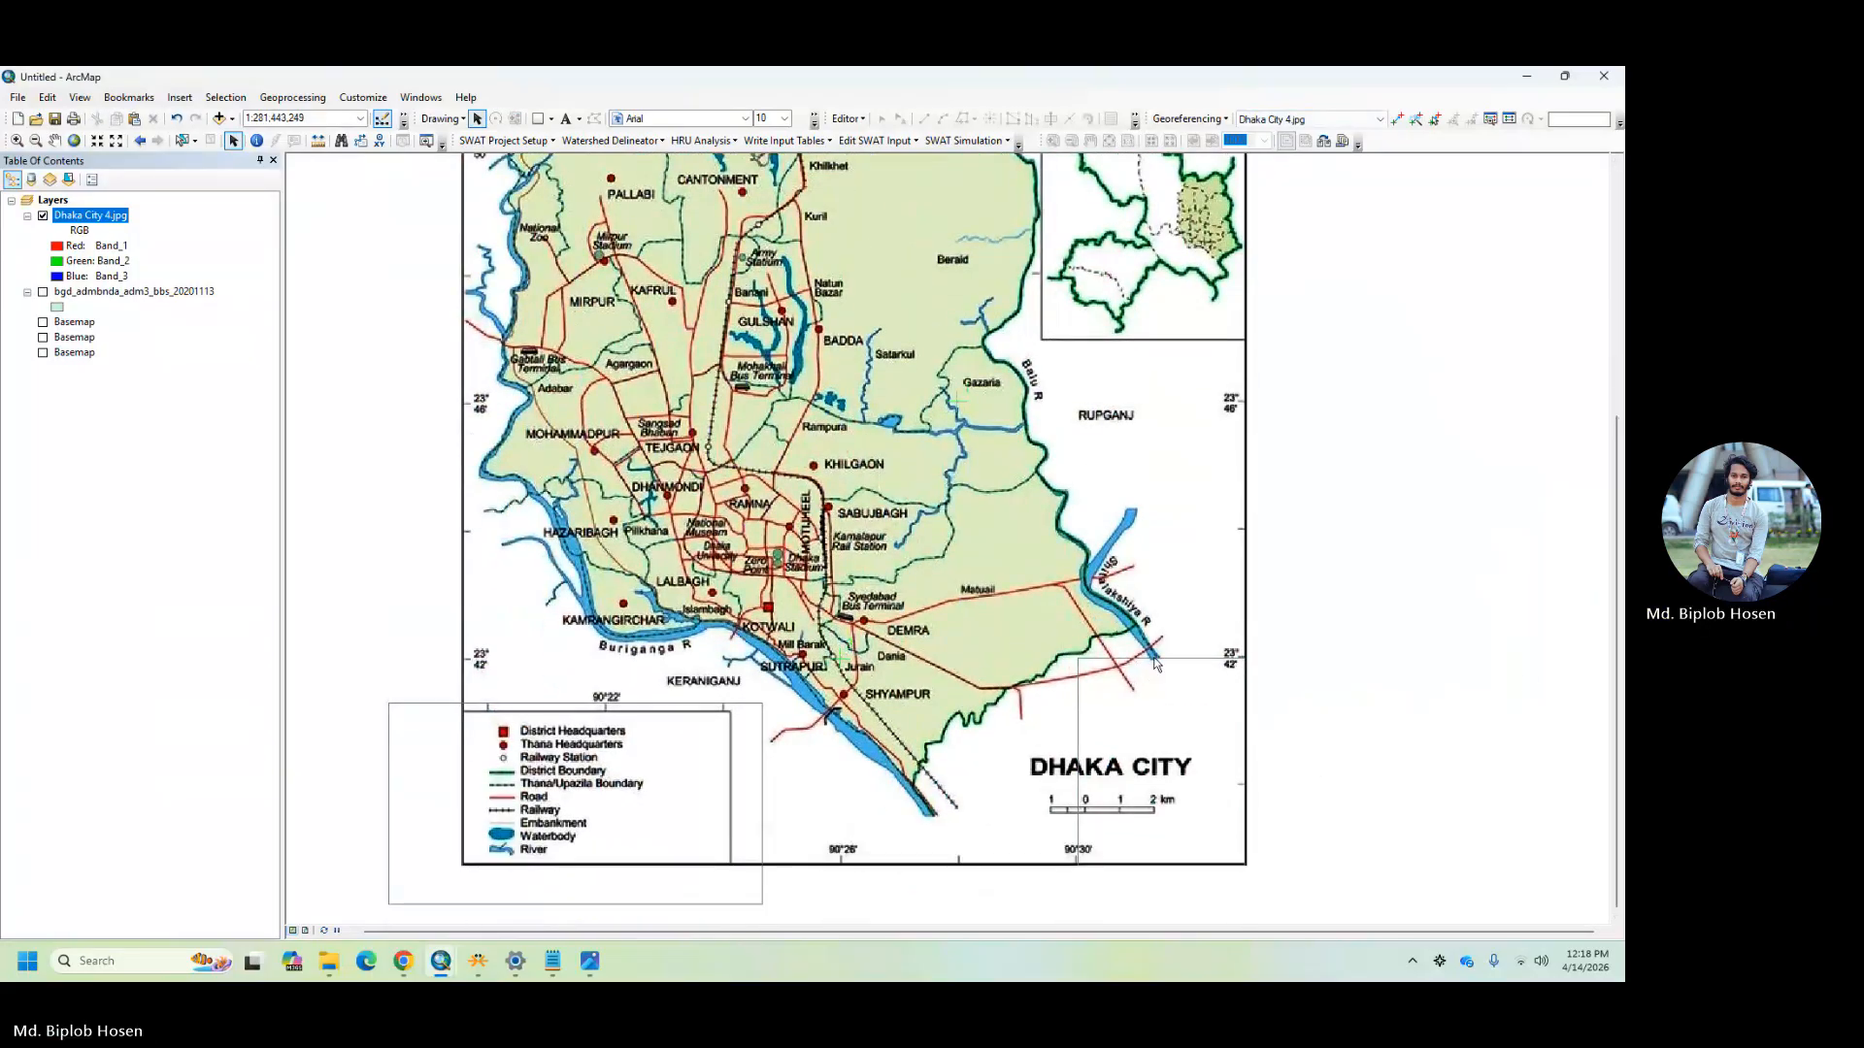
click(1395, 118)
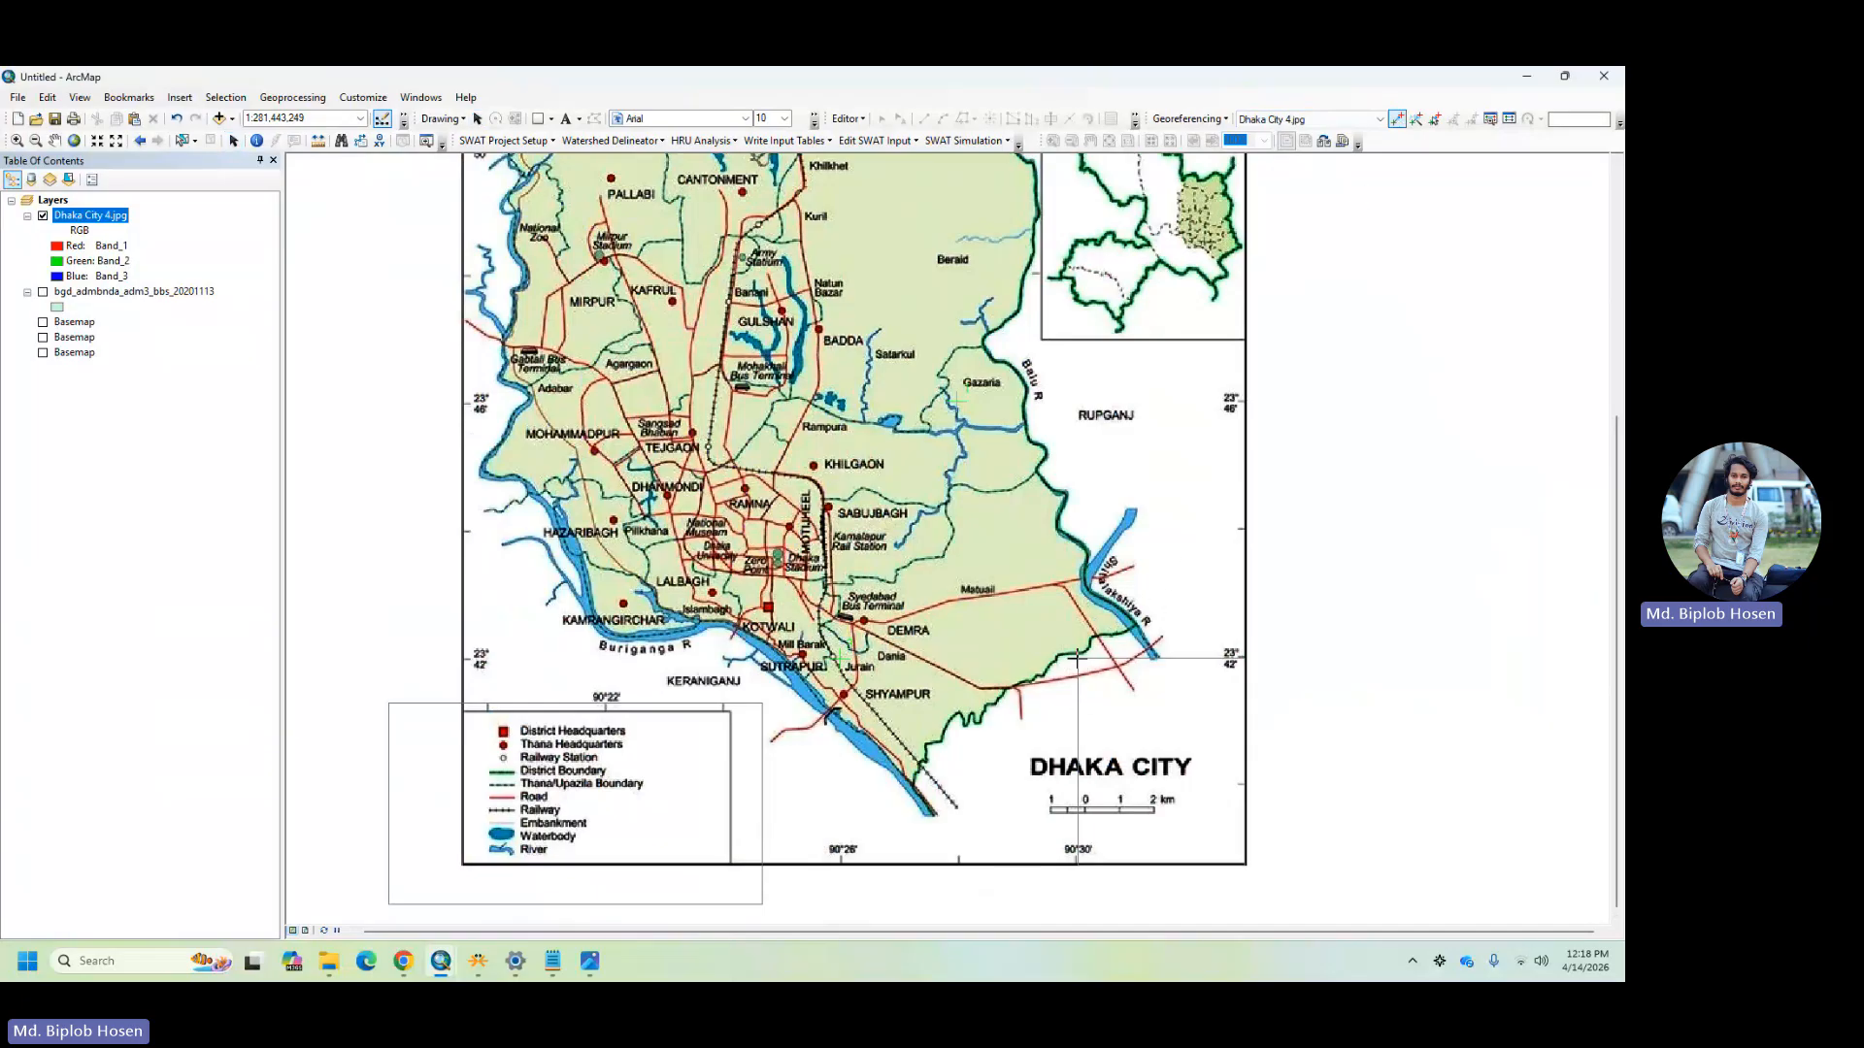
click(1078, 659)
right_click(1078, 659)
click(1123, 690)
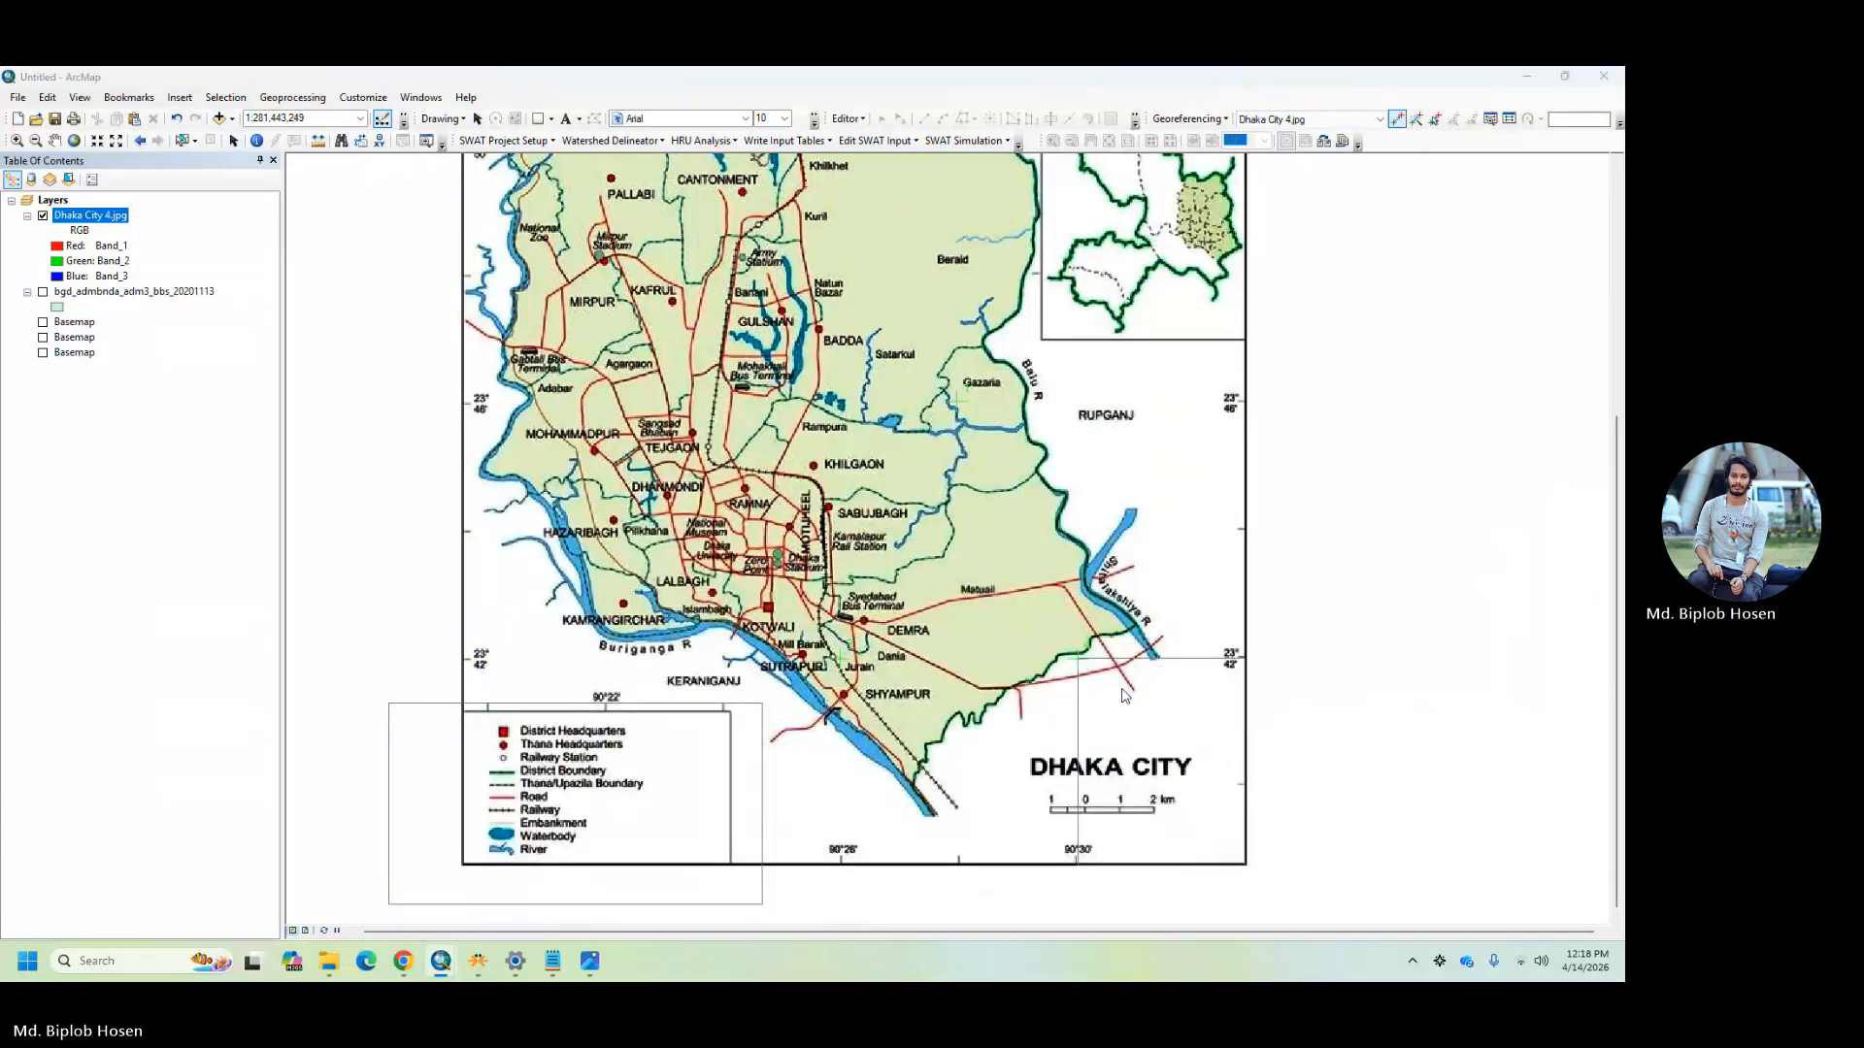
- Set the control point's longitude to 90° 30' 0"
double_click(725, 496)
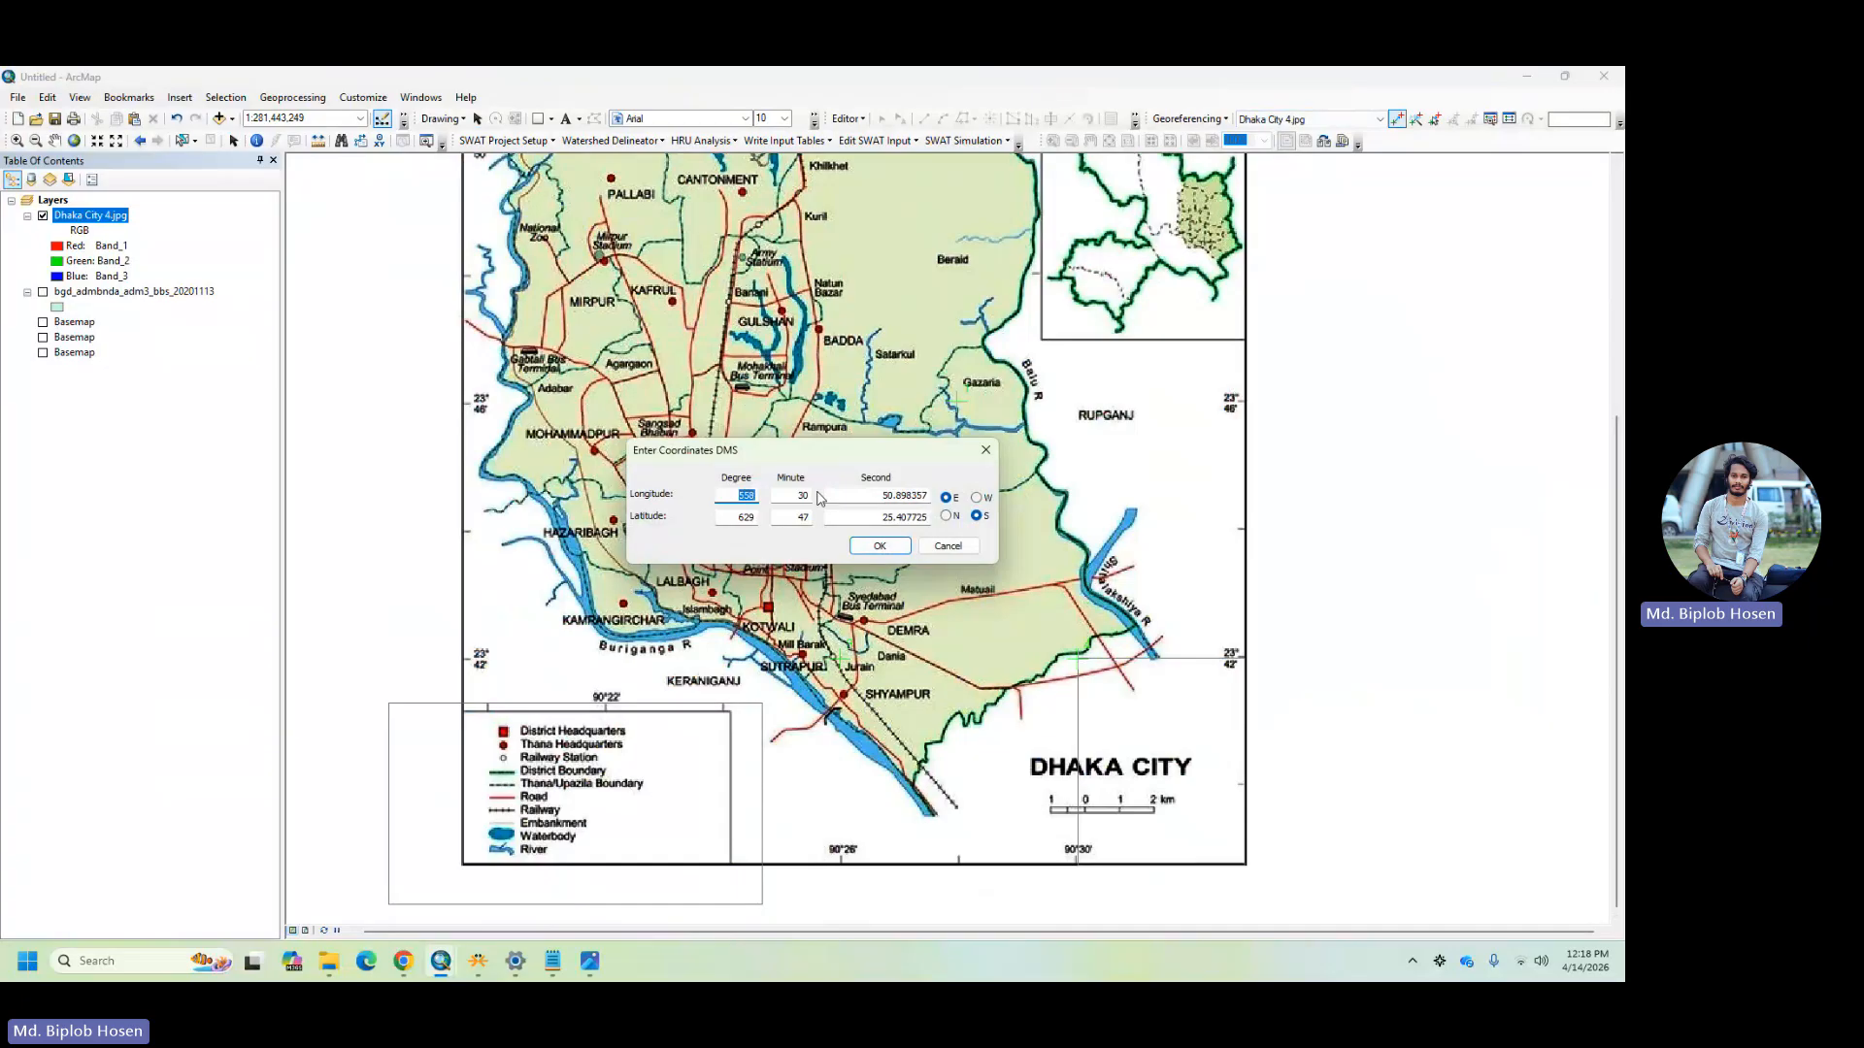
text(9)
text(0)
key(Tab)
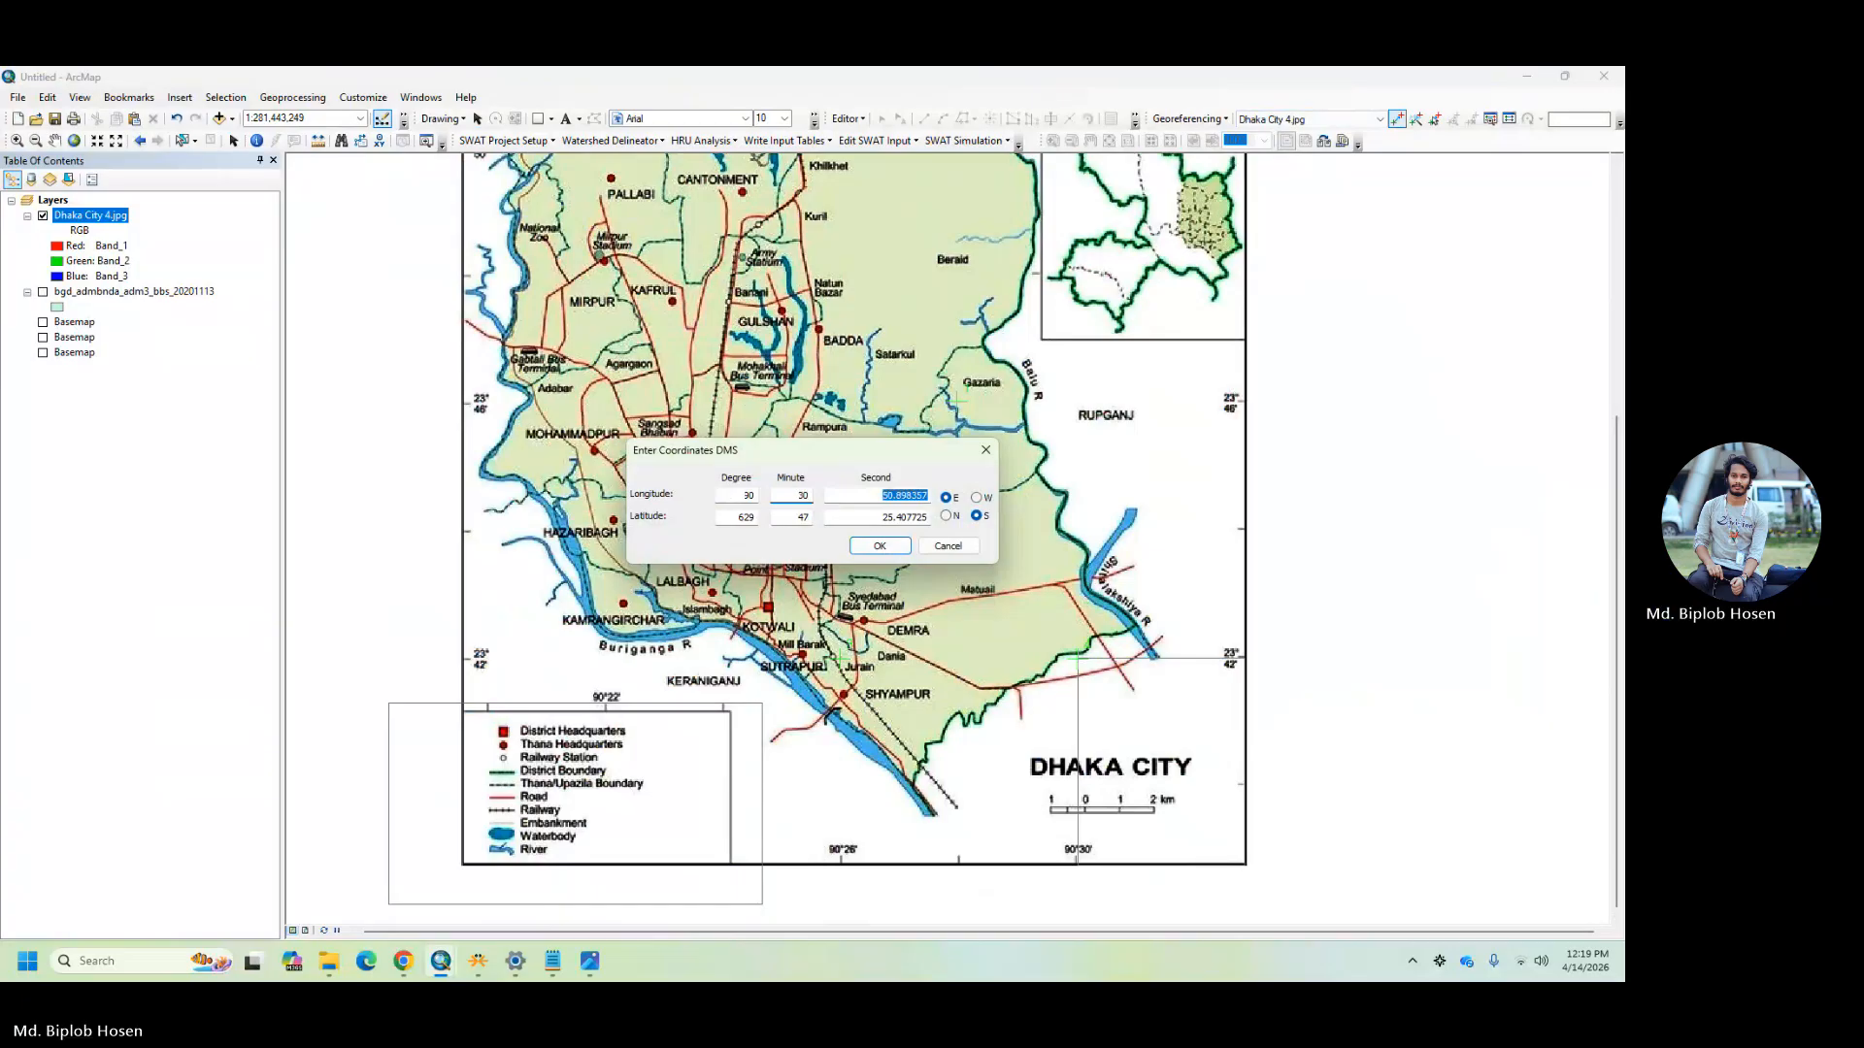
key(Tab)
text(0)
key(Tab)
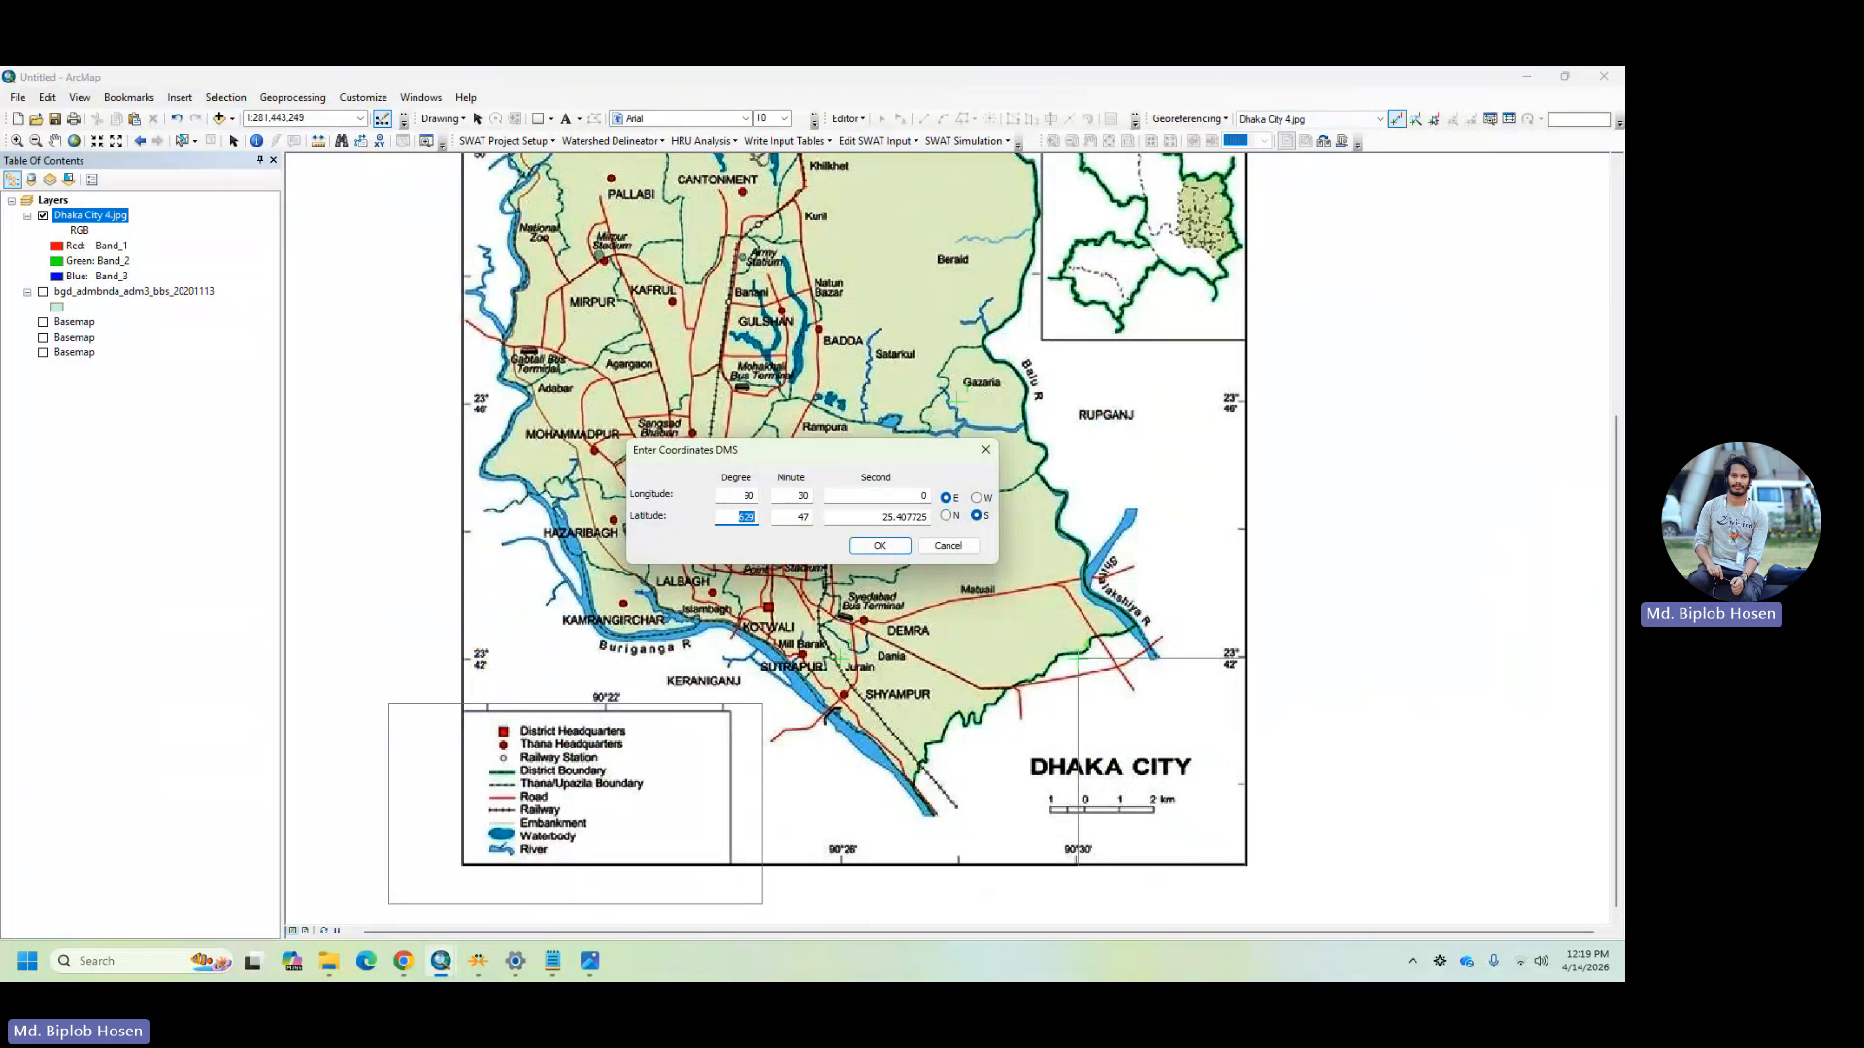
- Set the control point's latitude to 23° 42' 0" and accept the coordinates
text(23)
key(Tab)
text(42)
key(Tab)
text(0)
key(Tab)
click(877, 547)
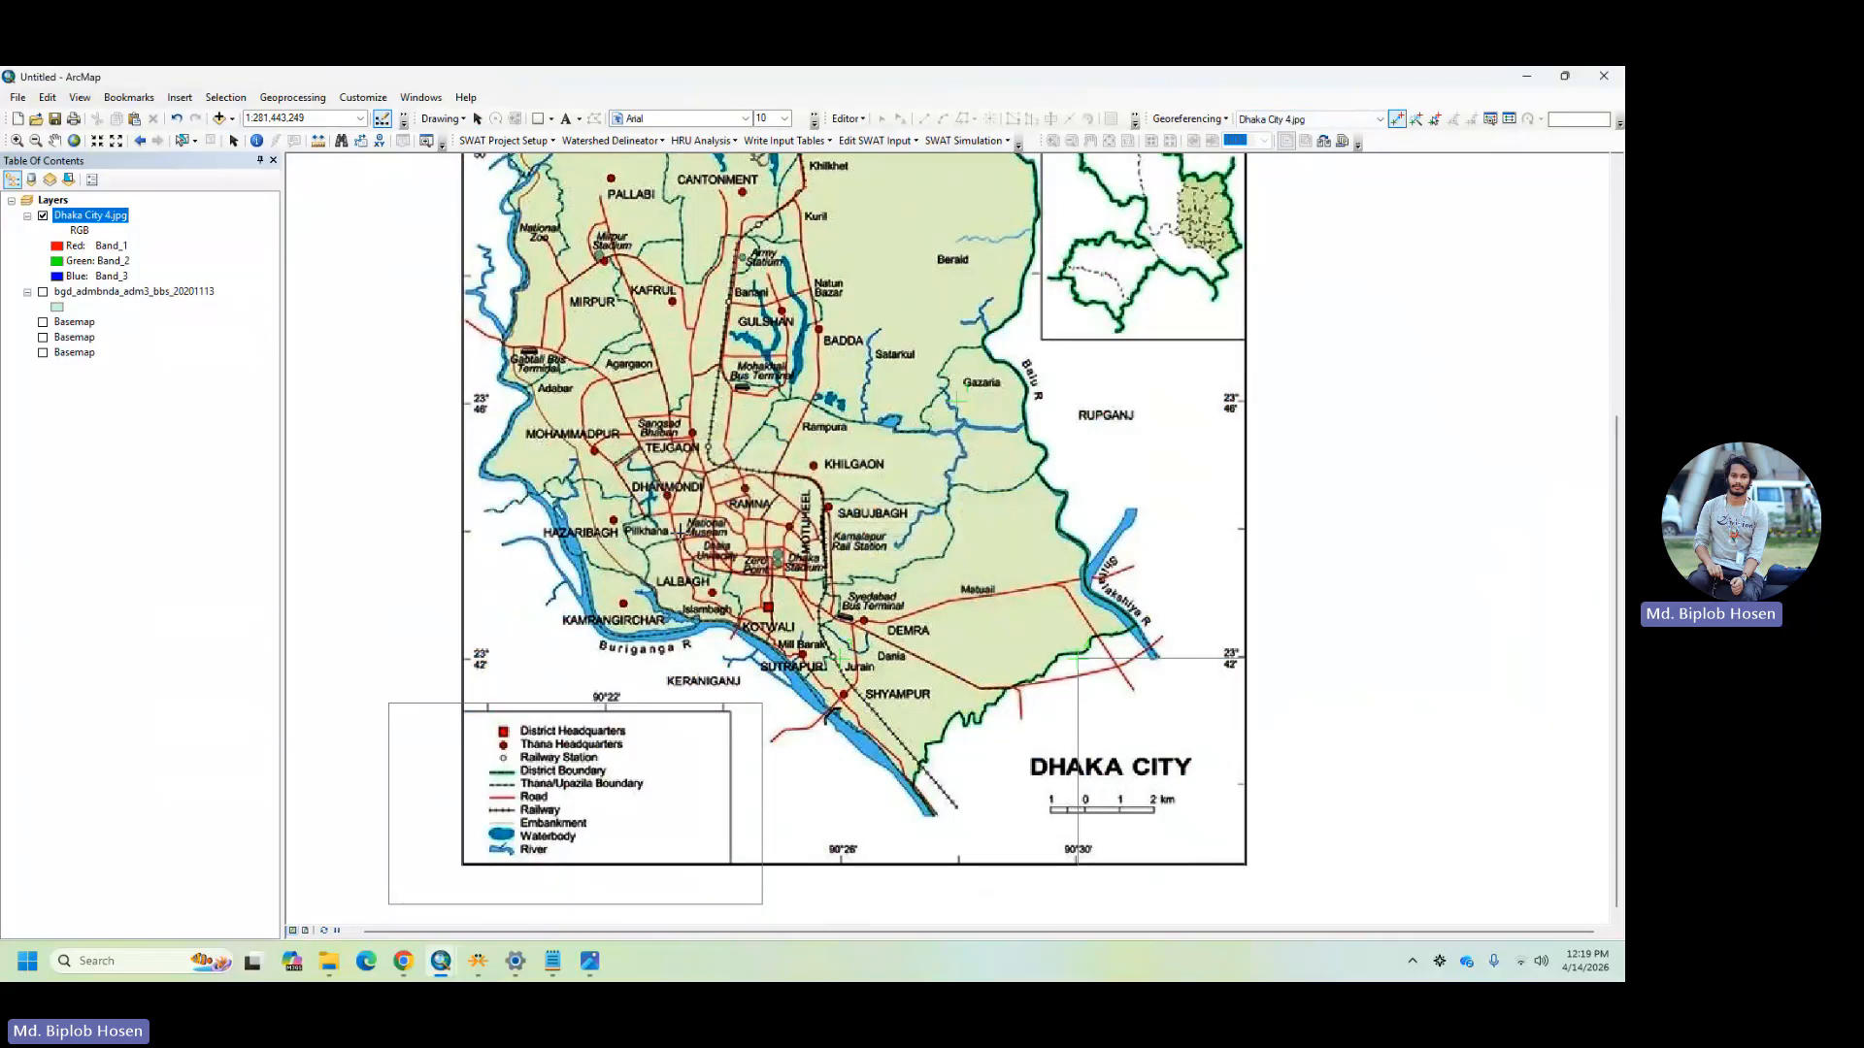
- Review the entered control point links in the link table and close it
click(1509, 119)
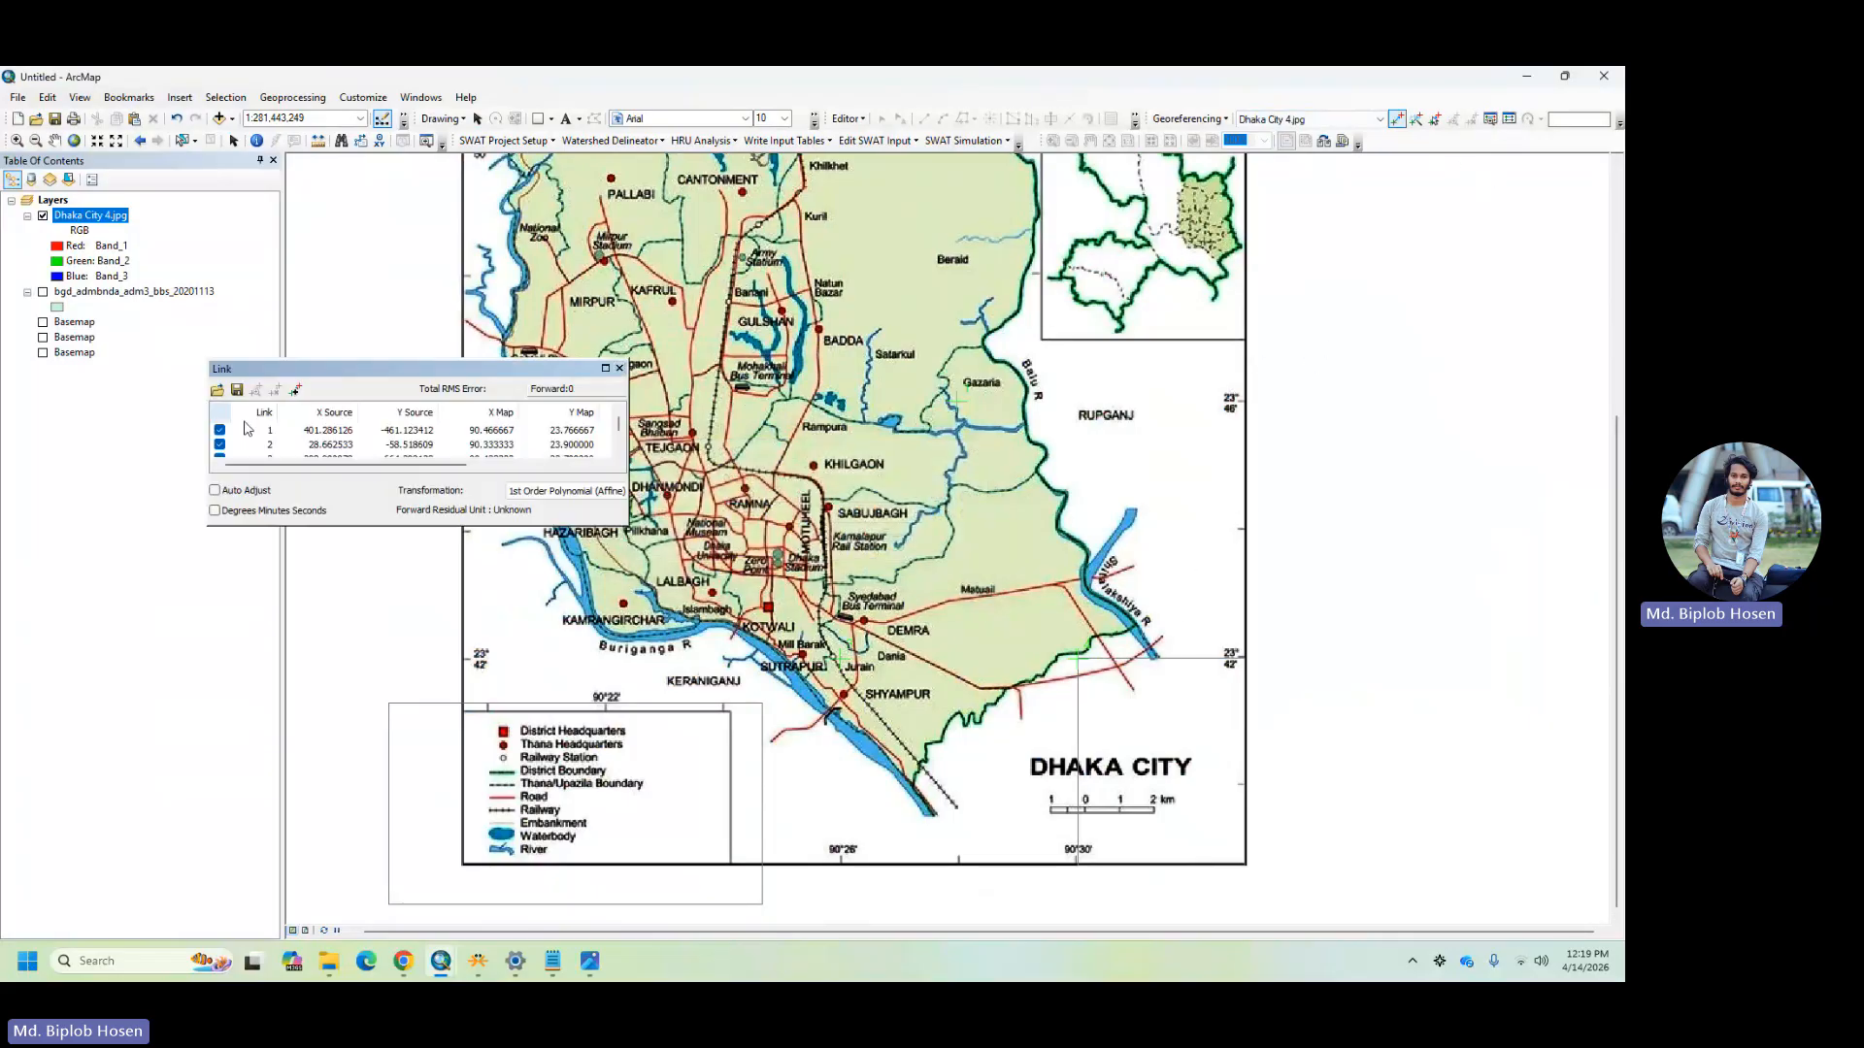
scroll(253, 430, down, 1)
scroll(279, 439, up, 1)
click(621, 369)
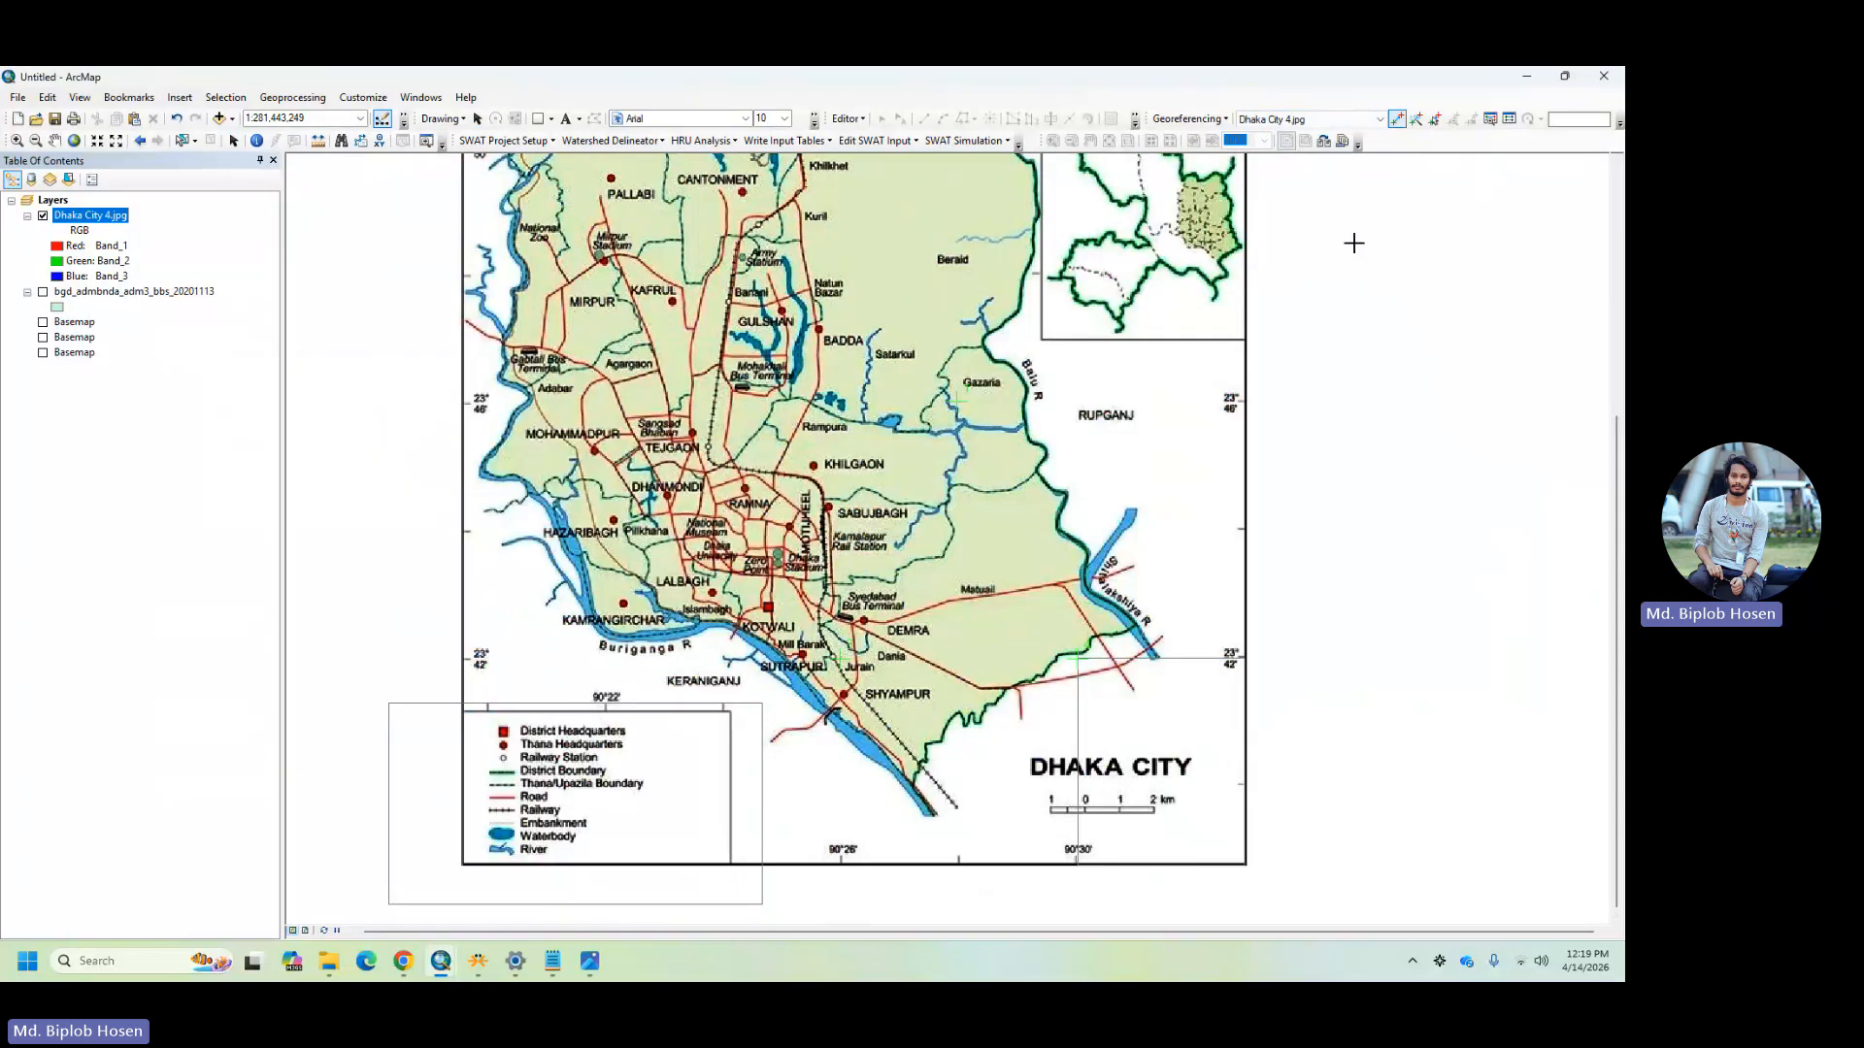
- Update the georeferencing of Dhaka City 4.jpg and zoom to the layer's extent
click(1201, 119)
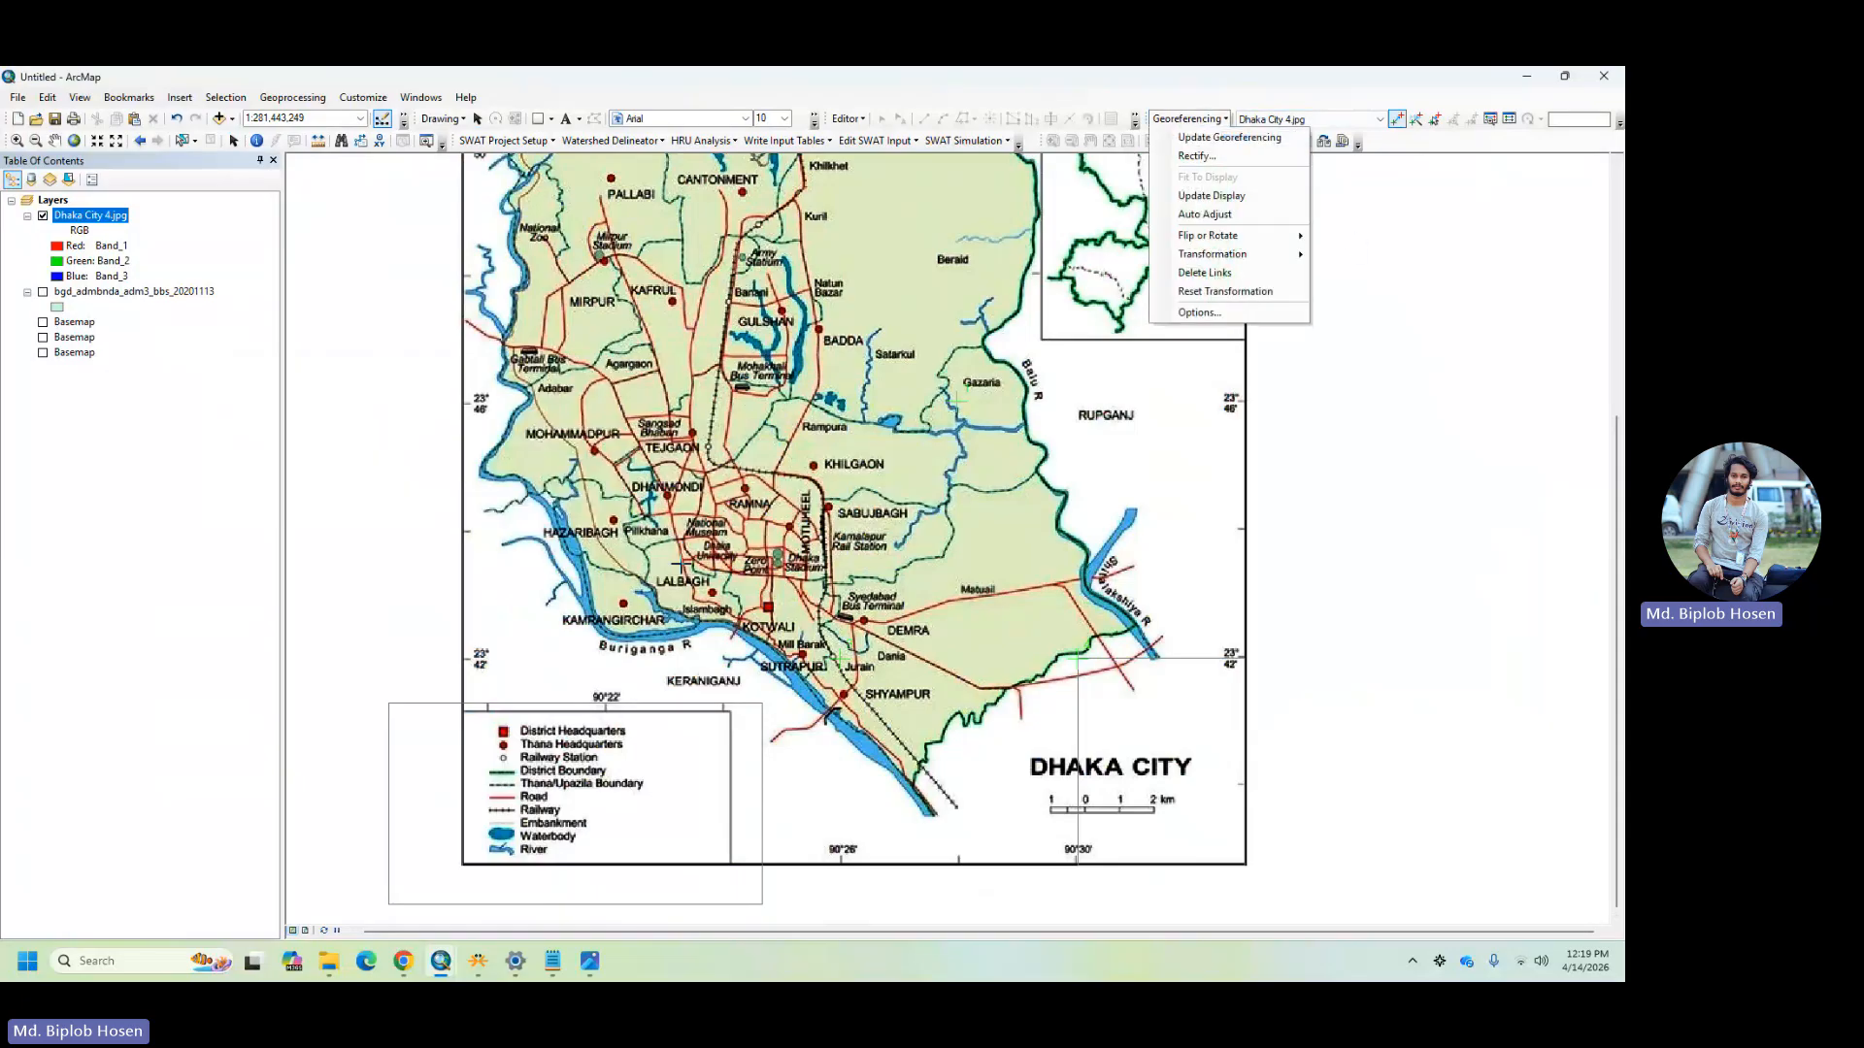
click(1237, 139)
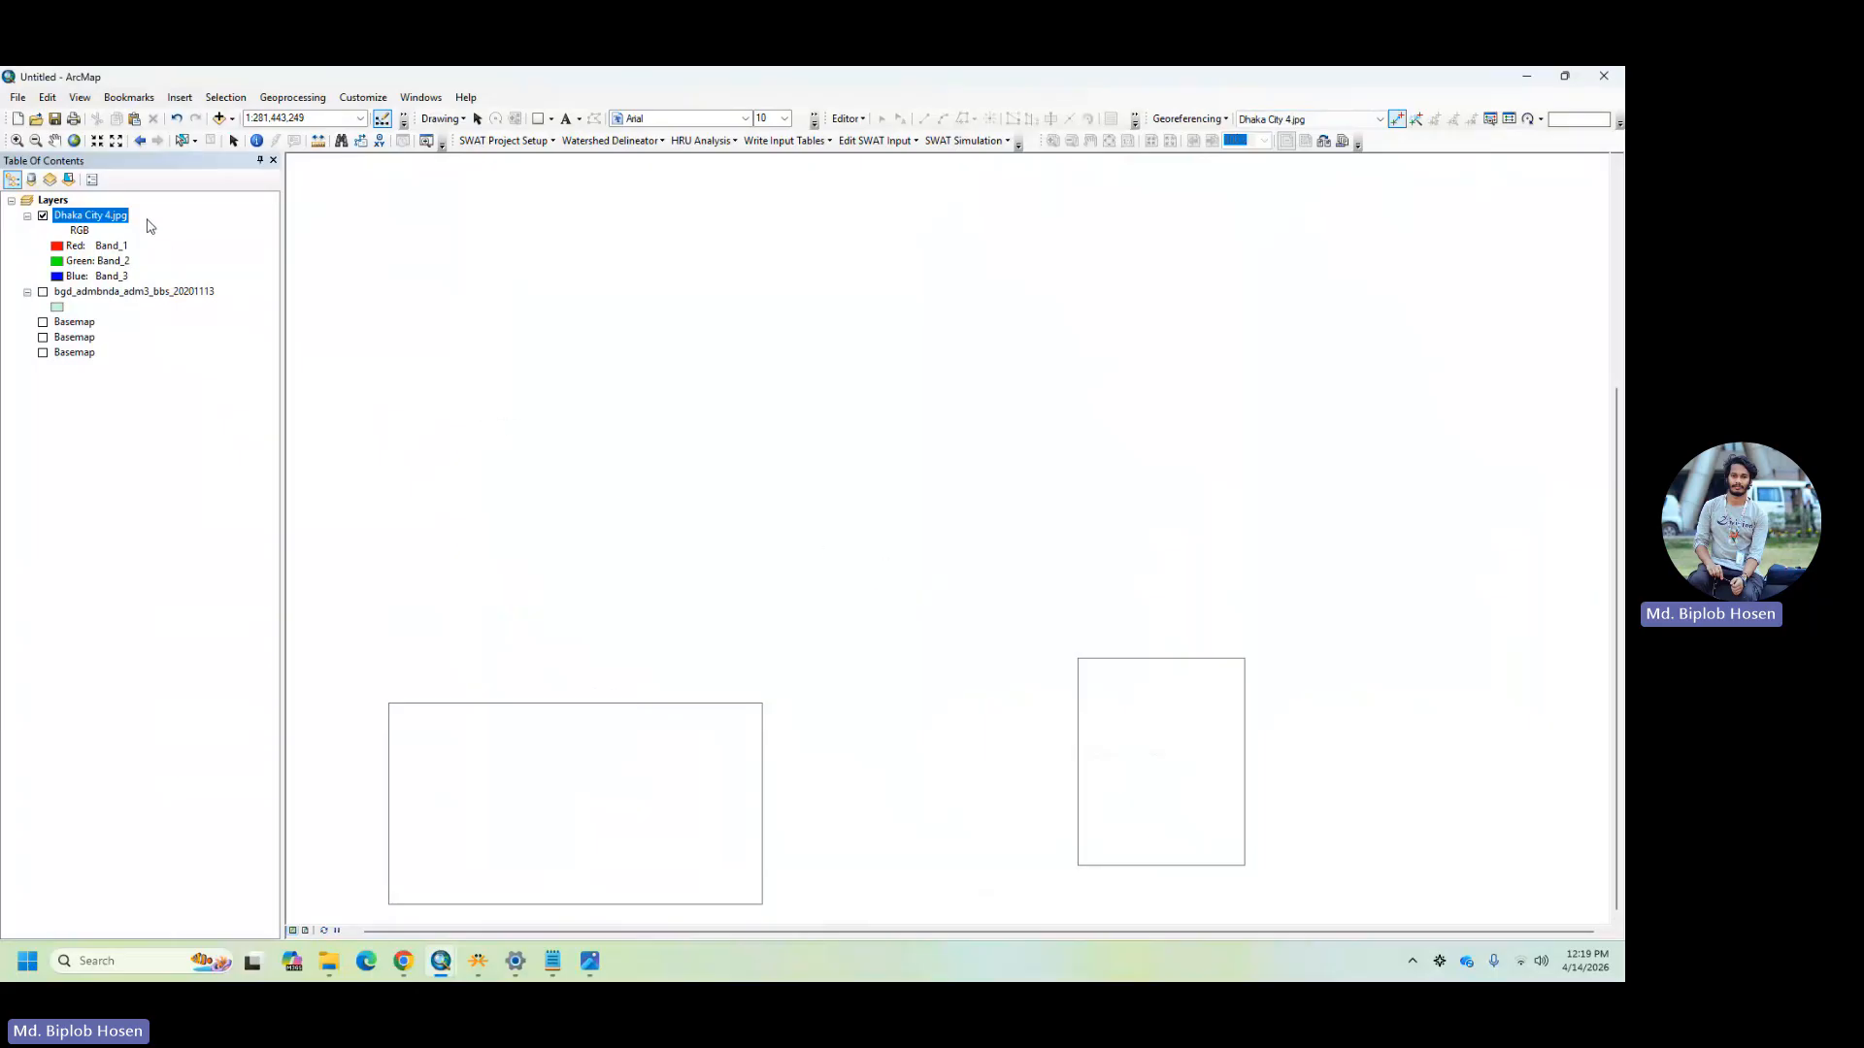
right_click(79, 221)
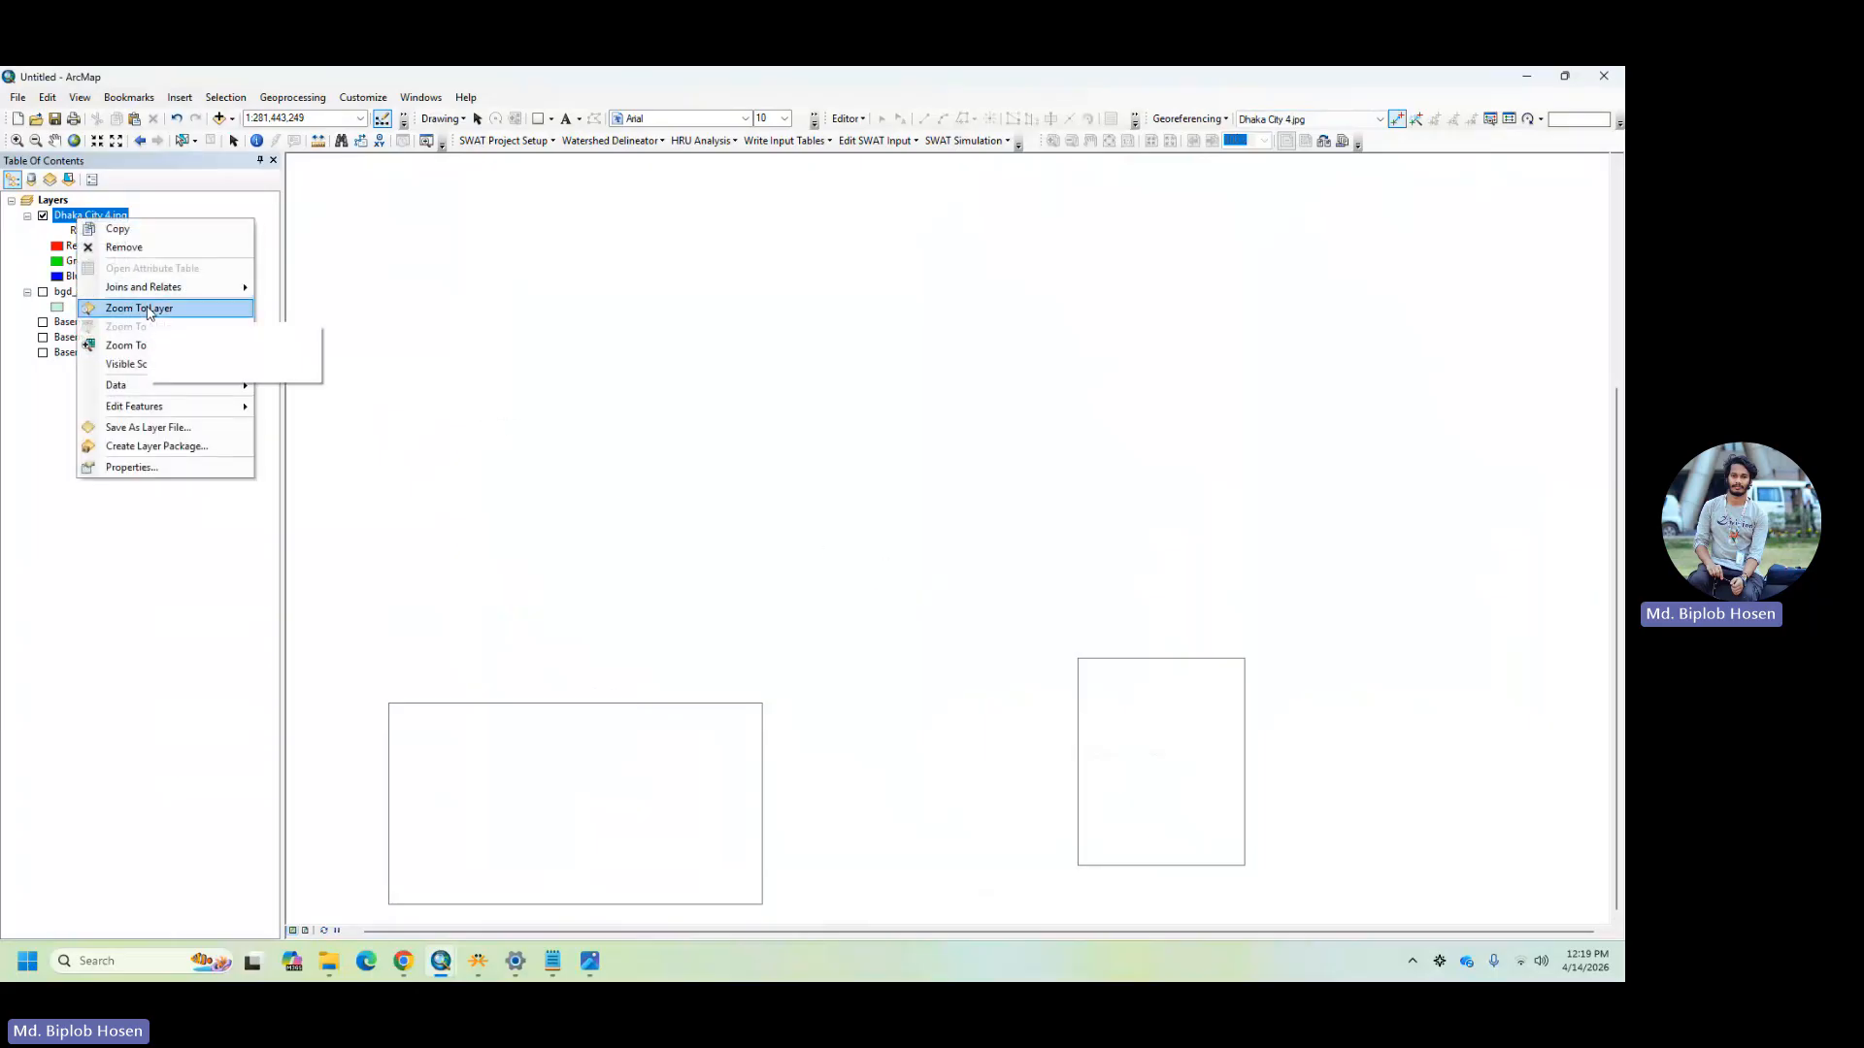
click(151, 310)
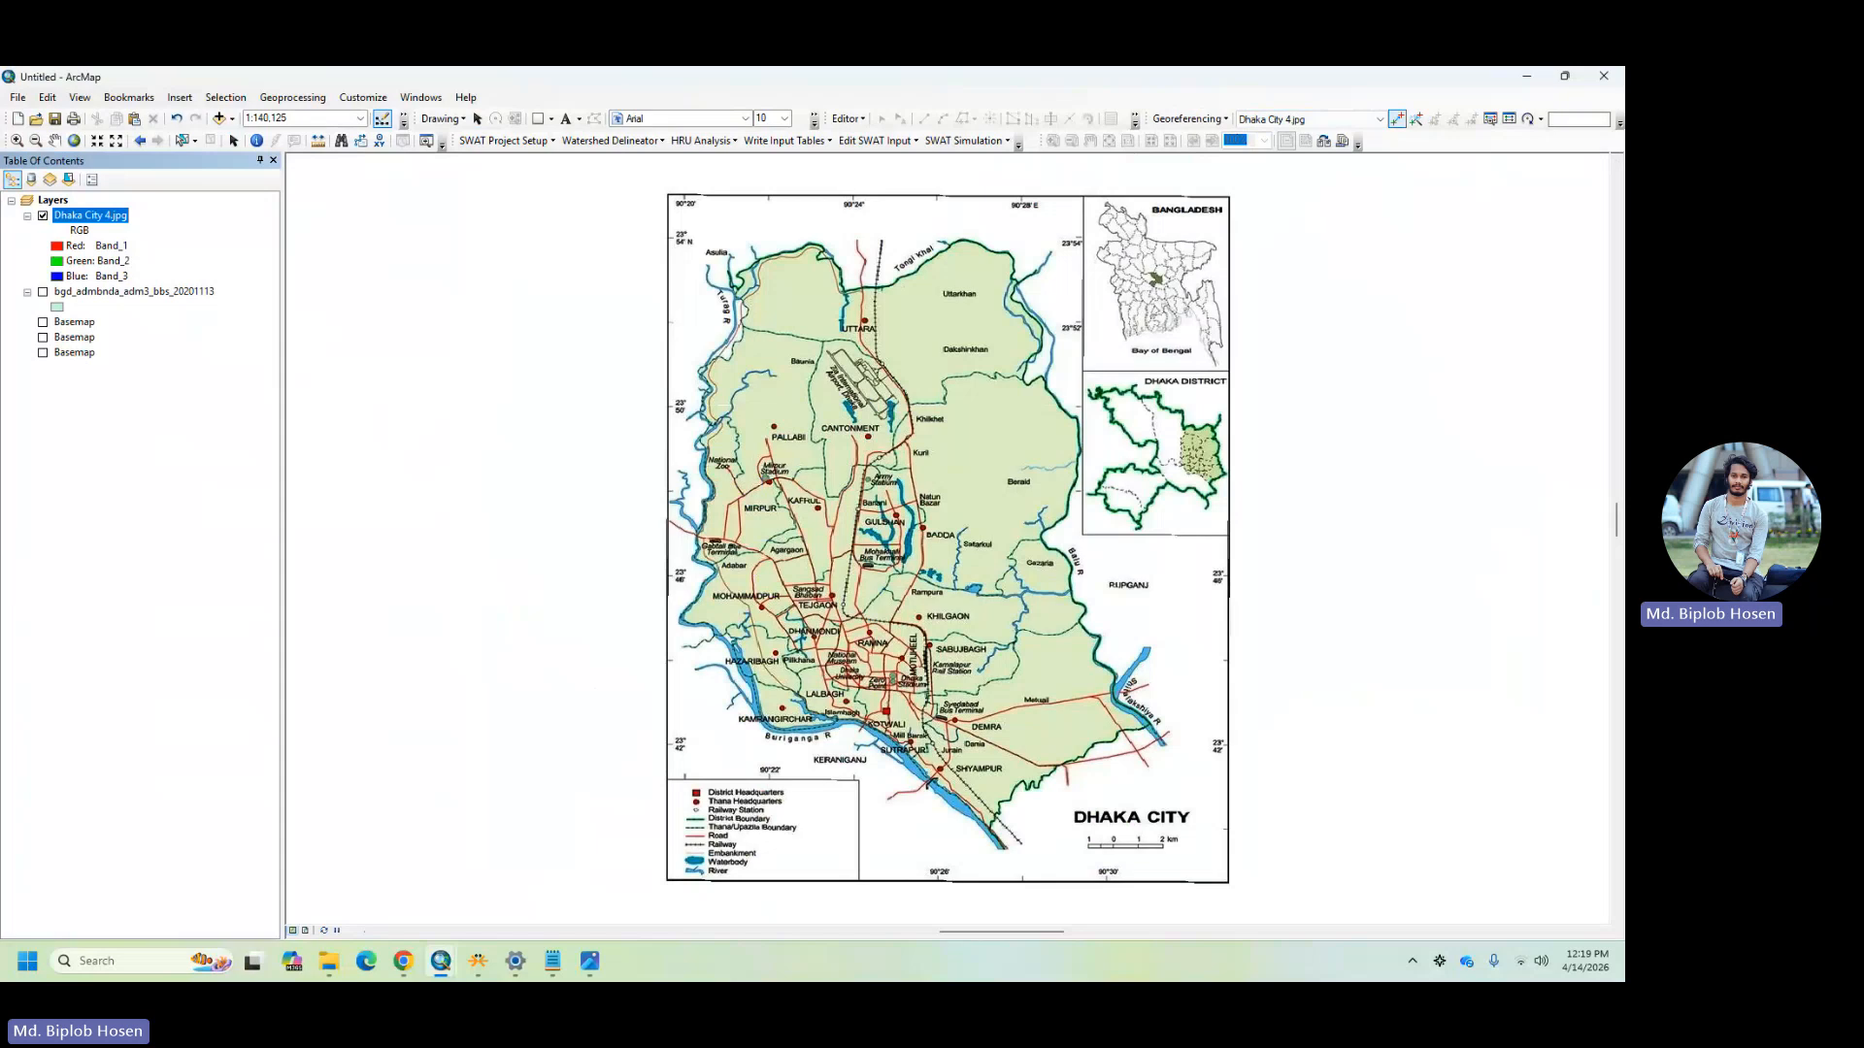
- Display the bgd_admbnda_adm3_bbs_20201113 layer at full extent and inspect where the georeferenced Dhaka map falls on it
click(43, 293)
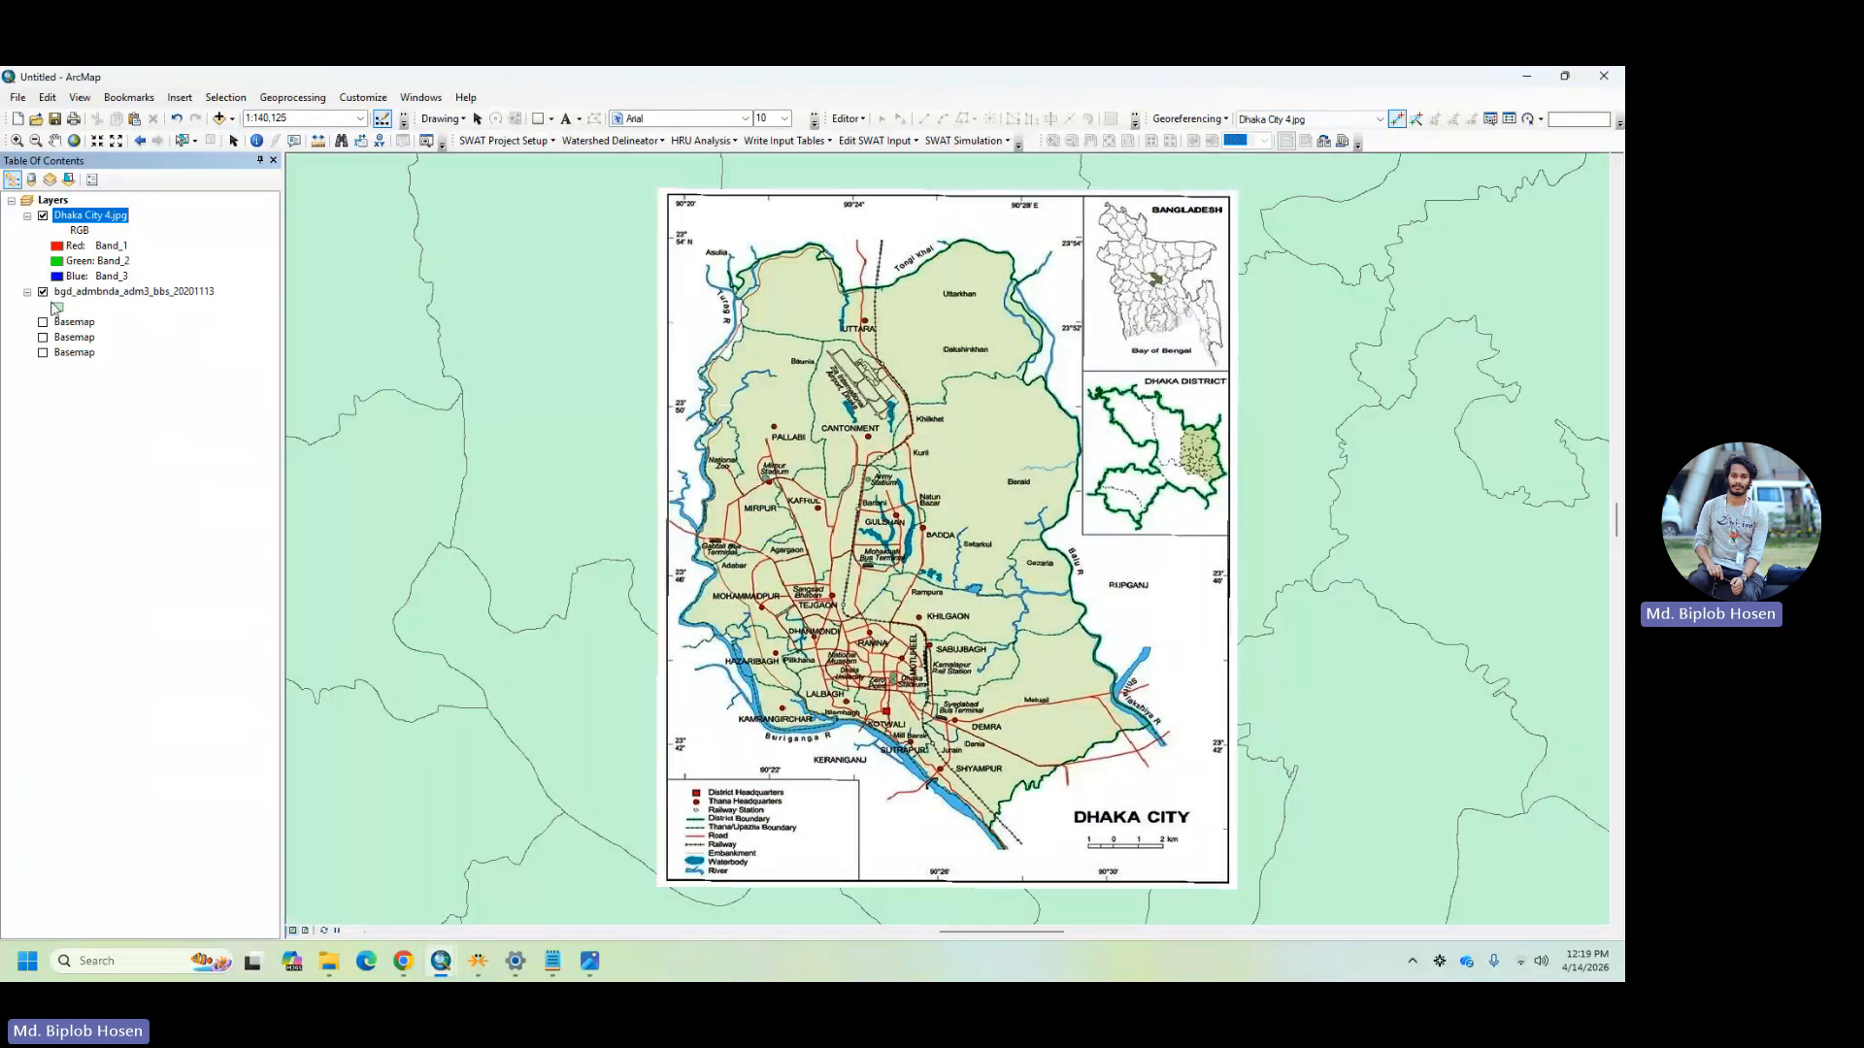
right_click(89, 291)
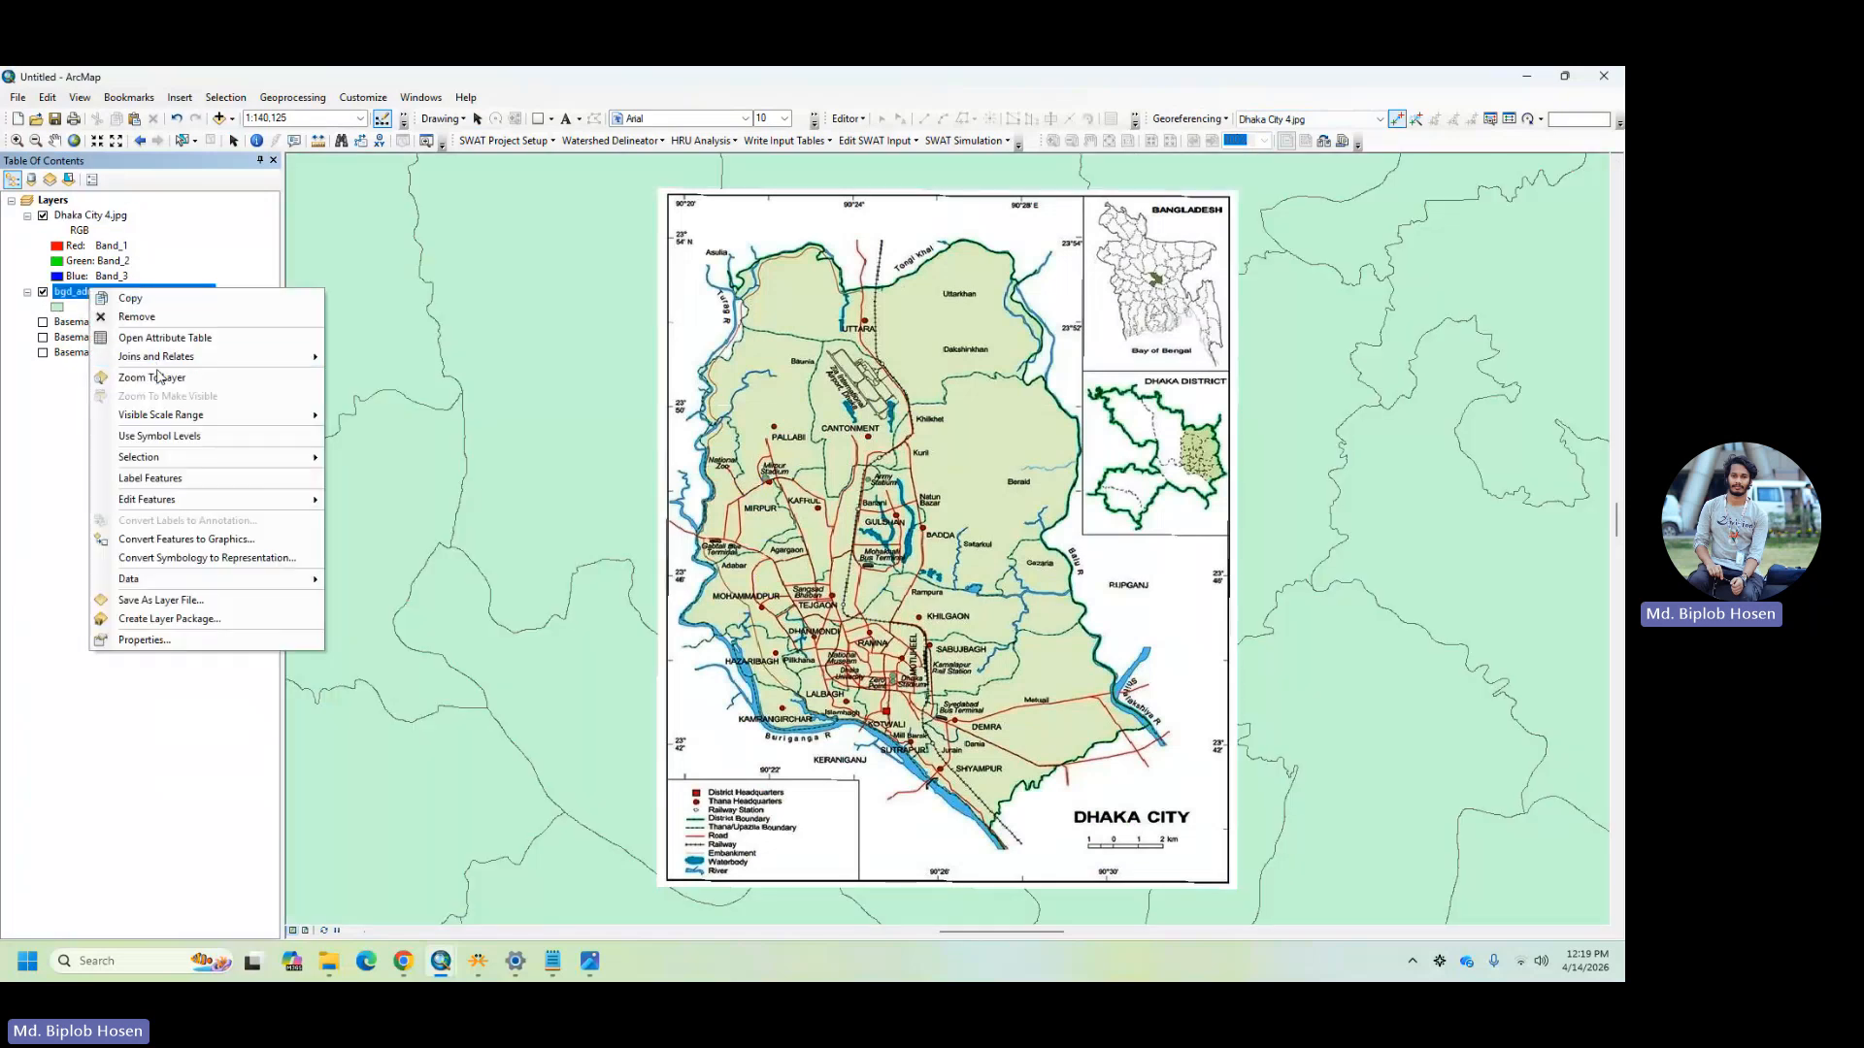
click(159, 377)
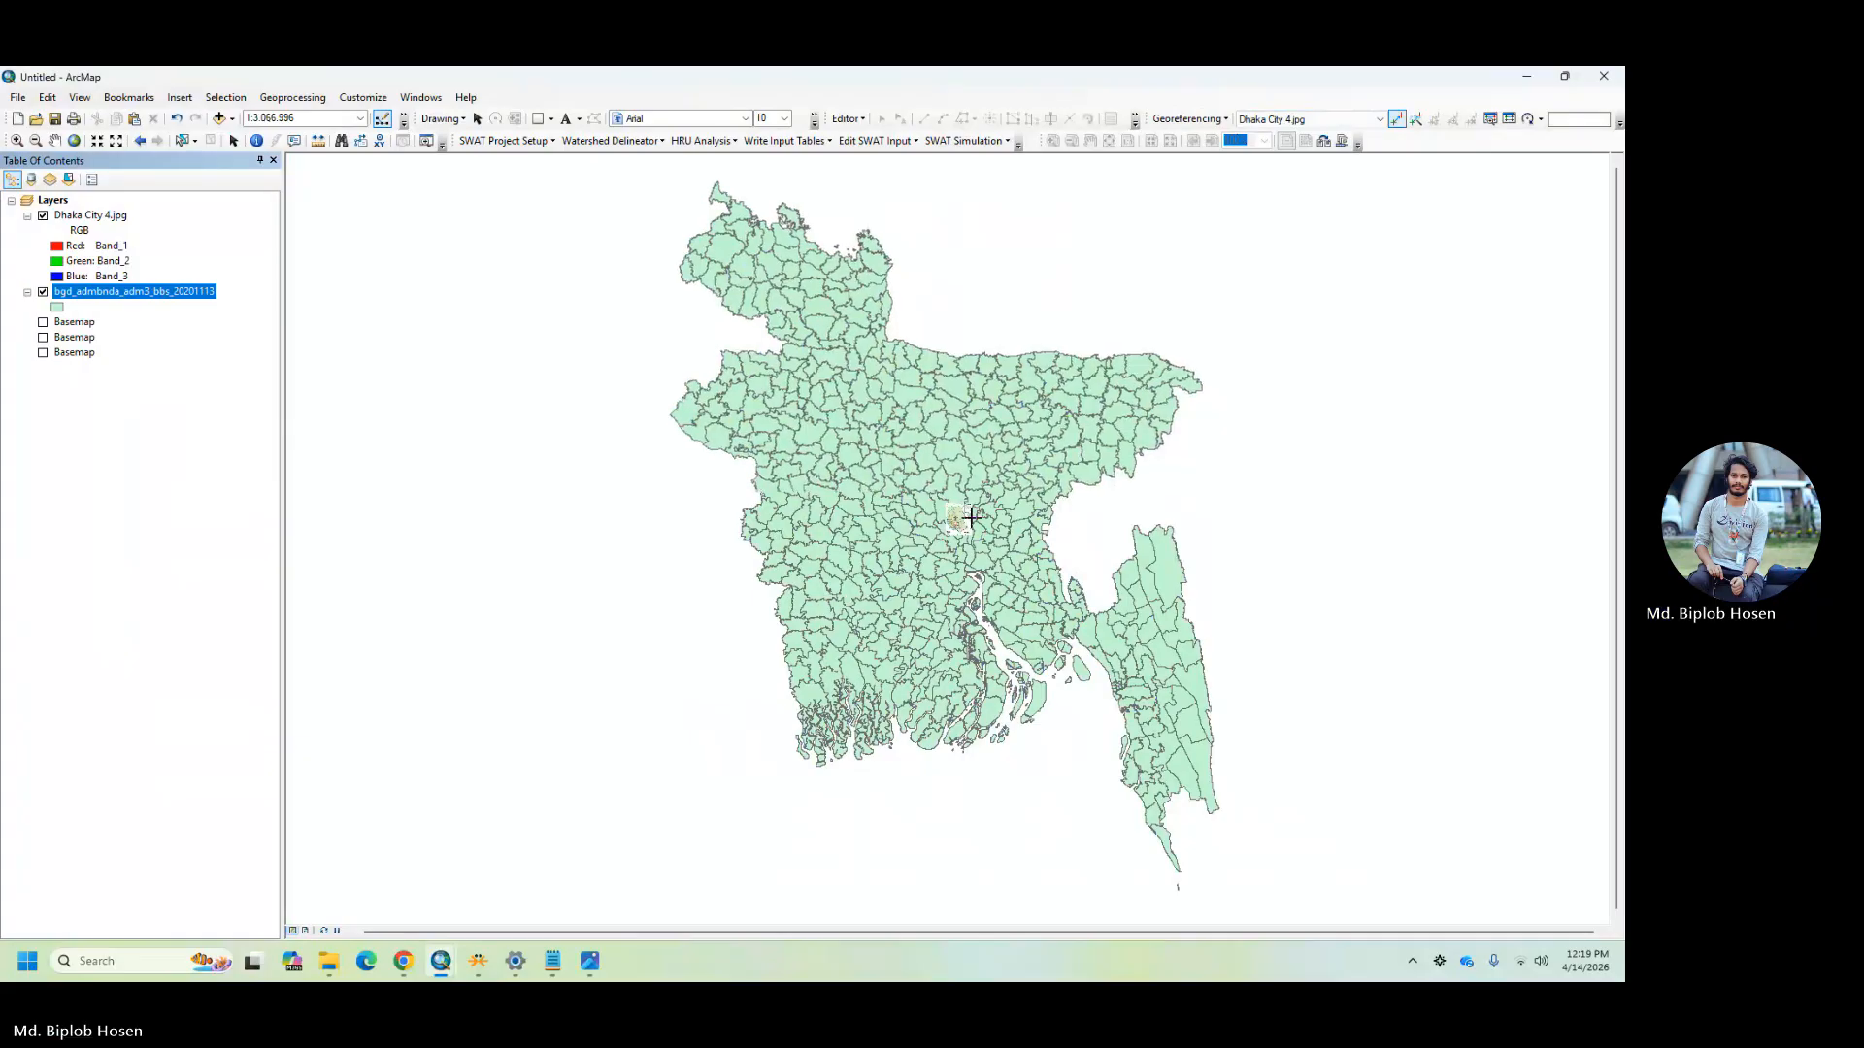
scroll(971, 518, up, 2)
scroll(971, 517, up, 3)
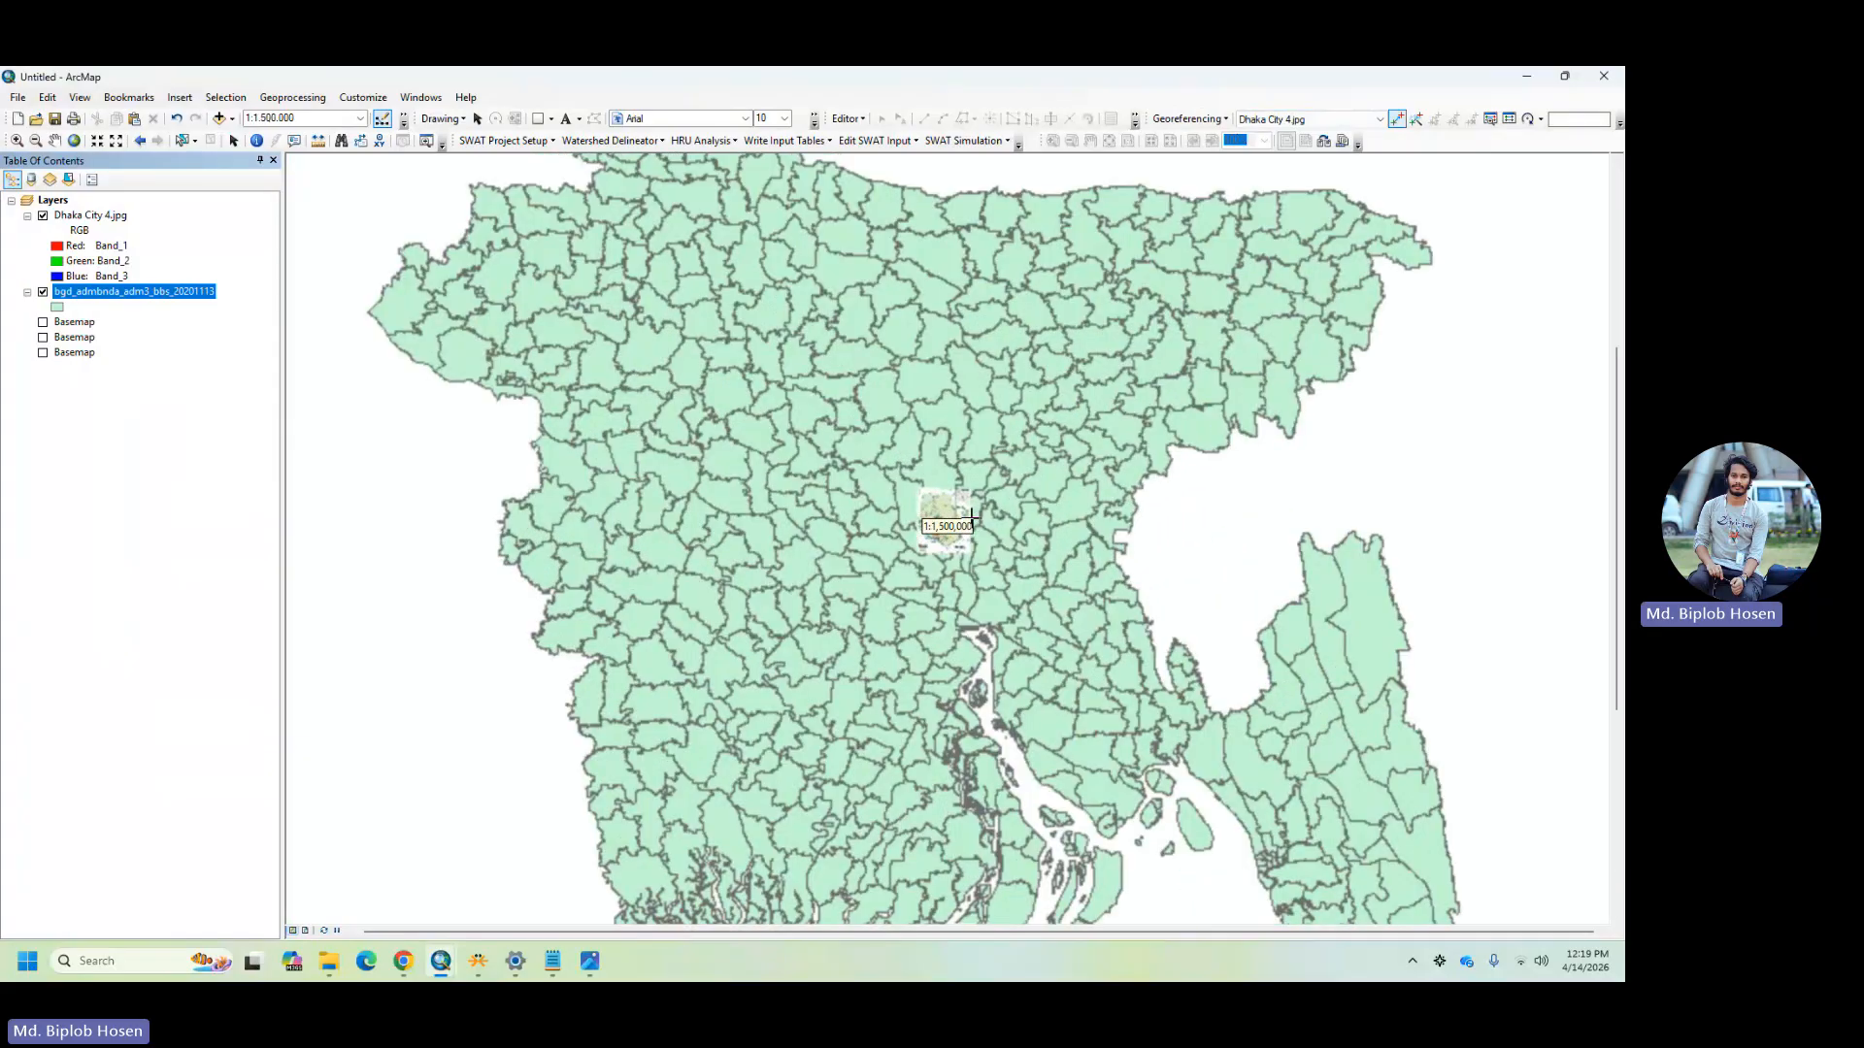
scroll(972, 518, up, 2)
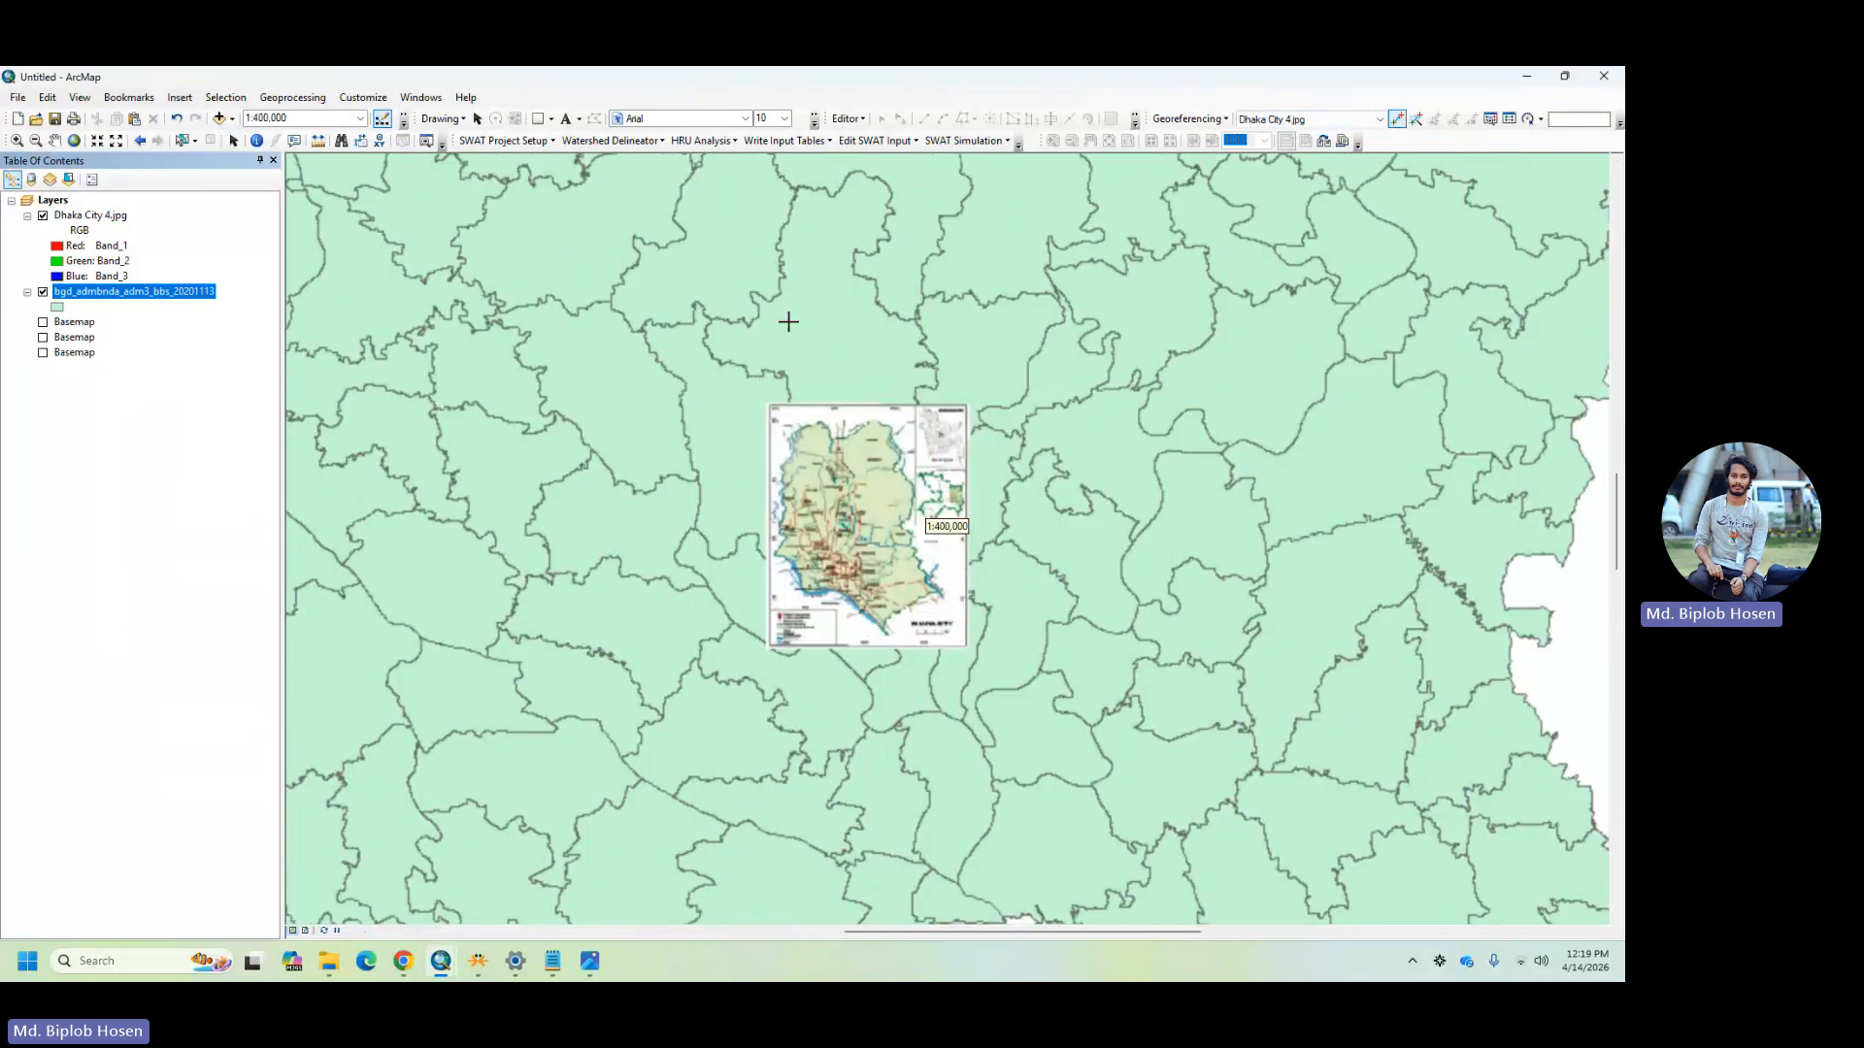
scroll(839, 546, up, 1)
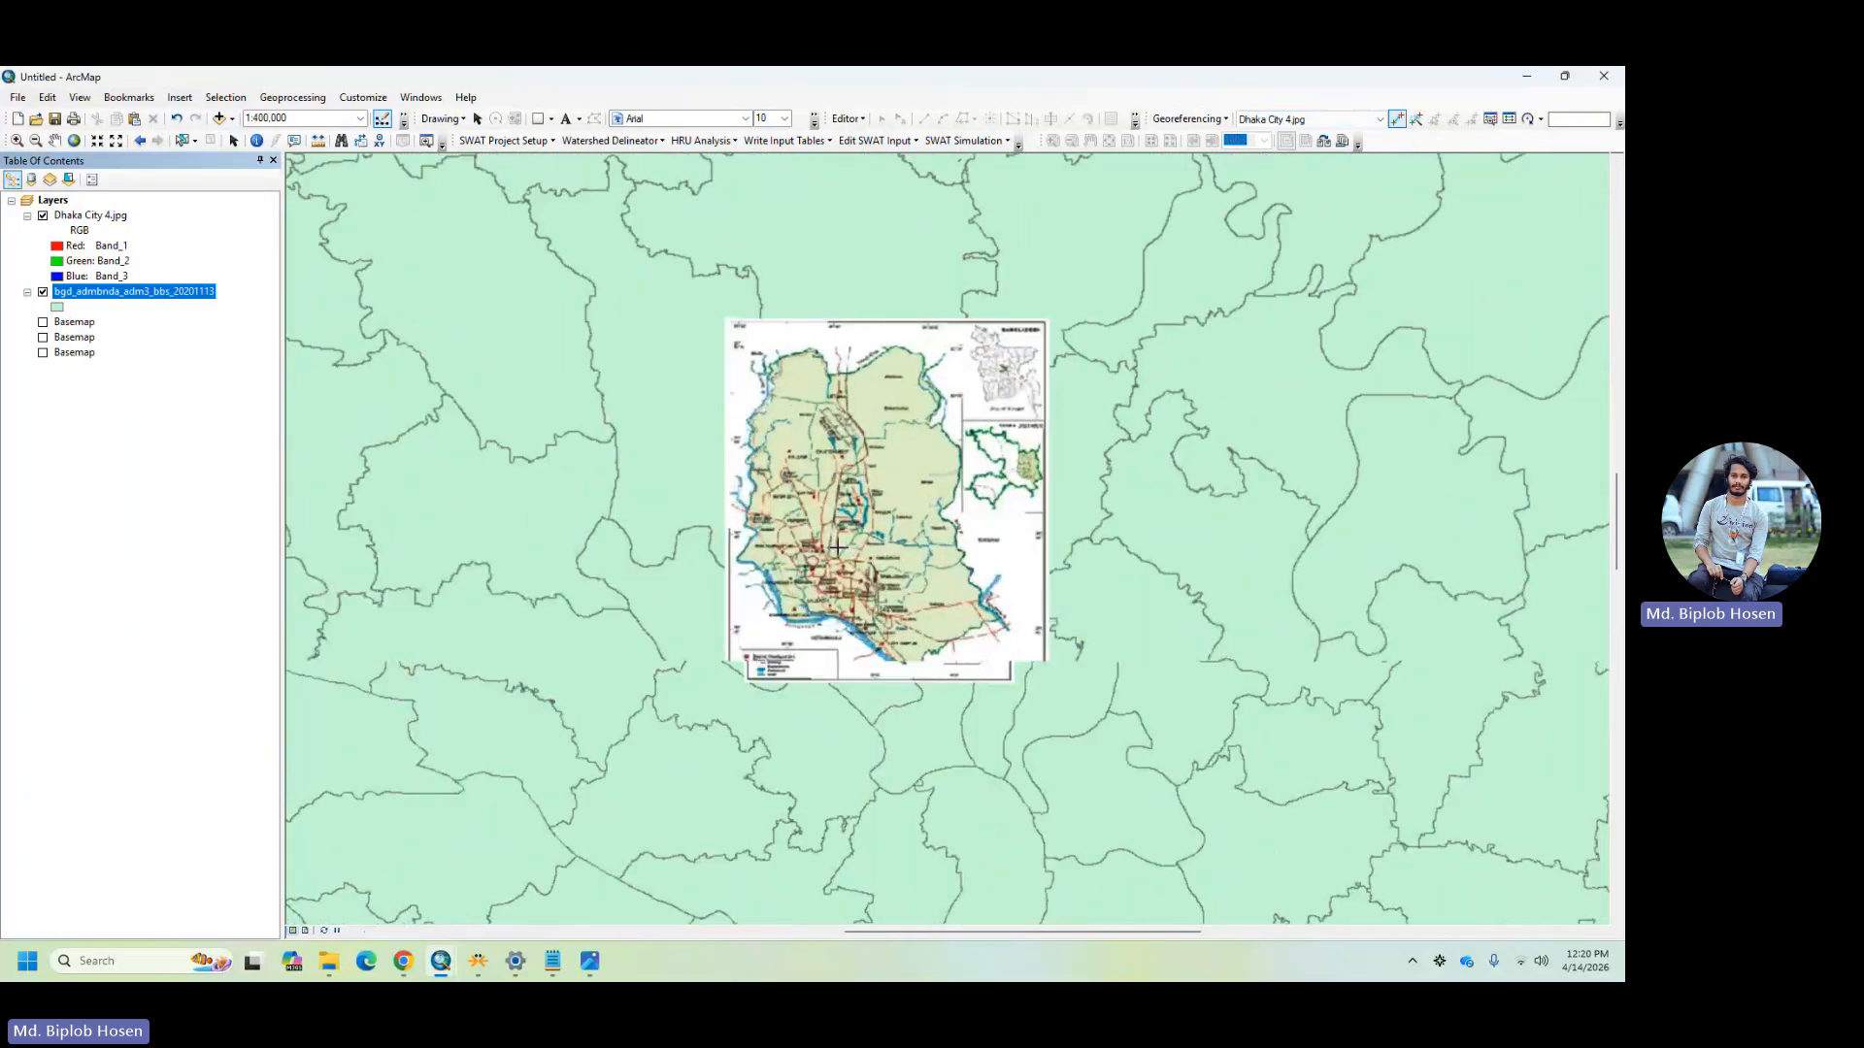
- Toggle Dhaka City 4.jpg off and on to compare it with the administrative boundaries, then hide the boundary layer
click(43, 292)
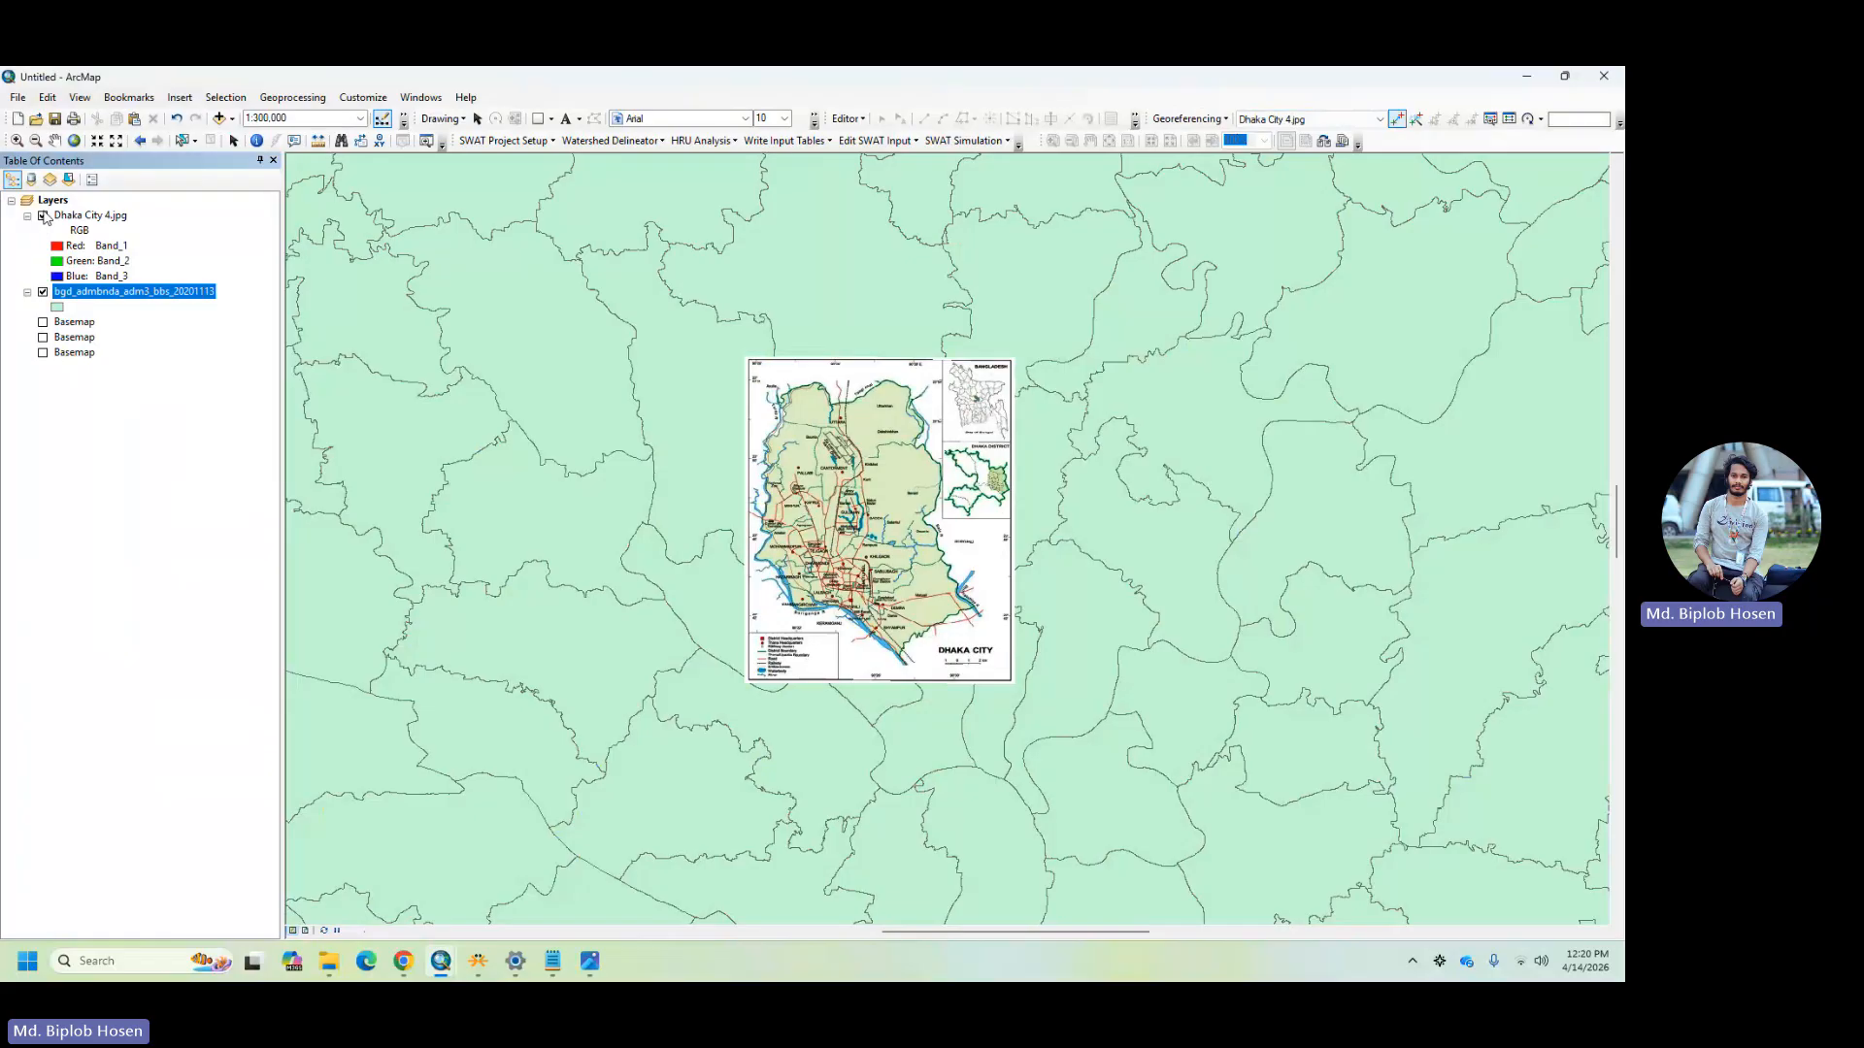
click(42, 215)
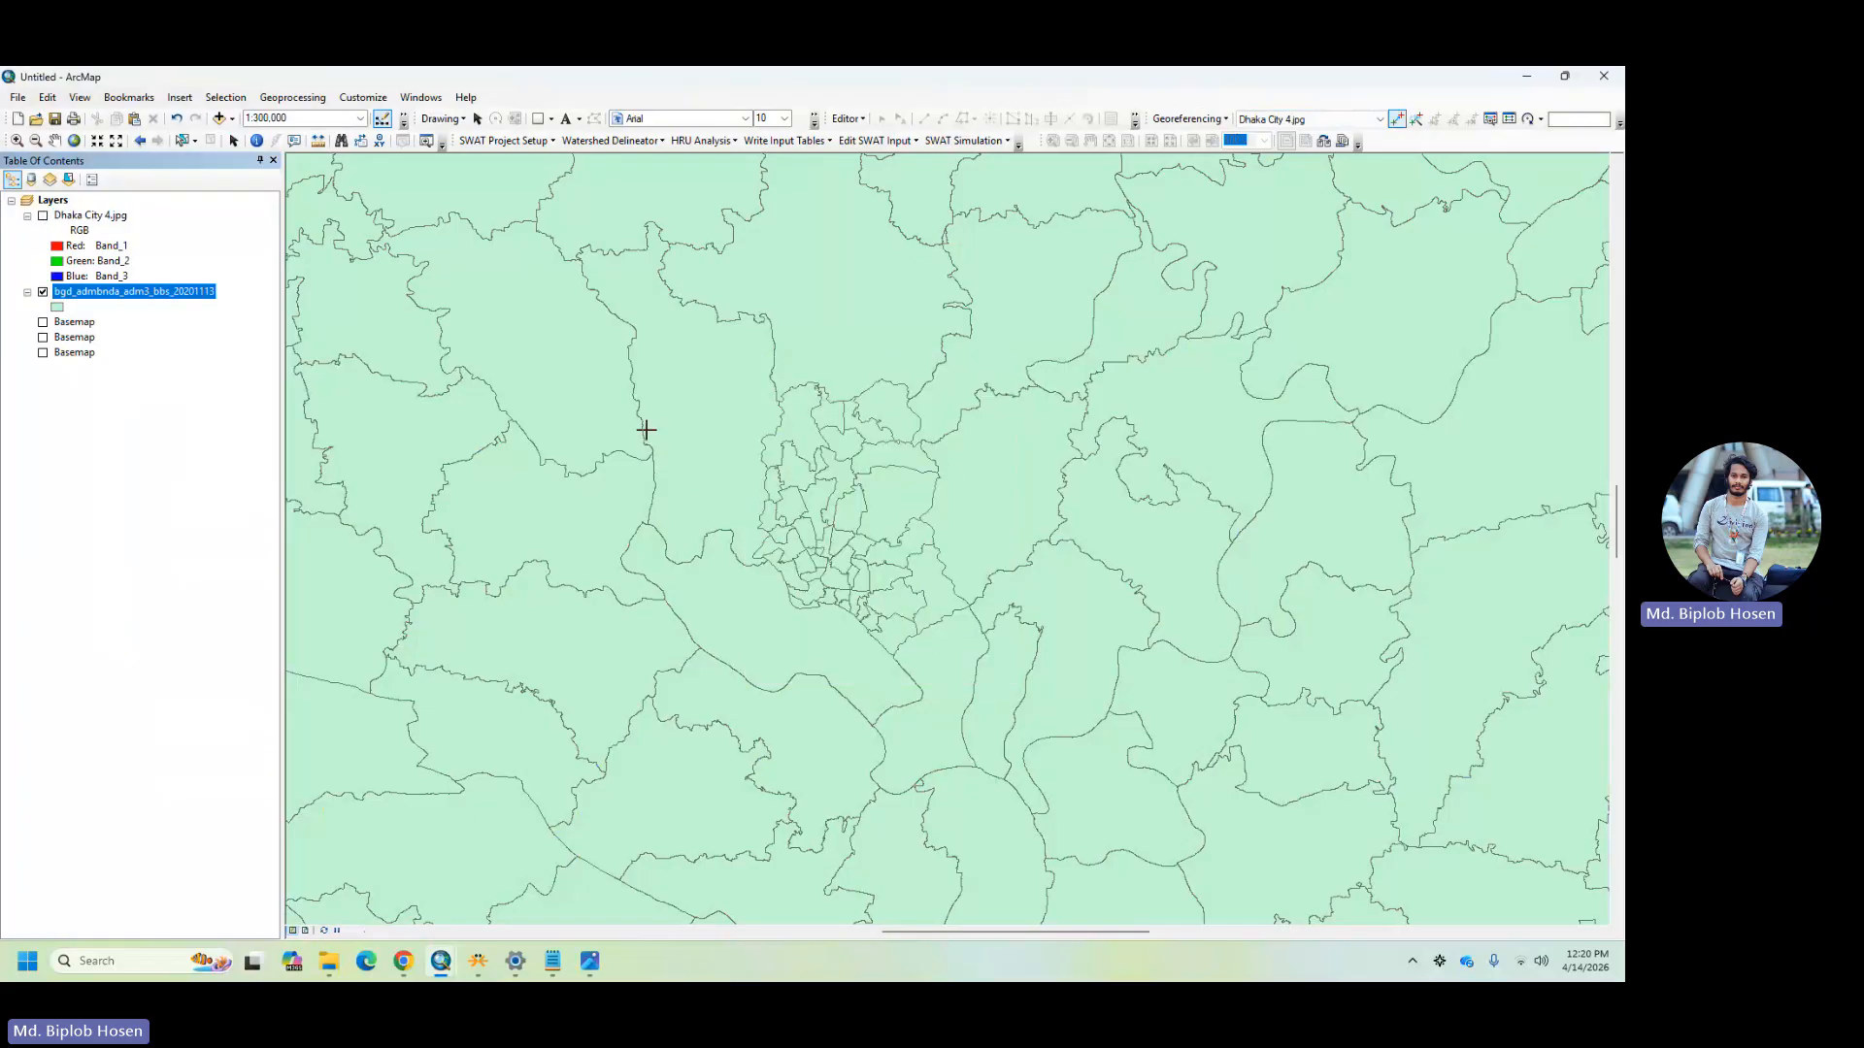
click(42, 217)
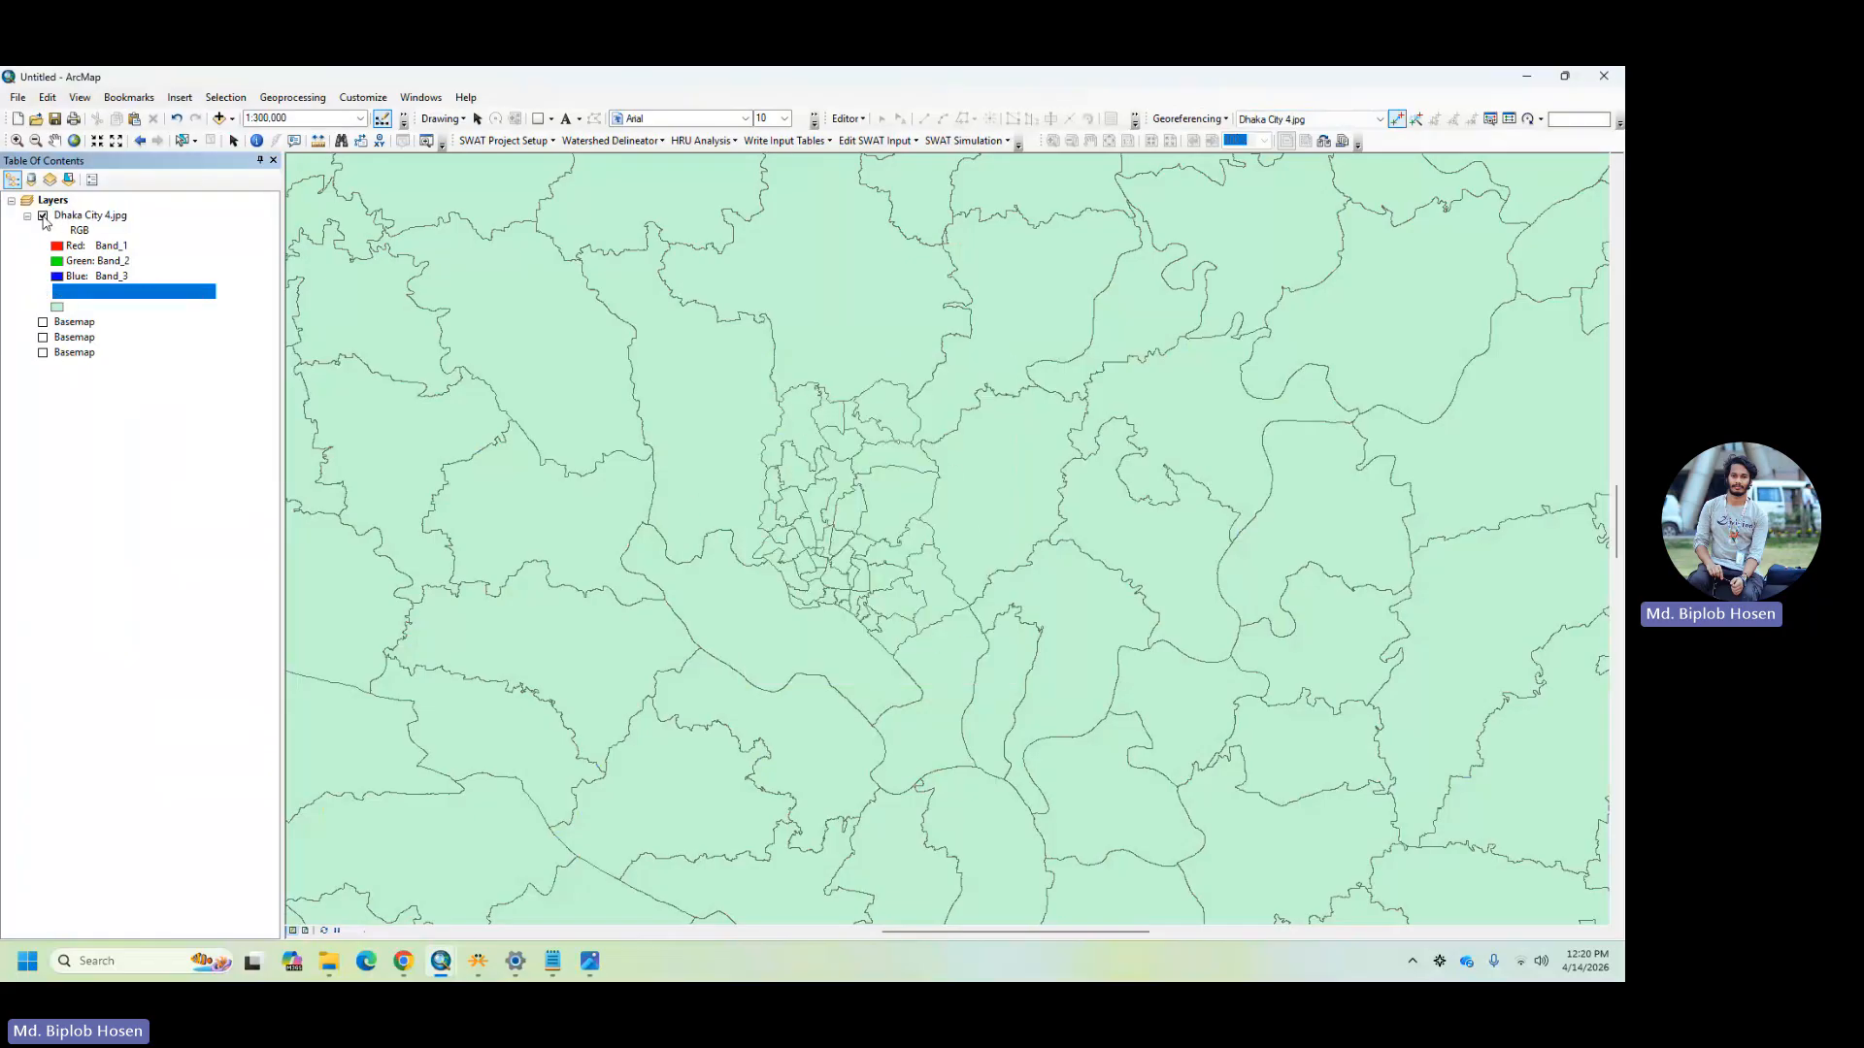
click(42, 292)
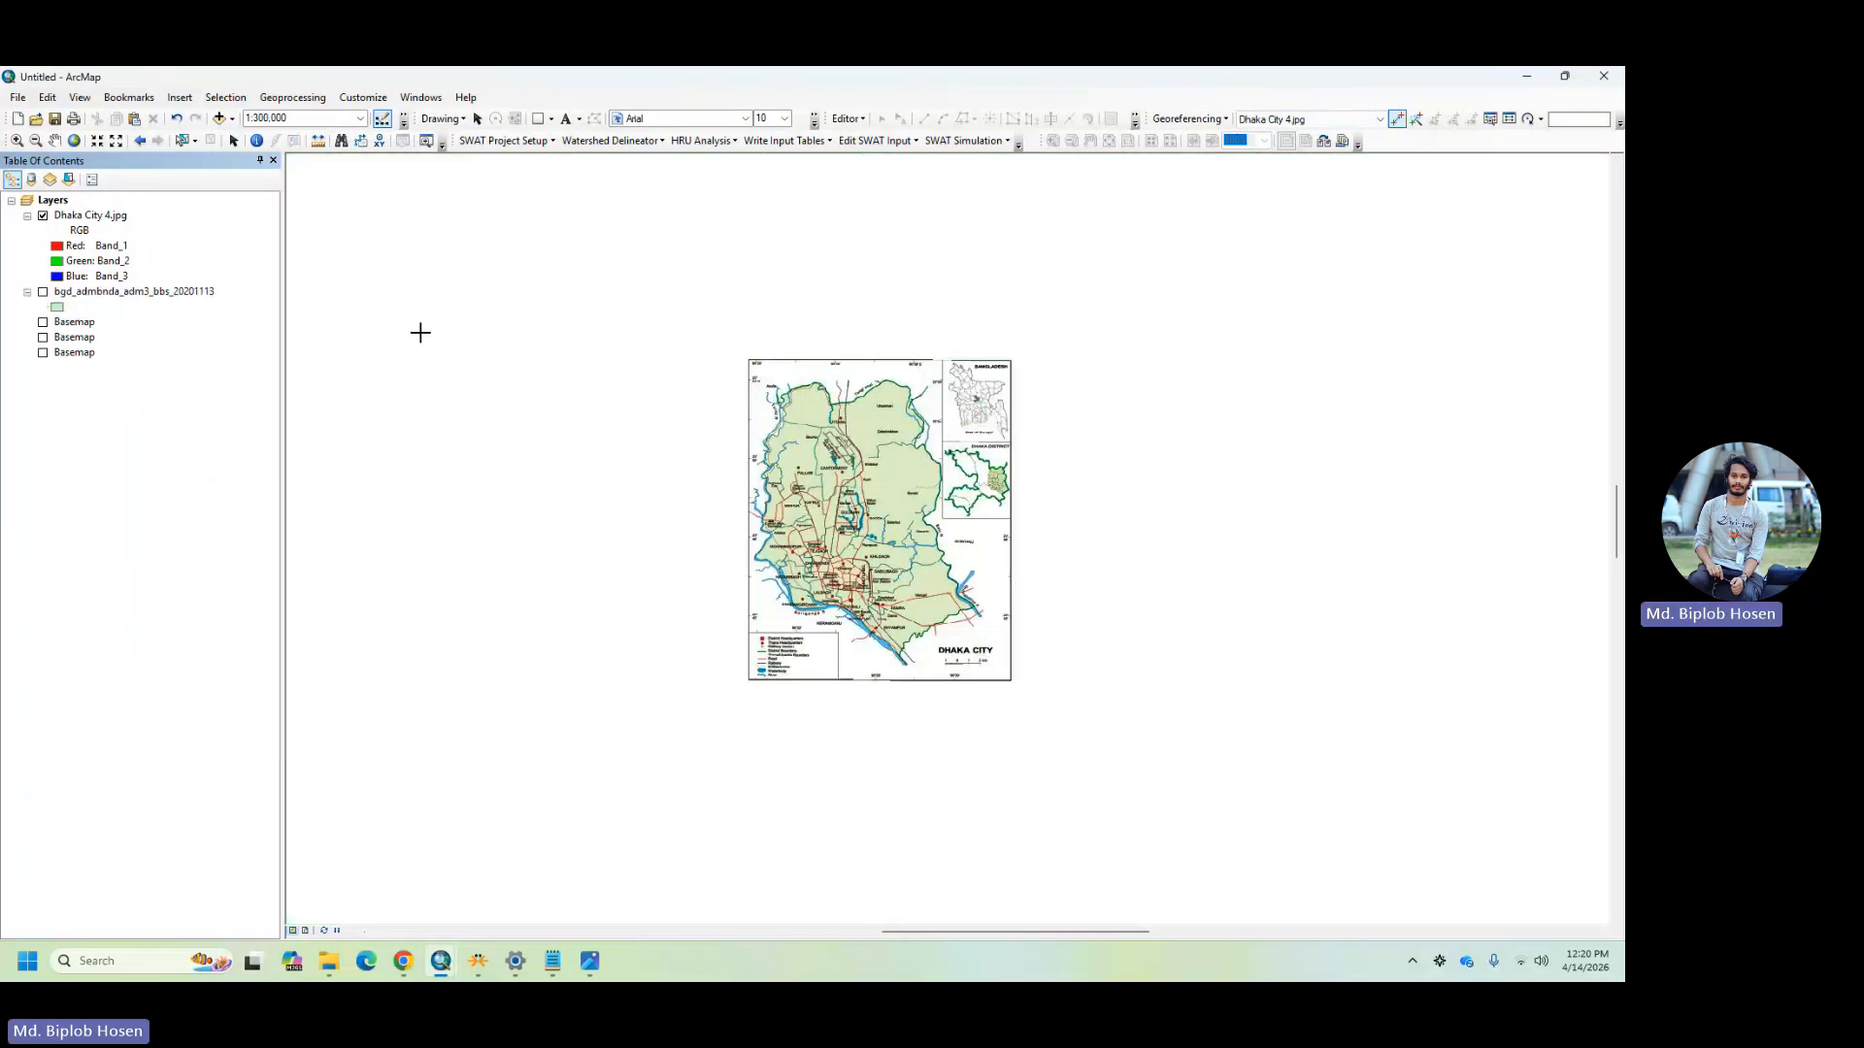
- Add the Streets basemap to the map document
click(232, 119)
click(267, 158)
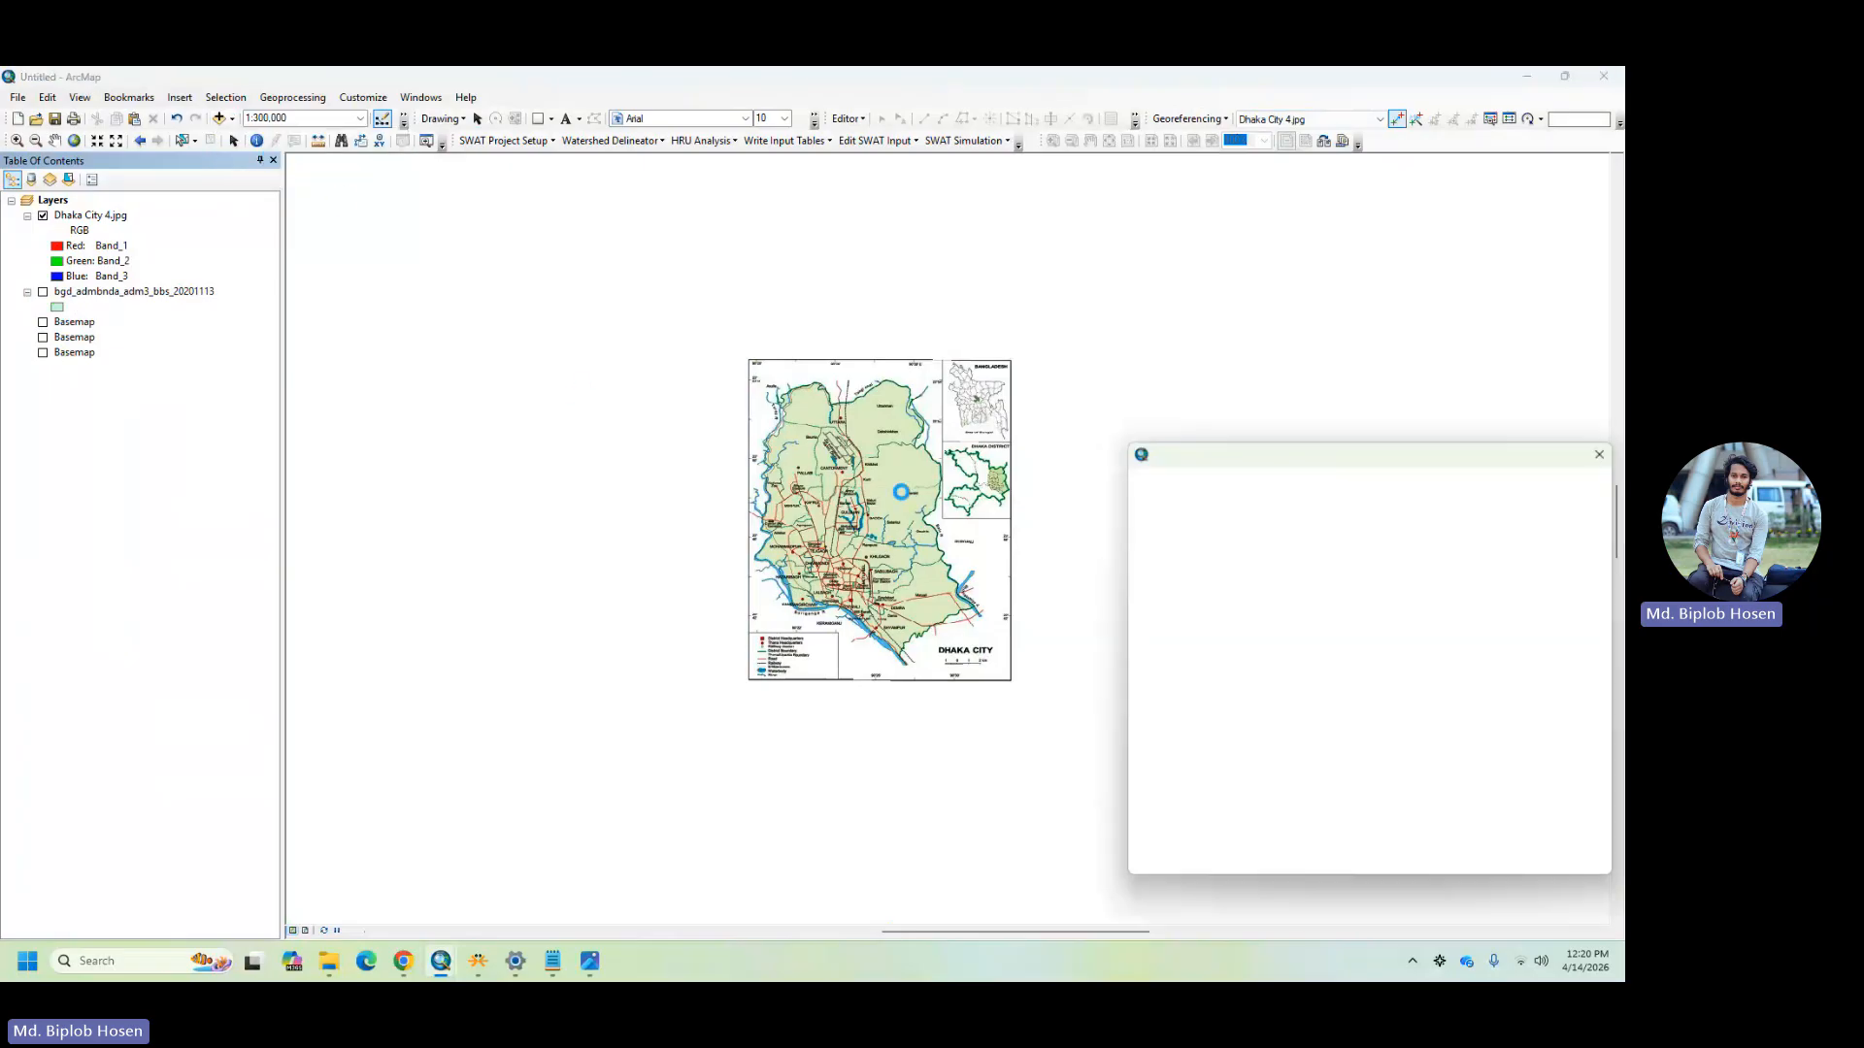
drag(1424, 464, 1064, 403)
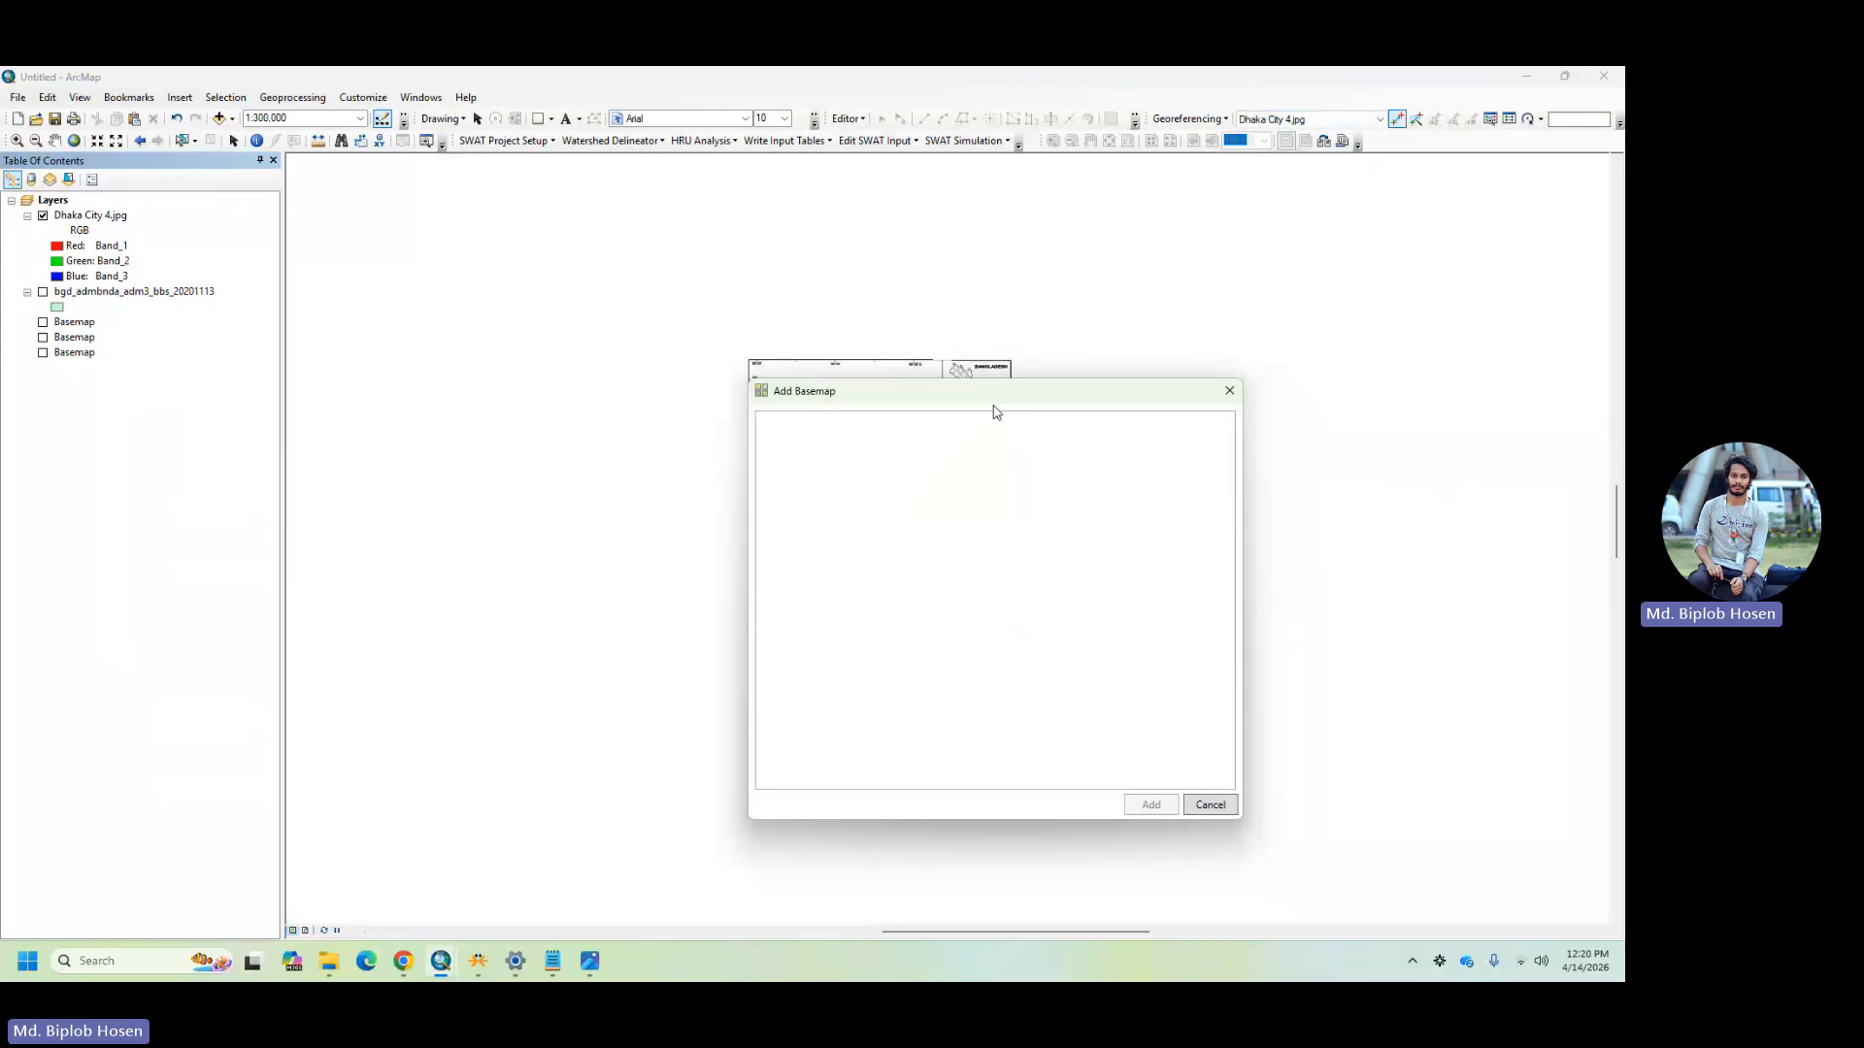
drag(886, 407, 273, 484)
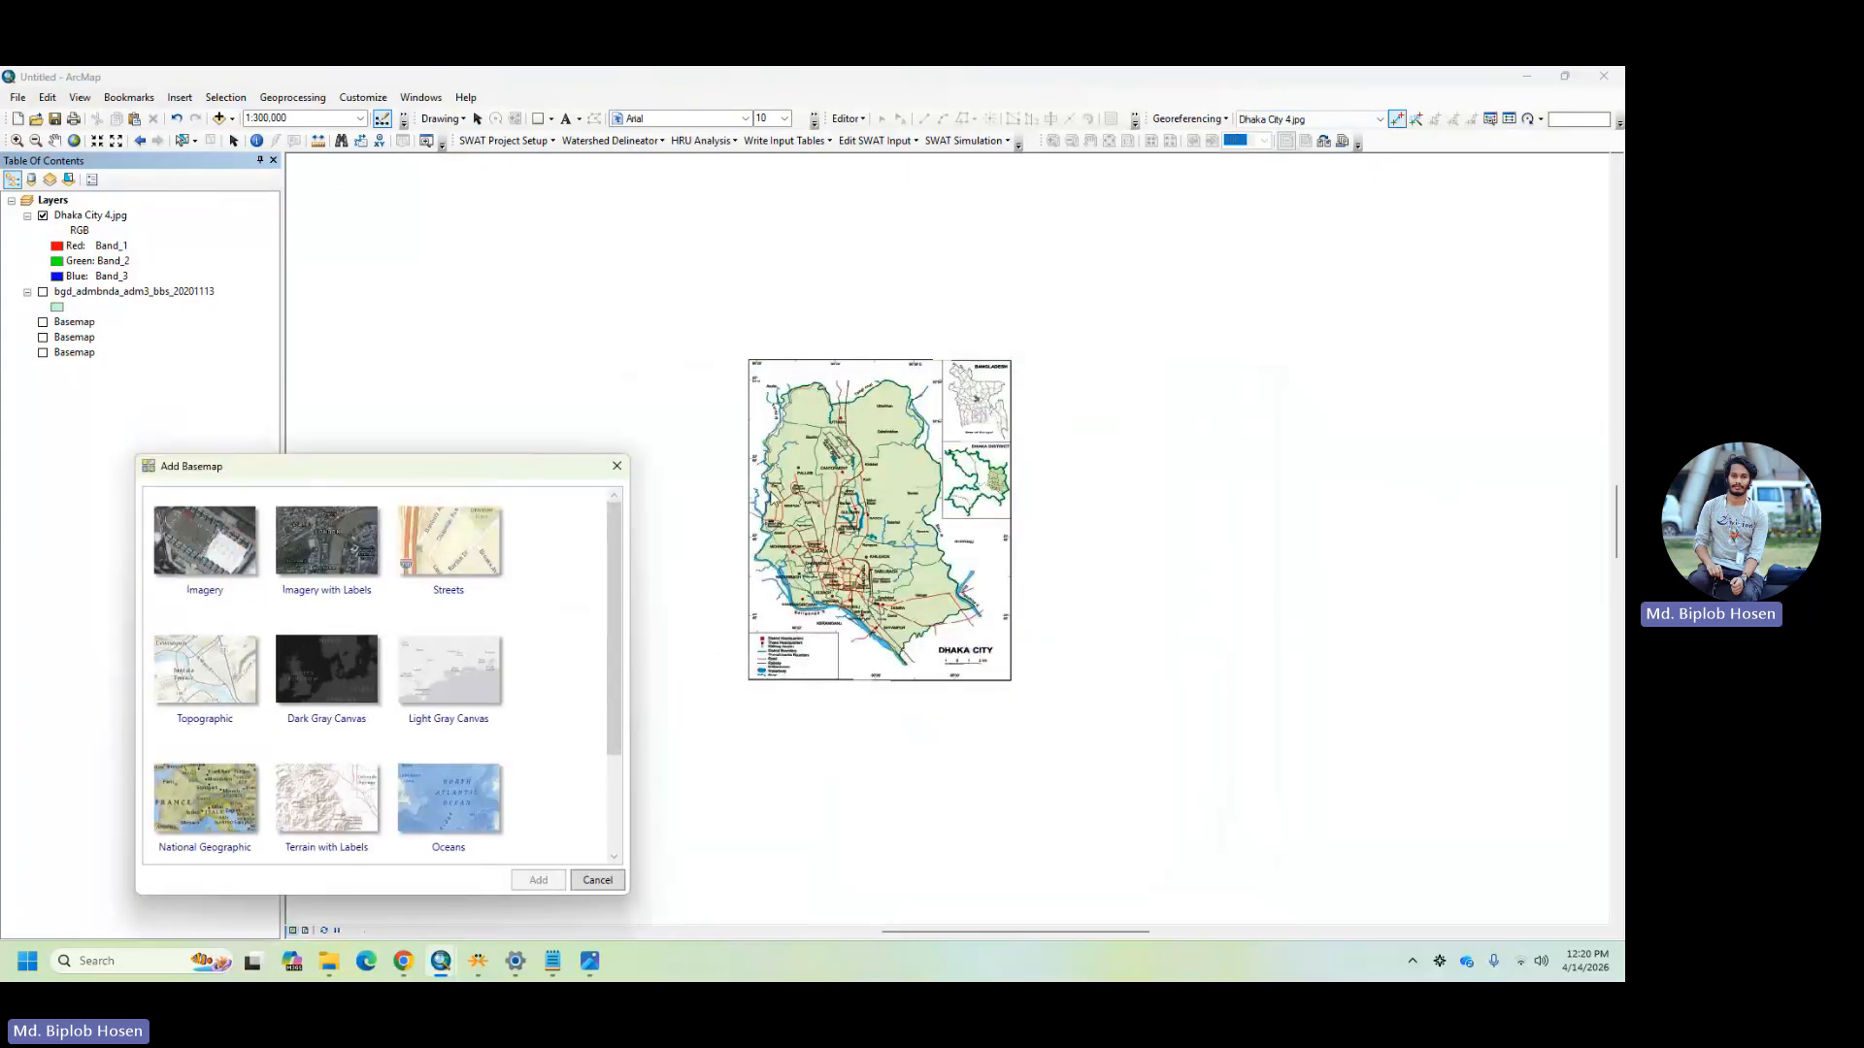
click(448, 553)
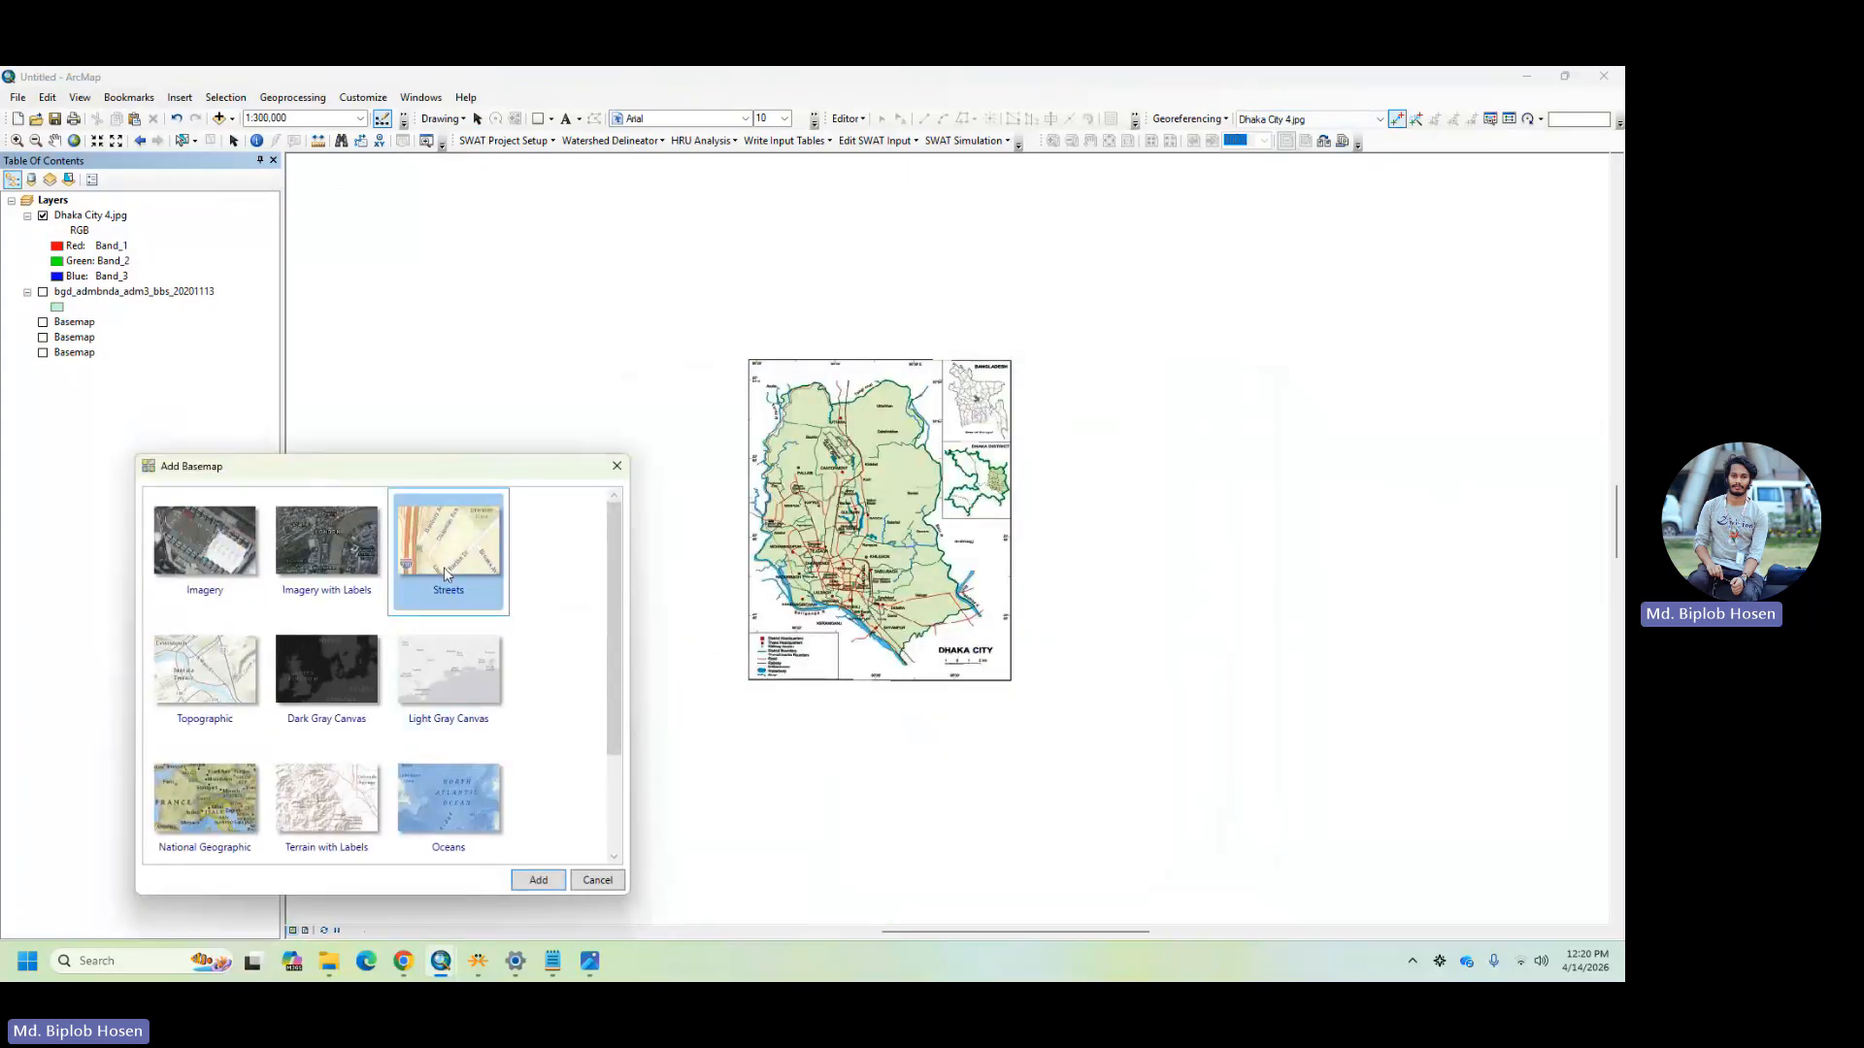
click(535, 881)
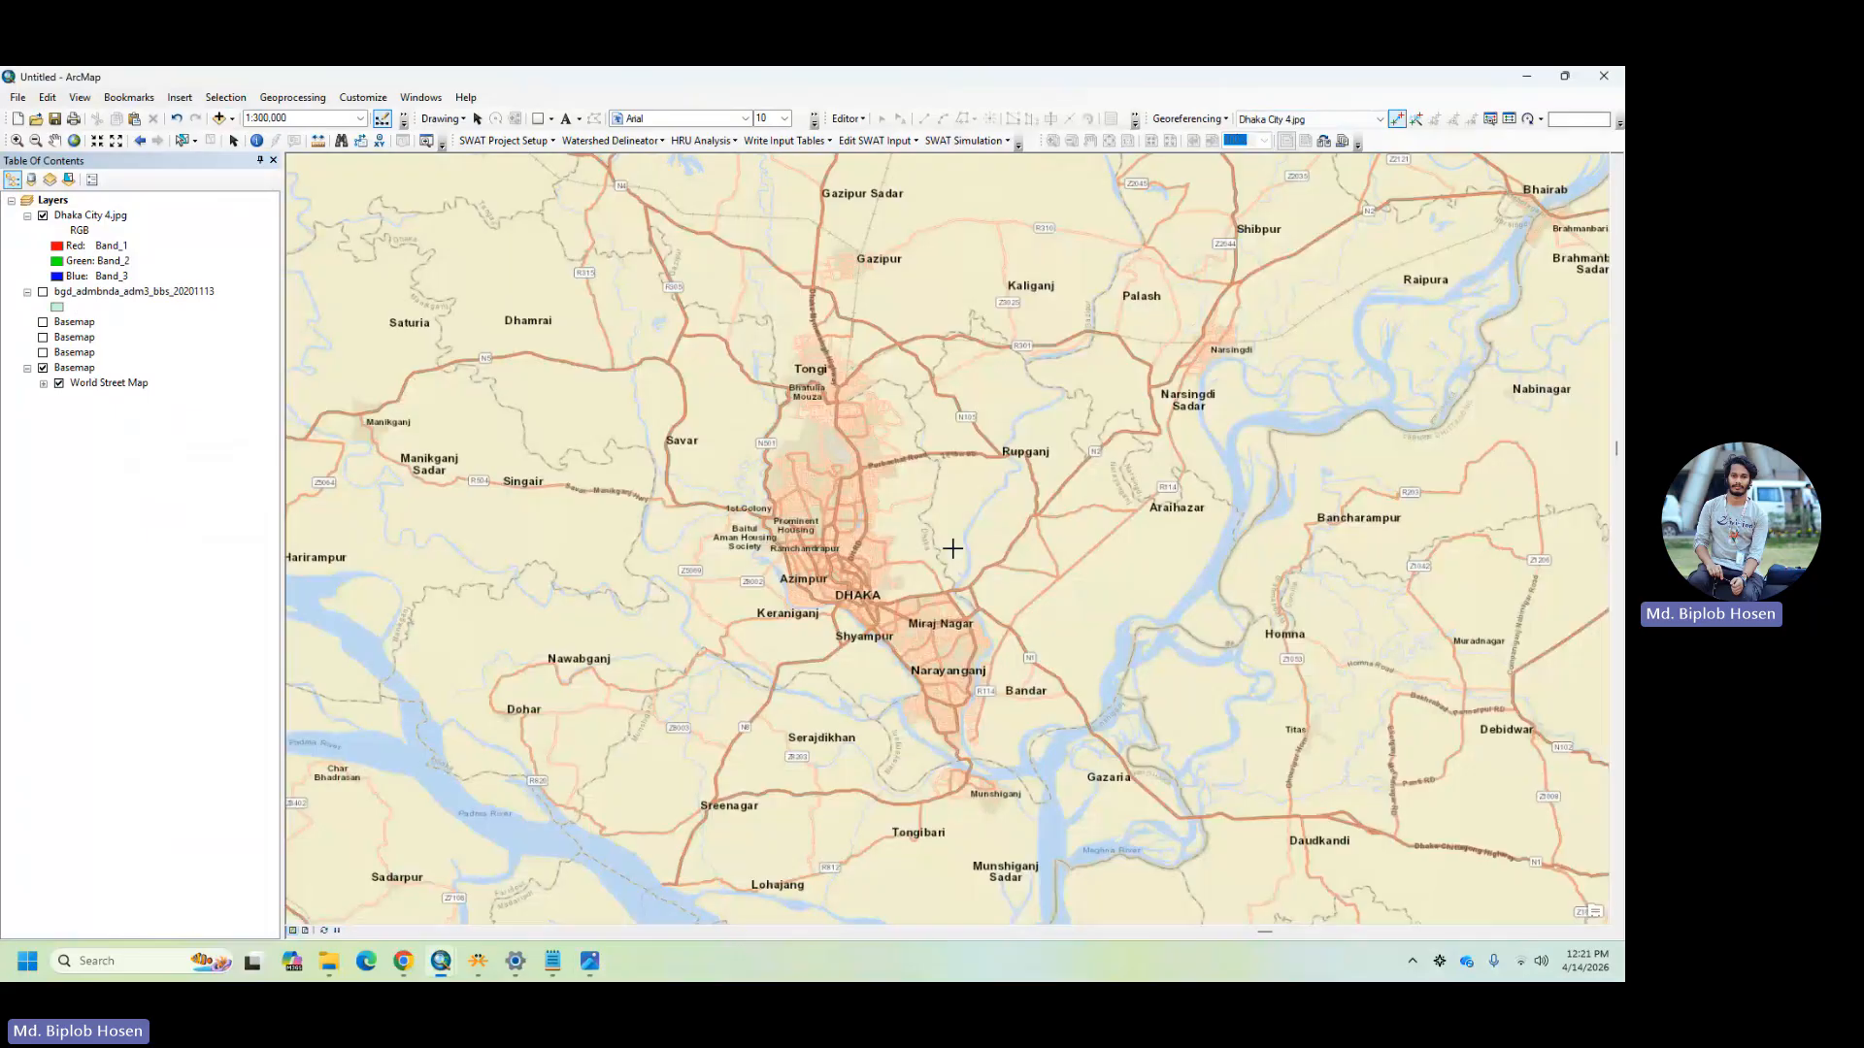
- Make the Dhaka City 4.jpg layer partly transparent over the street basemap through its display properties
scroll(880, 468, down, 1)
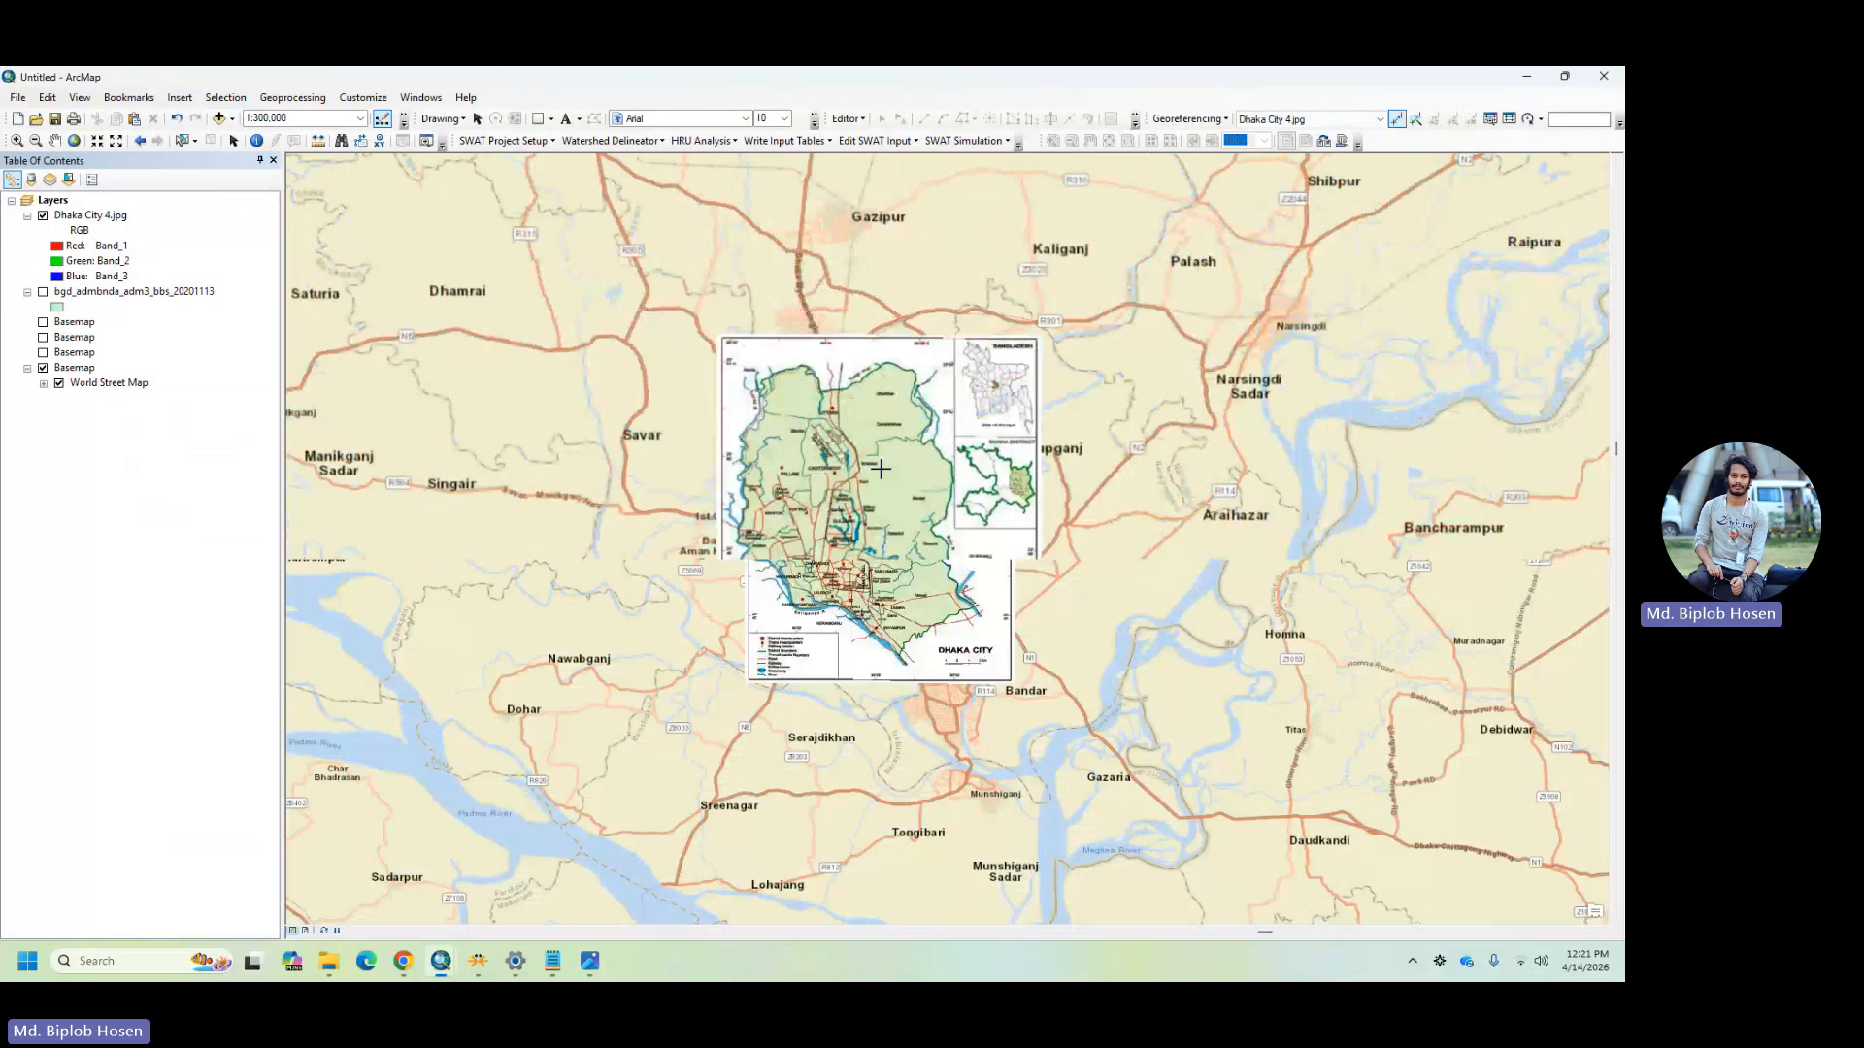
scroll(880, 469, down, 5)
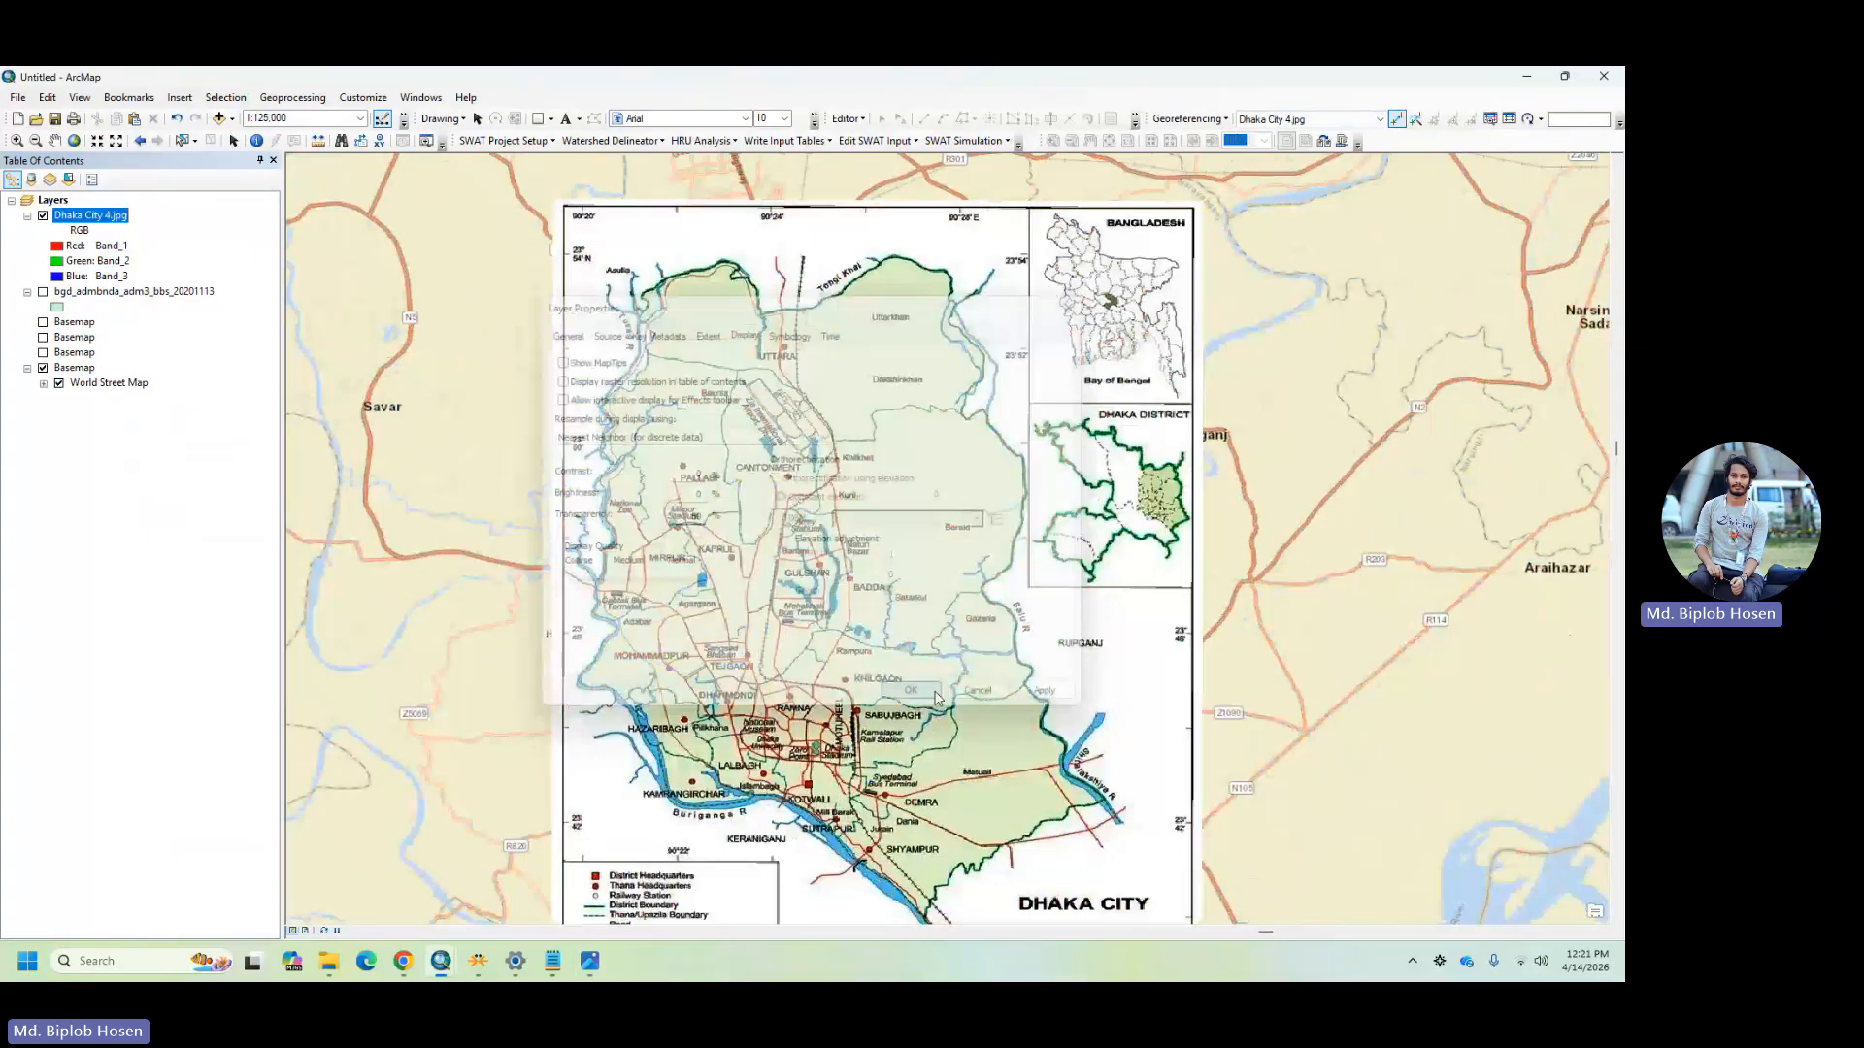
click(935, 692)
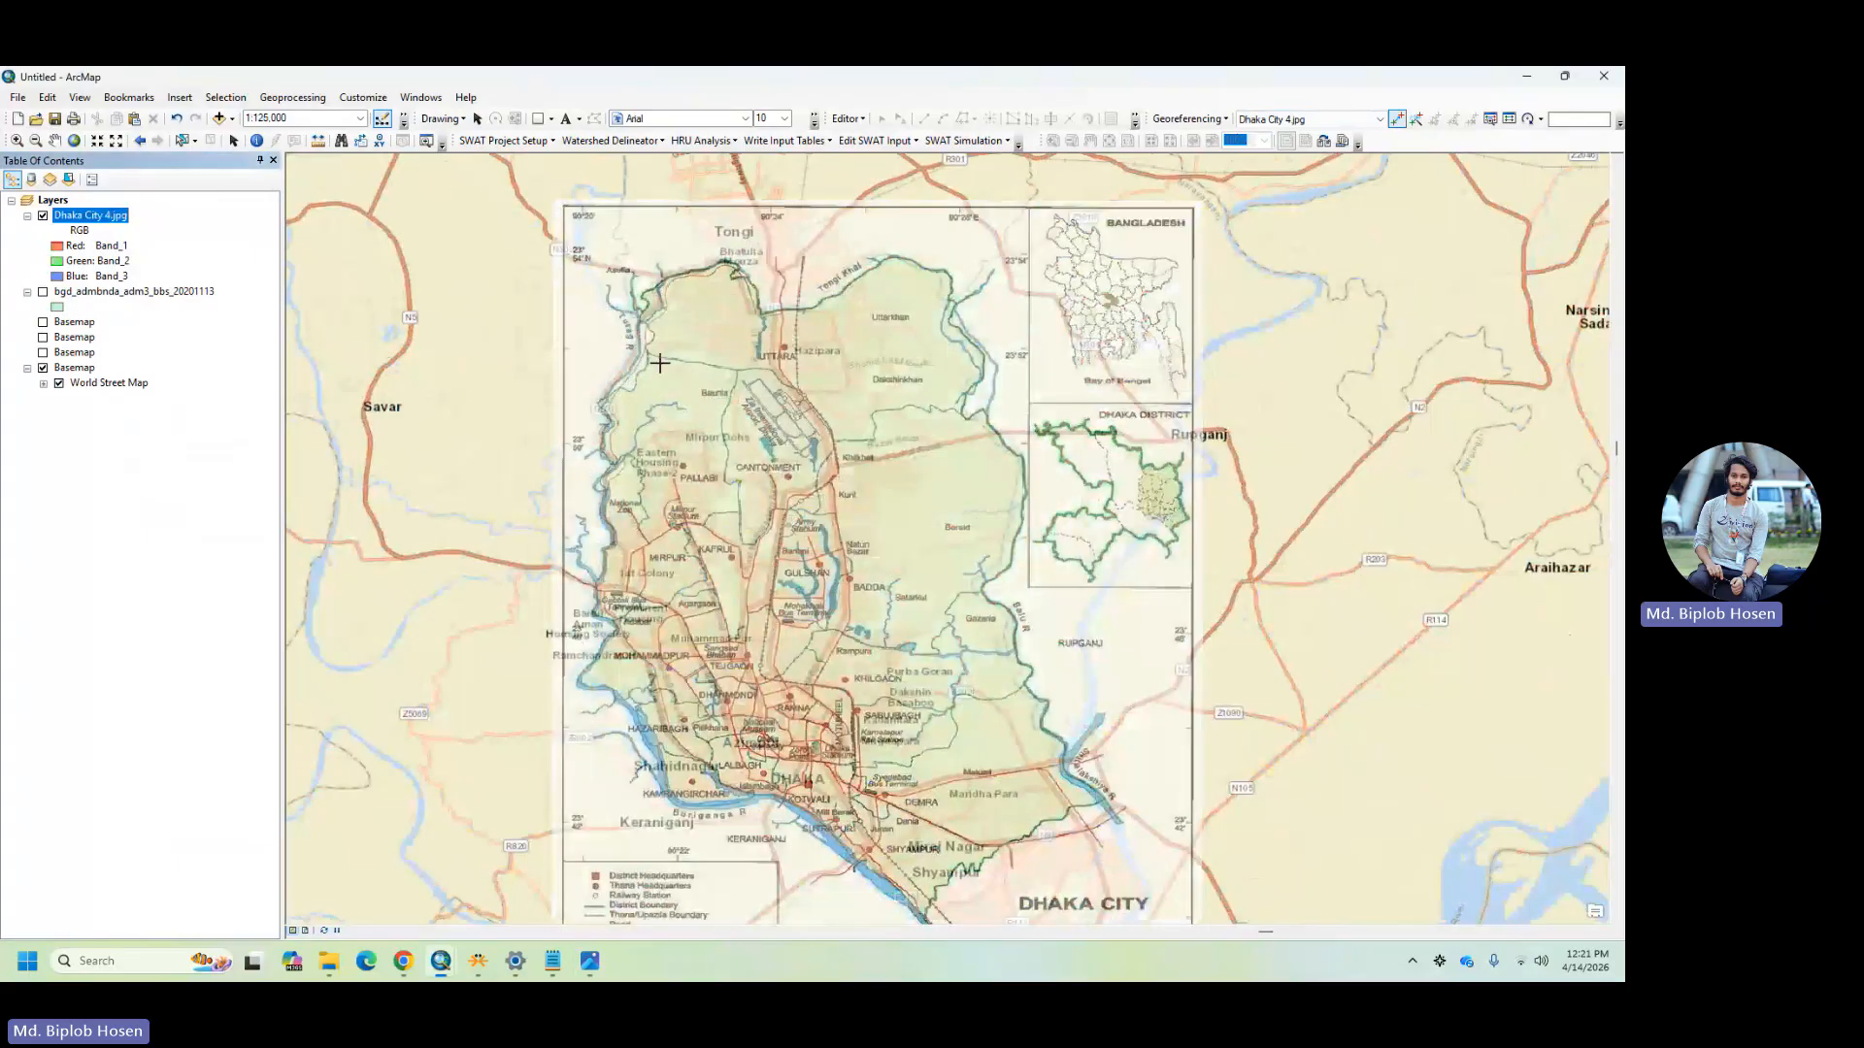
- Link a point on the scanned Turag River northwest of Baunia to the basemap river and turn on Auto Adjust
scroll(659, 363, up, 4)
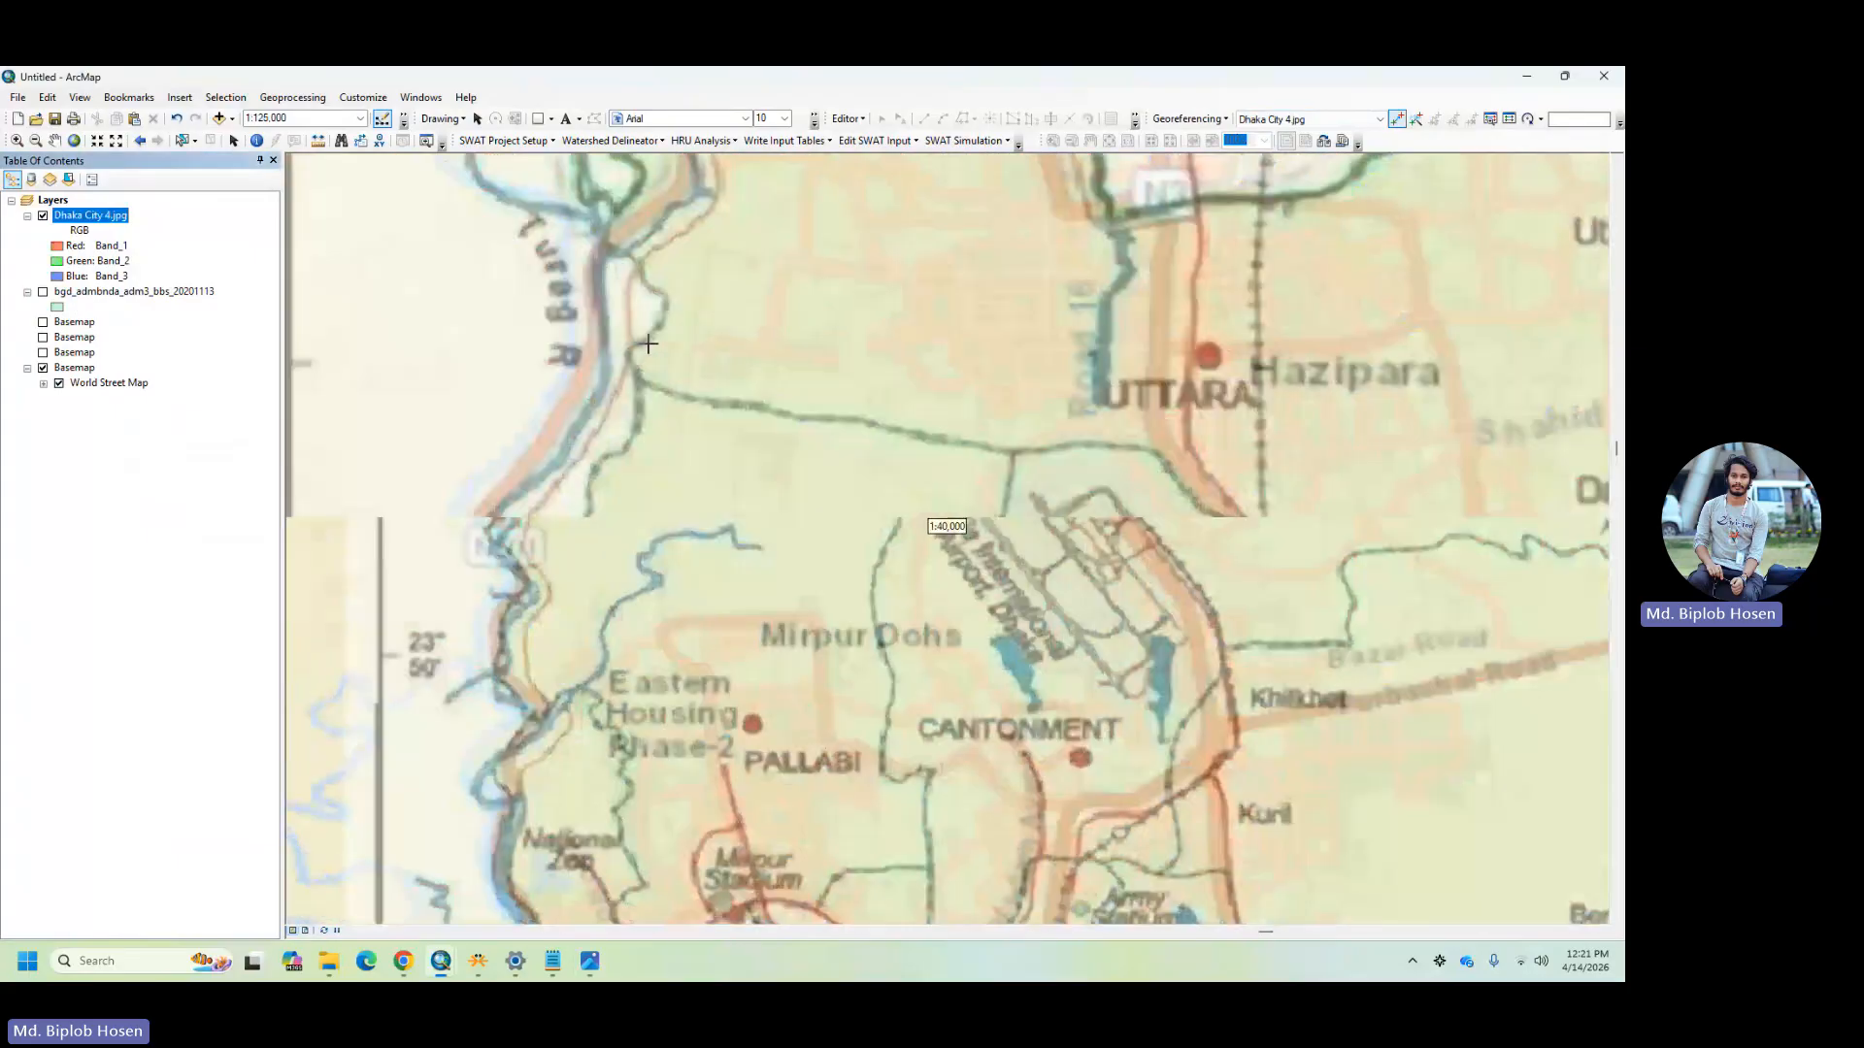
scroll(650, 344, up, 2)
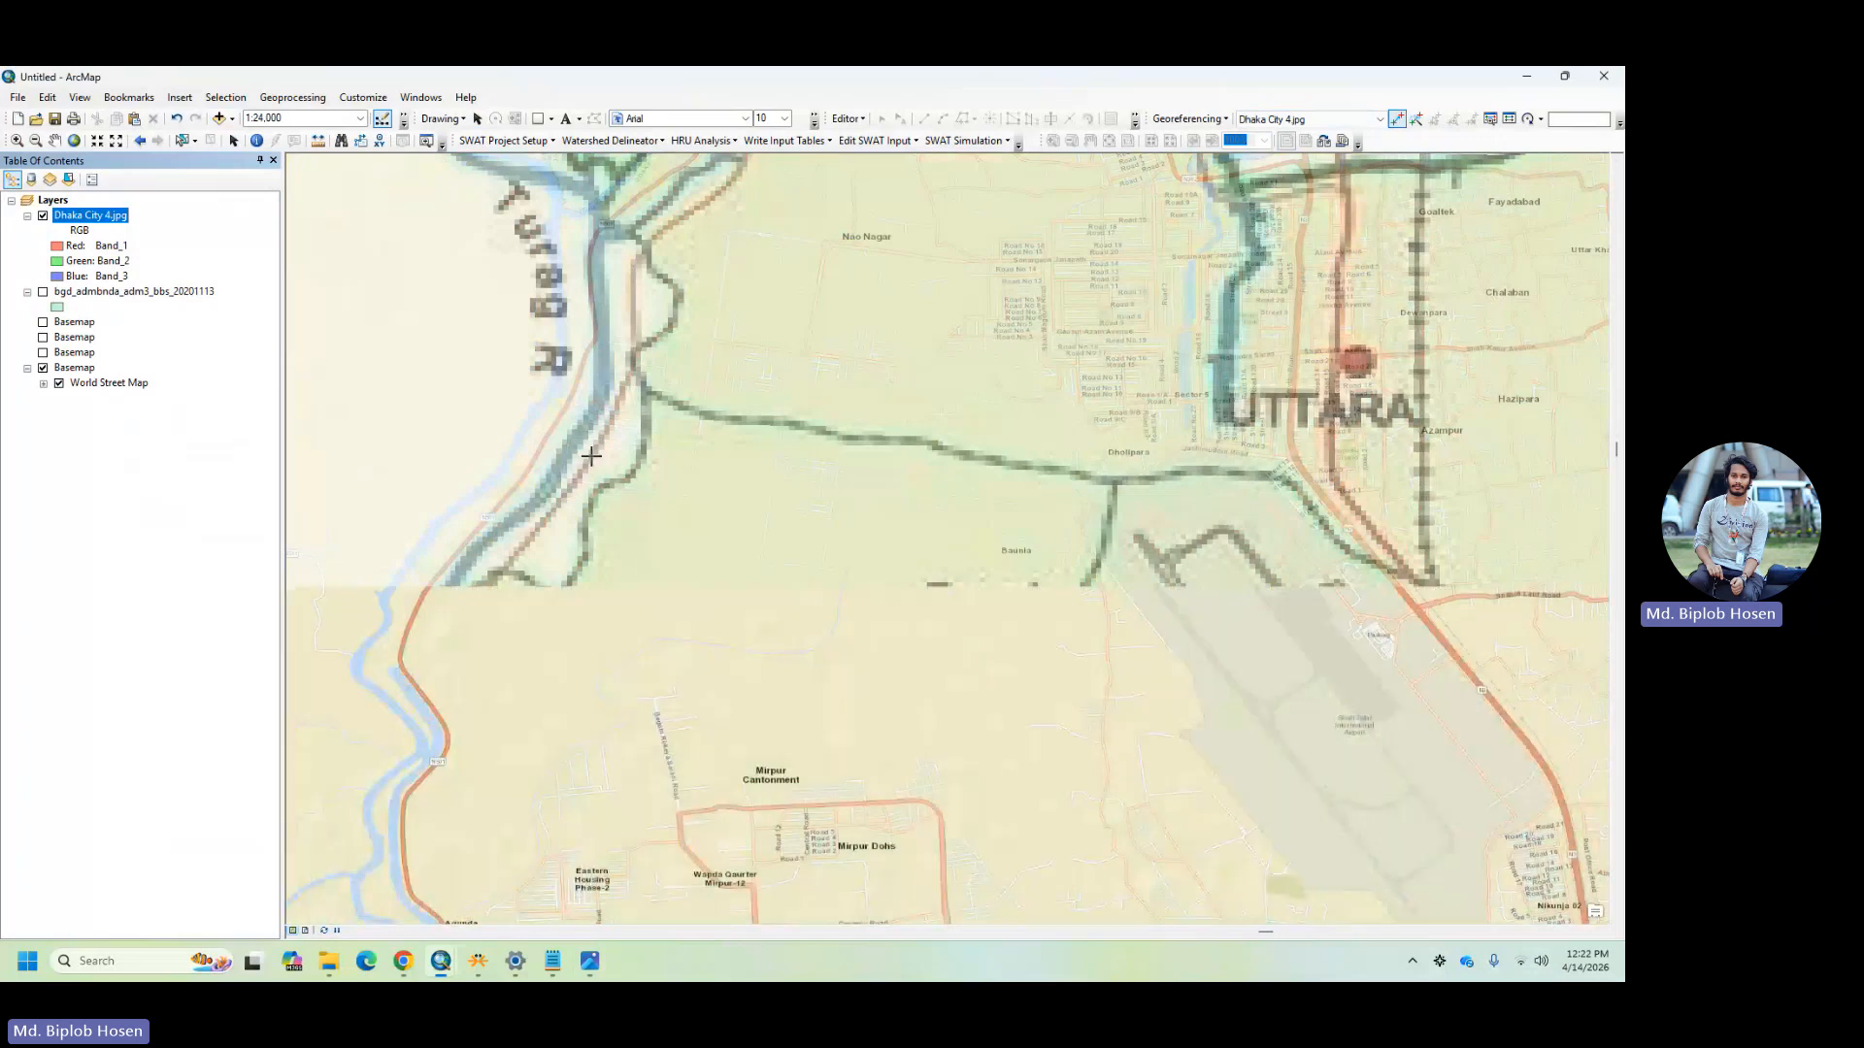
click(591, 456)
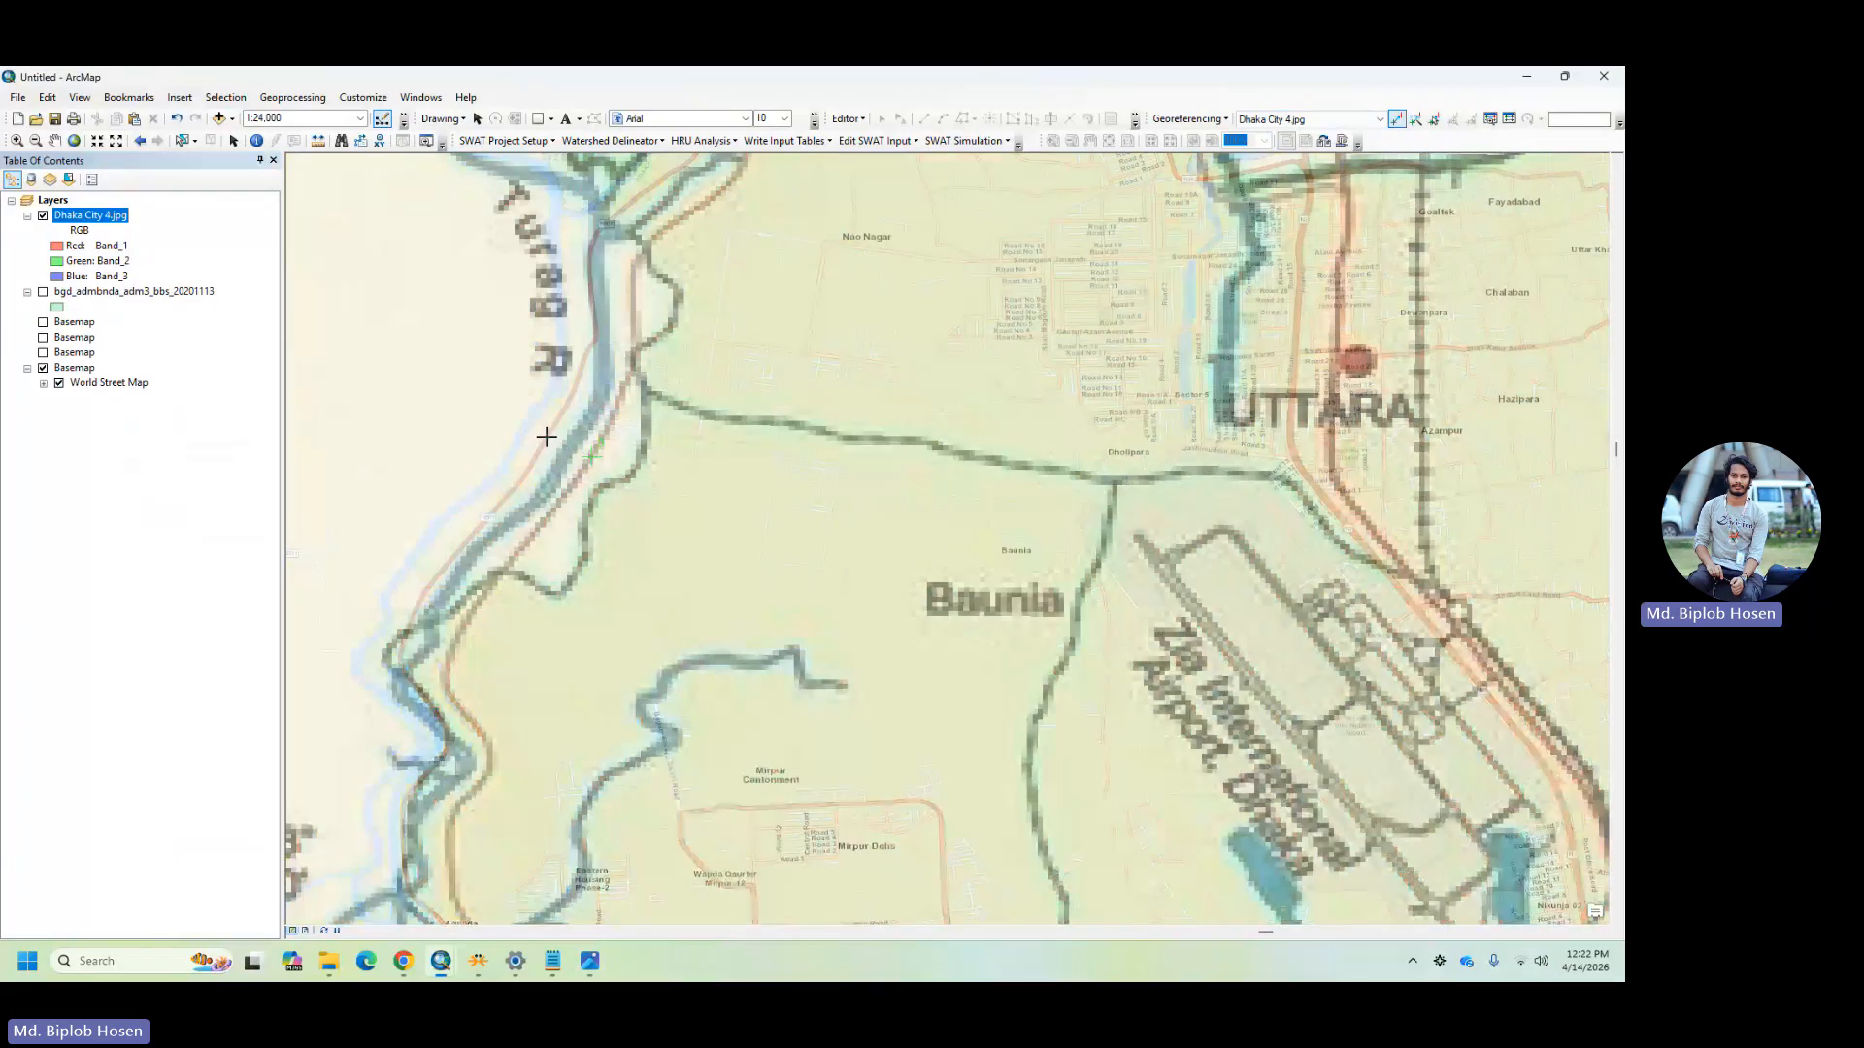
click(547, 436)
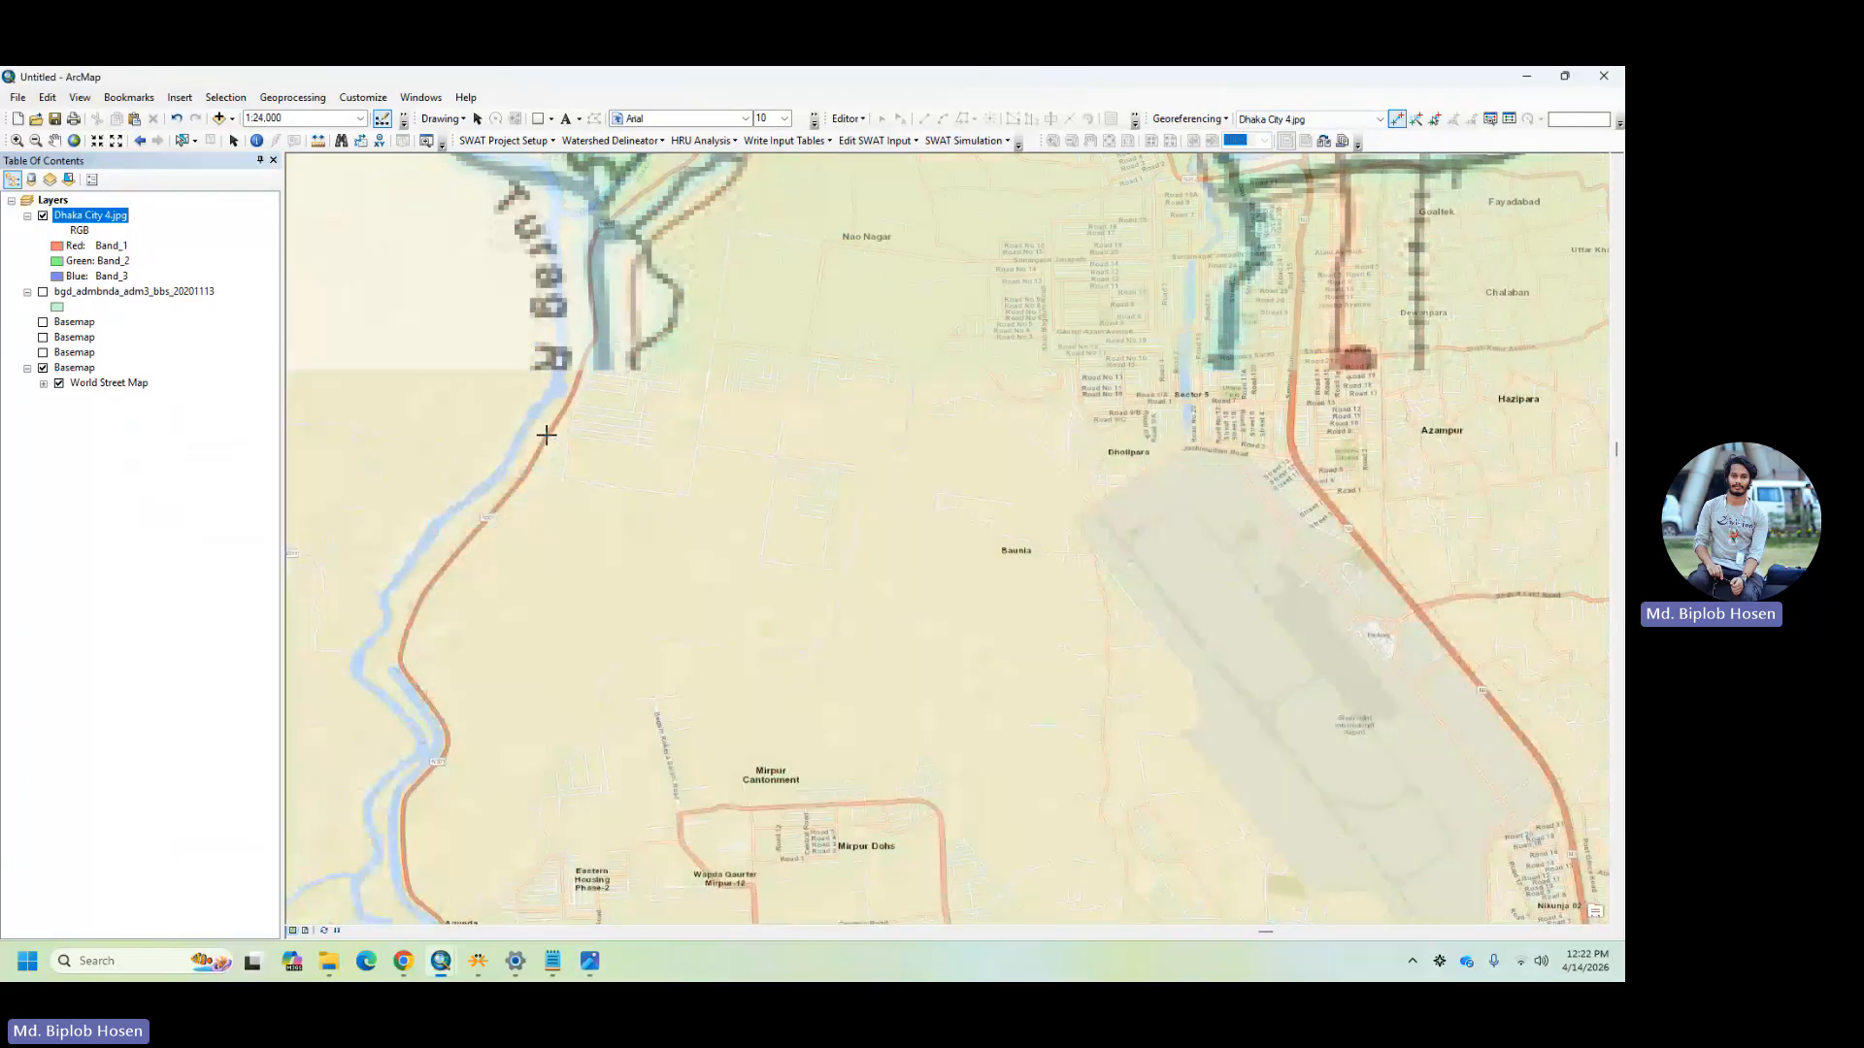
click(1189, 119)
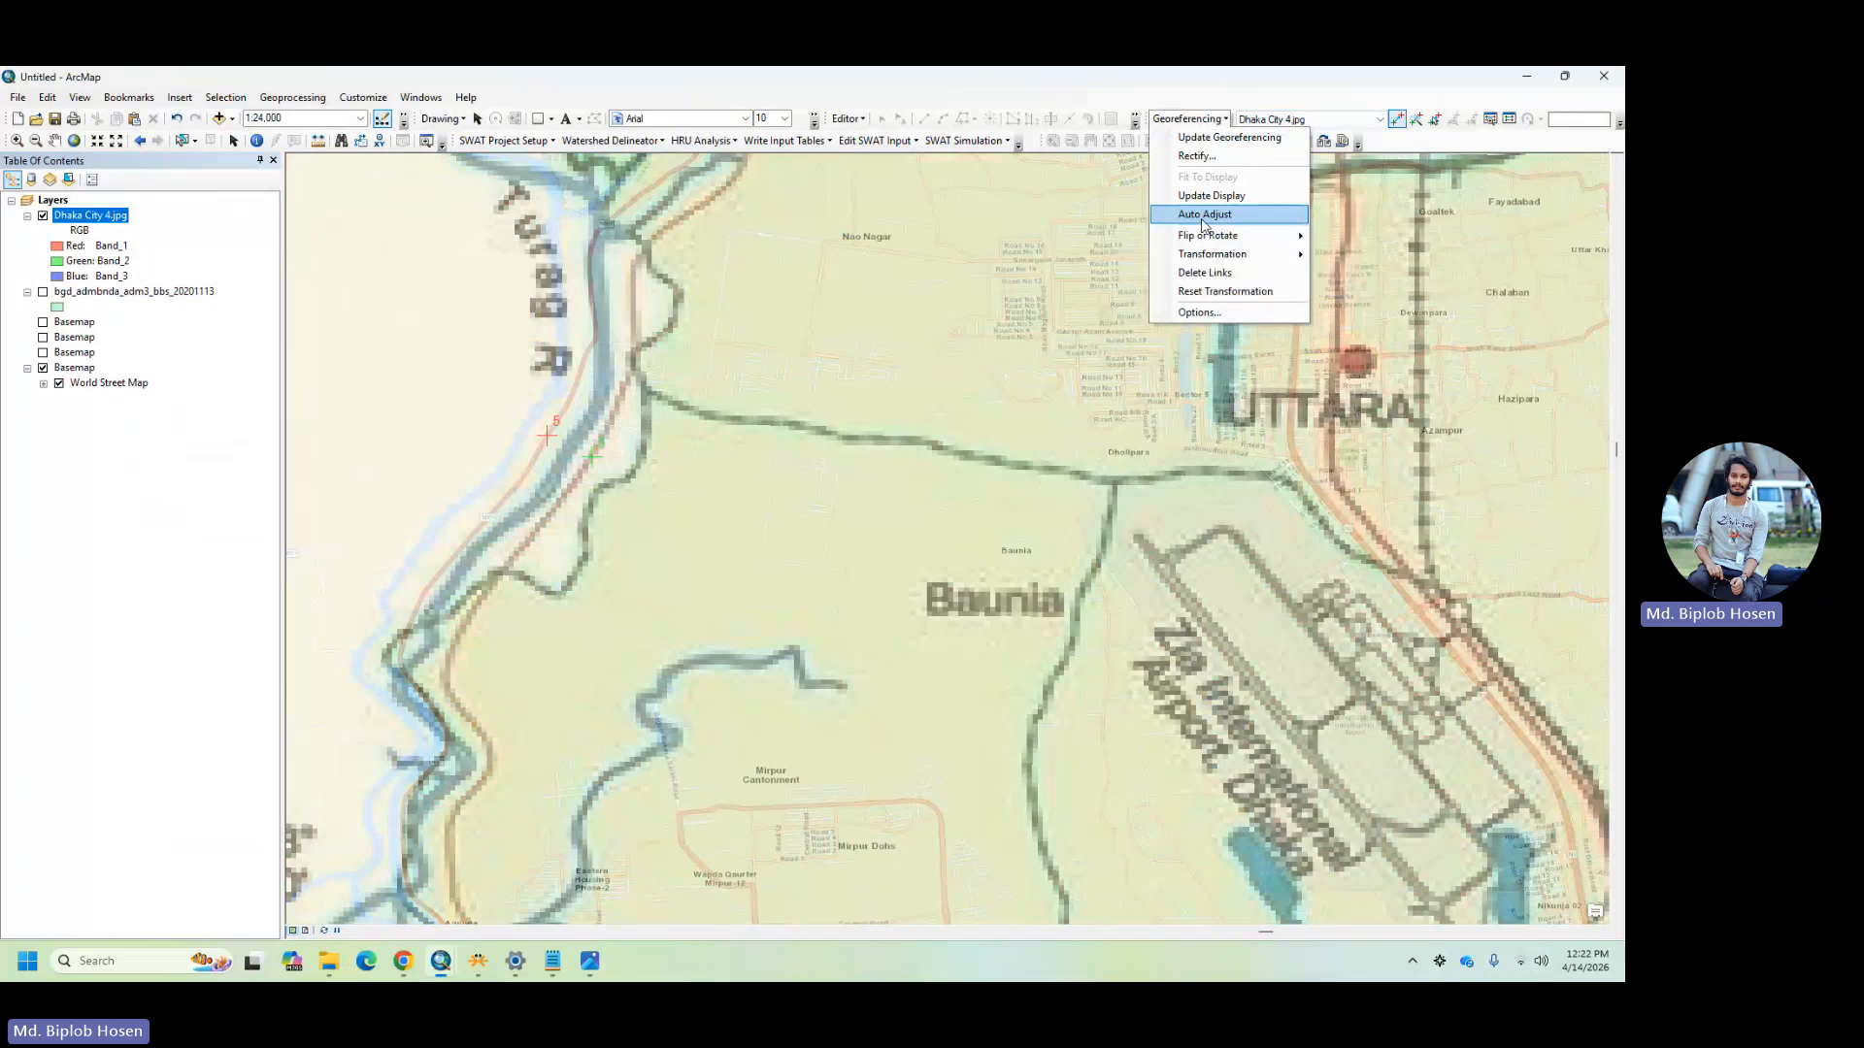
click(1203, 214)
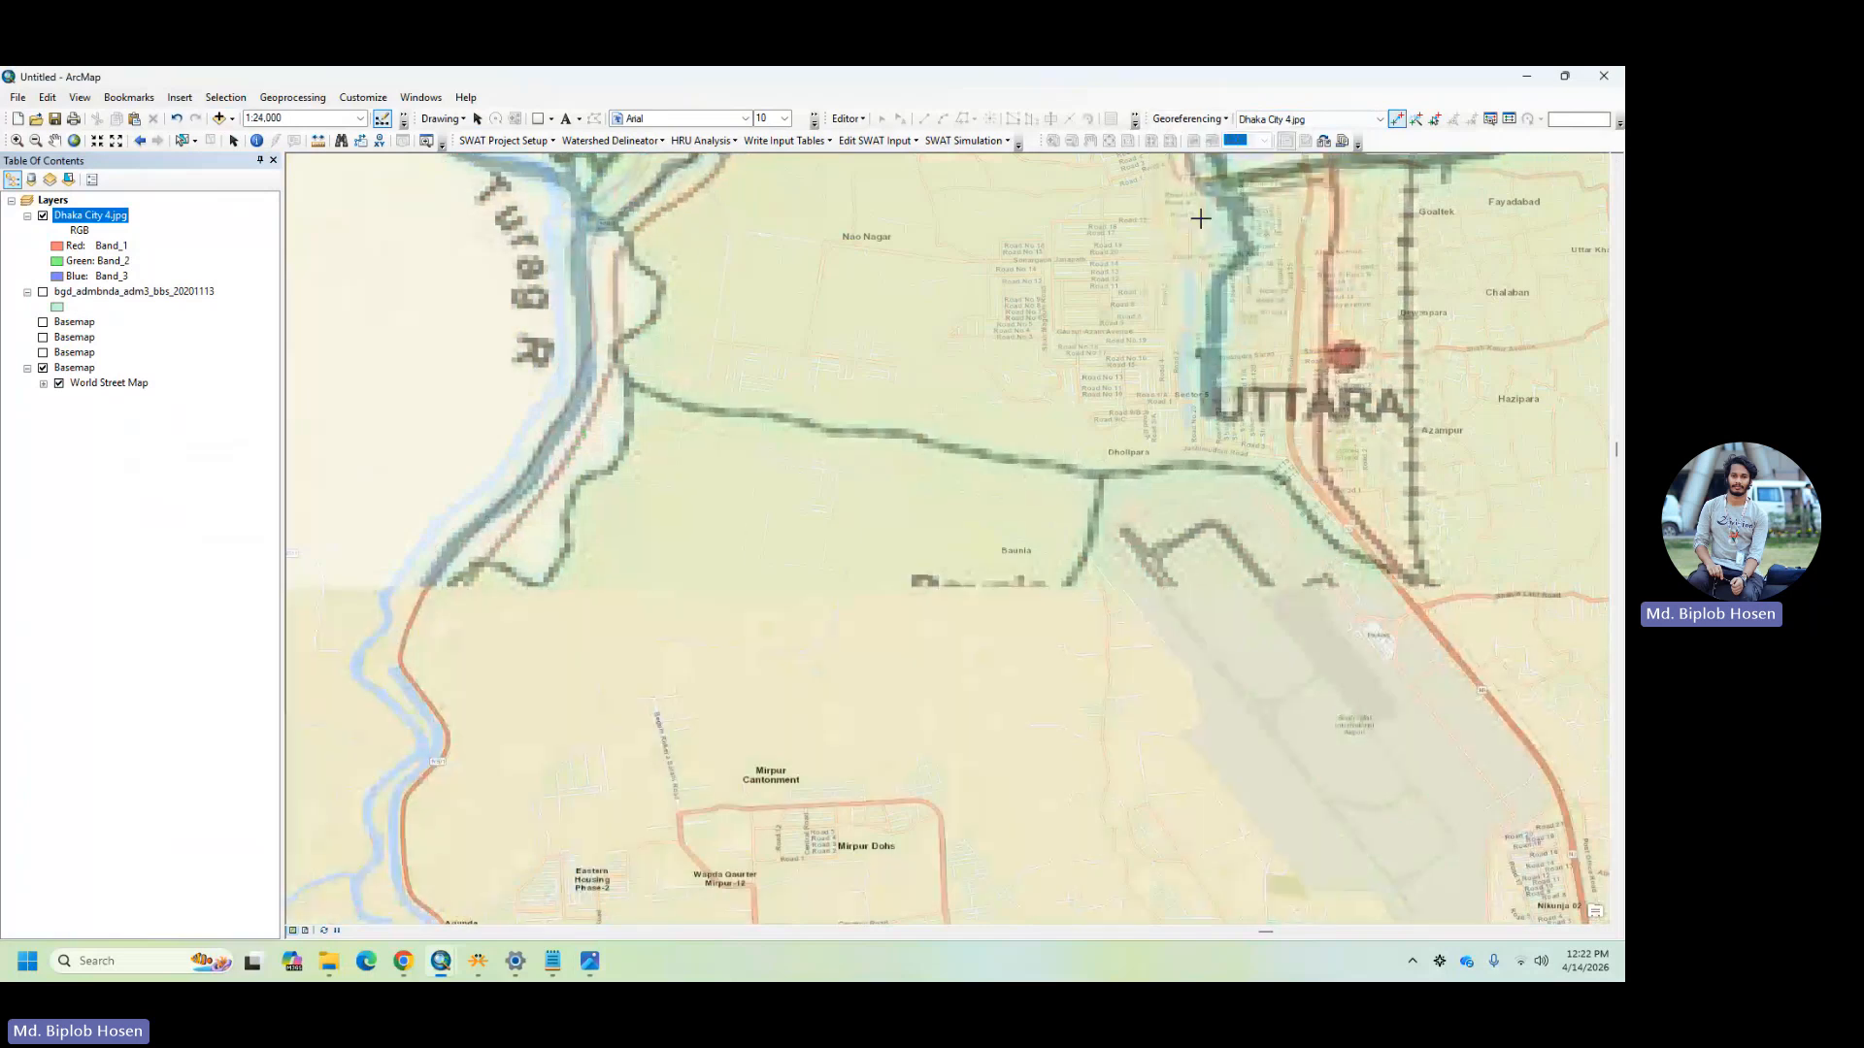
- Add two more control point links along the Turag River west of Baunia, matching the scanned map to the basemap
click(449, 603)
click(426, 597)
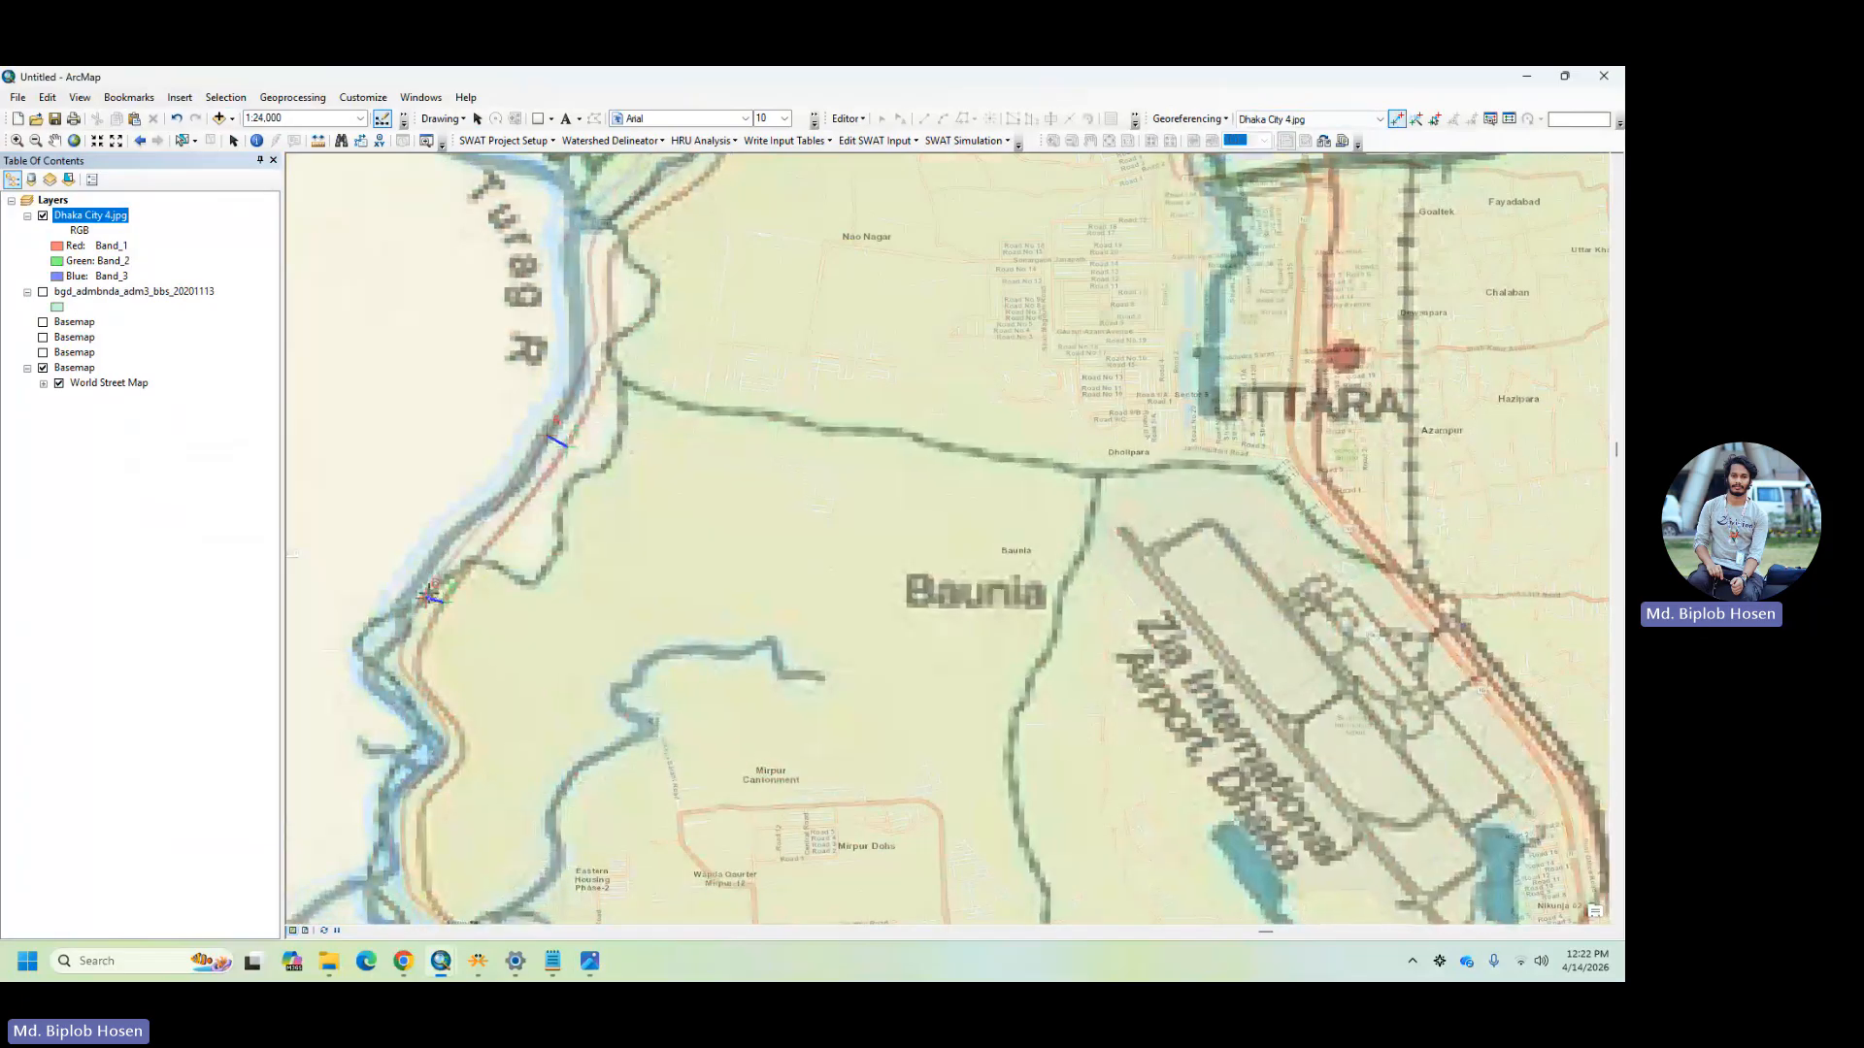
click(417, 668)
click(357, 669)
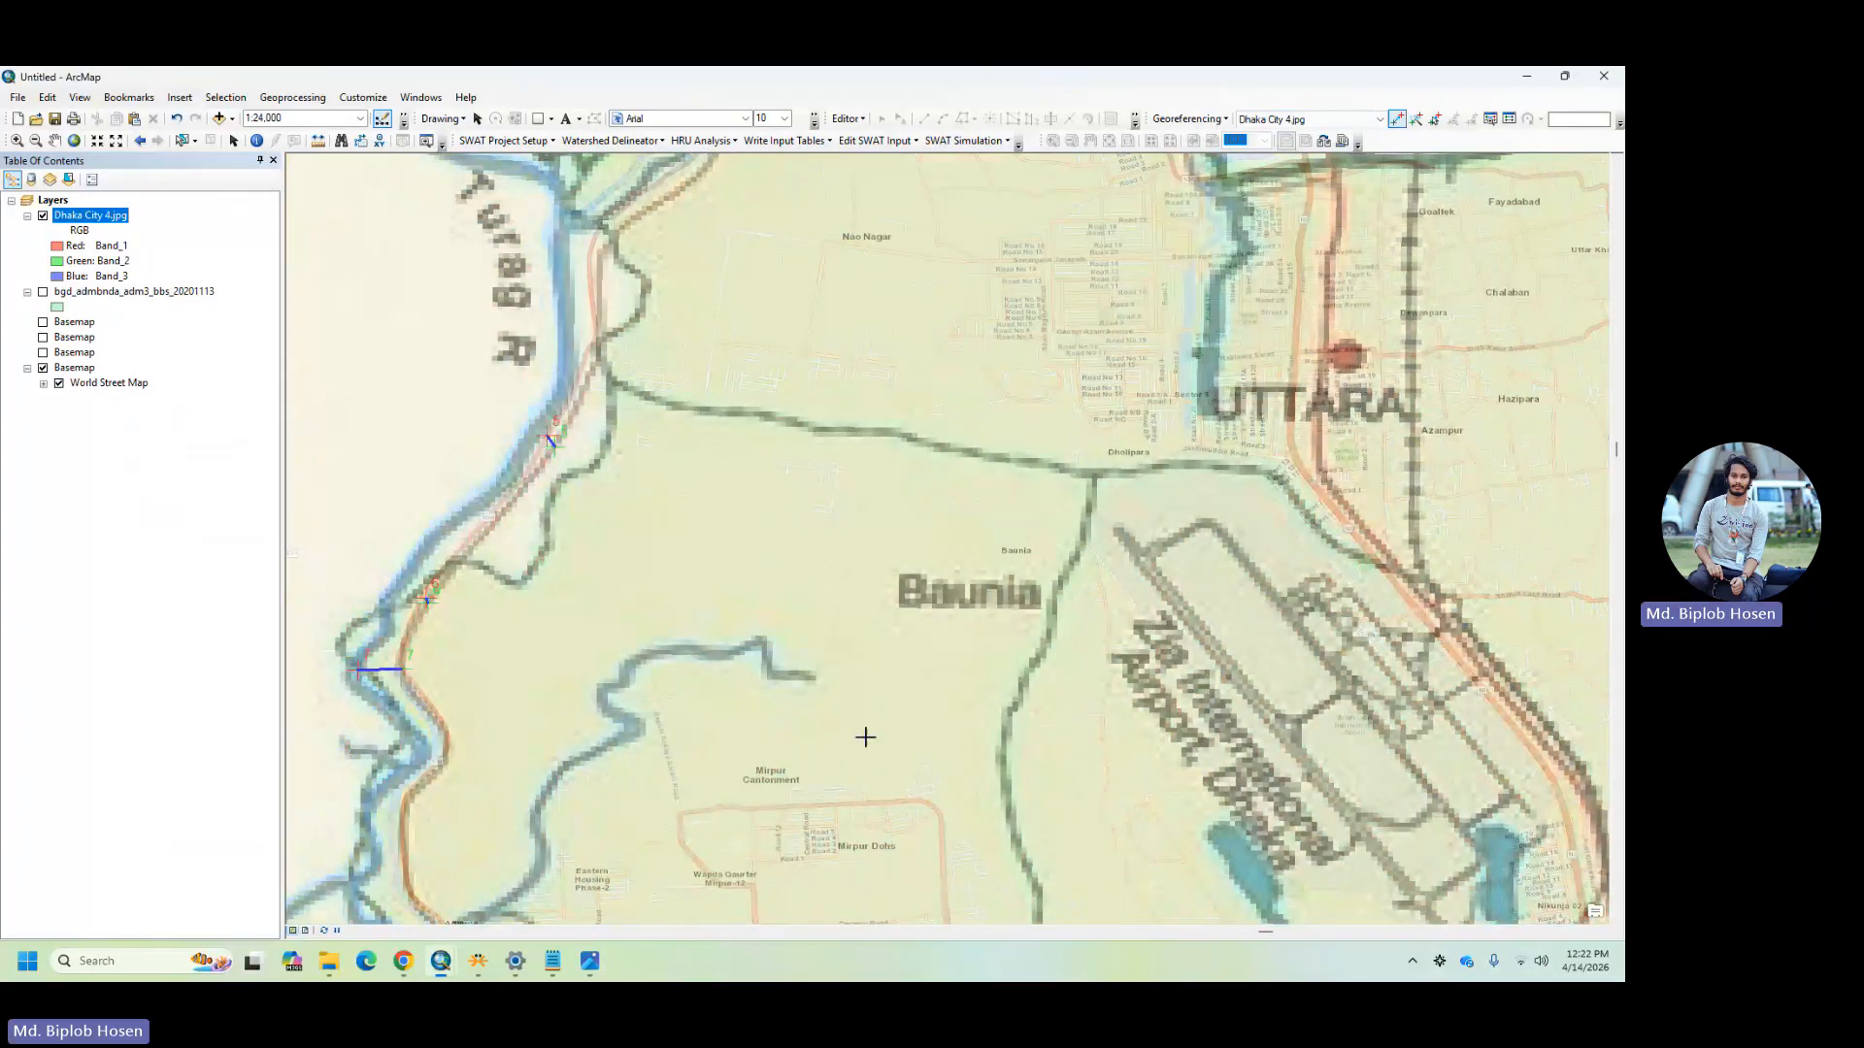
- Link a point on the scanned Tongi Khal, northwest of Uttarkhan, to the matching river point on the street basemap
right_click(108, 227)
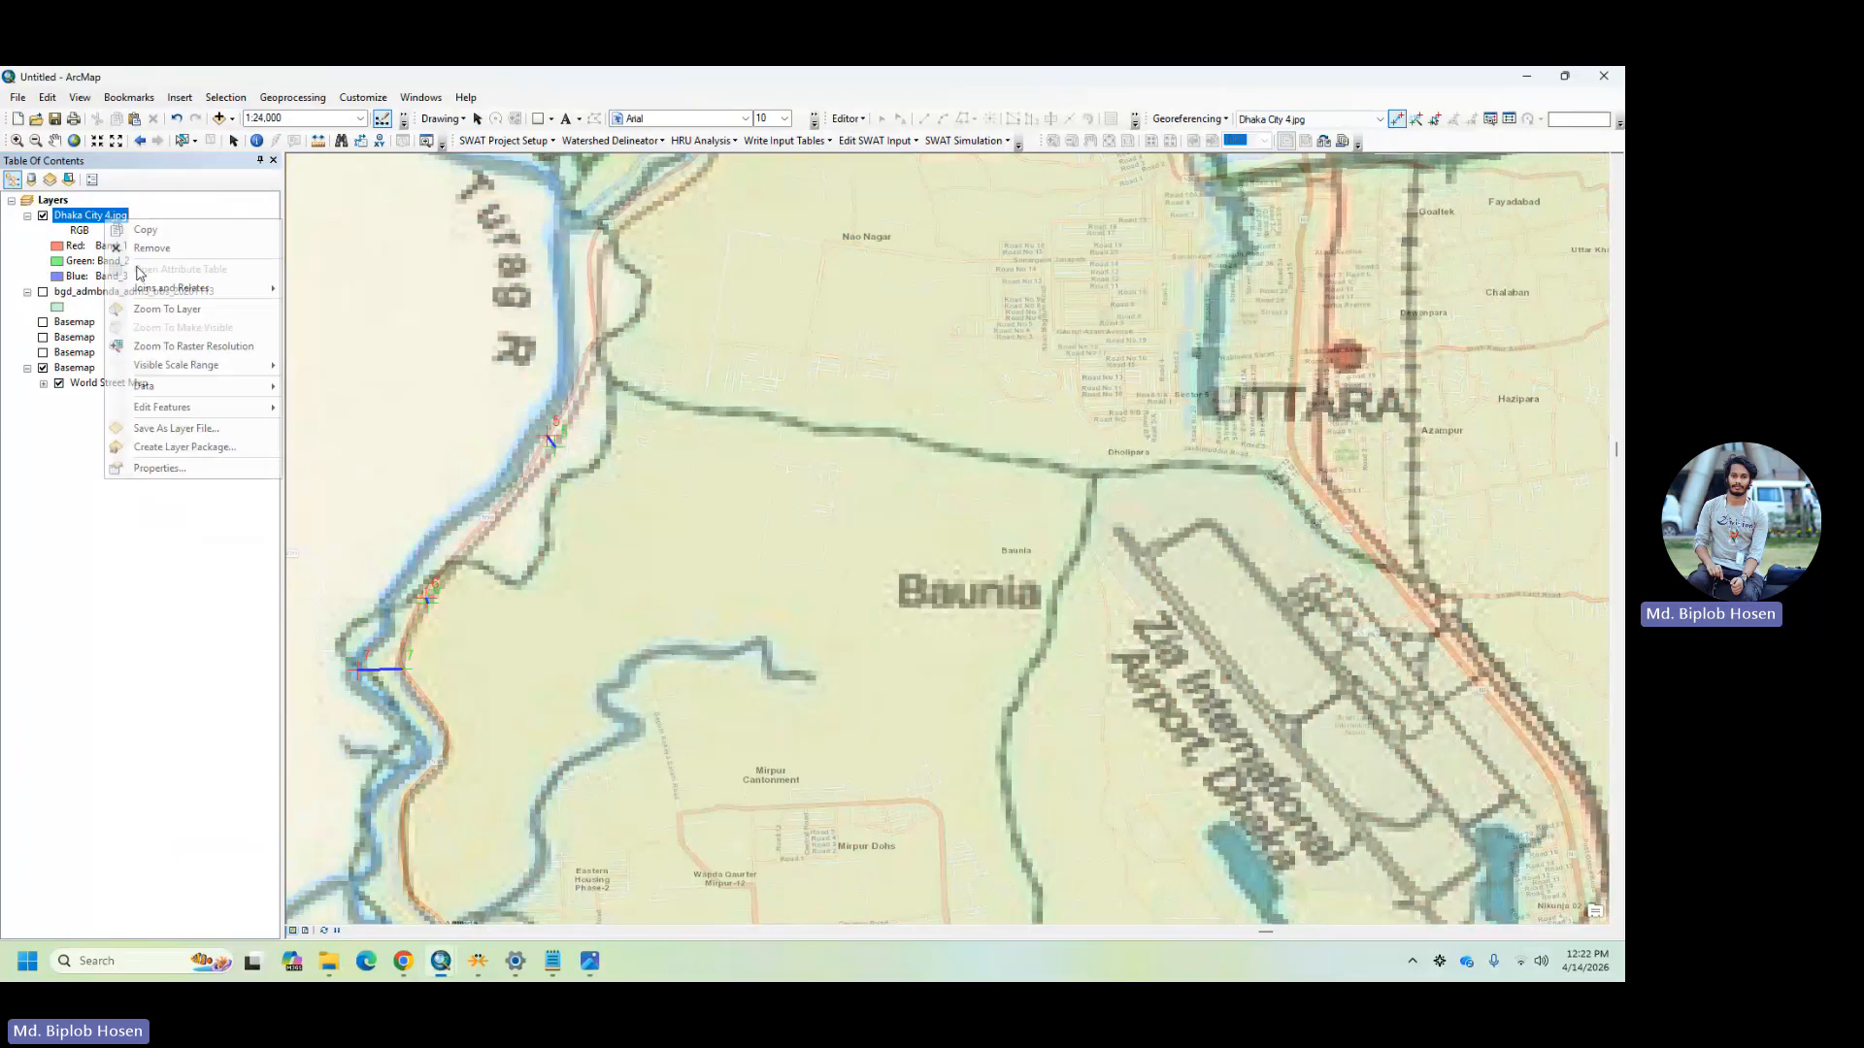
click(190, 313)
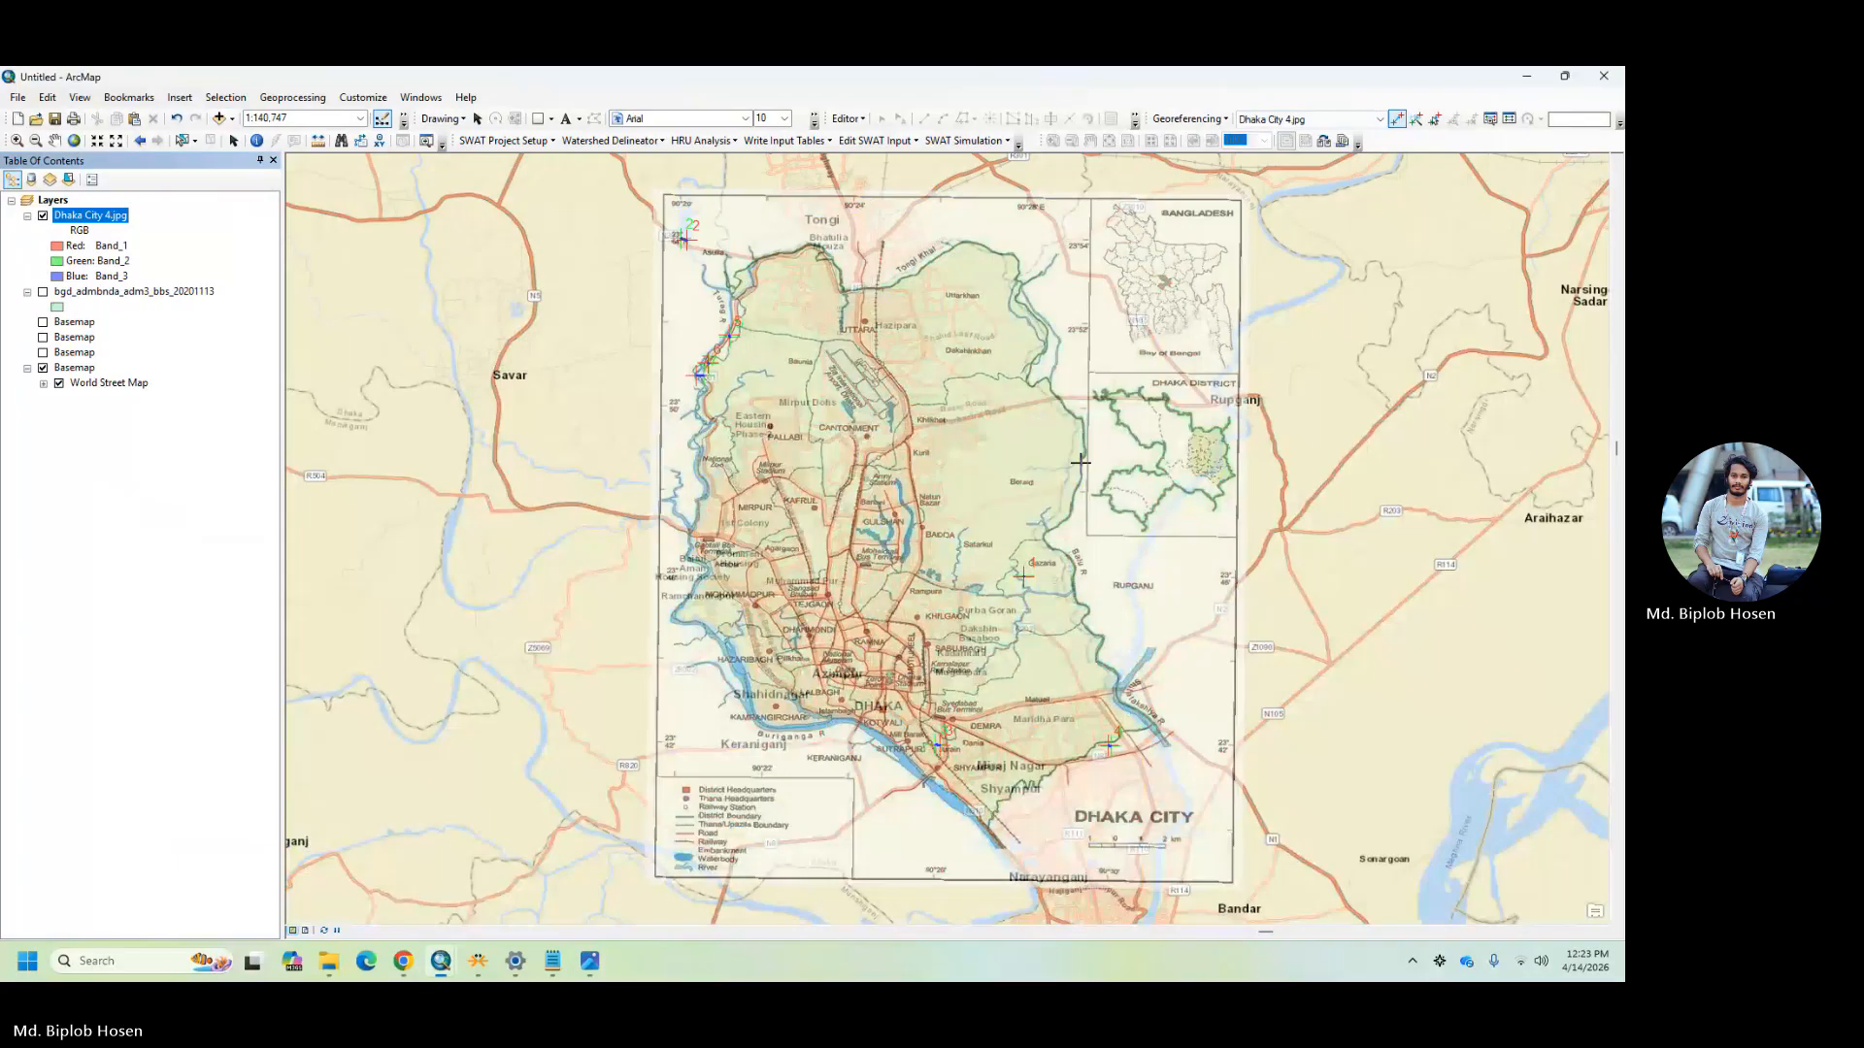
click(941, 250)
scroll(940, 250, up, 6)
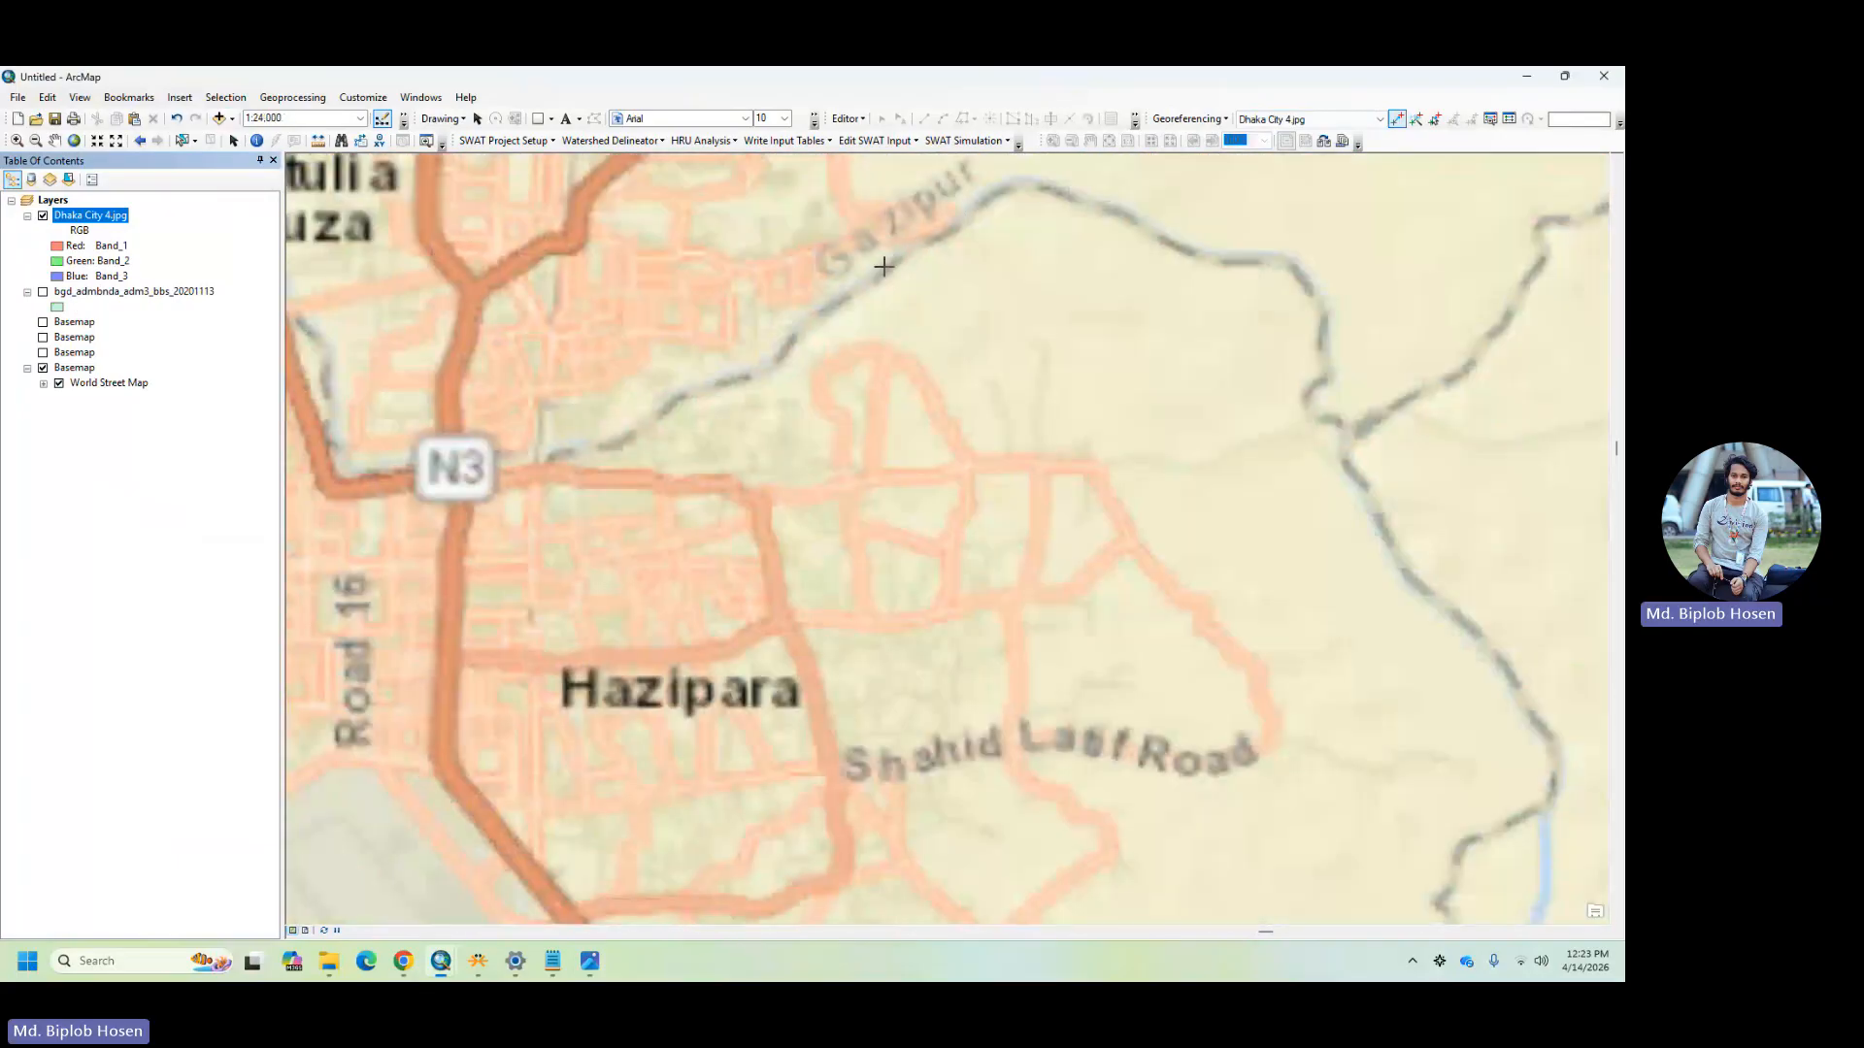
click(664, 428)
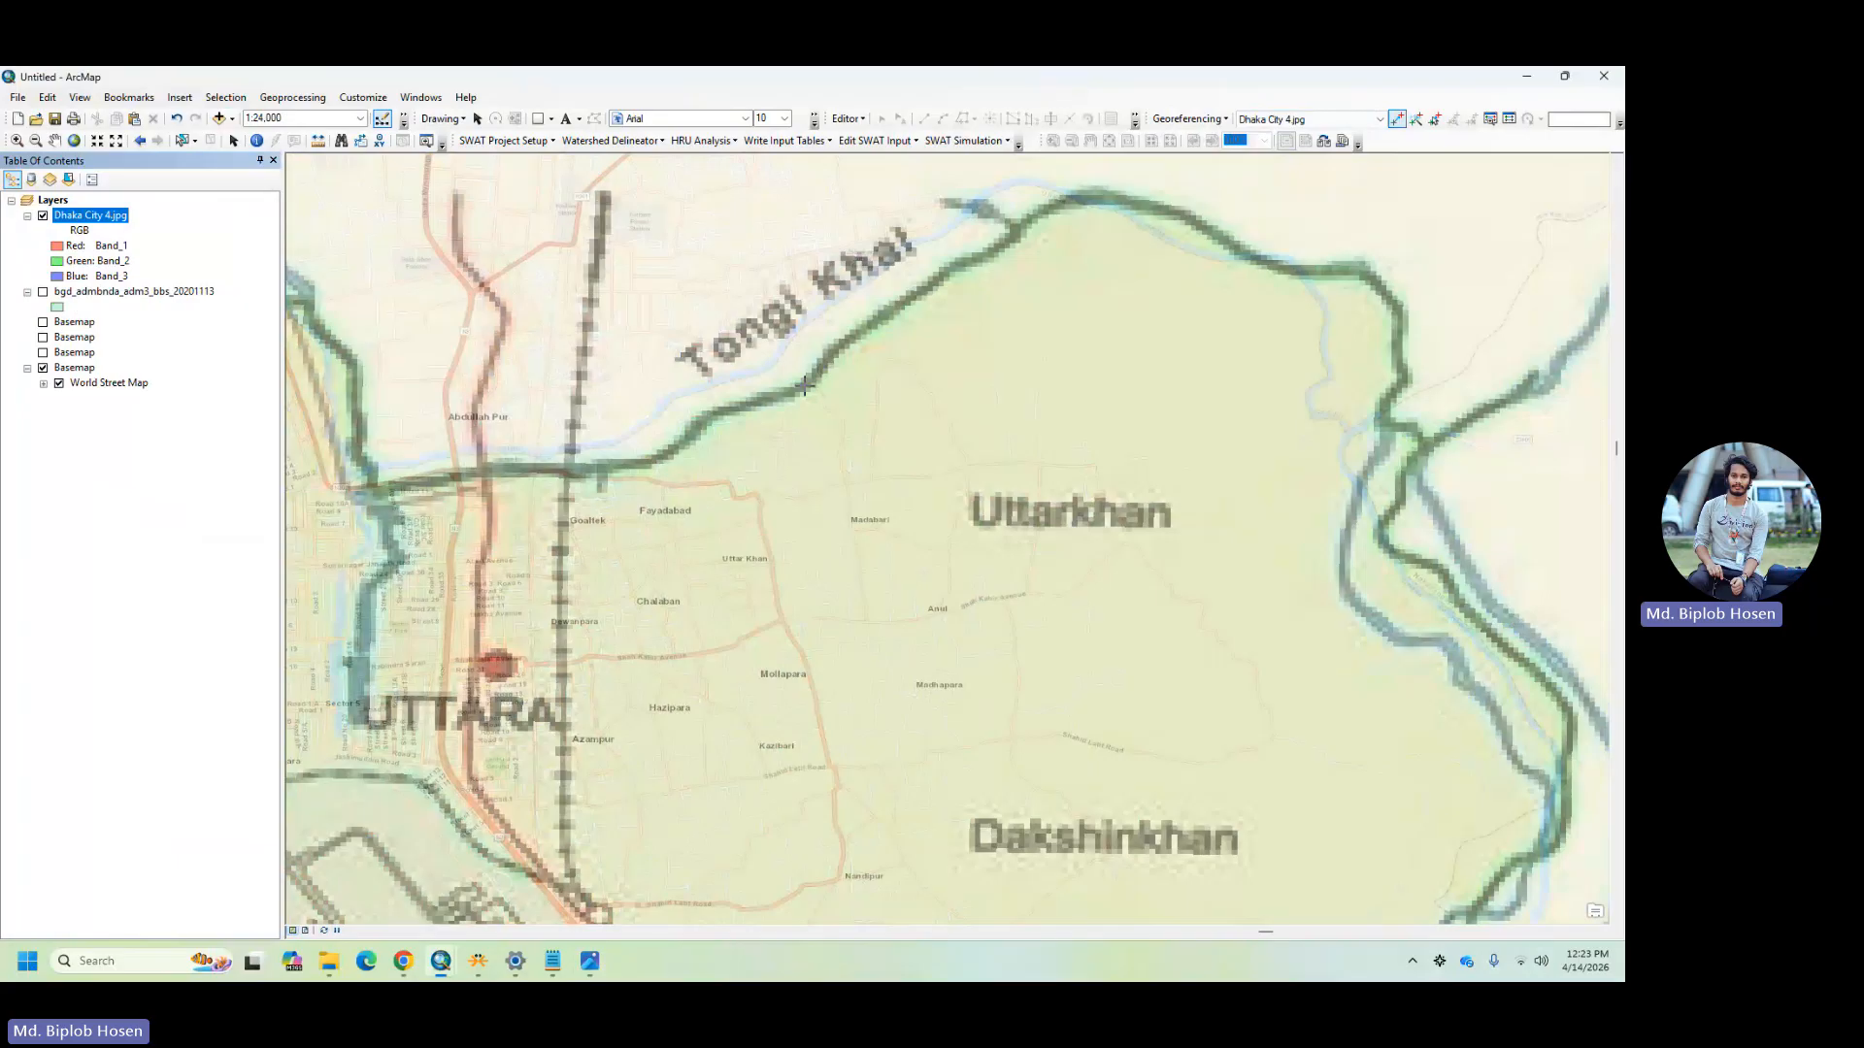
click(804, 386)
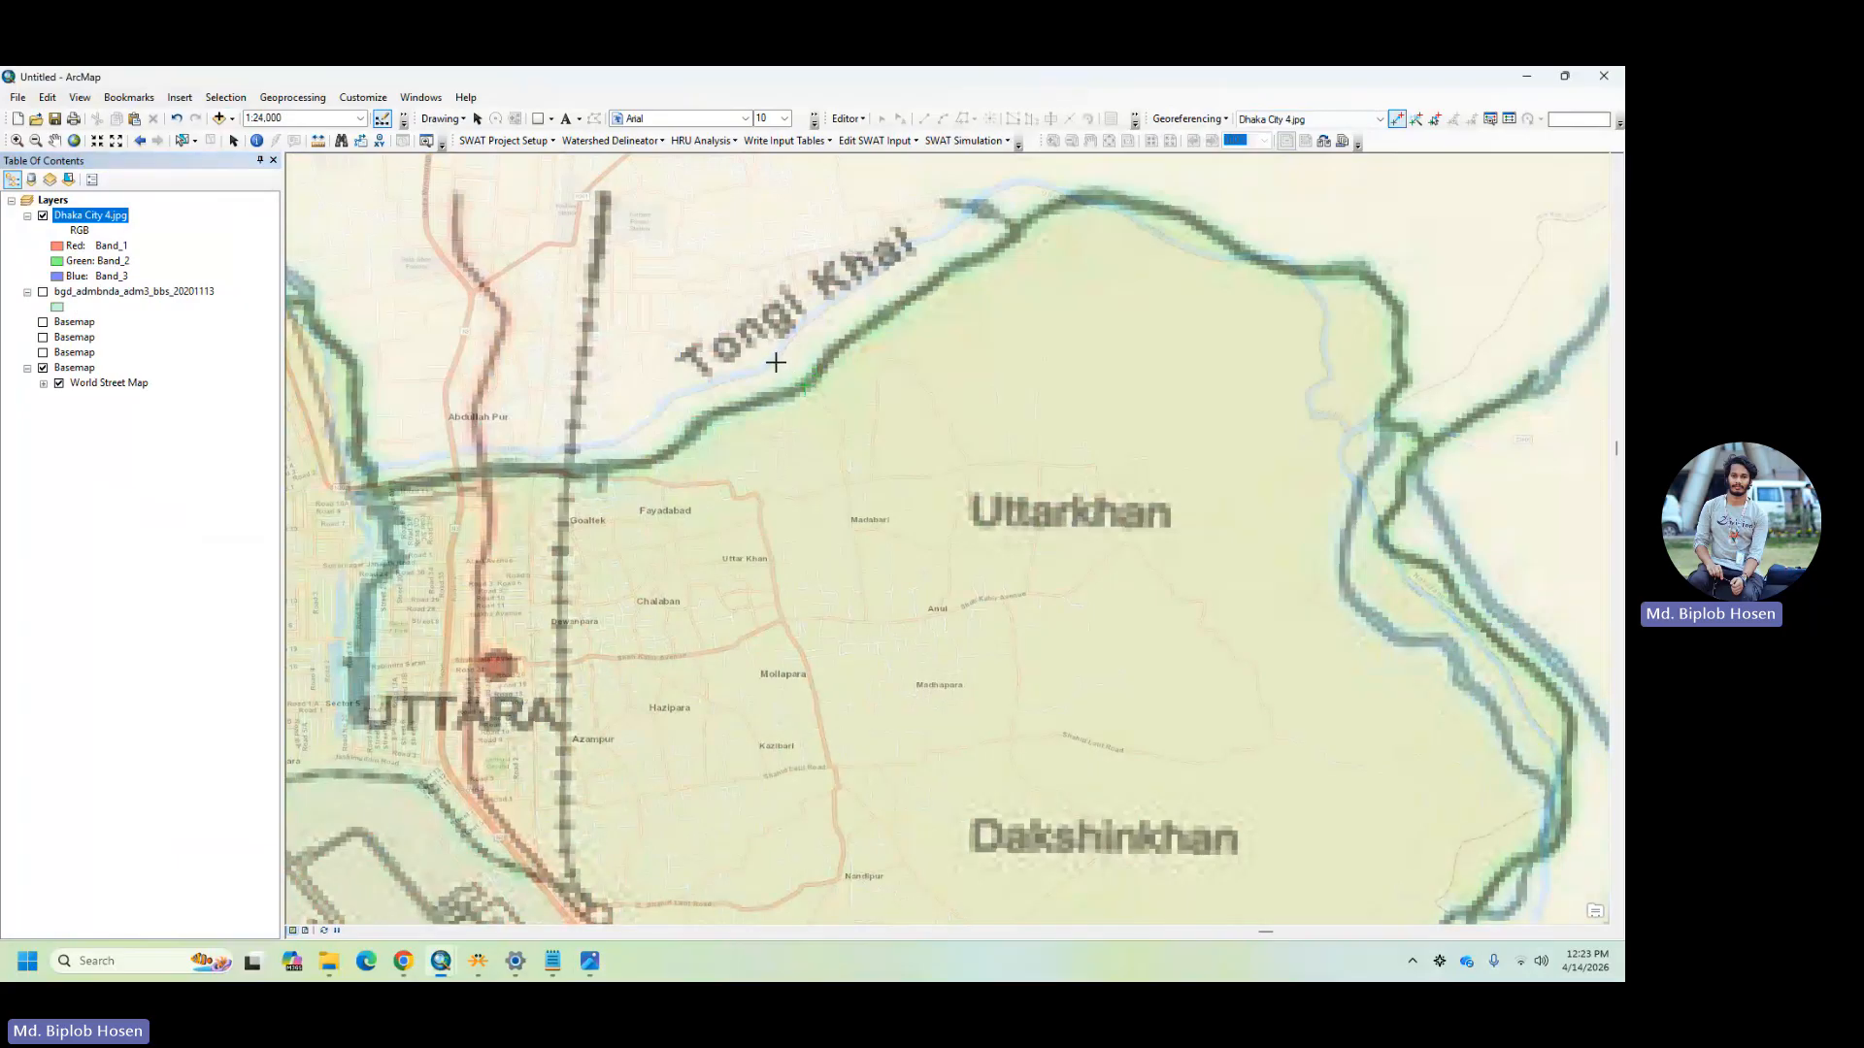
click(776, 362)
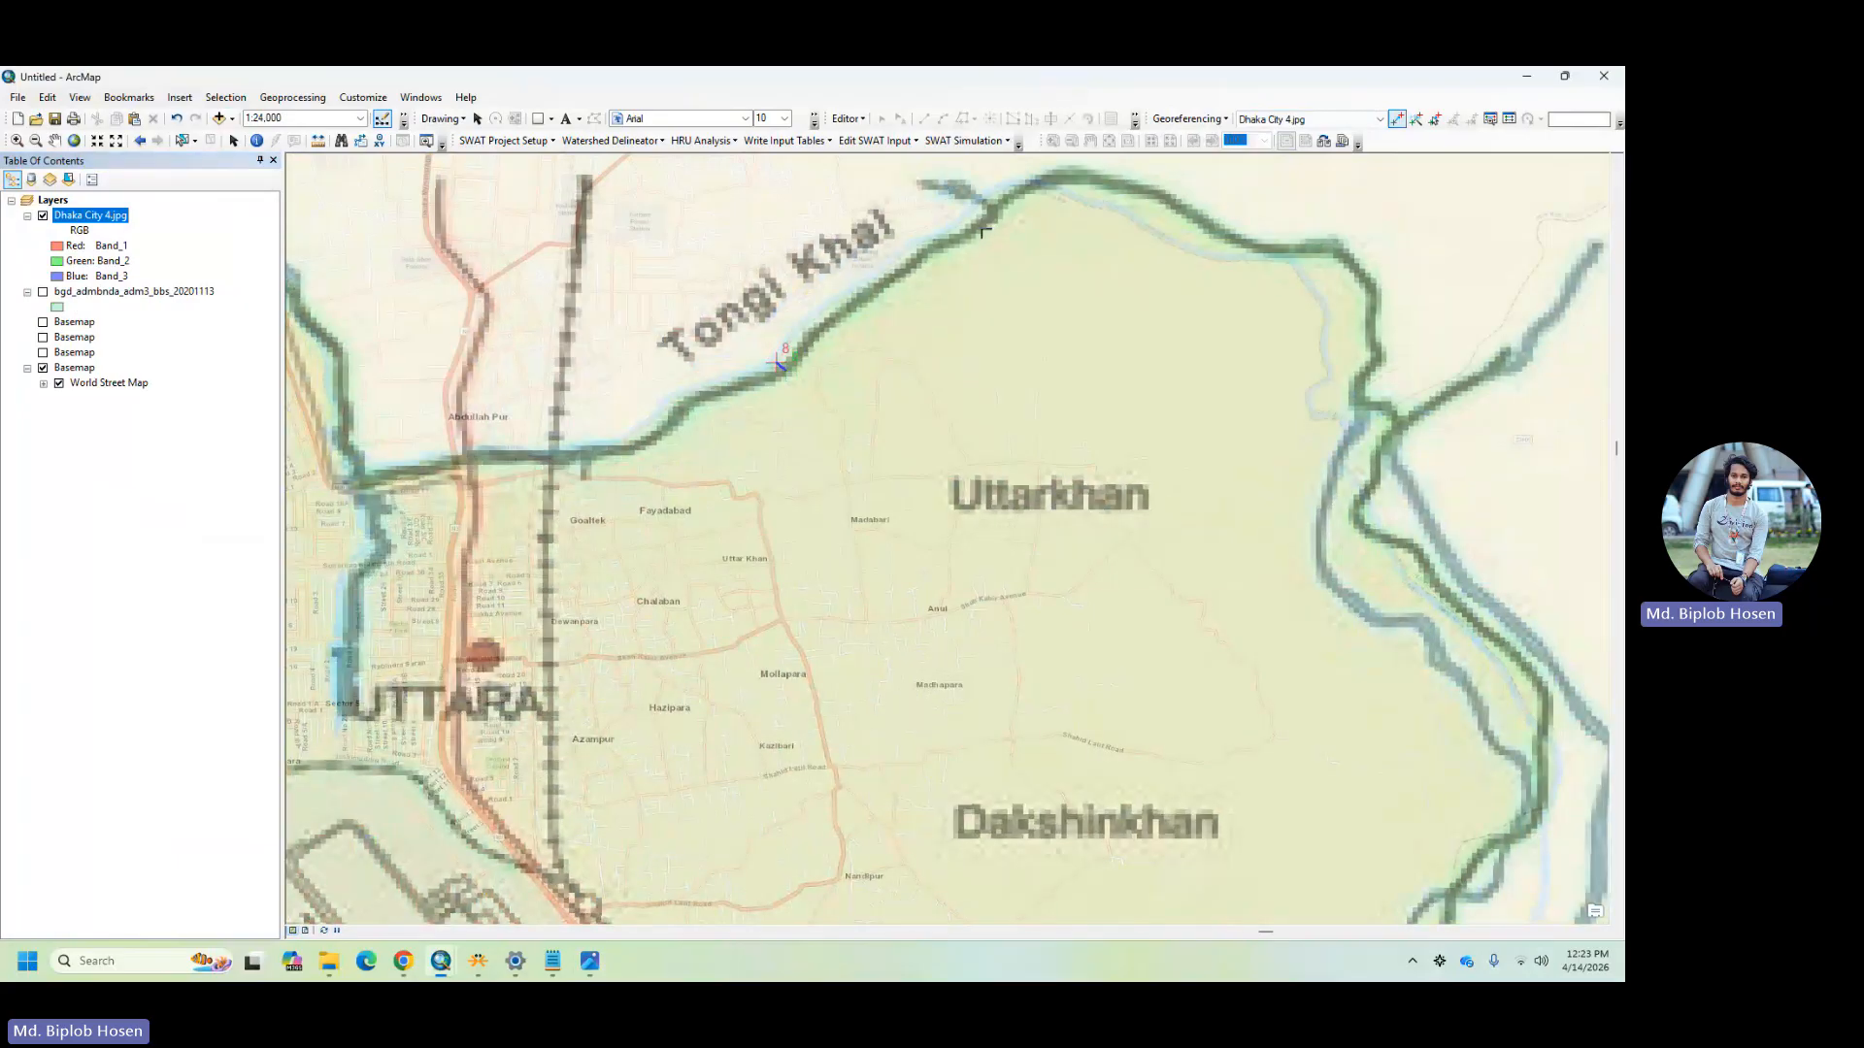
- Add two more control point links along the Tongi Khal, one north of Uttarkhan and one just east of the railway
click(1178, 210)
click(1165, 231)
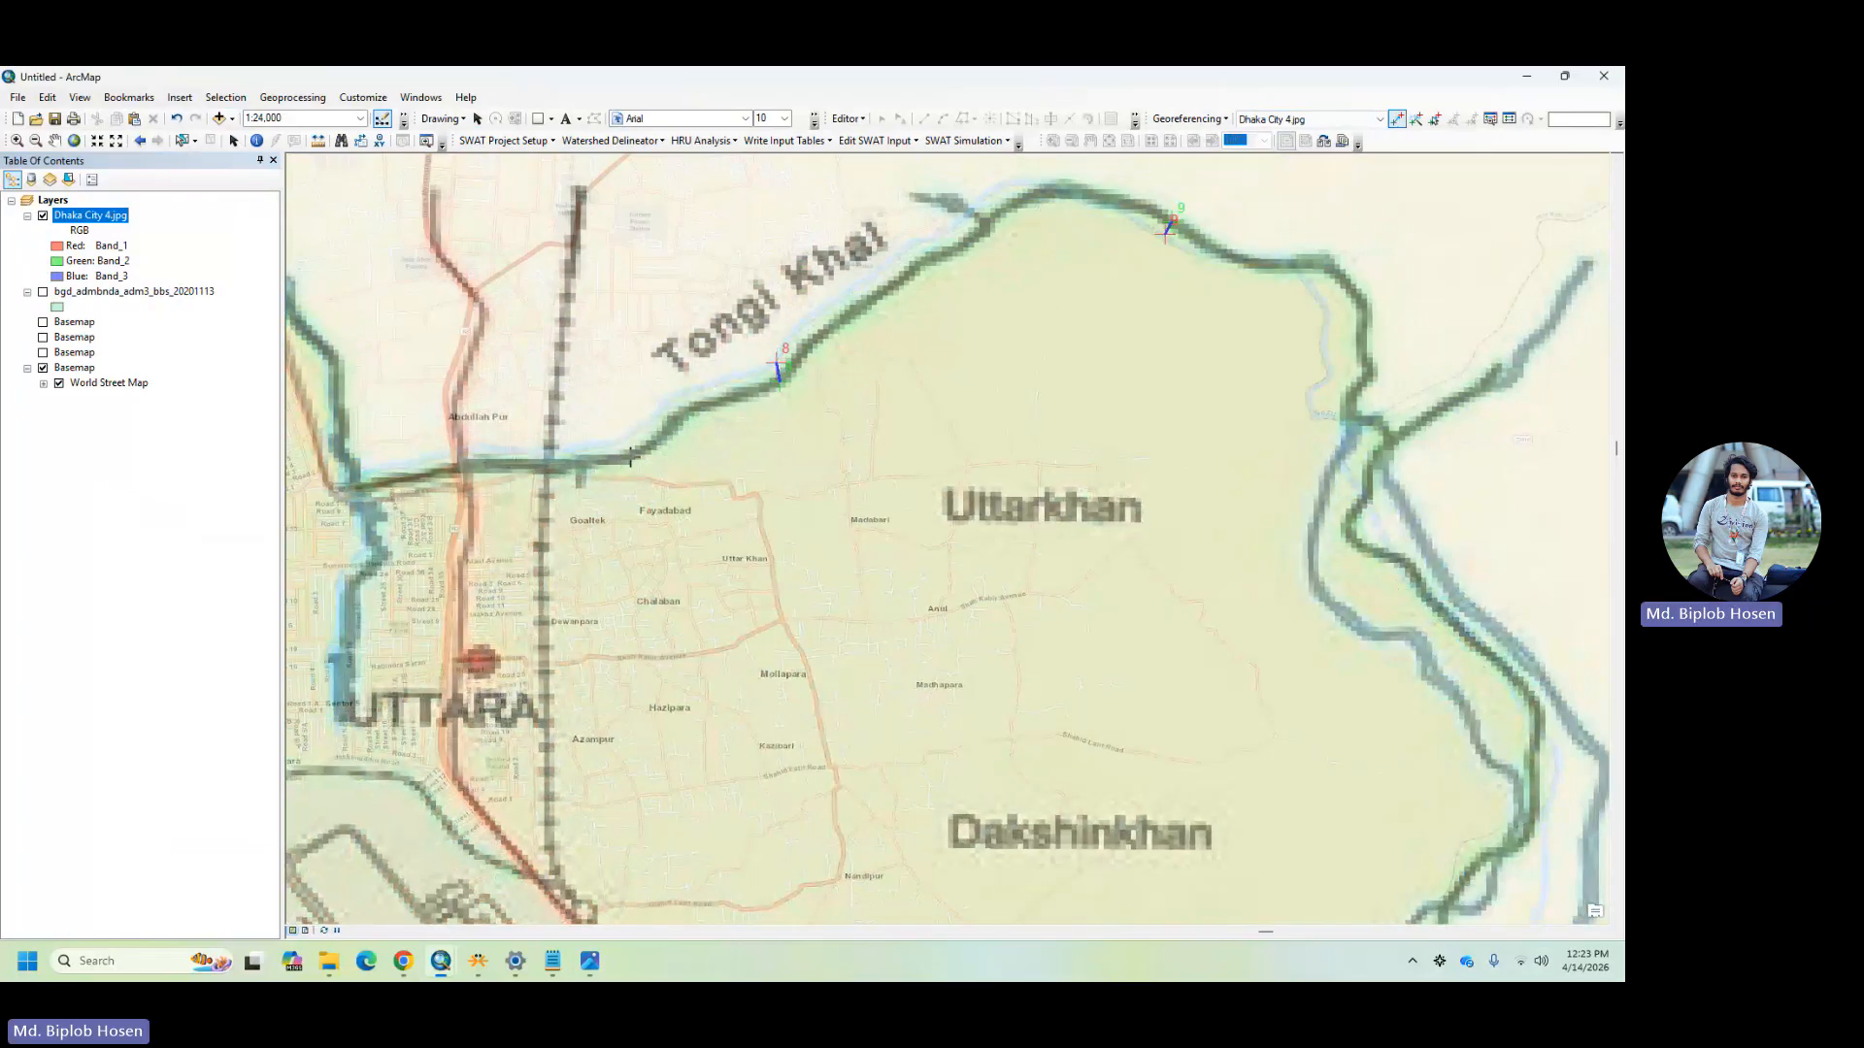
click(632, 458)
click(620, 440)
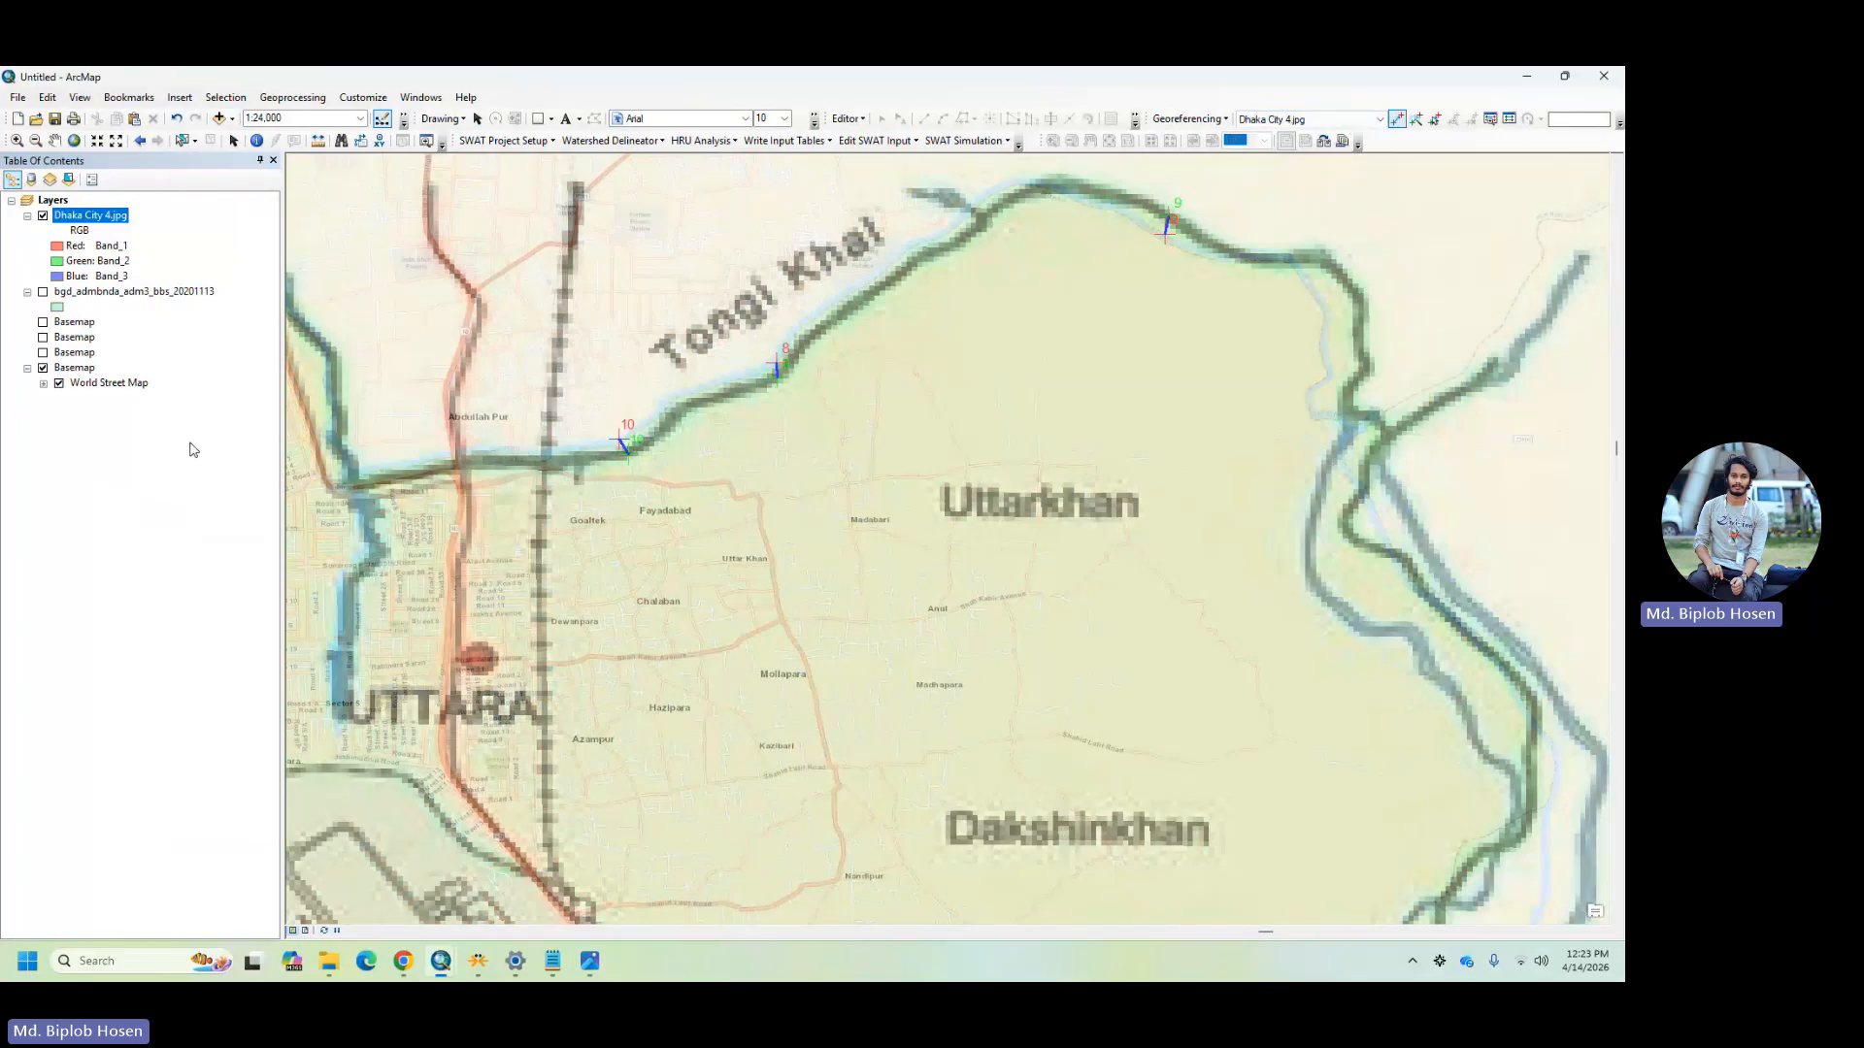
- Show the full extent of the Dhaka City 4.jpg layer and update its georeferencing to save the adjusted alignment
right_click(83, 214)
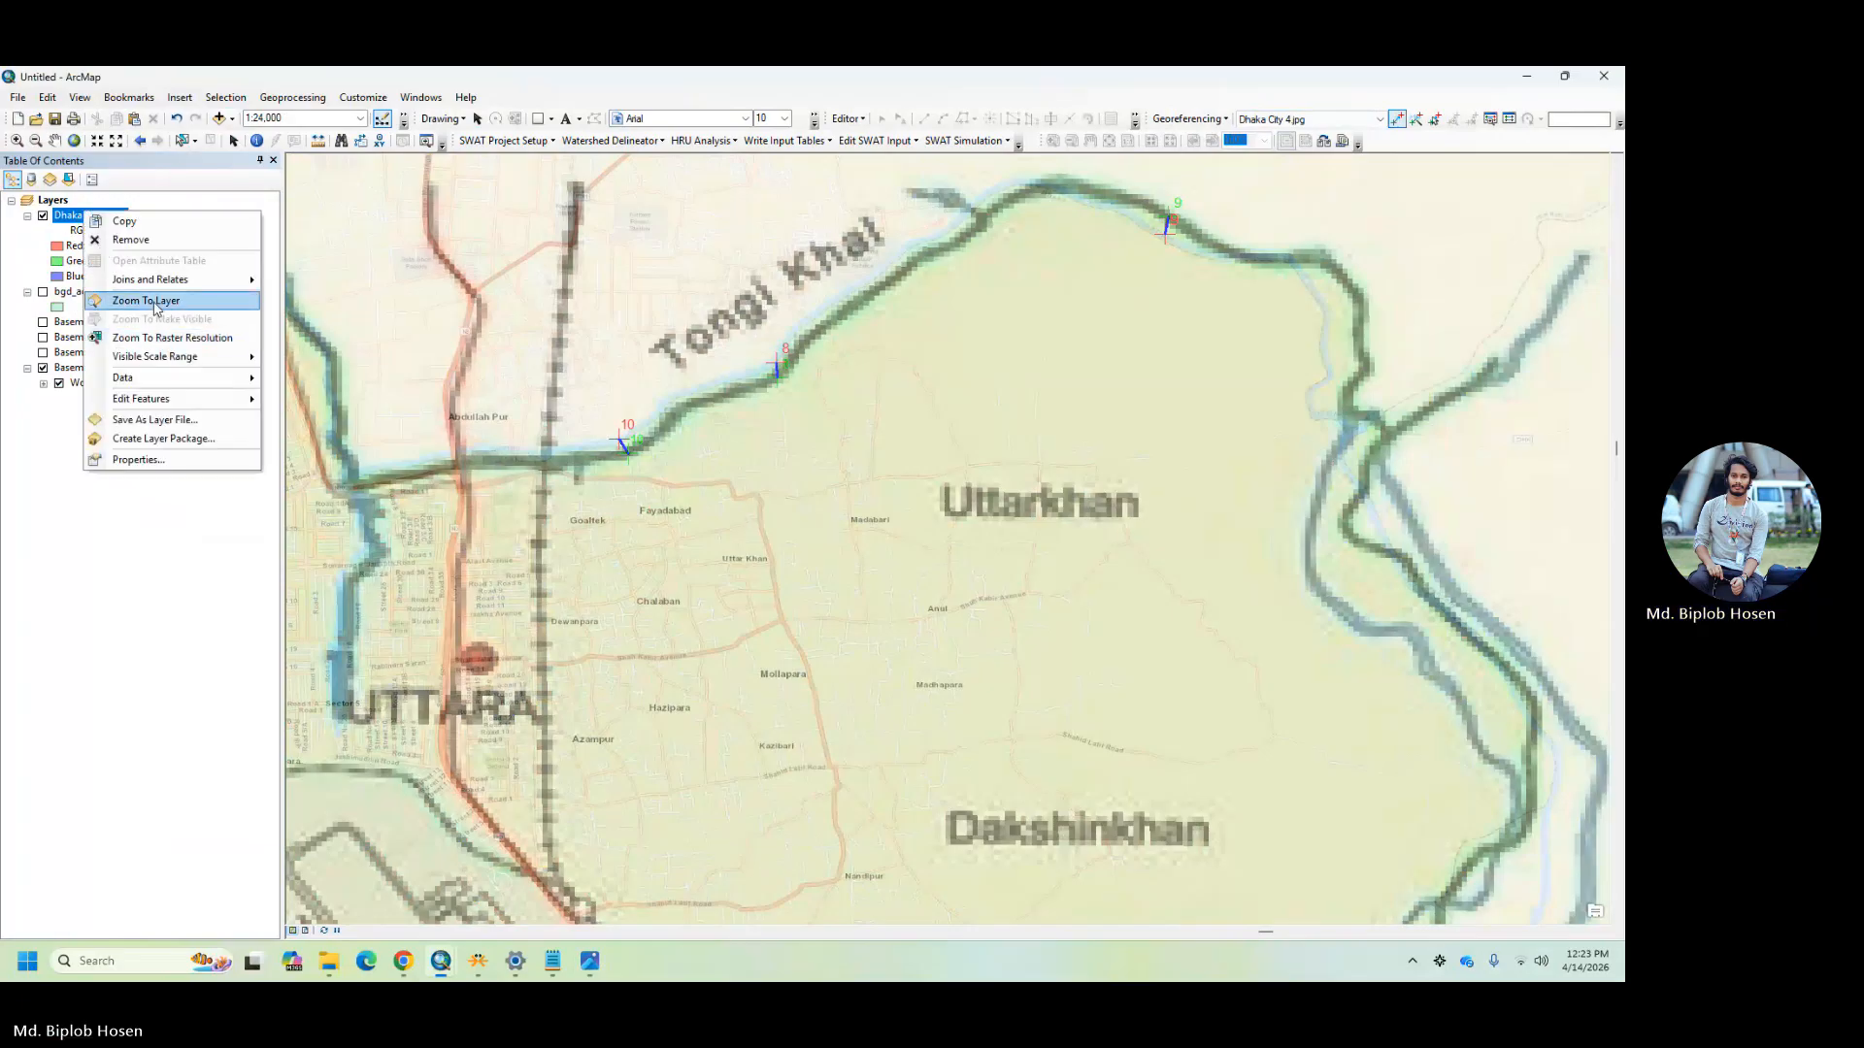
click(136, 303)
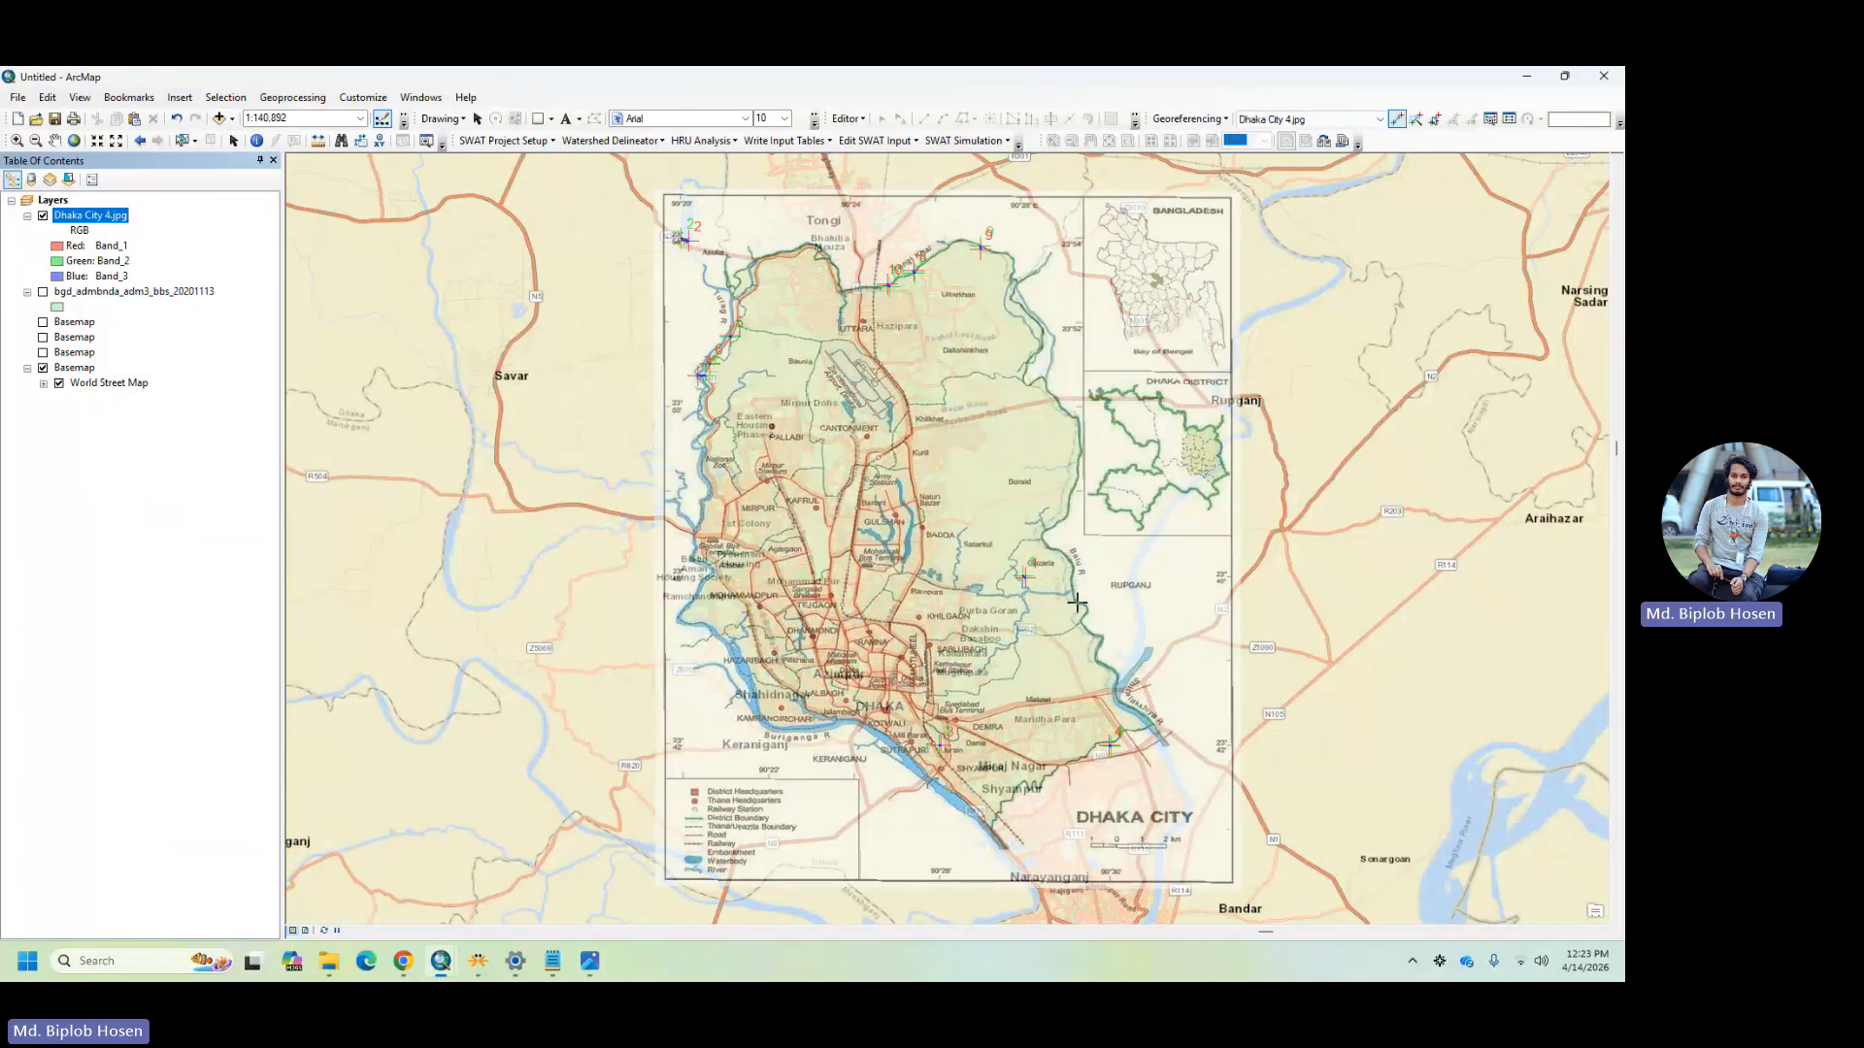
click(1208, 129)
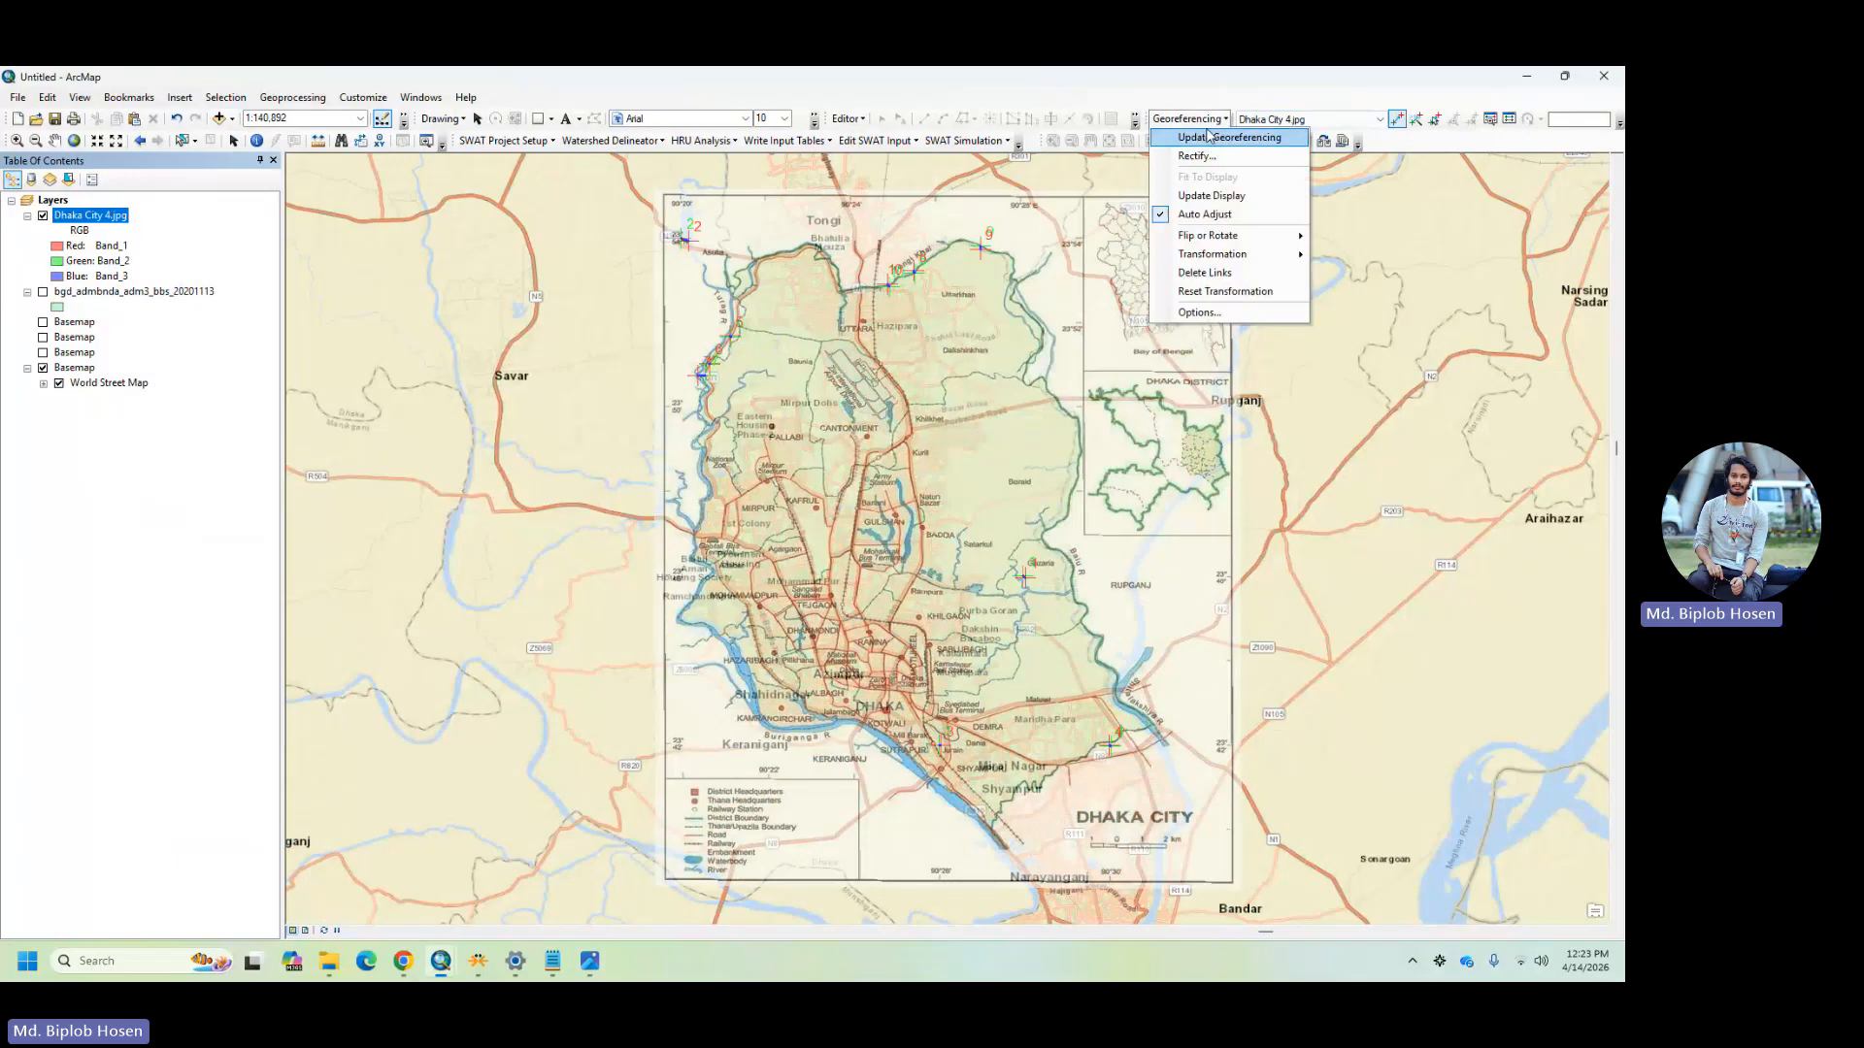
click(1208, 129)
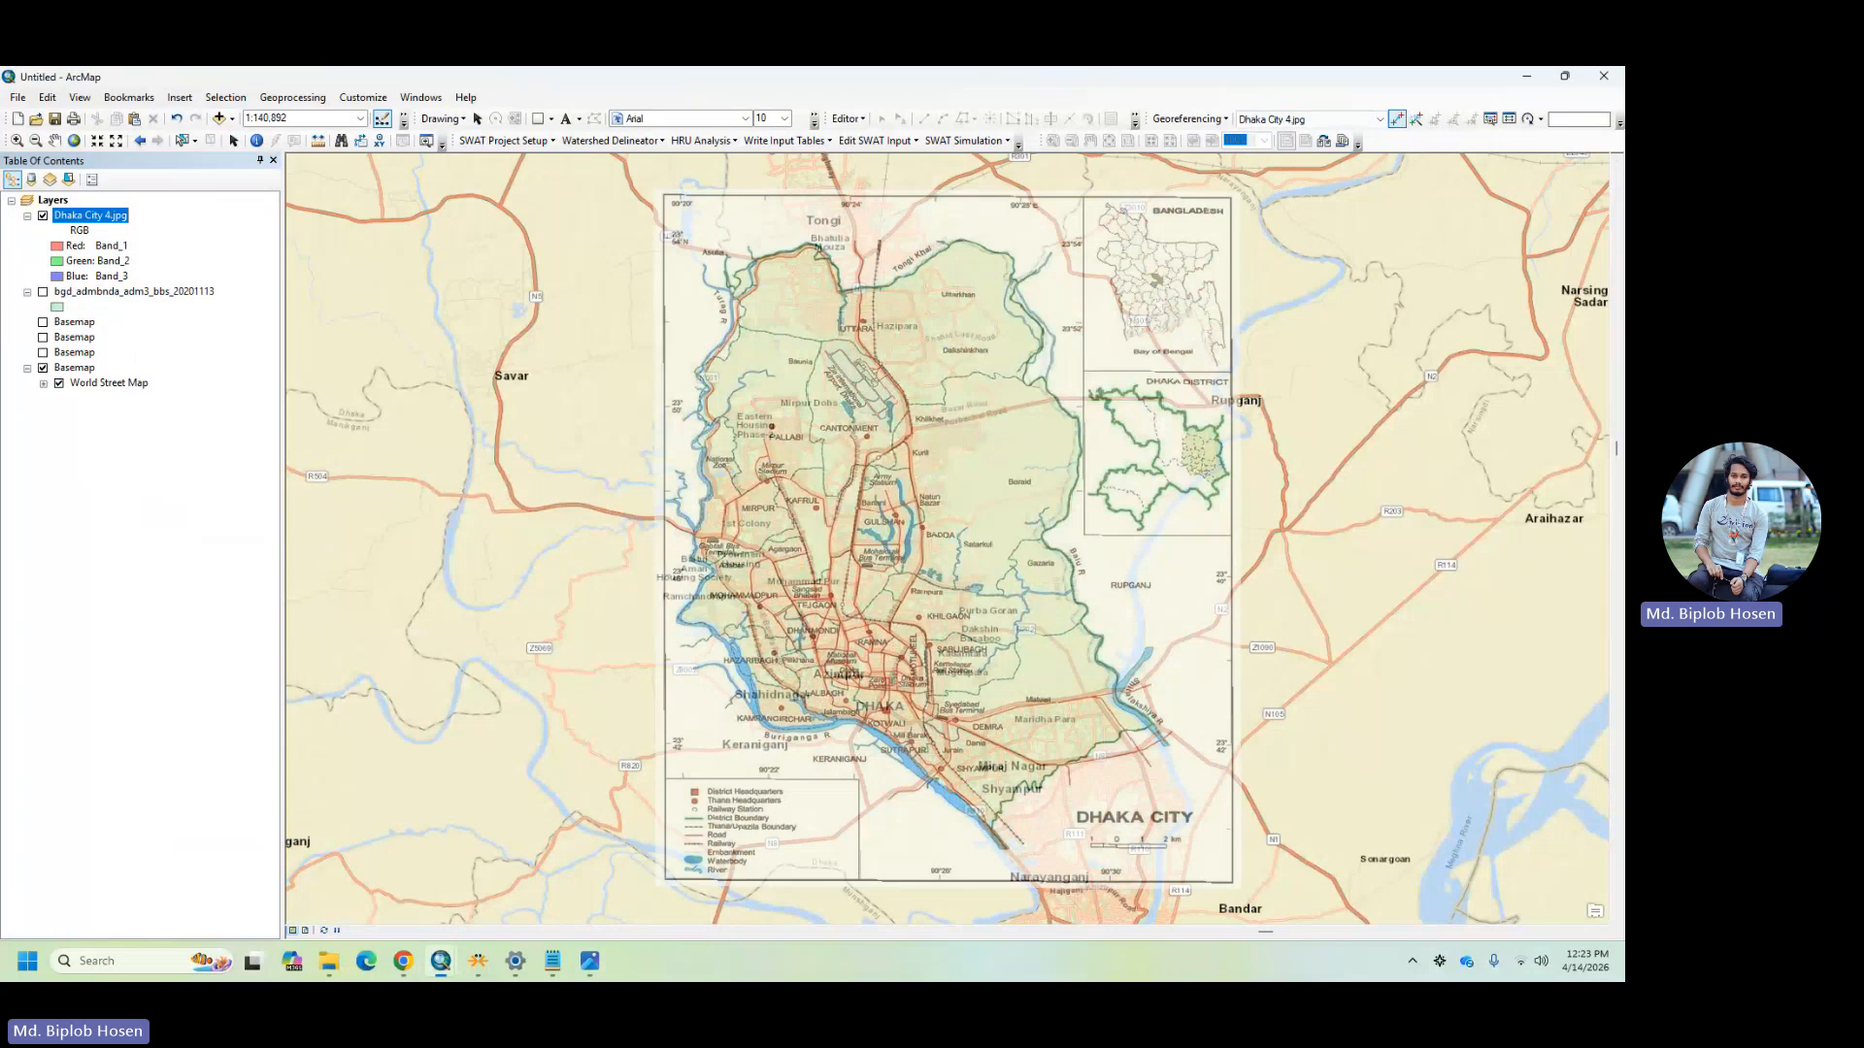
- Hide the street basemap and set the transparency of the Dhaka City 4.jpg layer to 0%
click(43, 367)
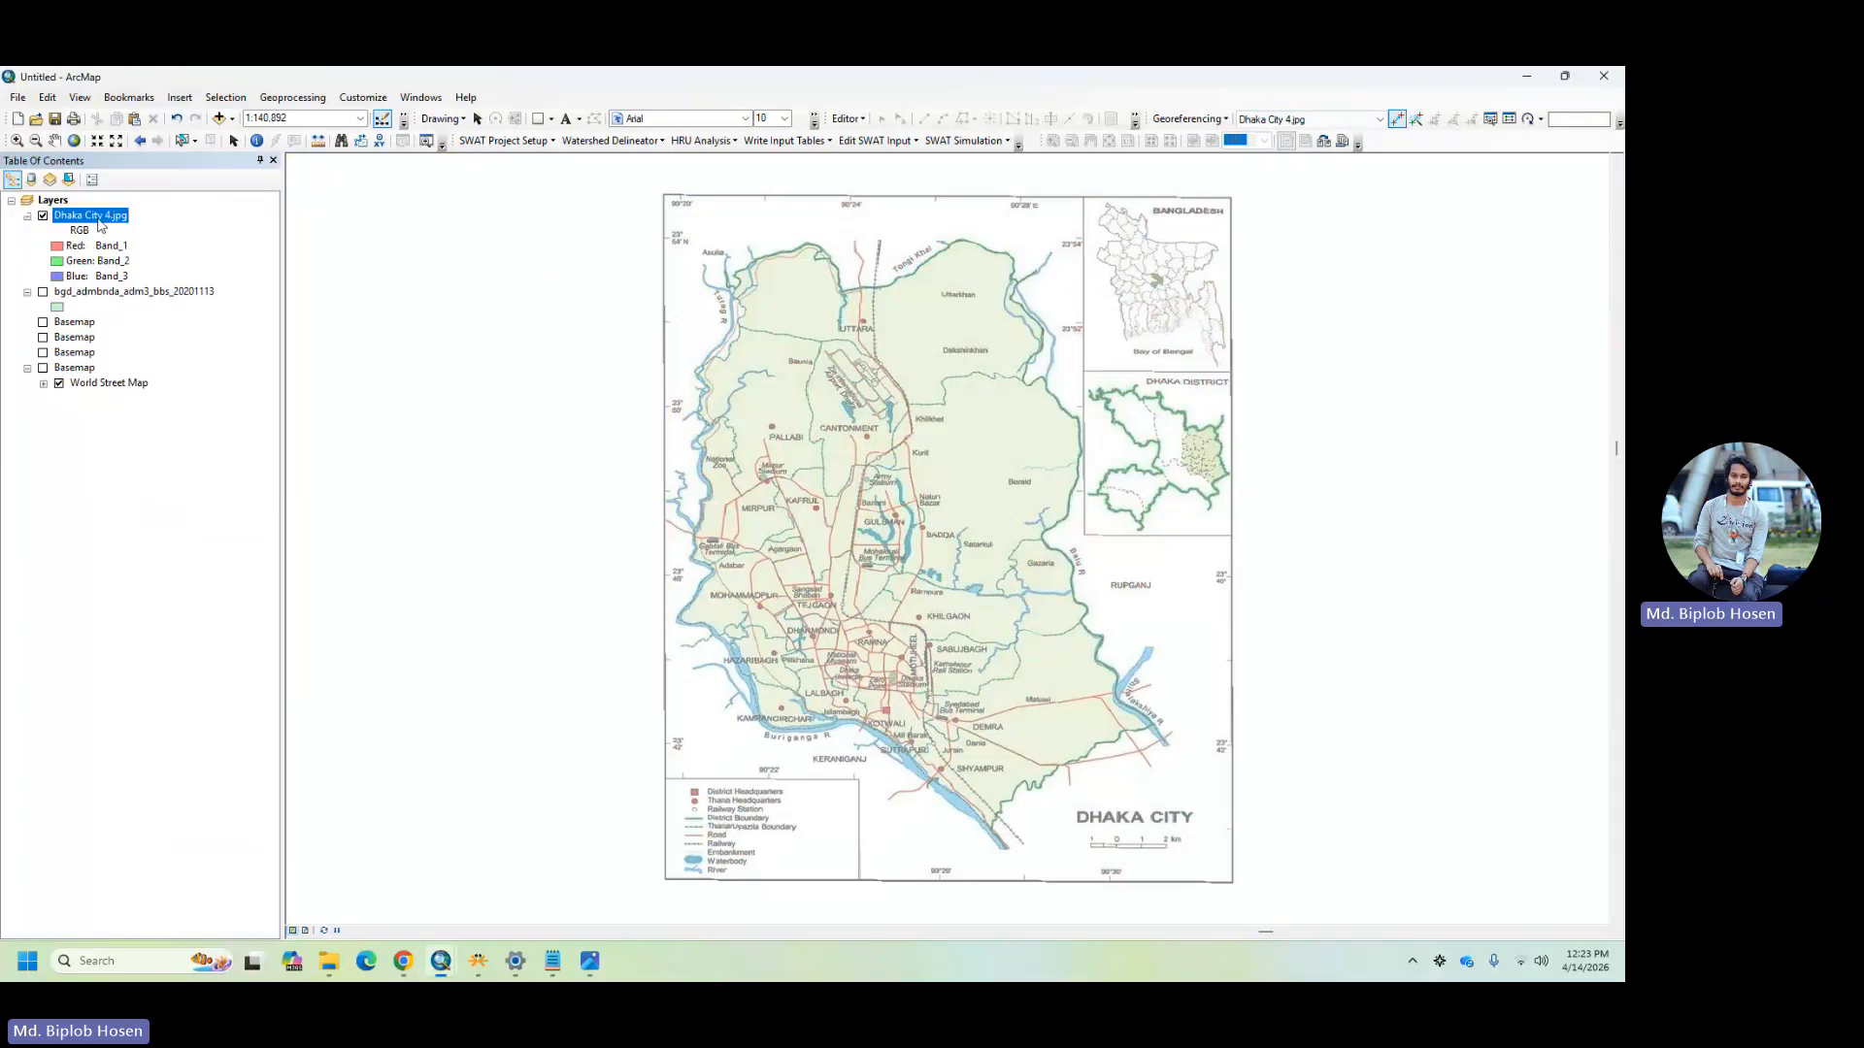
right_click(100, 225)
click(204, 473)
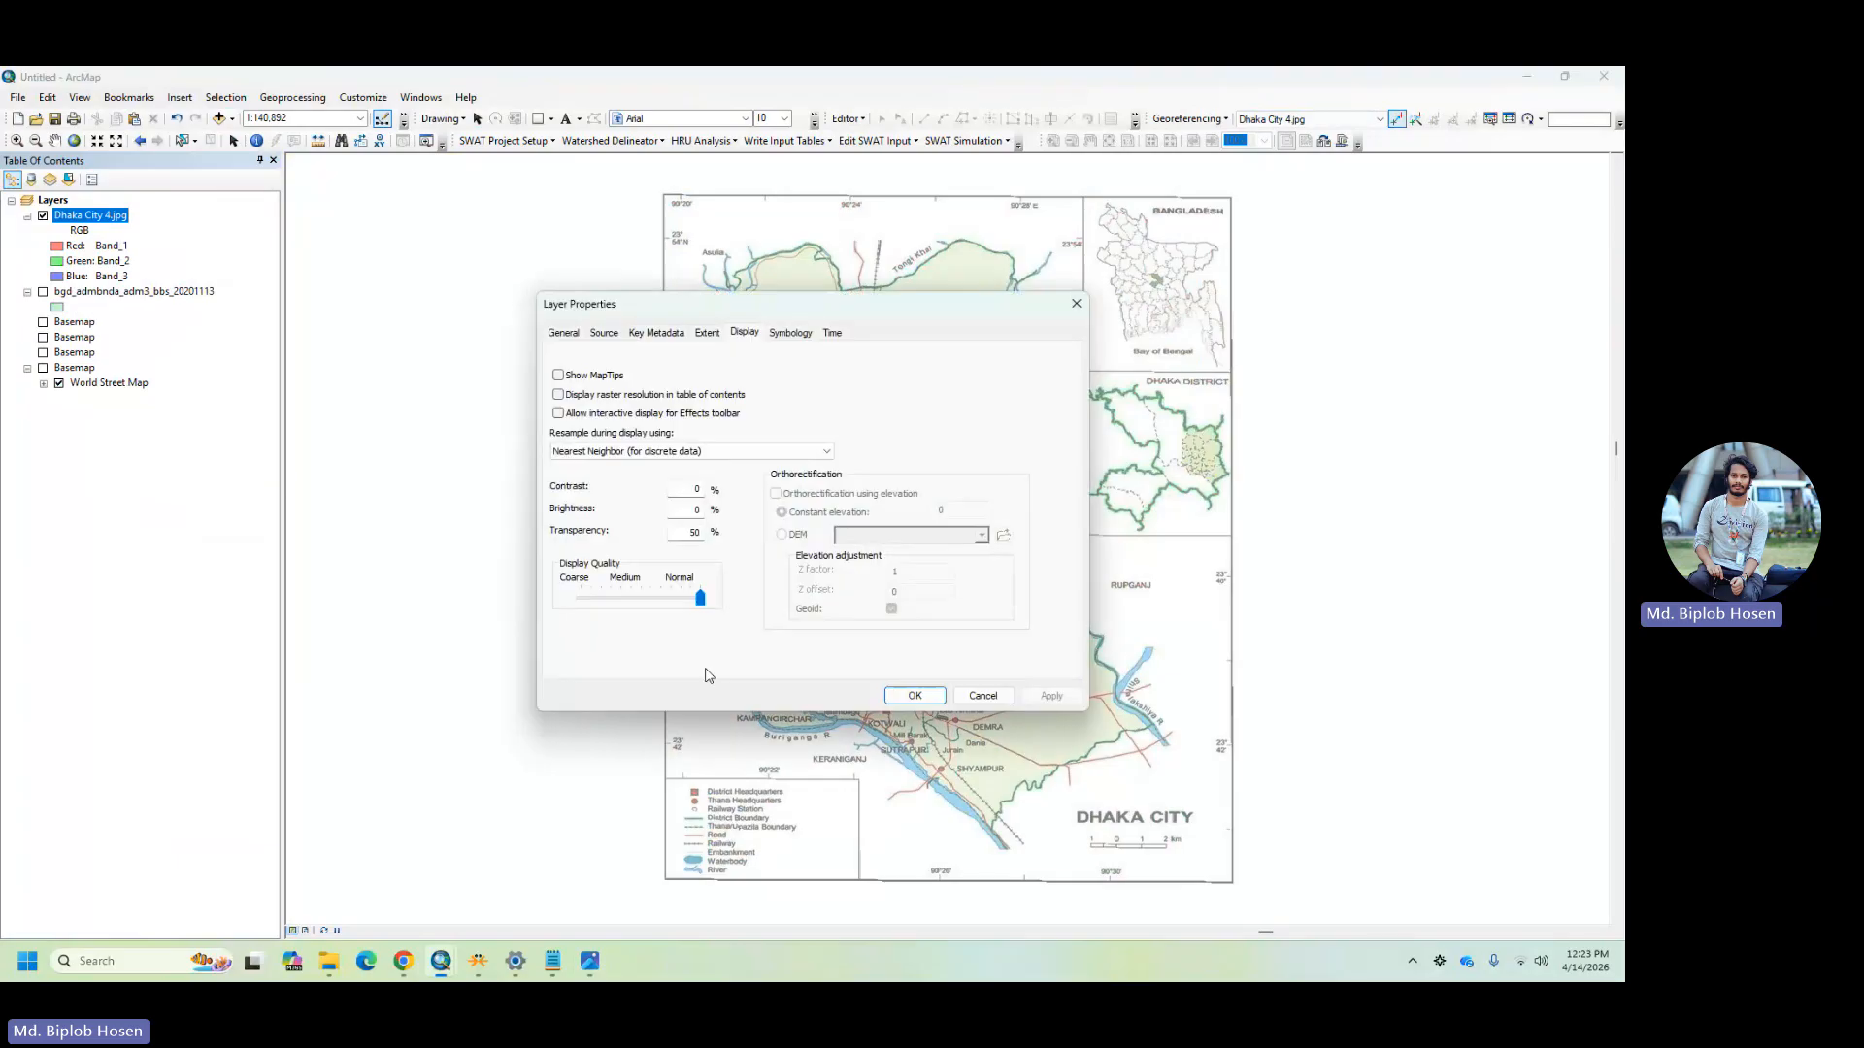
double_click(693, 532)
text(0)
key(Return)
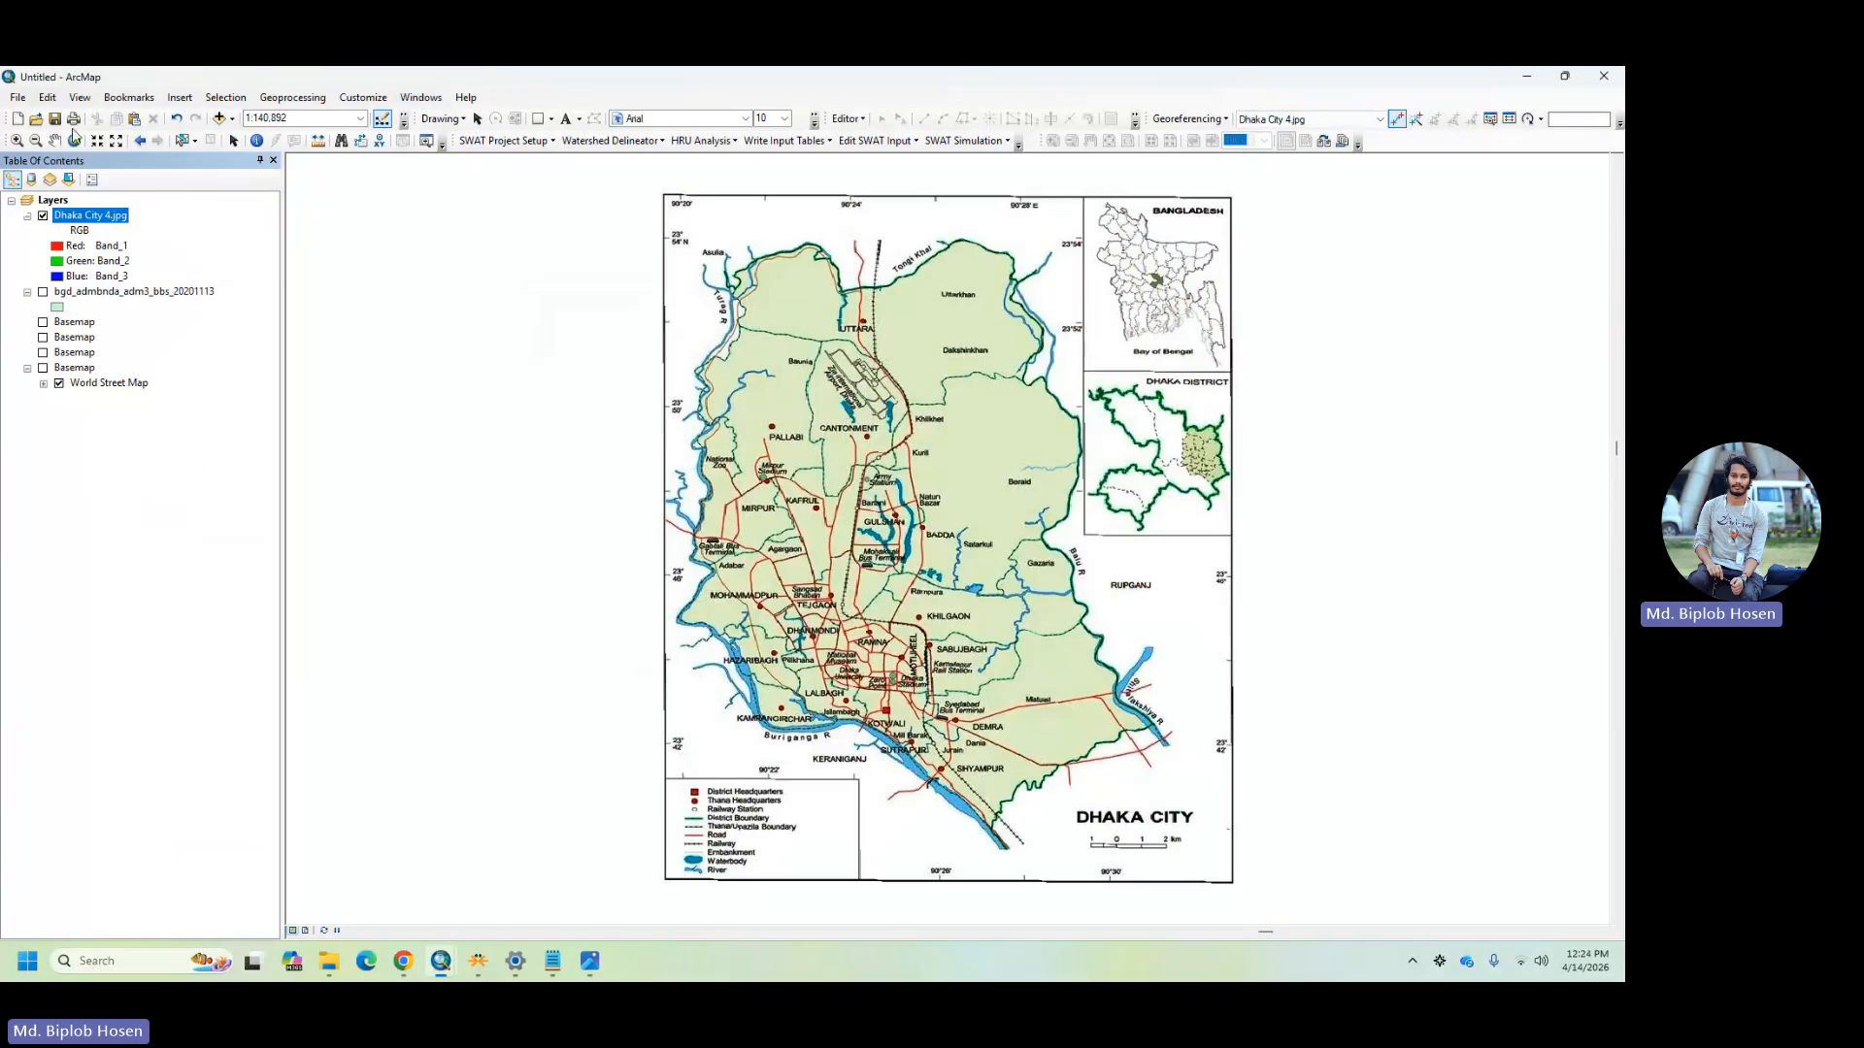
- Create a folder named dhaka city 4 in the Catalog, inside the personal folder on drive E
click(420, 97)
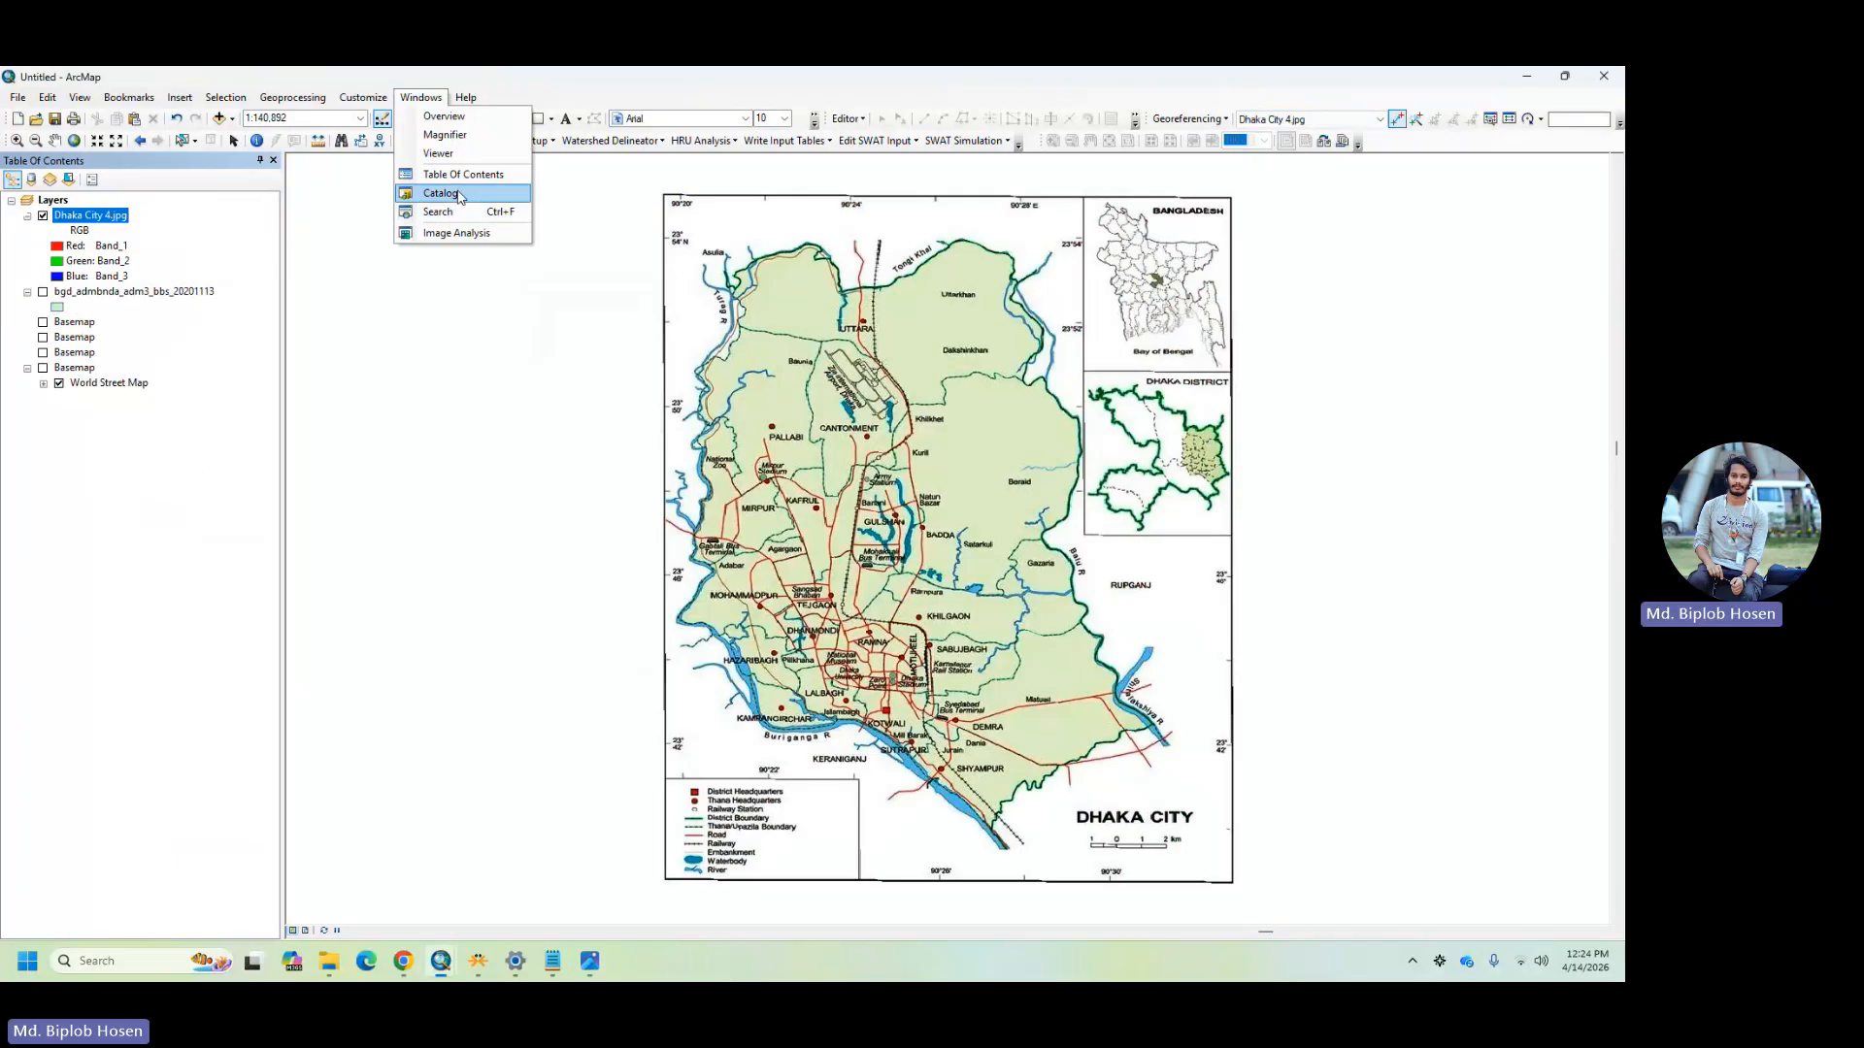
click(442, 193)
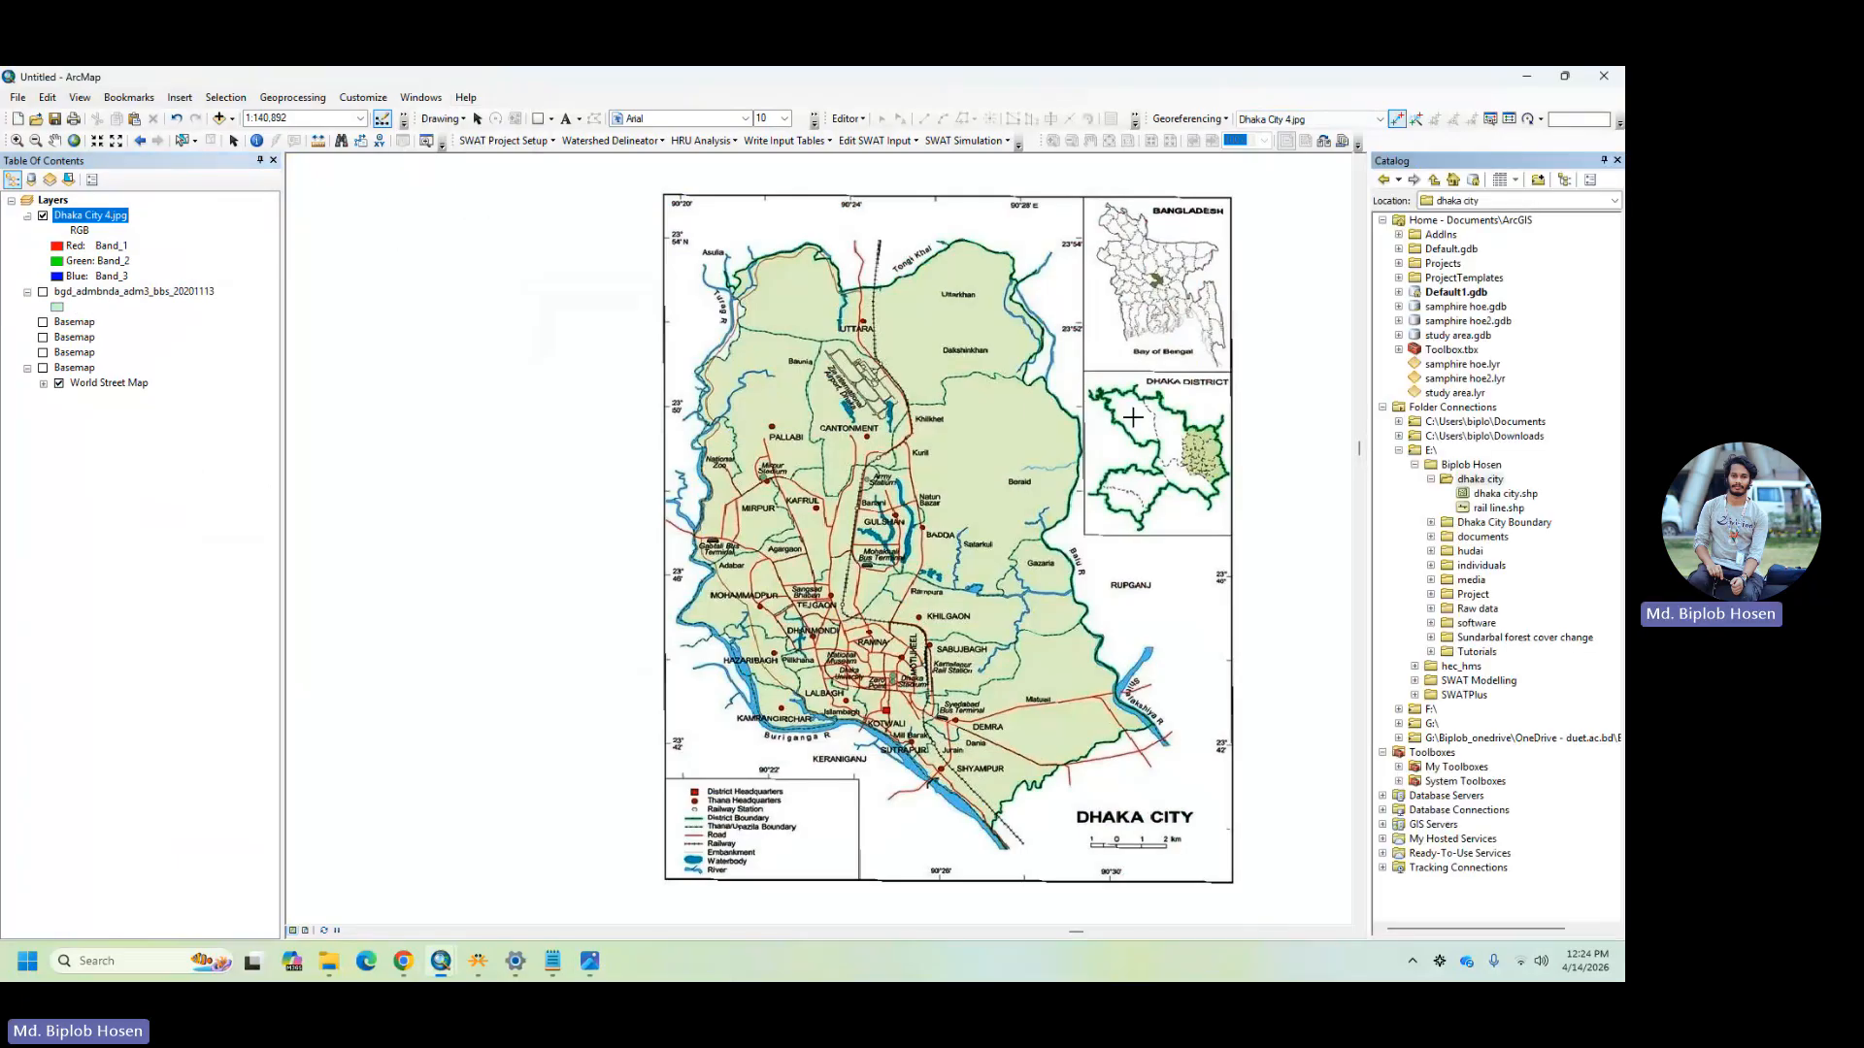
right_click(1470, 465)
mouse_move(1511, 574)
click(1345, 578)
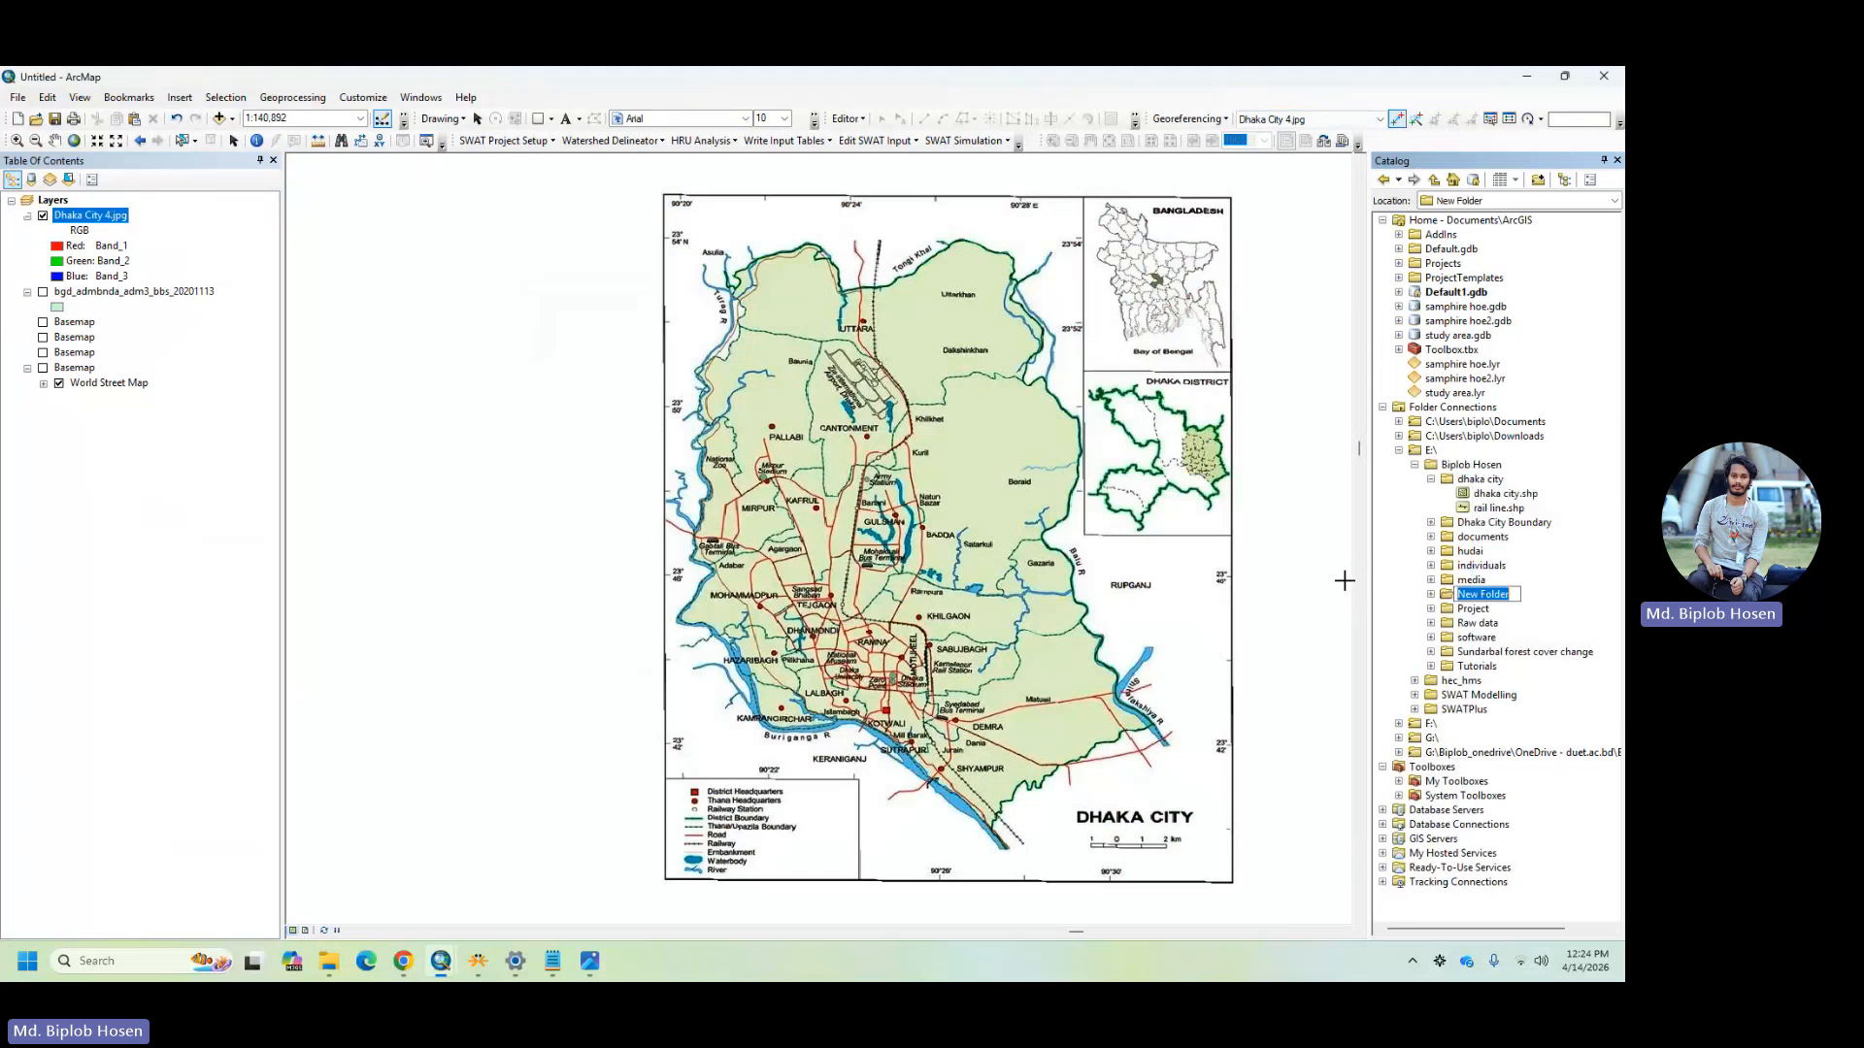
text(dhaka)
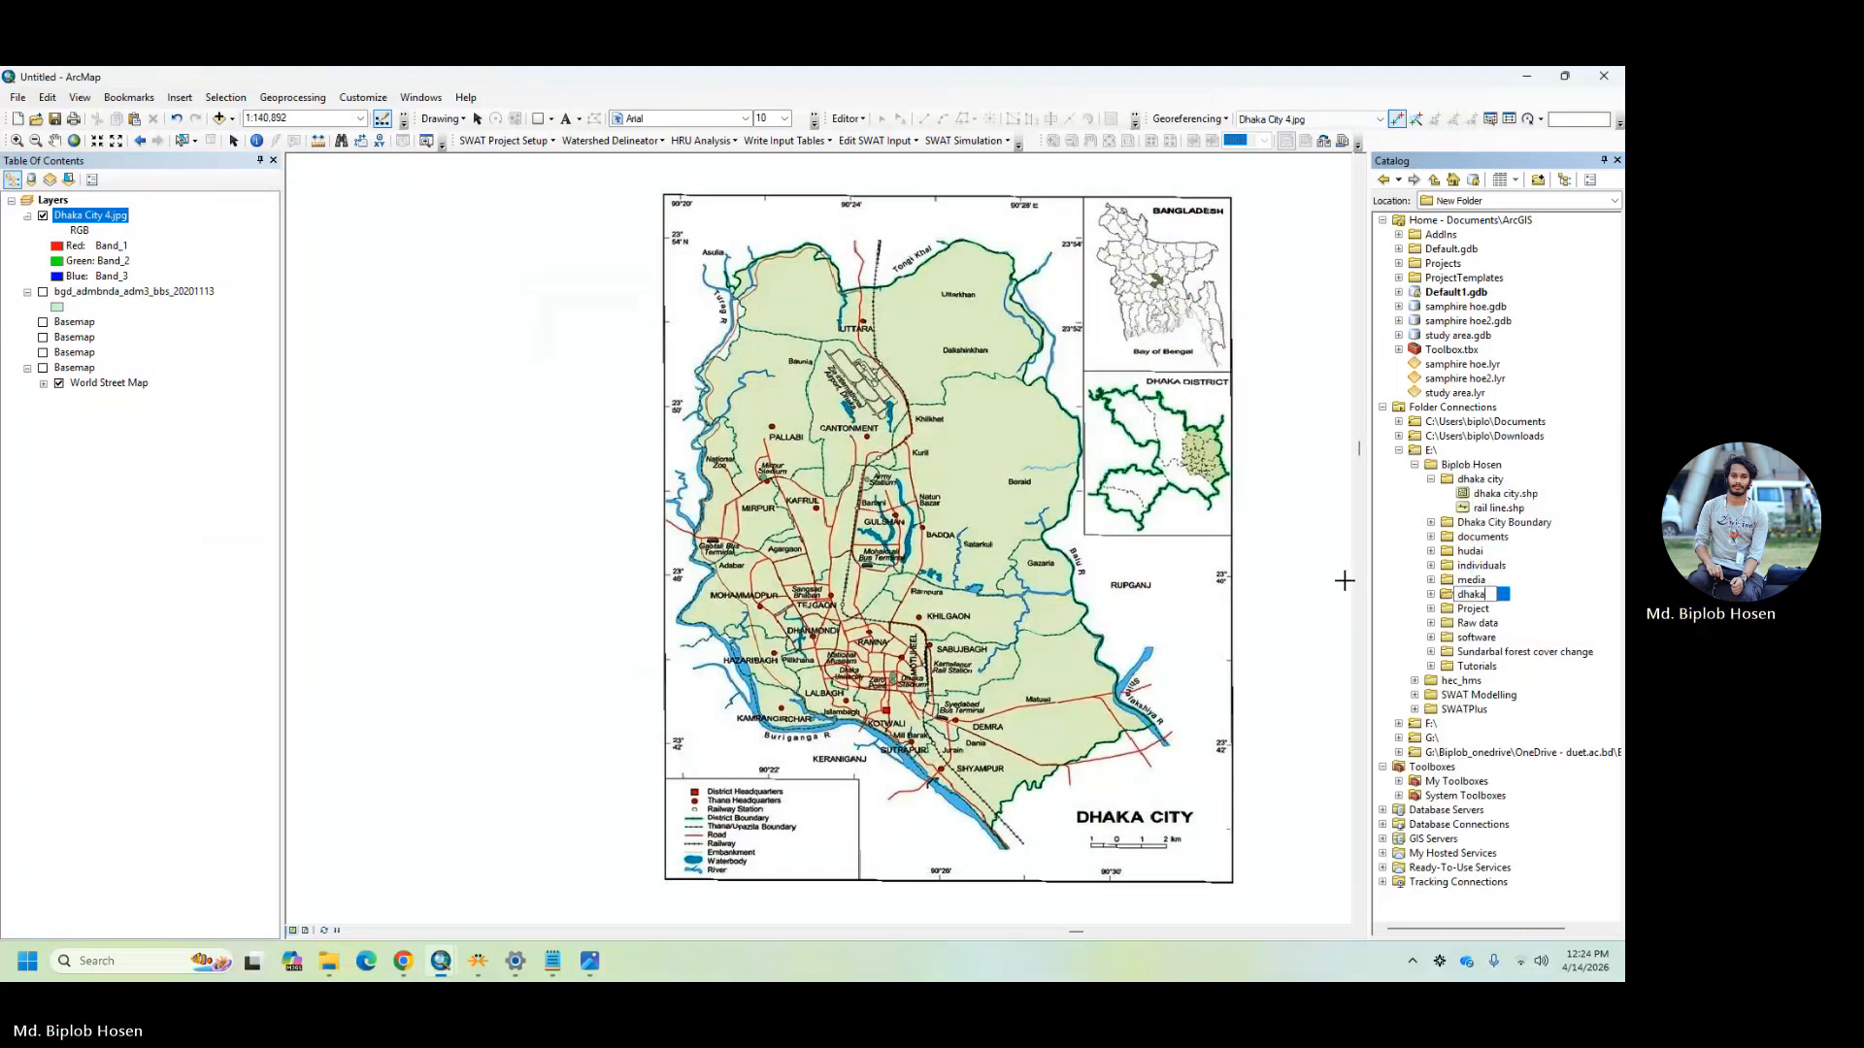
text( city 4)
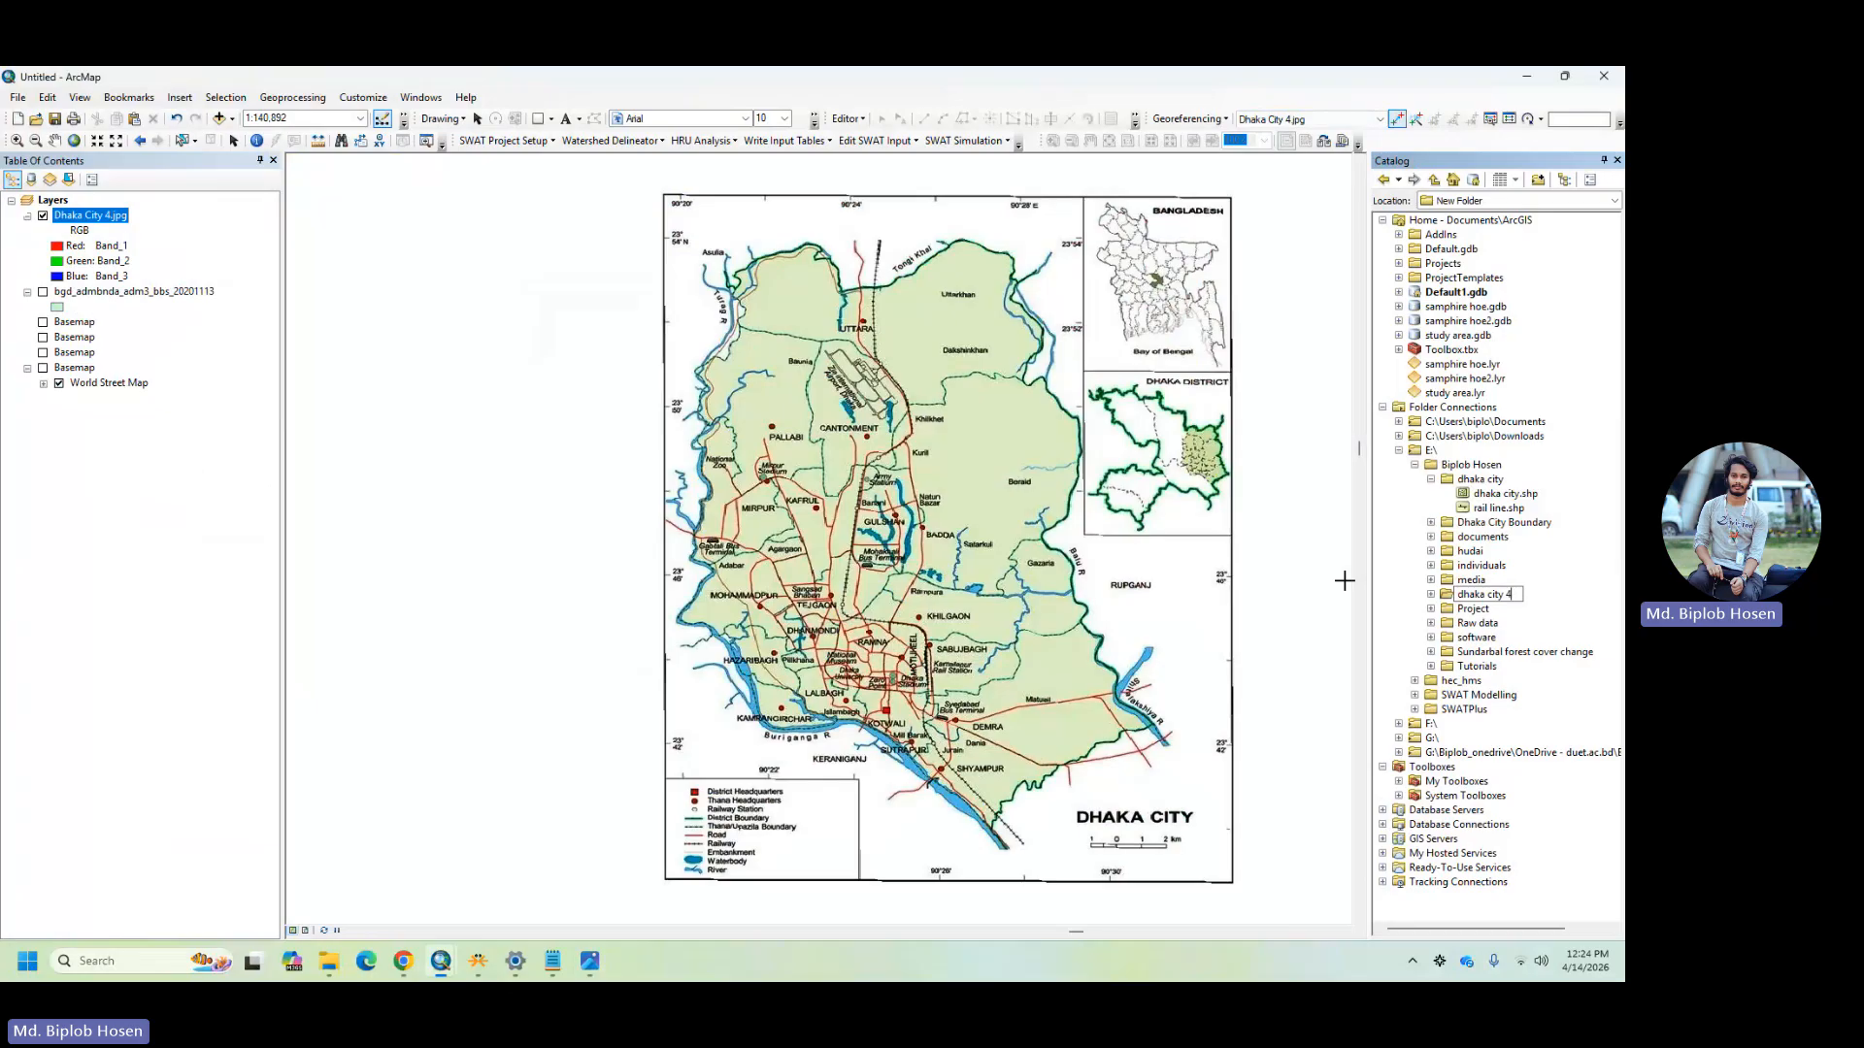
key(Return)
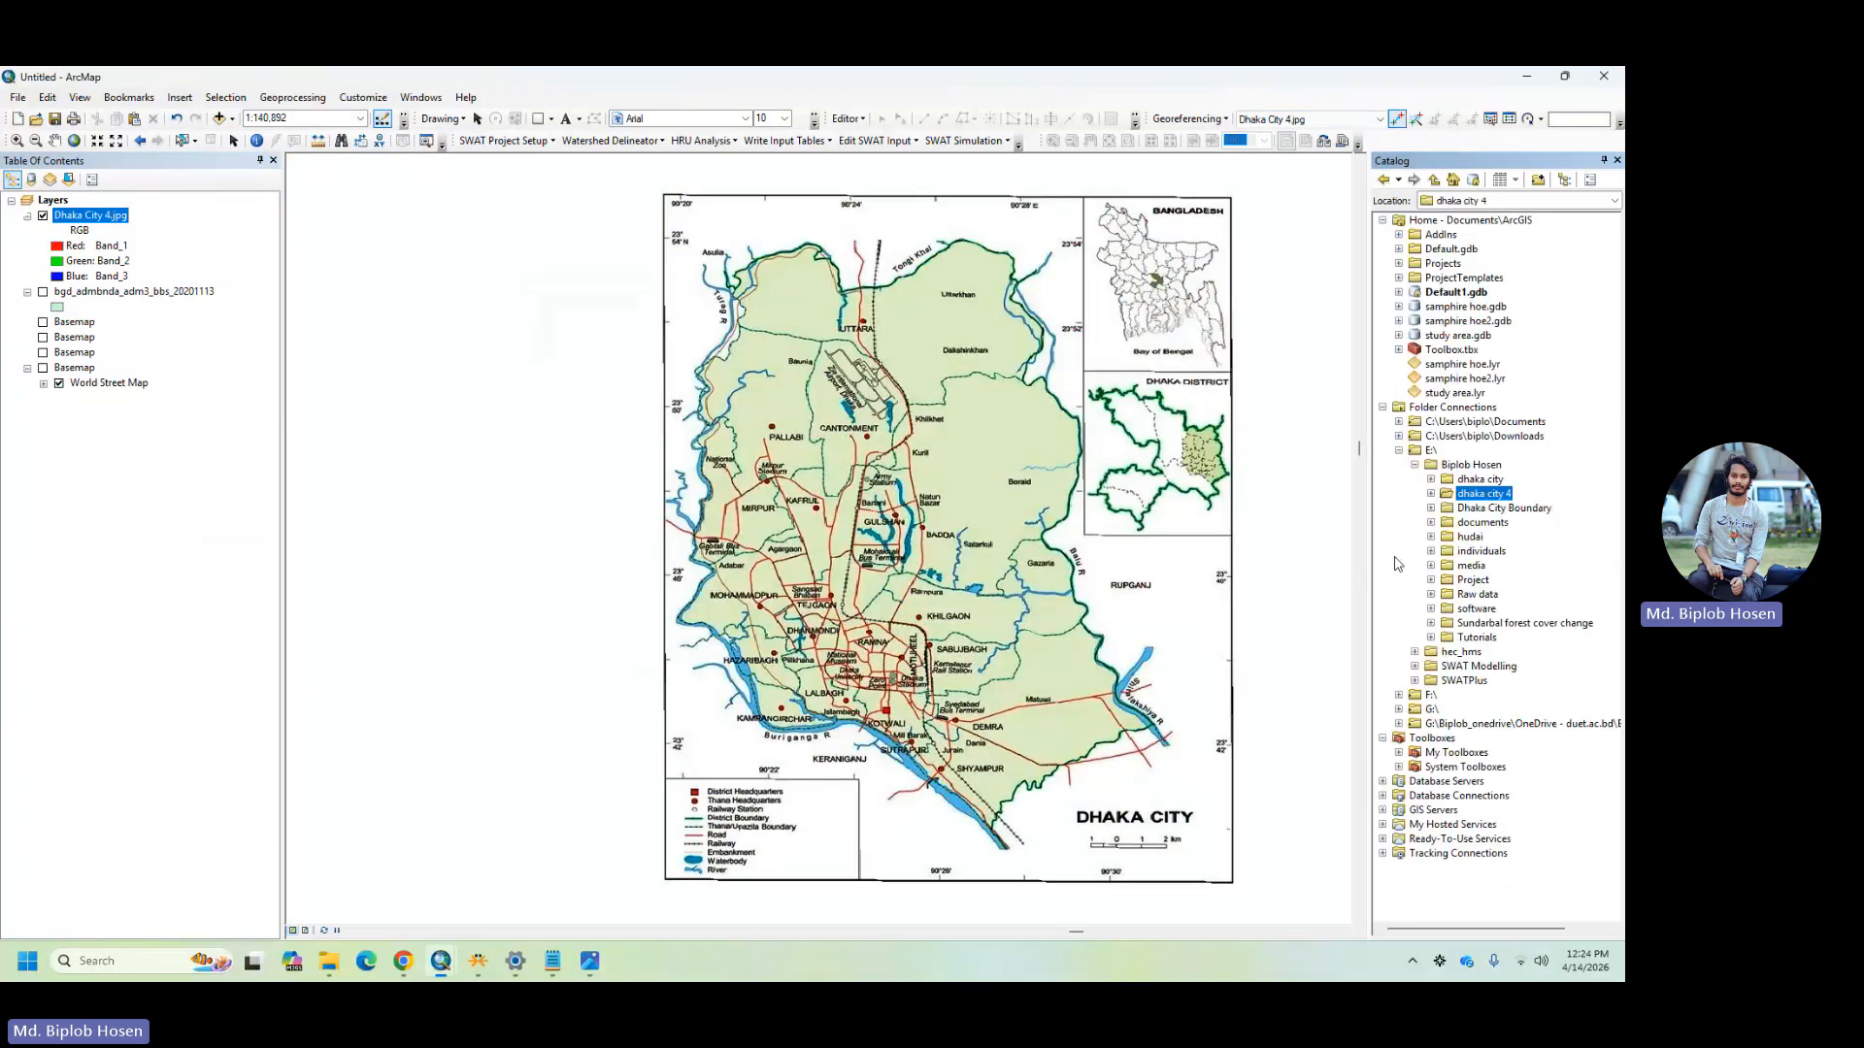
- Set up a new polygon shapefile named Dhaka city in the dhaka city 4 folder
right_click(1476, 494)
click(1425, 500)
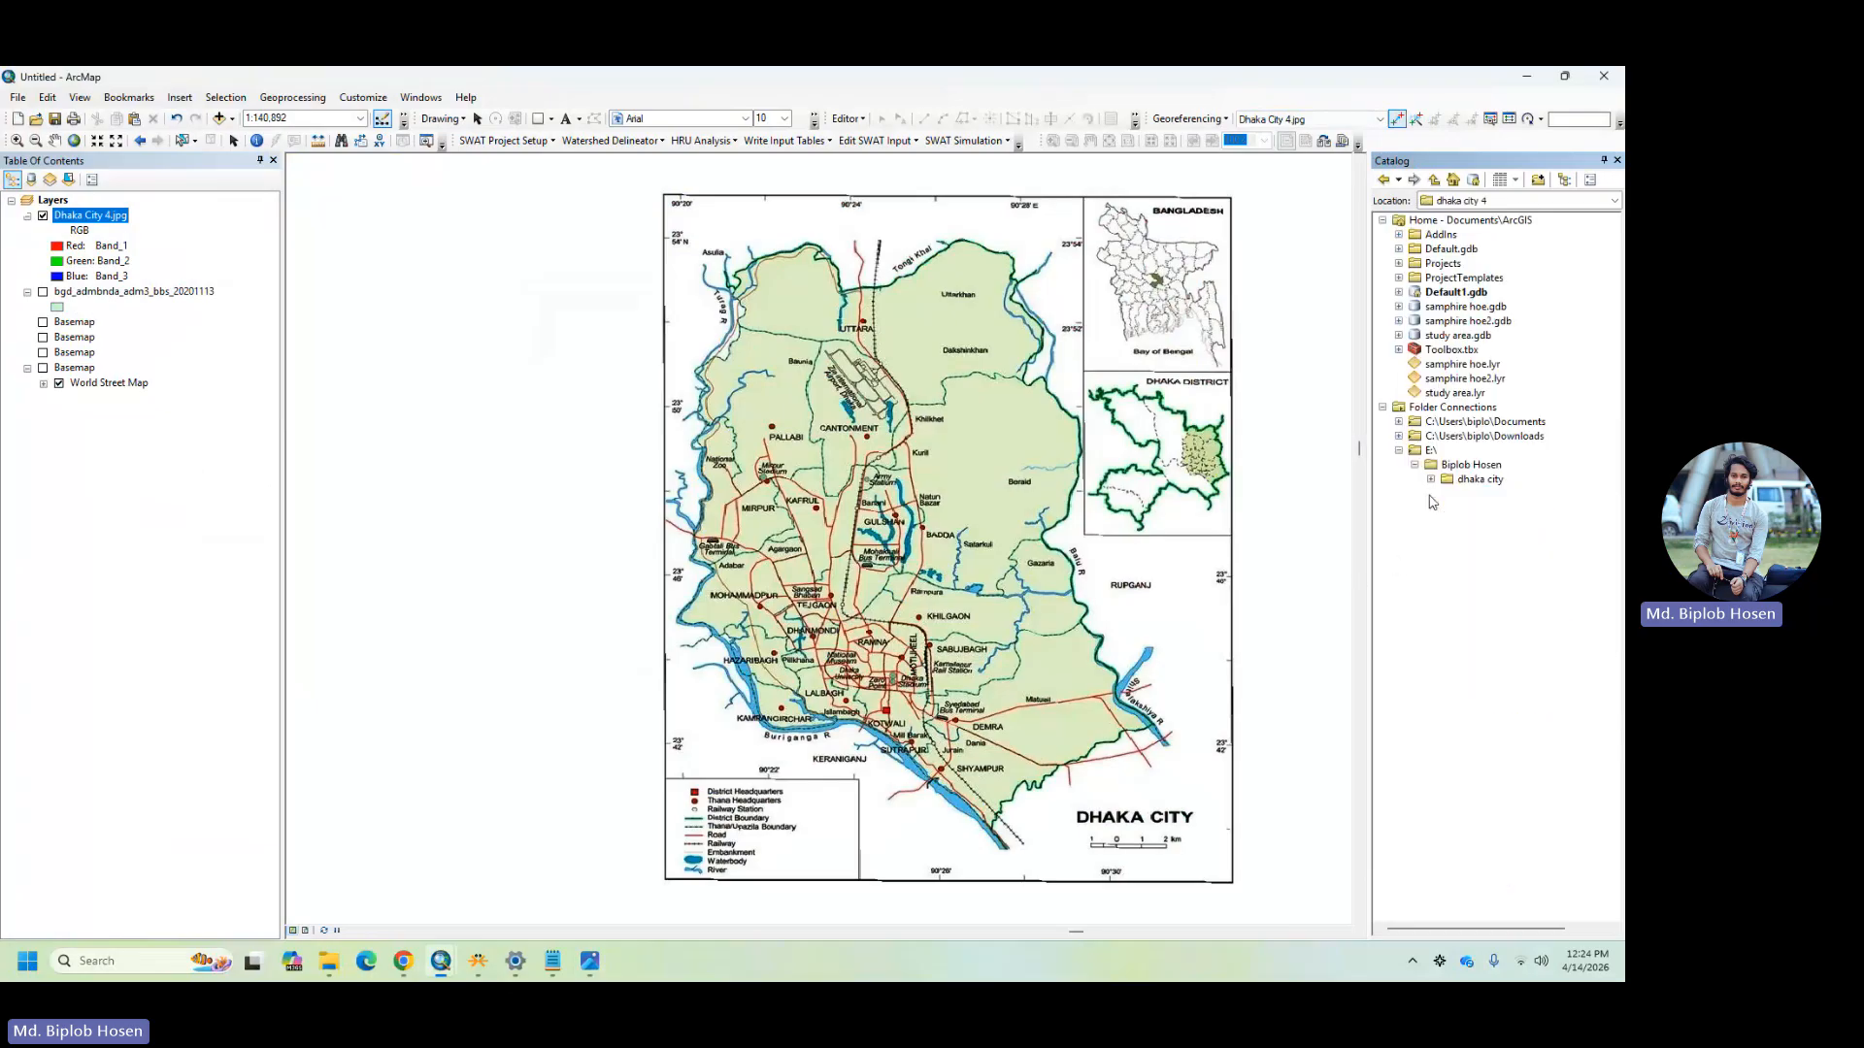
right_click(1475, 507)
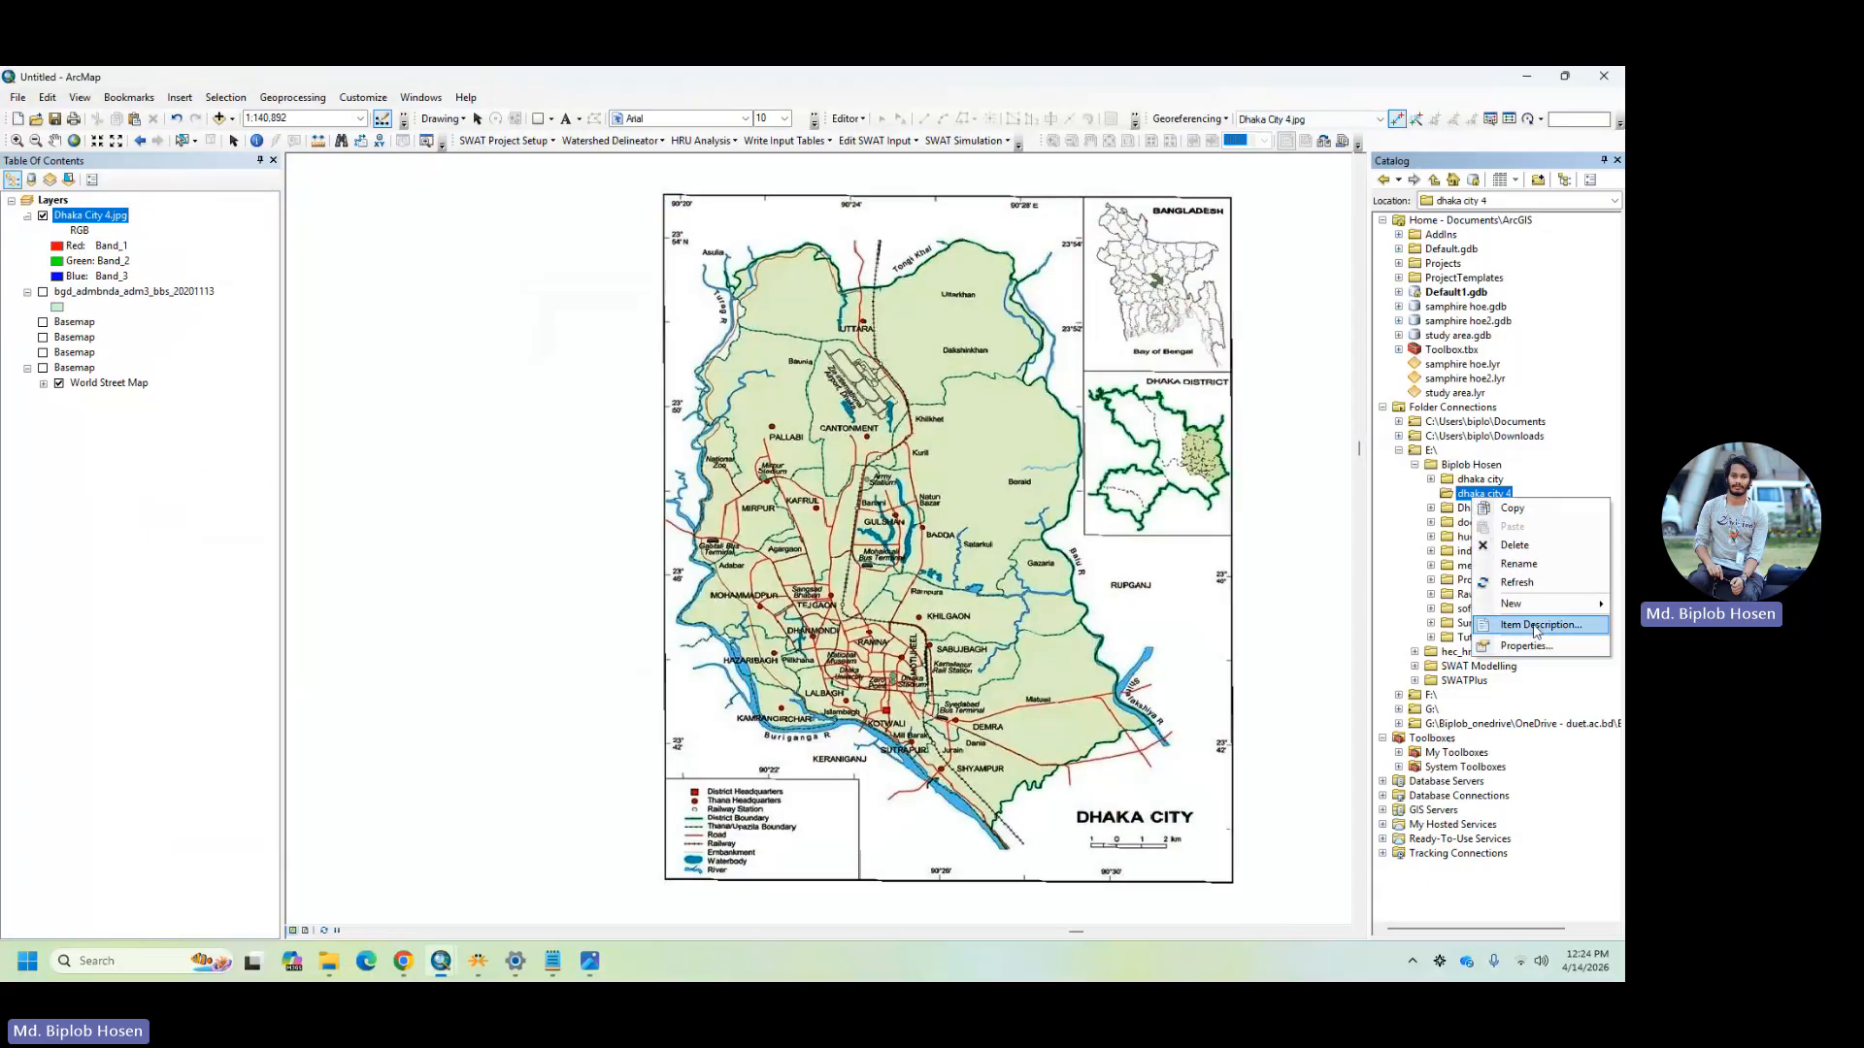
mouse_move(1529, 603)
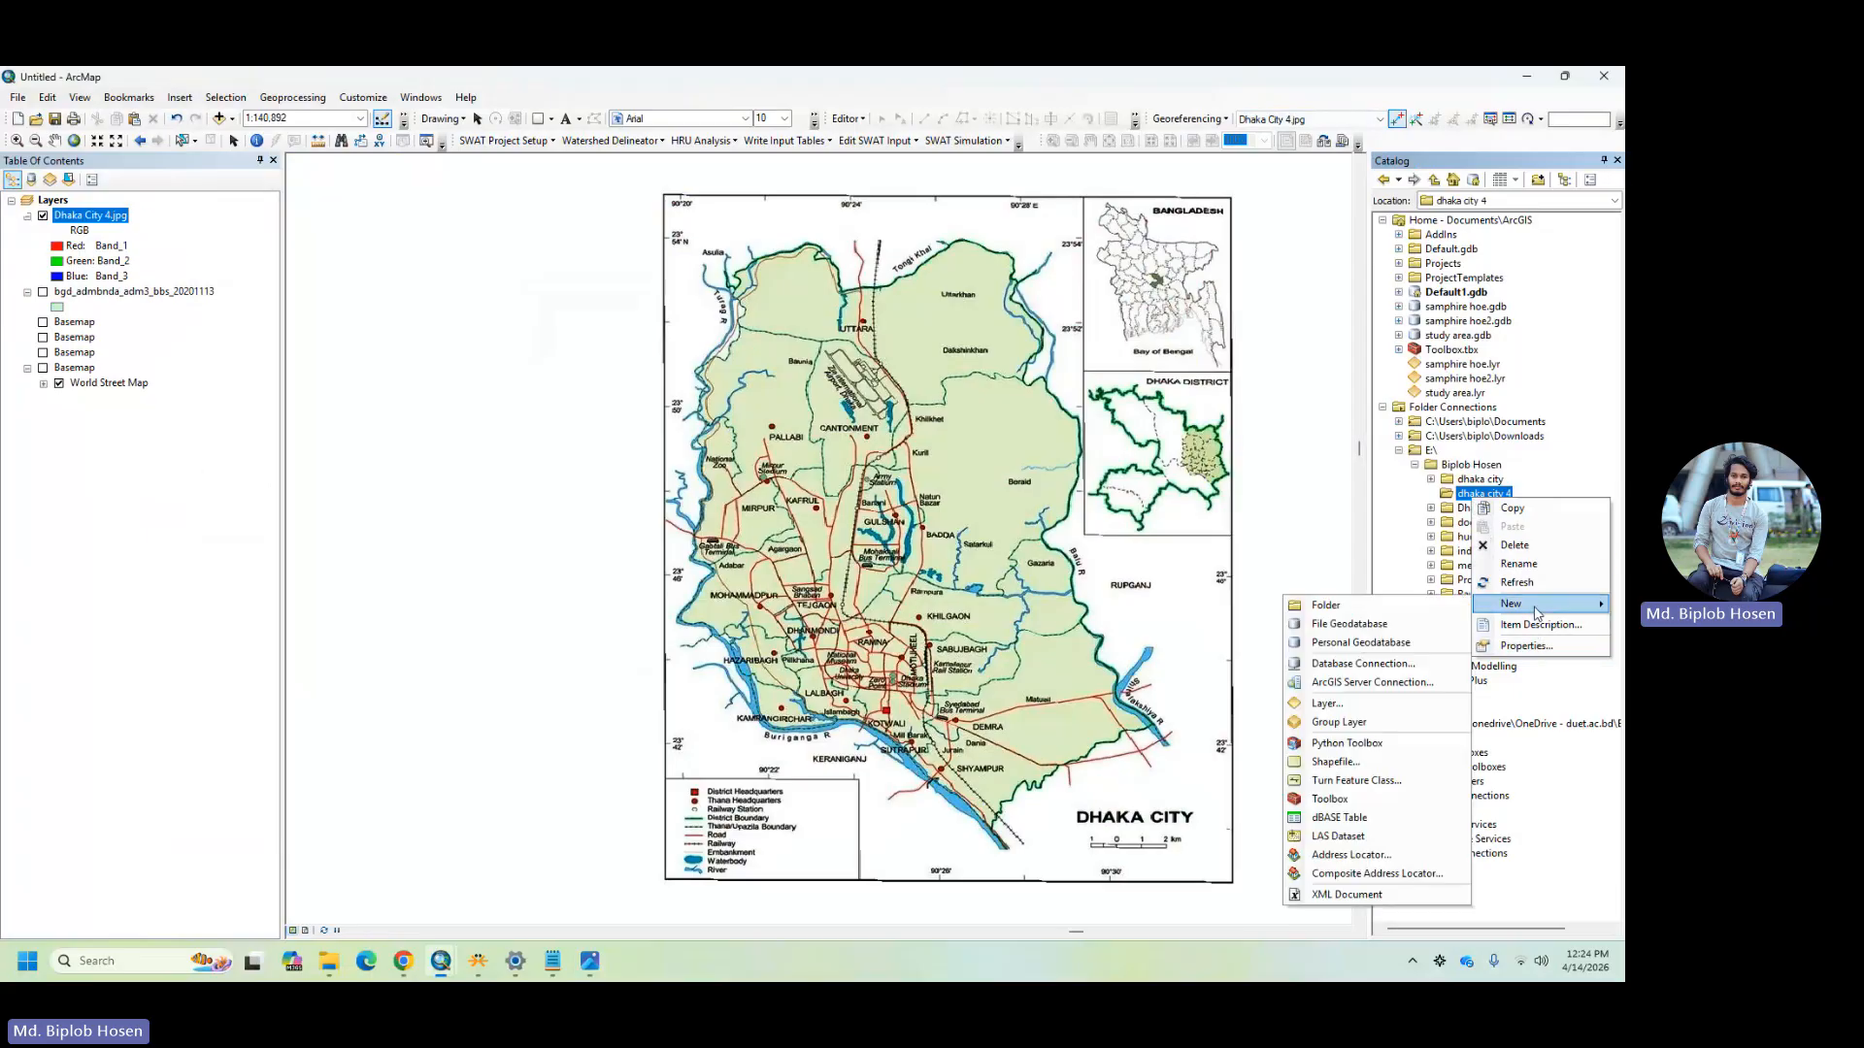
click(1335, 764)
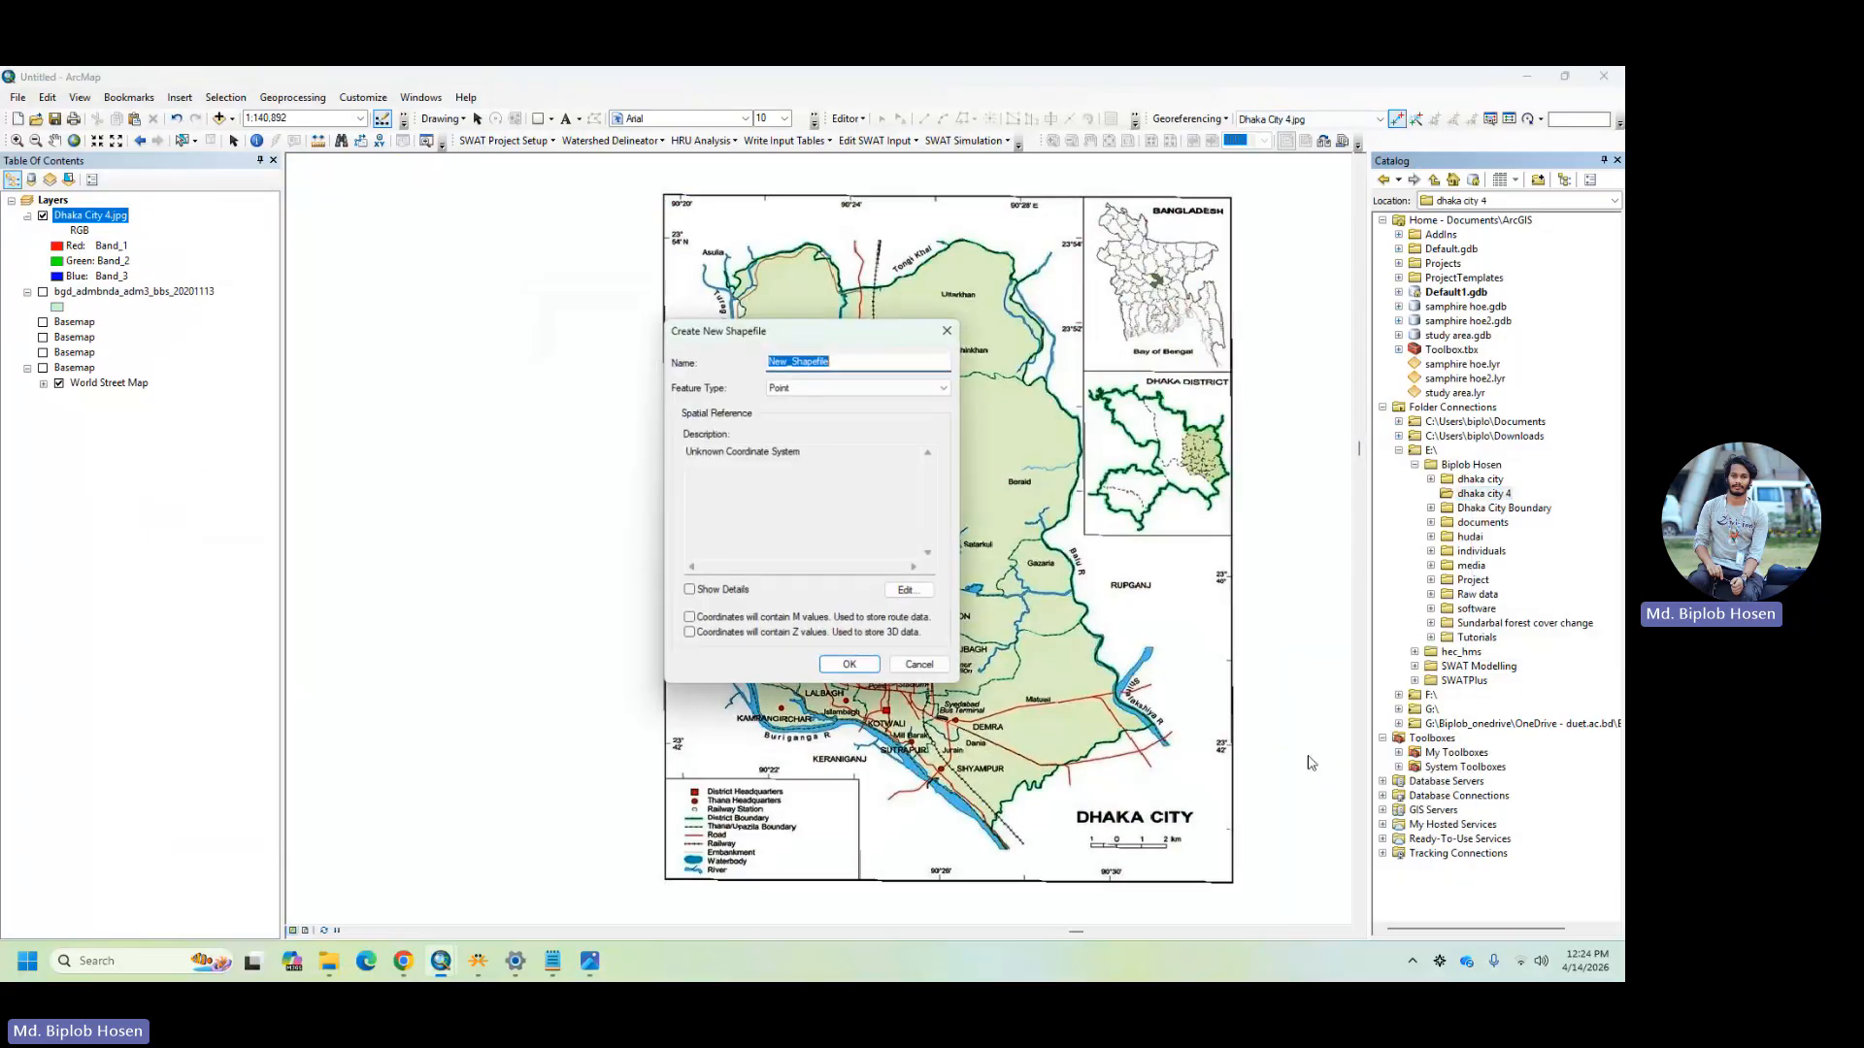
click(920, 386)
click(818, 424)
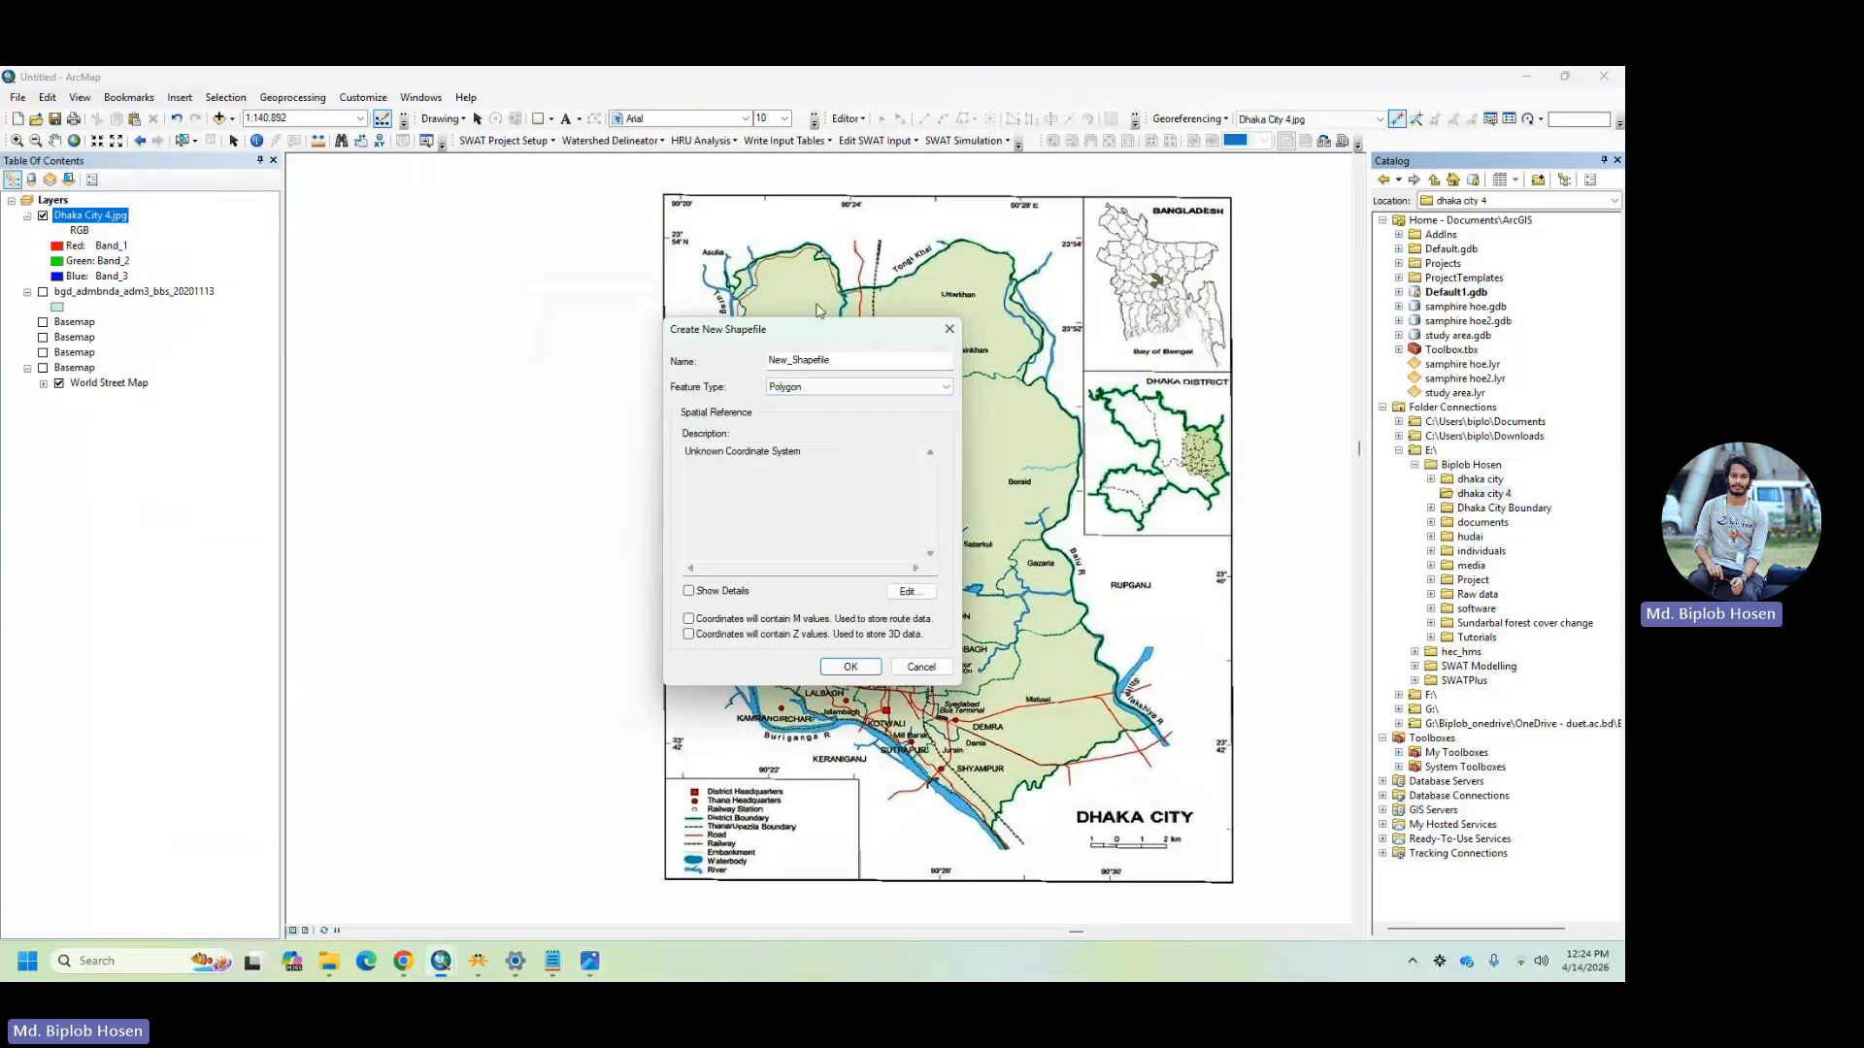
drag(855, 360, 738, 362)
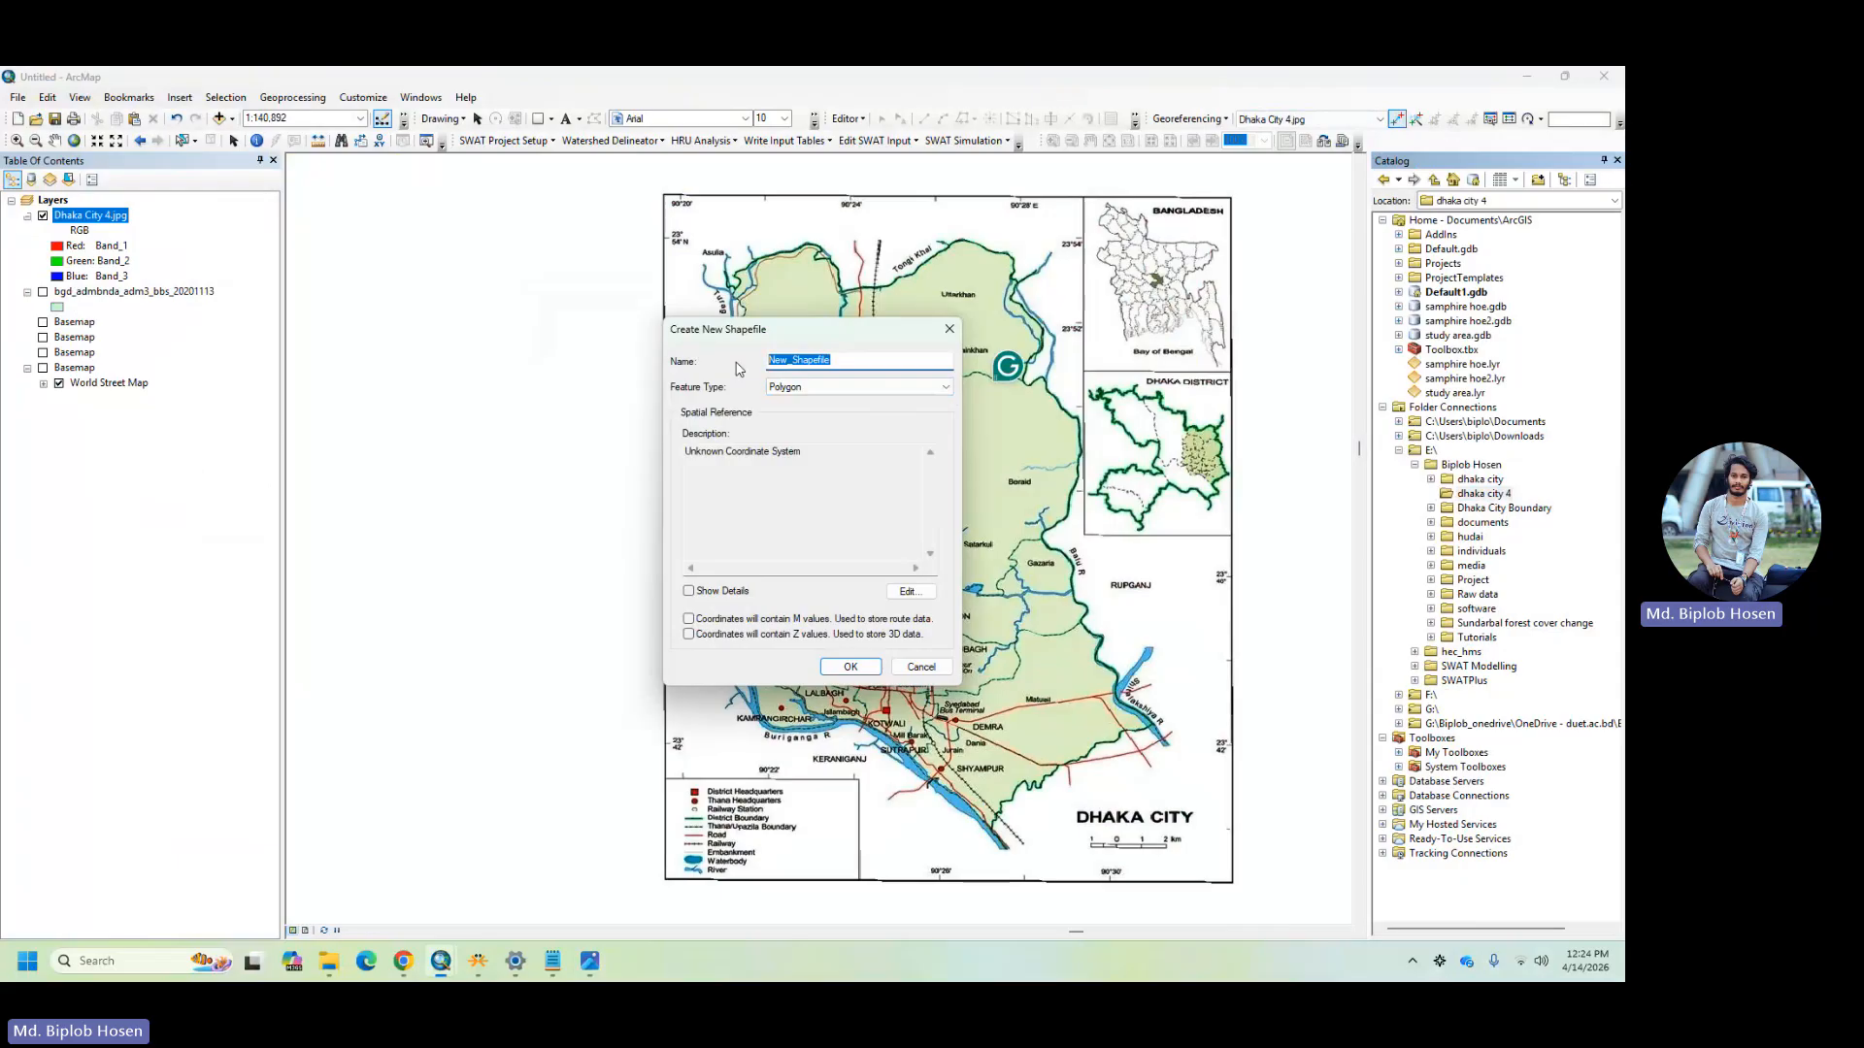
text(Dhaka city)
- Assign the WGS 1984 UTM Zone 45N coordinate system to the new shapefile and create it
click(914, 593)
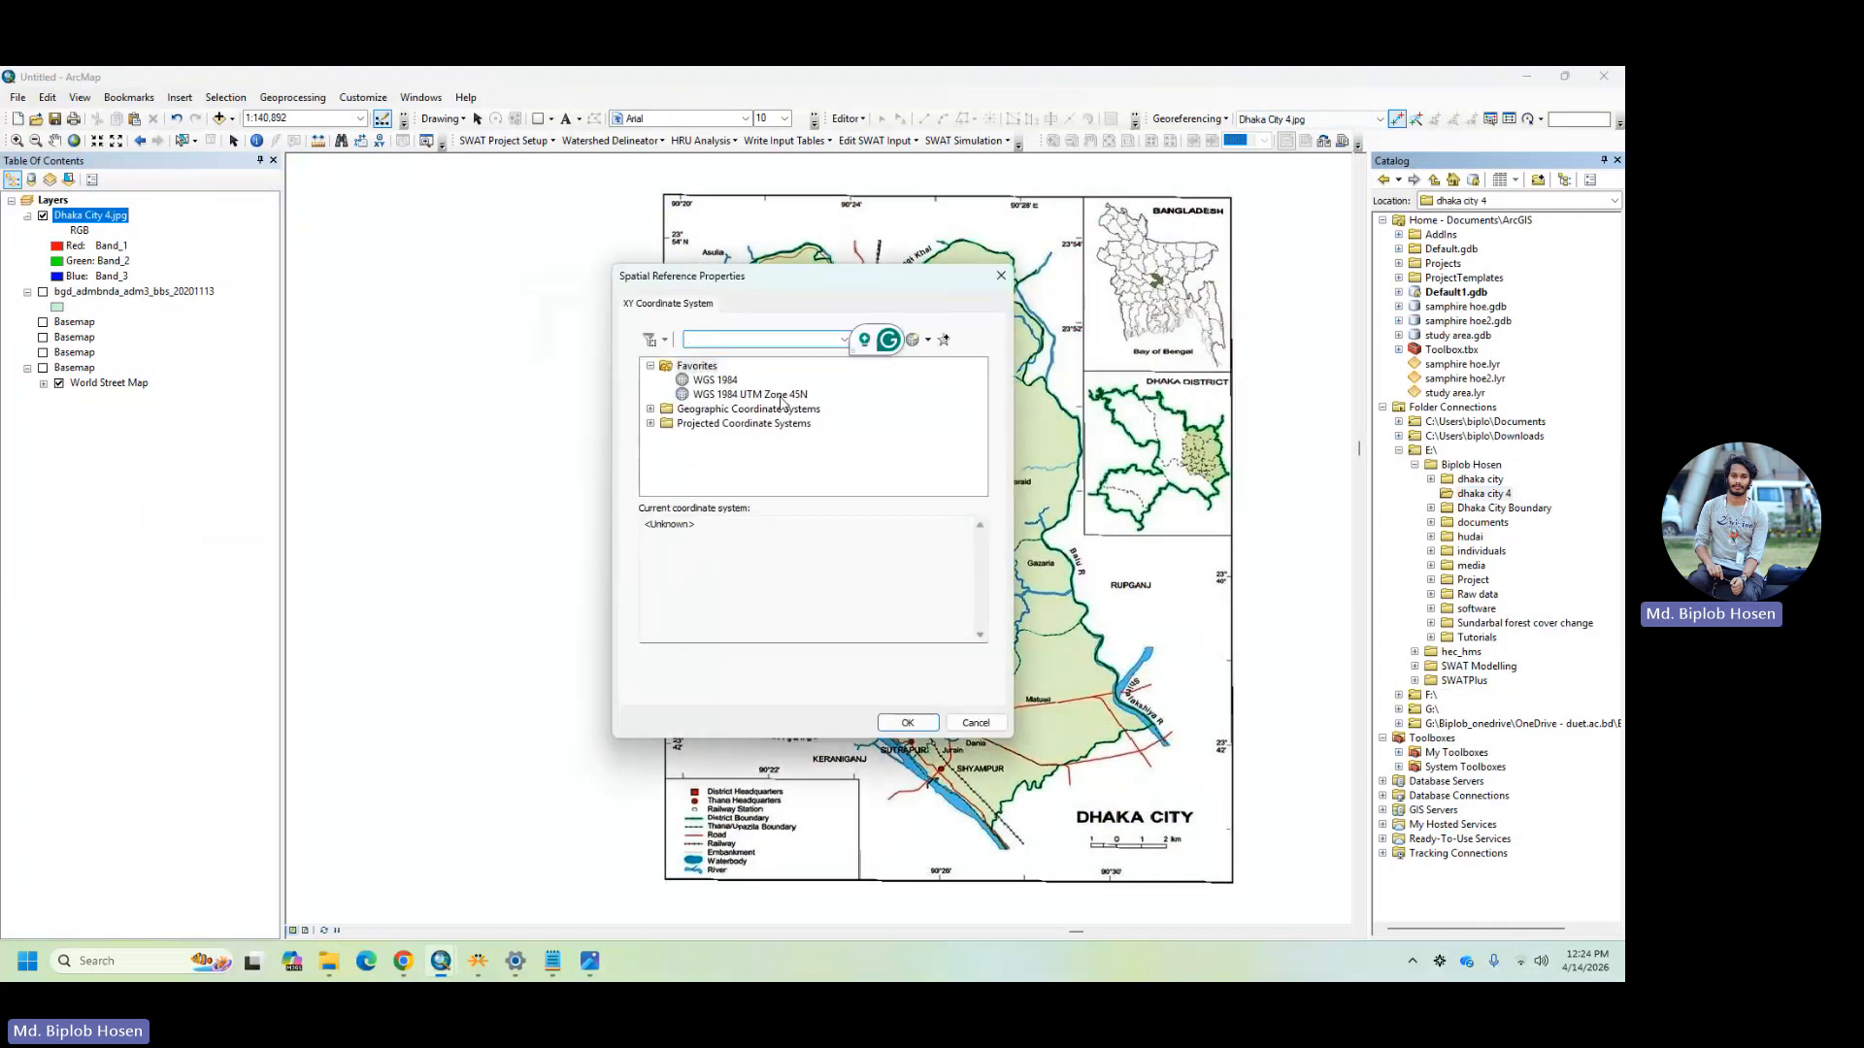
click(780, 395)
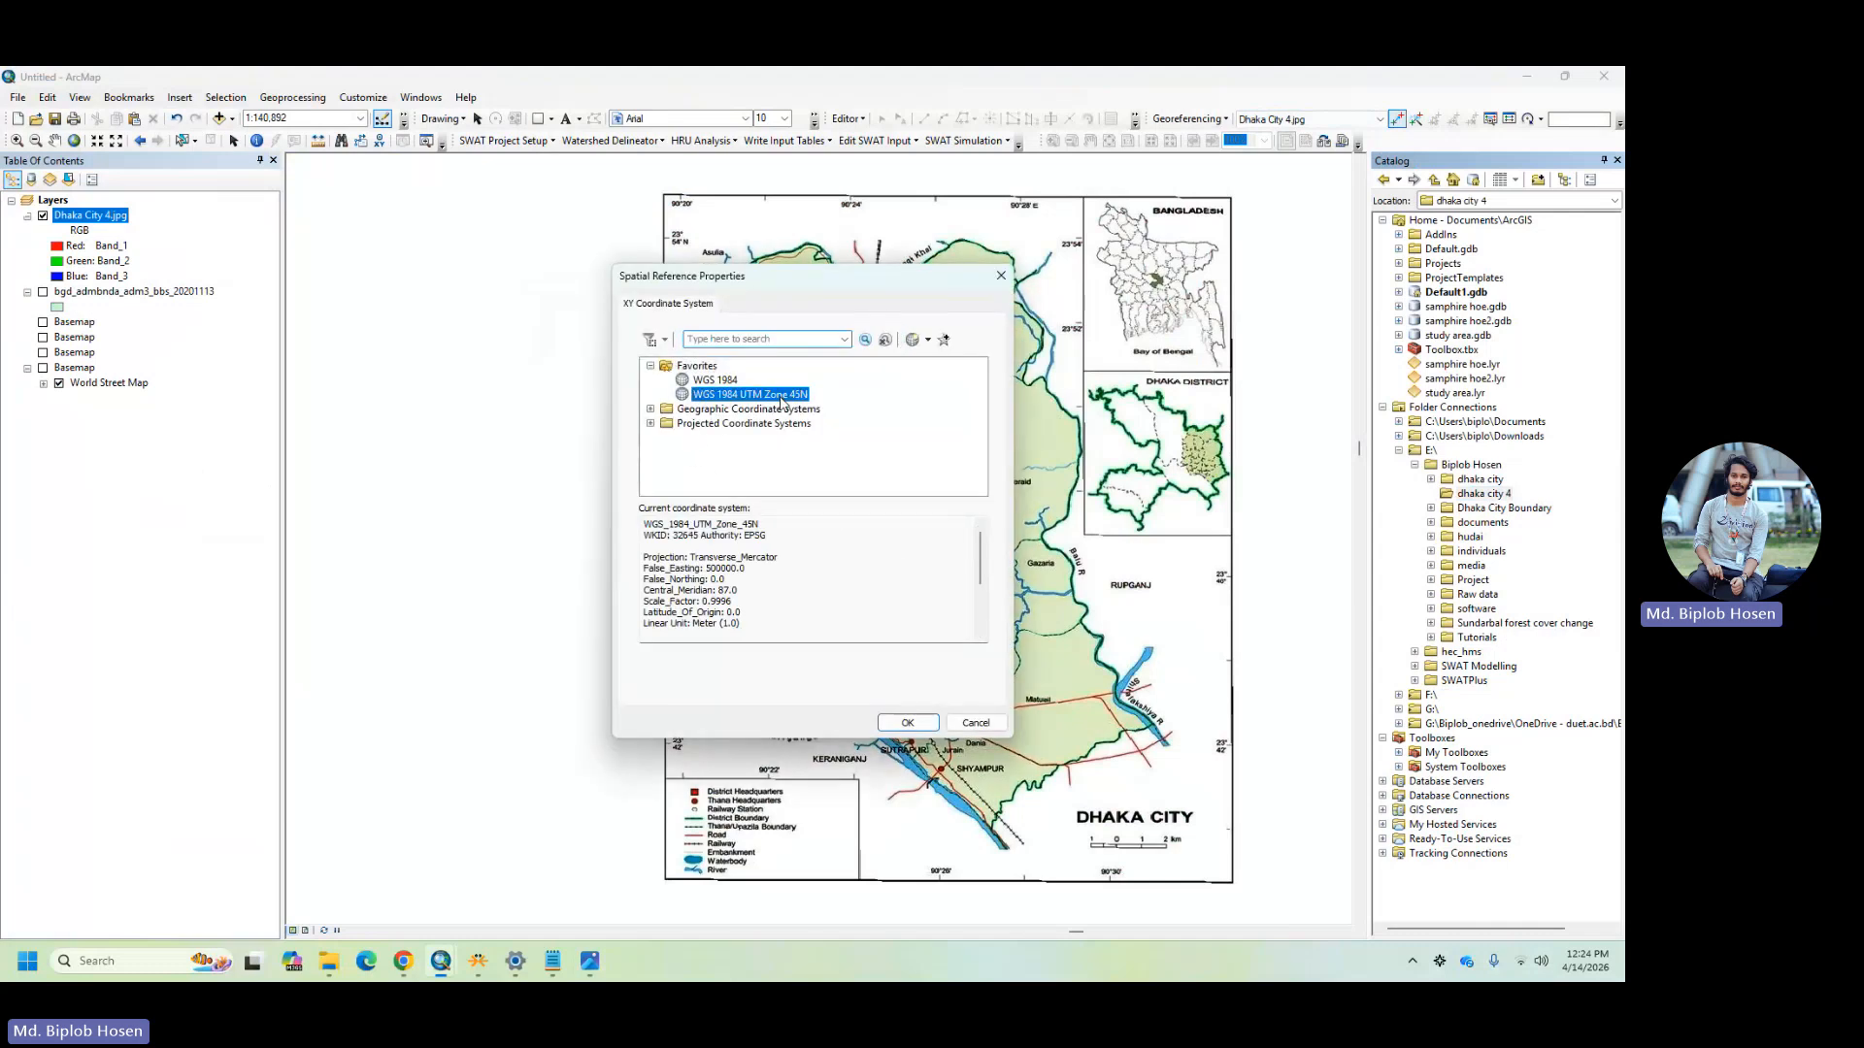
click(904, 724)
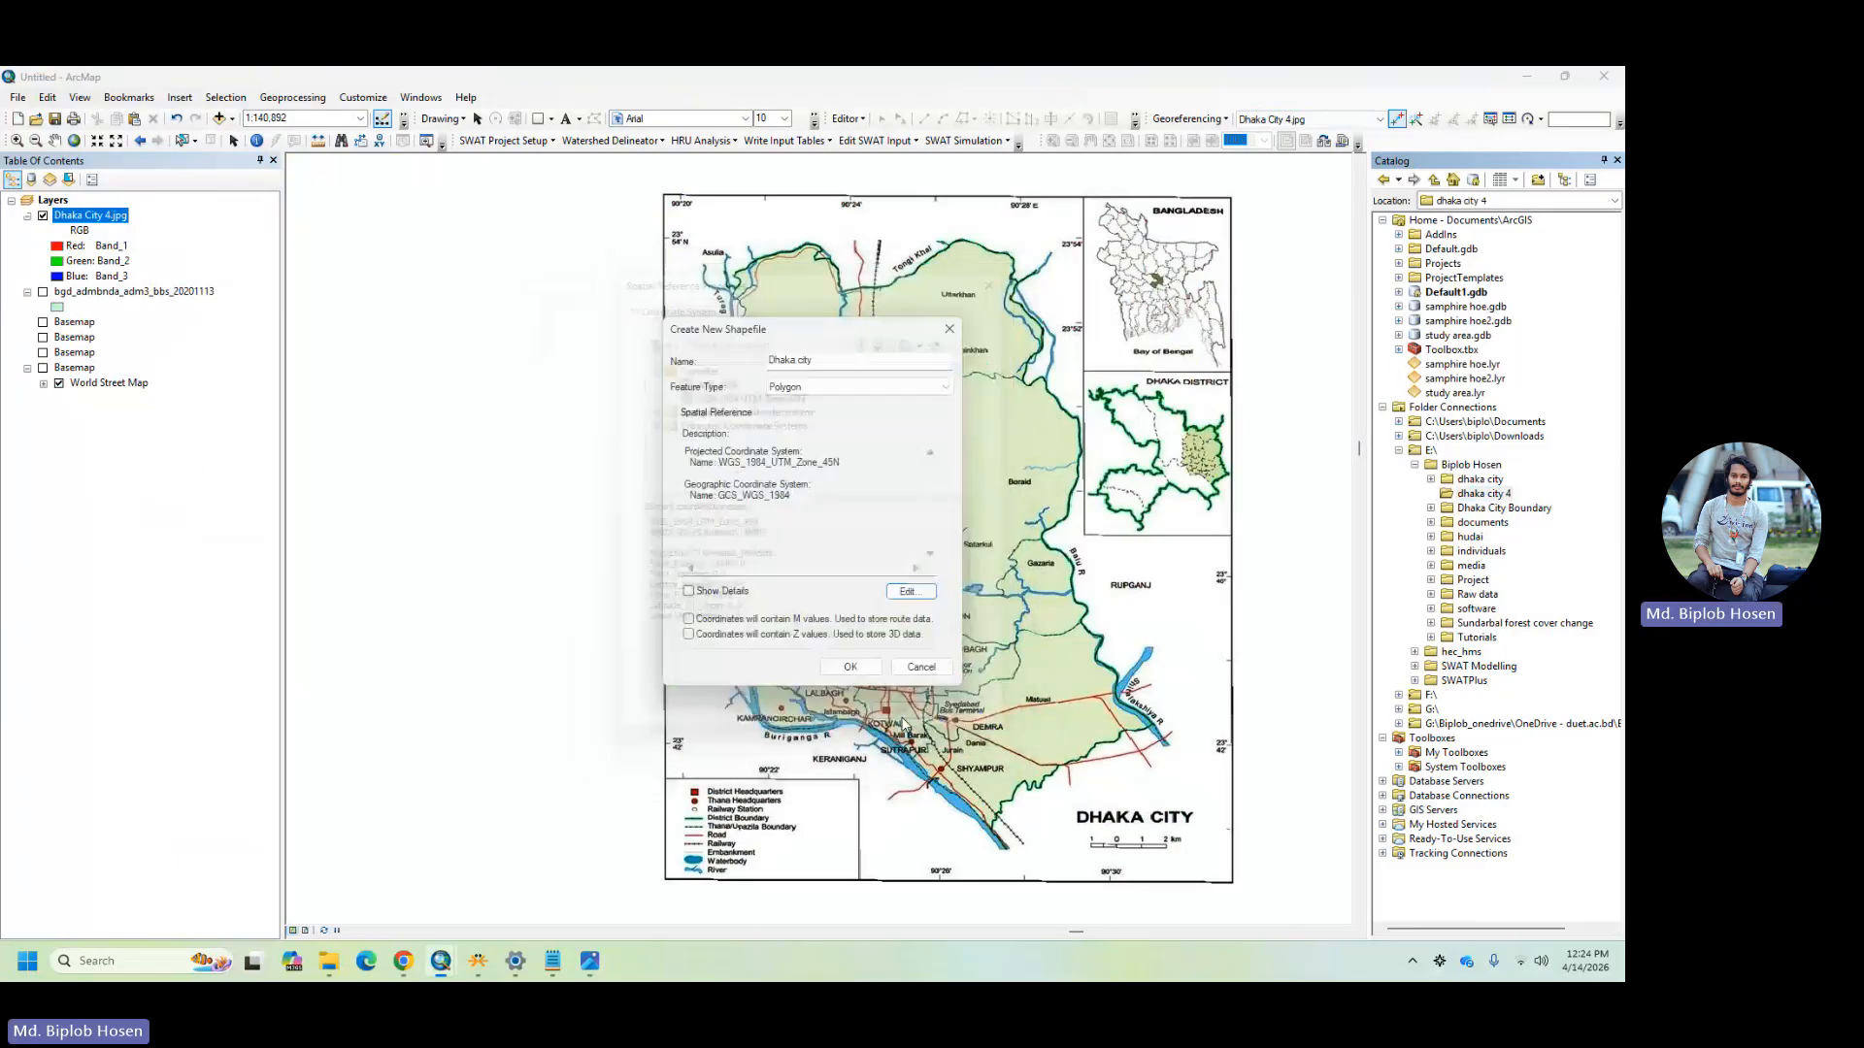
key(Return)
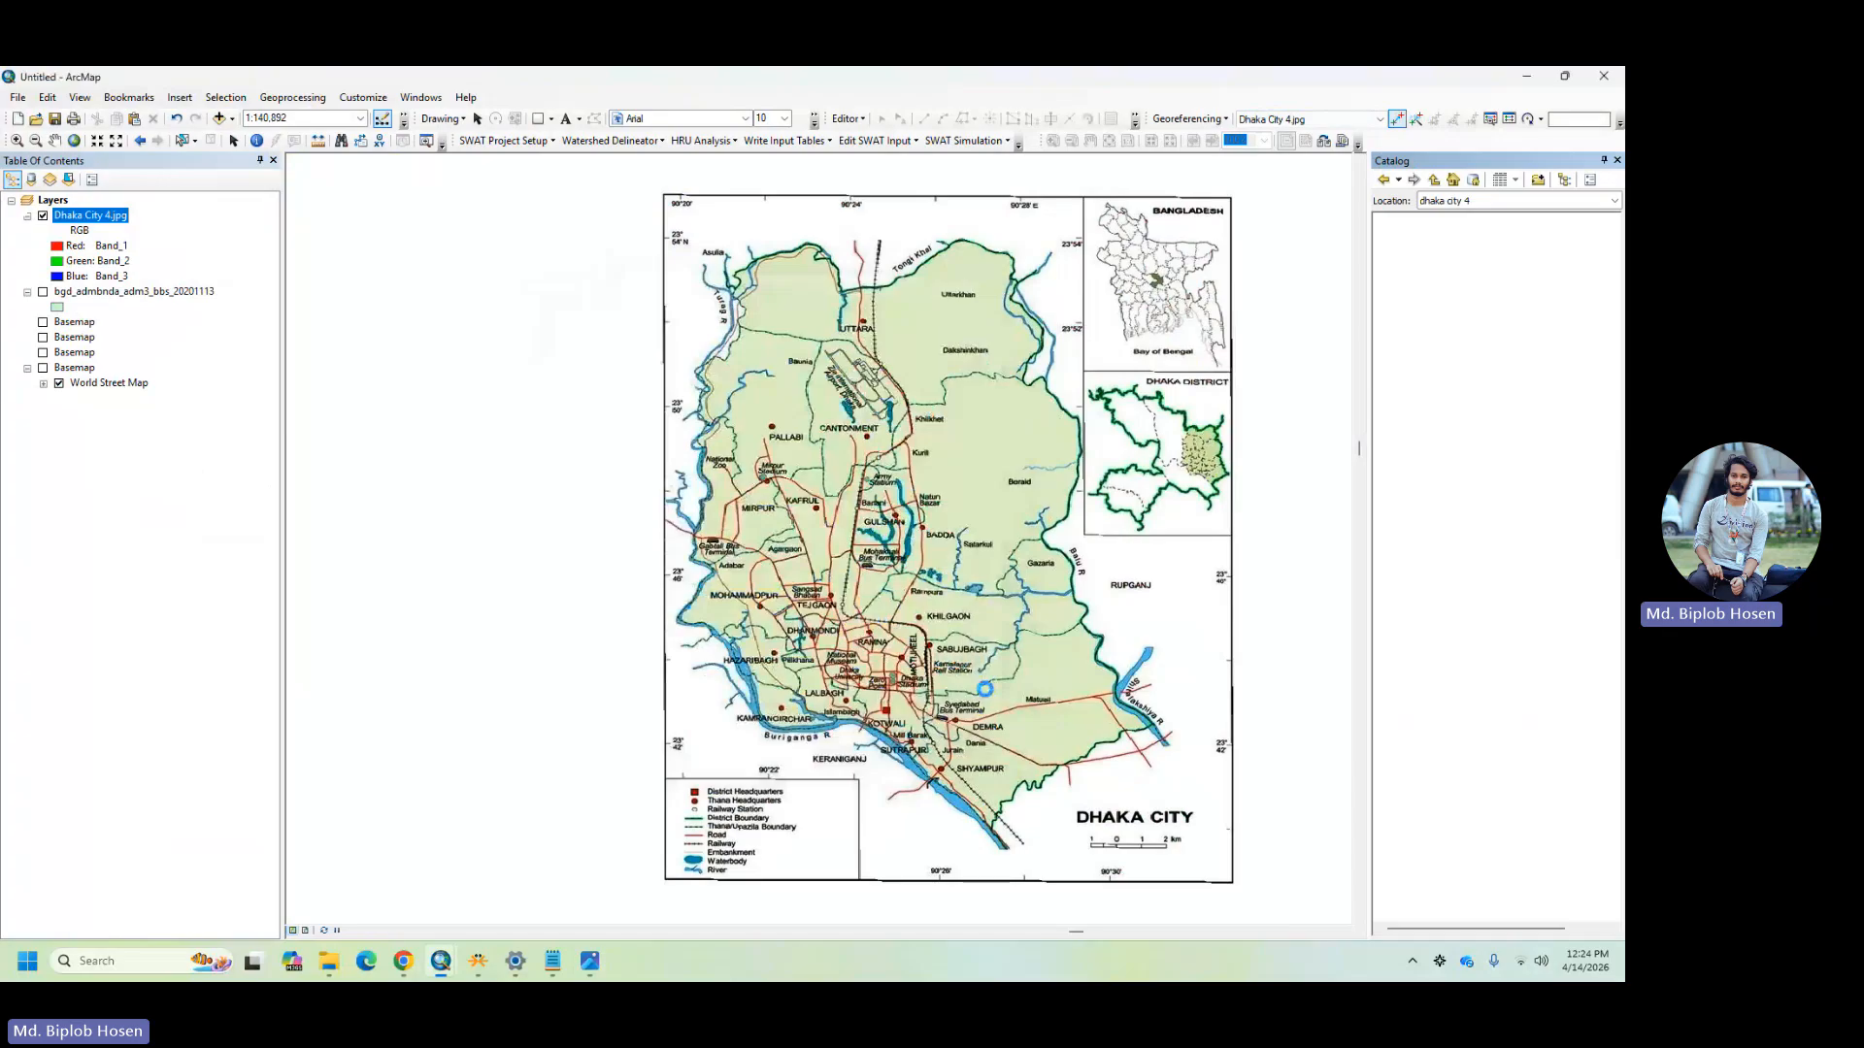
- Start an edit session on the Dhaka city polygon layer with the scanned map displayed, continuing past the spatial reference warning
click(43, 246)
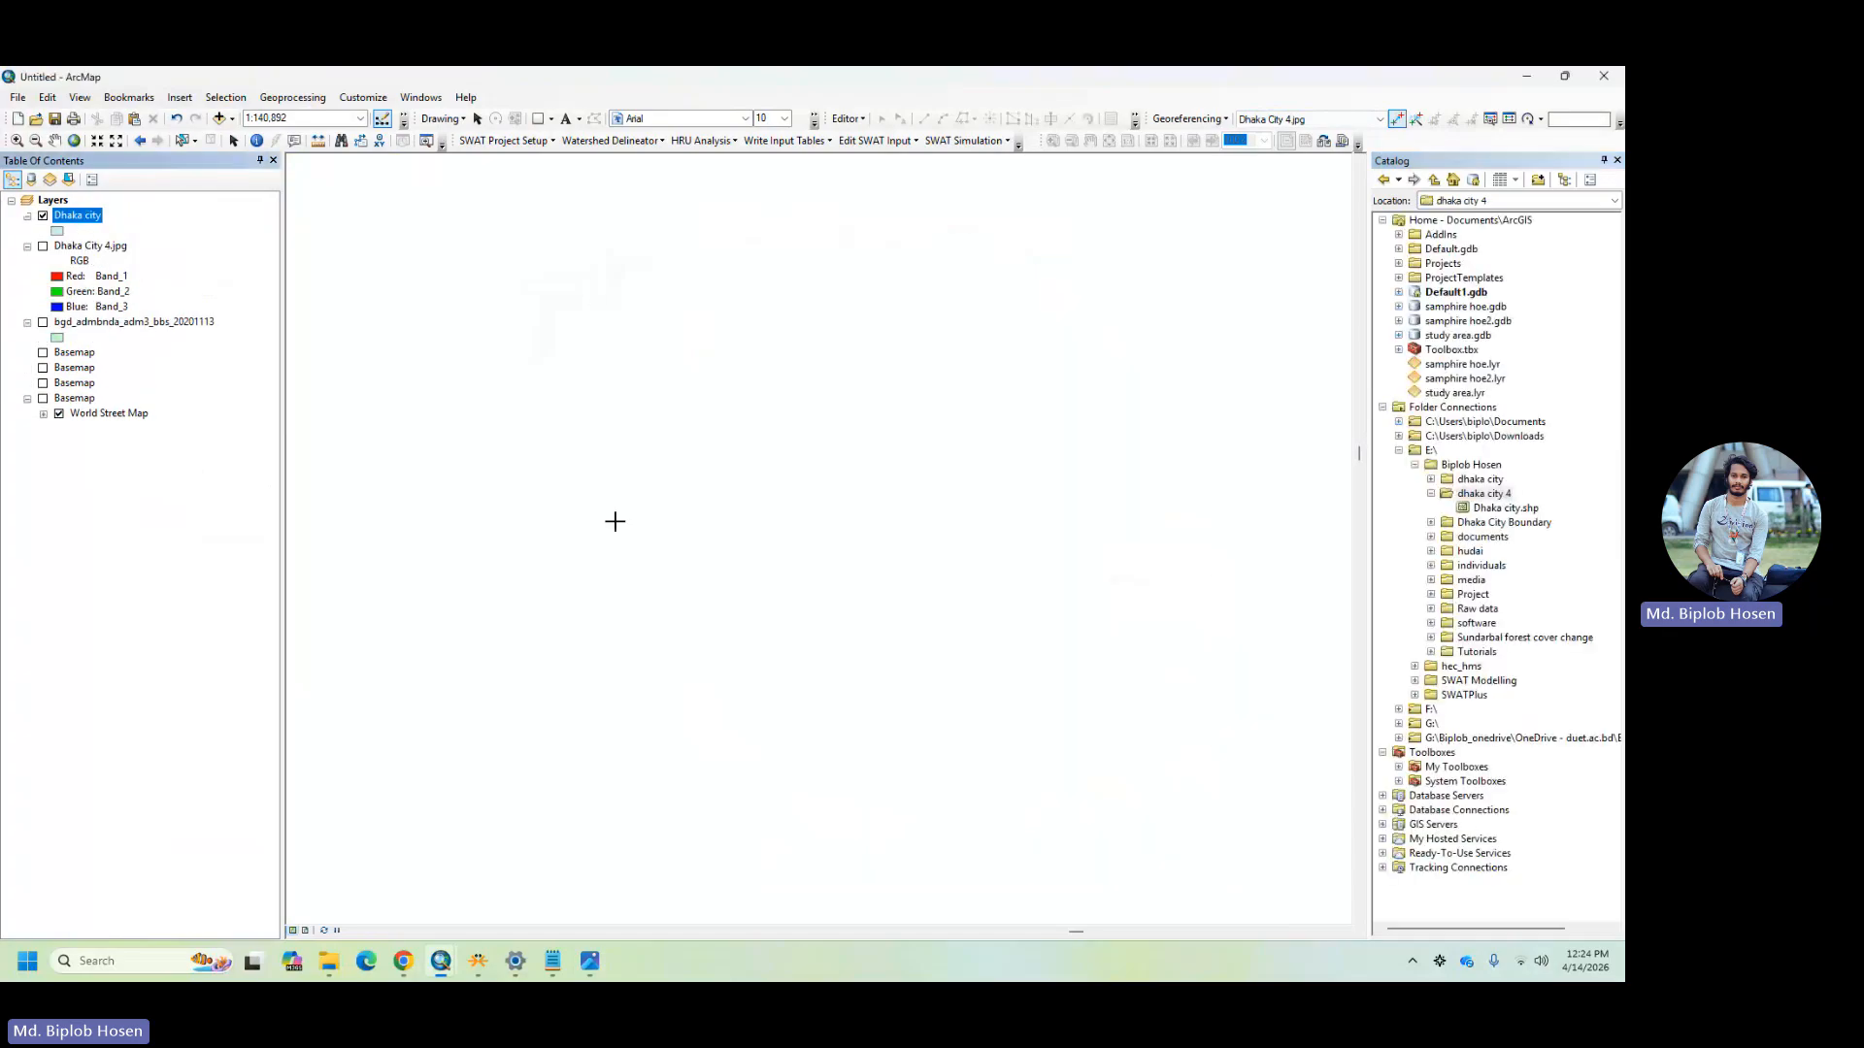
click(43, 245)
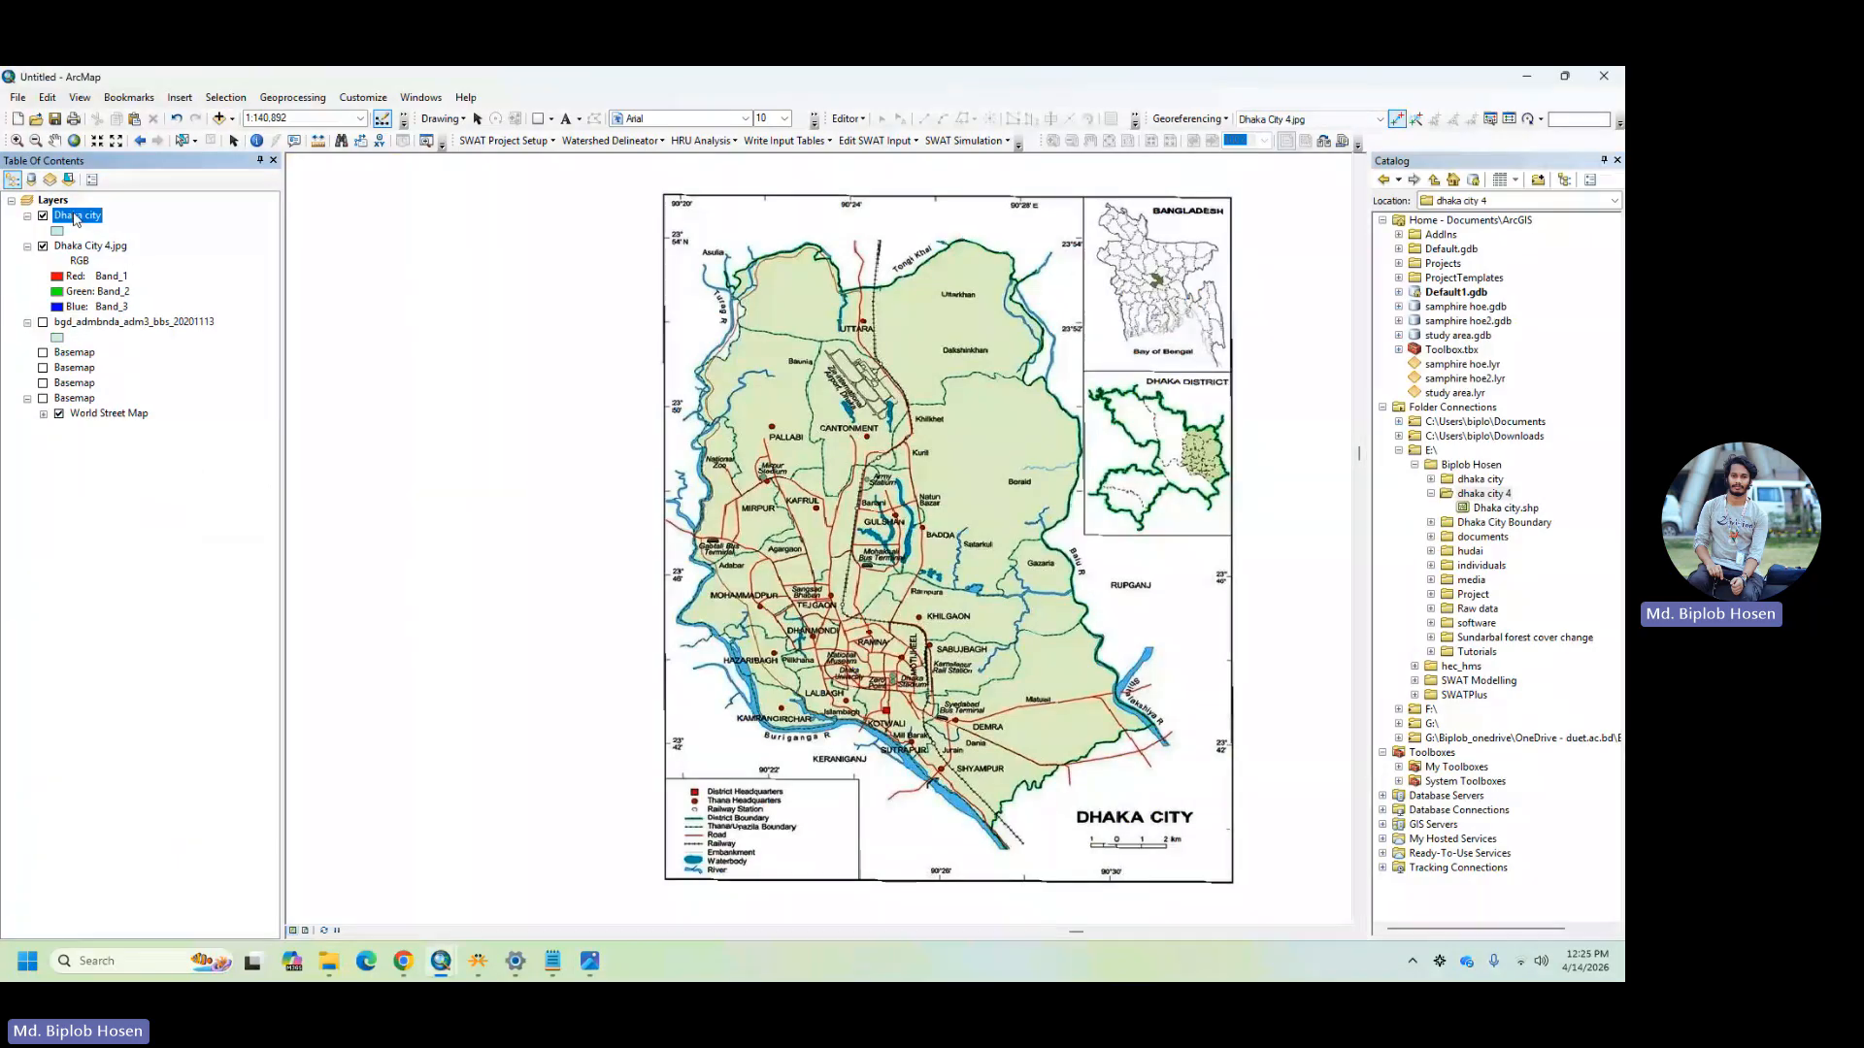
right_click(72, 214)
mouse_move(223, 434)
click(380, 428)
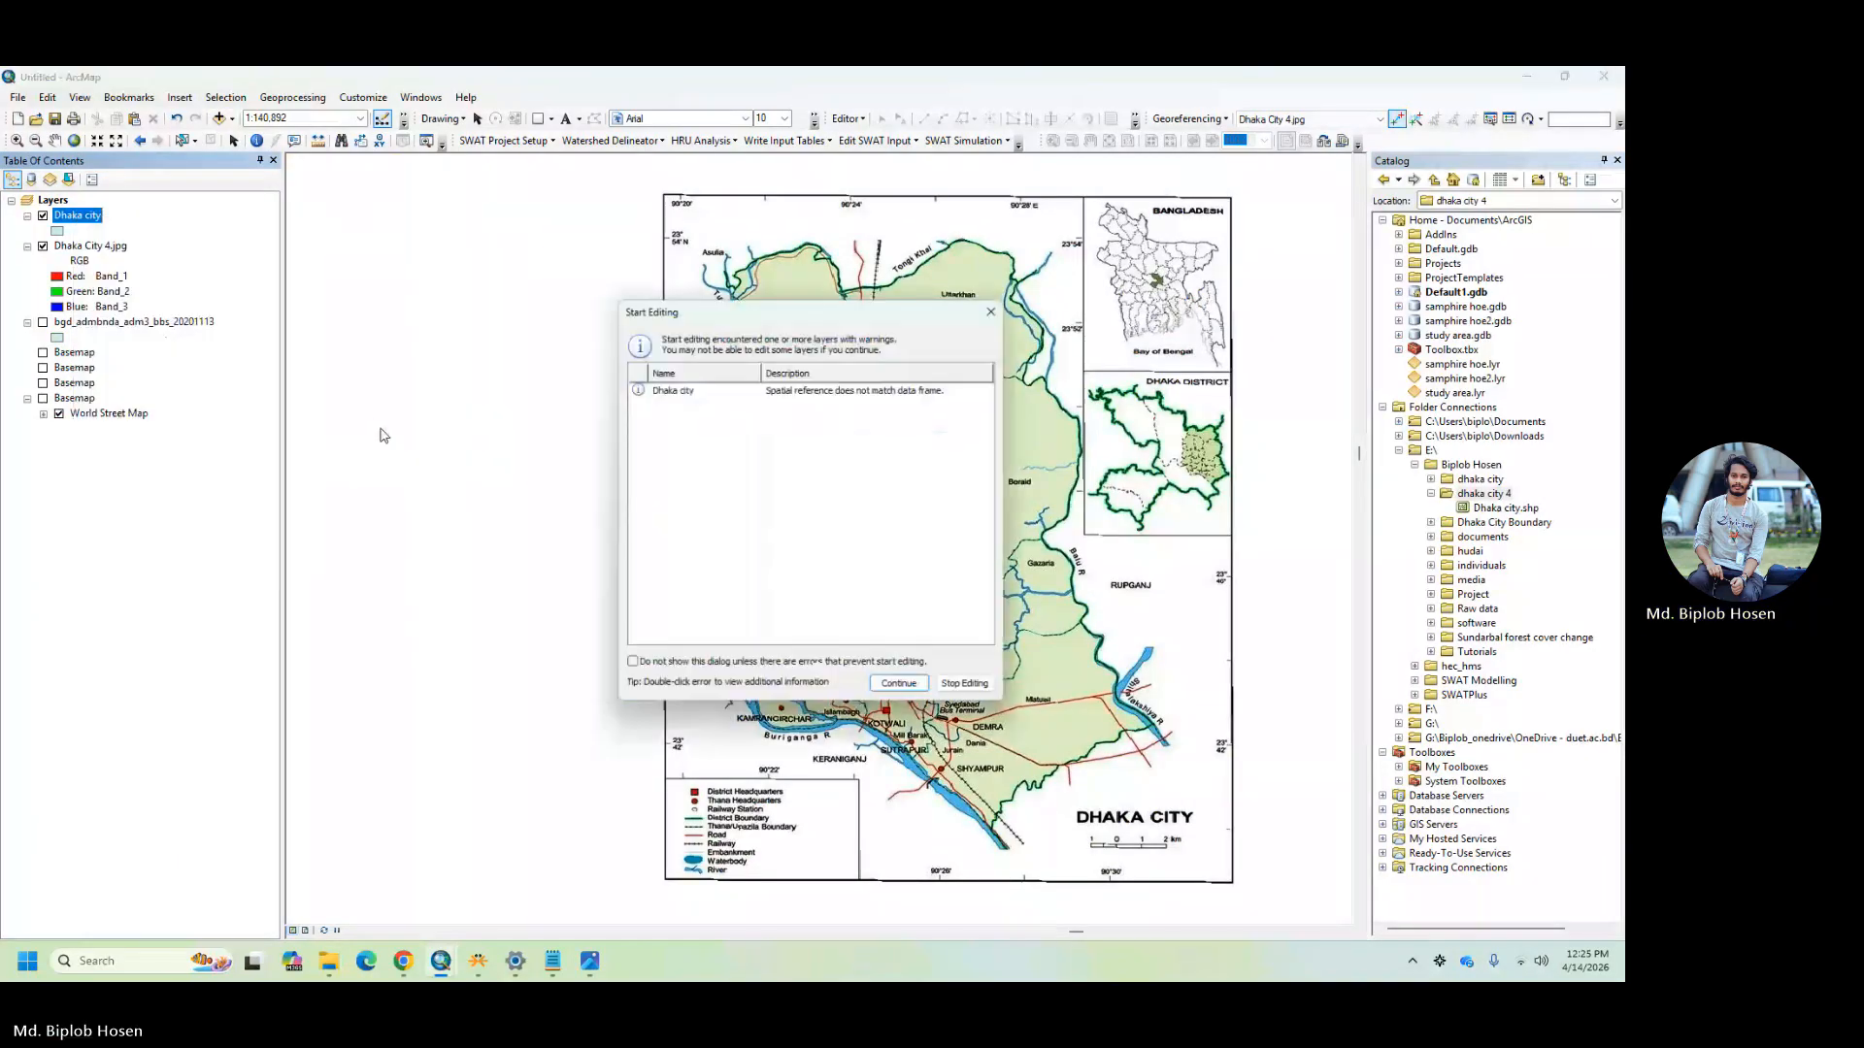
click(904, 692)
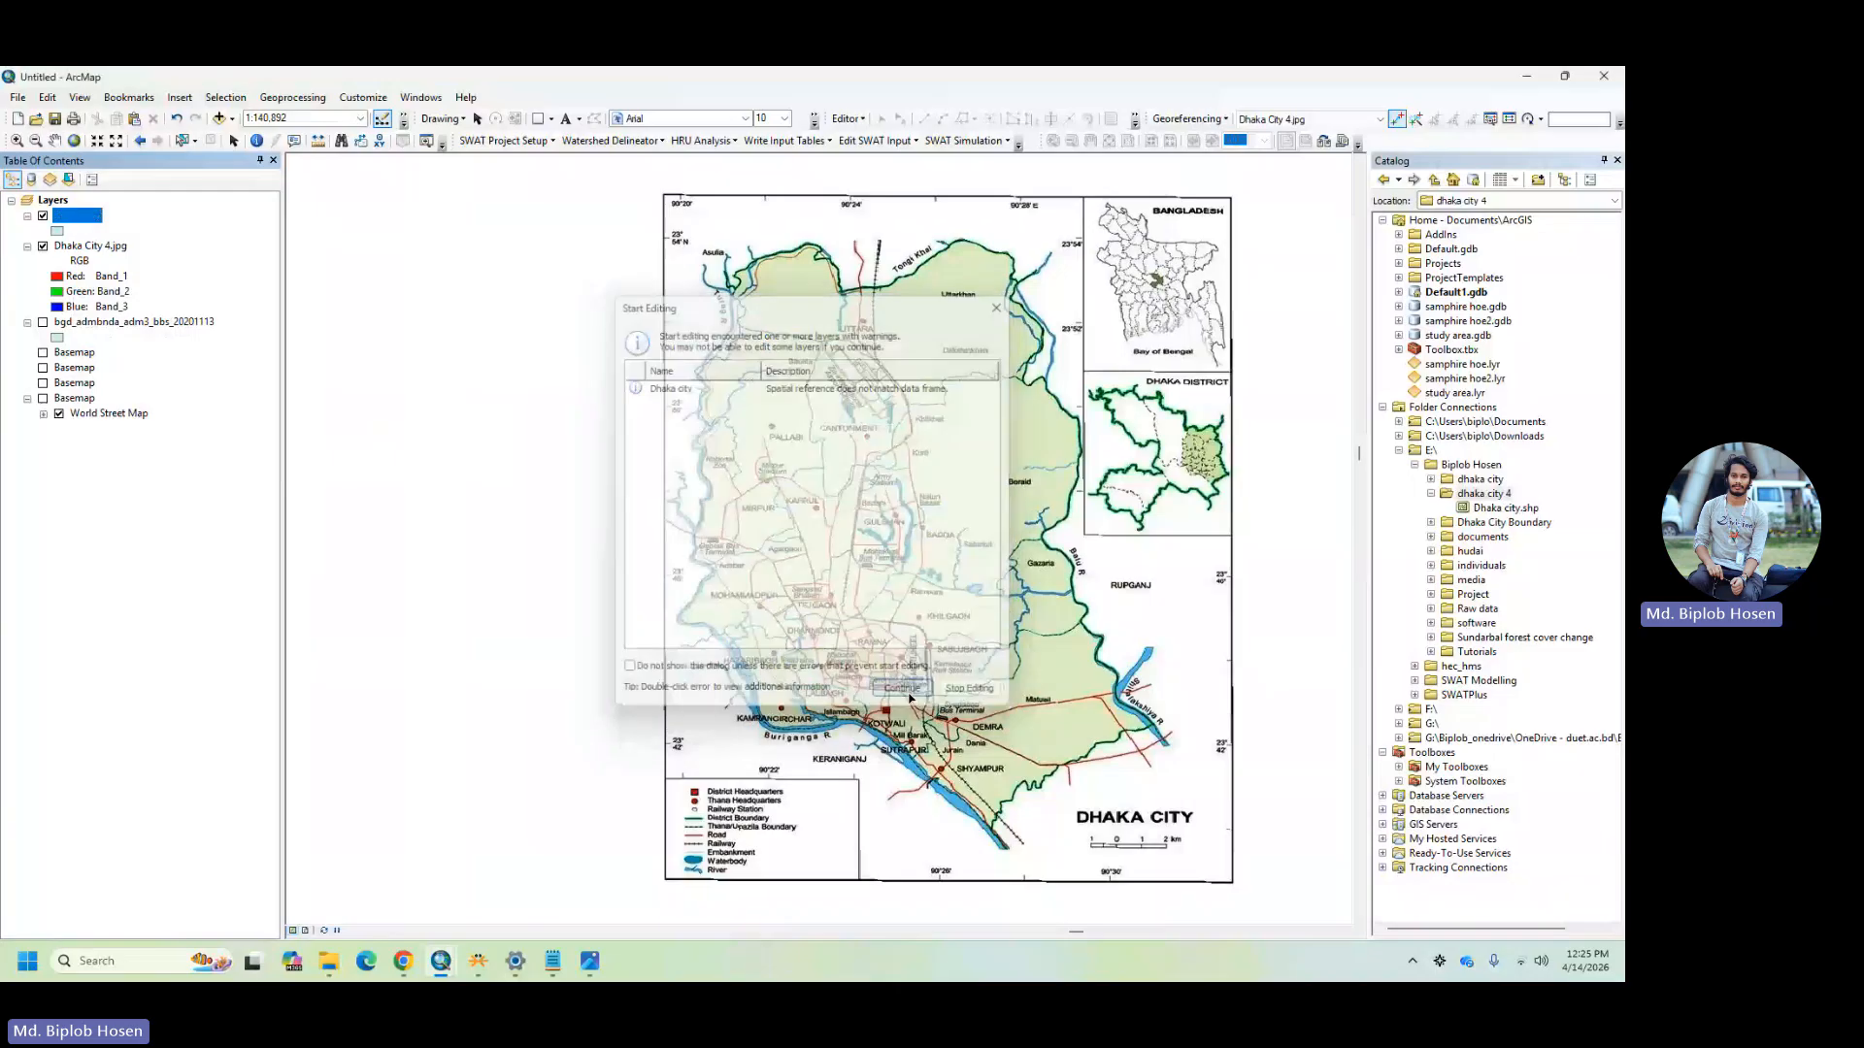
- Pick the Dhaka city polygon template and begin tracing the city boundary along the Buriganga River past Kamrangirchar and Hazaribagh
click(1133, 124)
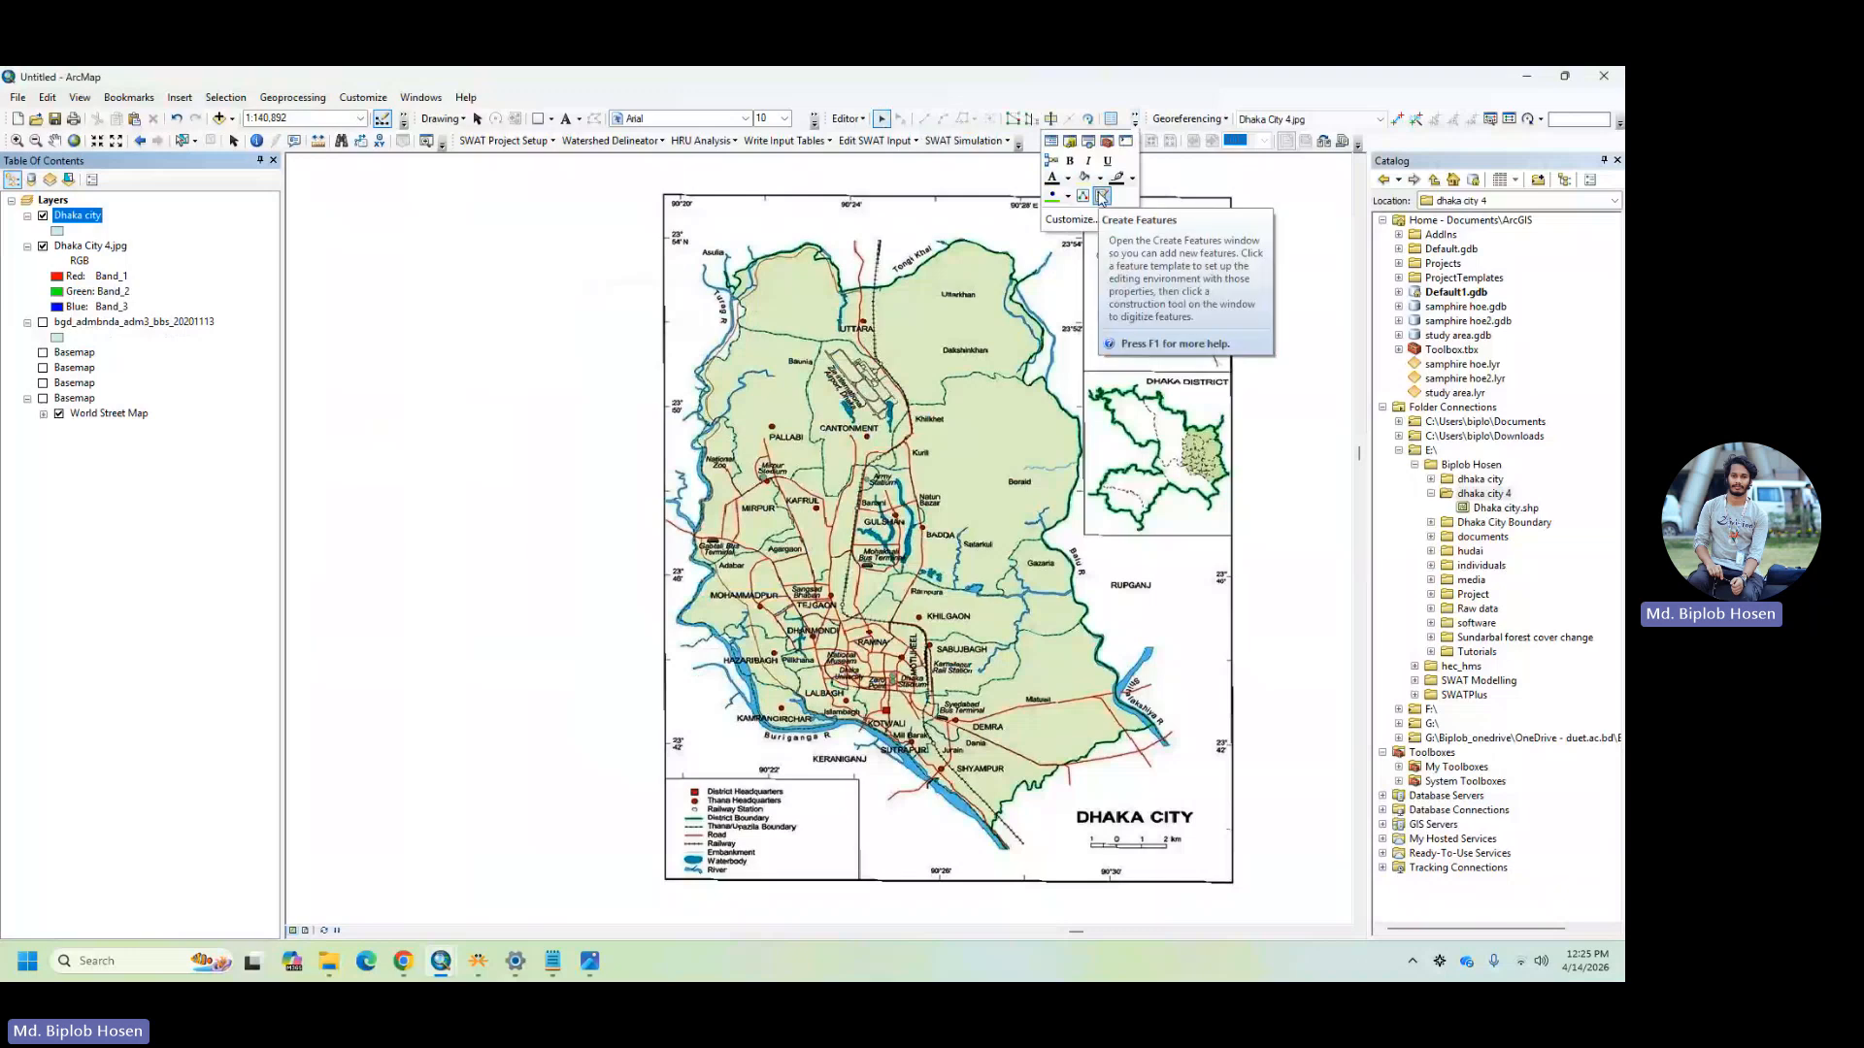
click(1102, 197)
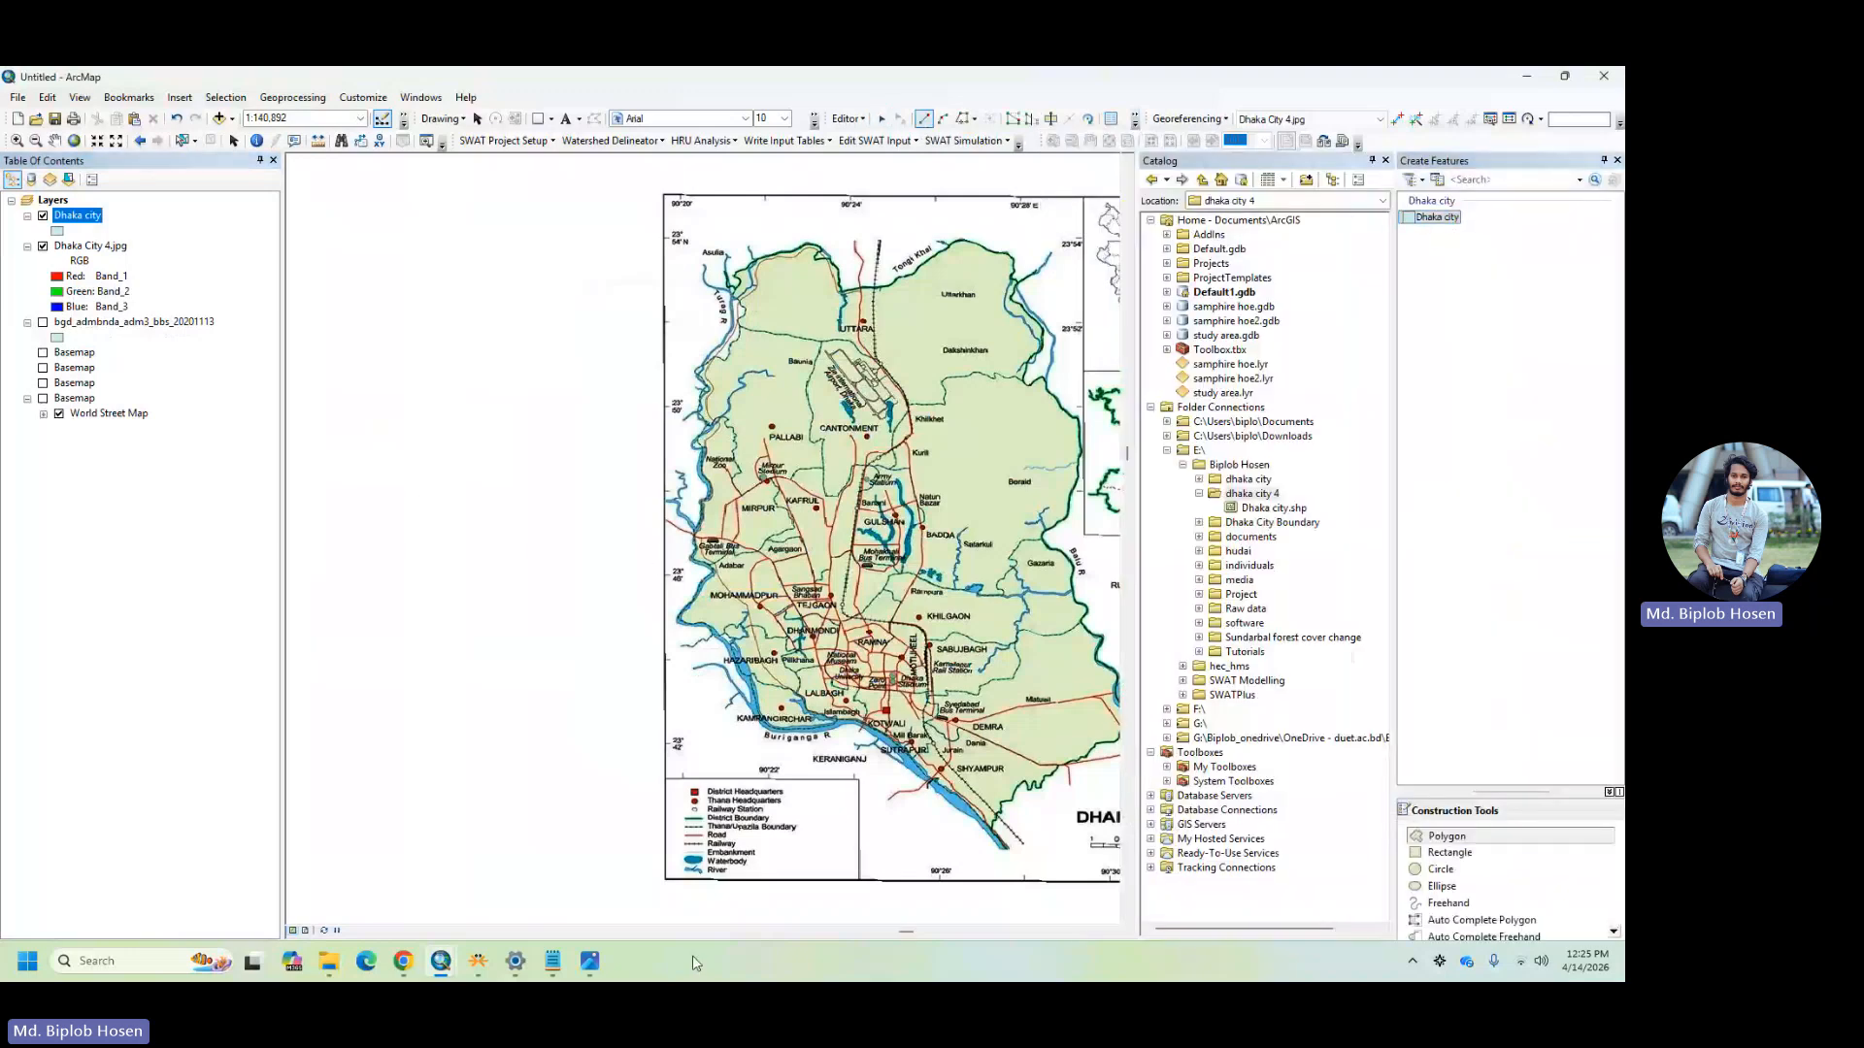
mouse_move(898, 937)
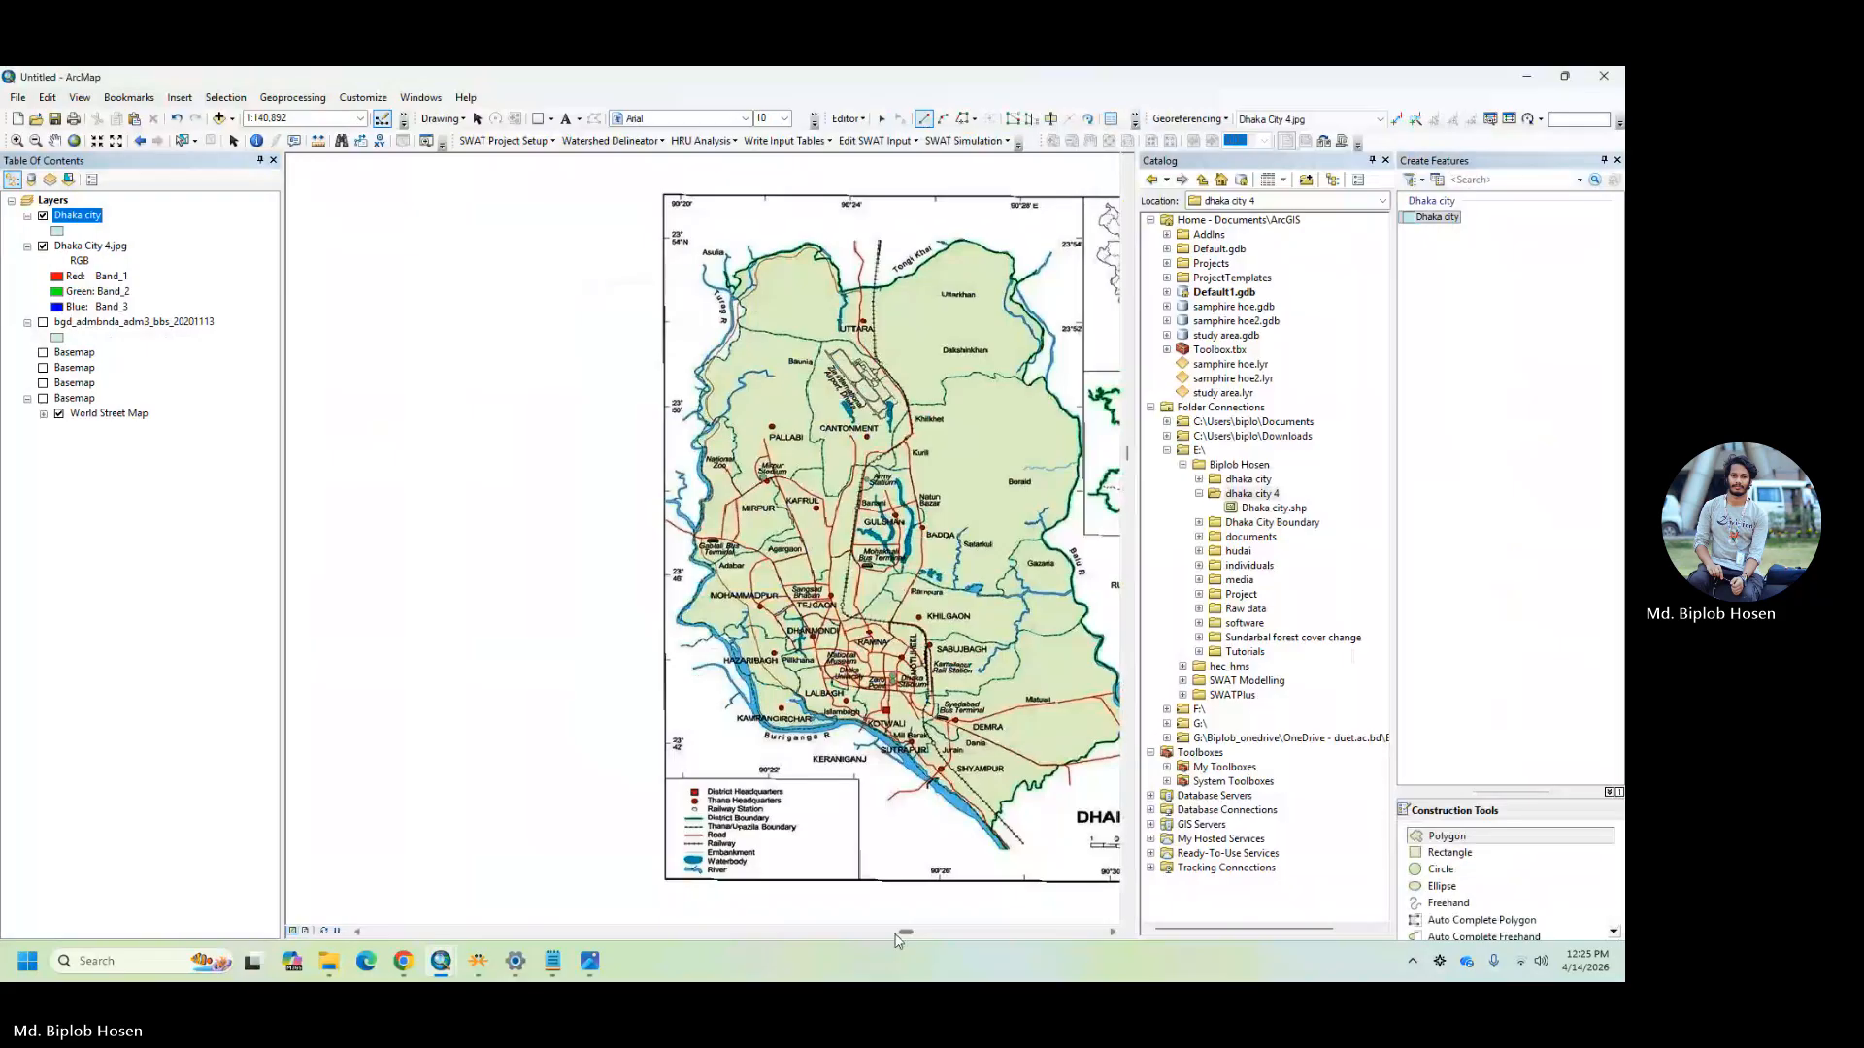
click(1112, 933)
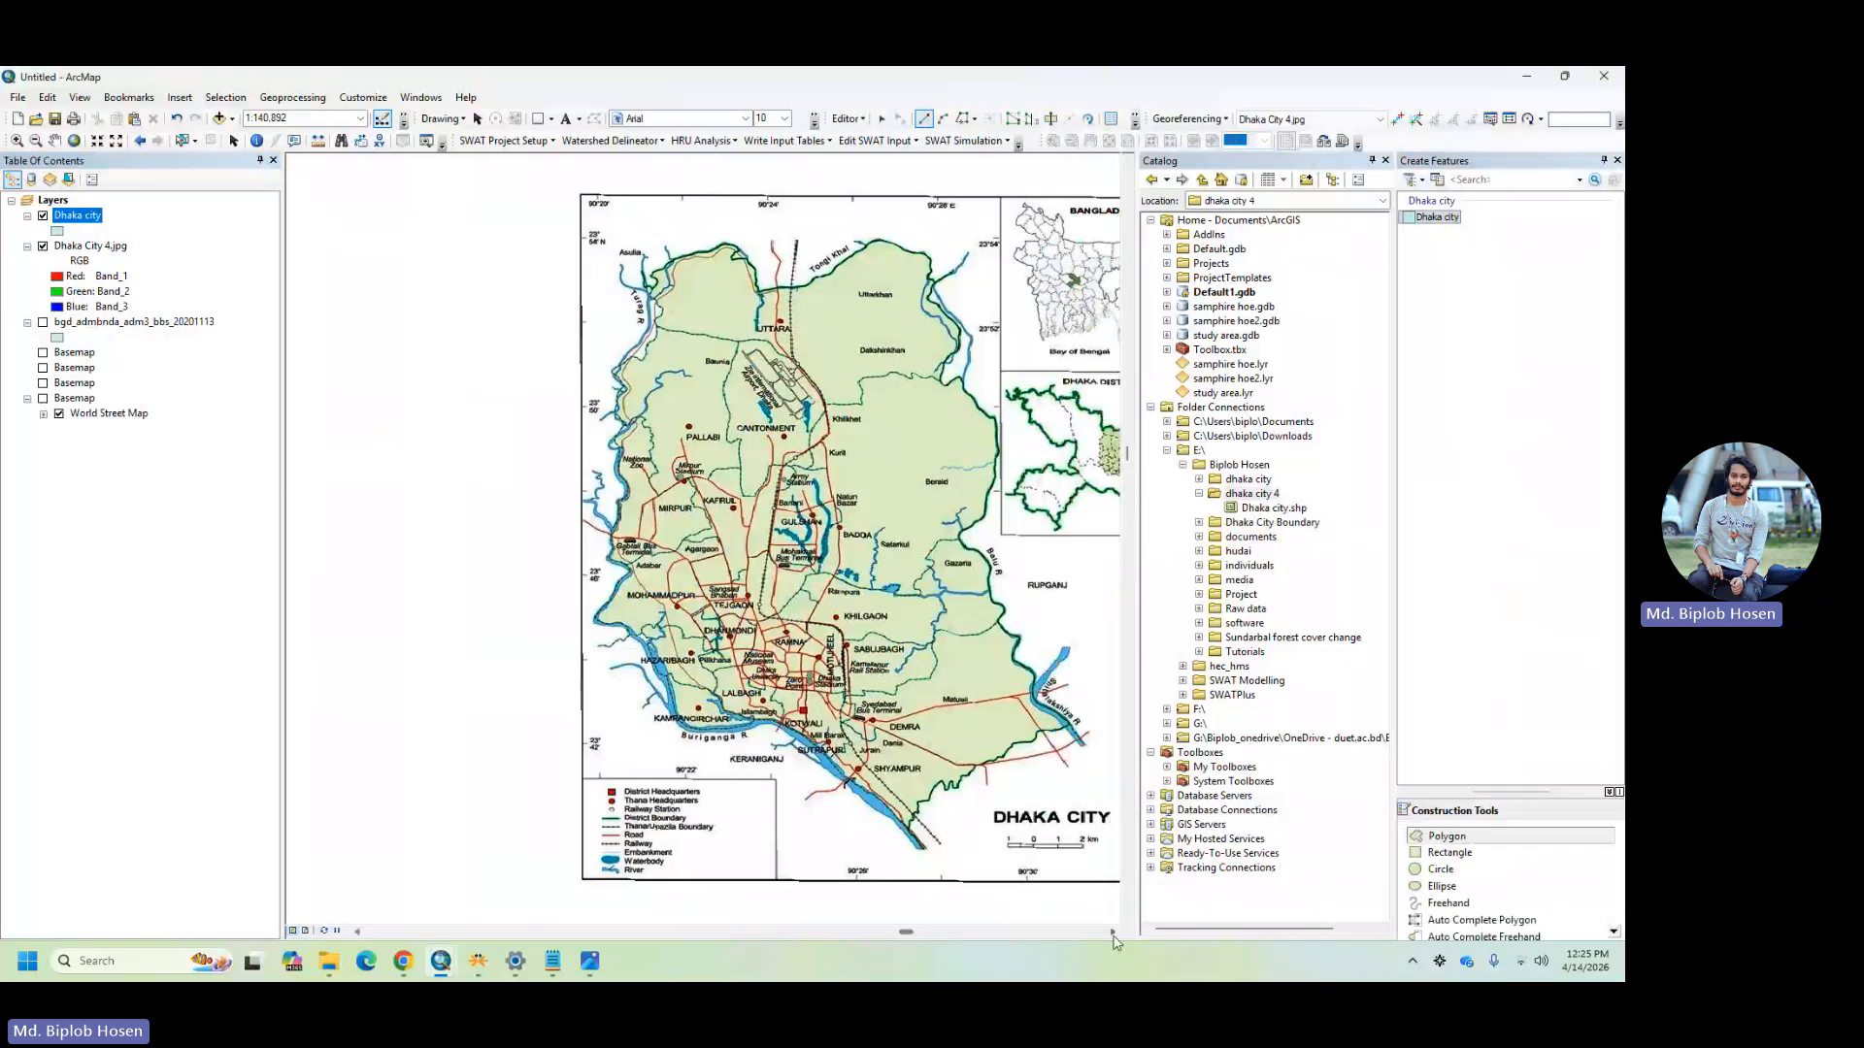
click(1113, 934)
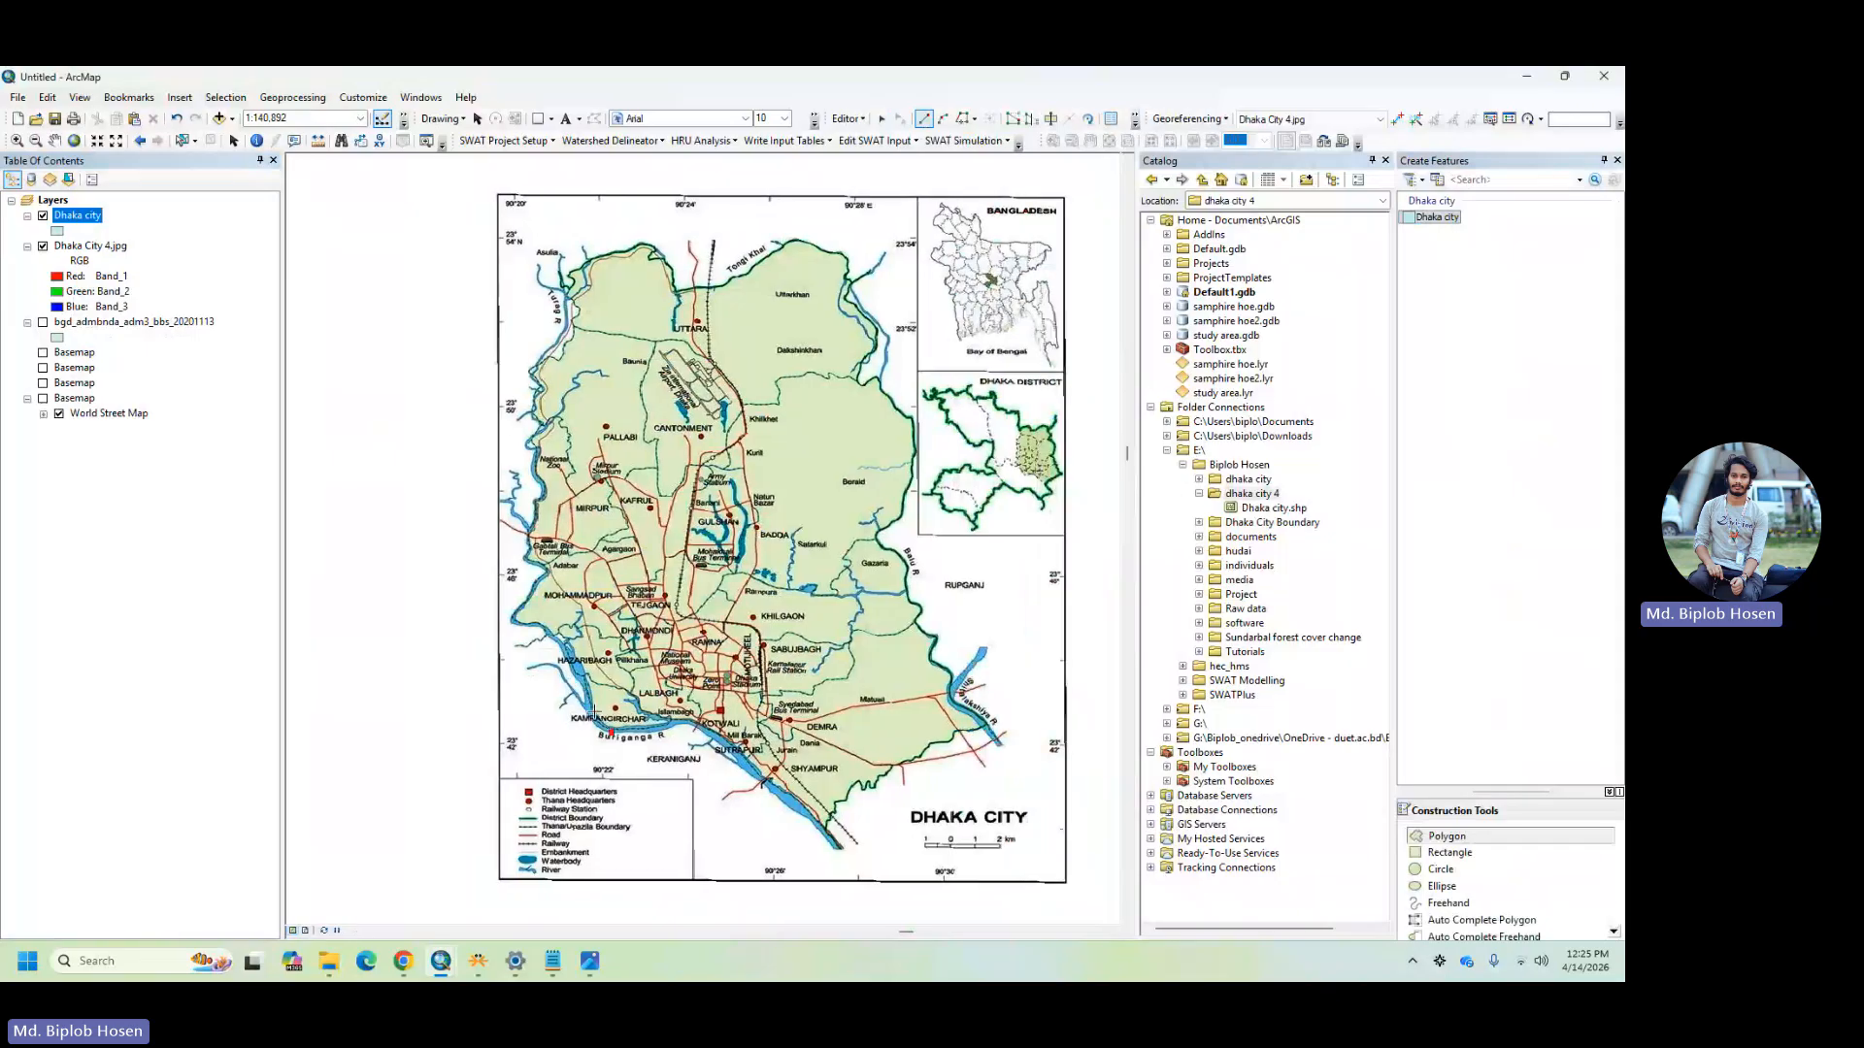
scroll(592, 708, down, 1)
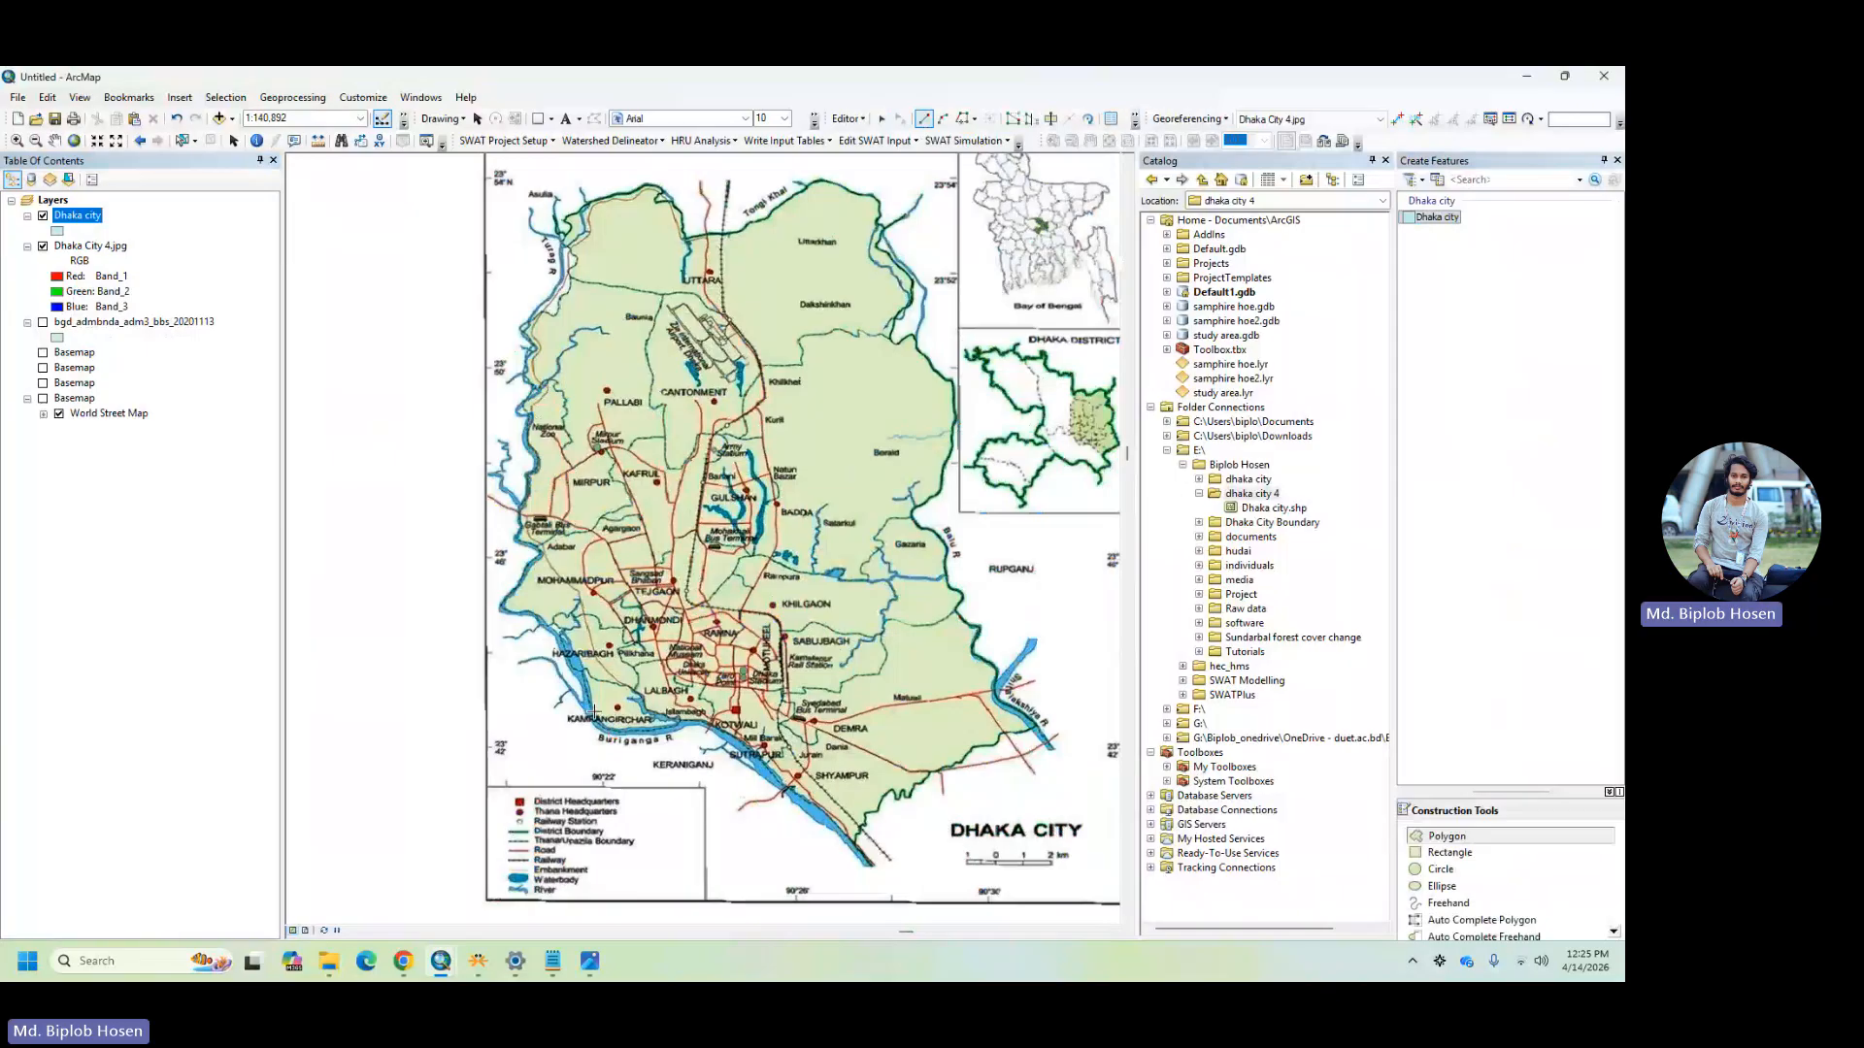
scroll(592, 709, down, 5)
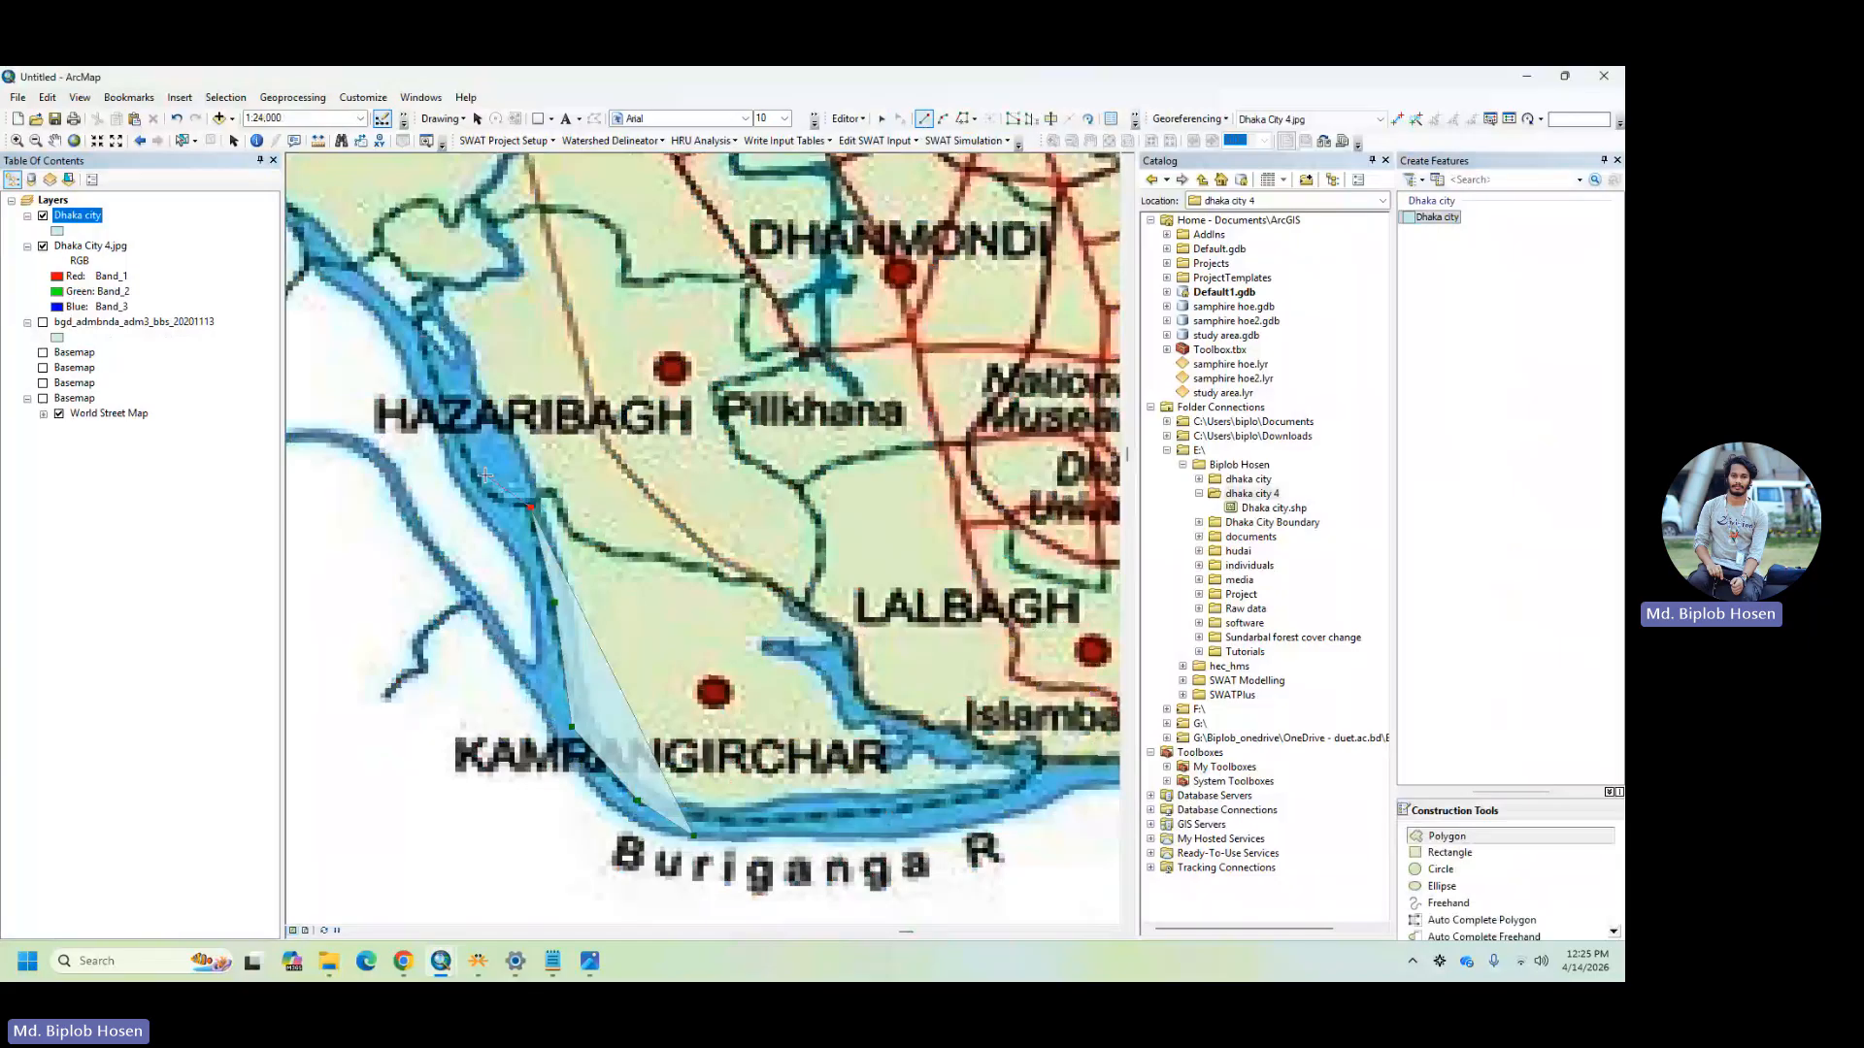
- Continue the polygon outline up the city's western boundary and across its northern edge to just above Uttara
right_click(75, 216)
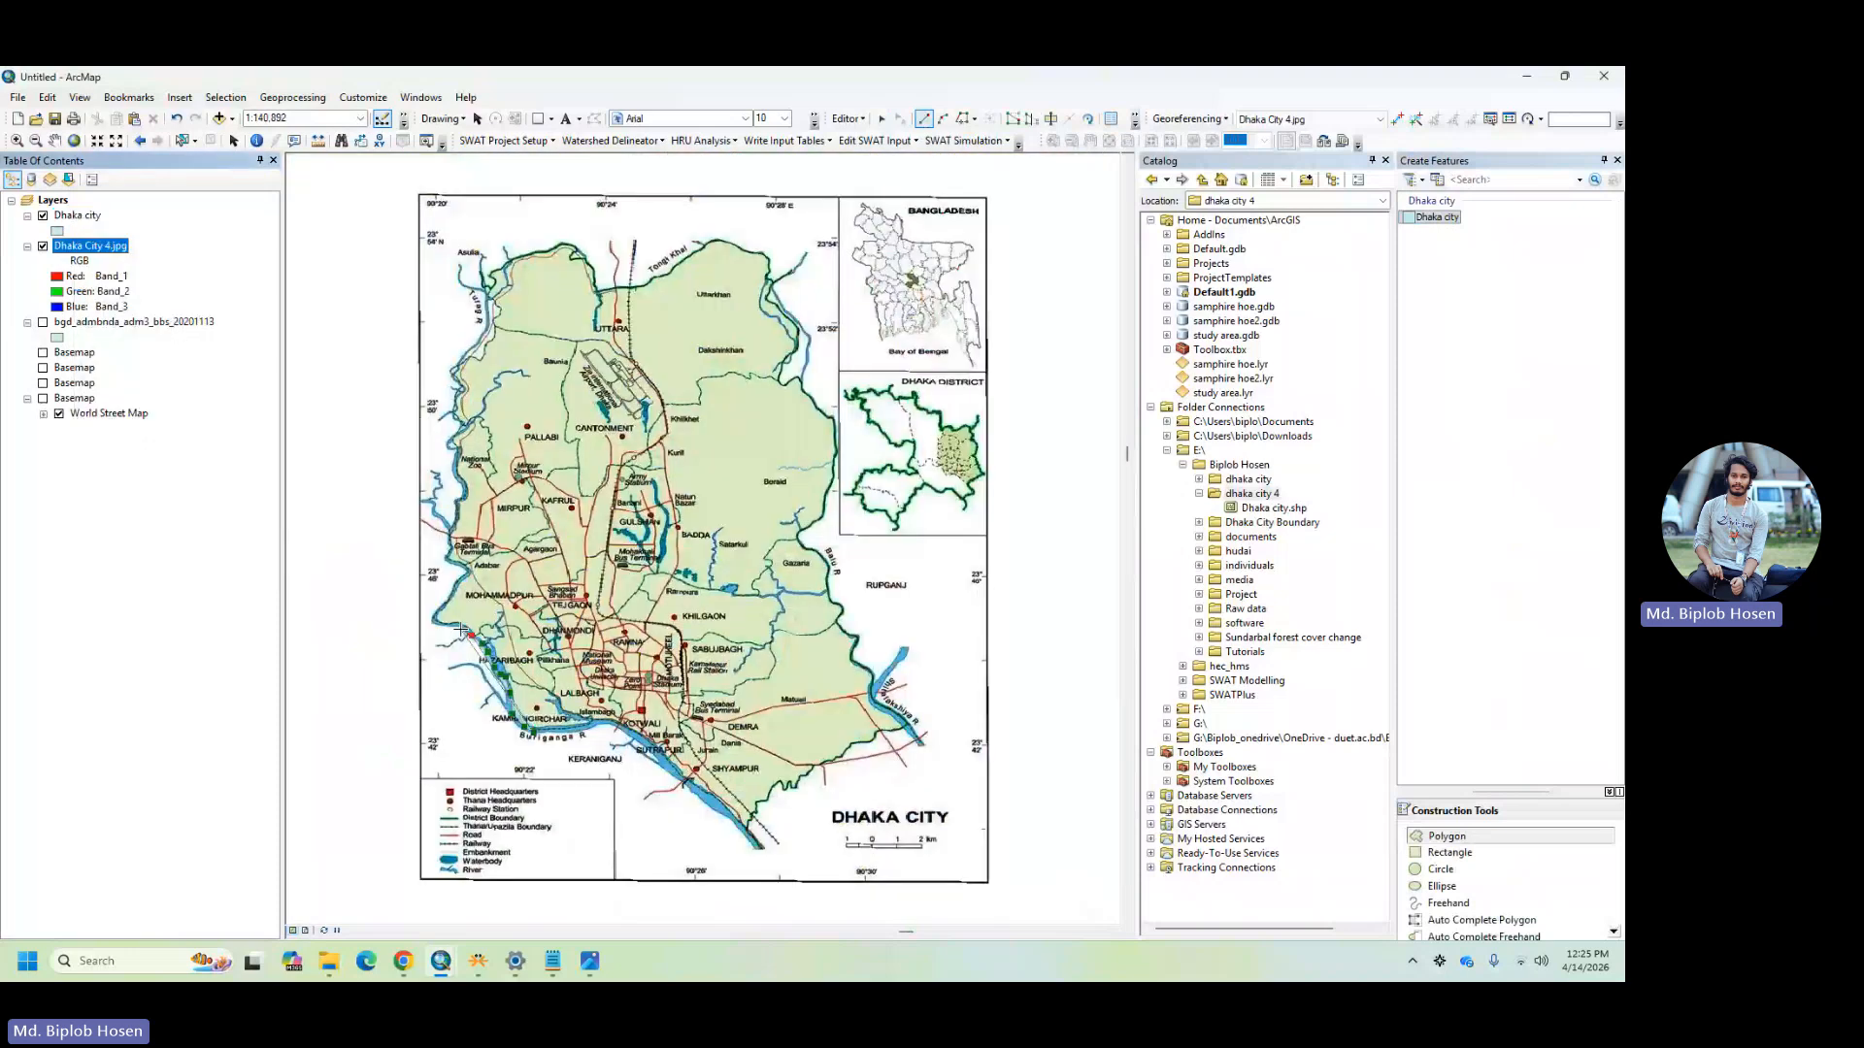
click(457, 624)
click(456, 587)
click(442, 555)
click(460, 483)
click(454, 419)
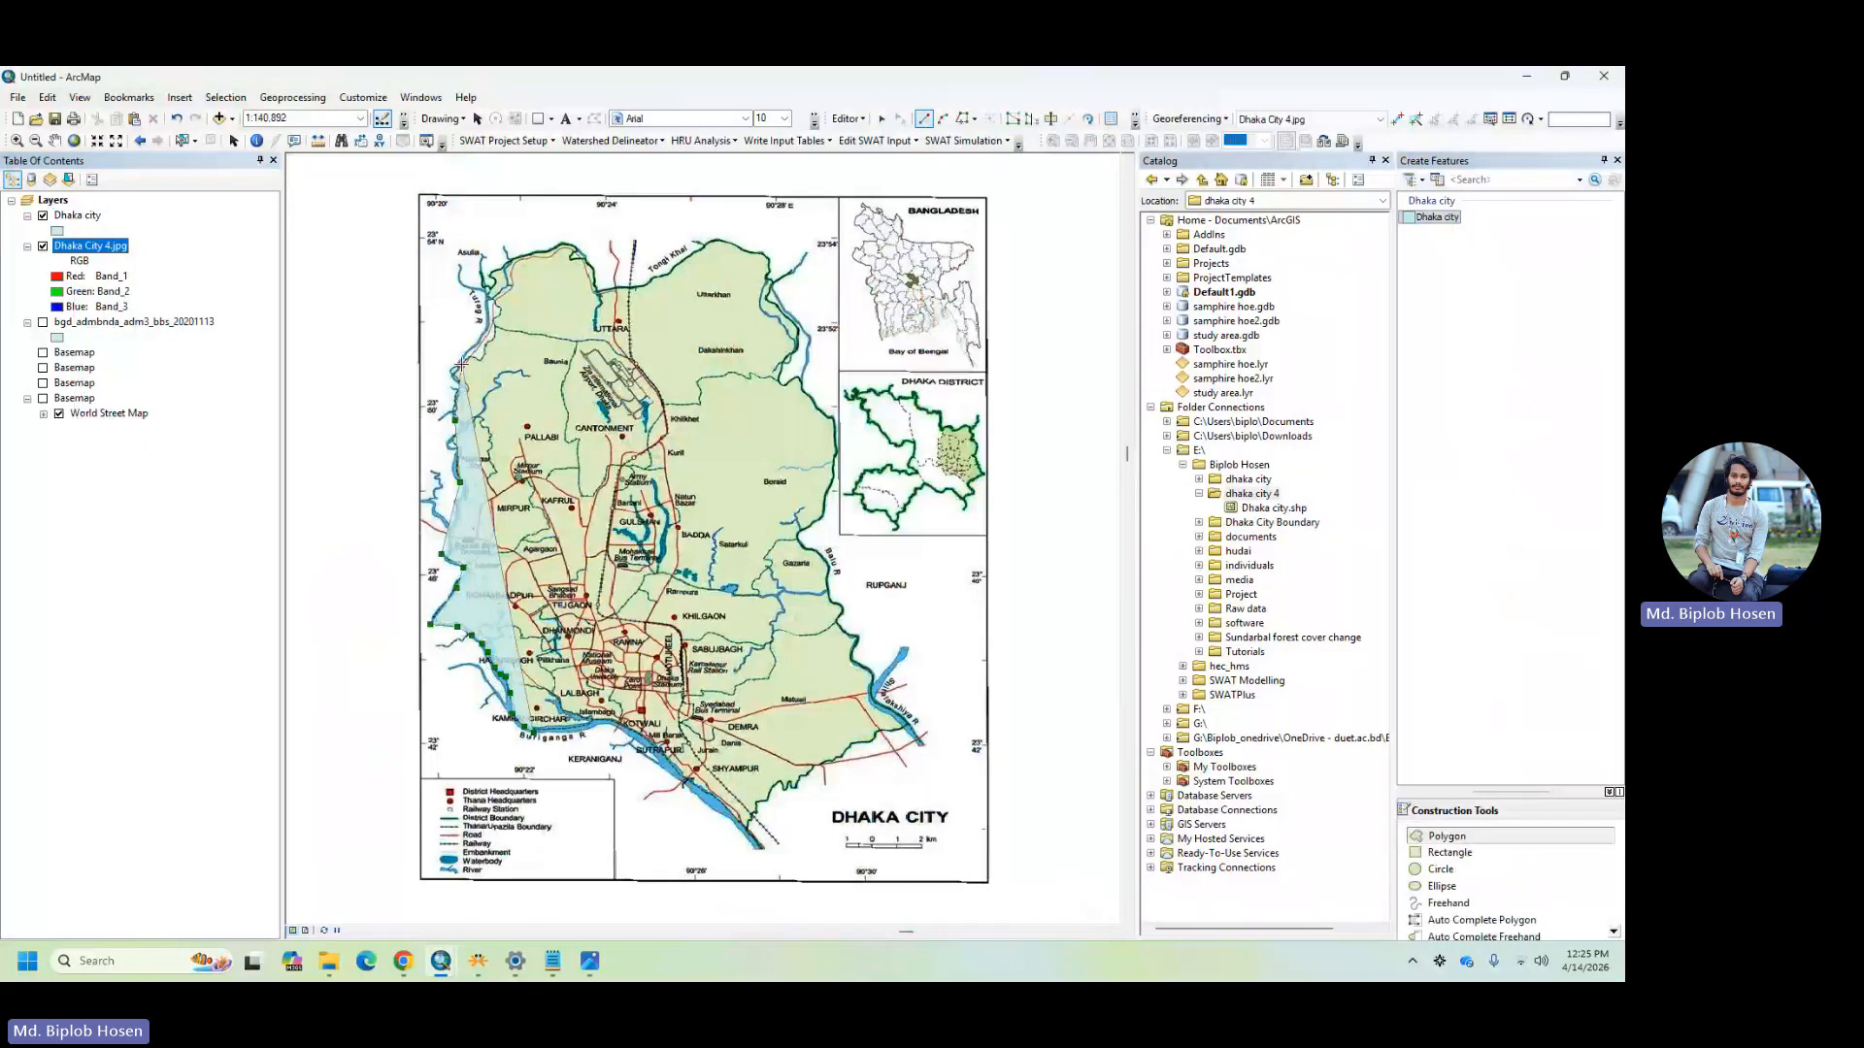
click(462, 364)
click(499, 307)
click(507, 260)
click(577, 239)
click(599, 274)
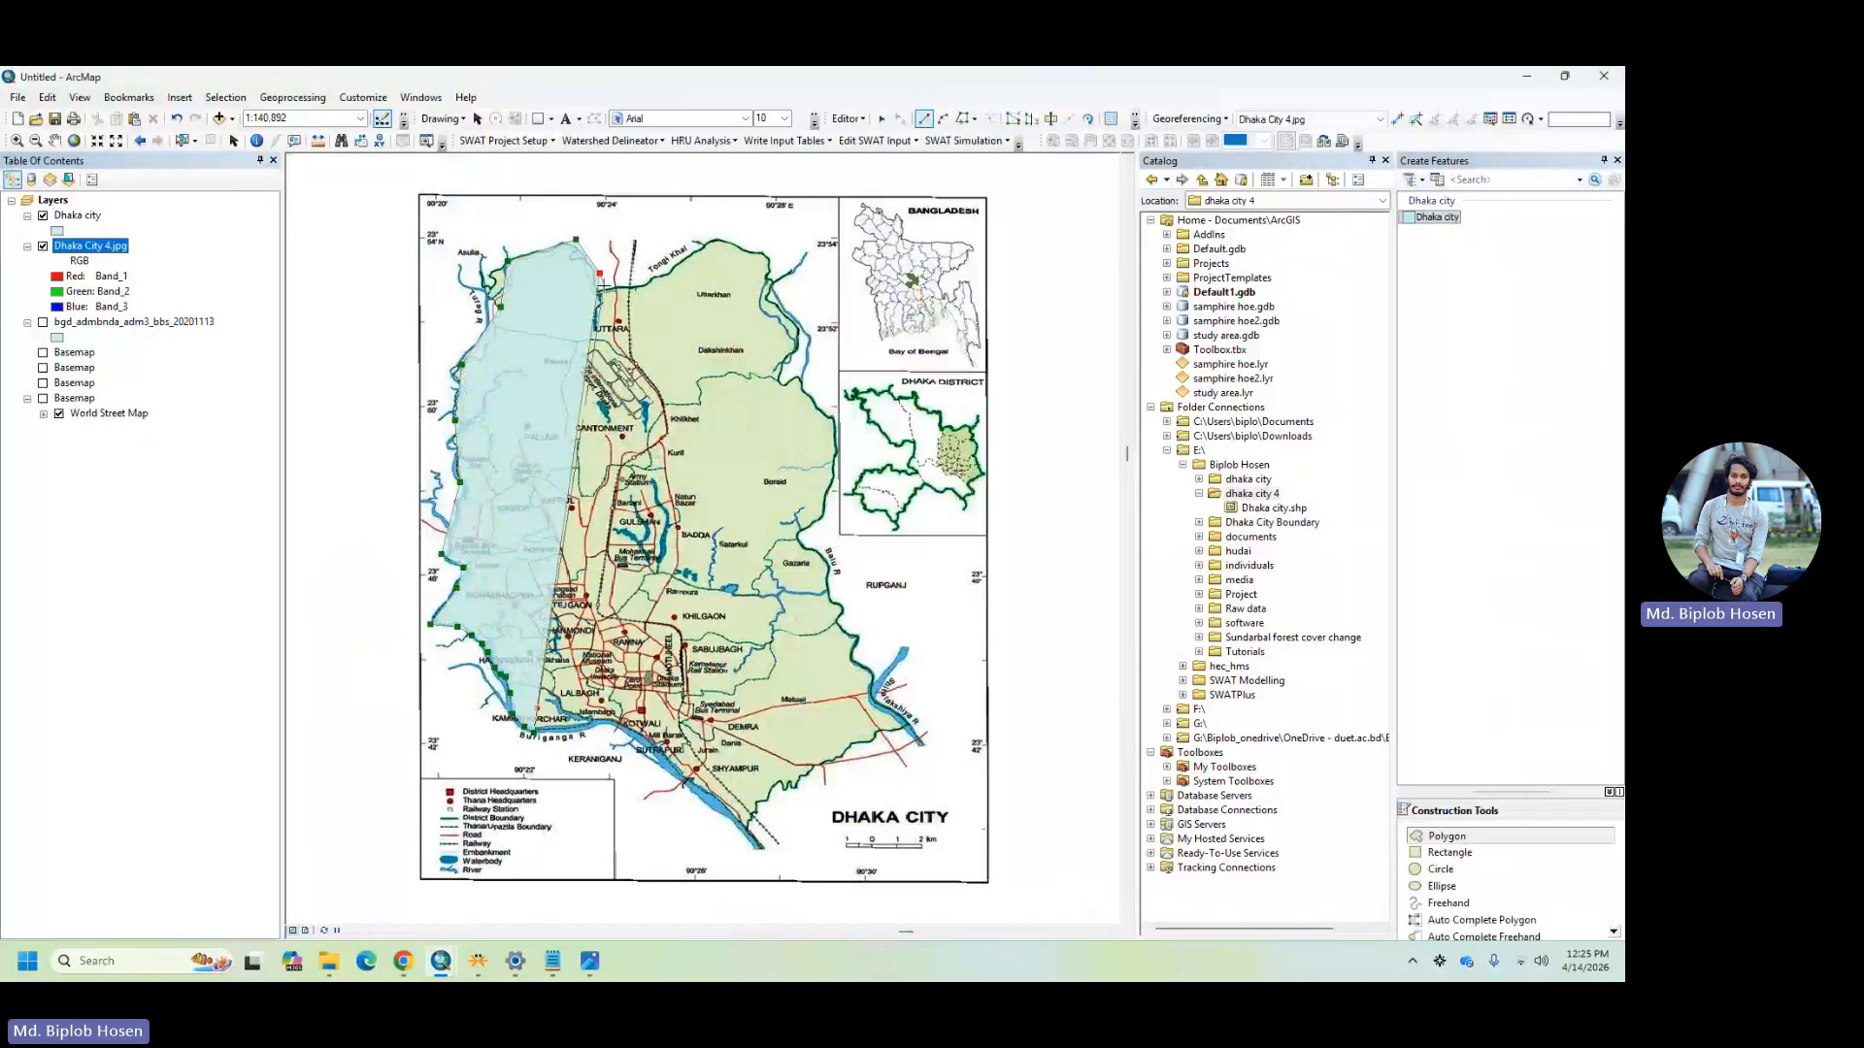
- Trace the rest of the northern edge and the eastern boundary, and finish the polygon at the city's southern tip
click(664, 268)
click(710, 248)
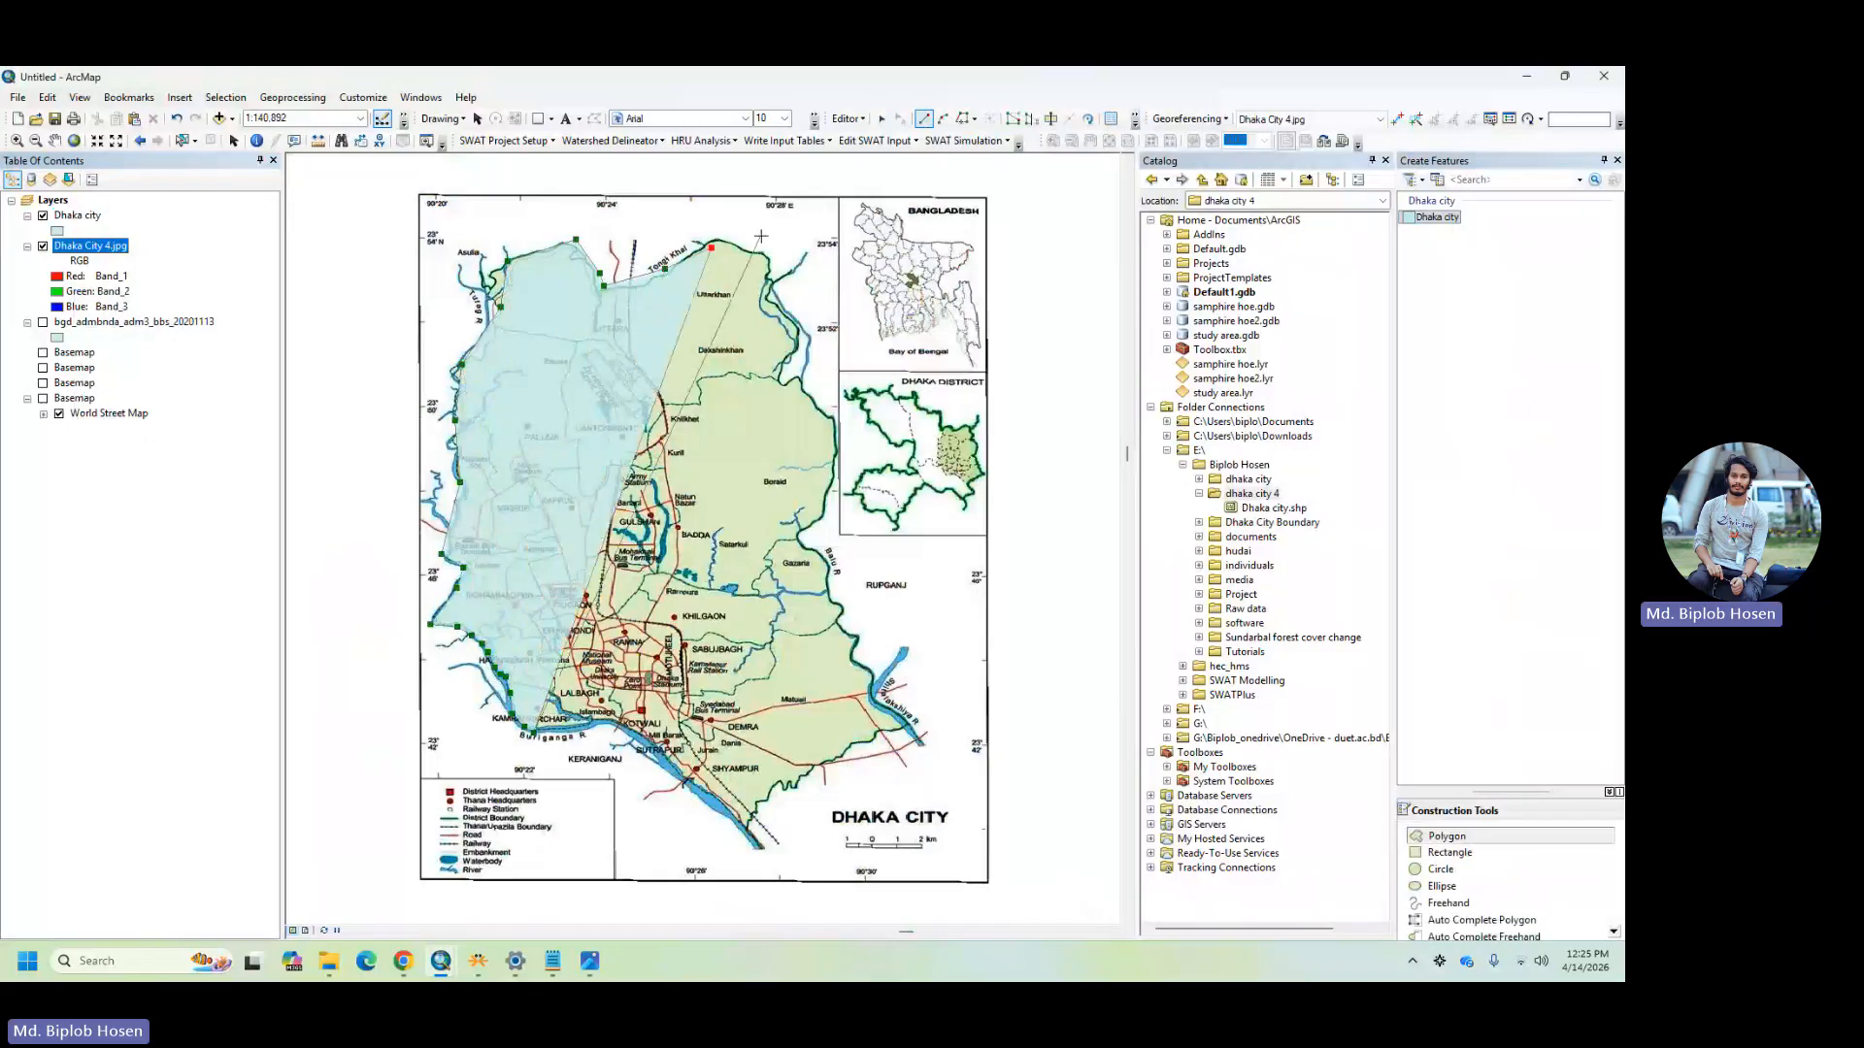
click(784, 341)
click(798, 404)
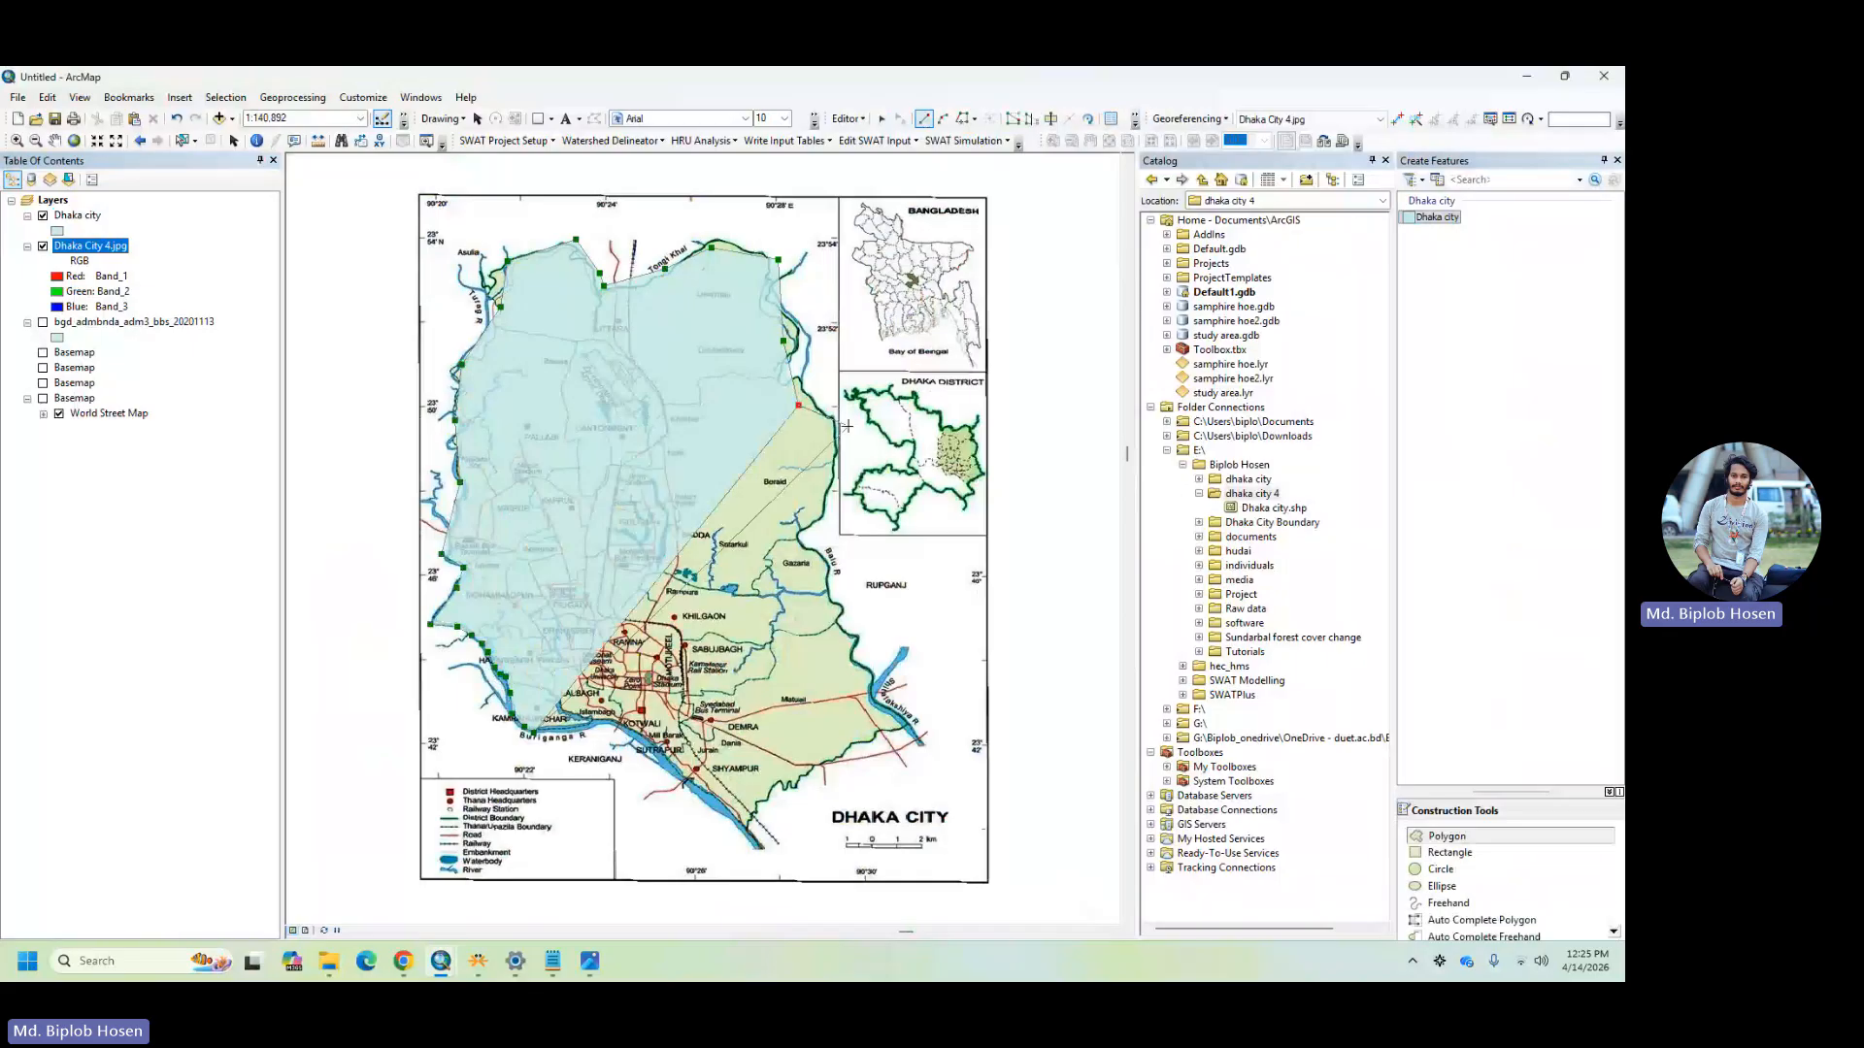
click(849, 440)
click(817, 532)
click(849, 623)
click(876, 682)
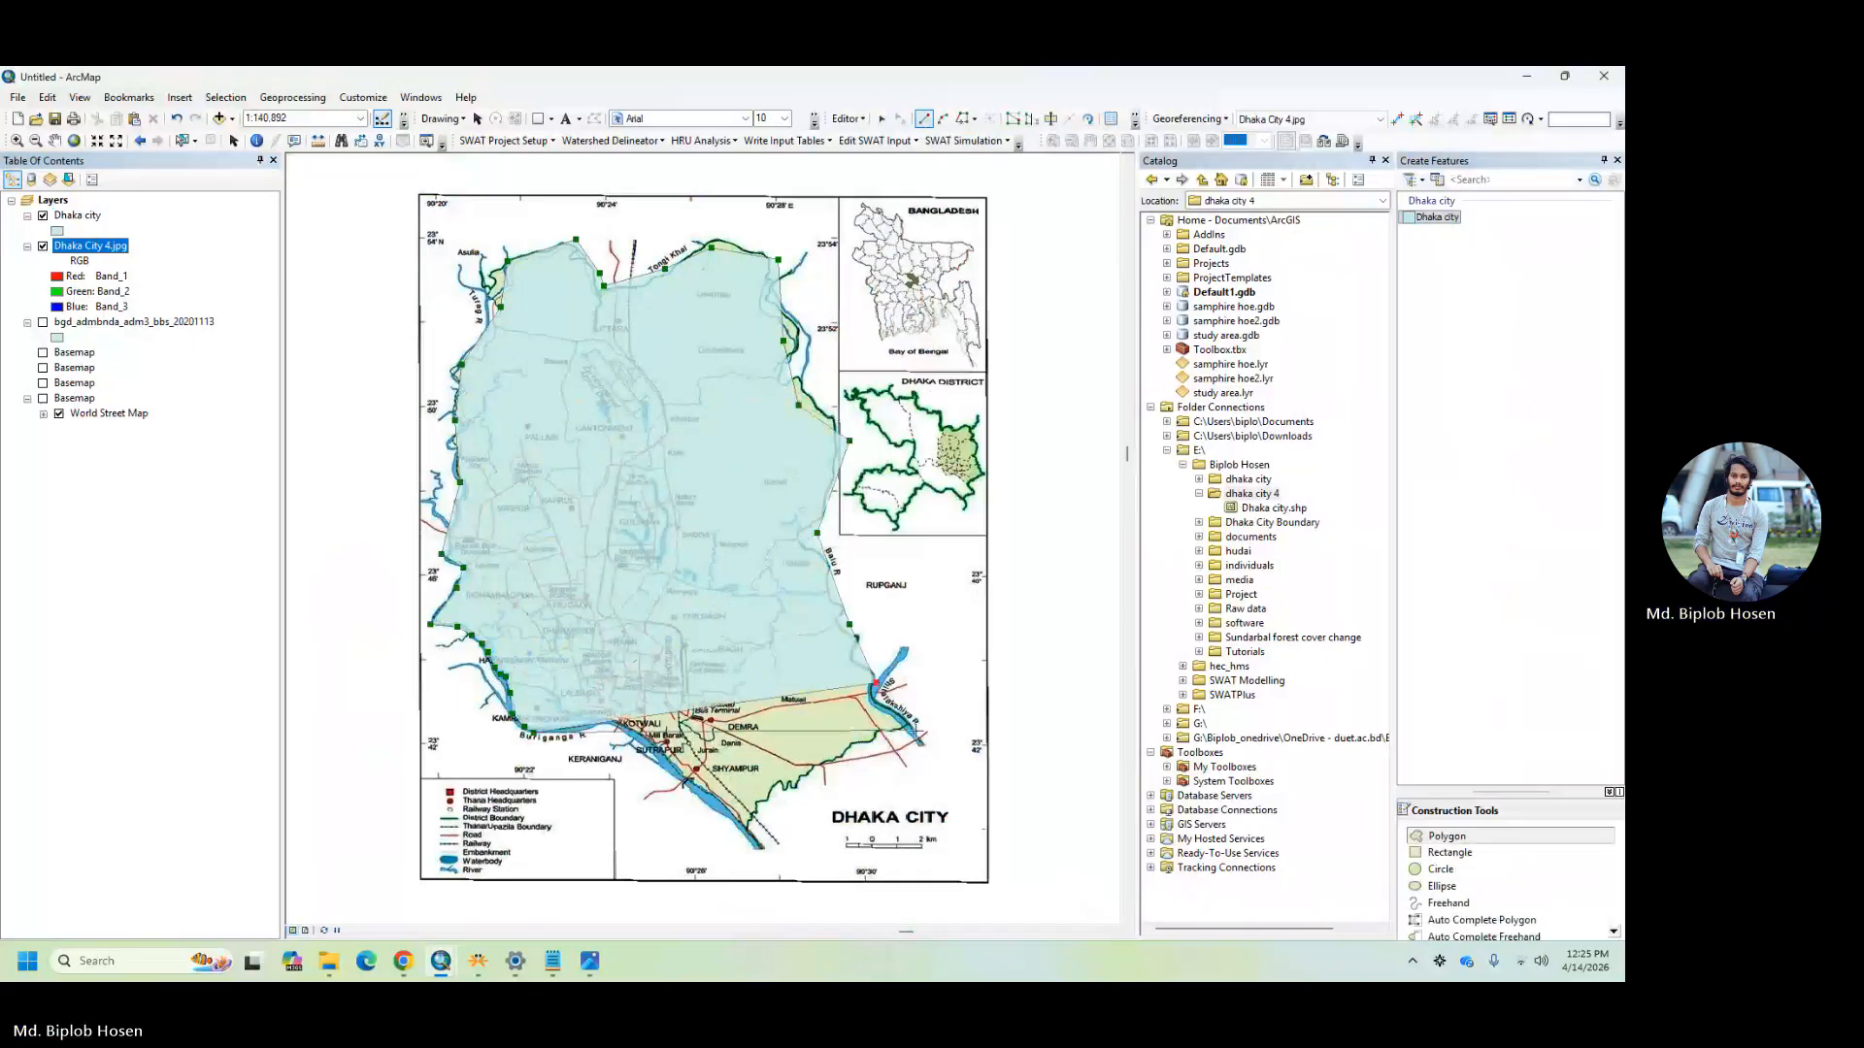
click(915, 730)
double_click(745, 828)
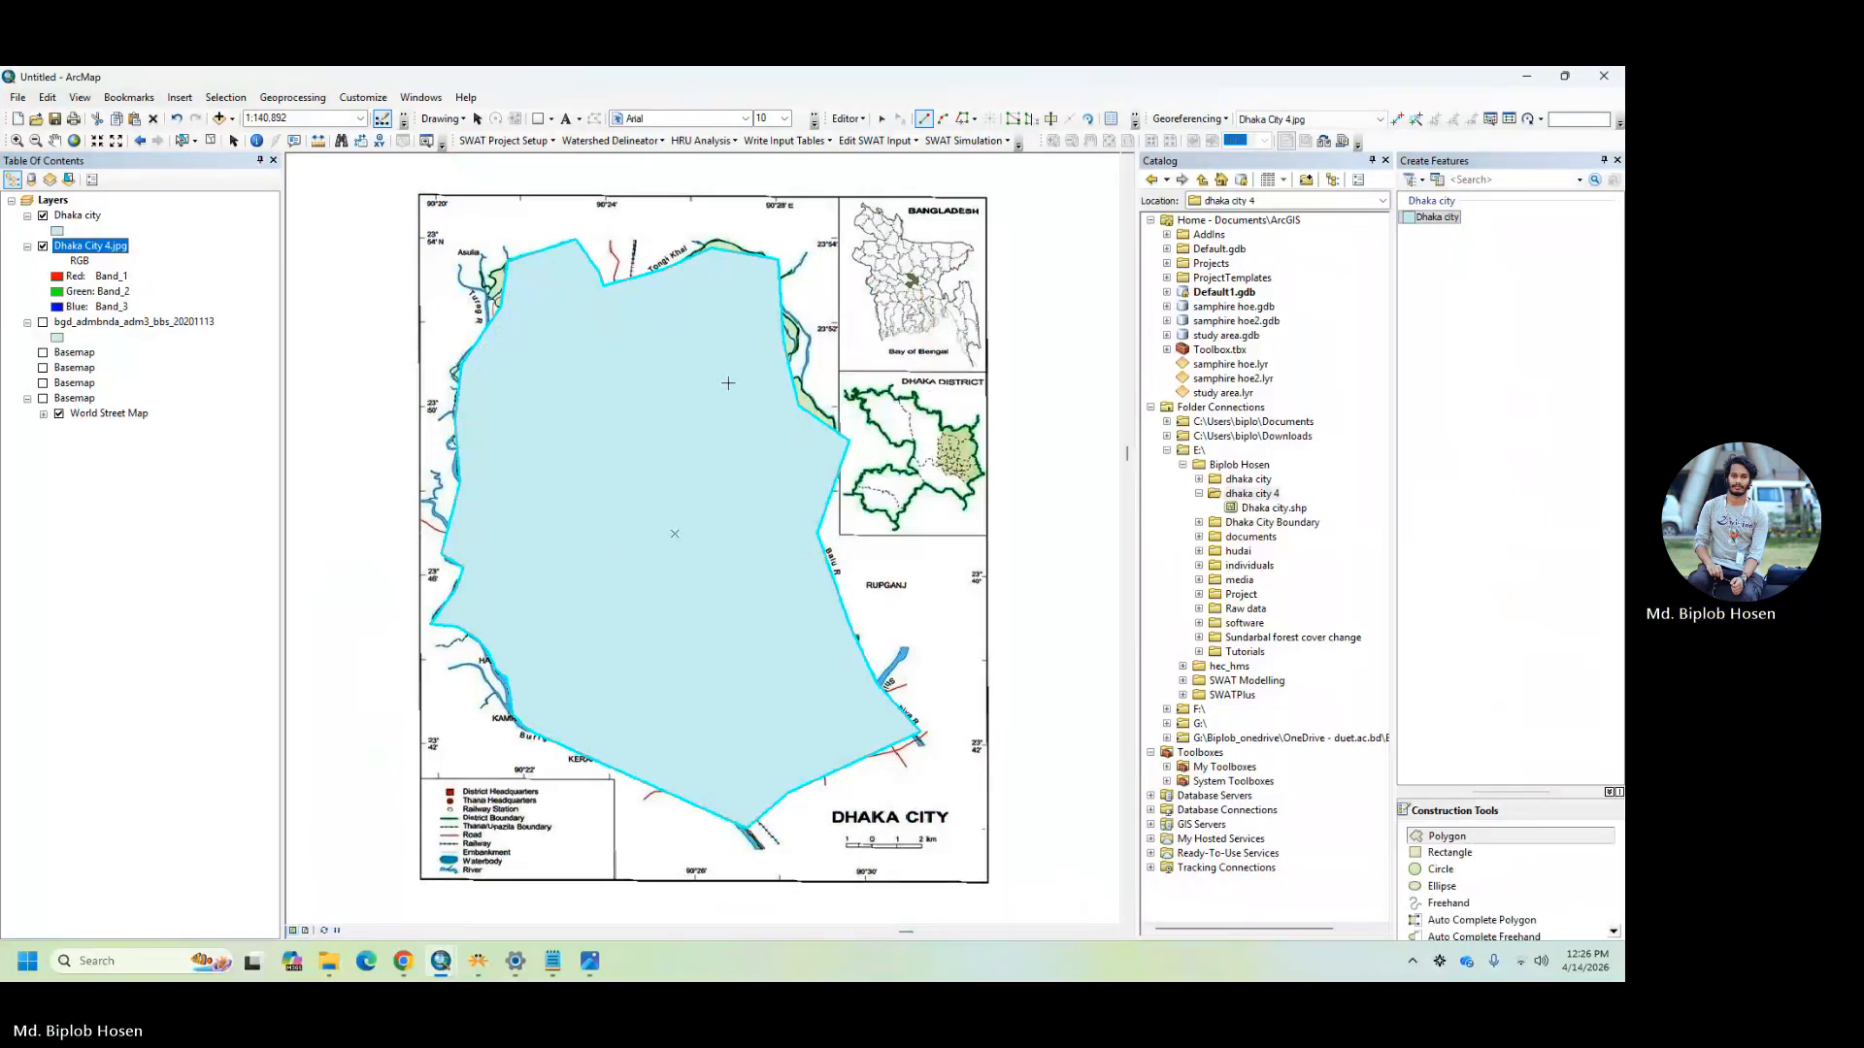
- Stop editing with the Dhaka city polygon saved, and hide that layer so the scanned map is displayed alone
click(847, 119)
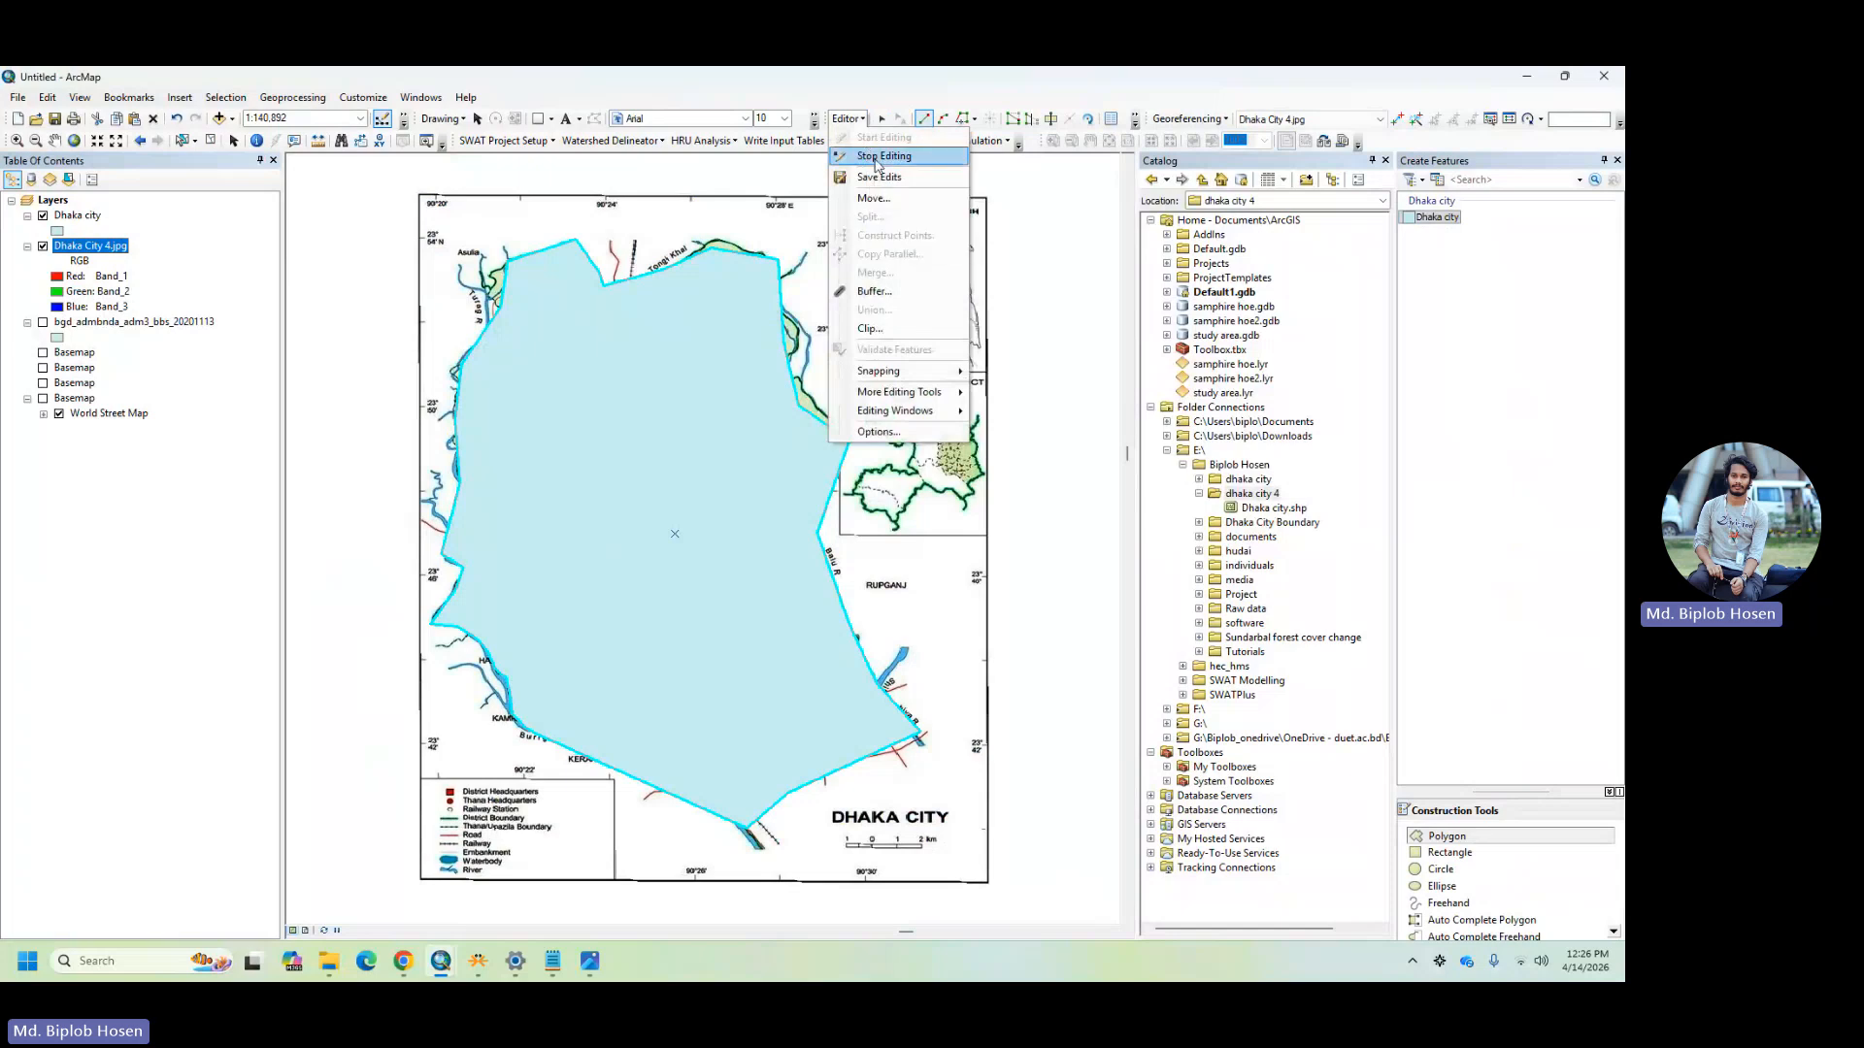
click(875, 158)
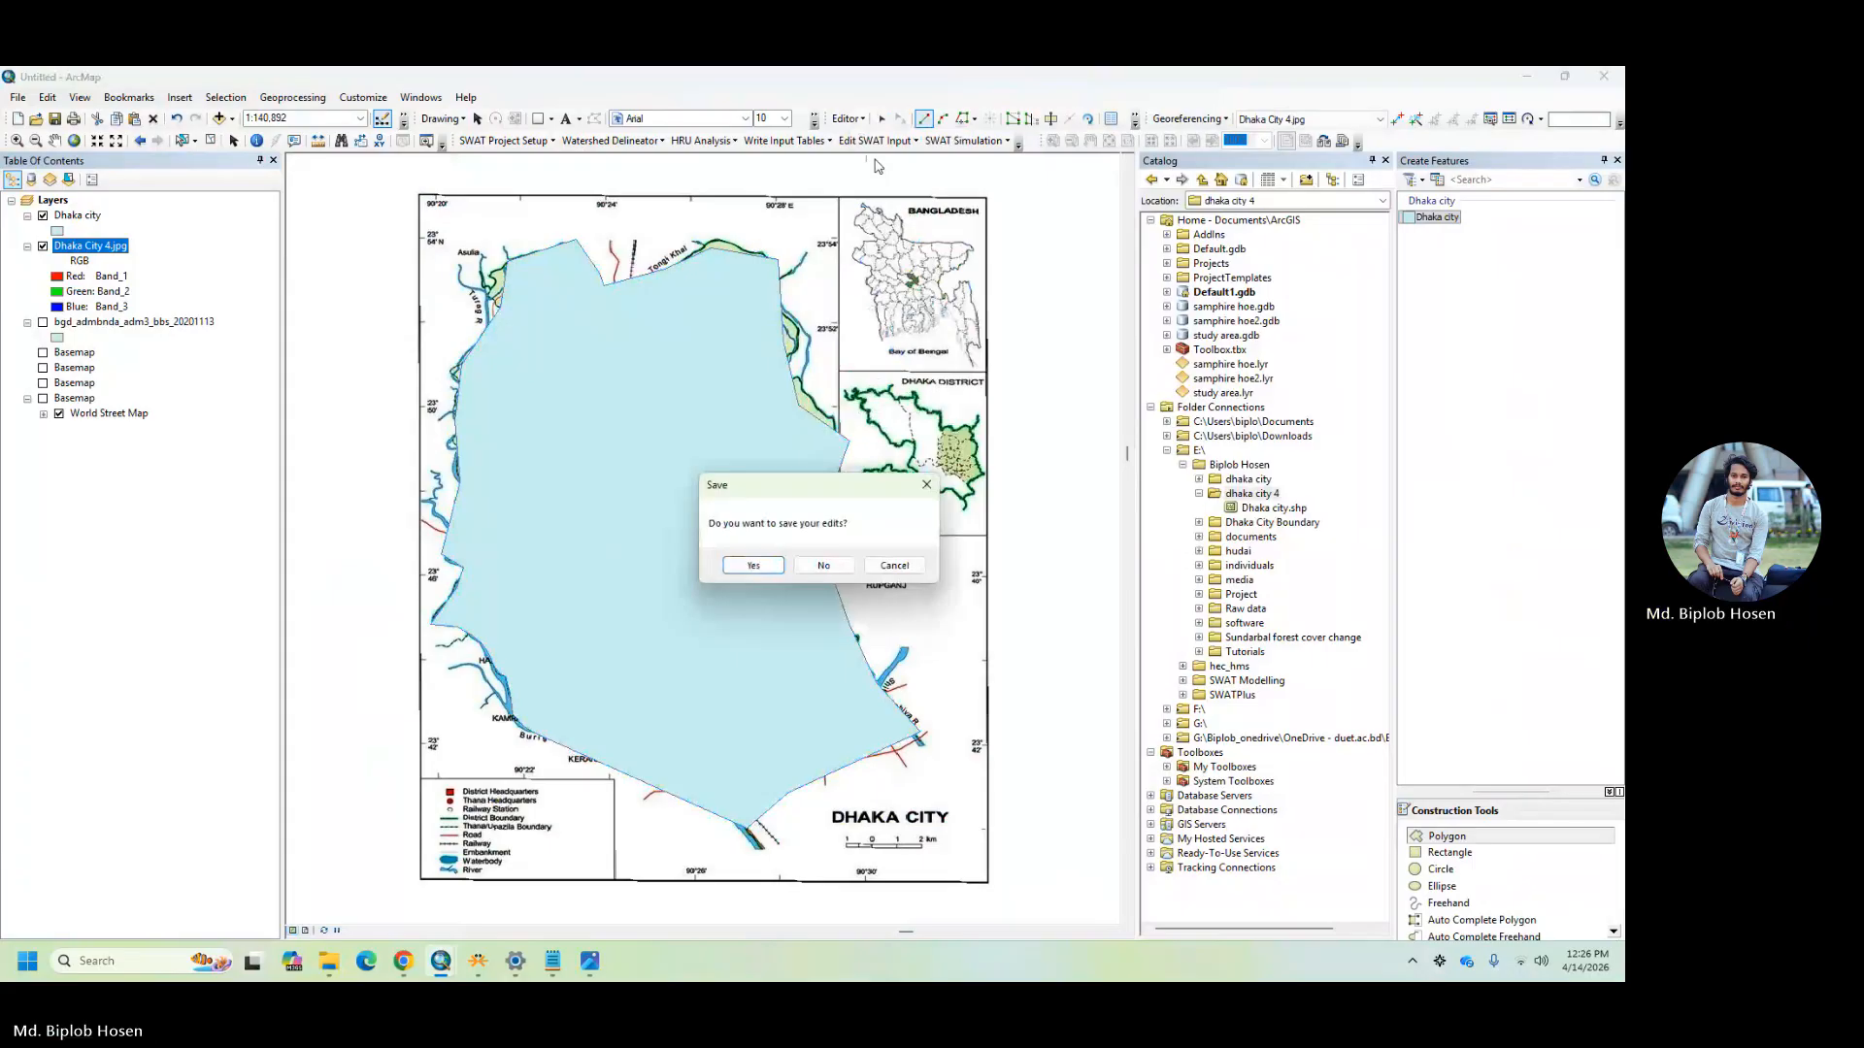
key(Return)
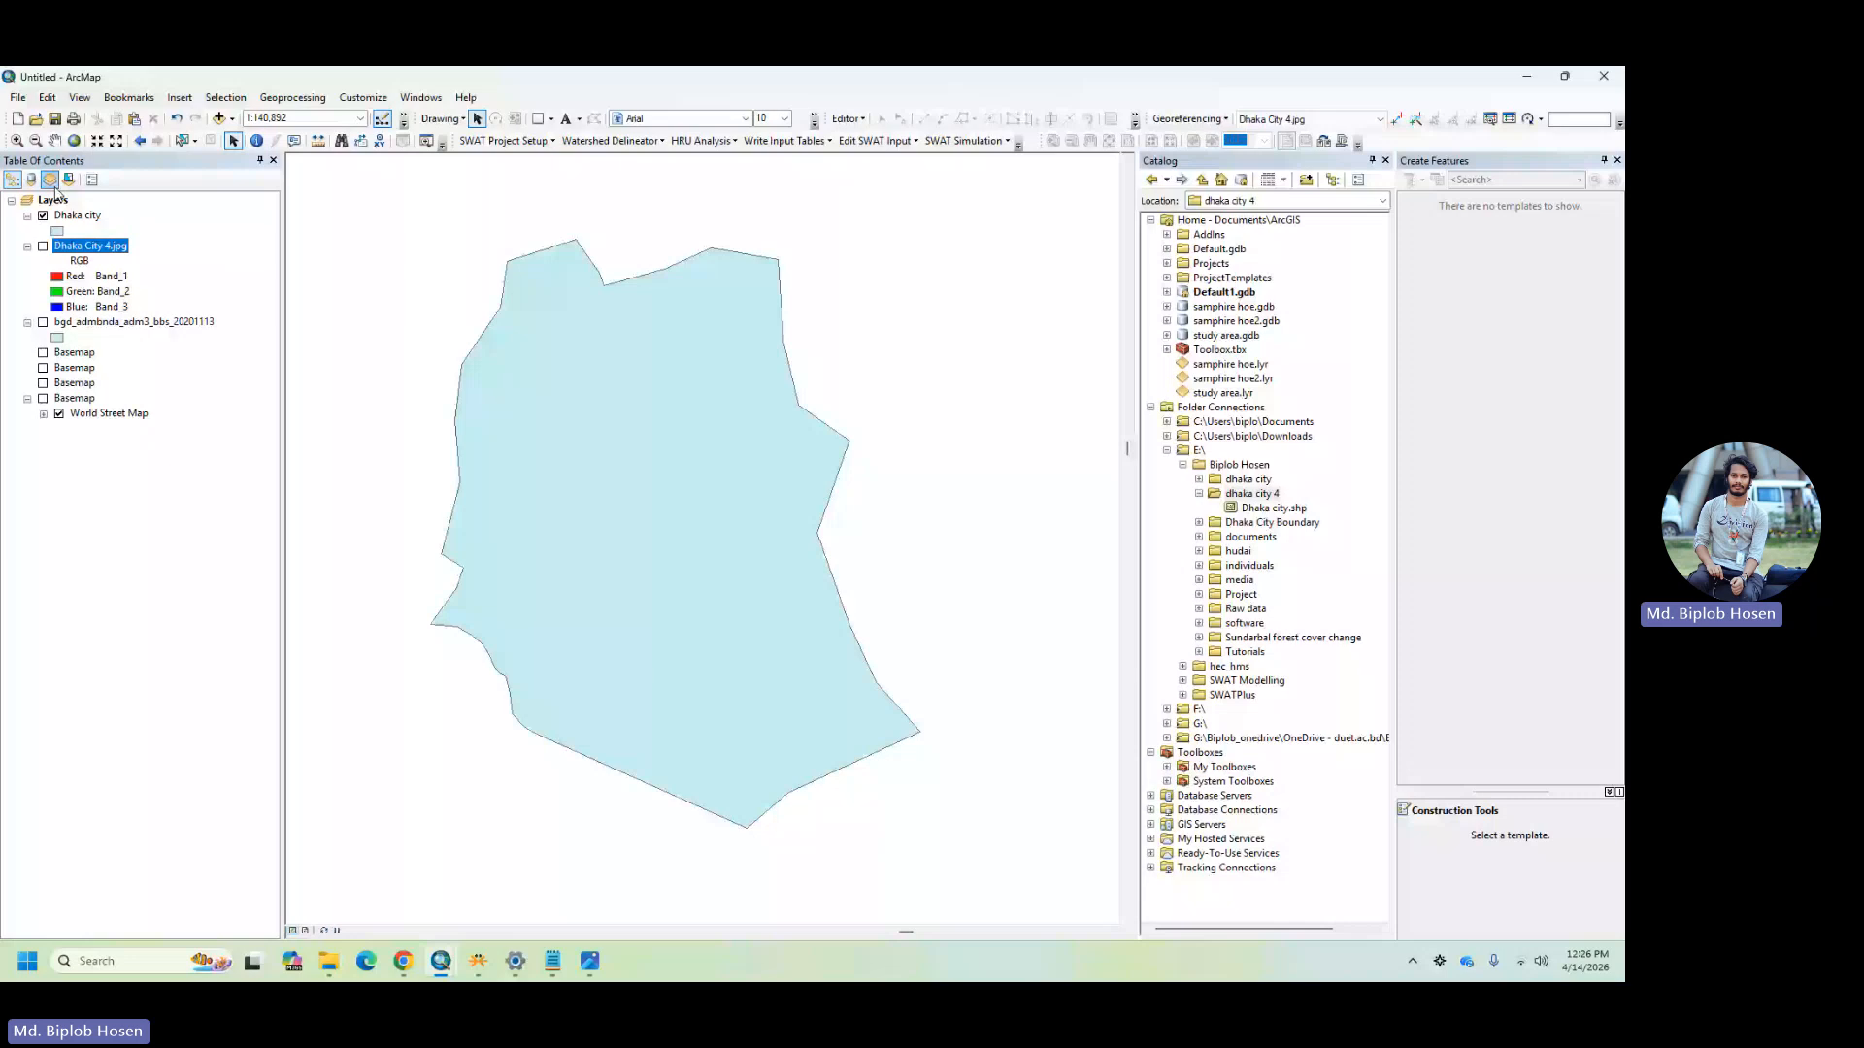
click(42, 215)
click(43, 246)
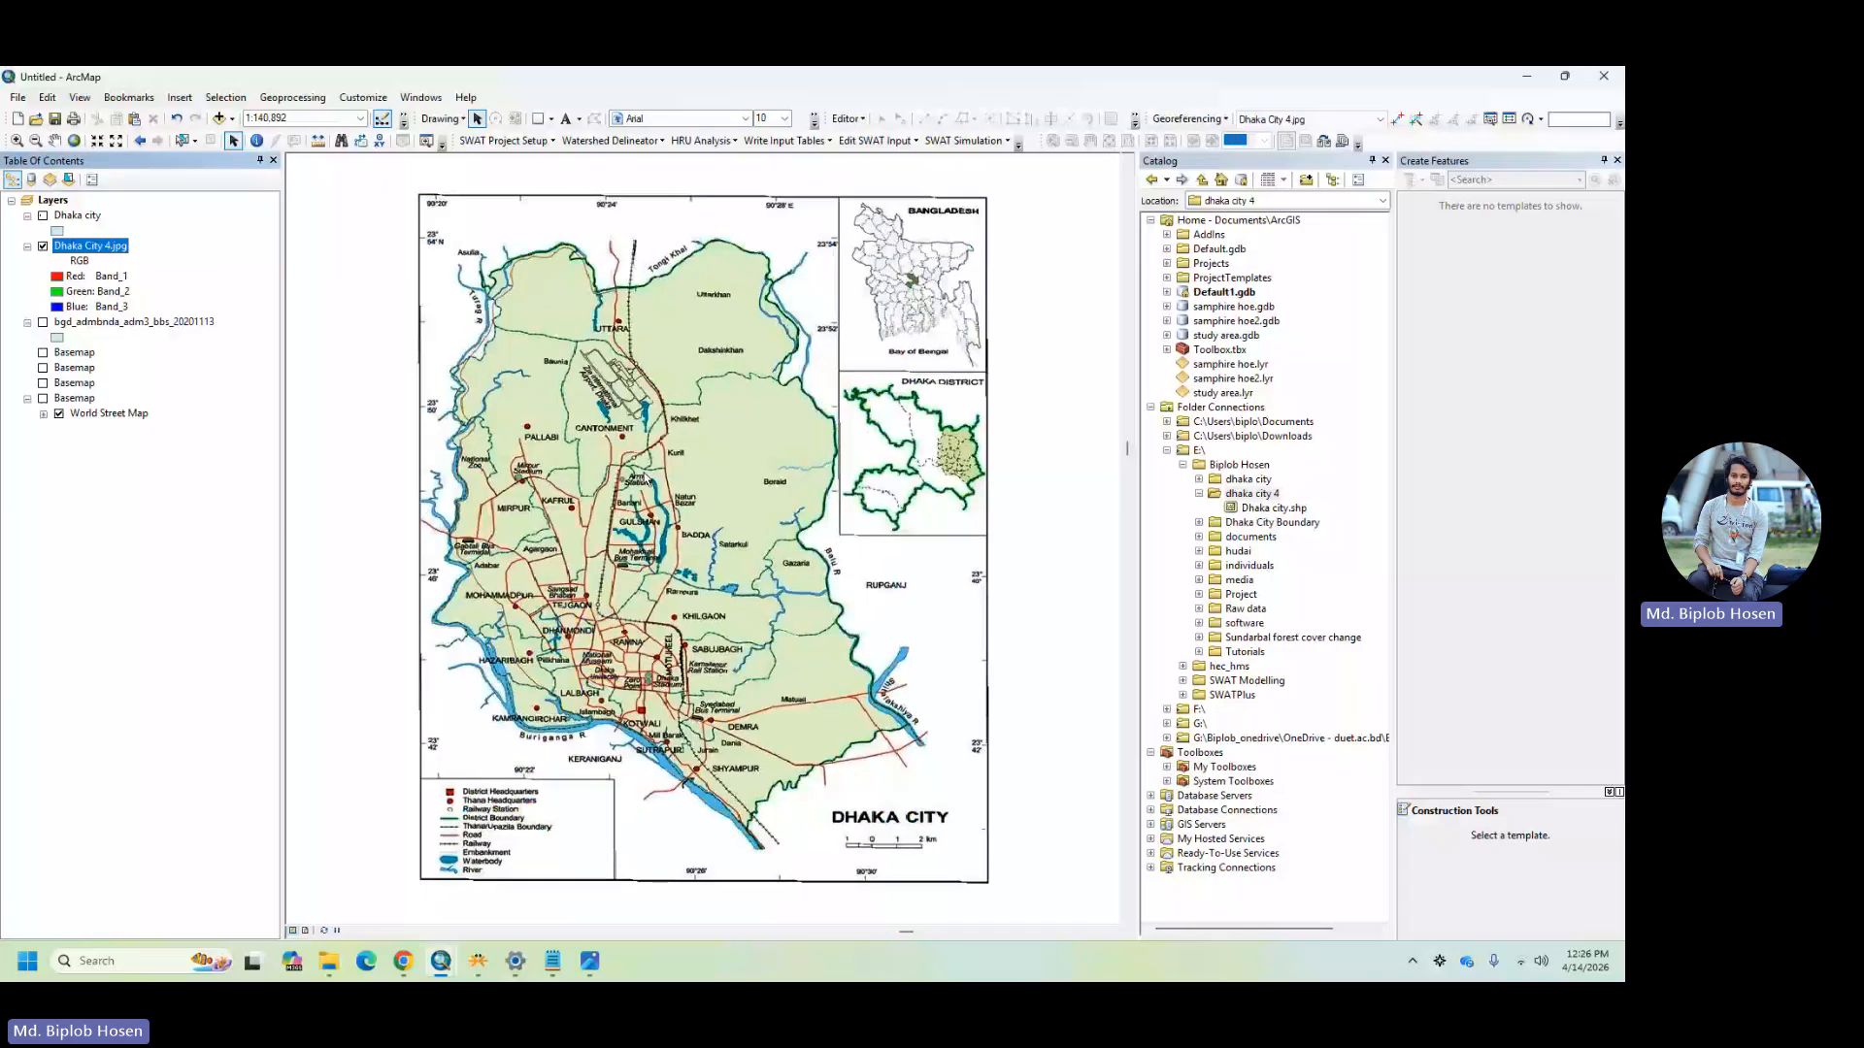
- Create a polyline shapefile named rail line in the dhaka city 4 folder with the WGS 1984 UTM Zone 45N coordinate system
right_click(1247, 493)
mouse_move(1310, 595)
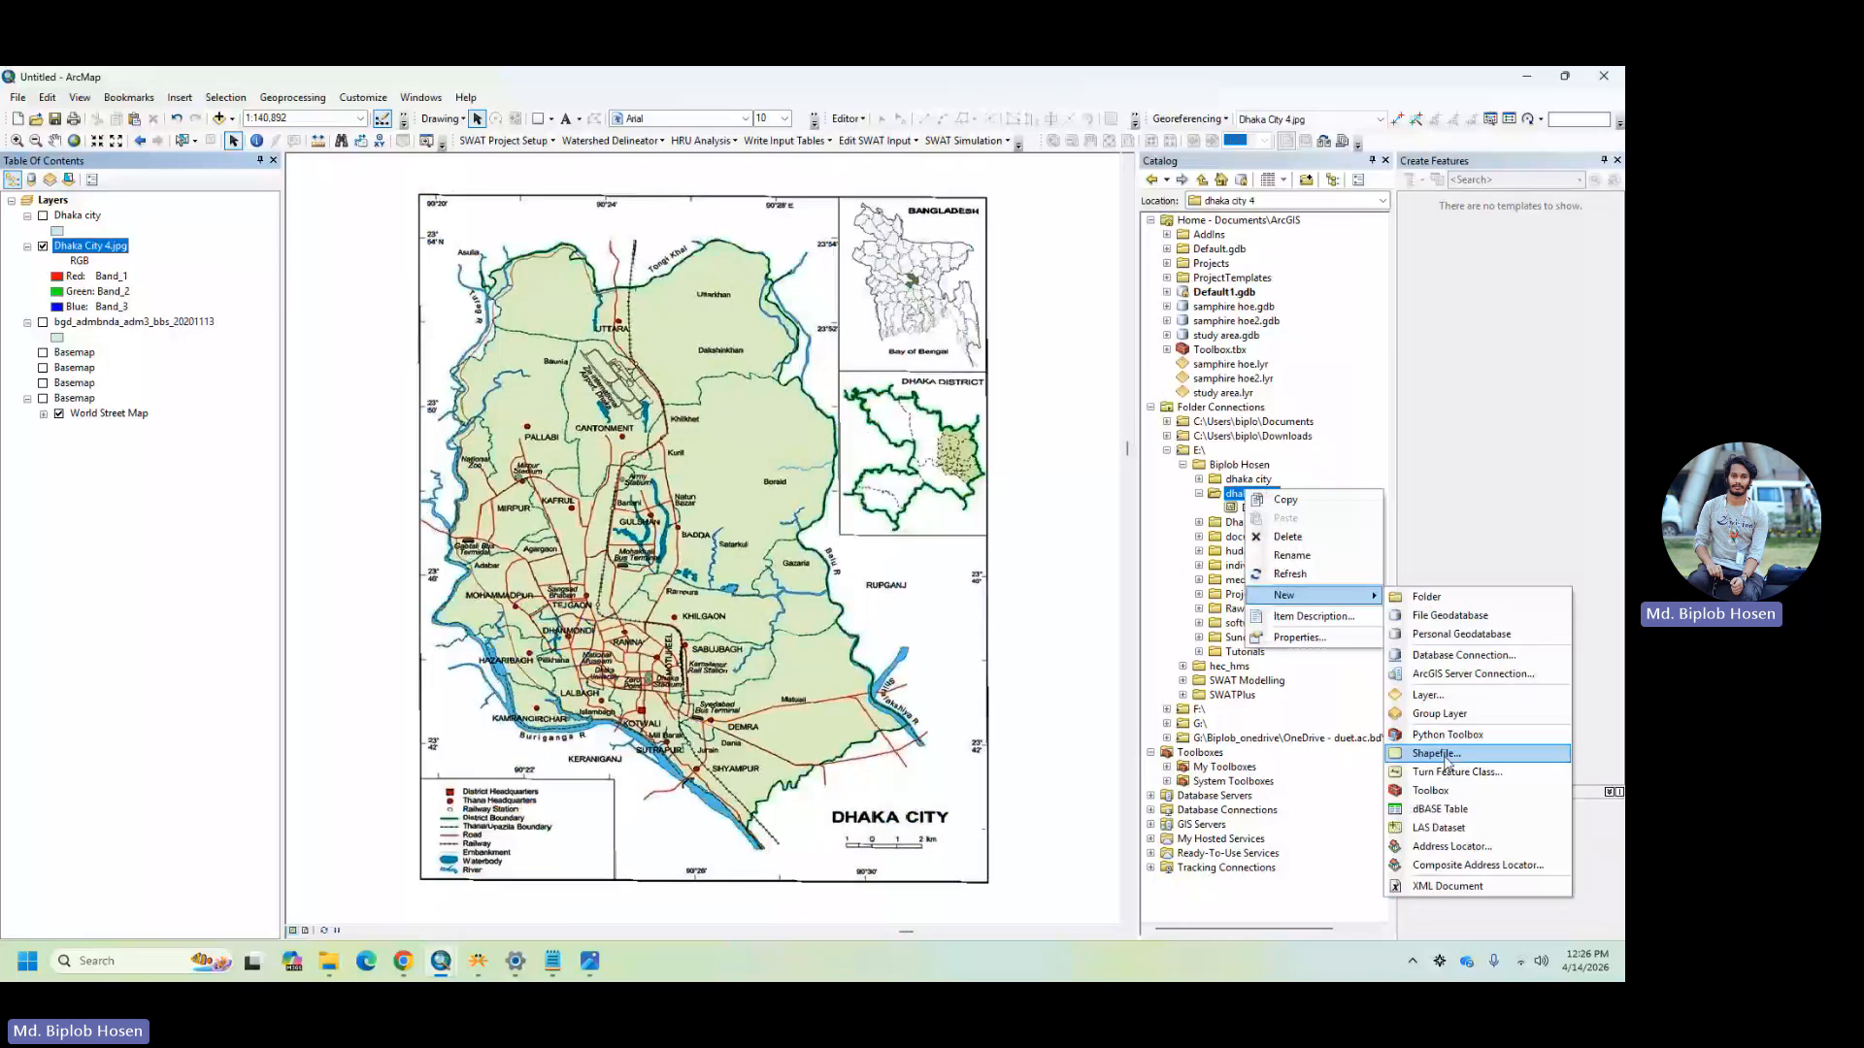
click(1446, 755)
double_click(824, 358)
text(rail)
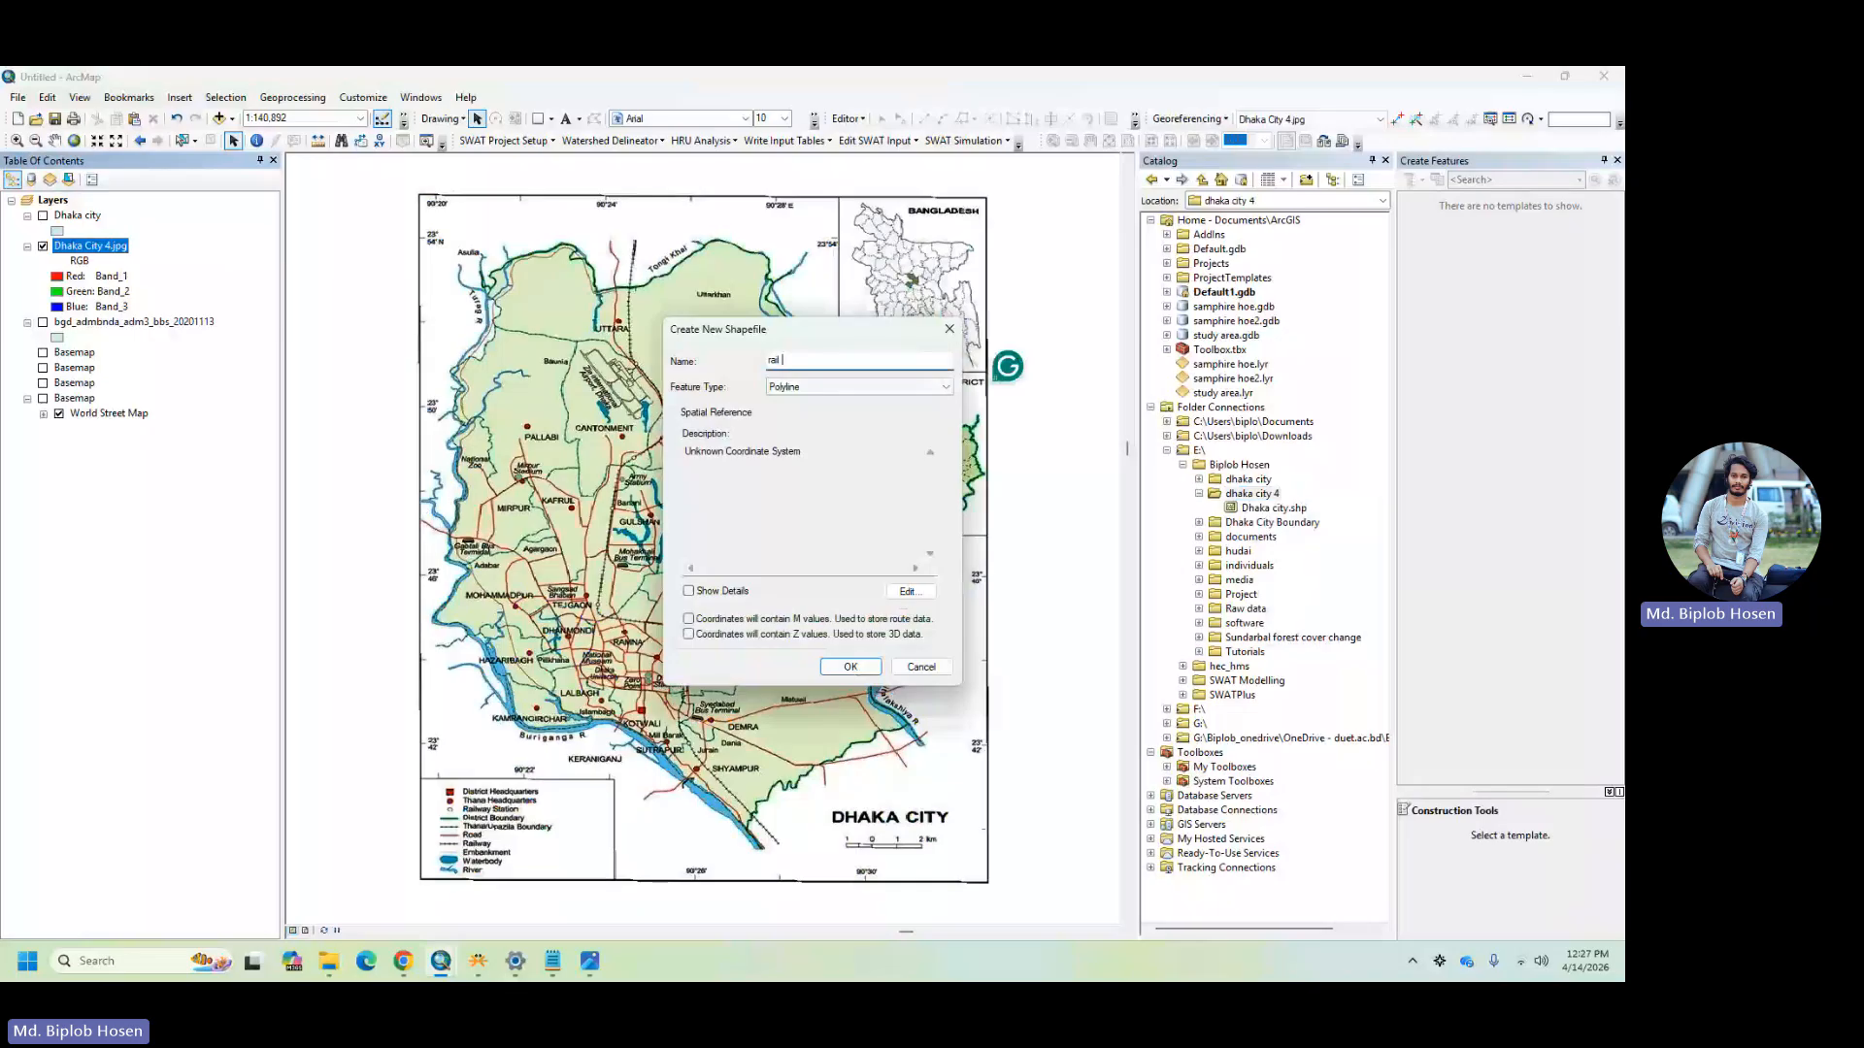
text( line)
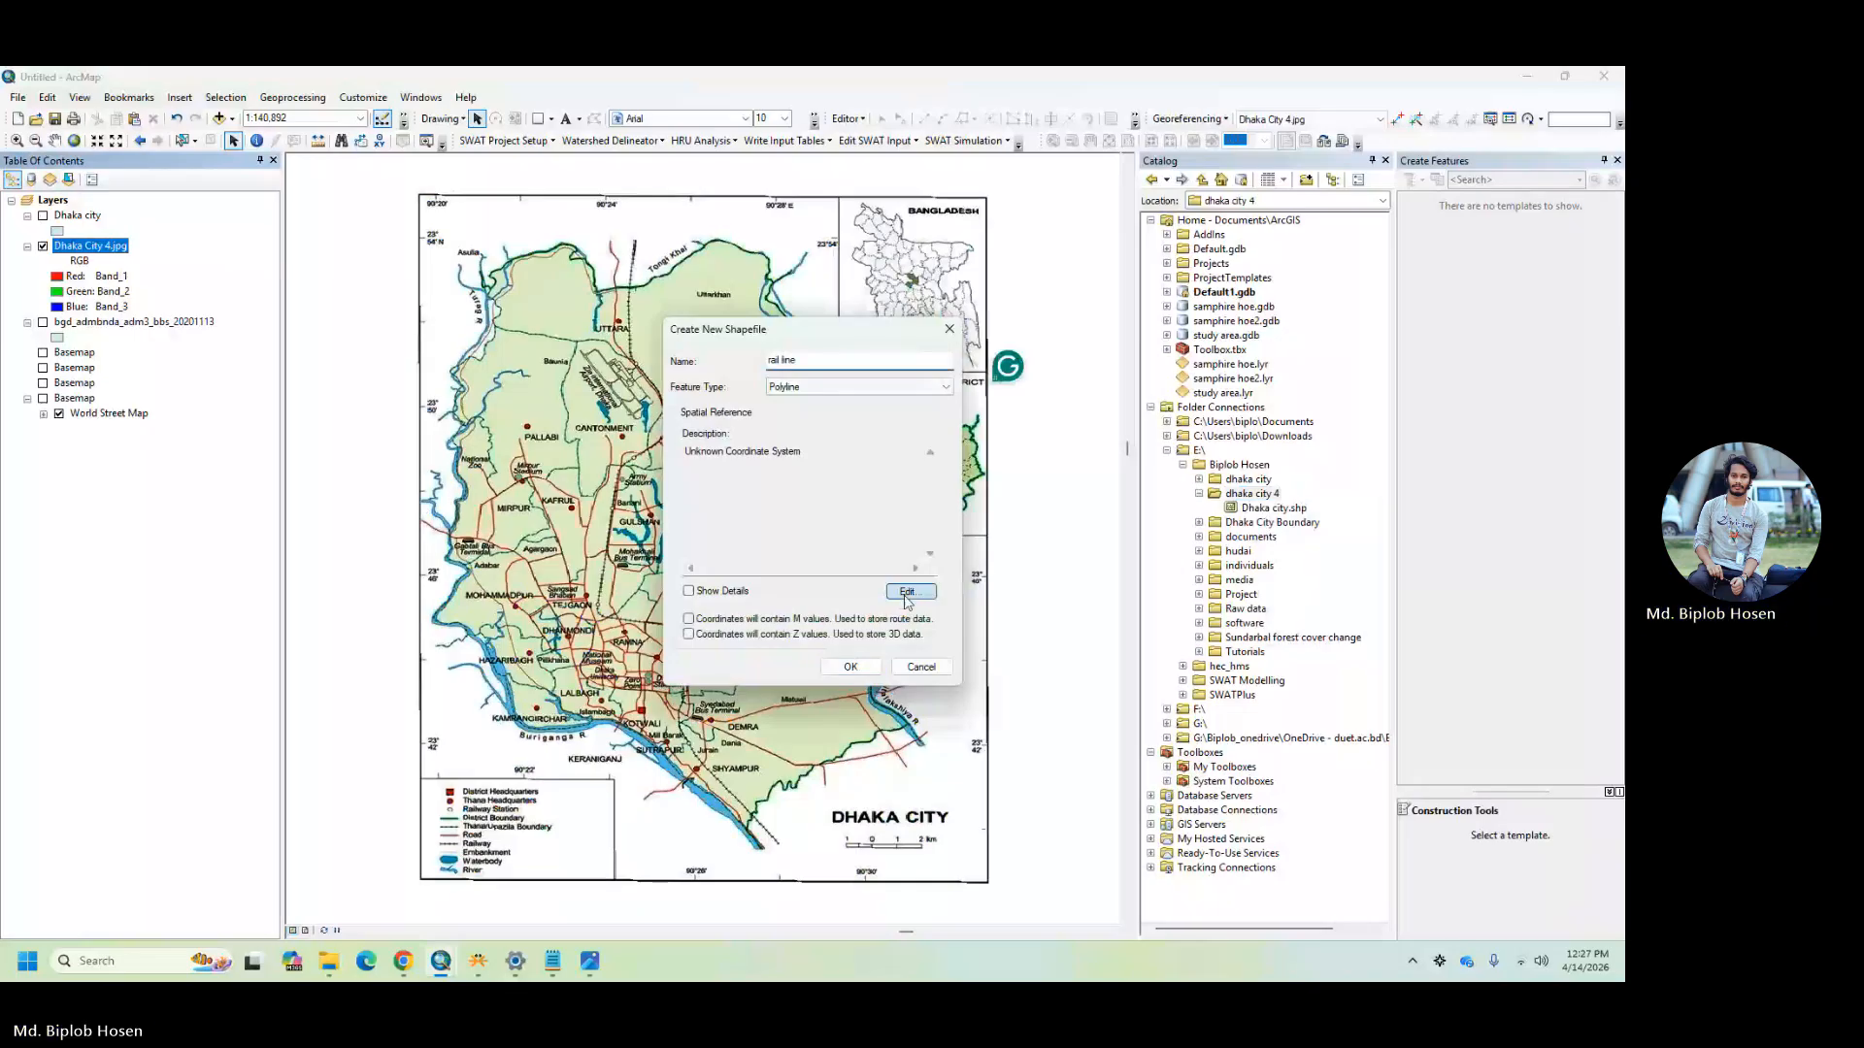
click(906, 592)
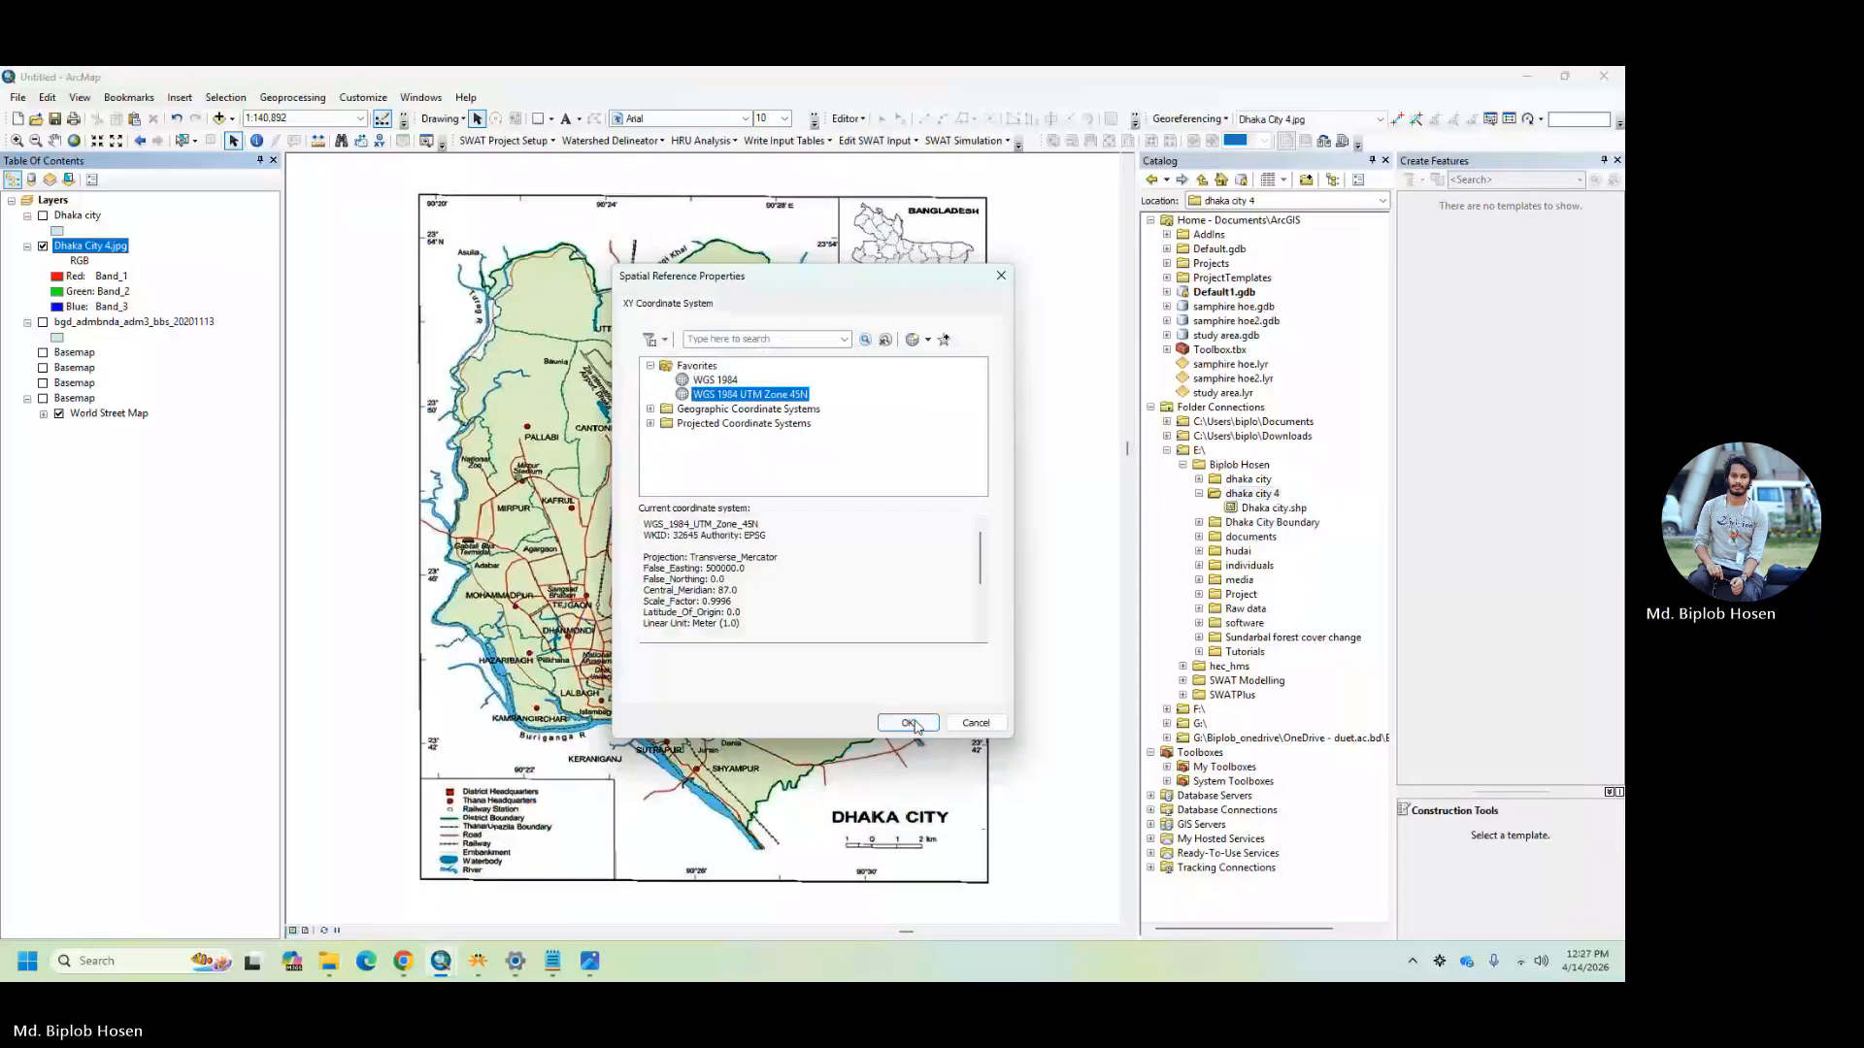
click(909, 723)
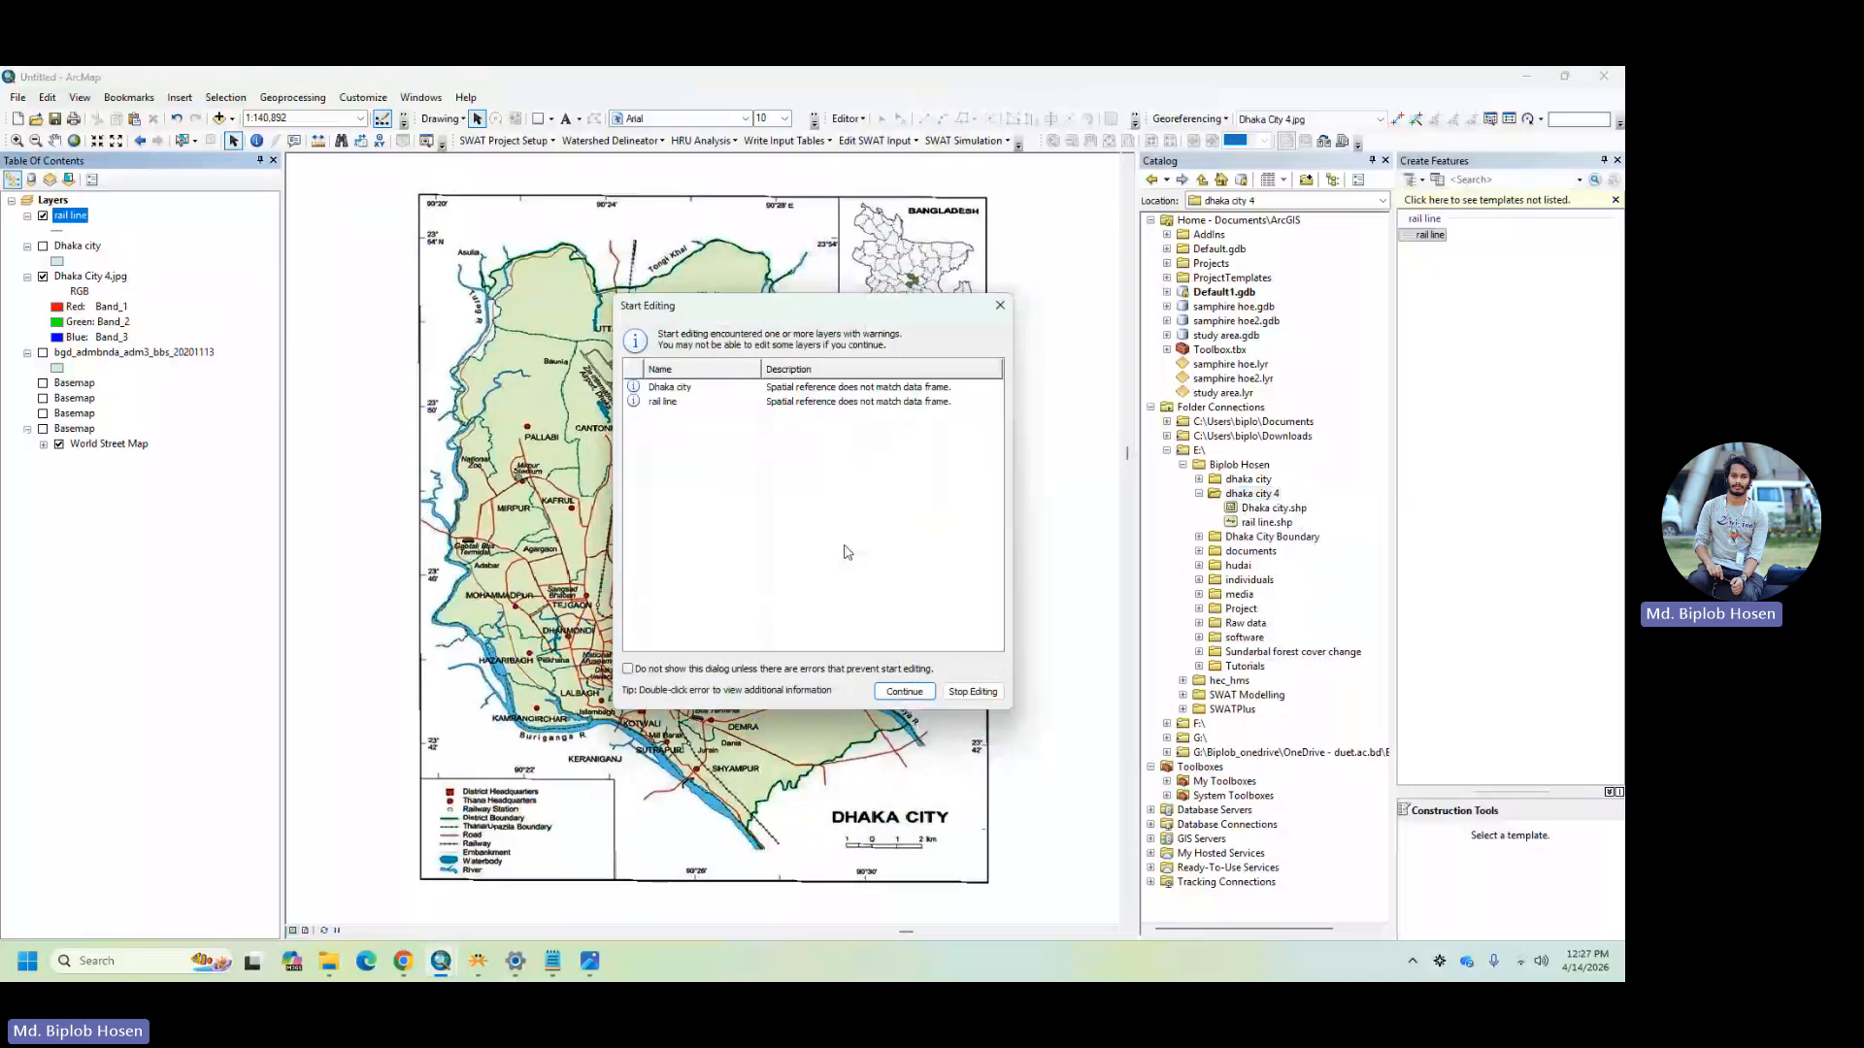
- Continue past the spatial reference warning and digitize the railway on the rail line layer from north of Uttara to beyond Shyampur
click(904, 691)
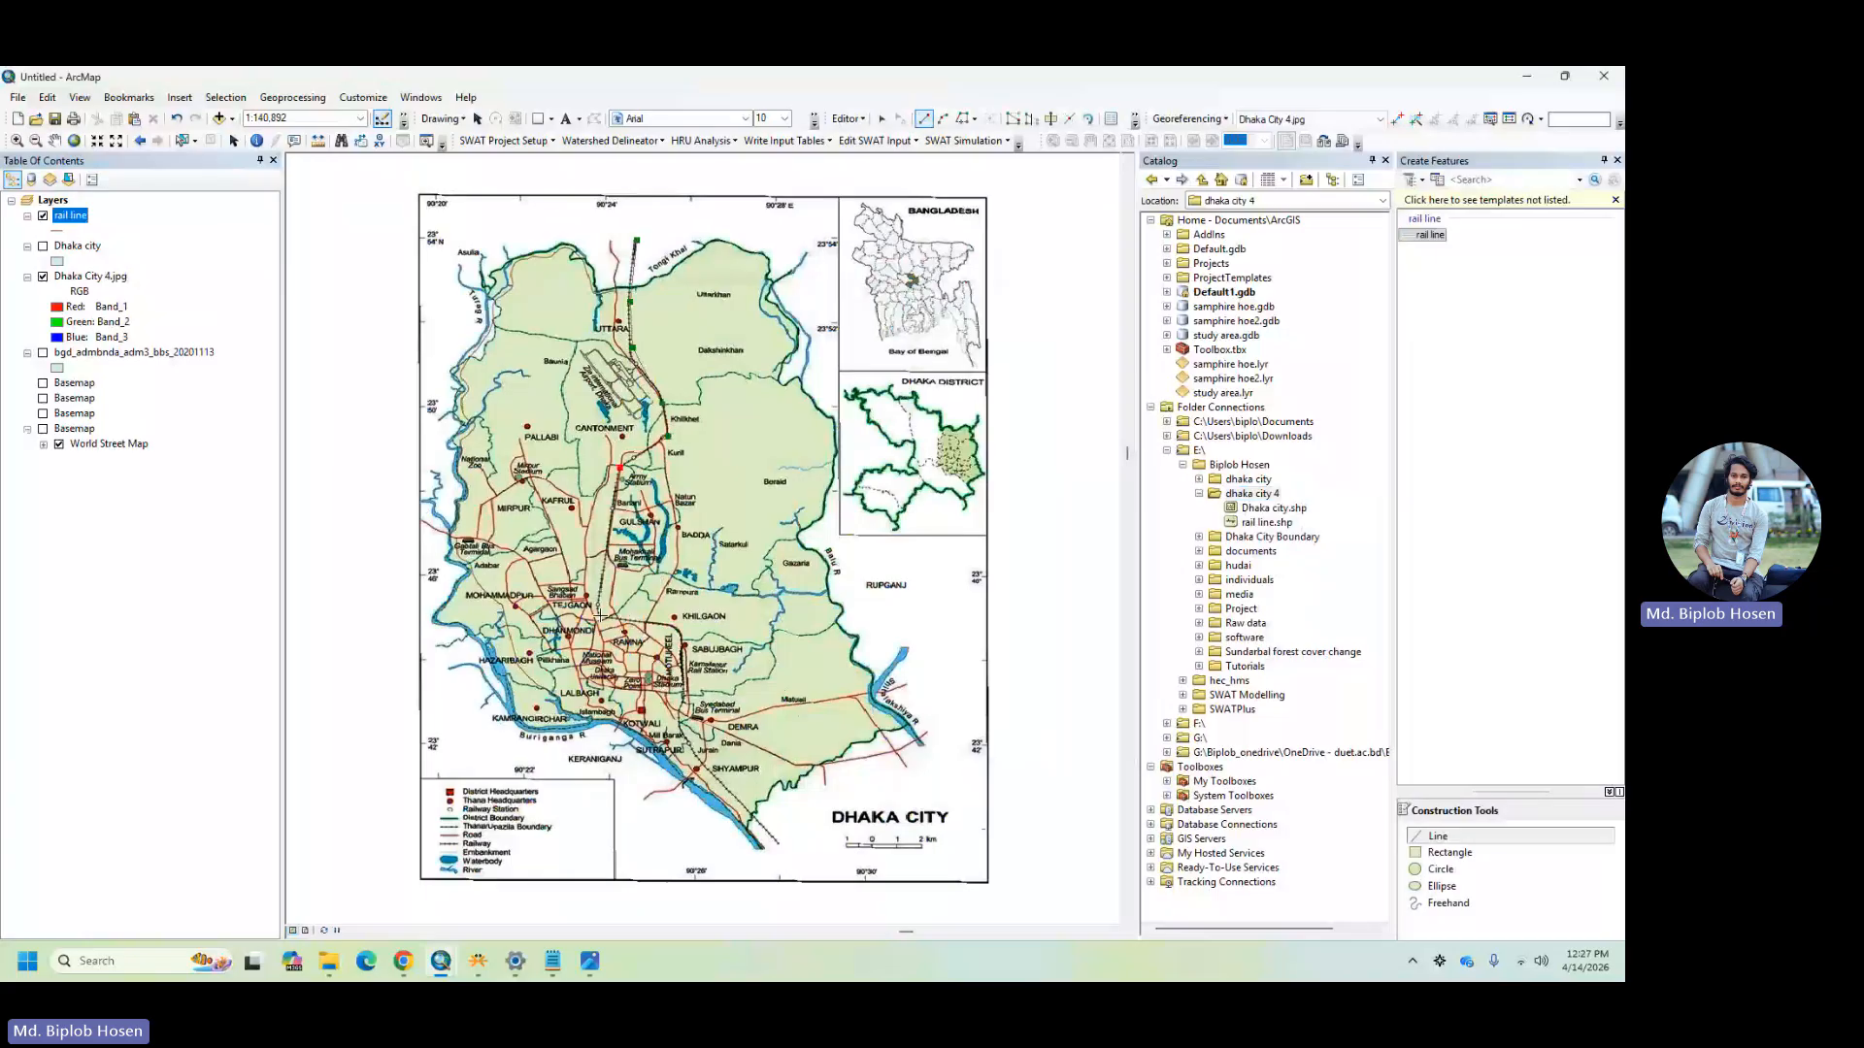
click(600, 614)
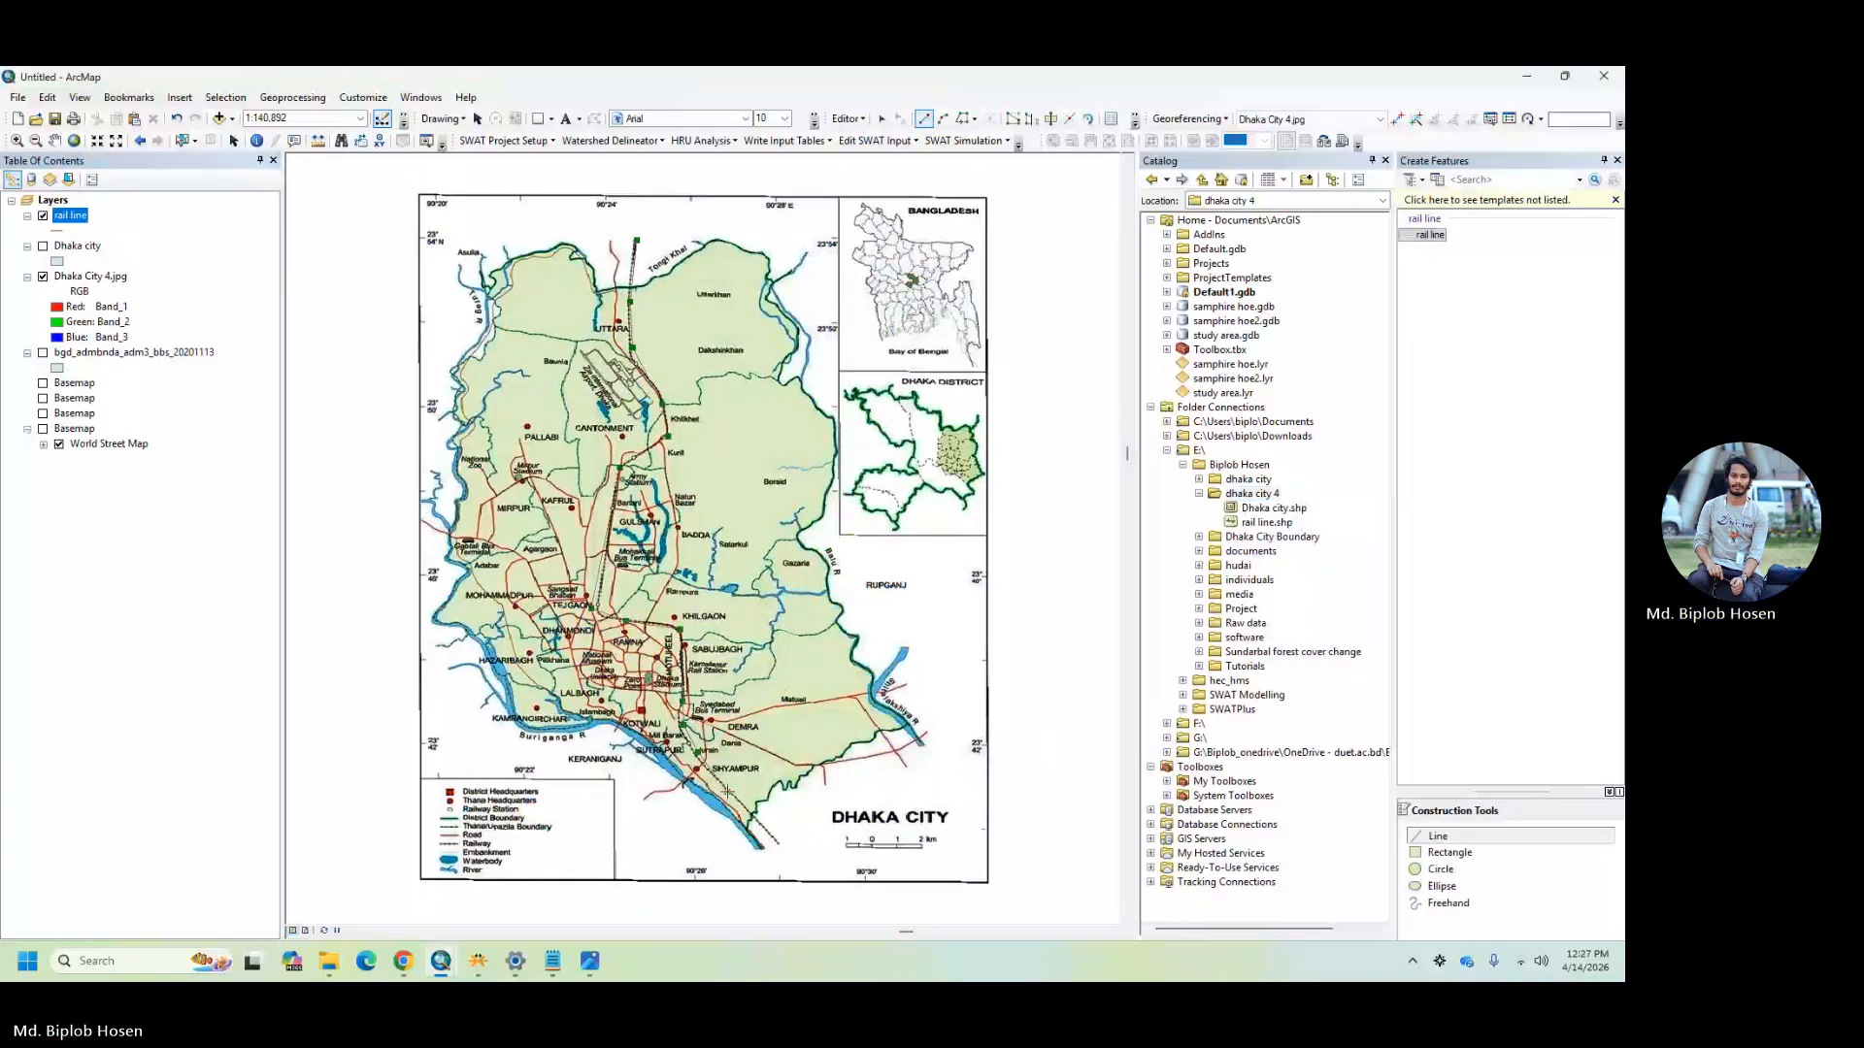
click(782, 850)
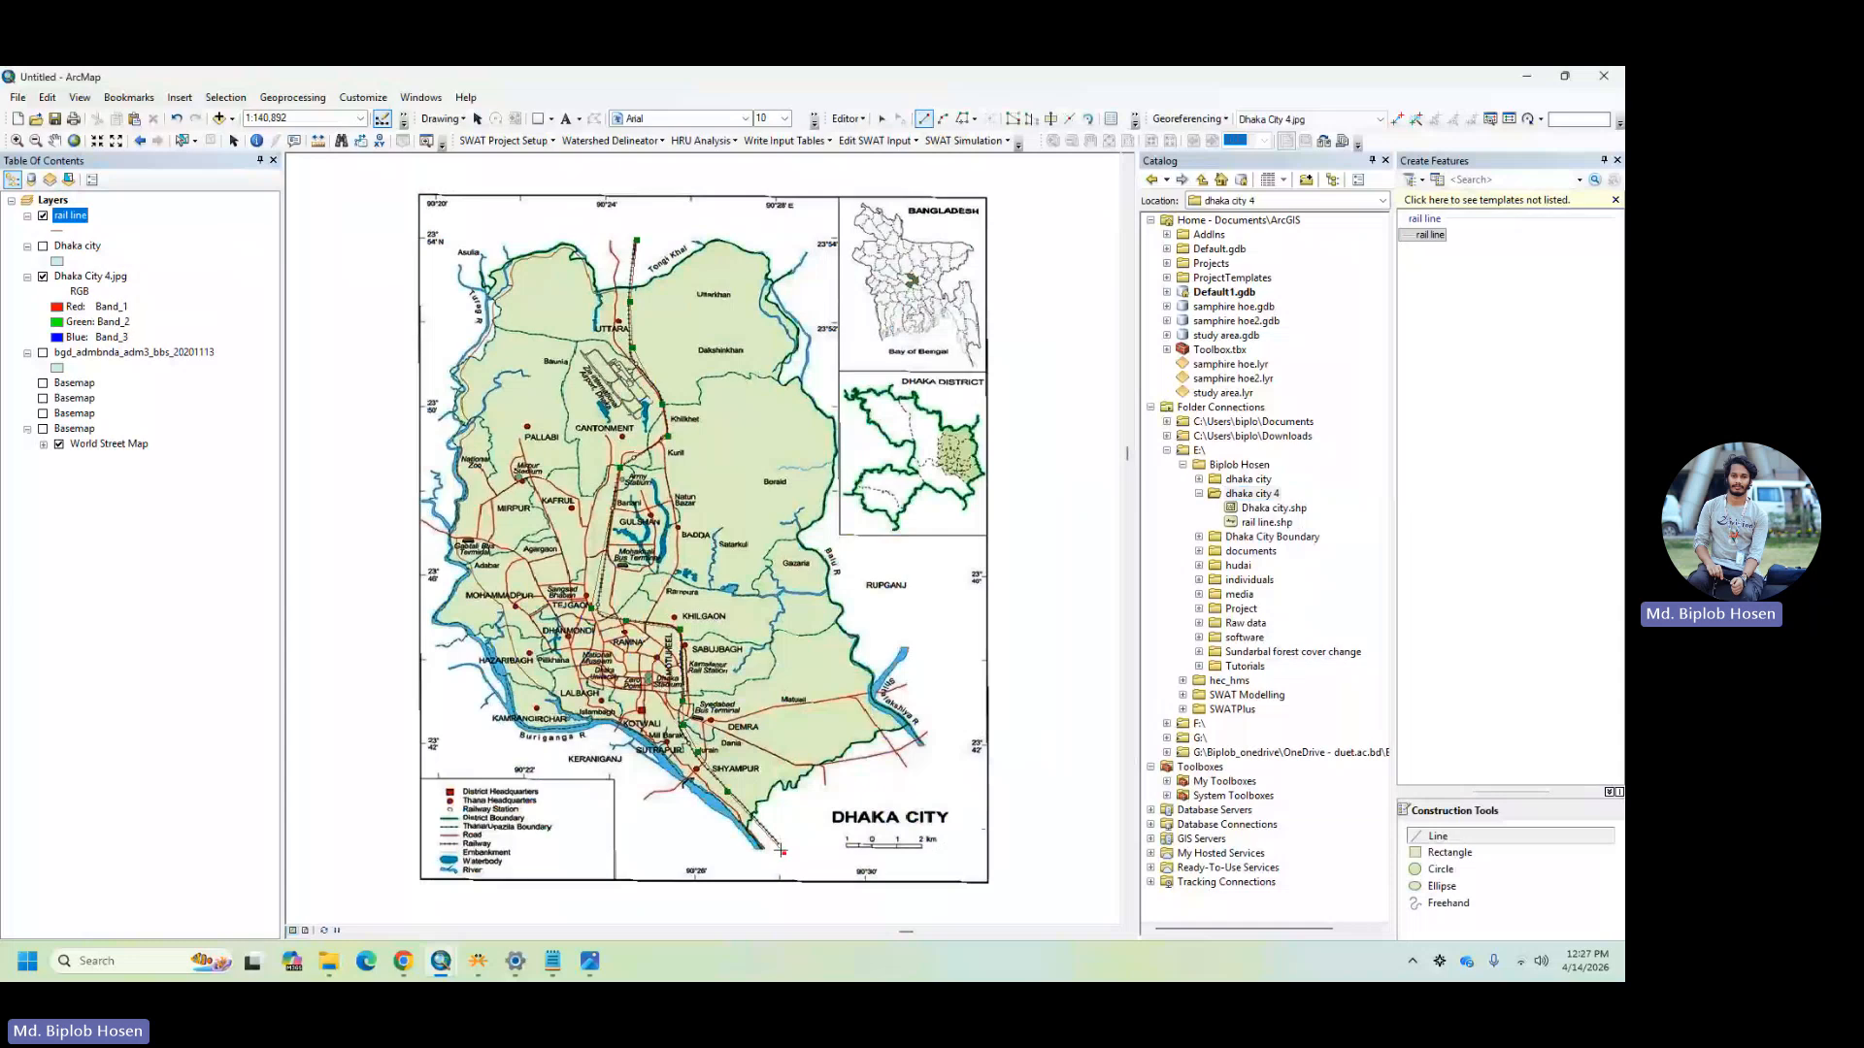
double_click(778, 848)
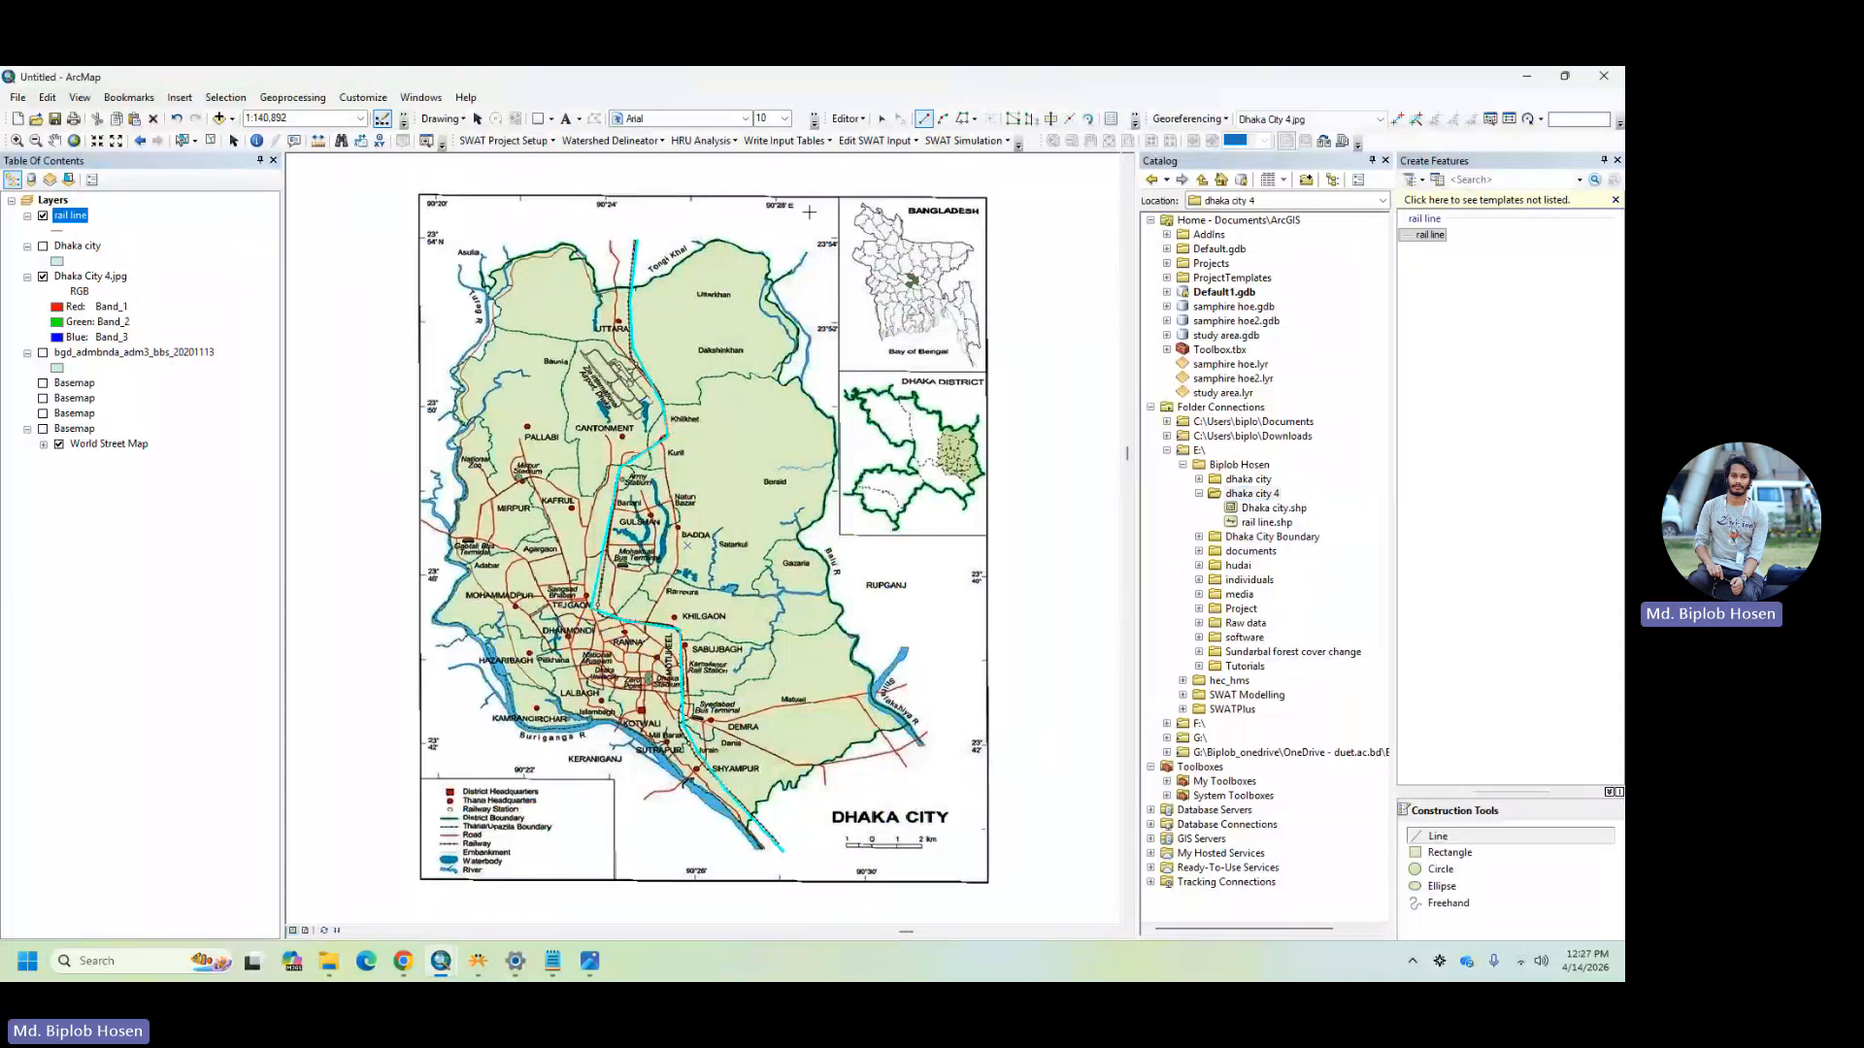
- Stop the edit session and save the digitized rail line
click(848, 119)
click(873, 156)
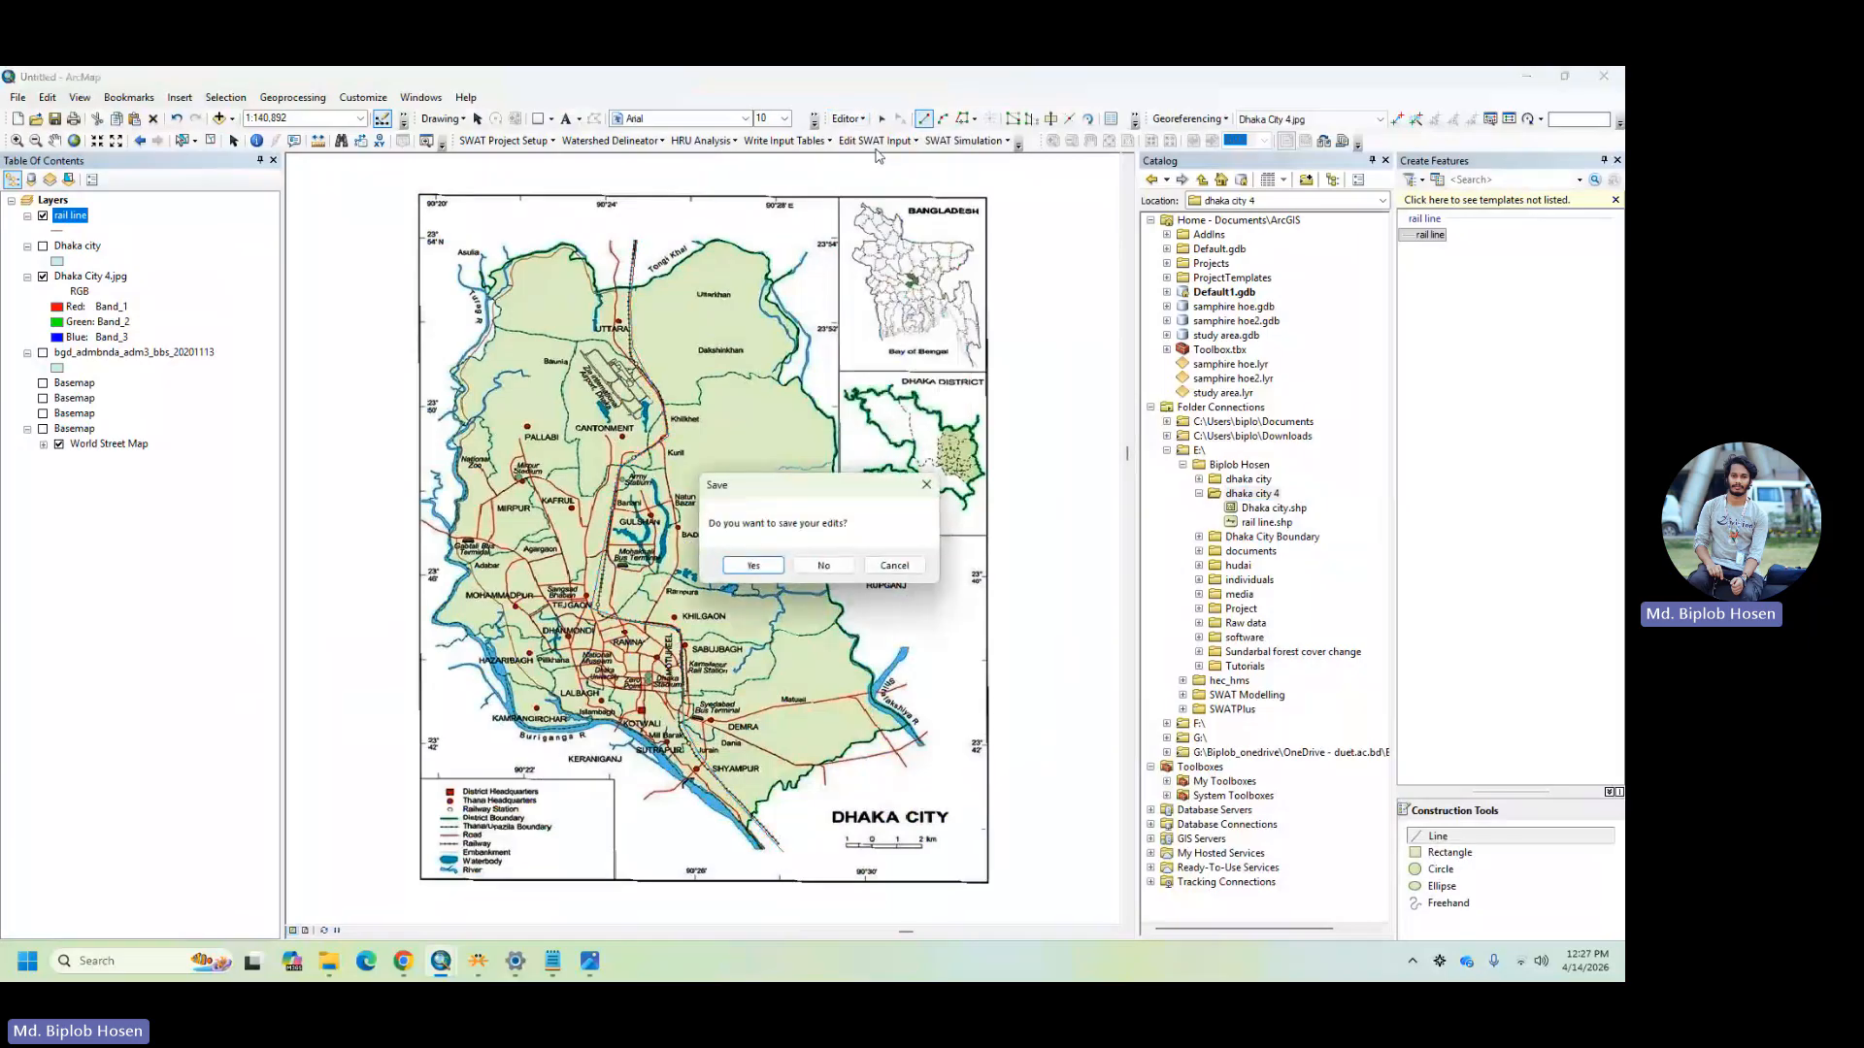
key(Return)
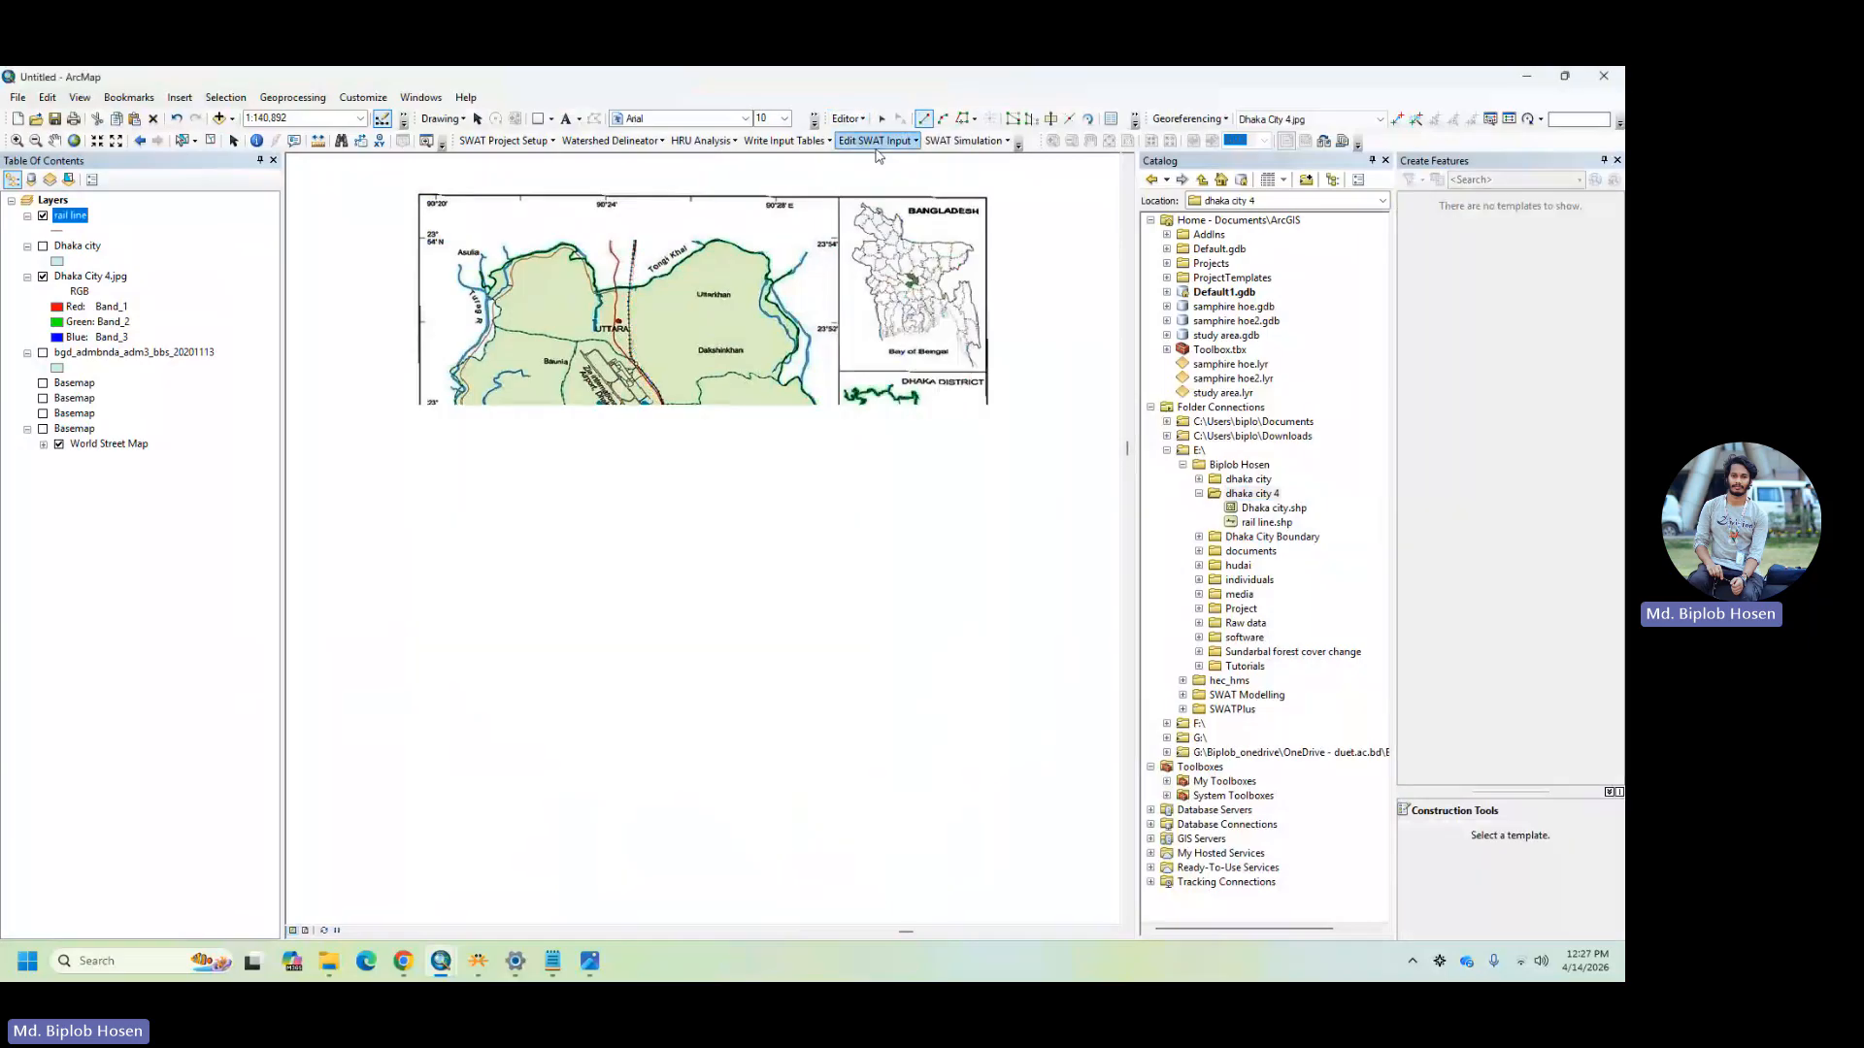
- Hide the scanned map, review the rail line with and without the Dhaka city polygon, and hide both vector layers
click(43, 277)
click(43, 251)
click(43, 247)
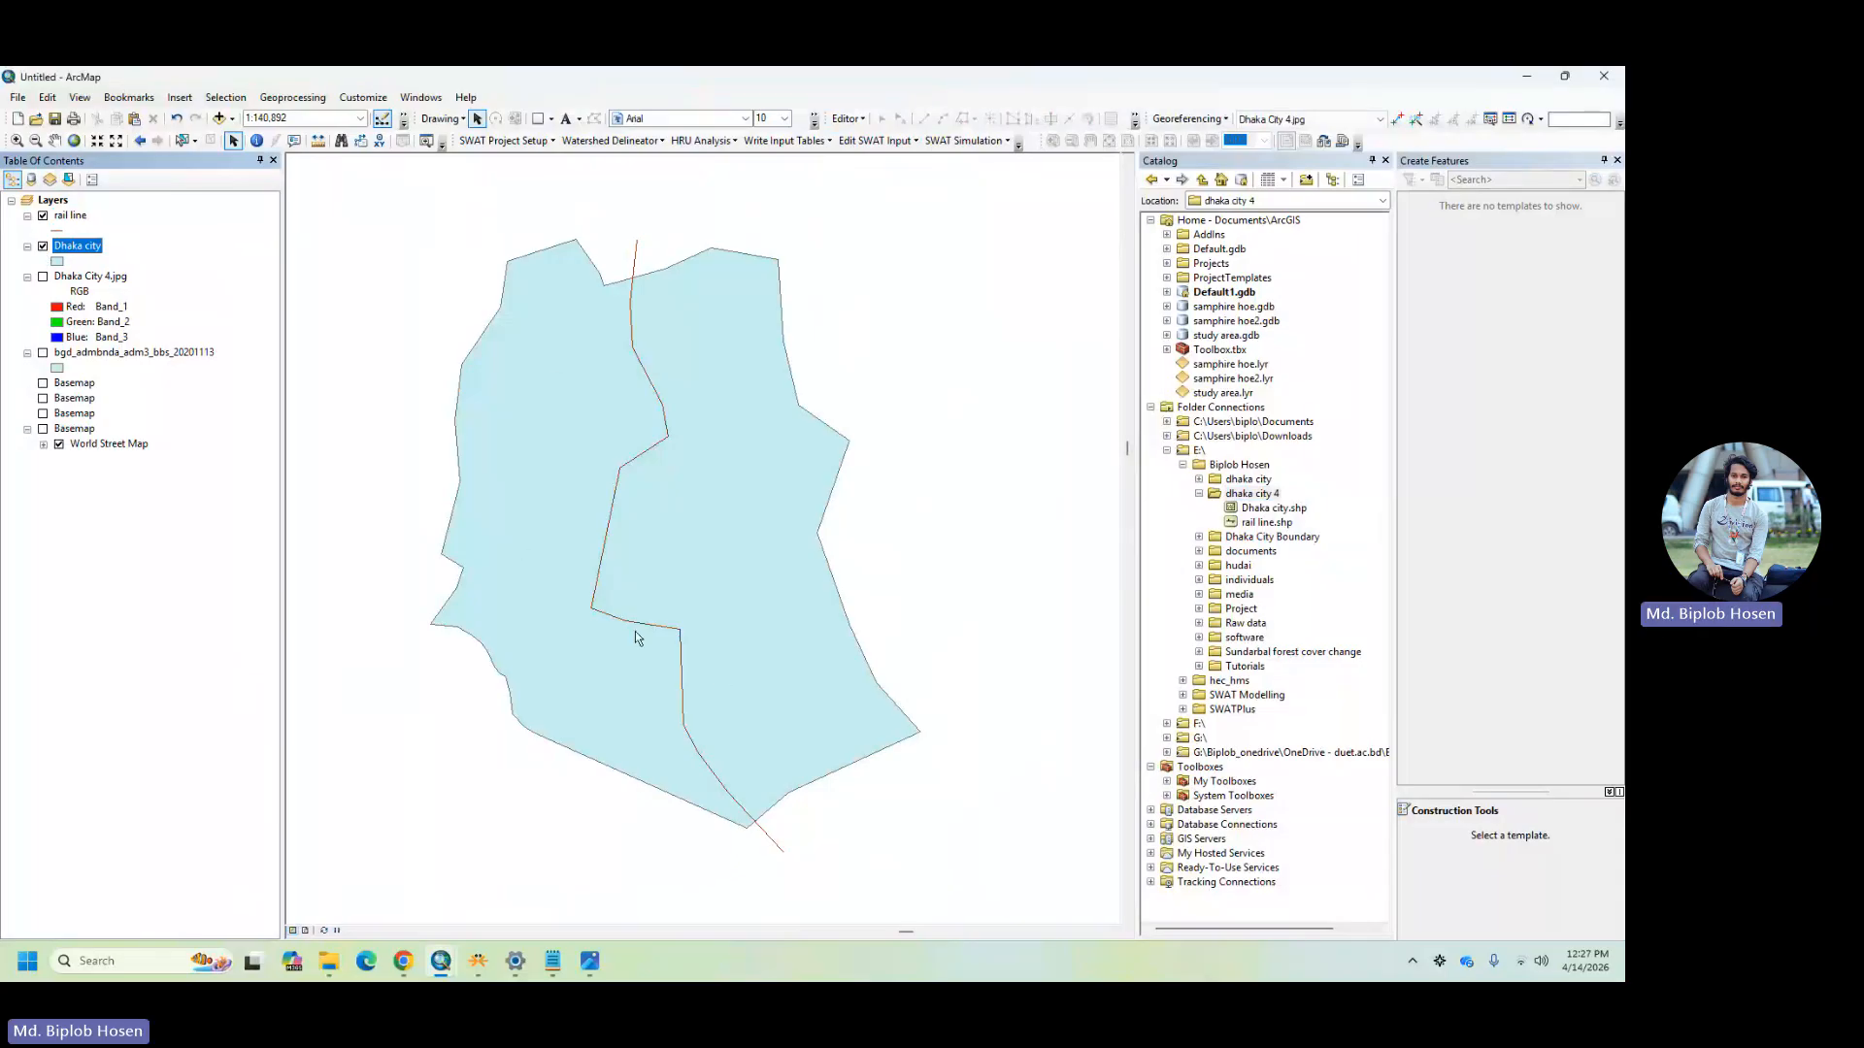
click(43, 247)
click(43, 247)
click(43, 247)
click(43, 215)
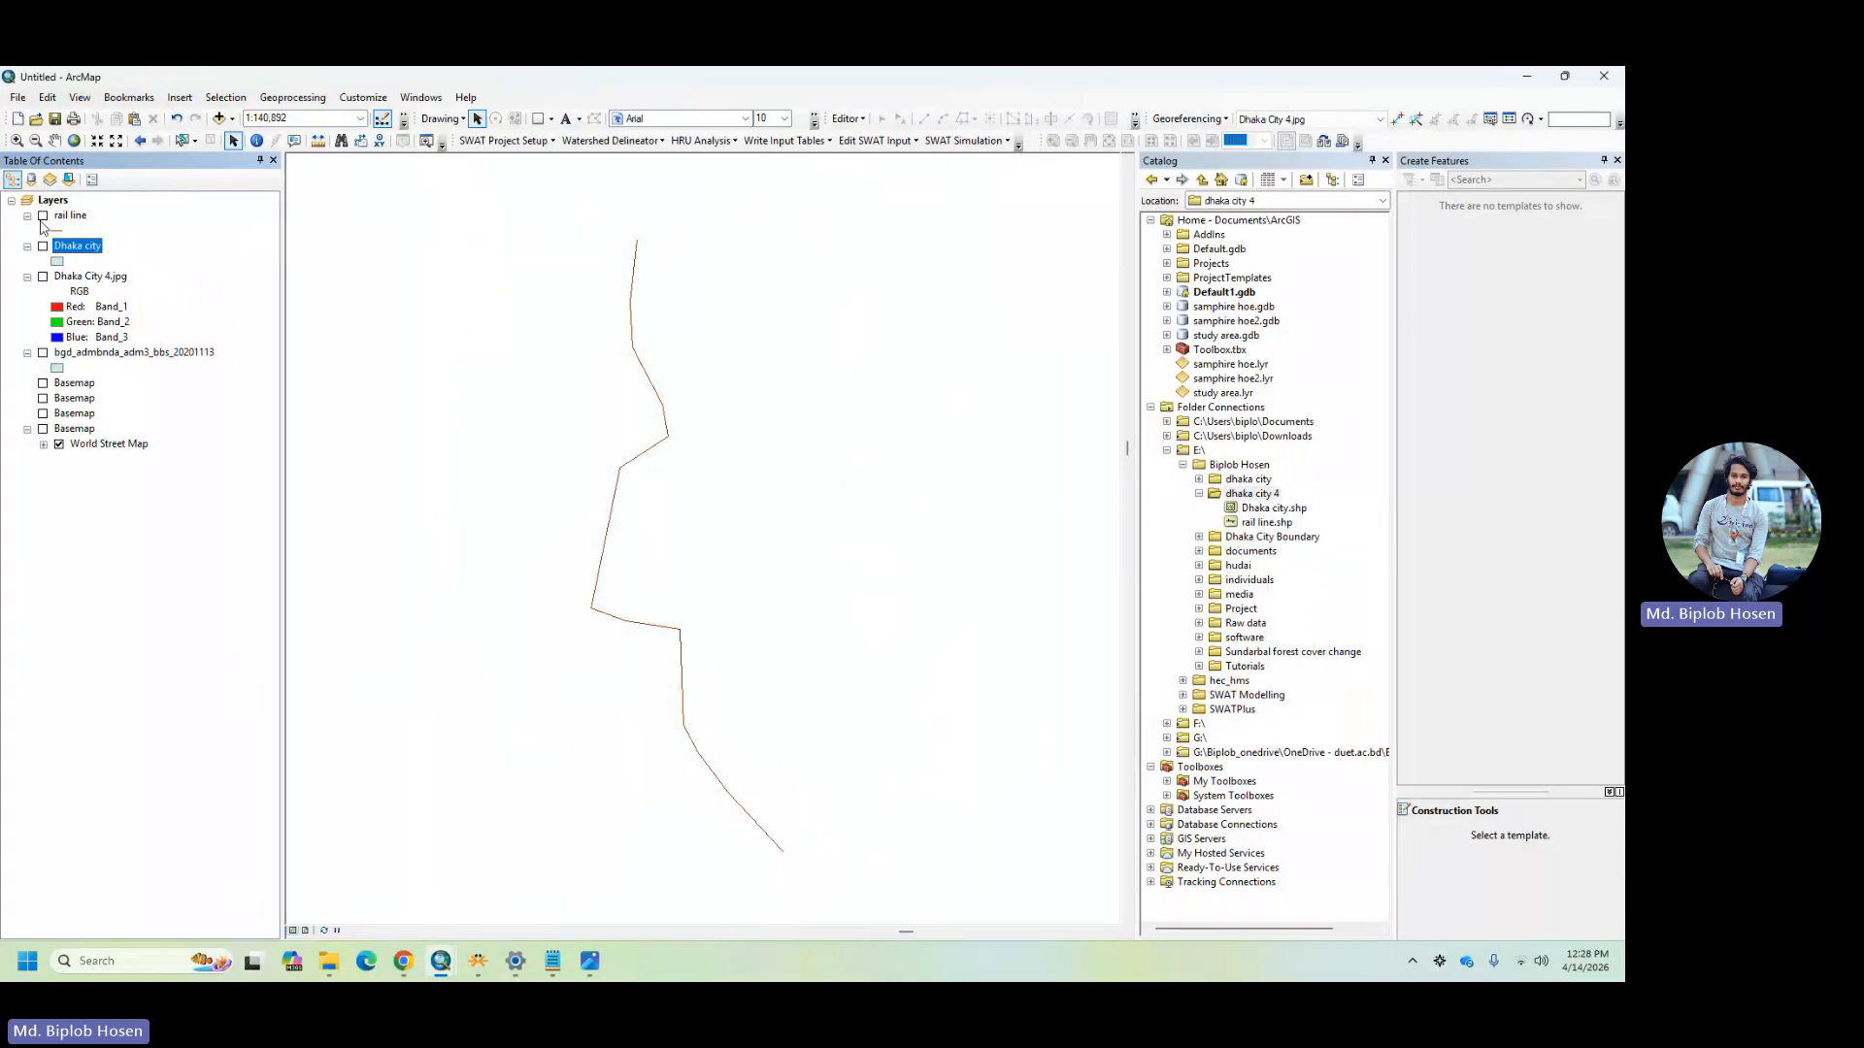
- Display the scanned map Dhaka City 4.jpg again, look over its details, and fit the view to its extent
click(42, 277)
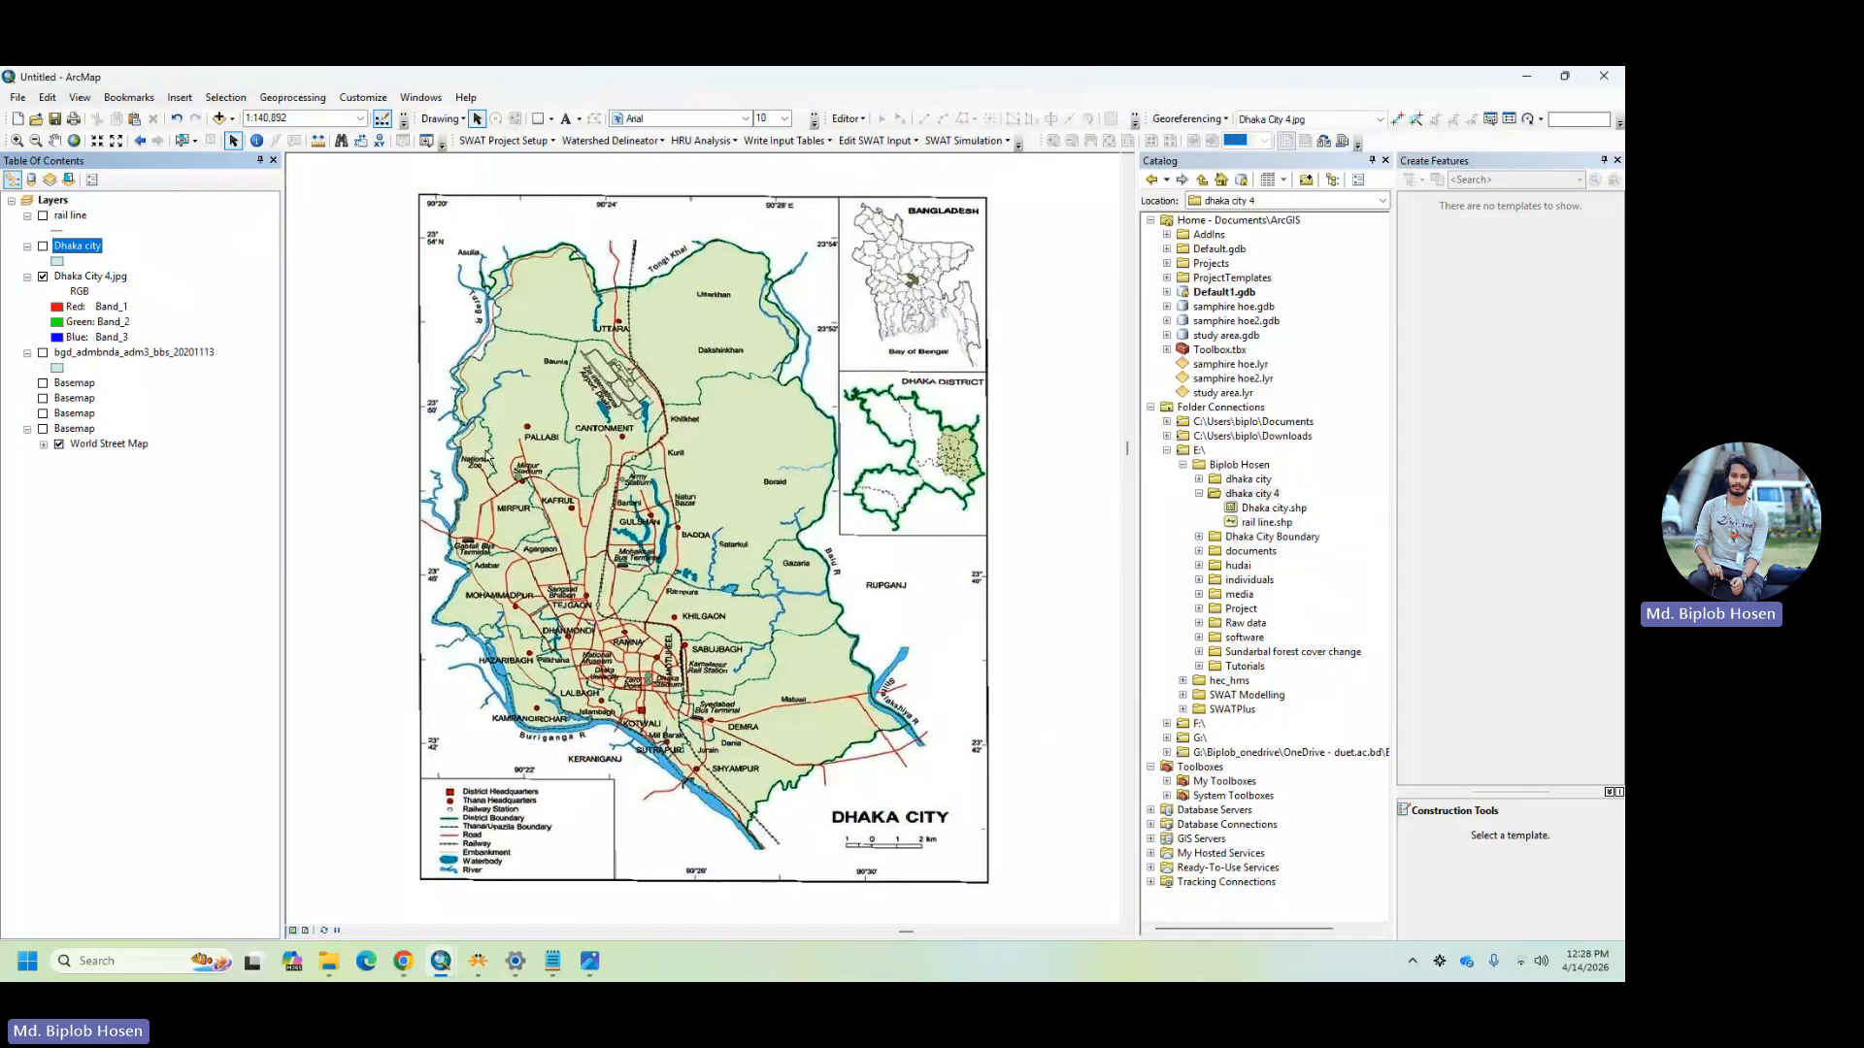
scroll(489, 454, down, 3)
scroll(488, 454, down, 1)
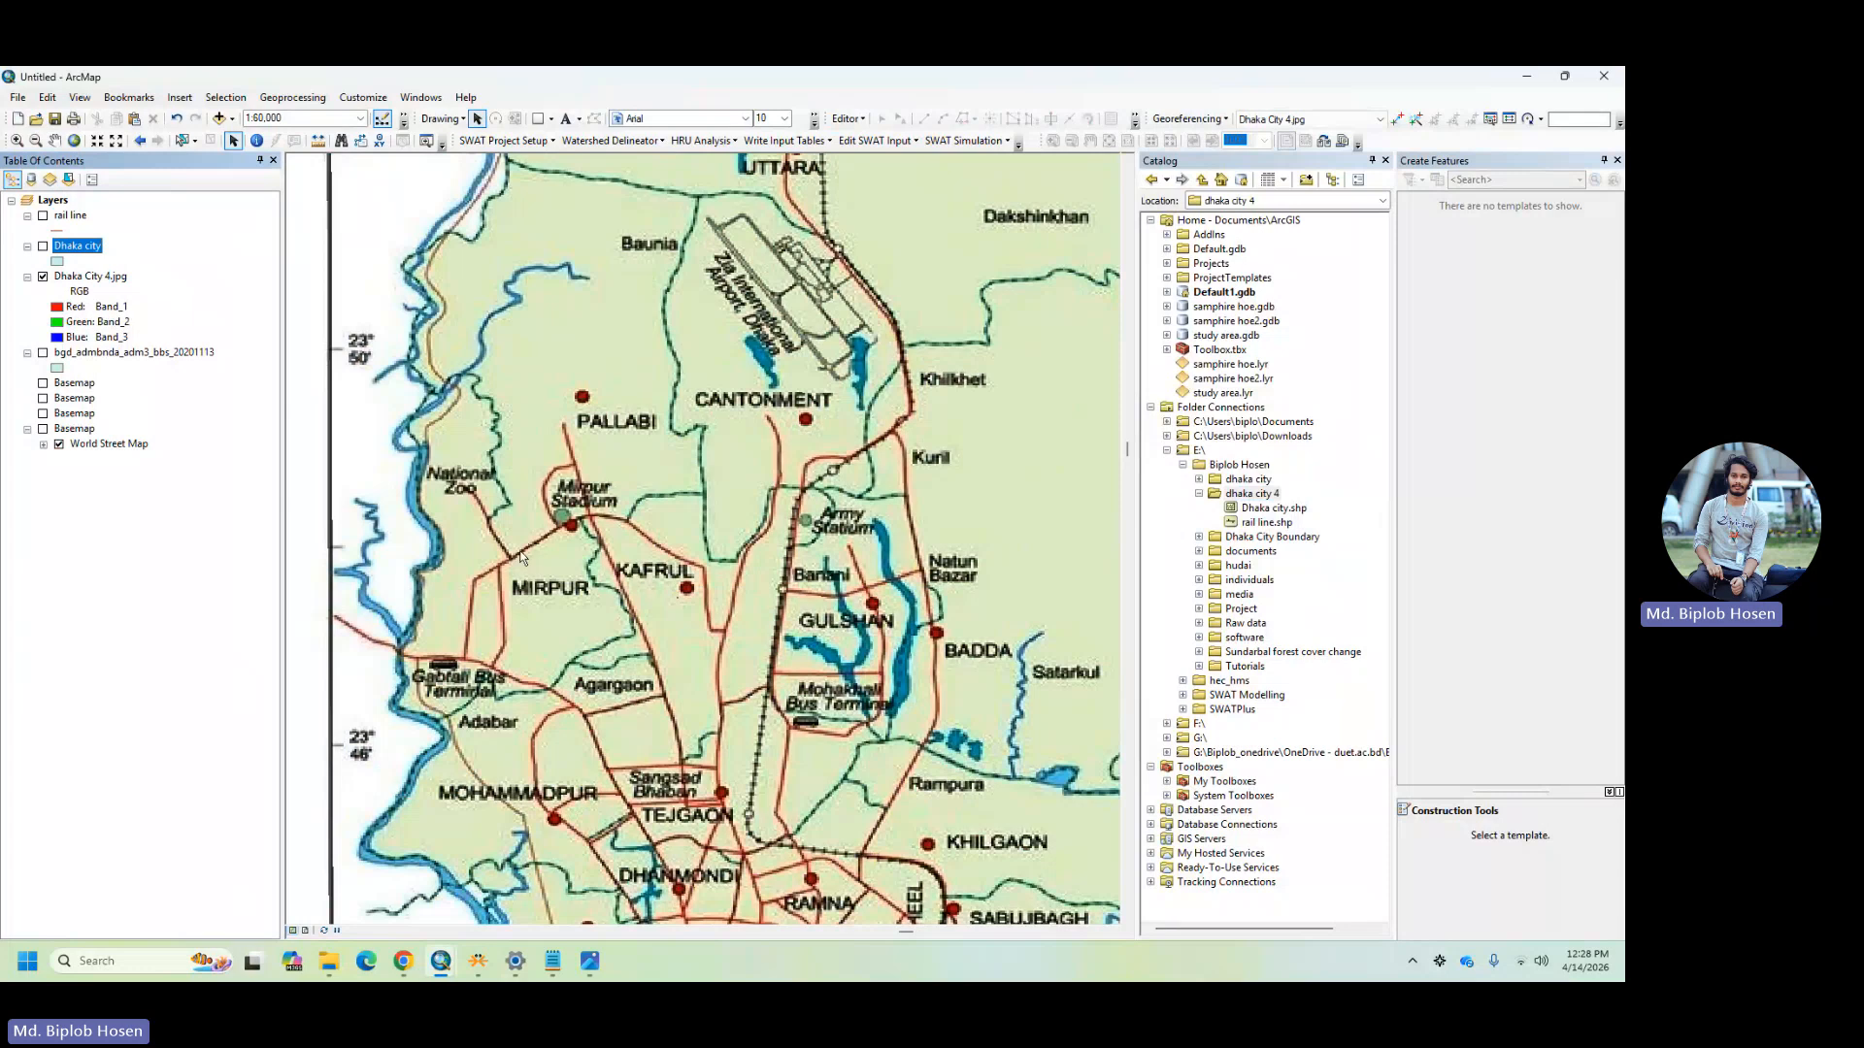
right_click(289, 474)
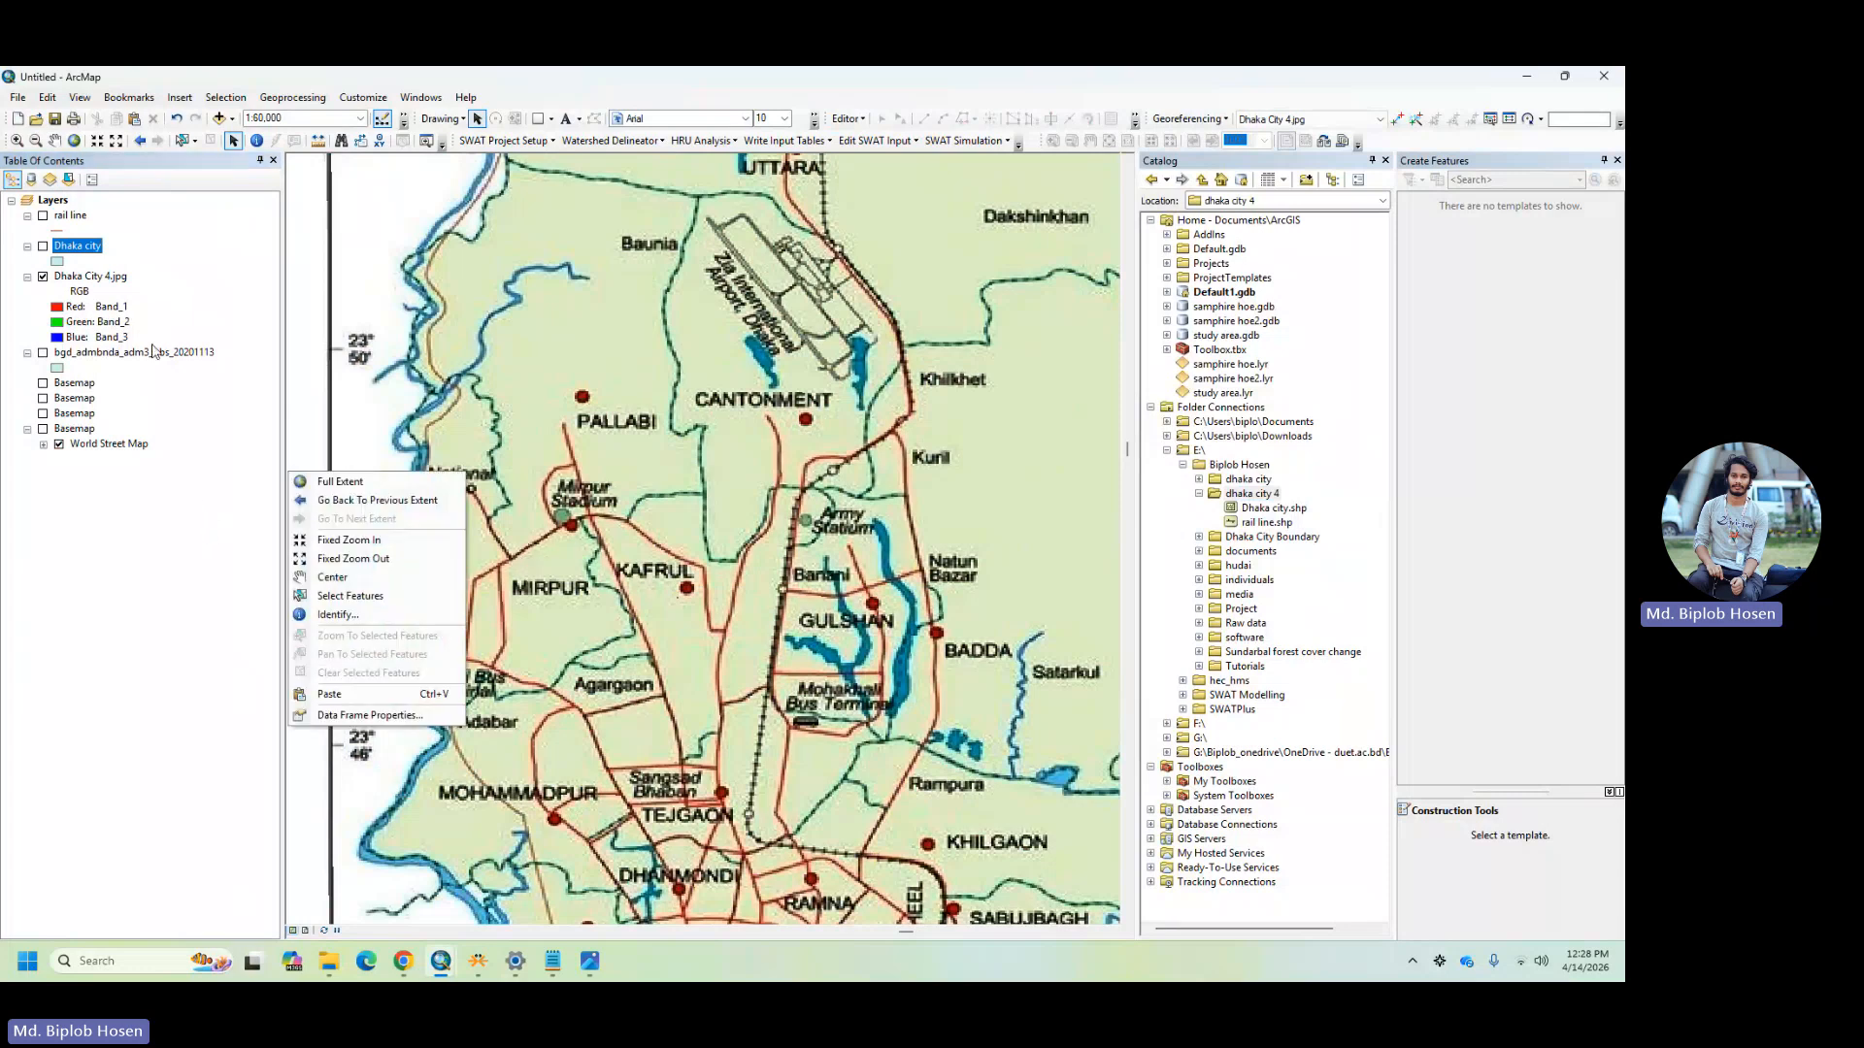
right_click(80, 278)
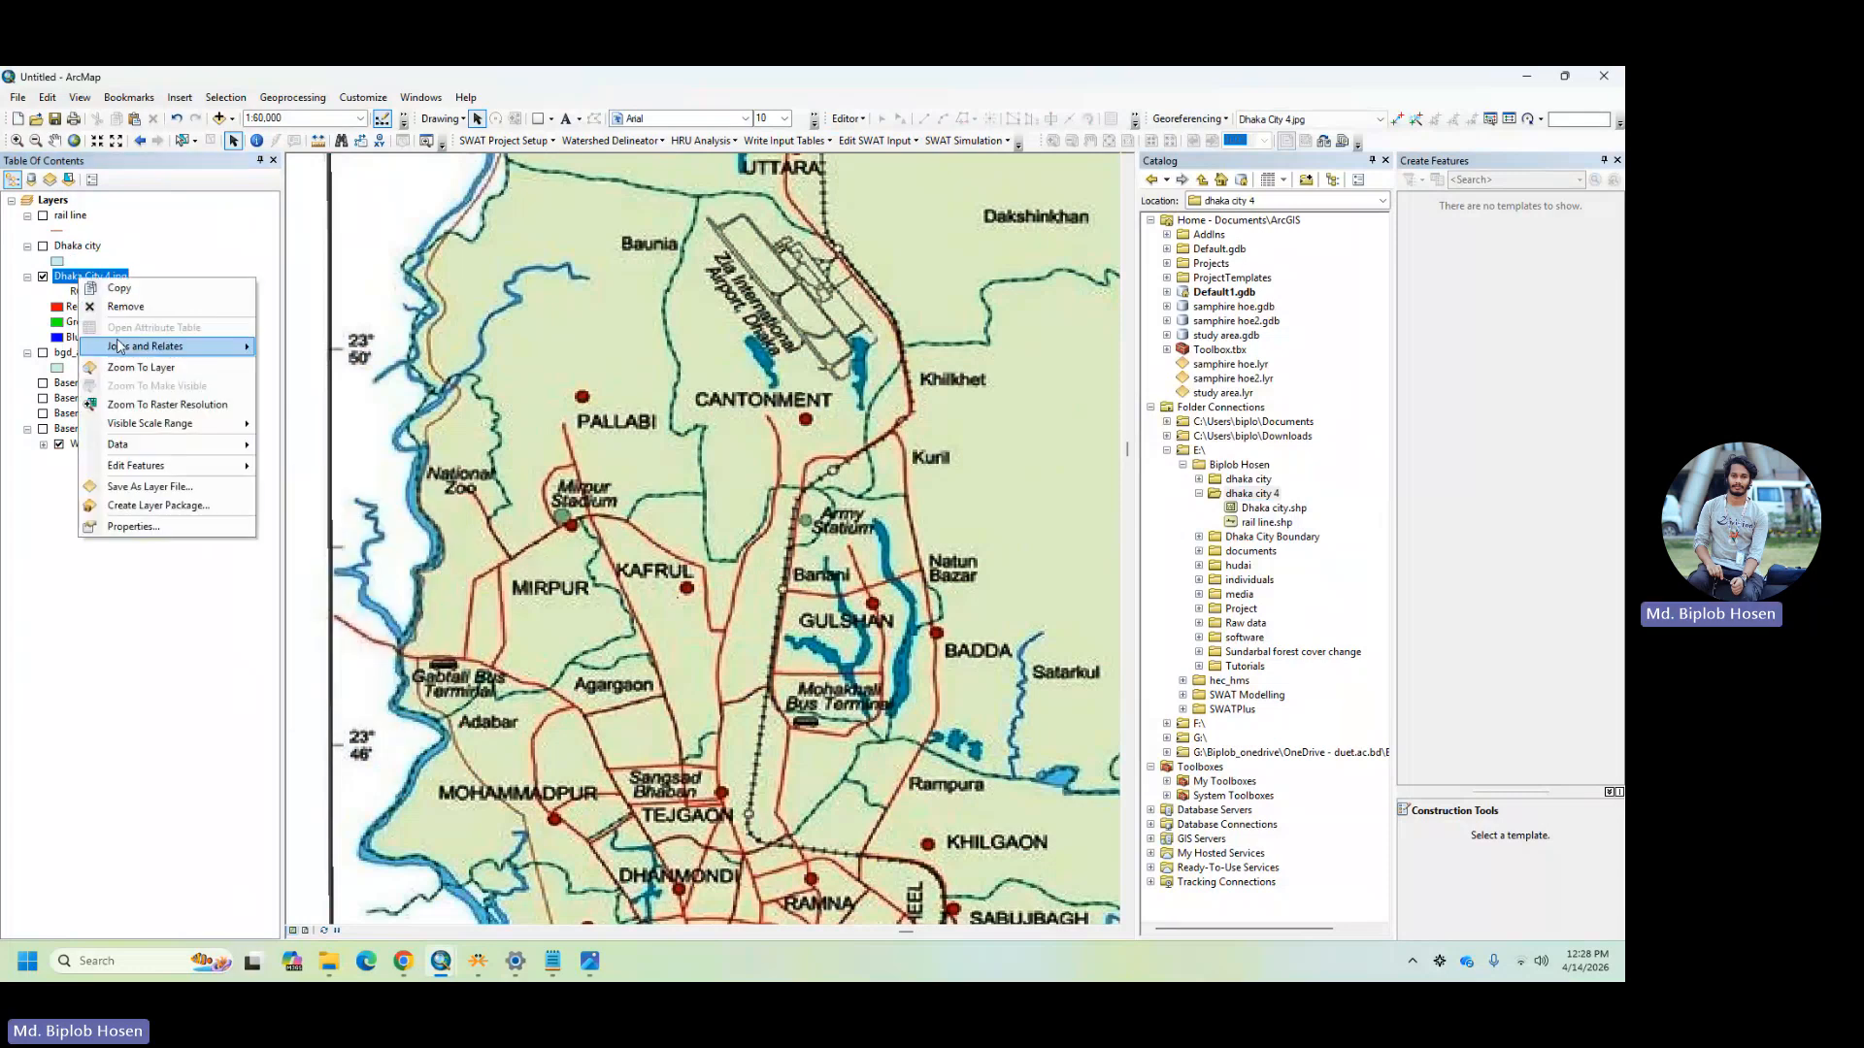
click(143, 368)
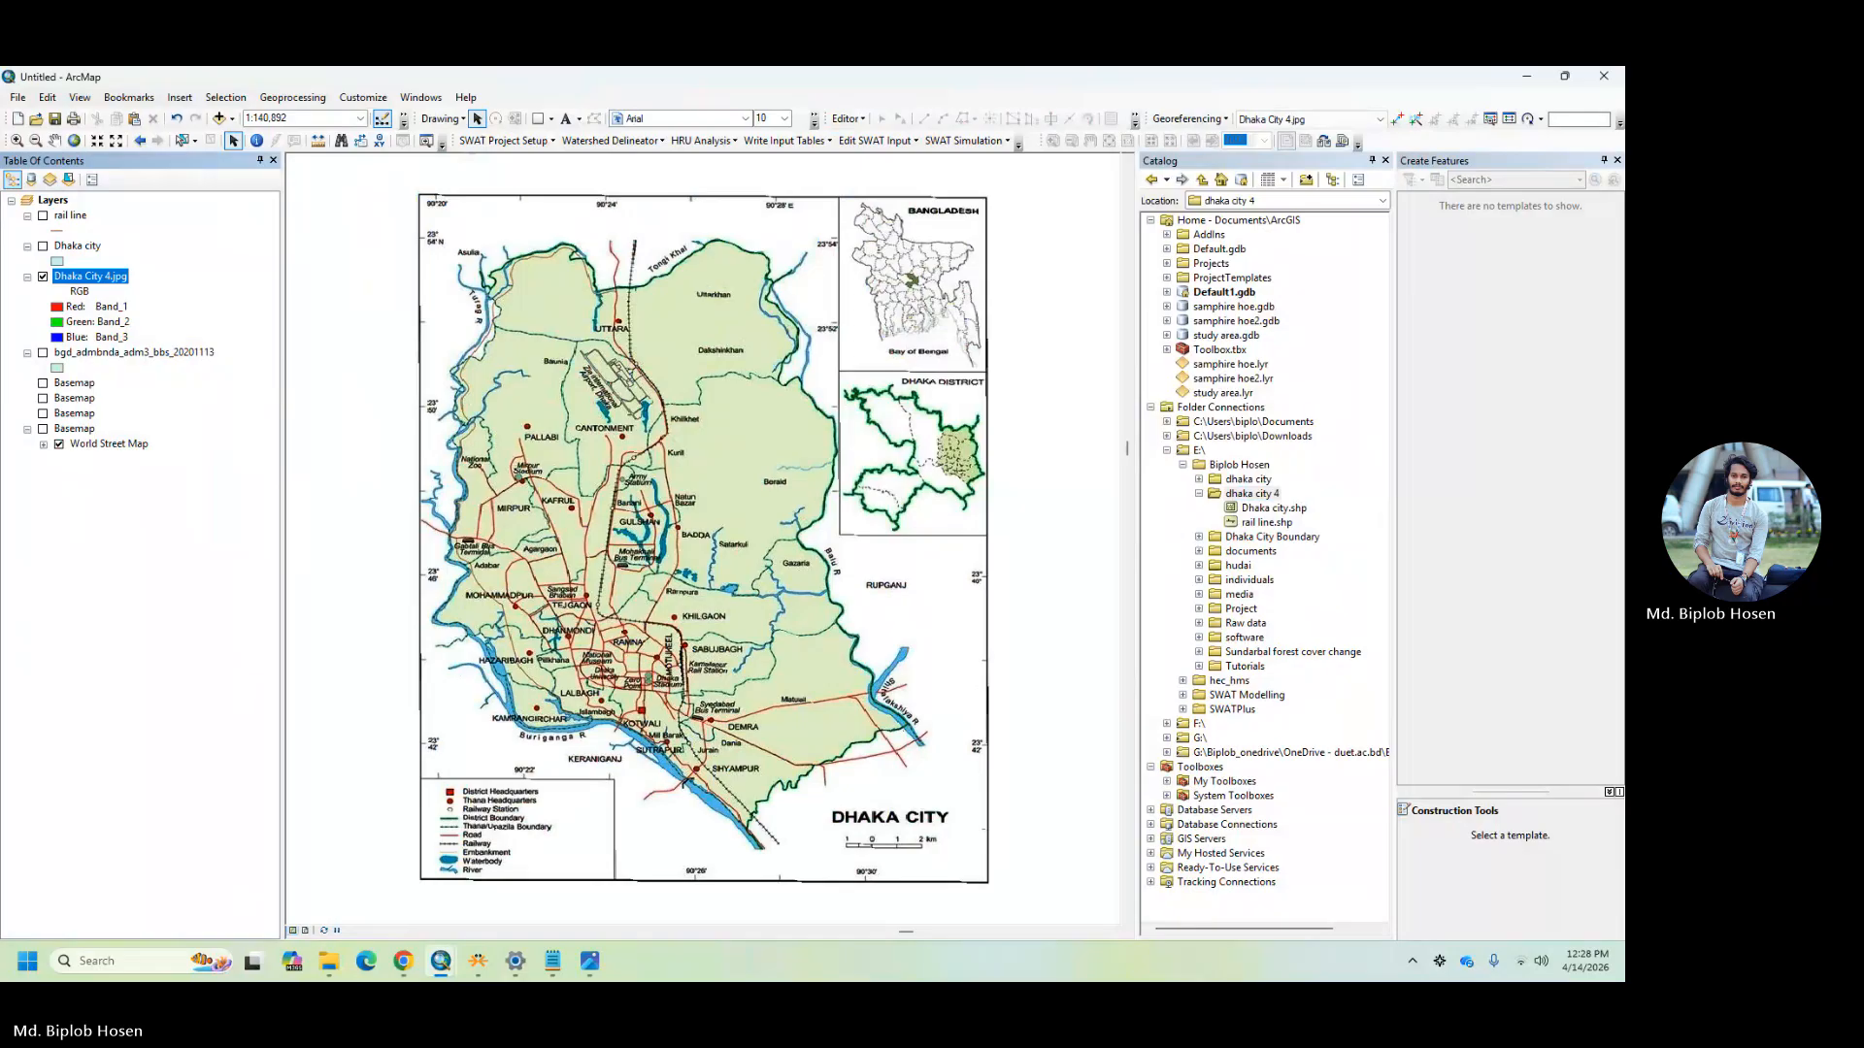
key(alt+Tab)
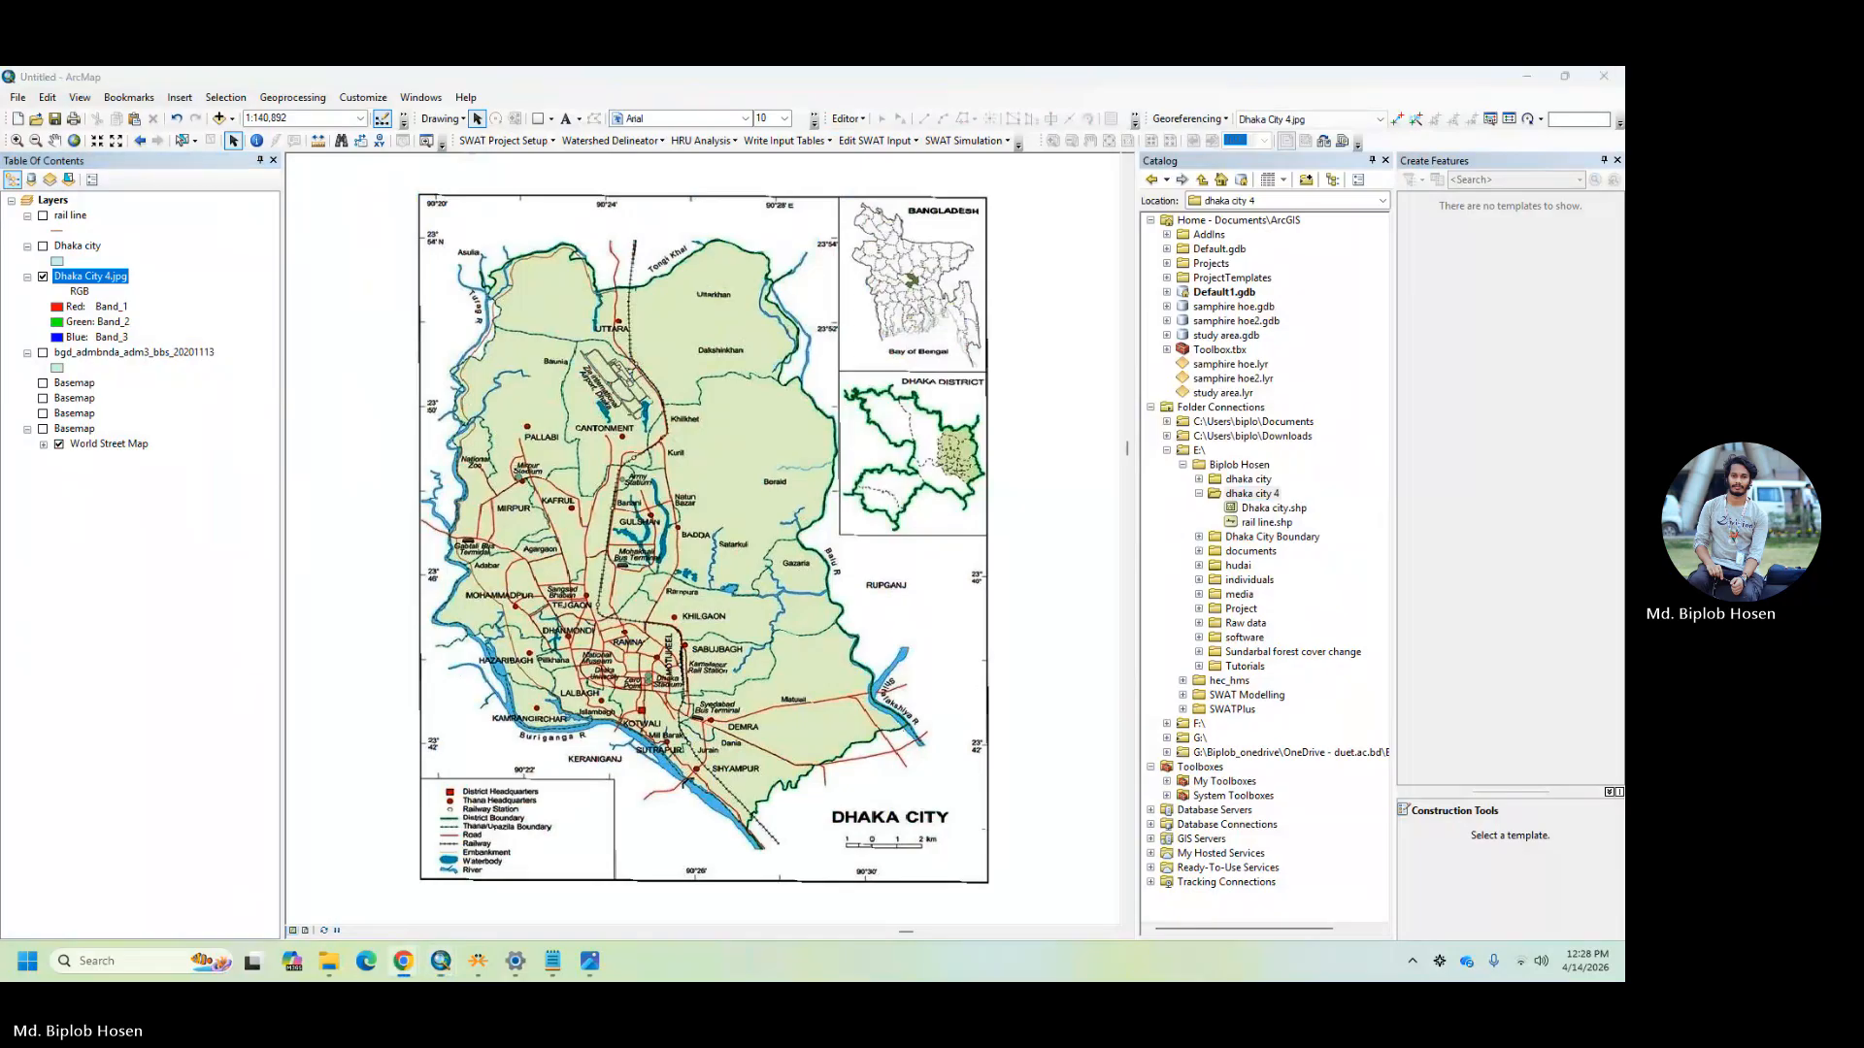